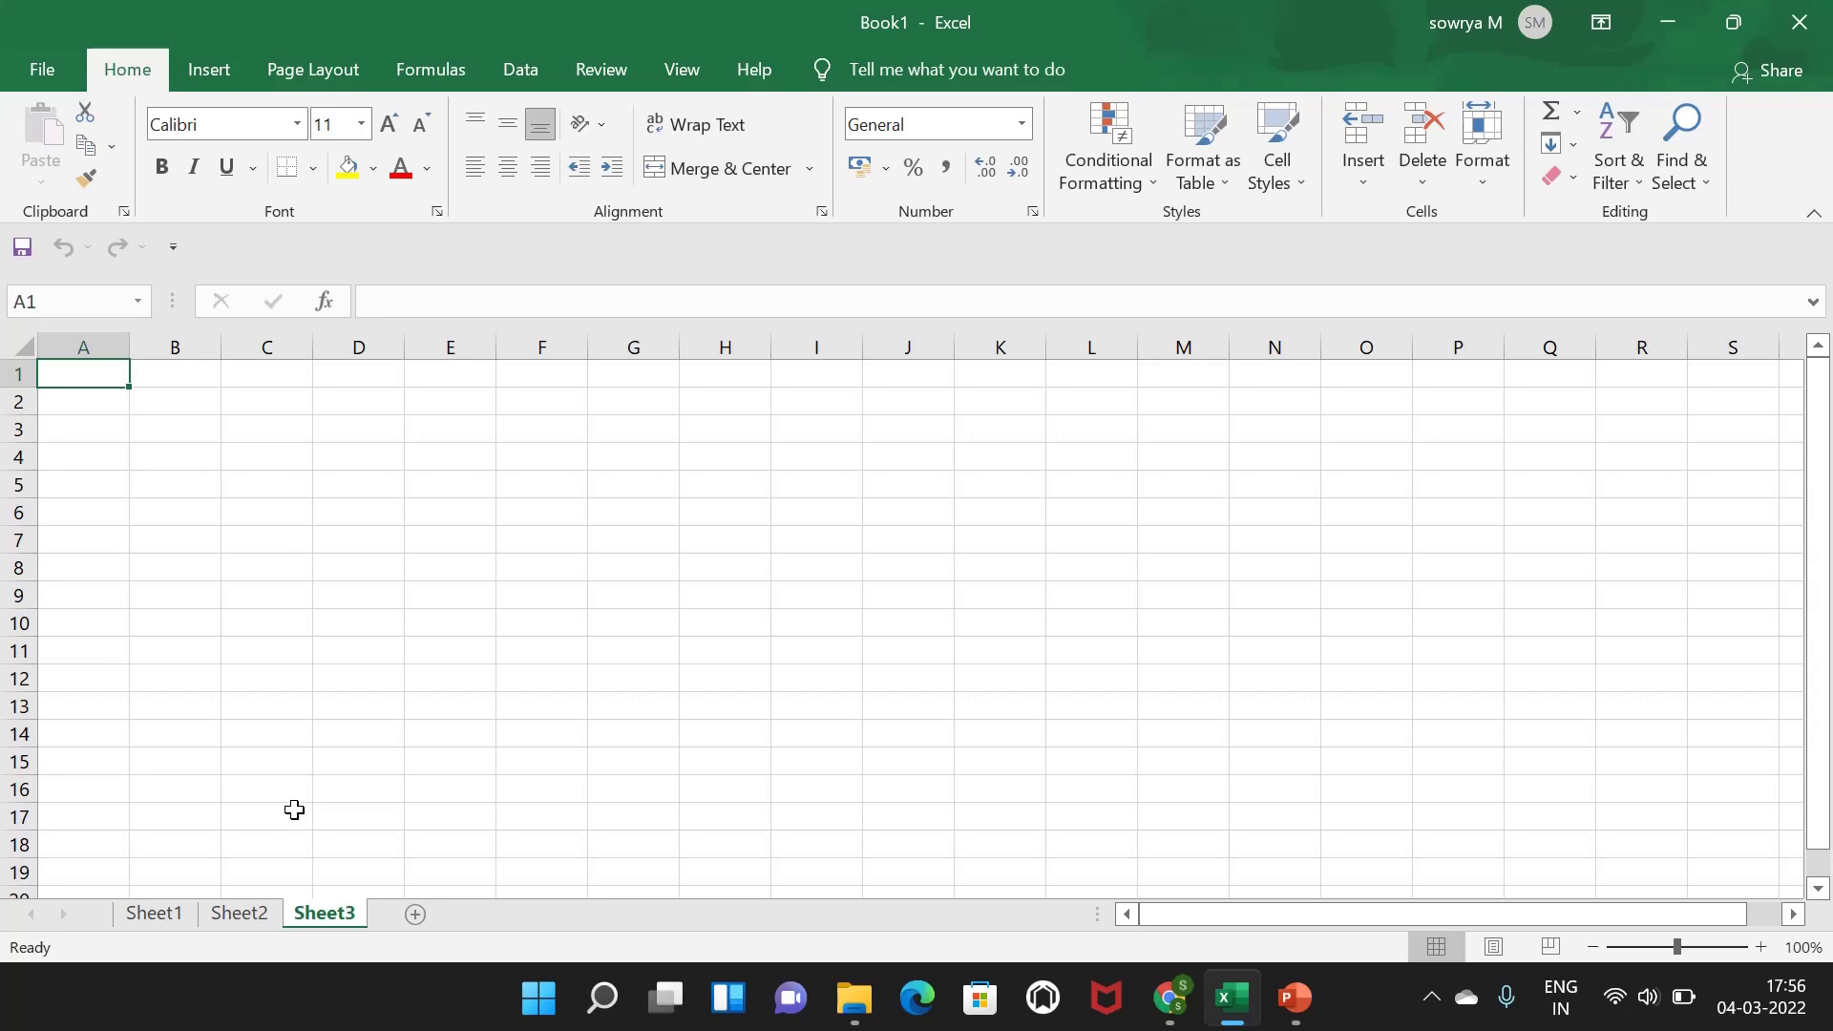
# - Switch to PowerPoint to view the S/4 Hana Production Planning batch slide and dismiss the phone-linking suggestion
pyautogui.keyDown('ctrl'); pyautogui.click(260, 912); pyautogui.keyUp('ctrl')
pyautogui.moveTo(1294, 998)
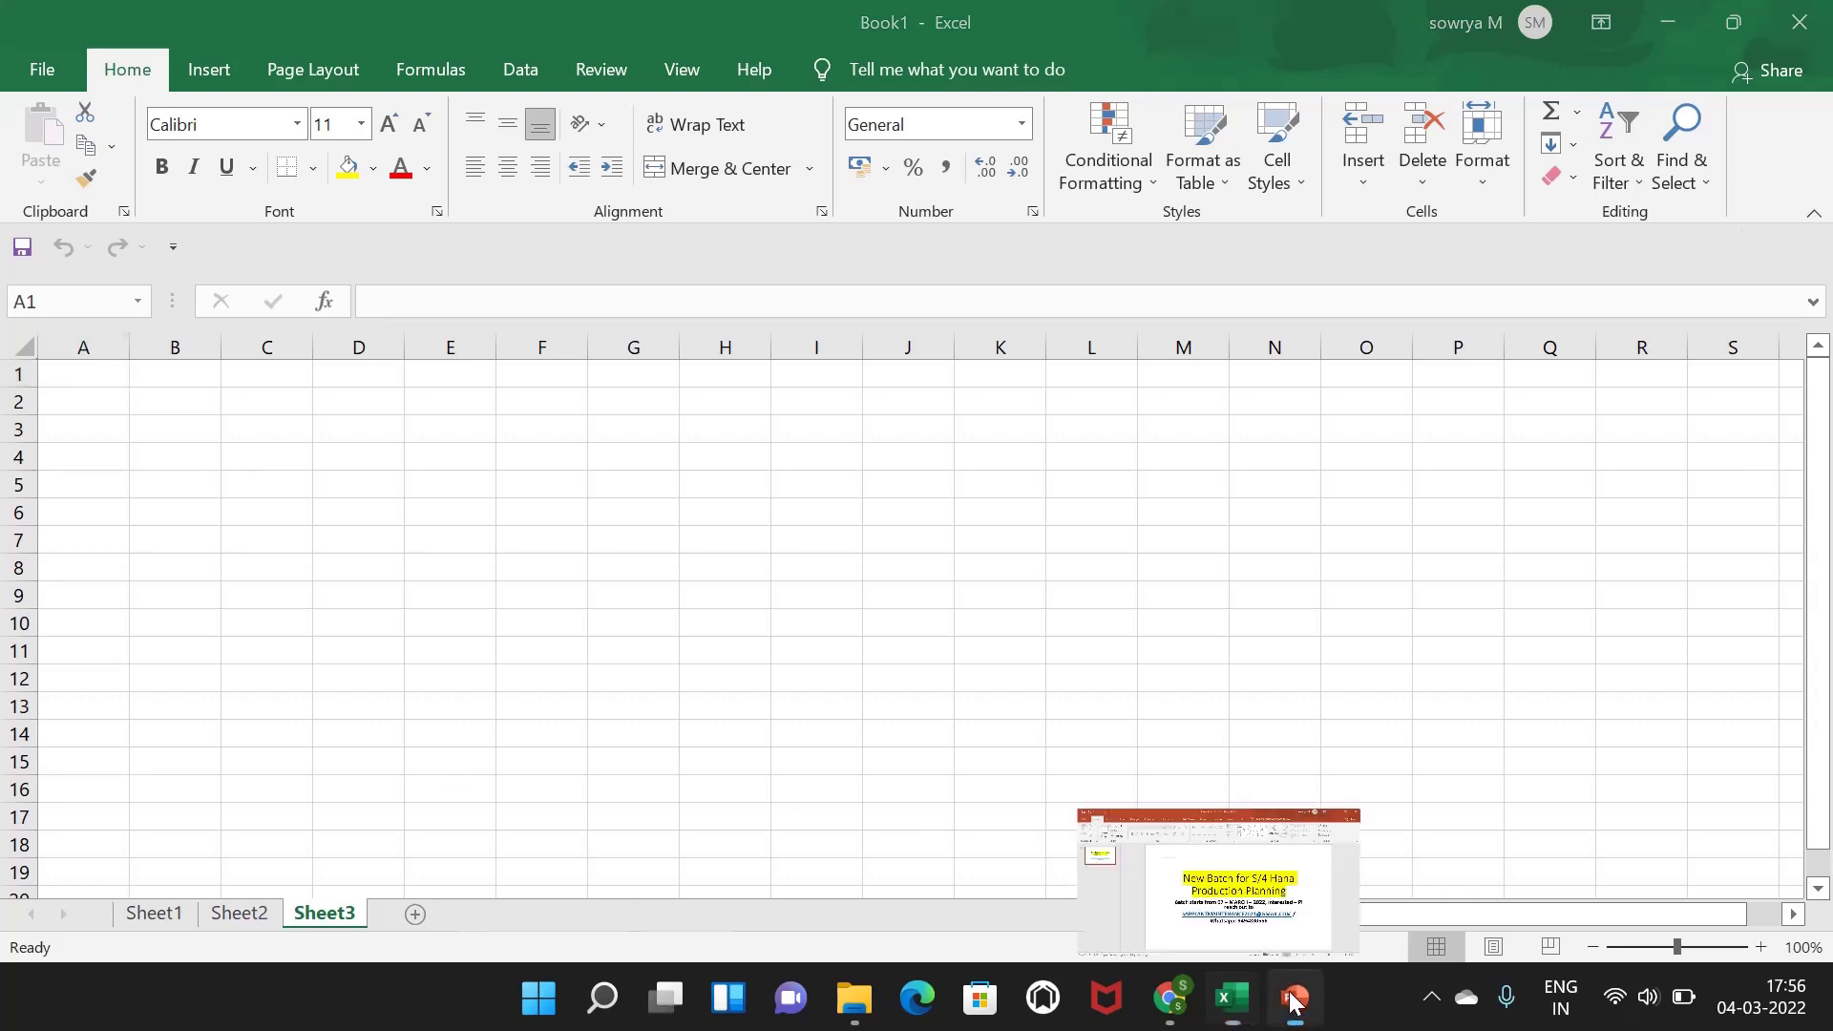
pyautogui.click(1289, 905)
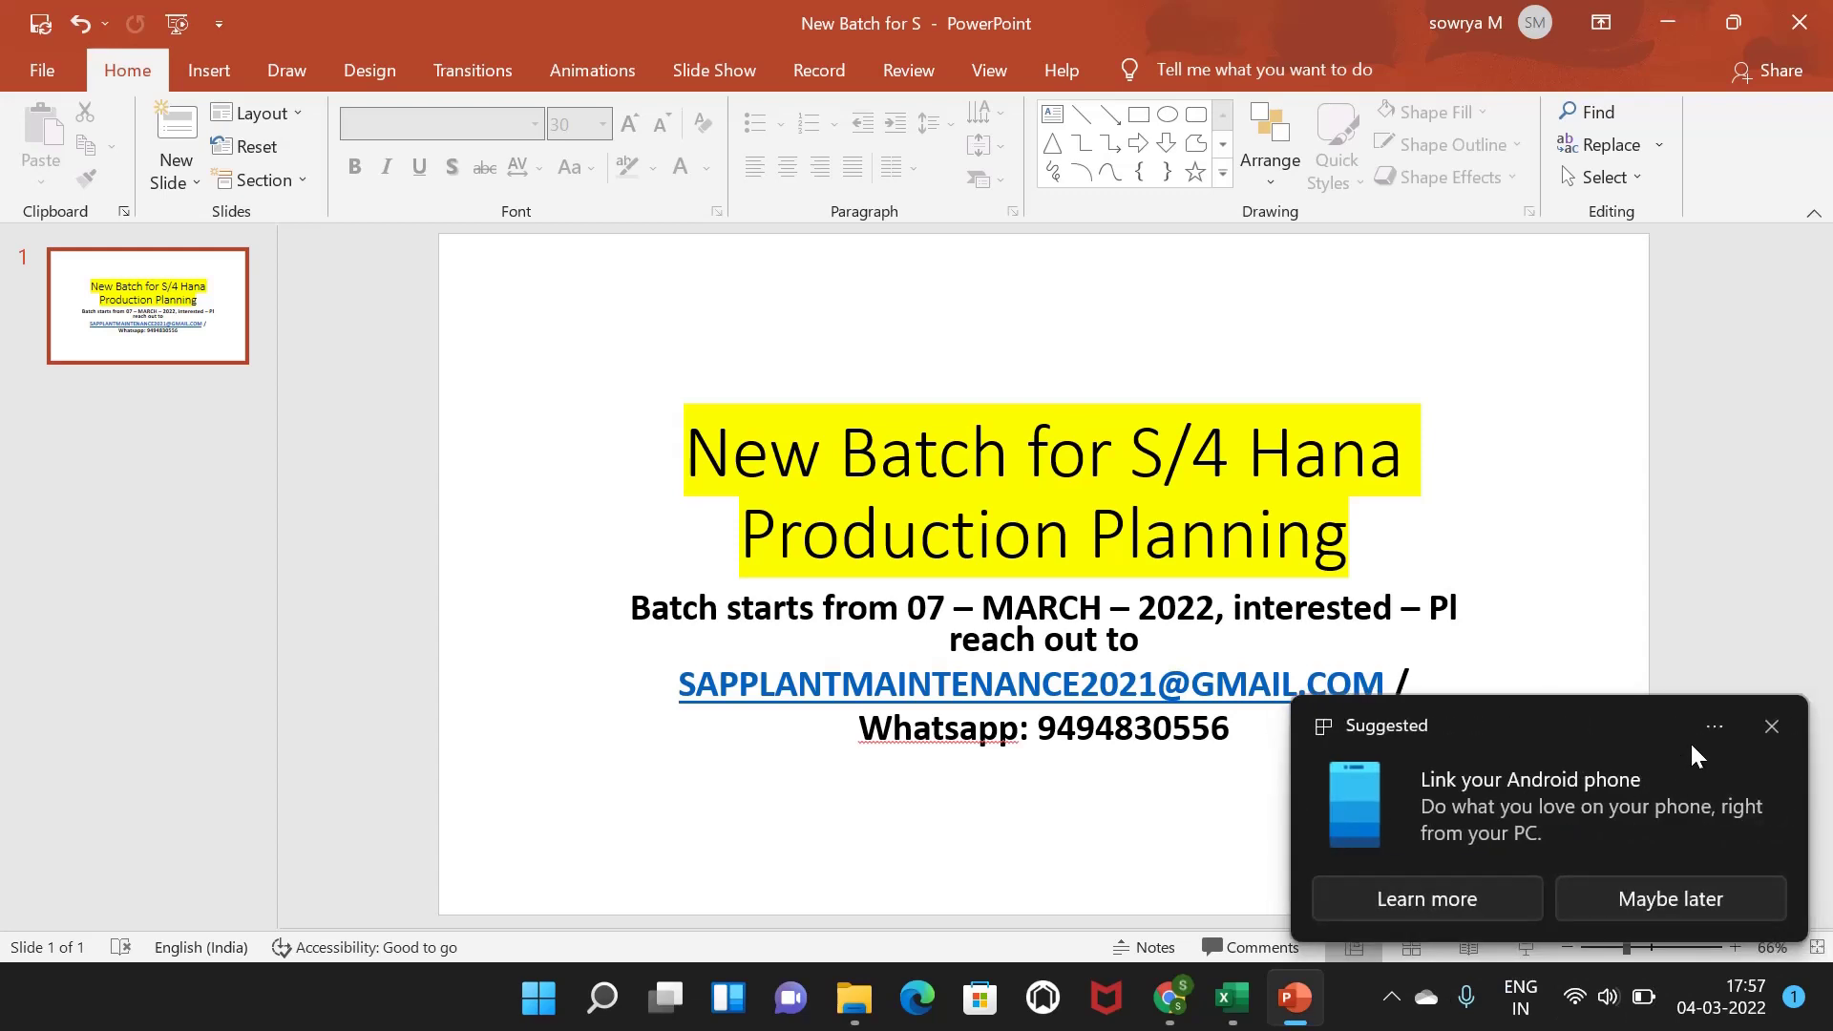
pyautogui.click(1772, 728)
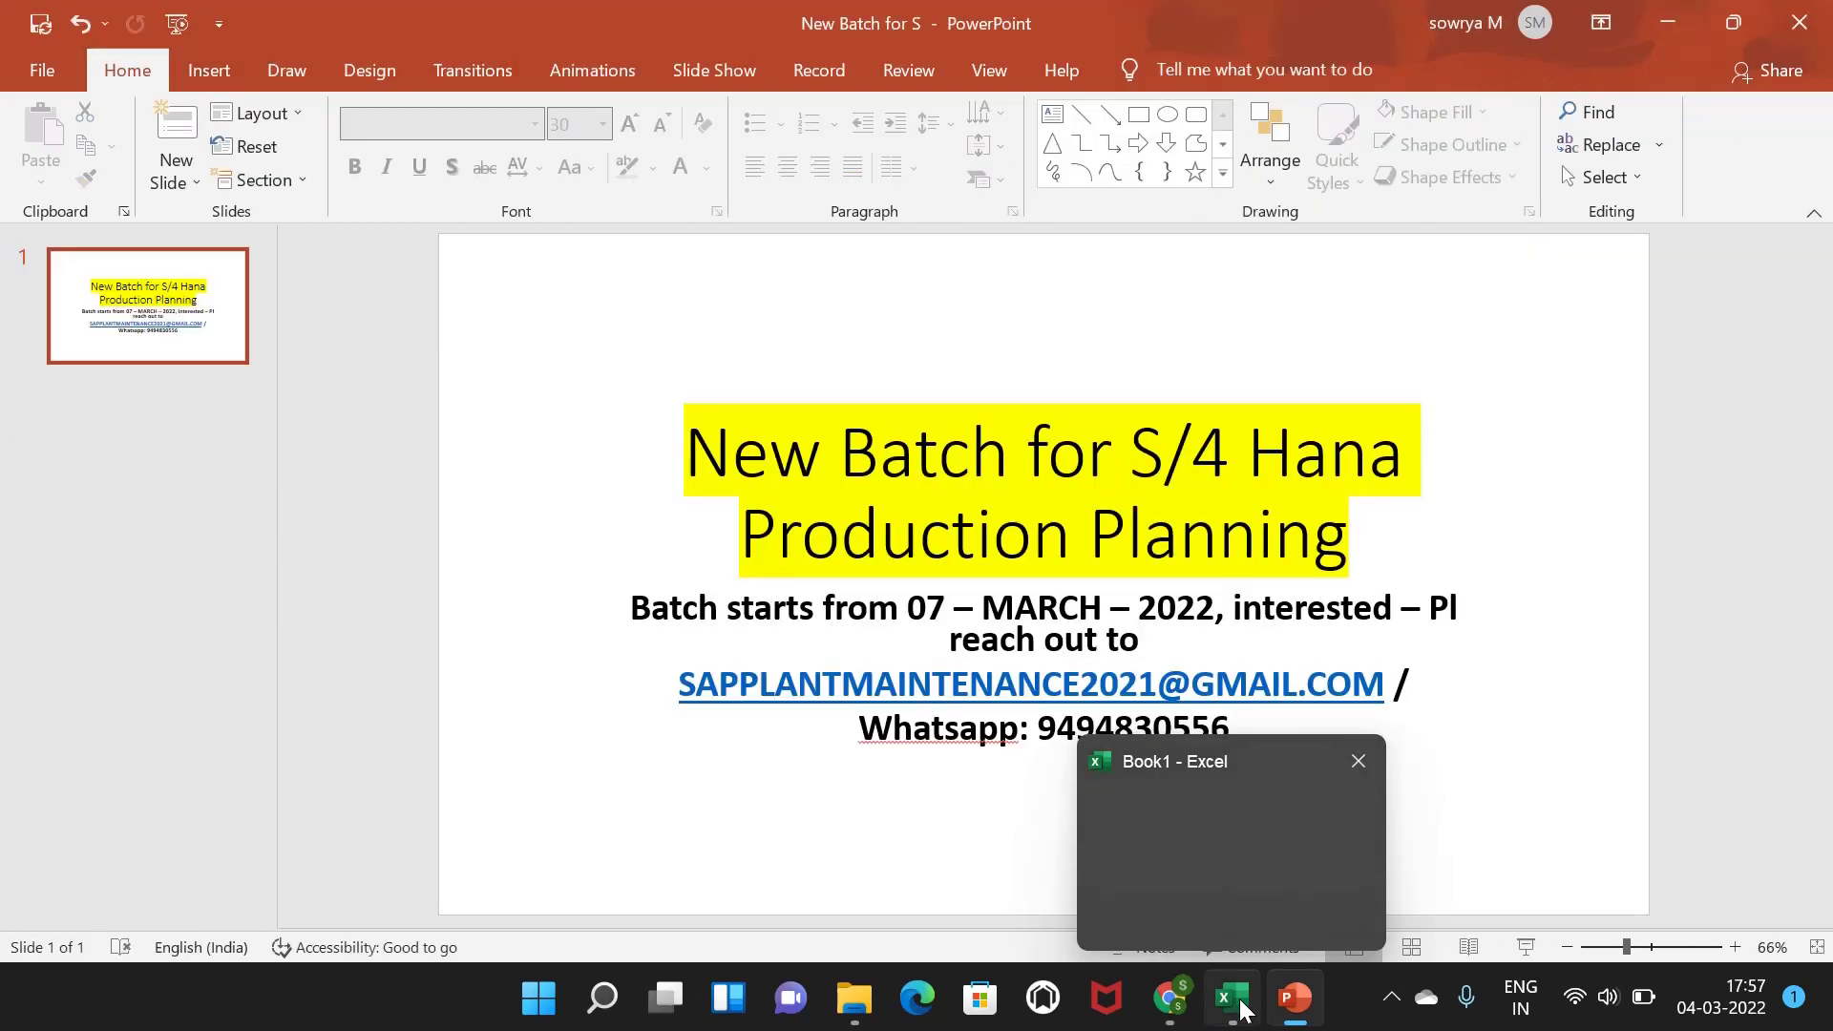
# - Return to the Excel workbook and review the notes on Sheet2 about measuring points as PRT and the meaning of PRT
pyautogui.click(1232, 995)
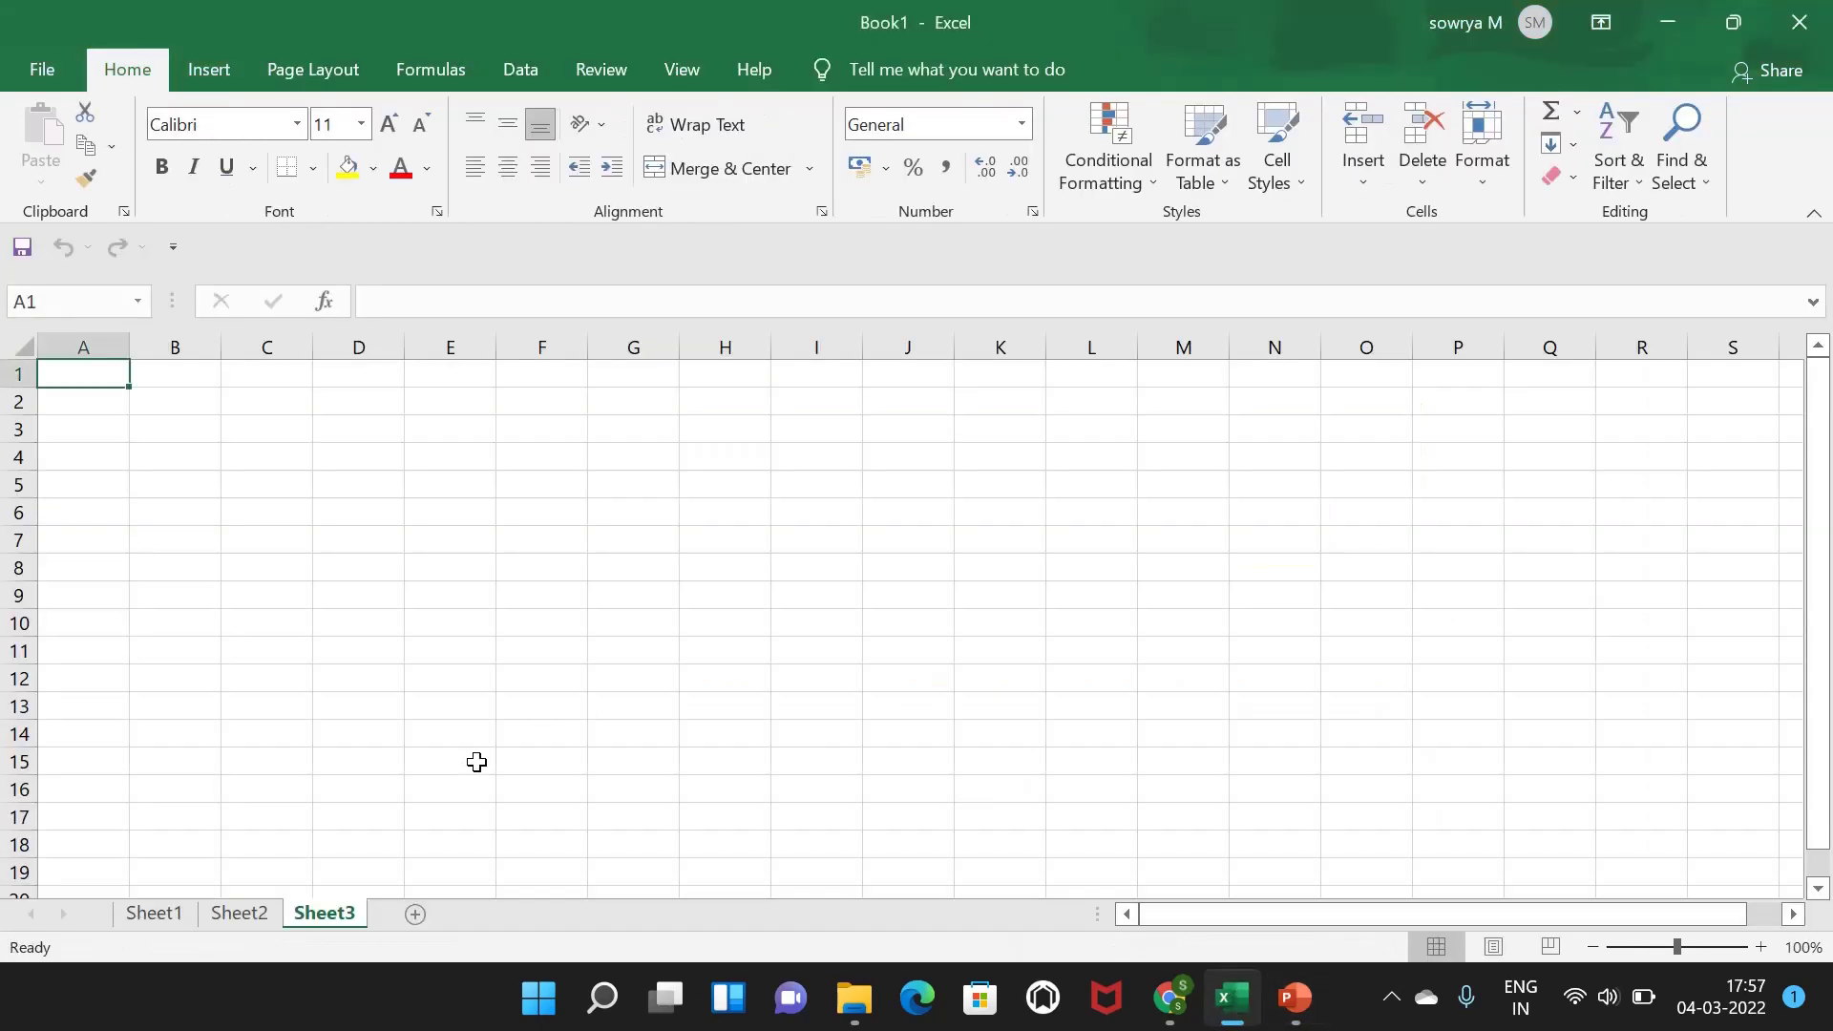
pyautogui.click(239, 914)
pyautogui.click(324, 759)
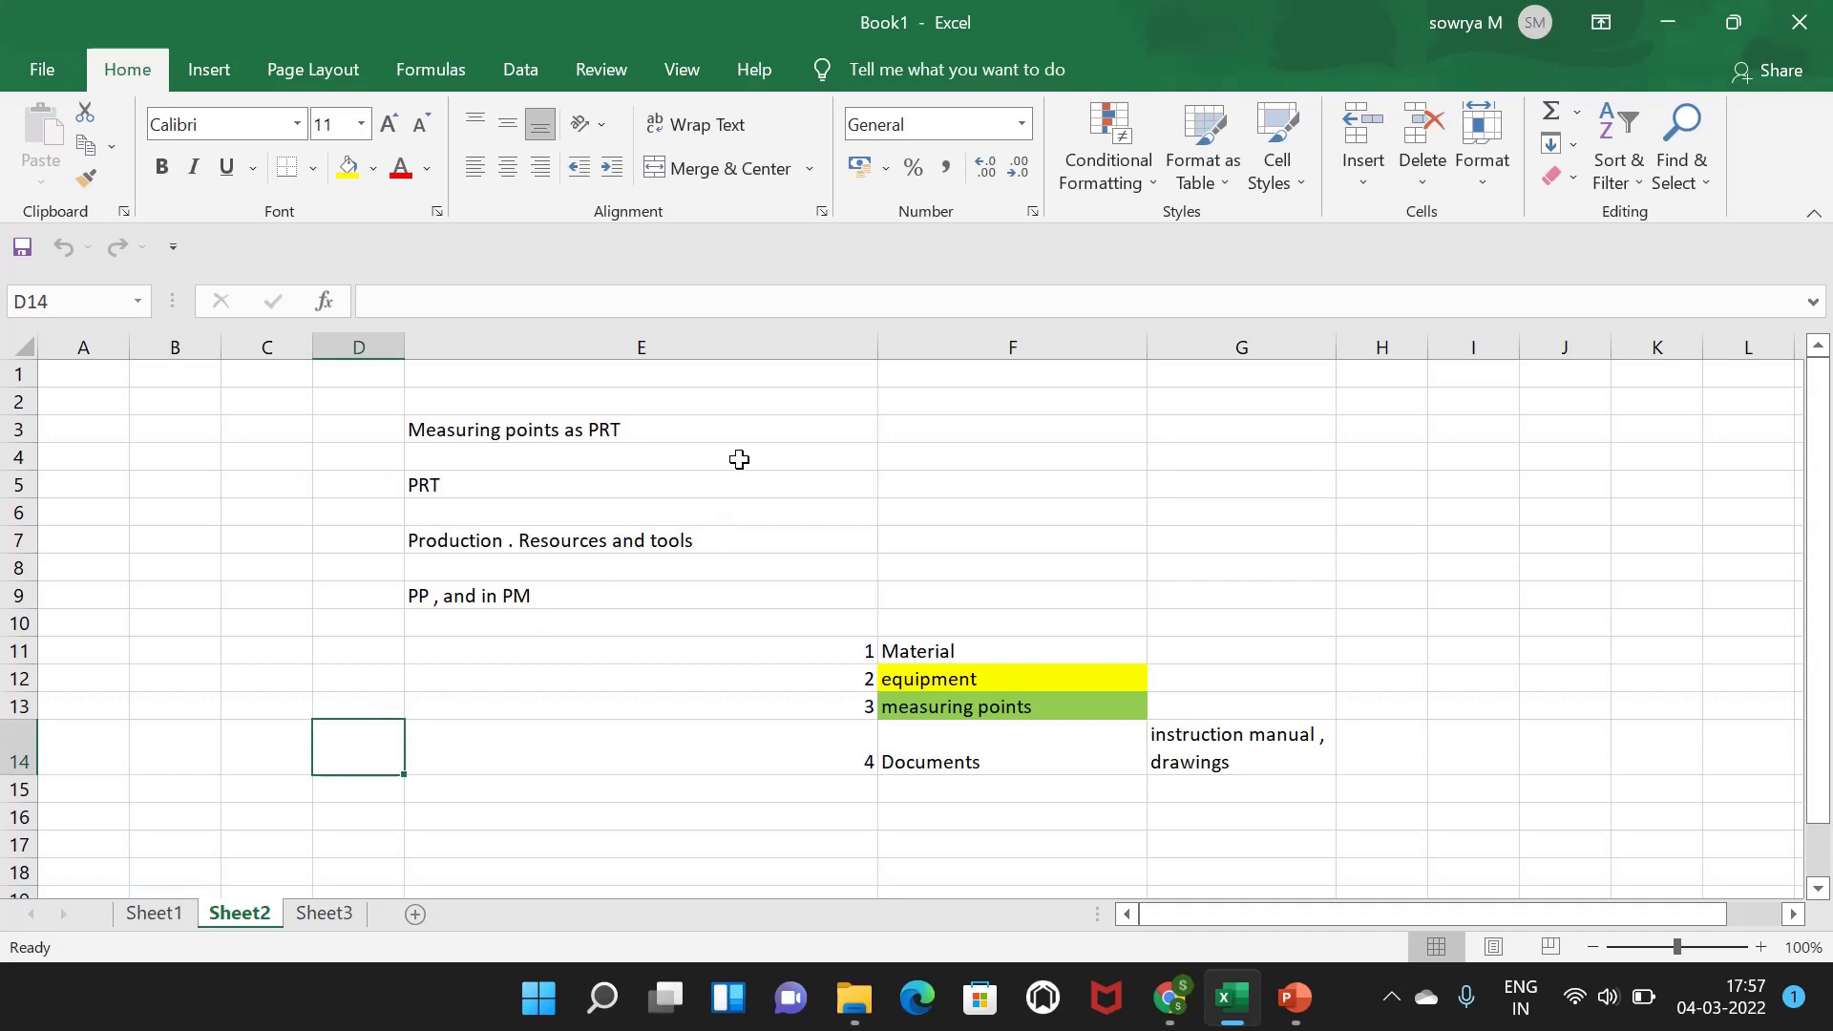
pyautogui.click(724, 422)
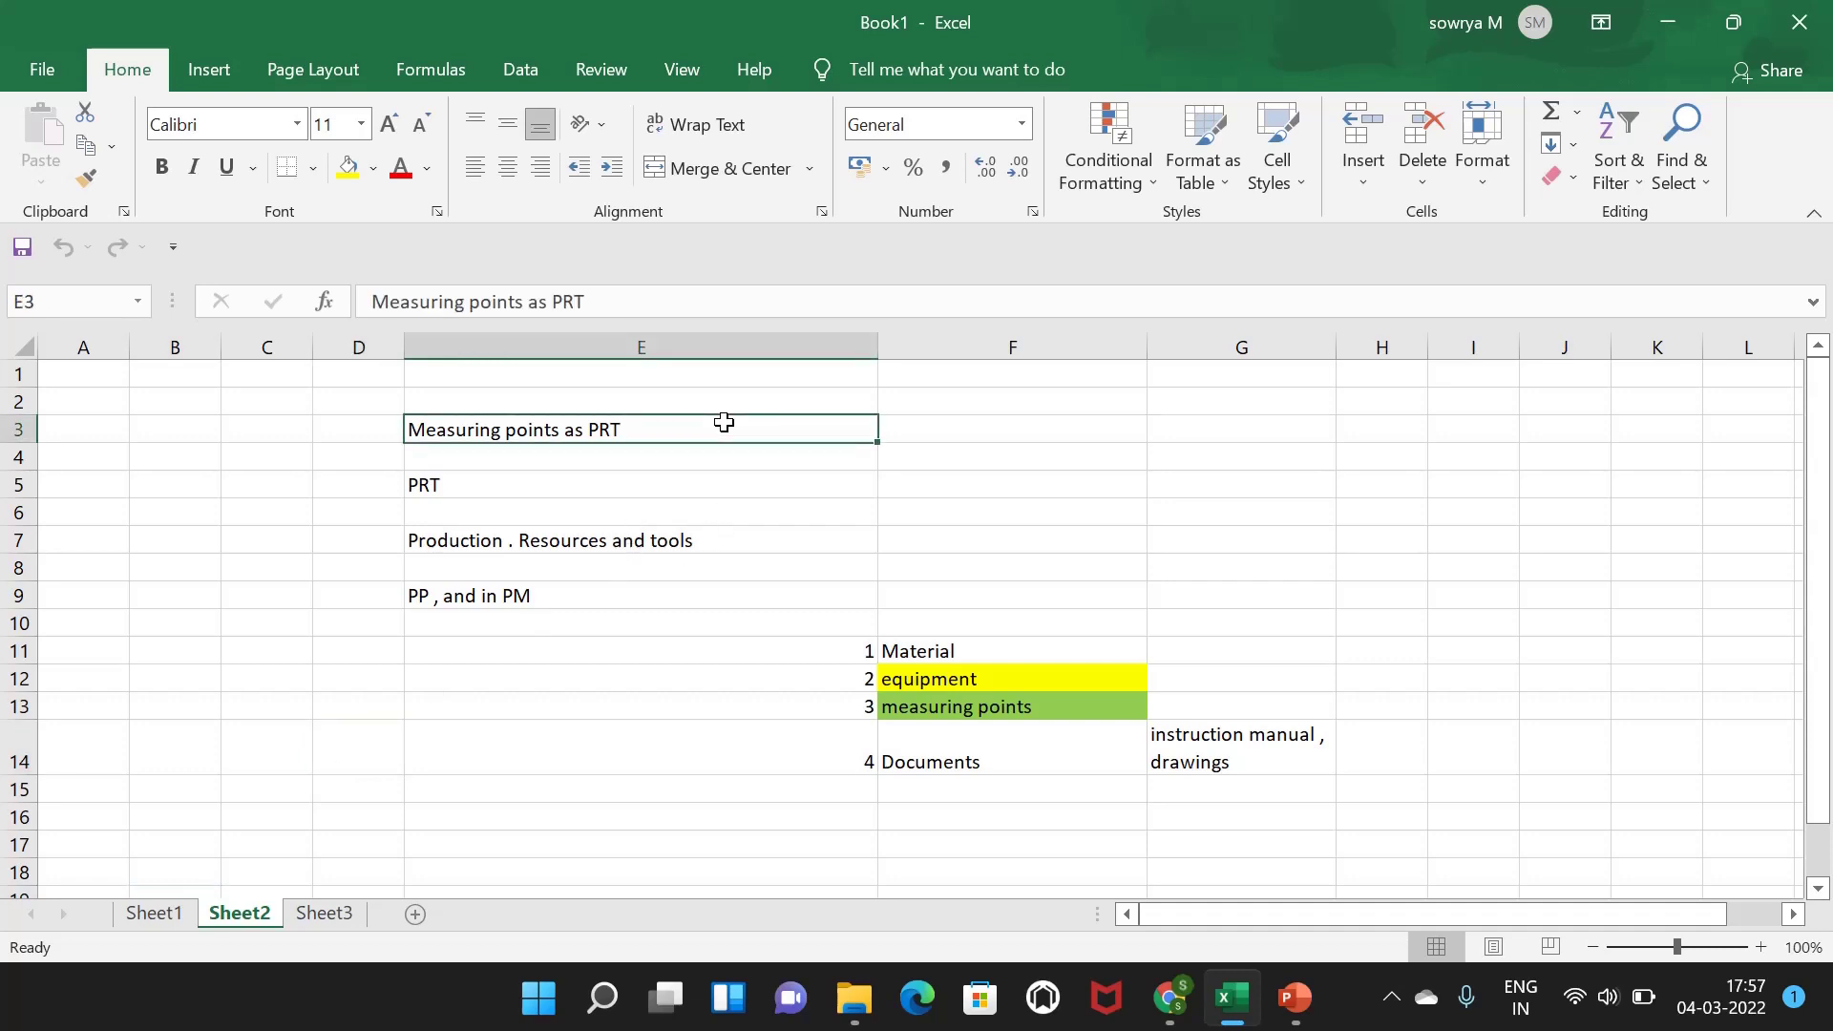
pyautogui.click(662, 492)
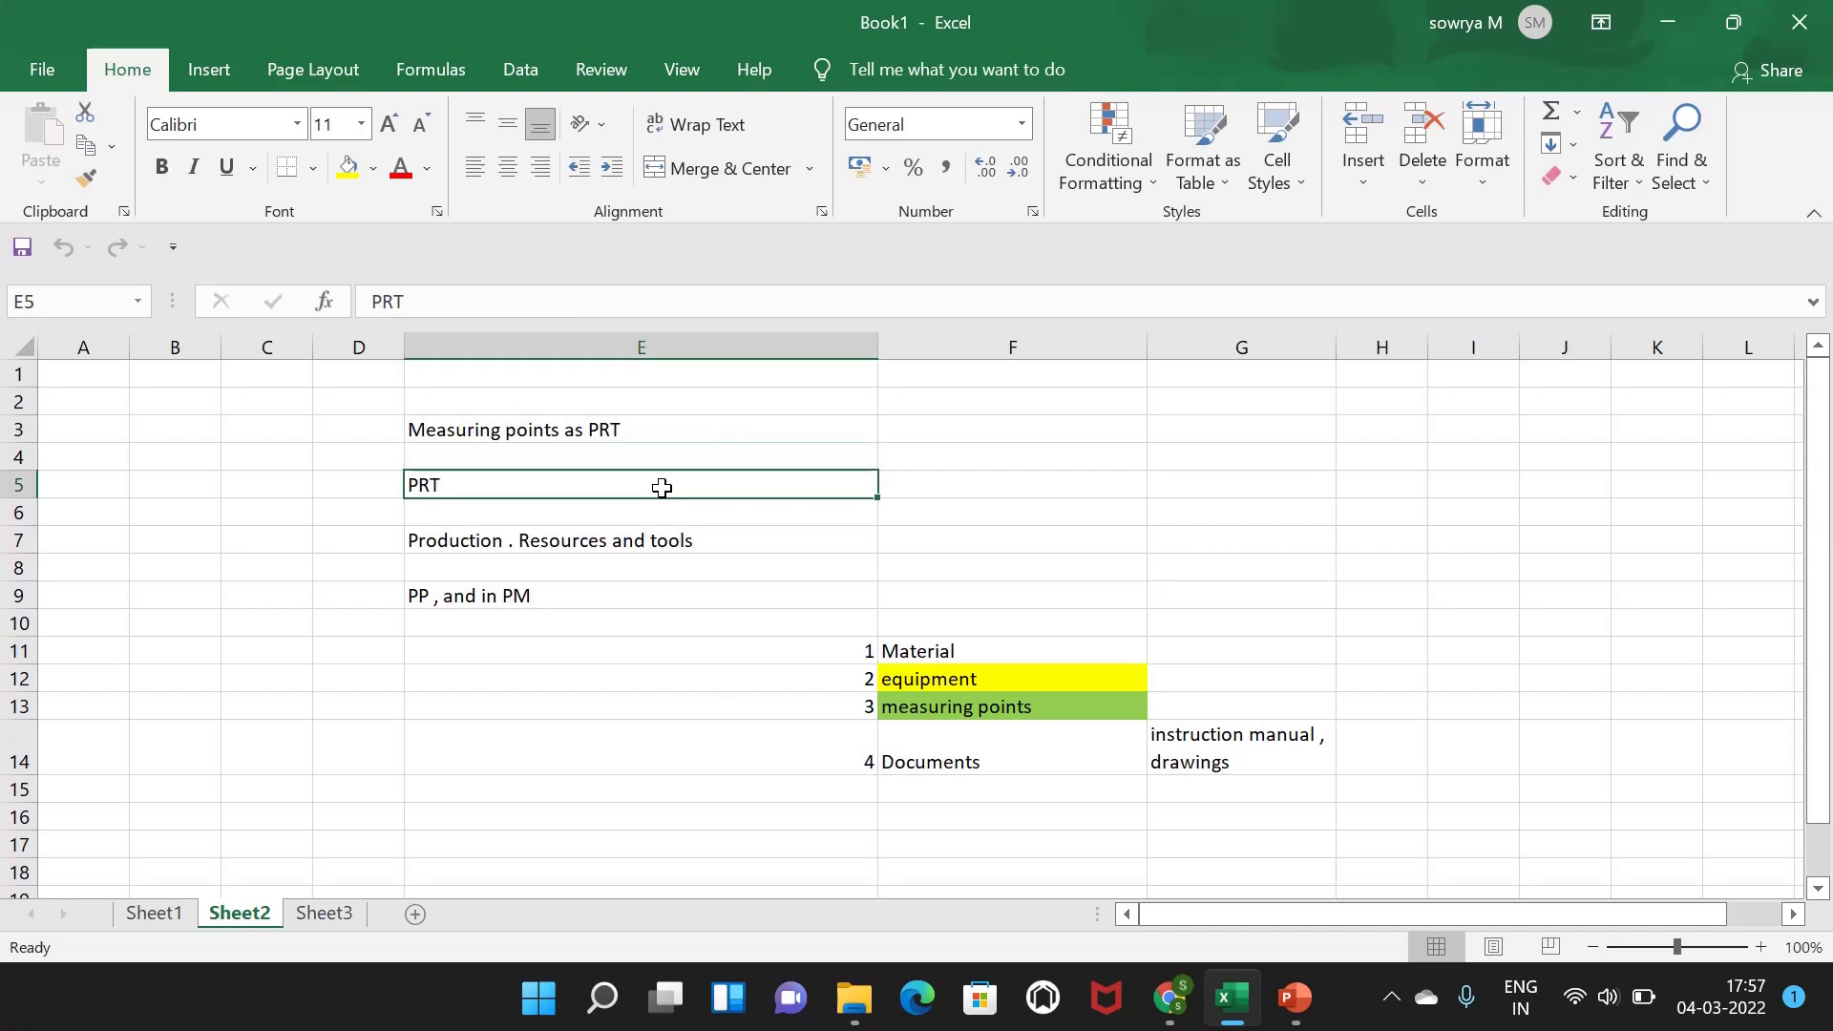
pyautogui.click(667, 539)
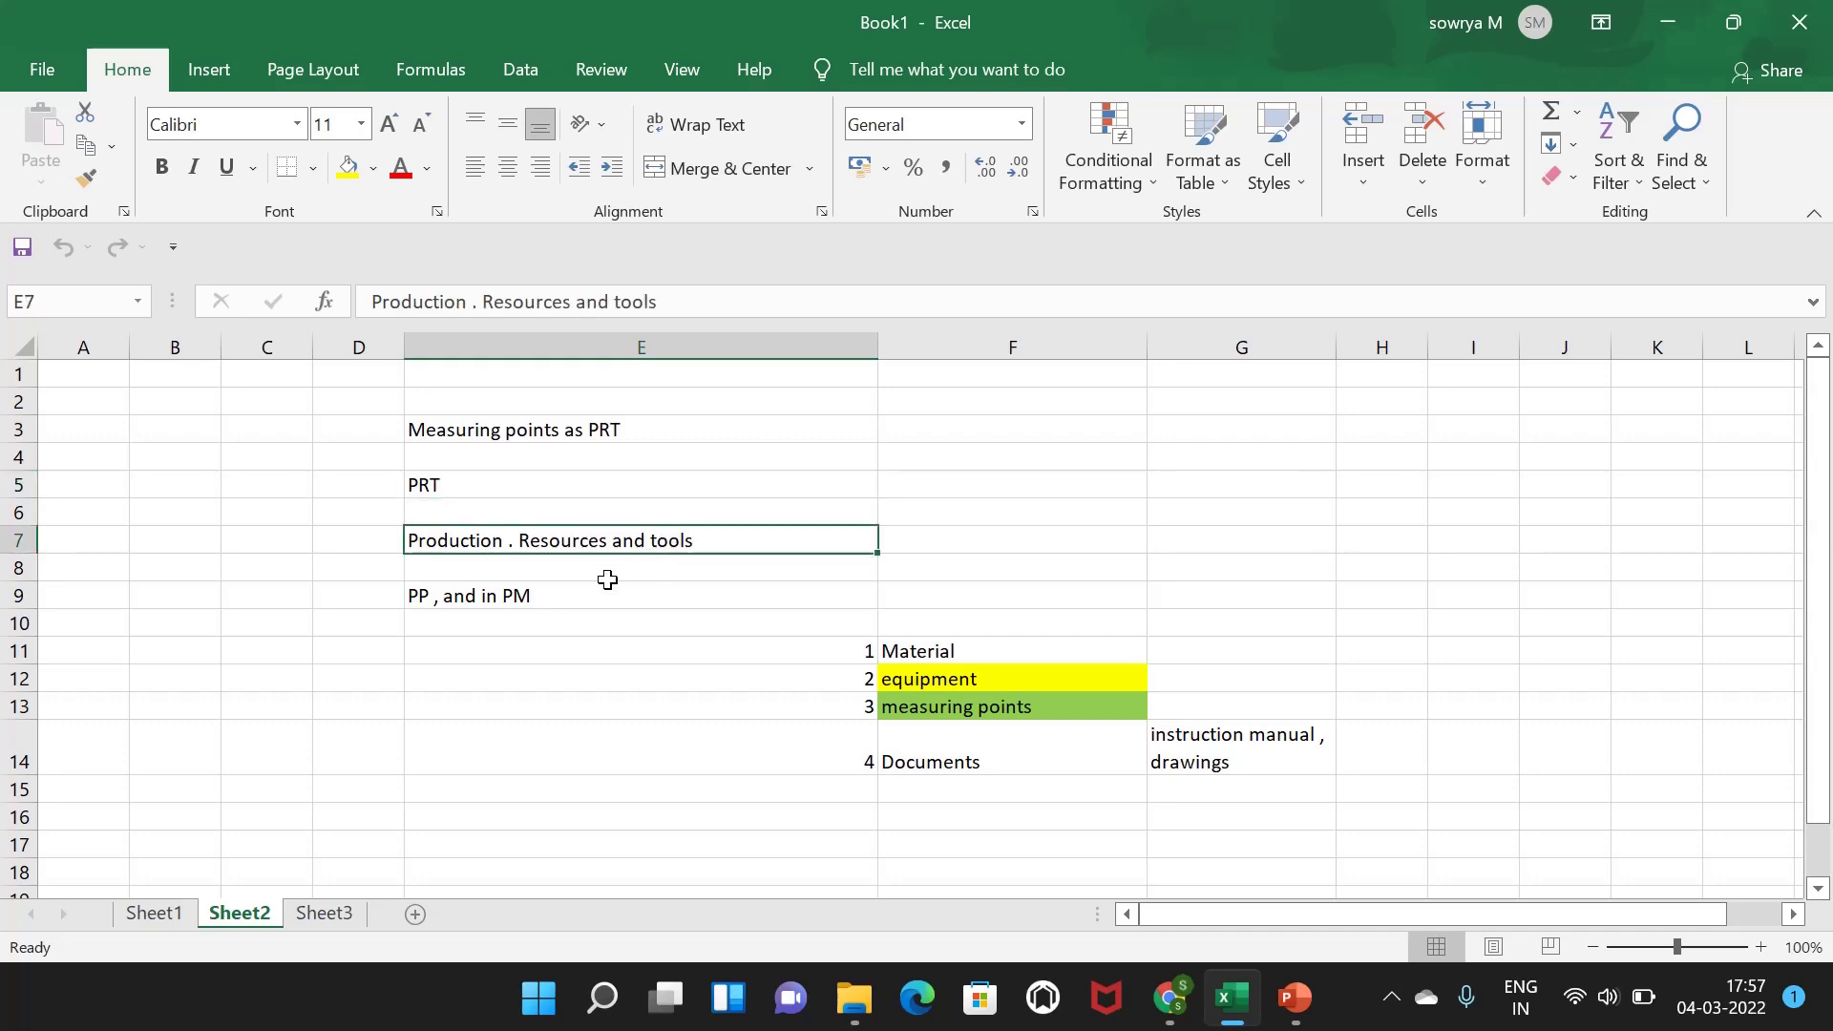
pyautogui.click(582, 593)
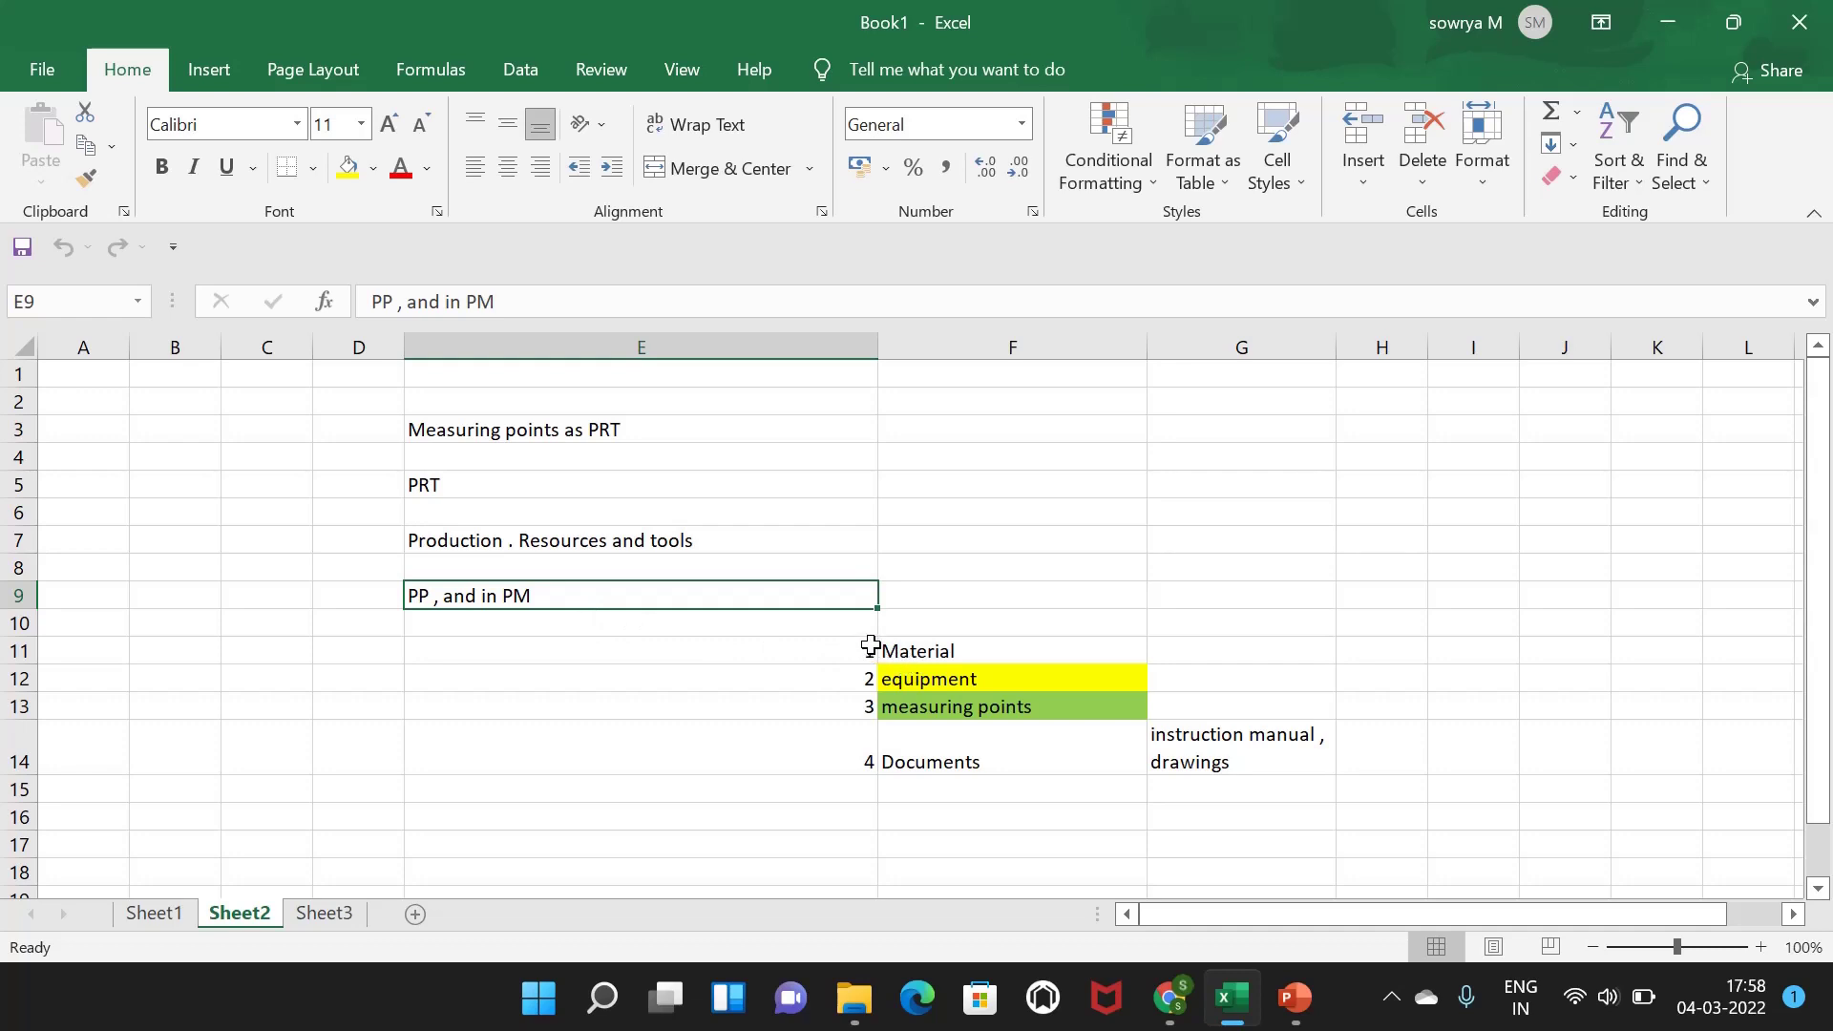
# - Go through the numbered list of PRT types on Sheet2, including the examples noted beside Documents
pyautogui.click(893, 703)
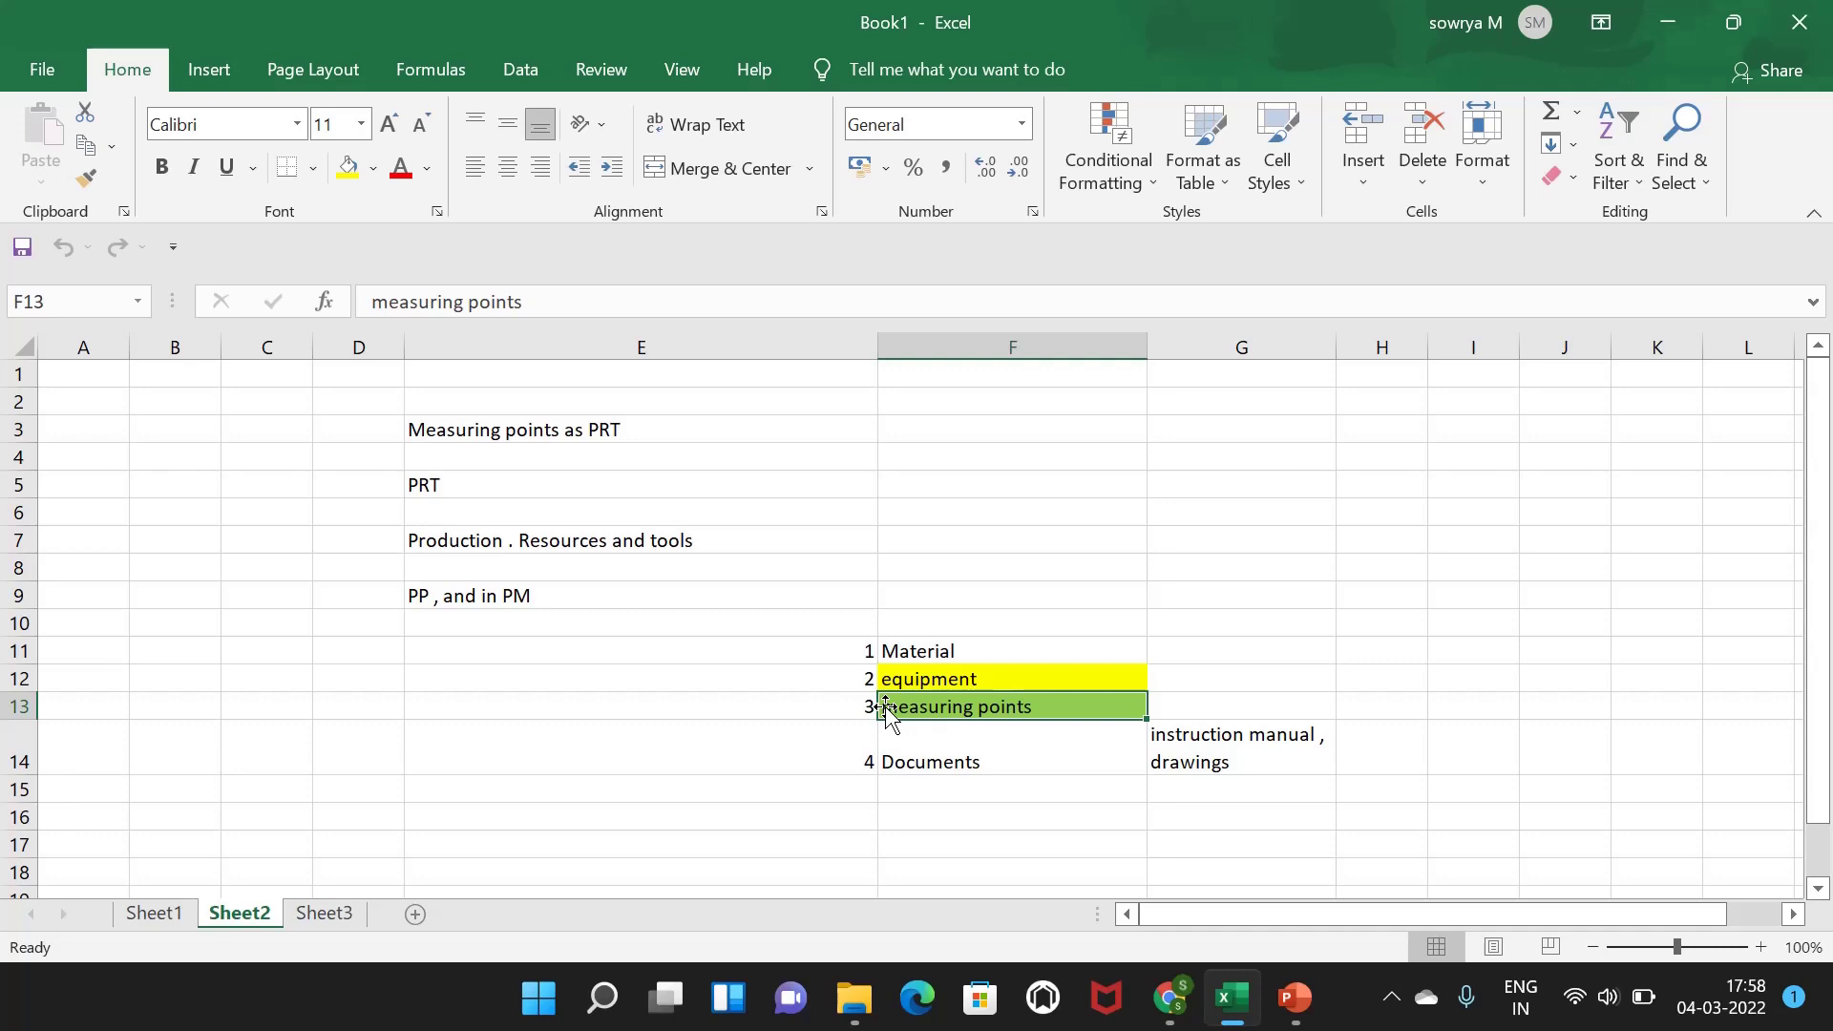
pyautogui.click(753, 643)
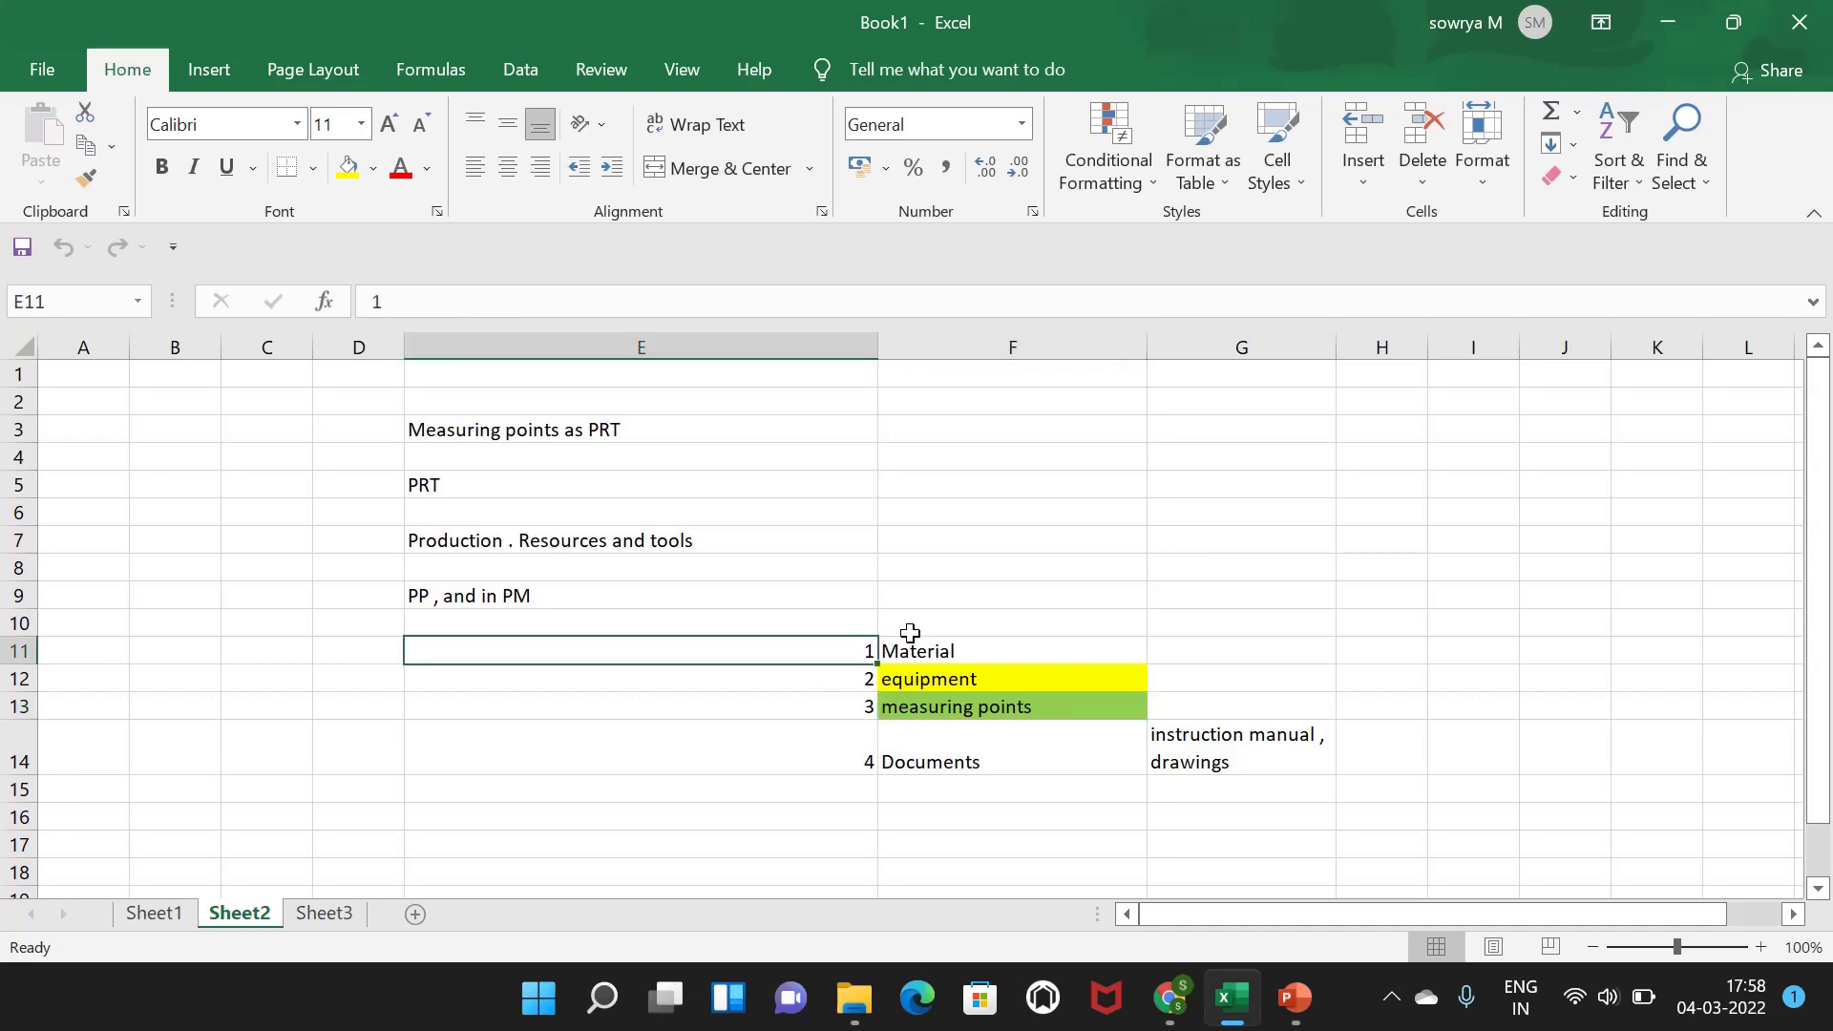
pyautogui.click(910, 633)
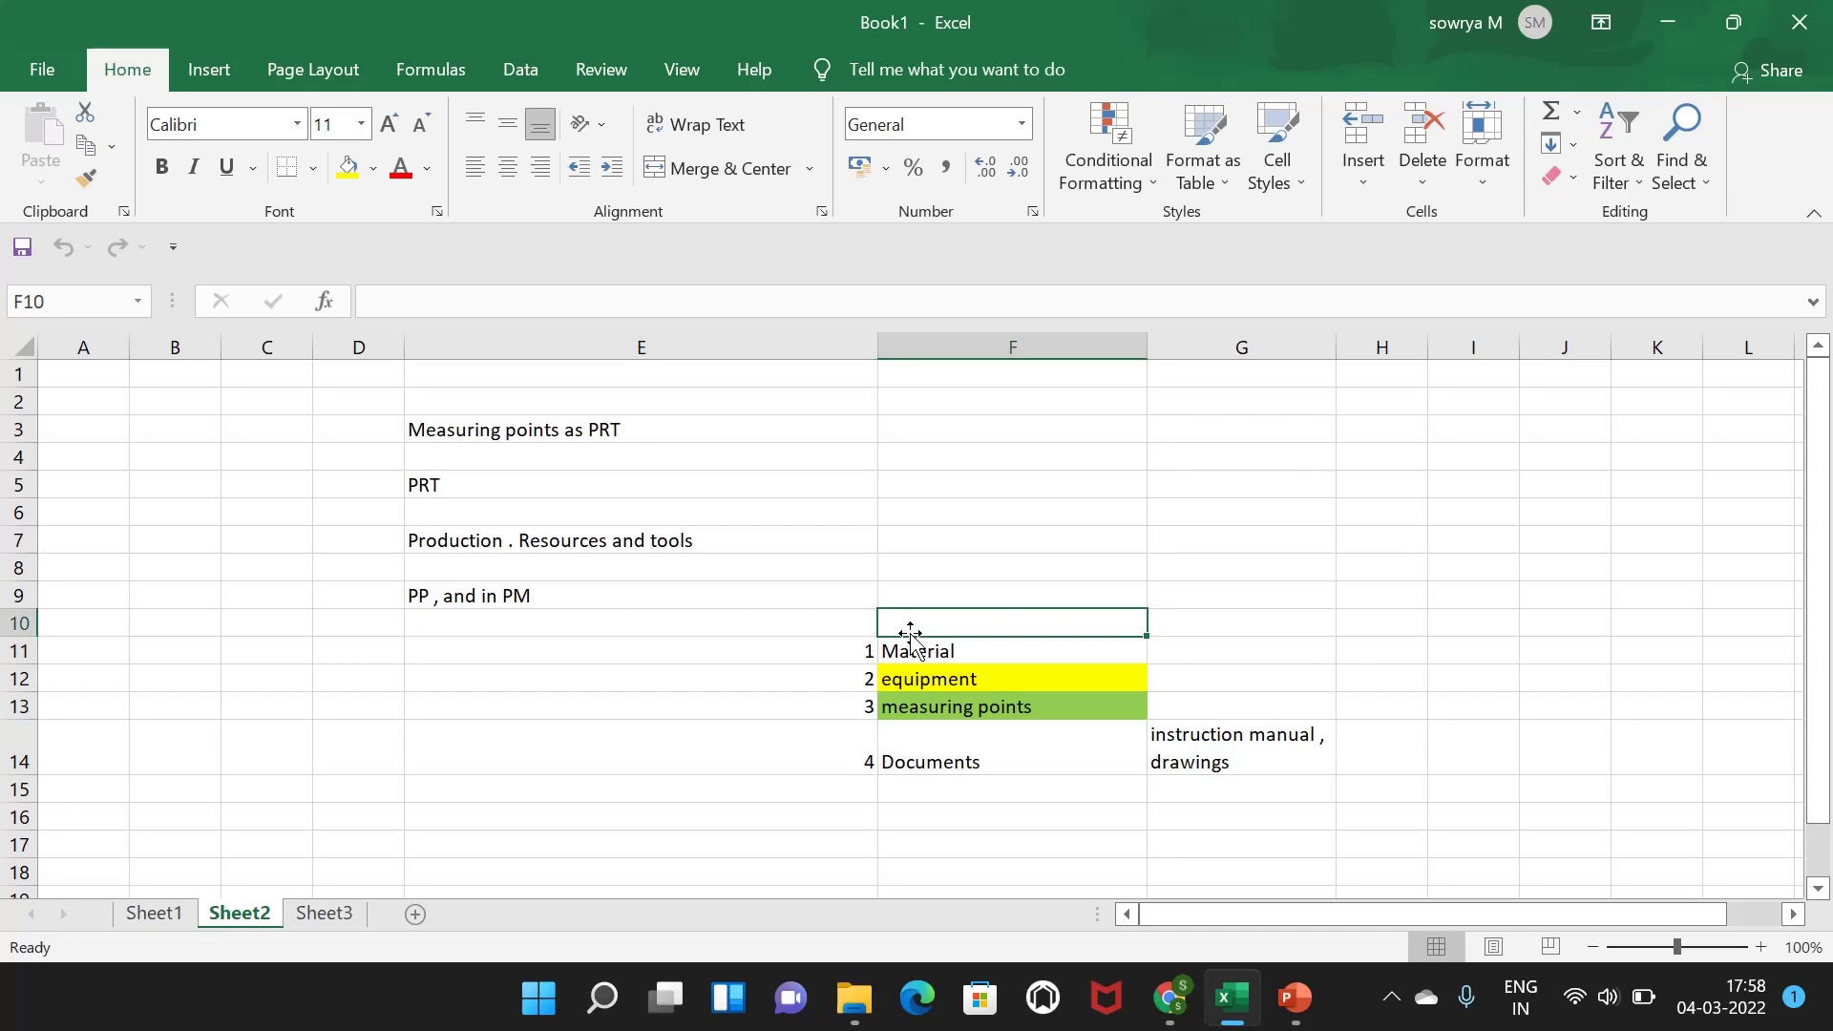
pyautogui.click(907, 646)
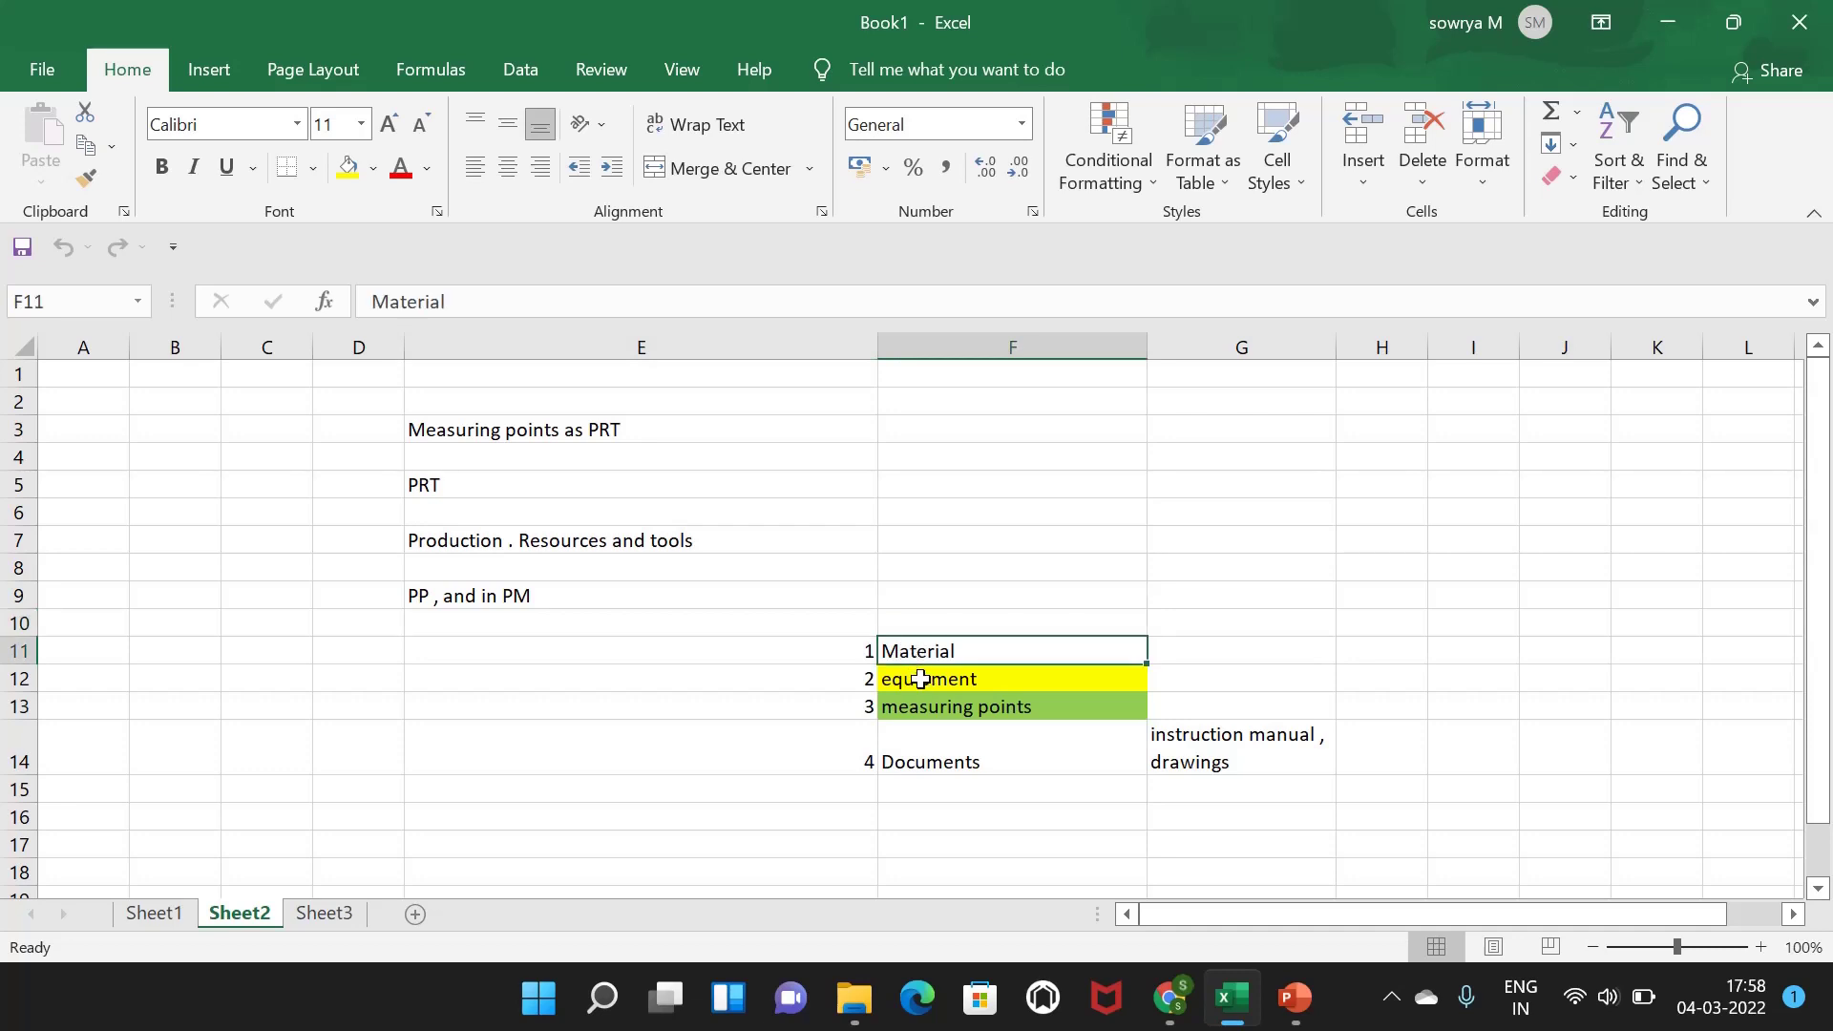
pyautogui.click(916, 680)
pyautogui.click(921, 704)
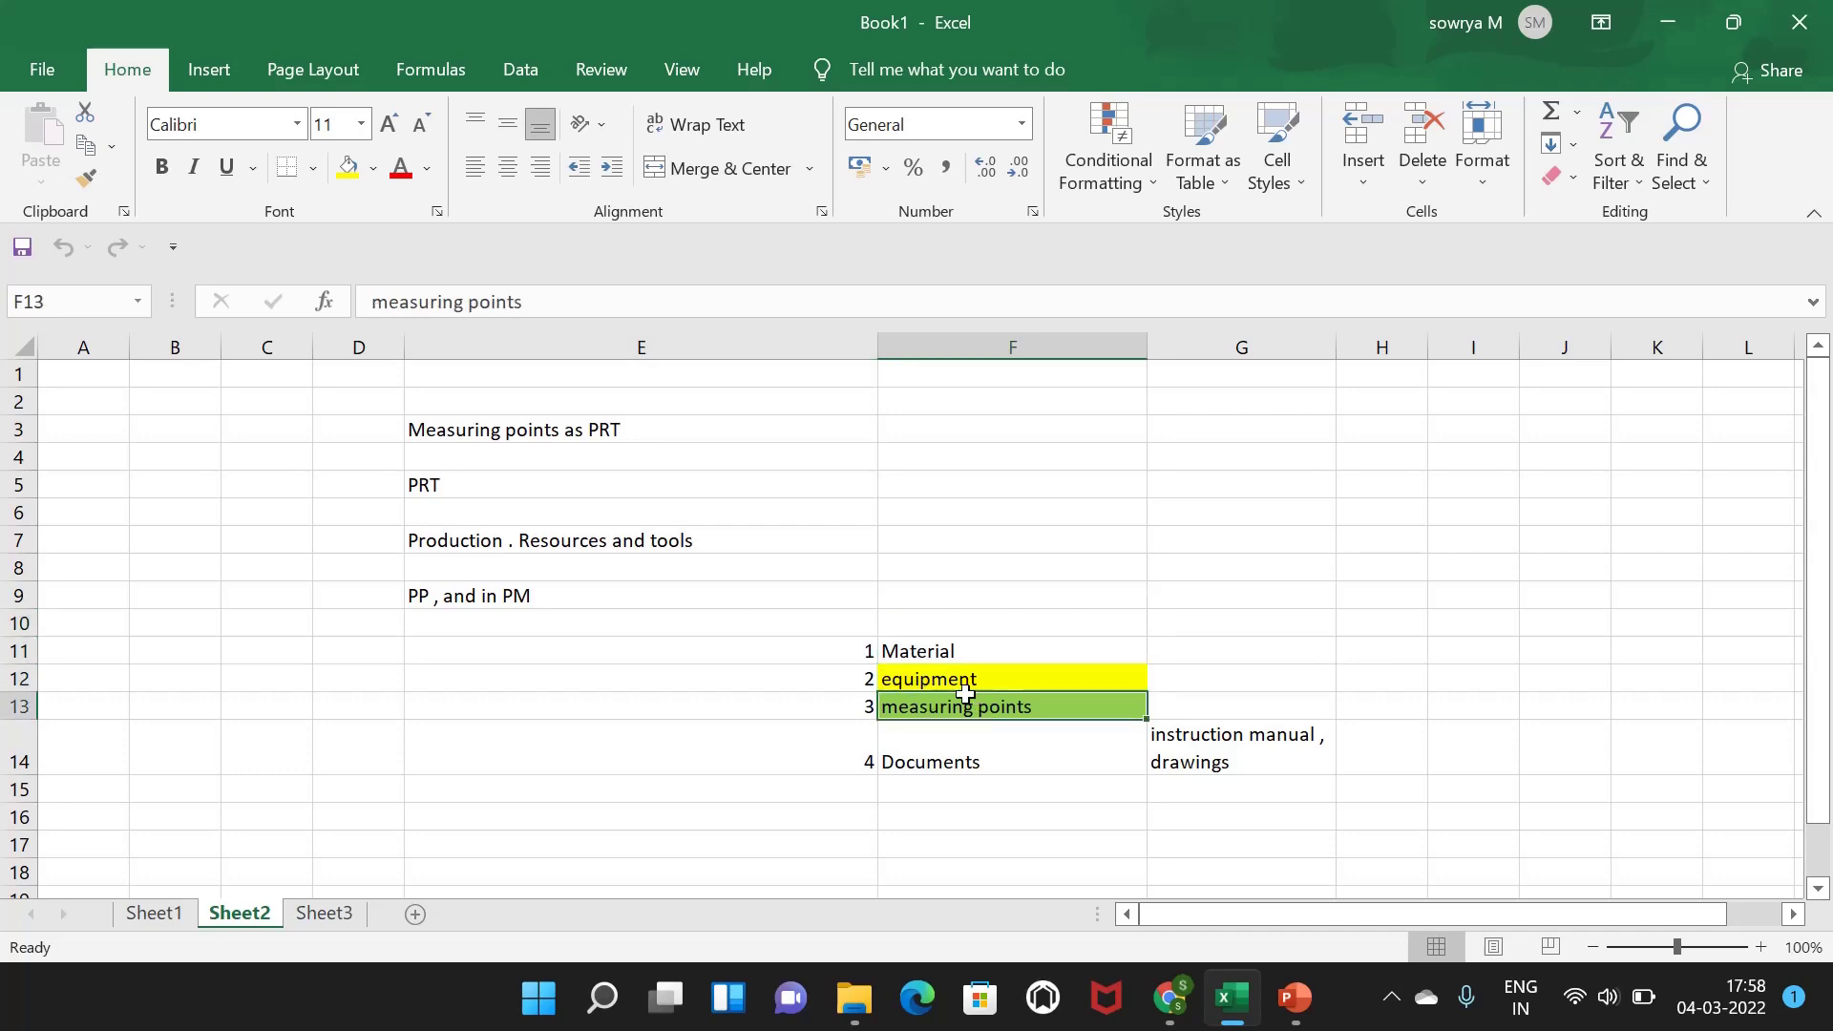
pyautogui.click(941, 757)
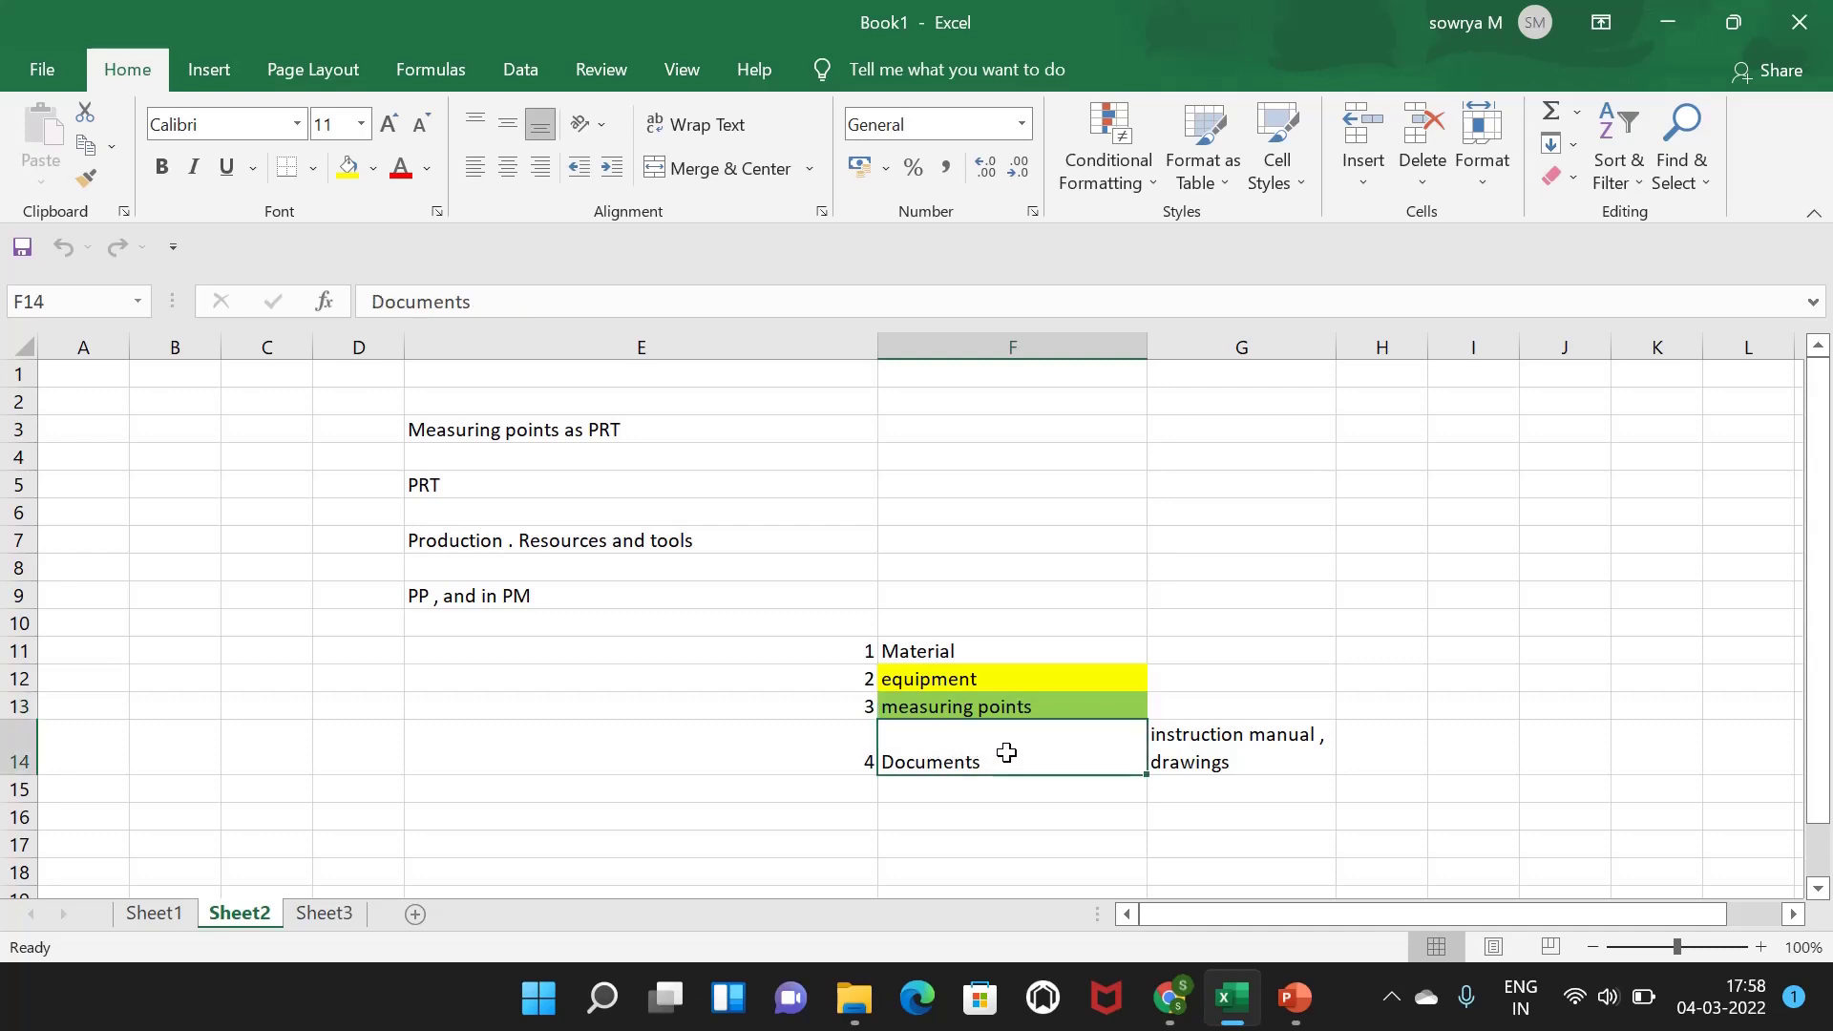
pyautogui.click(1187, 767)
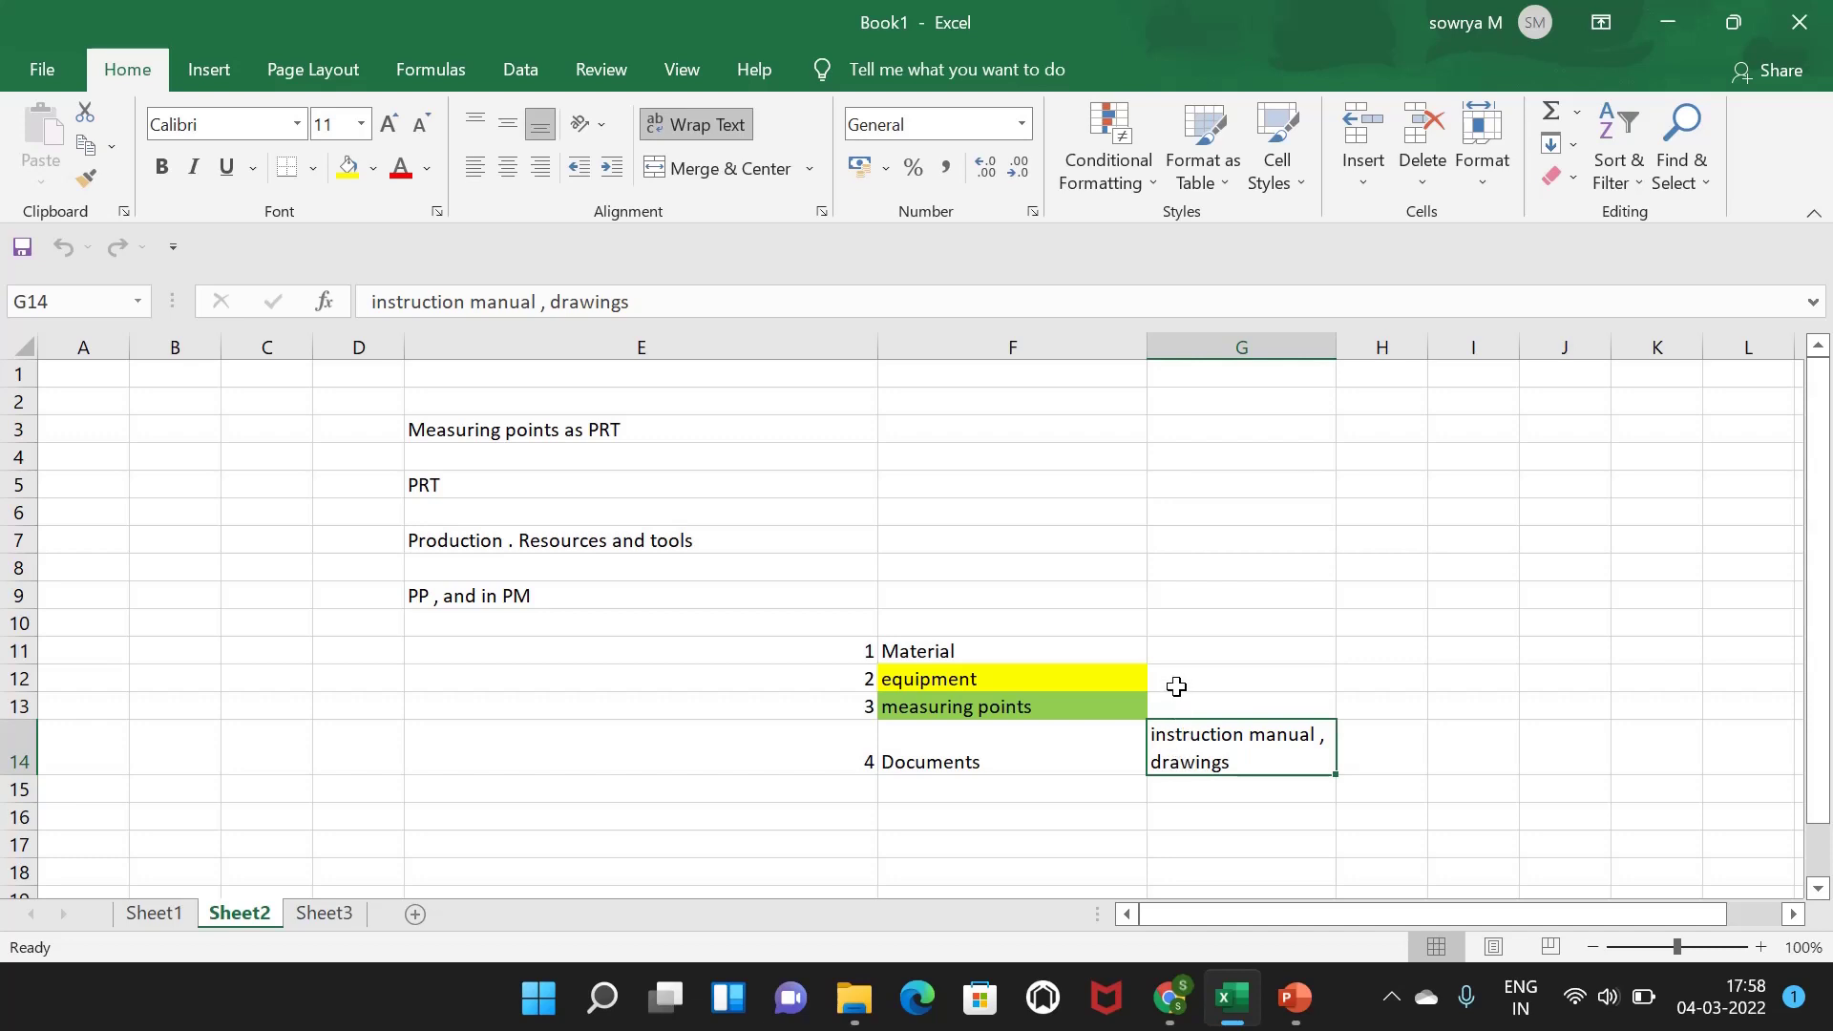
pyautogui.click(981, 759)
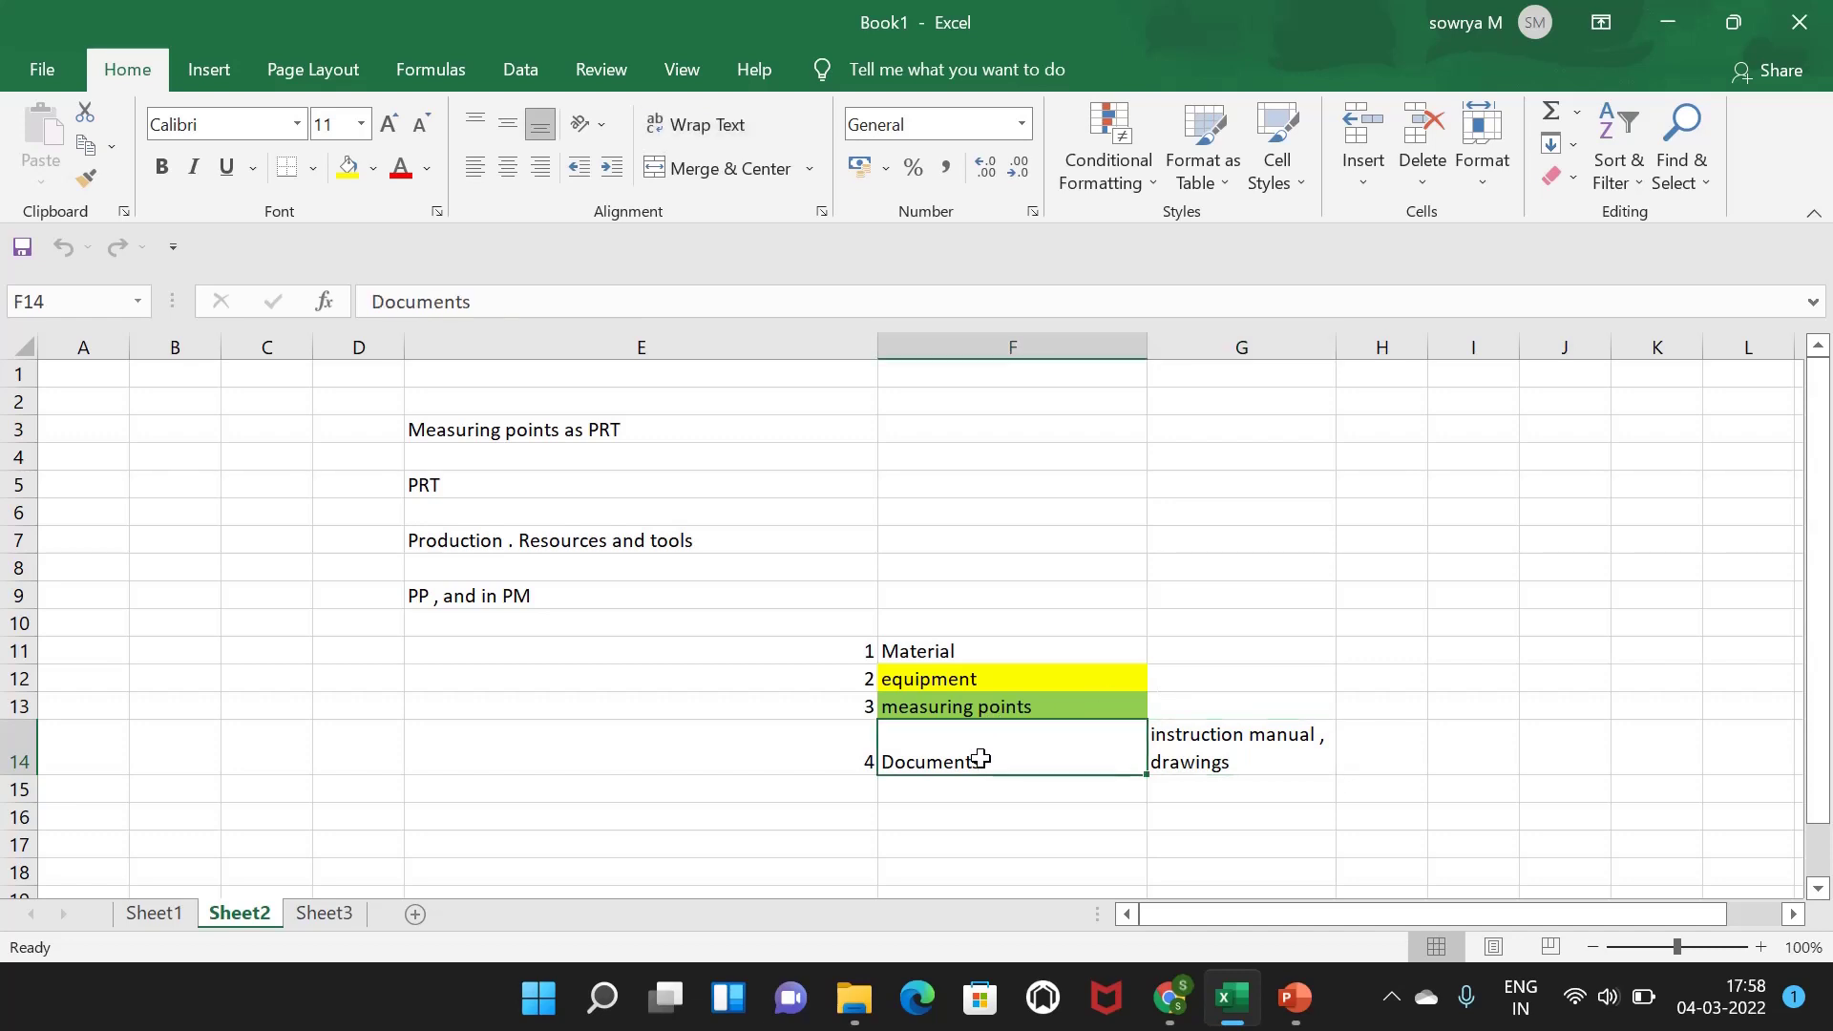
pyautogui.click(1248, 763)
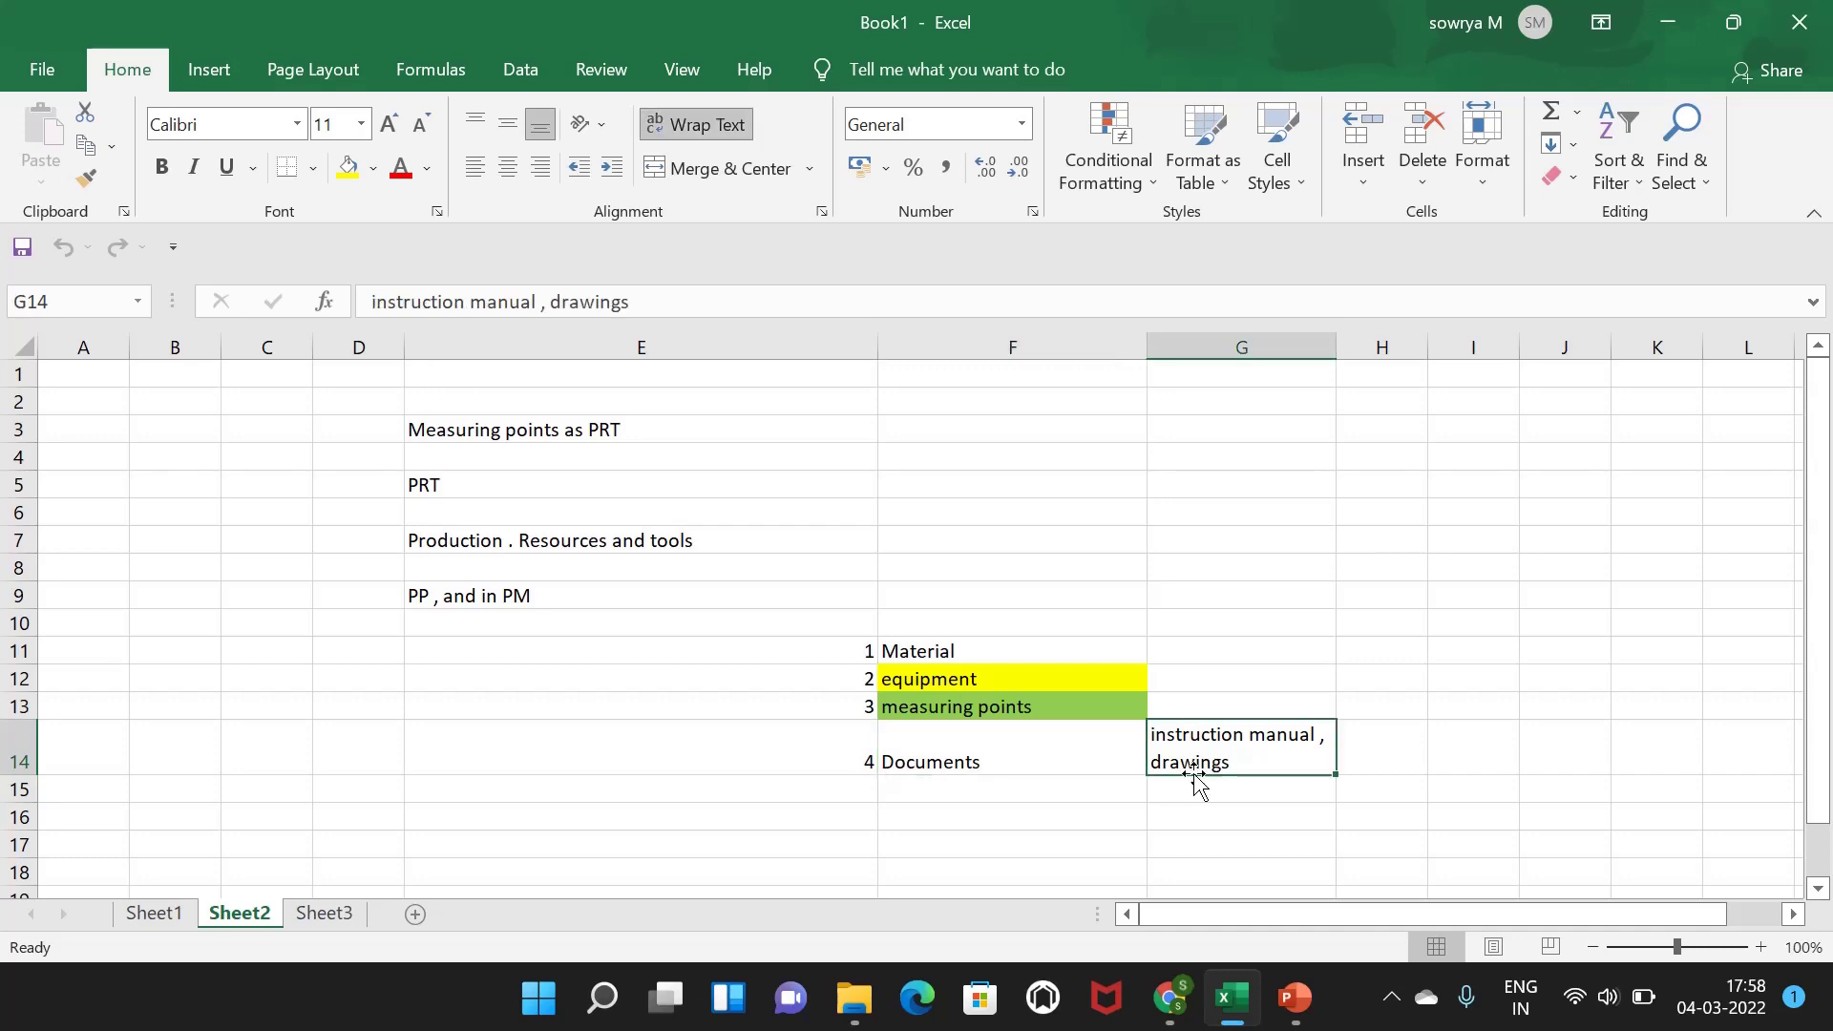
pyautogui.click(1078, 744)
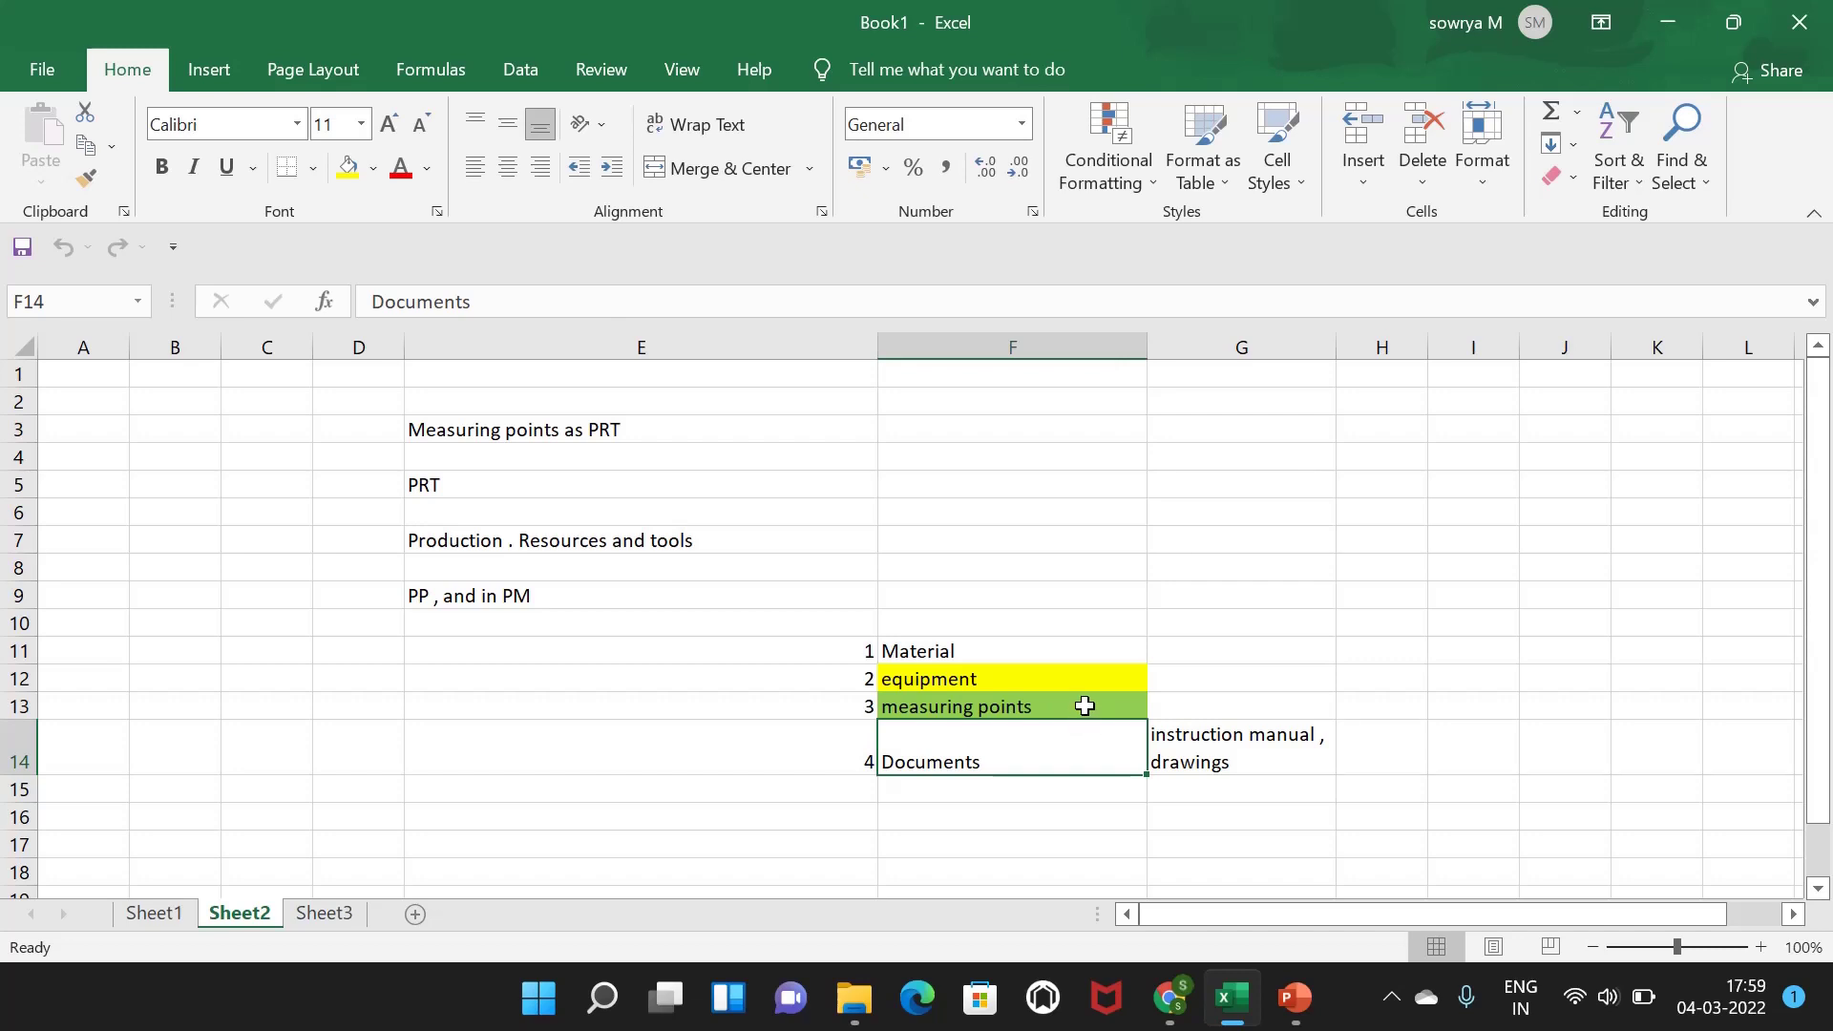
pyautogui.click(1085, 705)
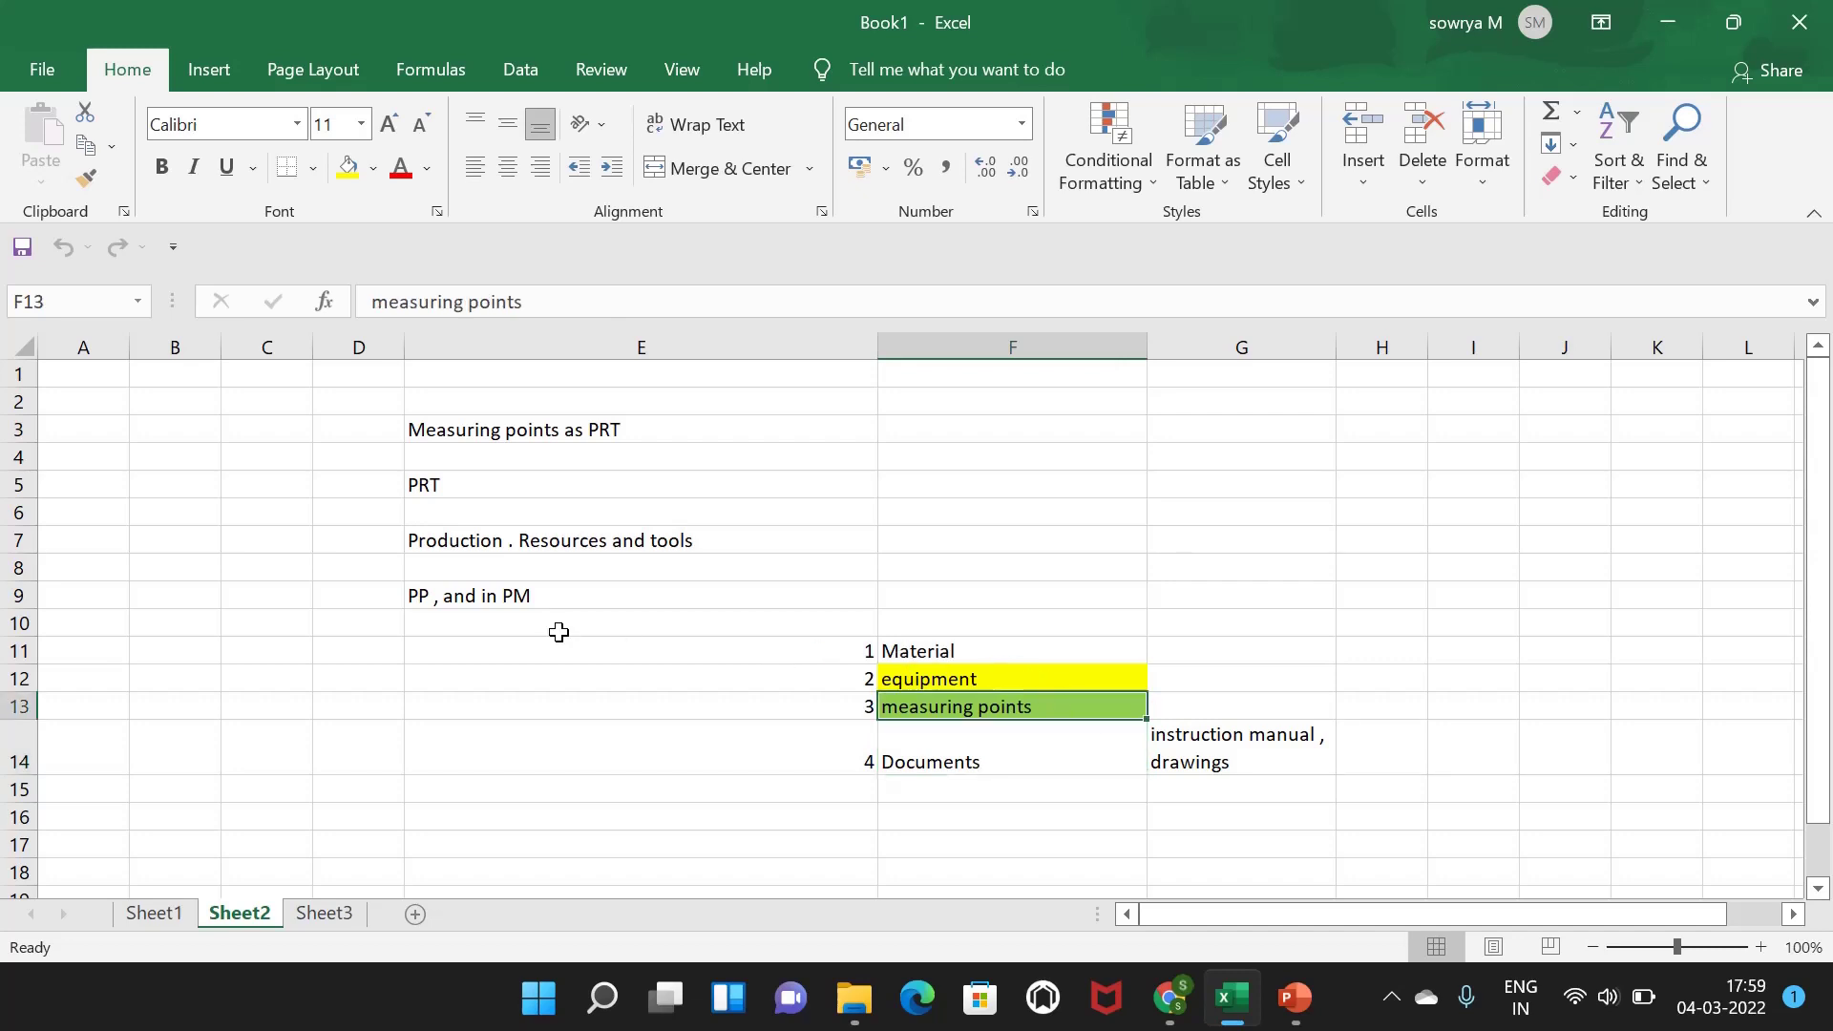
# - Open Sheet1 and review the centrifugal pump's inspection interval and its two maintenance operations
pyautogui.click(175, 912)
pyautogui.click(518, 683)
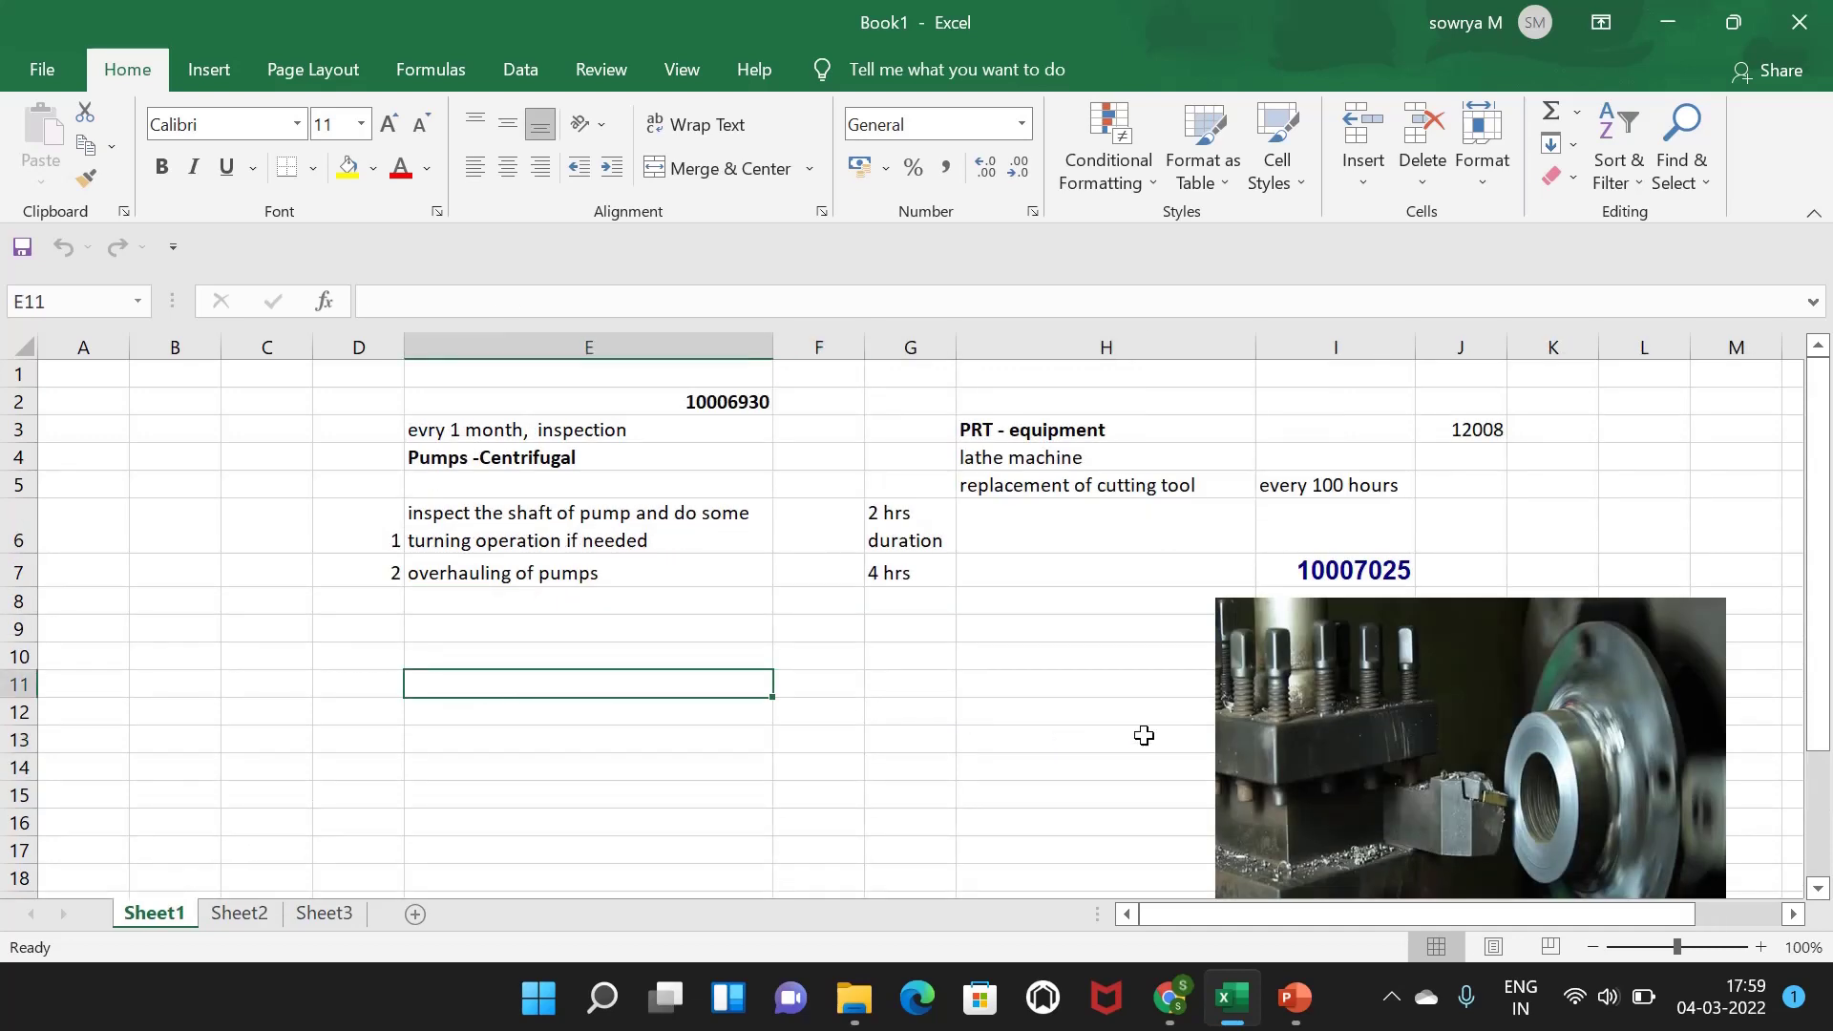
pyautogui.click(976, 618)
pyautogui.click(655, 459)
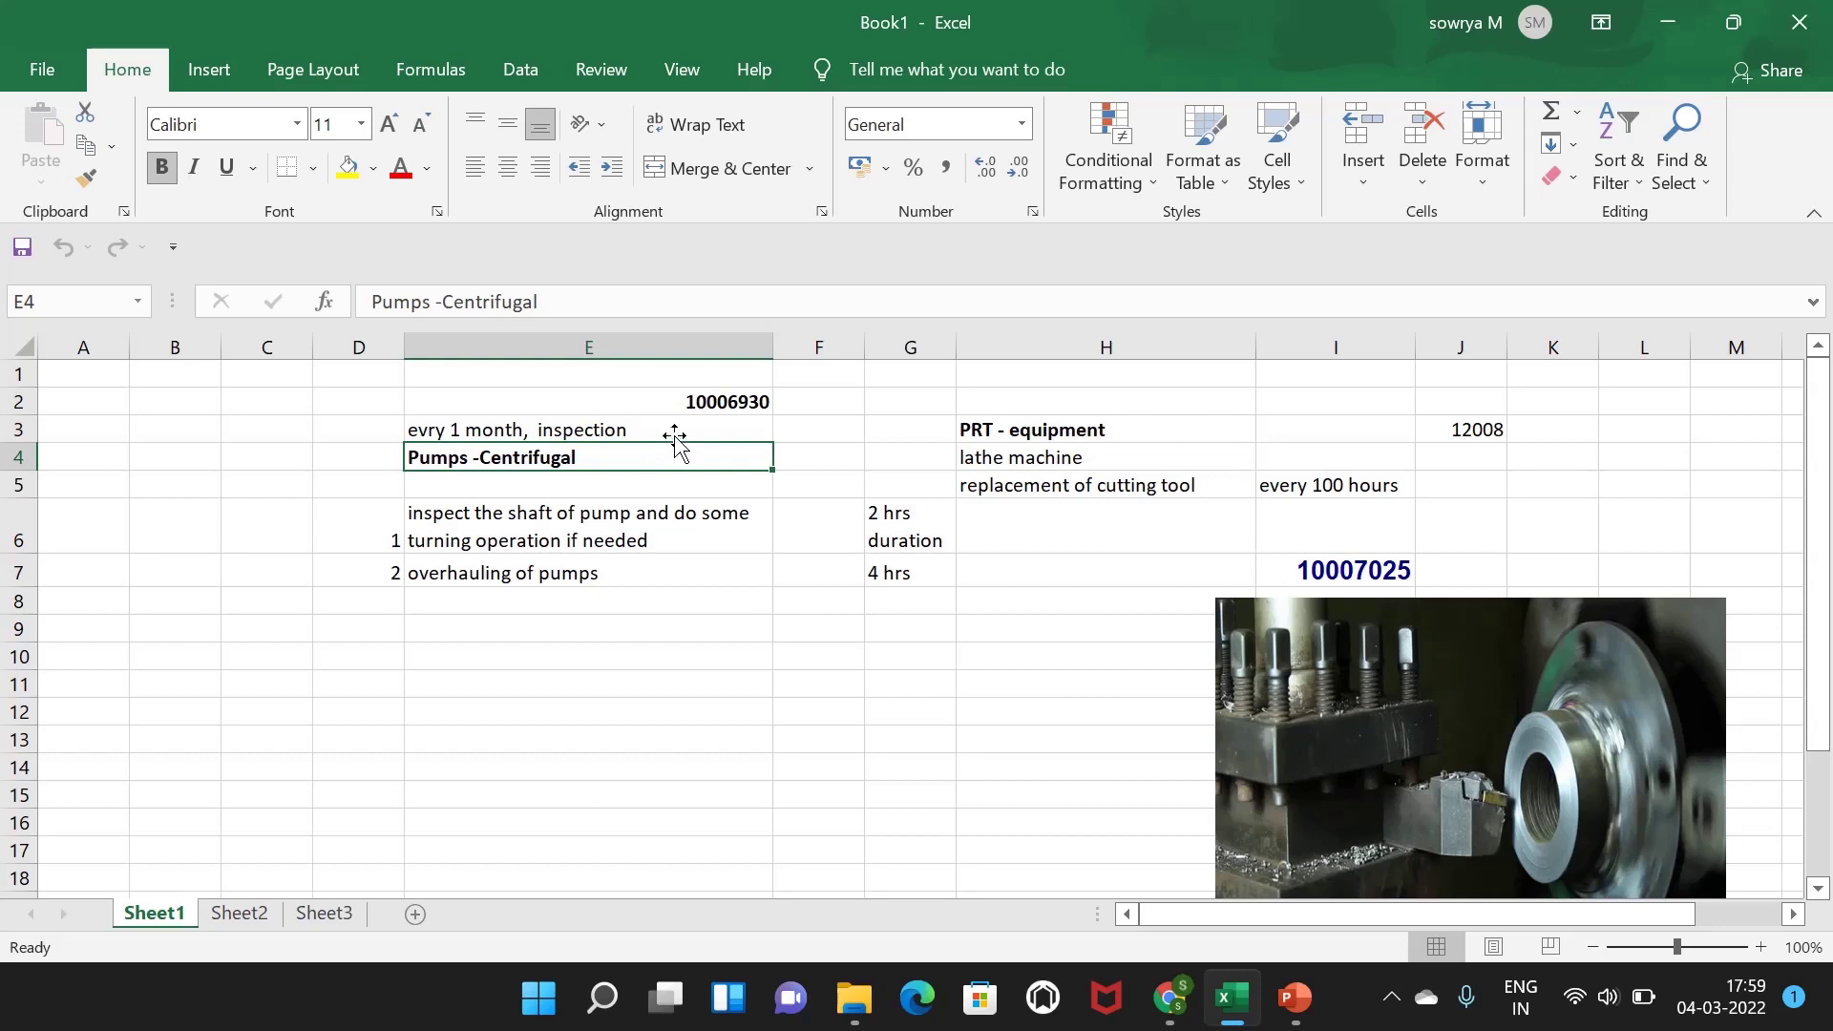
pyautogui.click(675, 431)
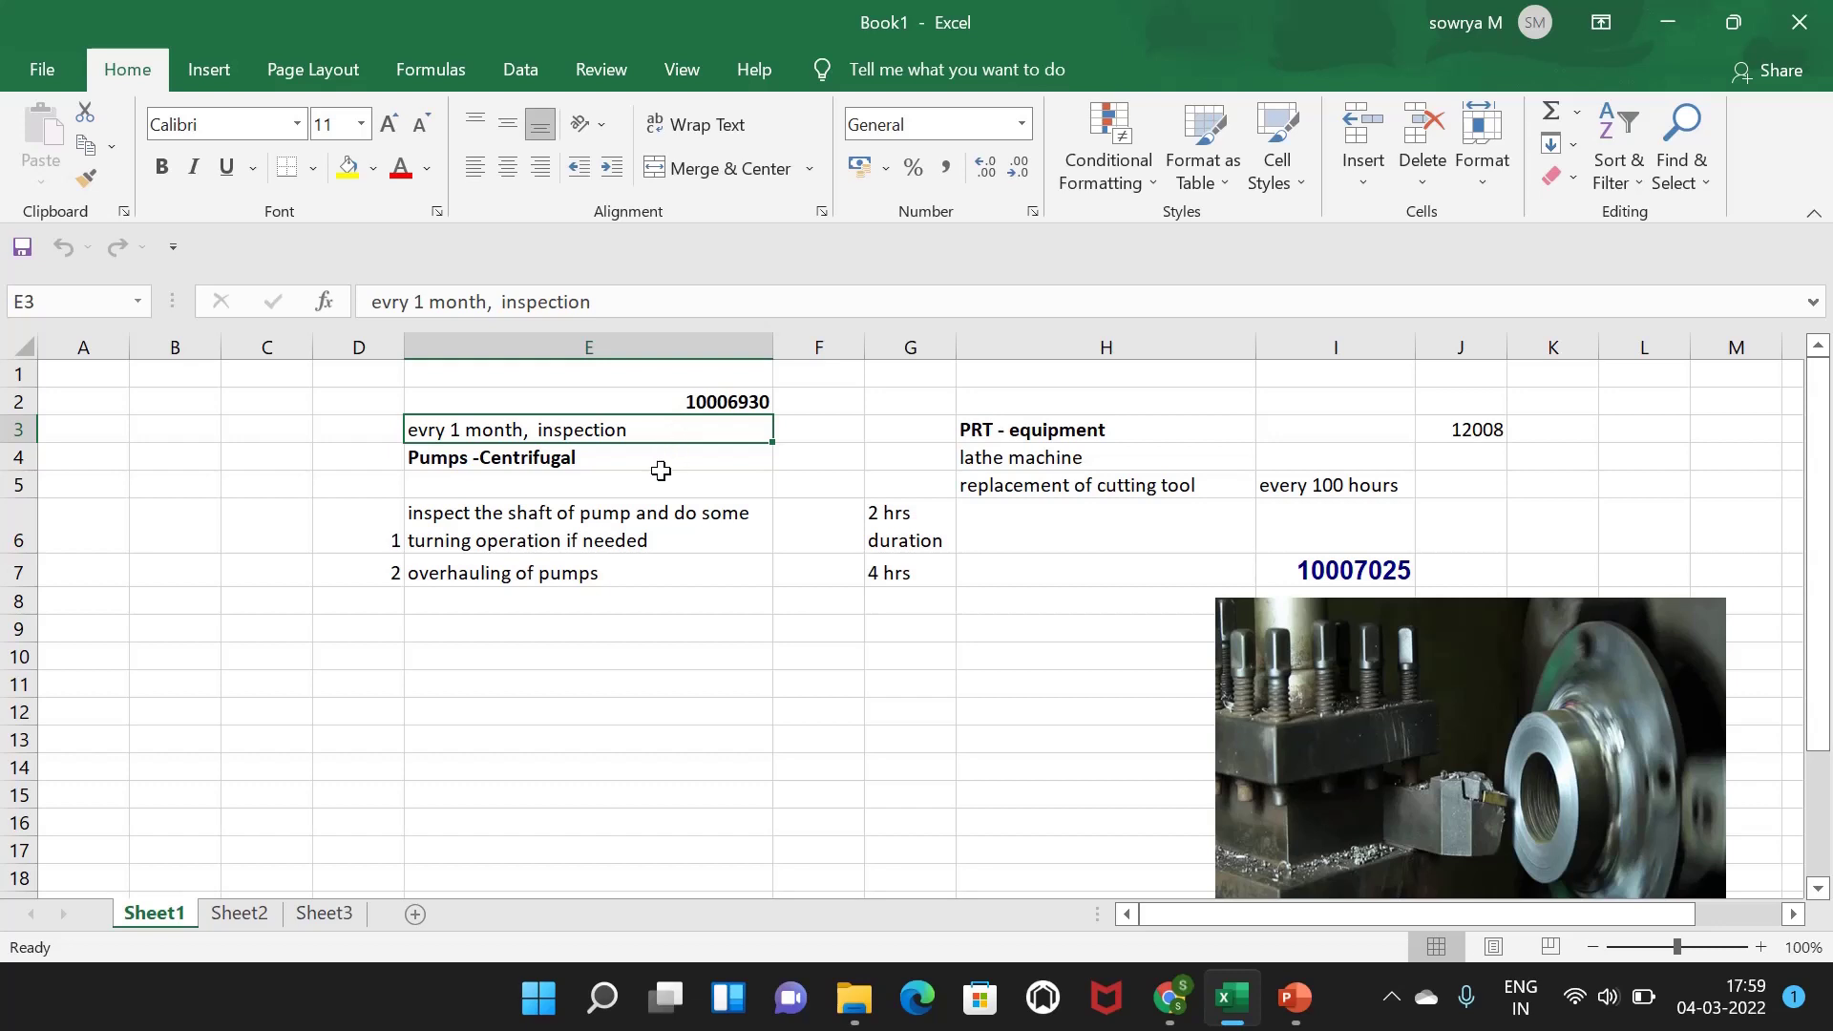
pyautogui.click(662, 520)
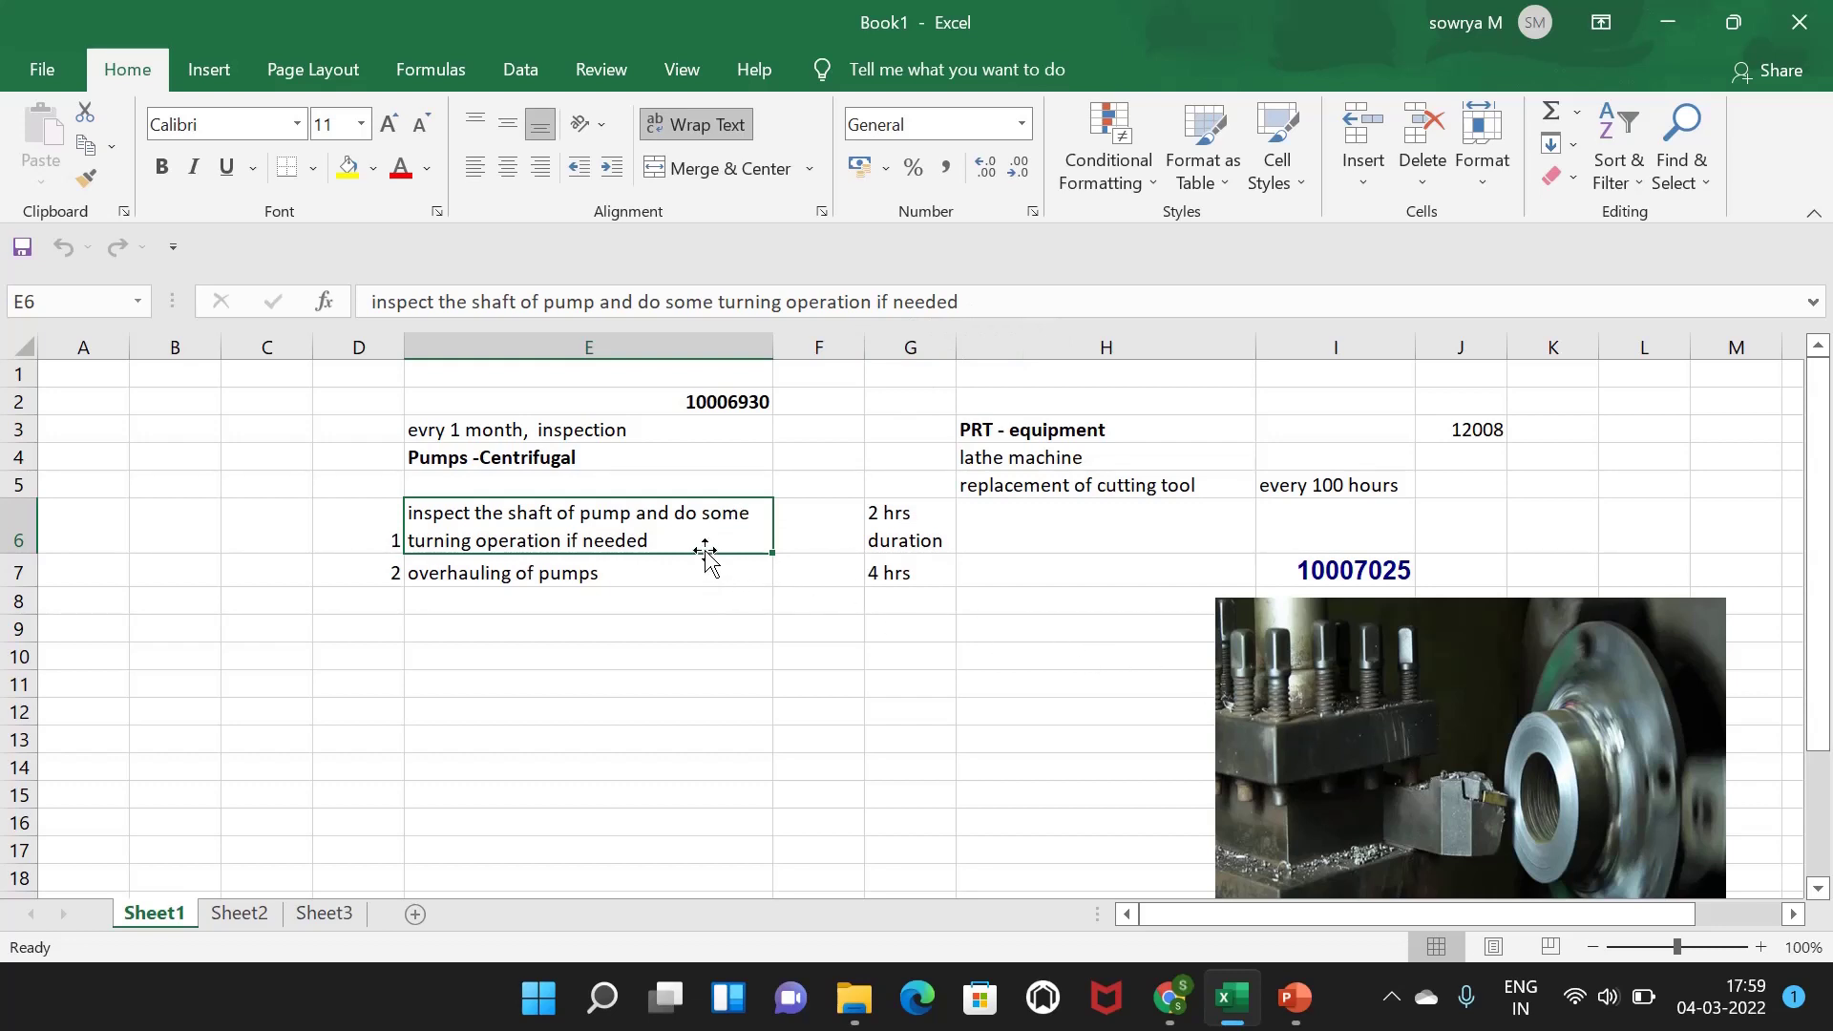
pyautogui.click(660, 564)
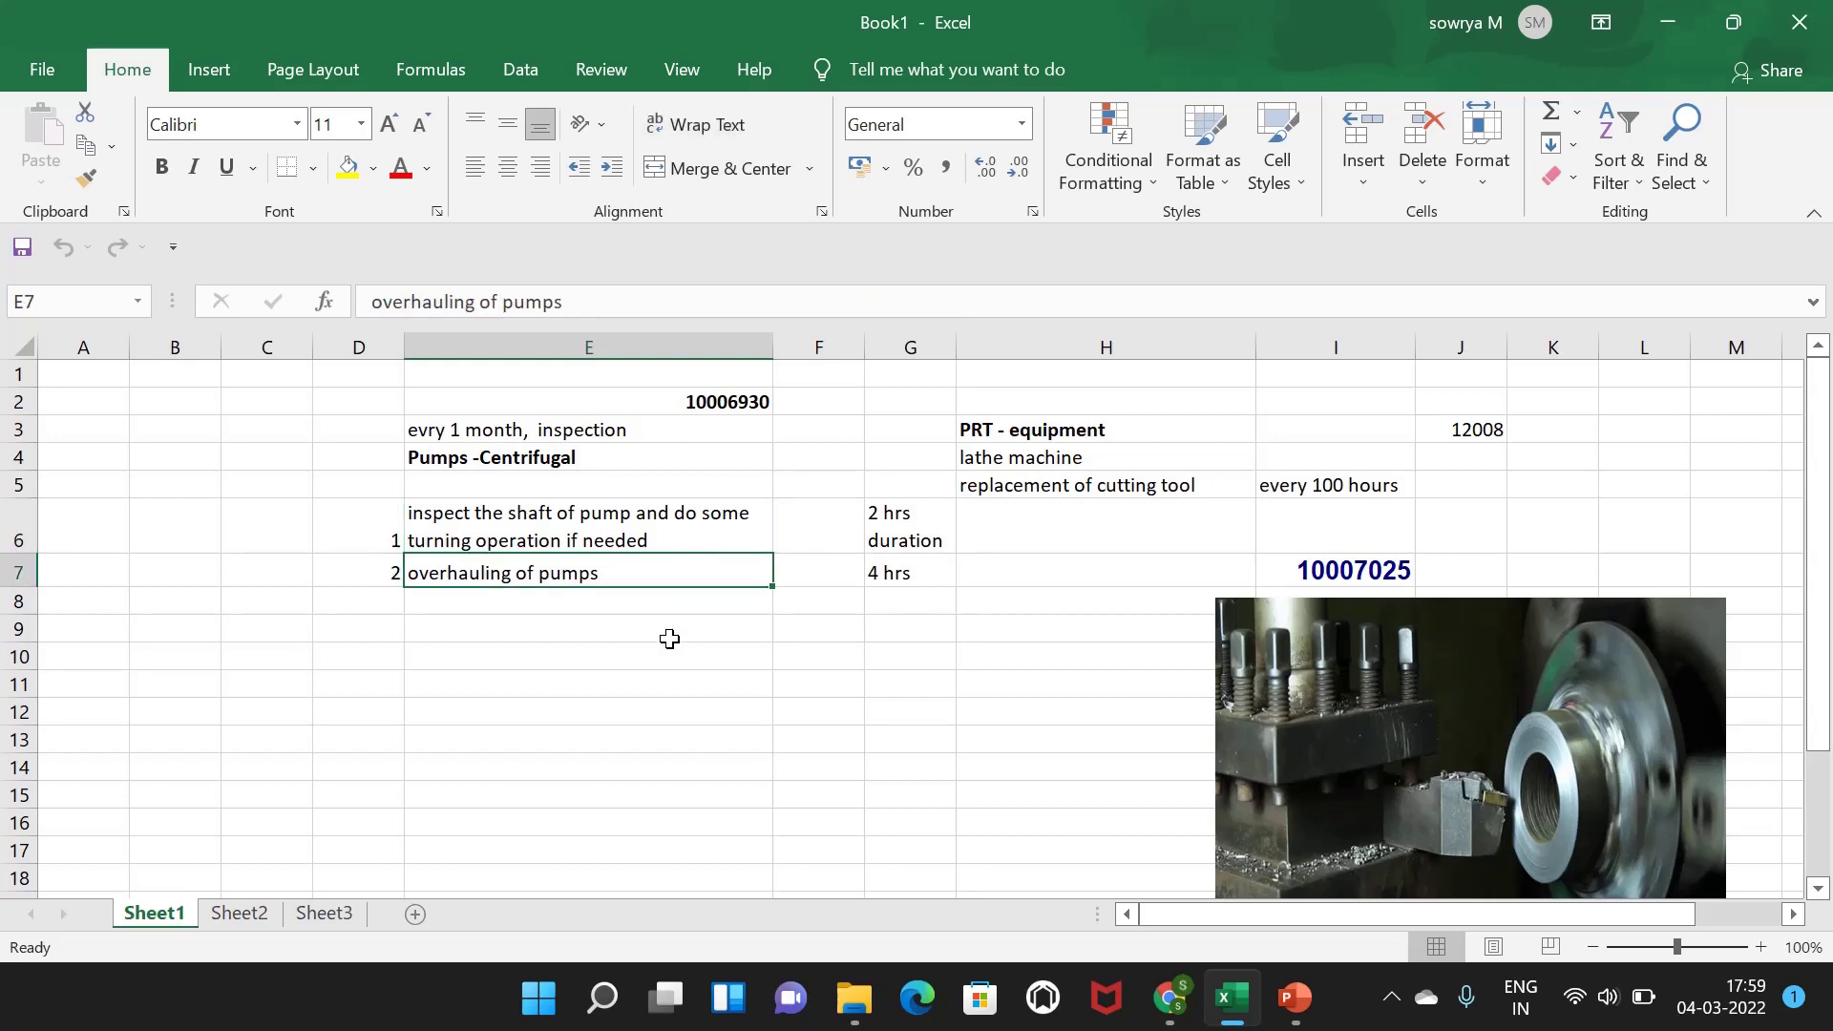
pyautogui.click(667, 634)
pyautogui.click(675, 525)
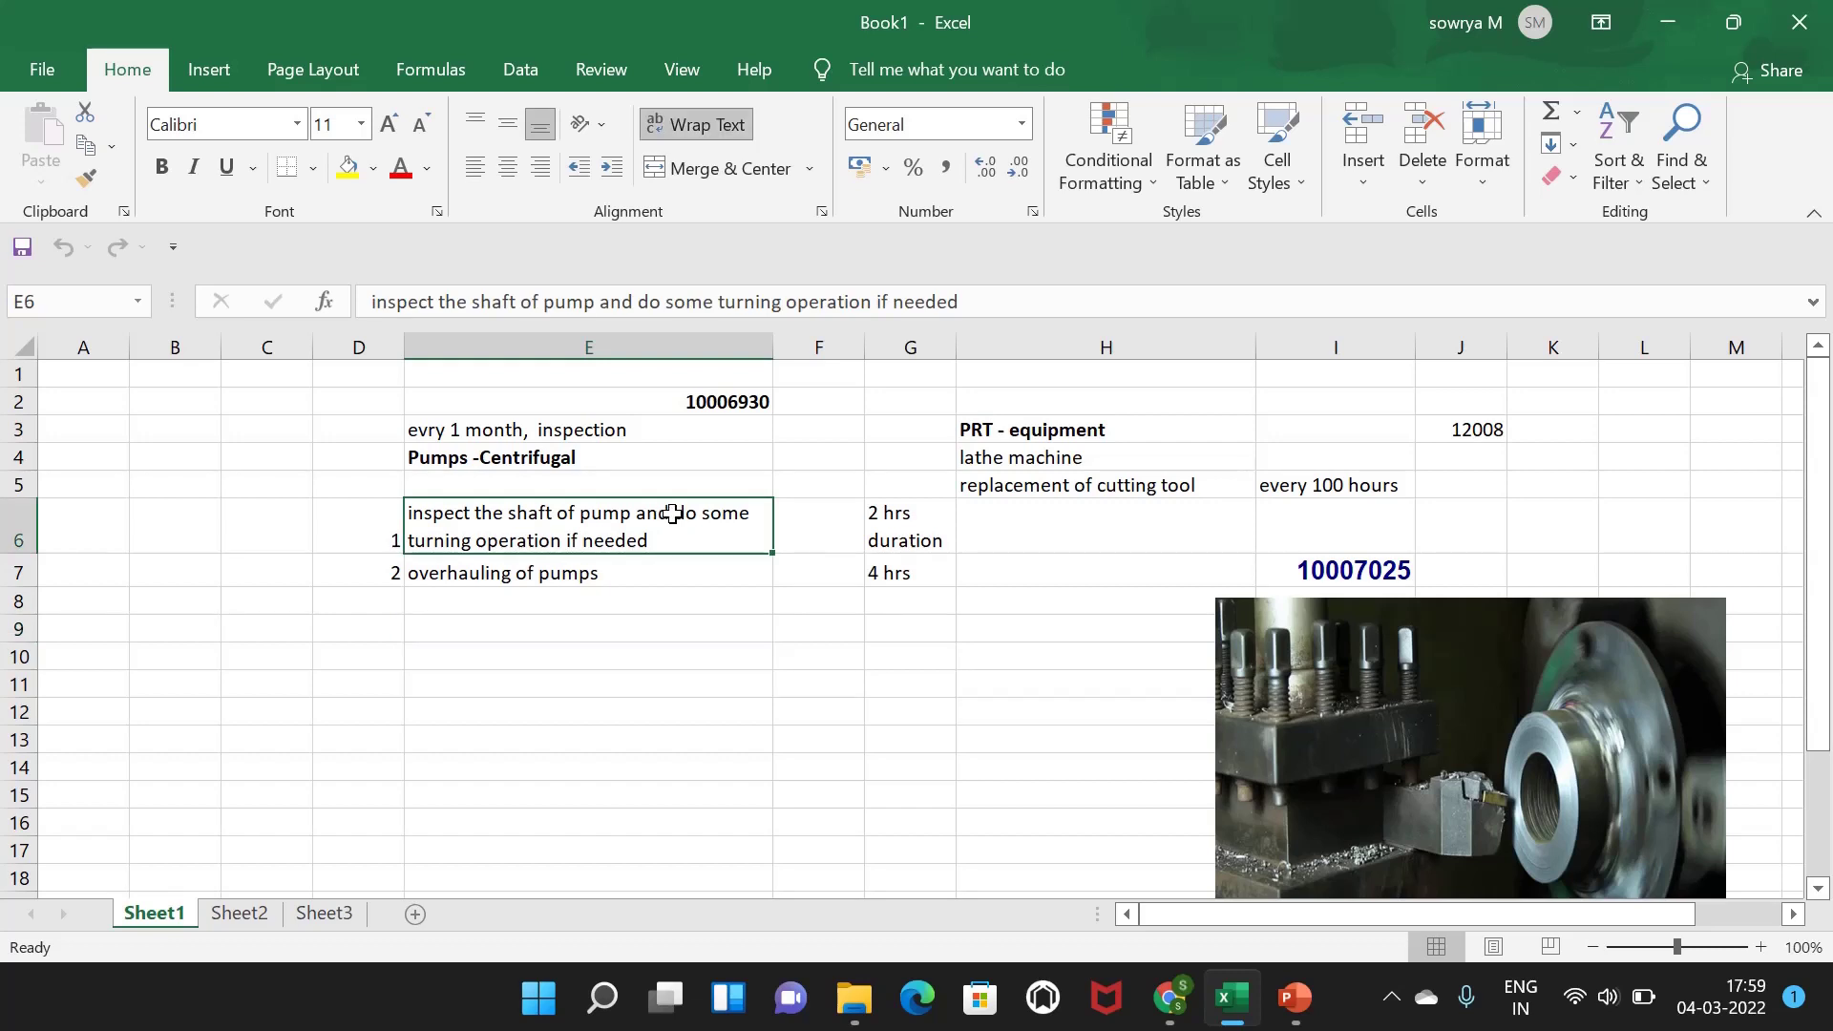
# - Examine the PRT equipment entry for the lathe machine on Sheet1
pyautogui.click(1053, 466)
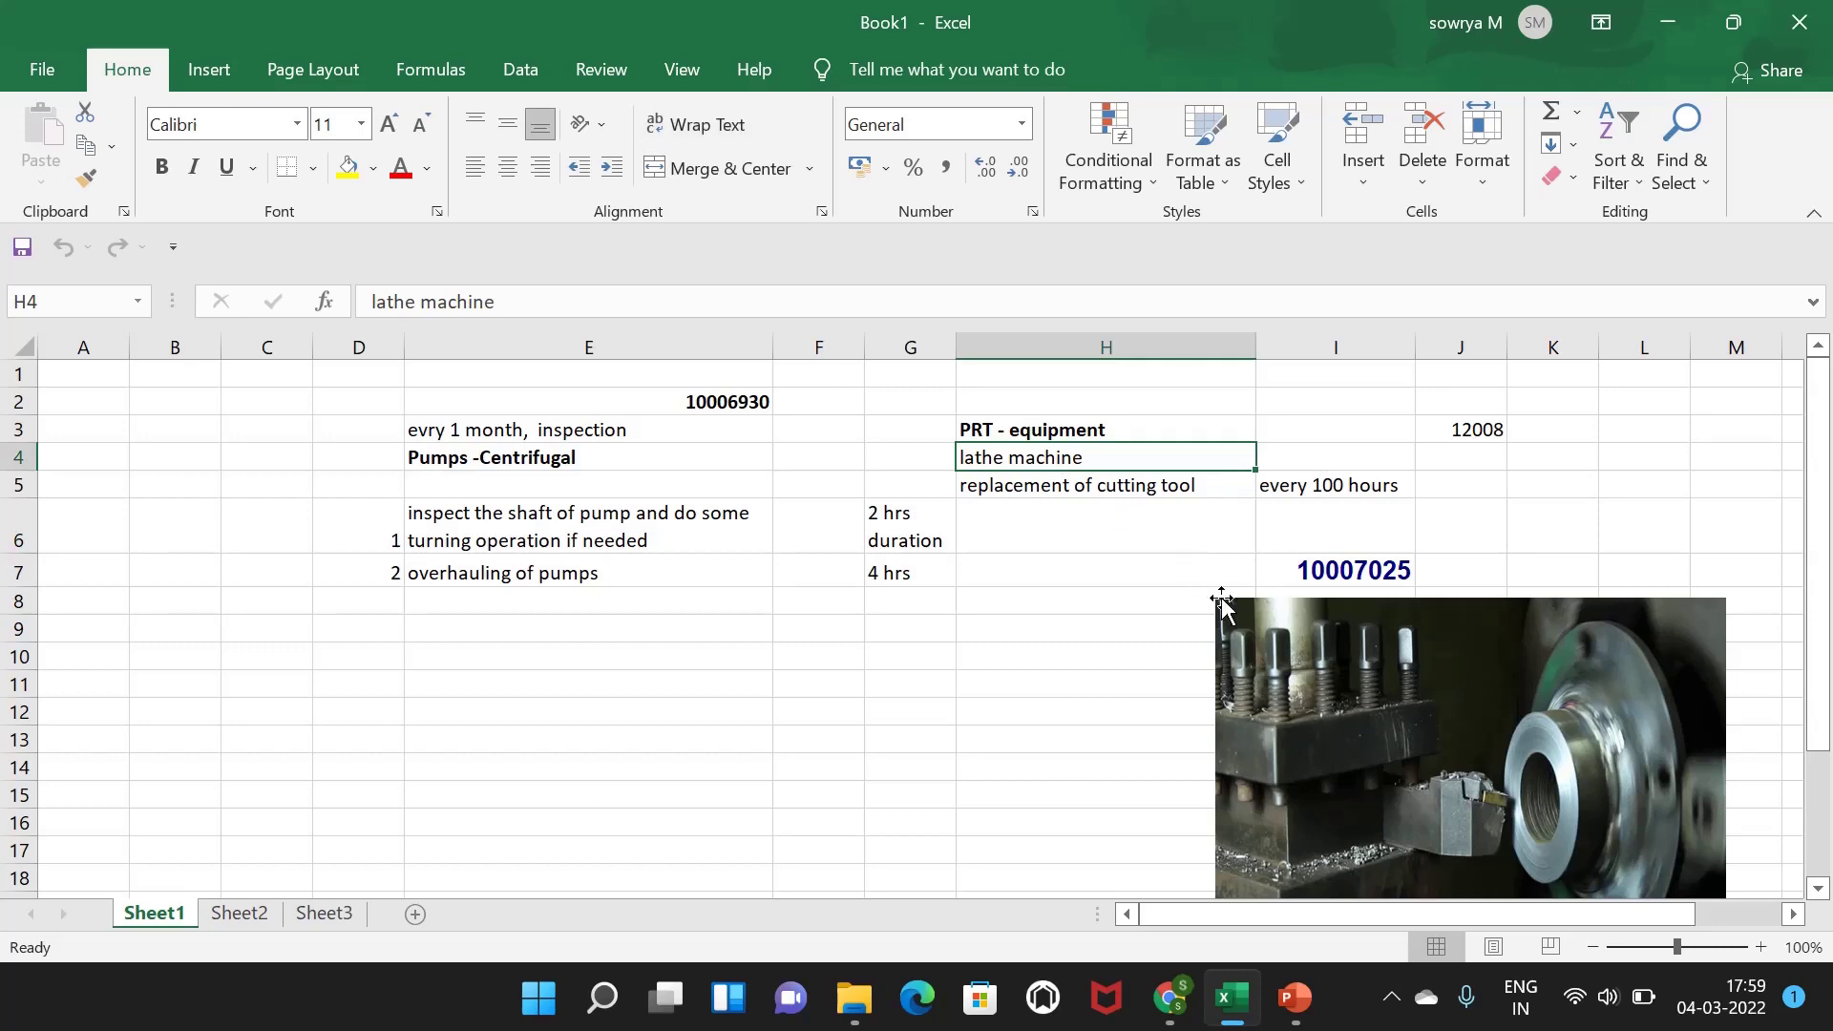
pyautogui.click(1103, 433)
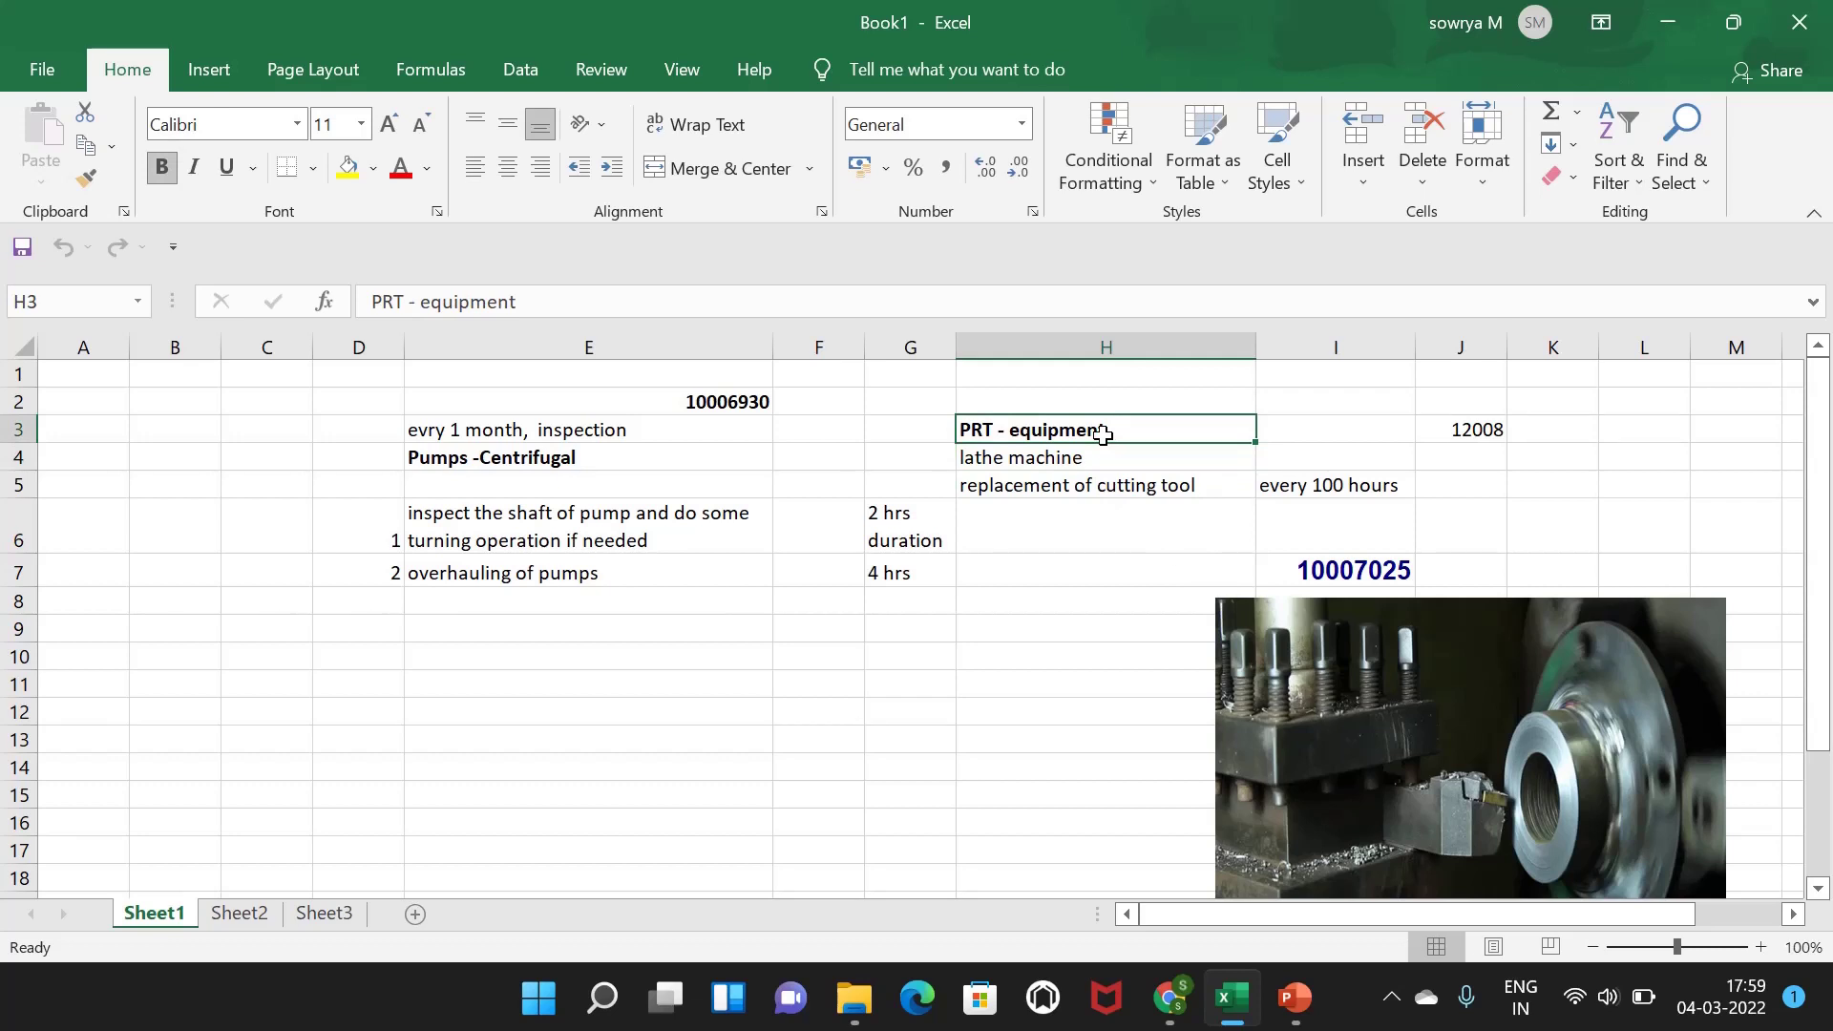
pyautogui.click(1056, 528)
pyautogui.moveTo(1088, 458)
pyautogui.mouseDown()
pyautogui.moveTo(1101, 480)
pyautogui.moveTo(1074, 468)
pyautogui.mouseUp()
pyautogui.click(1076, 528)
pyautogui.click(1074, 463)
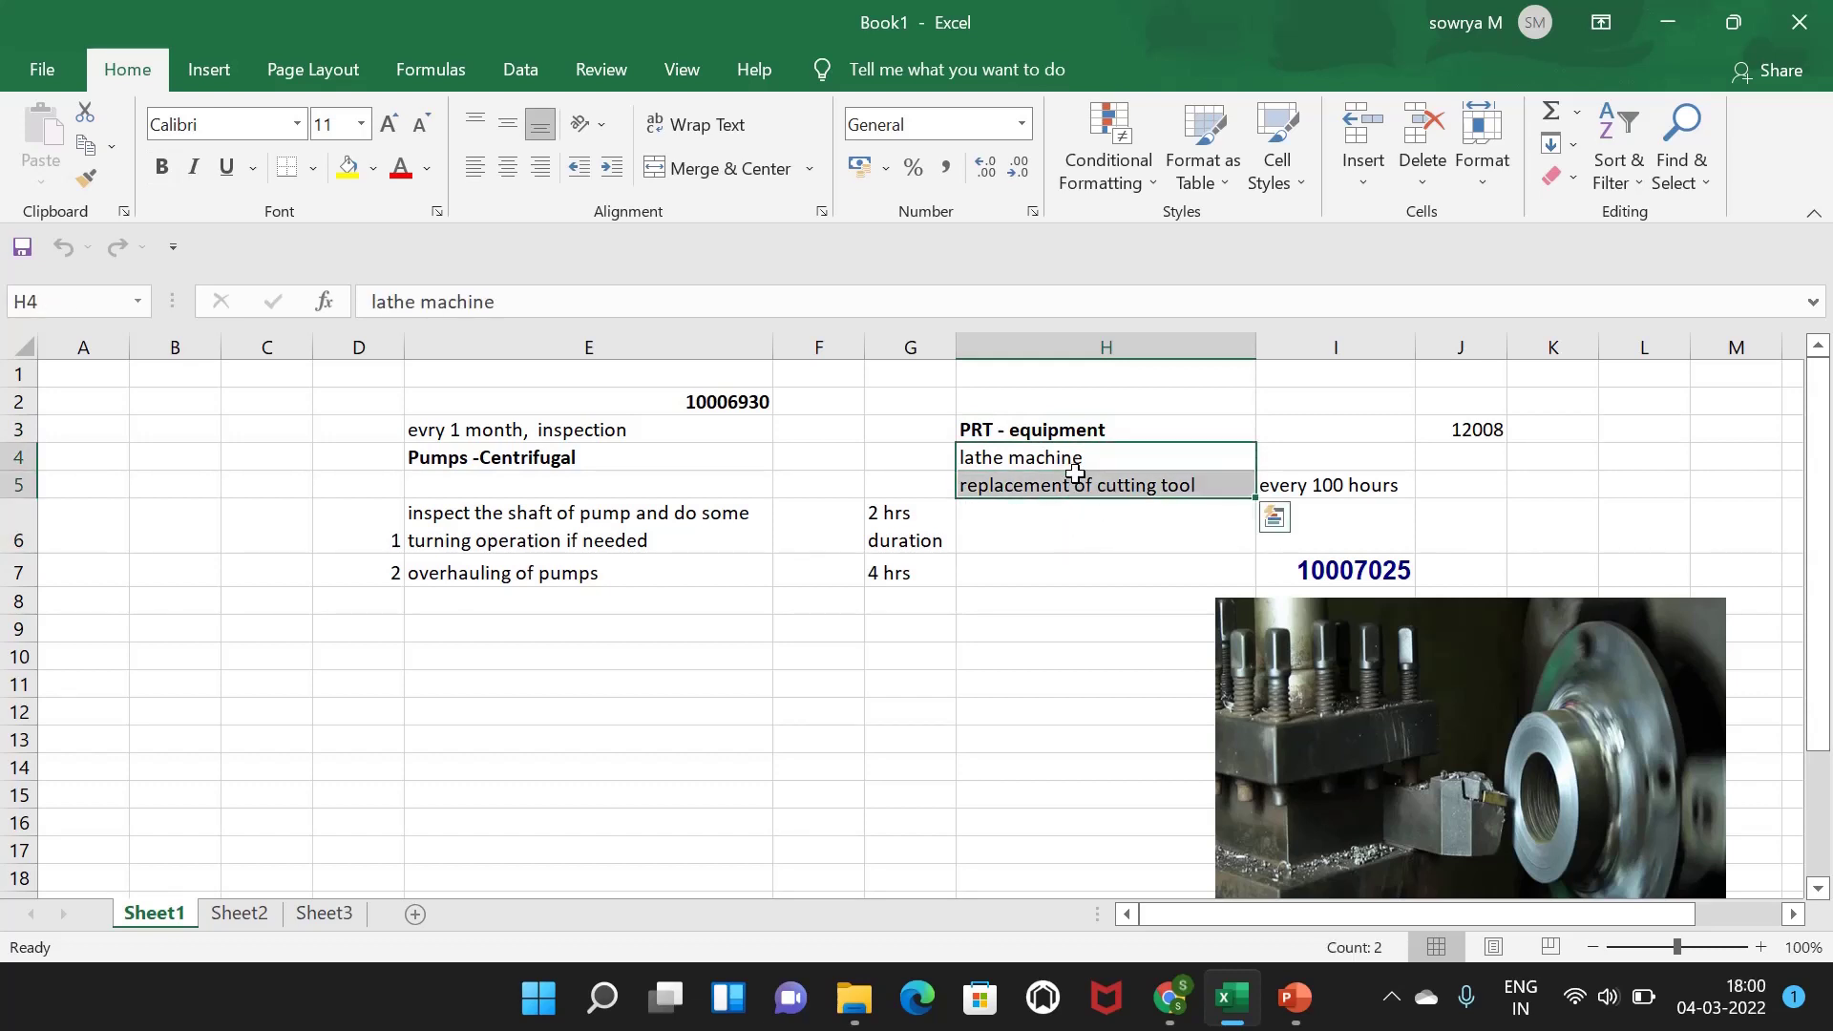
pyautogui.click(1077, 462)
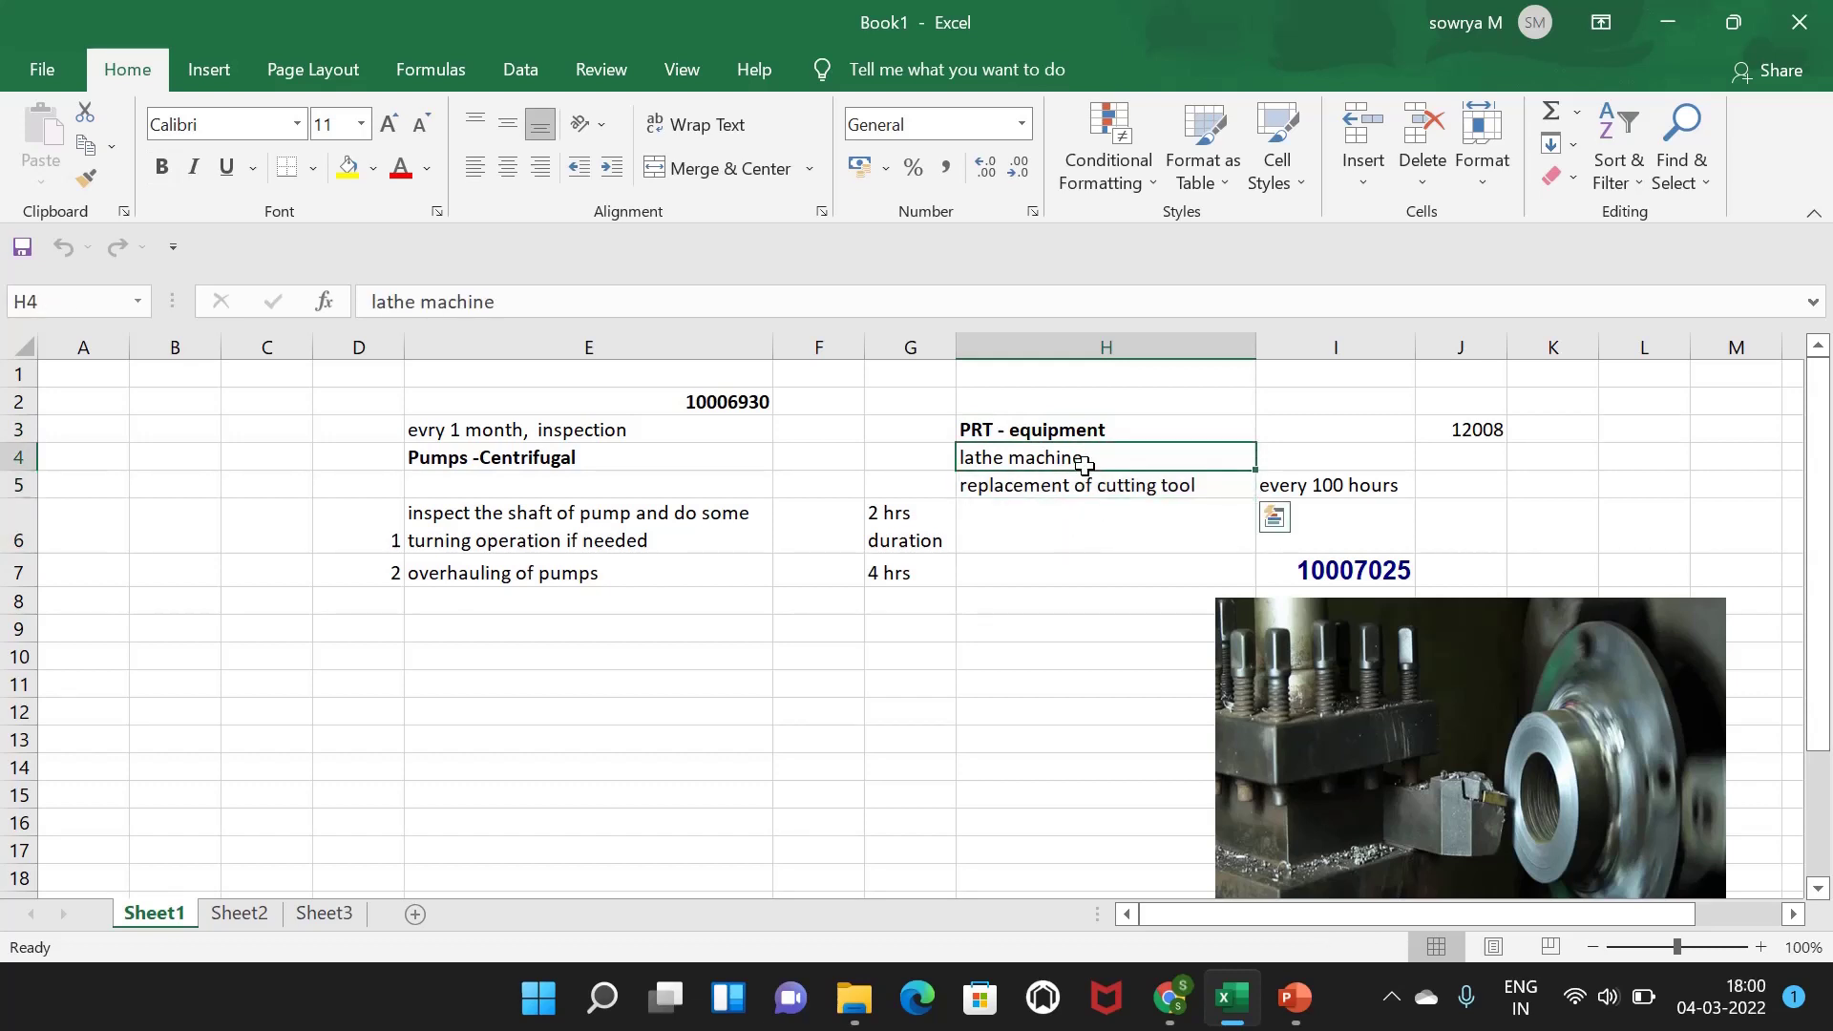
# - Examine the lathe's cutting tool replacement task, its interval and the picture of the cutting tool
pyautogui.click(1386, 488)
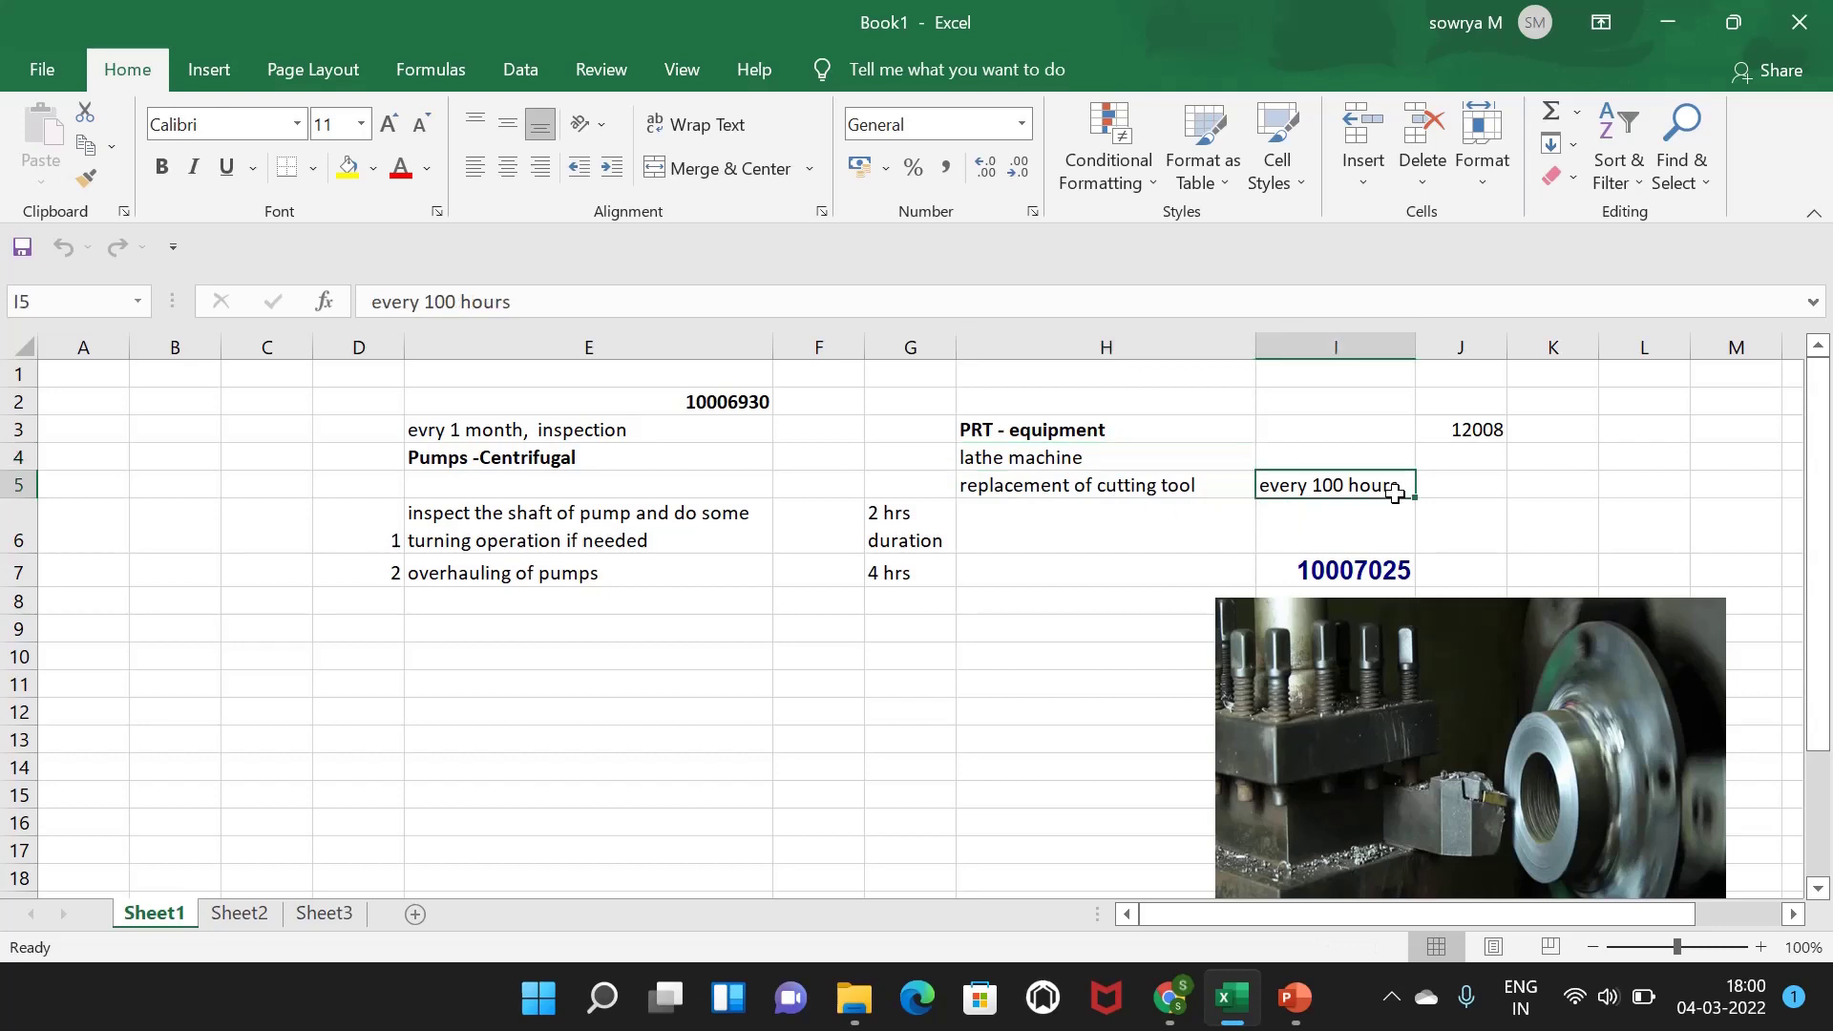
pyautogui.click(1161, 491)
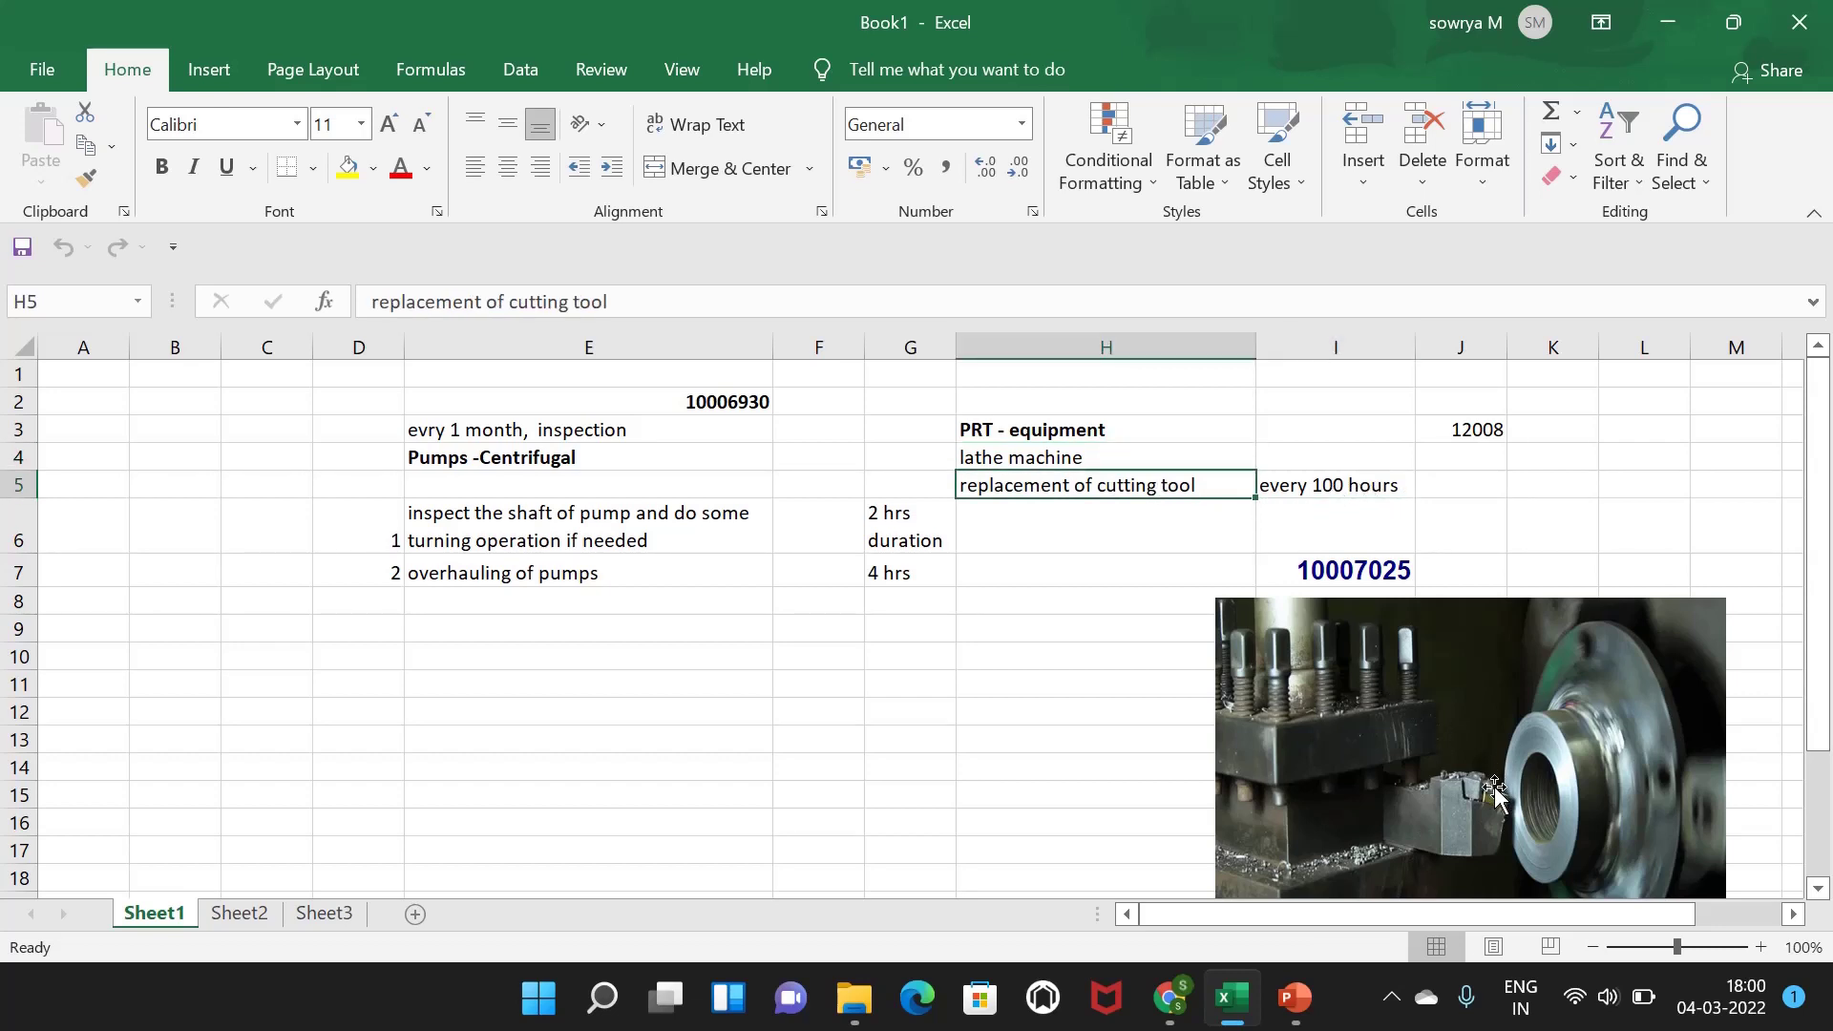
pyautogui.scroll(-1, 1502, 764)
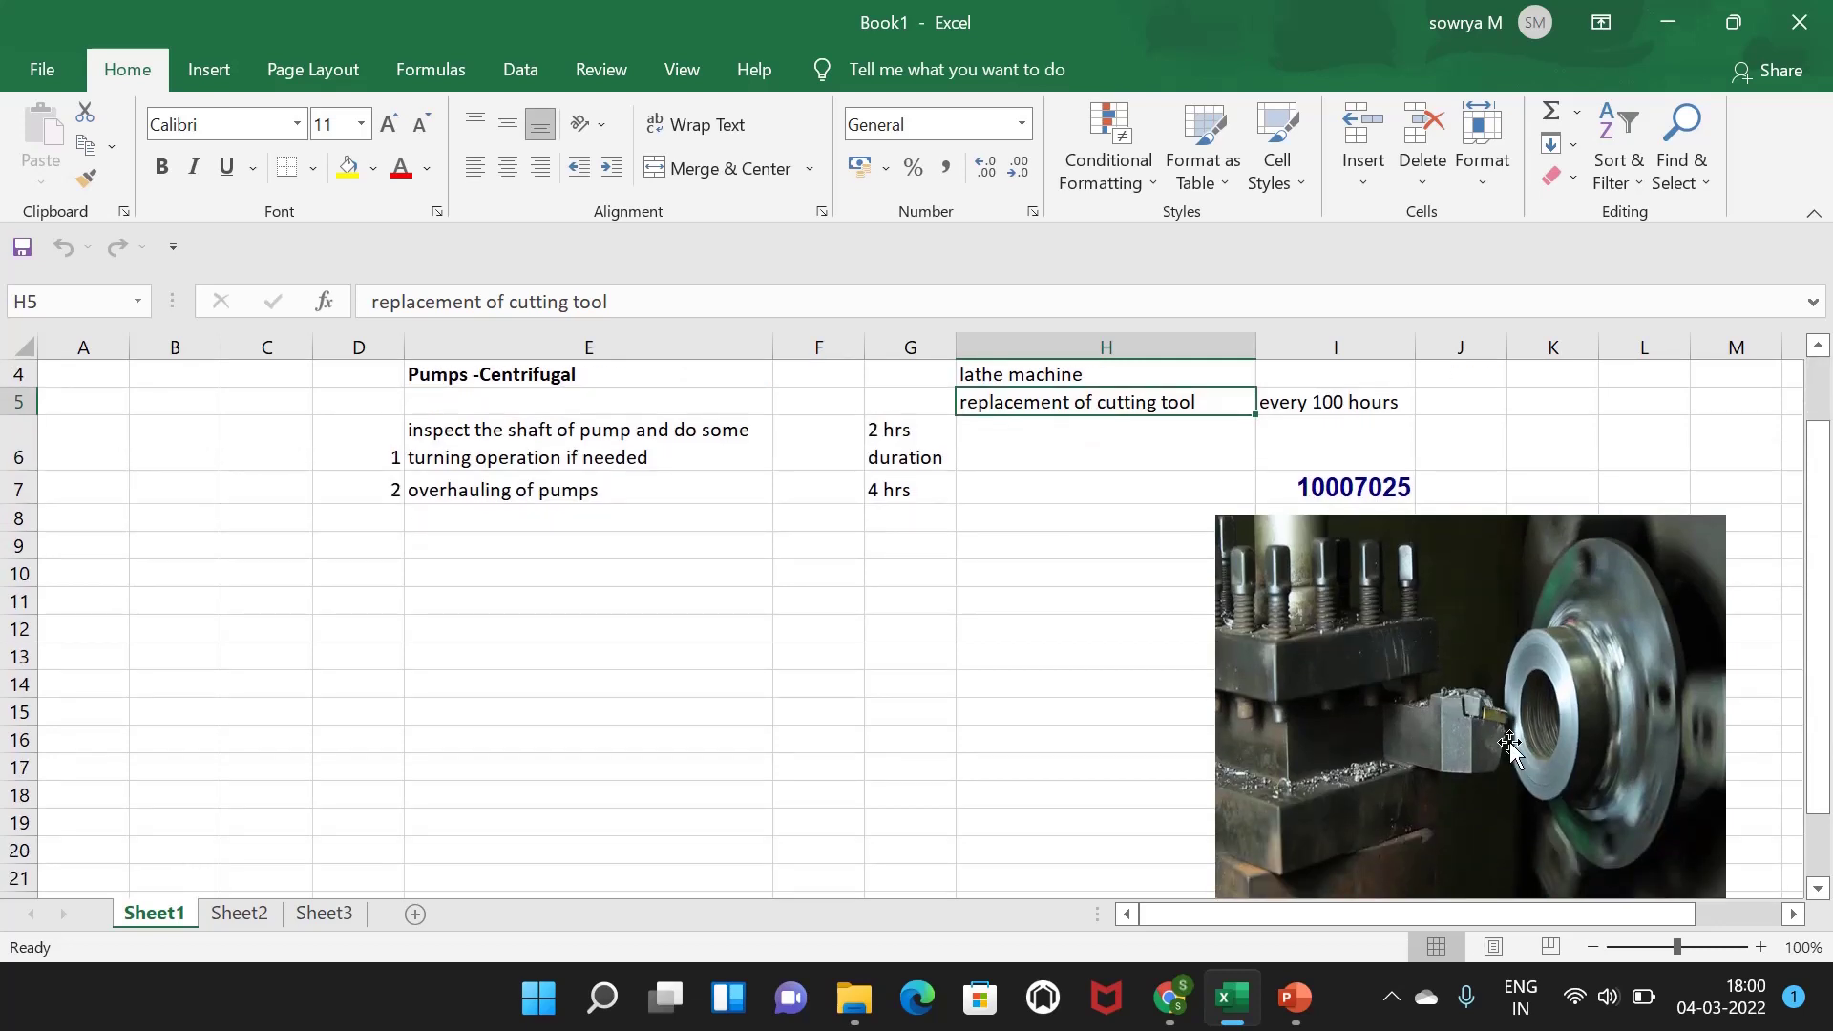
pyautogui.scroll(1, 1509, 754)
pyautogui.click(1172, 522)
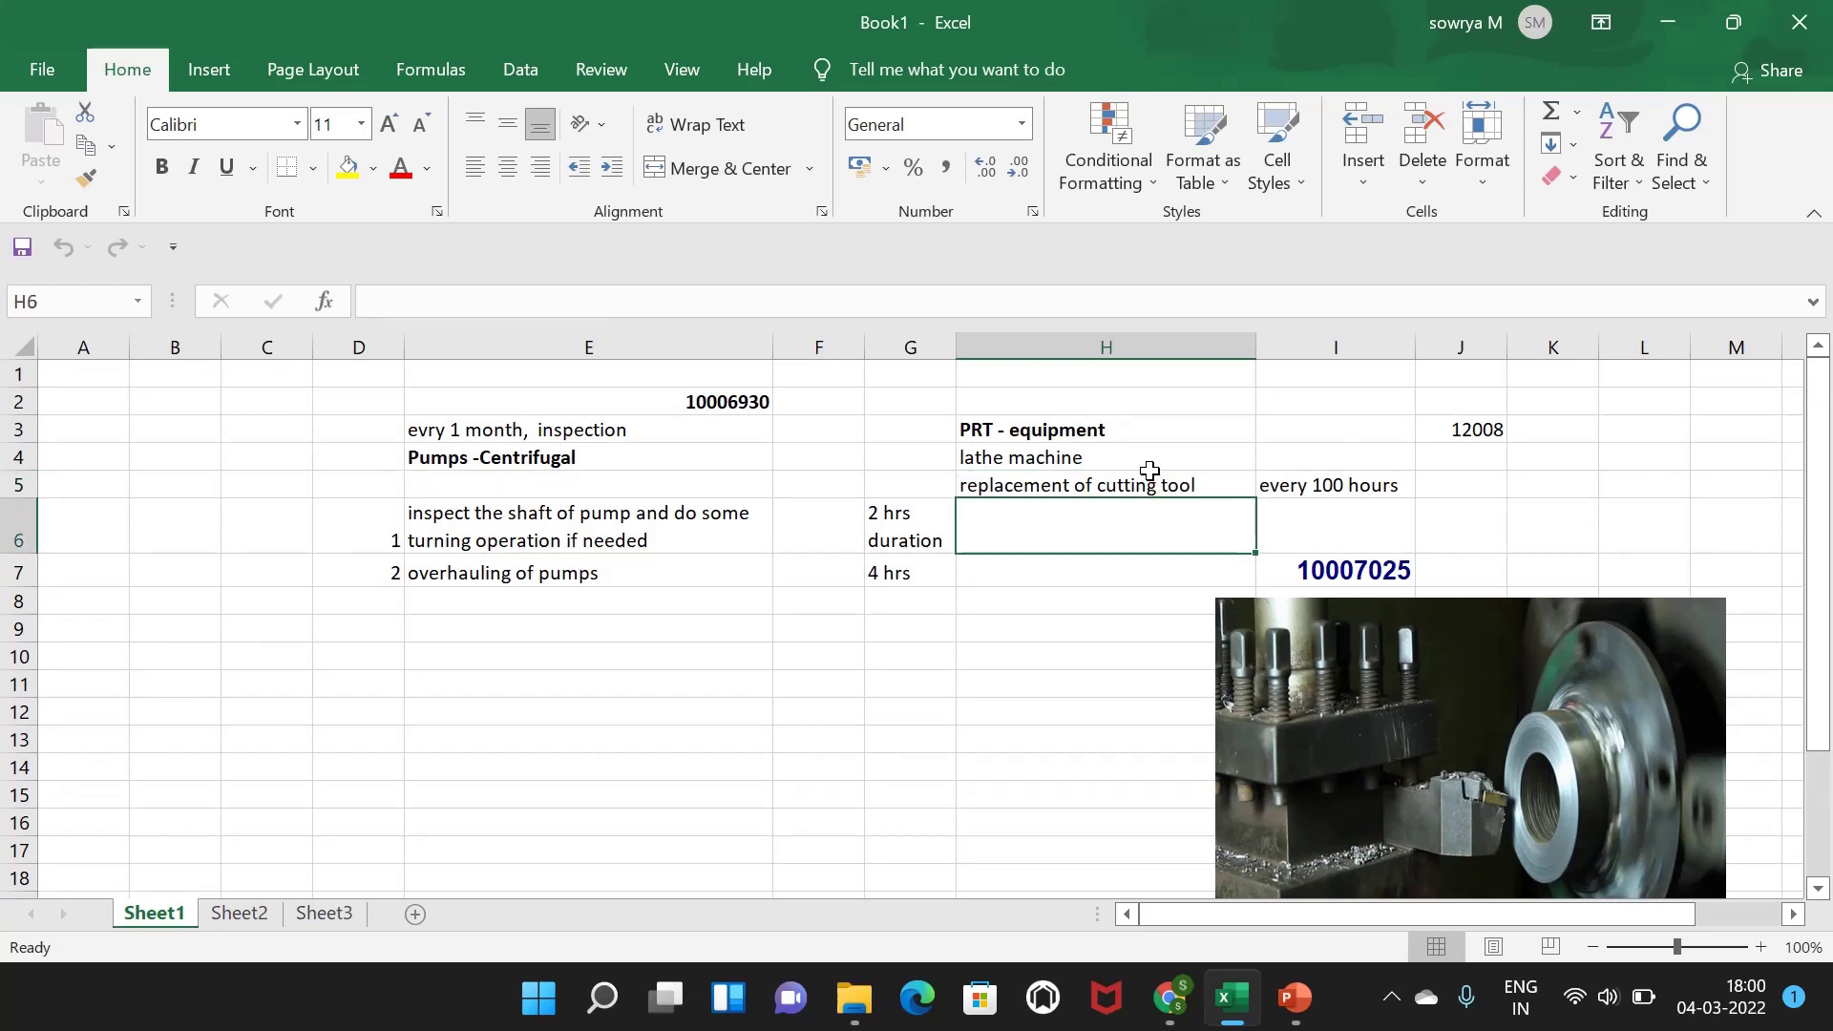
pyautogui.click(1104, 489)
pyautogui.click(1095, 430)
pyautogui.moveTo(1115, 444); pyautogui.dragTo(1322, 487)
pyautogui.click(1031, 582)
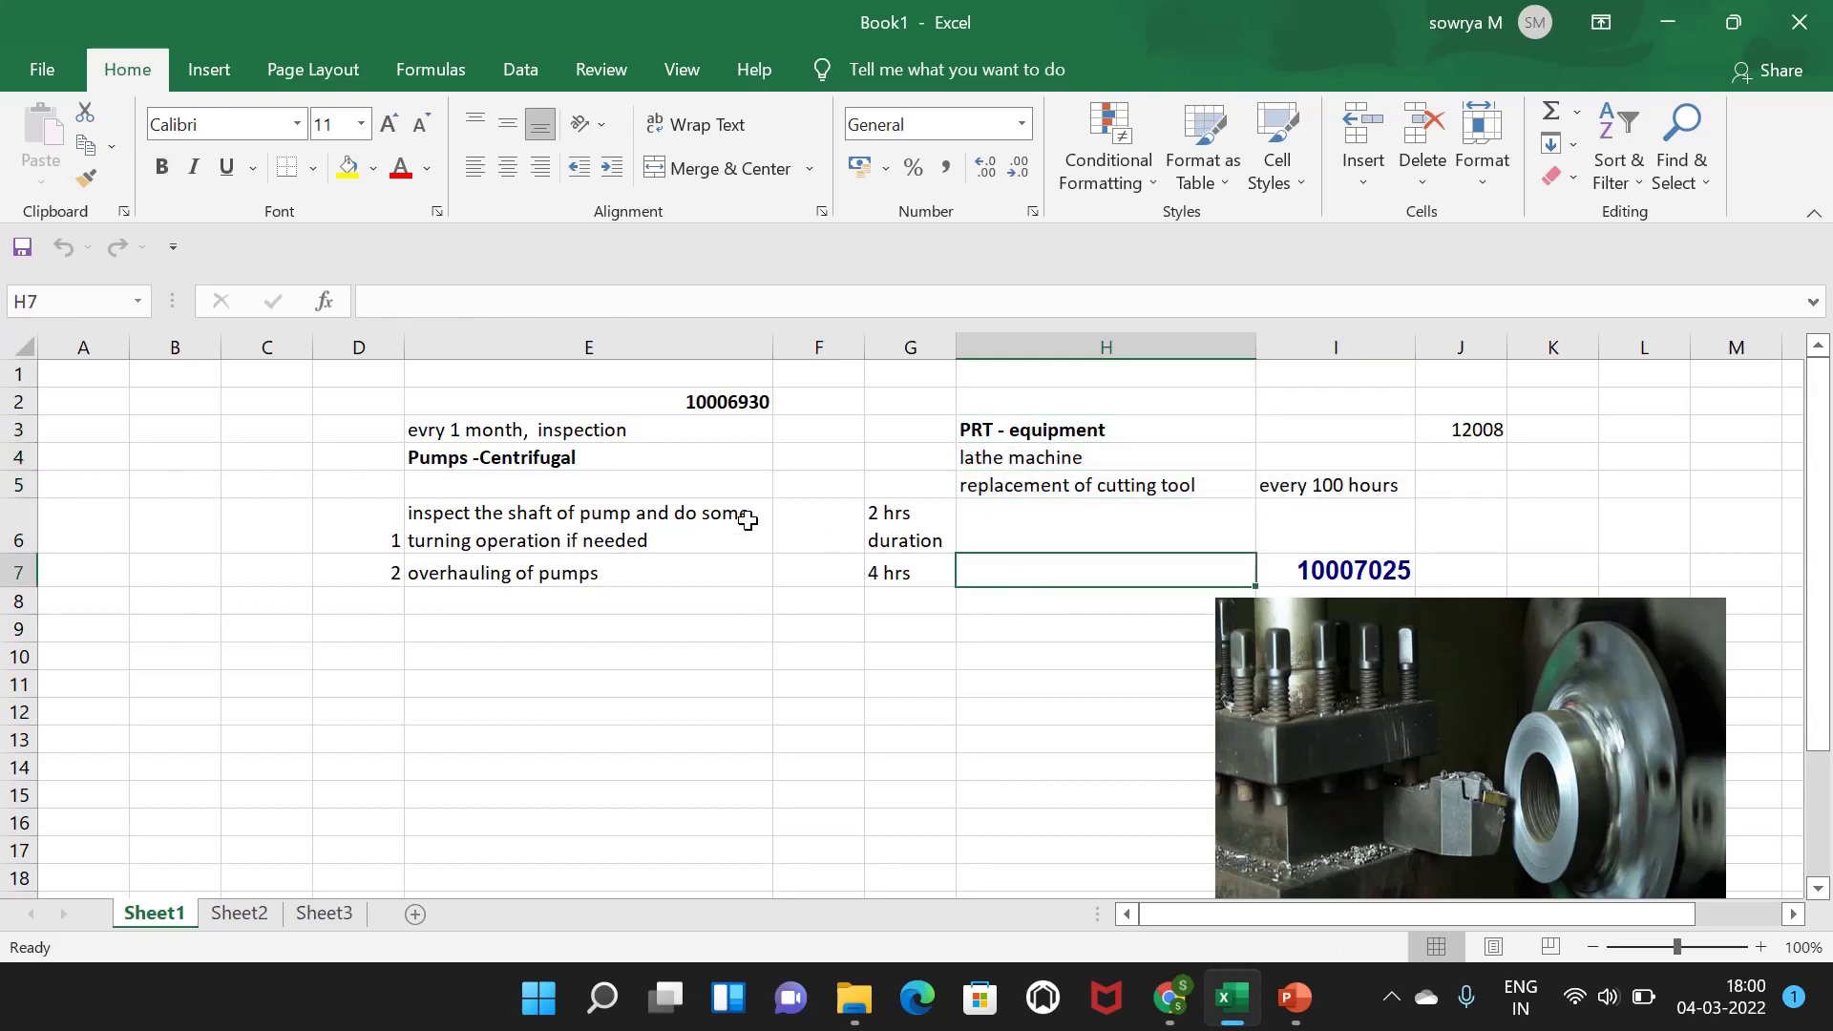
# - Review the pump's inspection interval and shaft inspection operation on Sheet1, together with the lathe's cutting tool replacement task
pyautogui.click(598, 432)
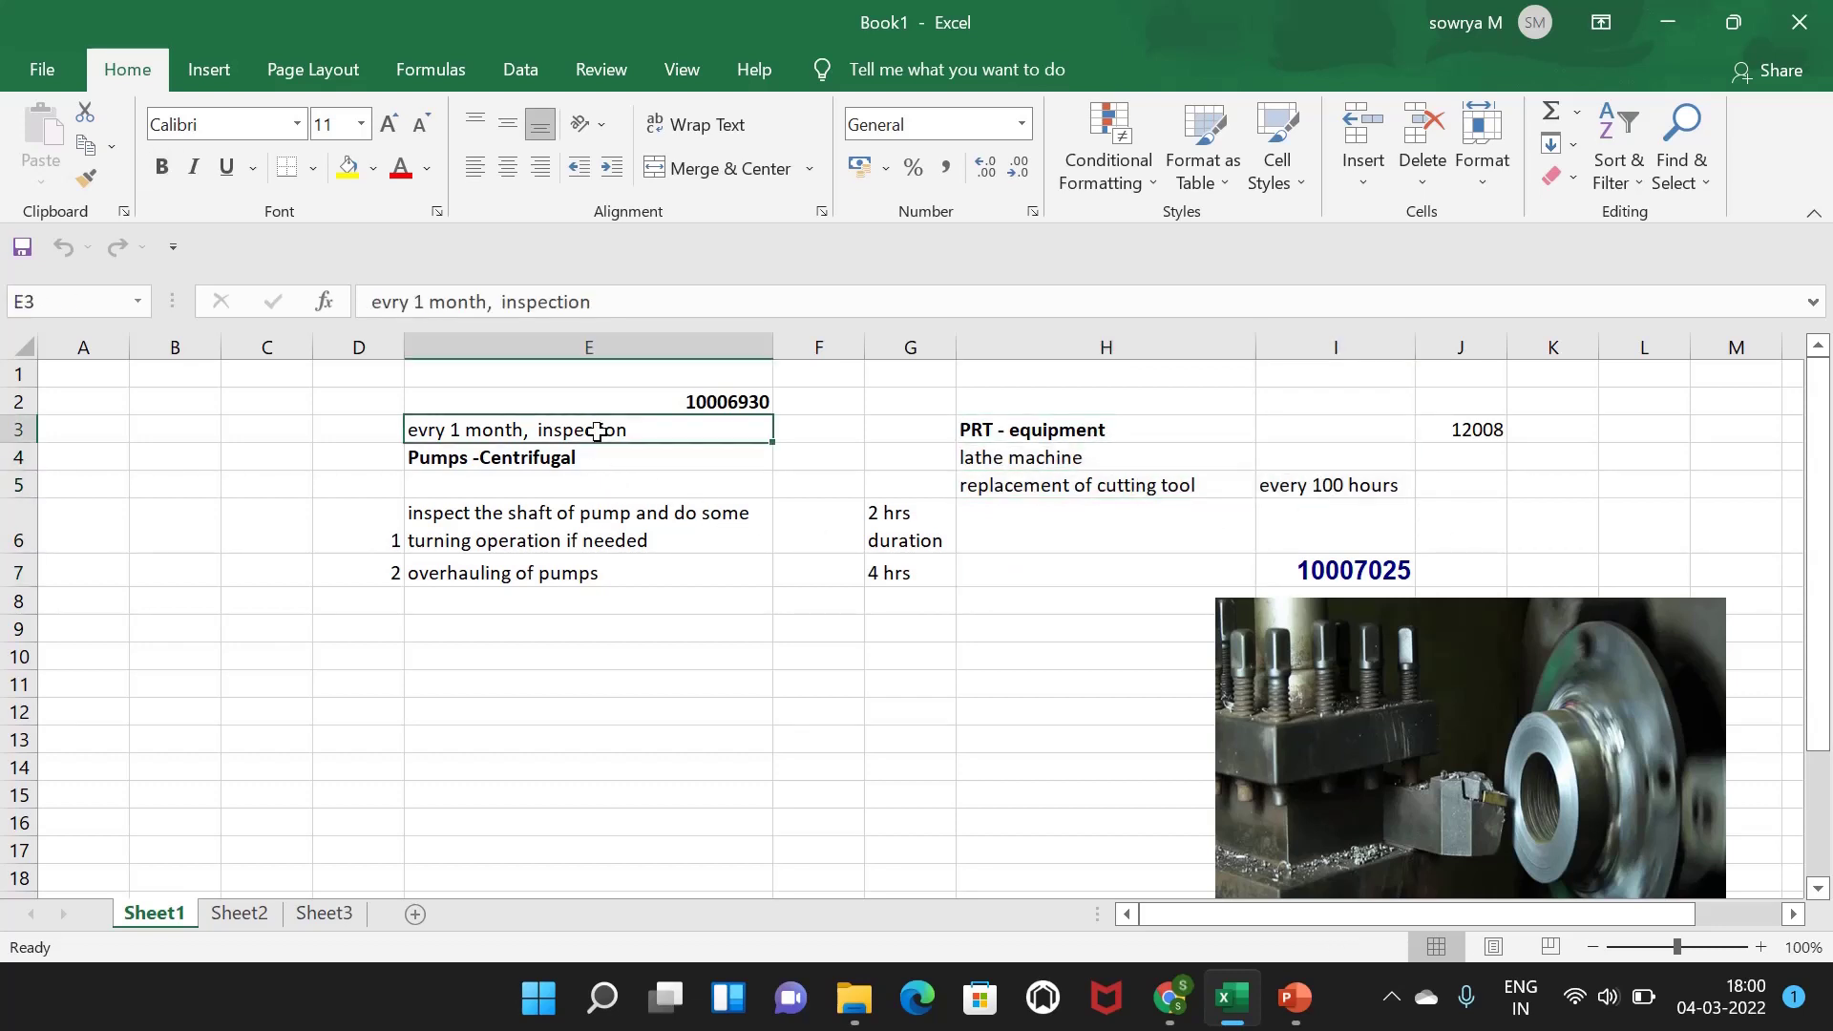
pyautogui.click(624, 513)
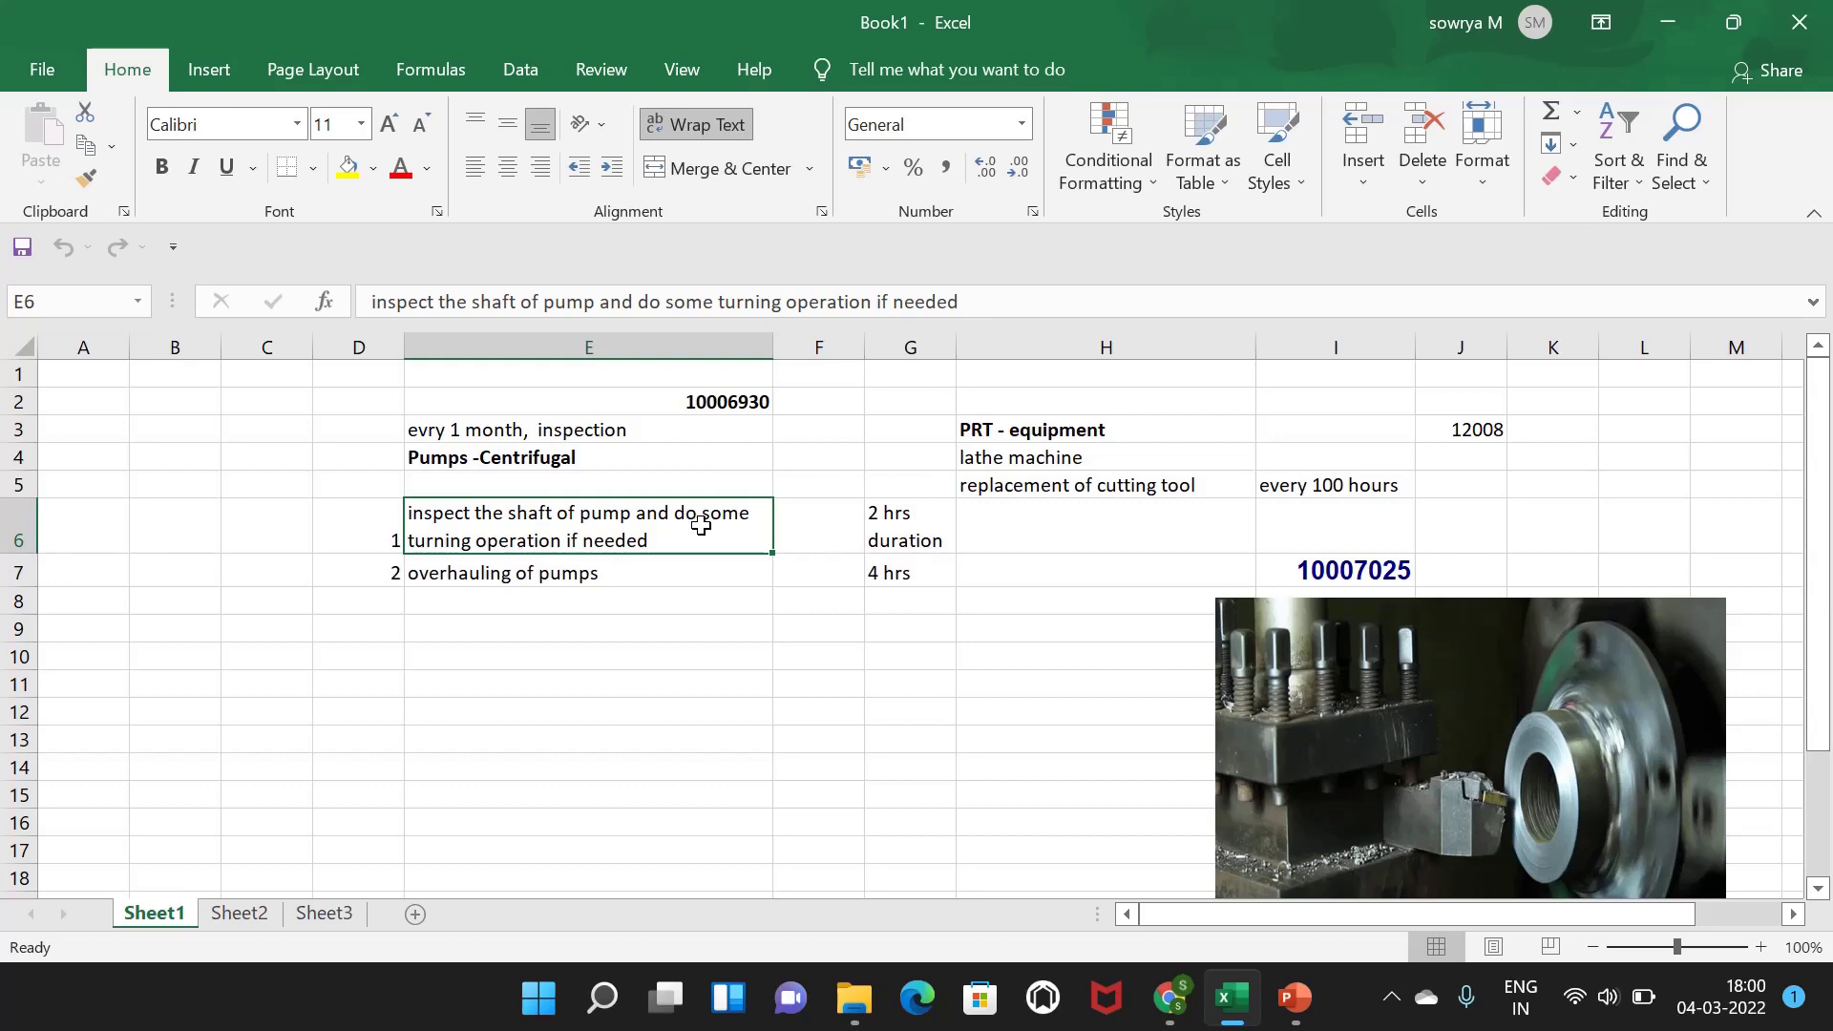
pyautogui.click(1036, 490)
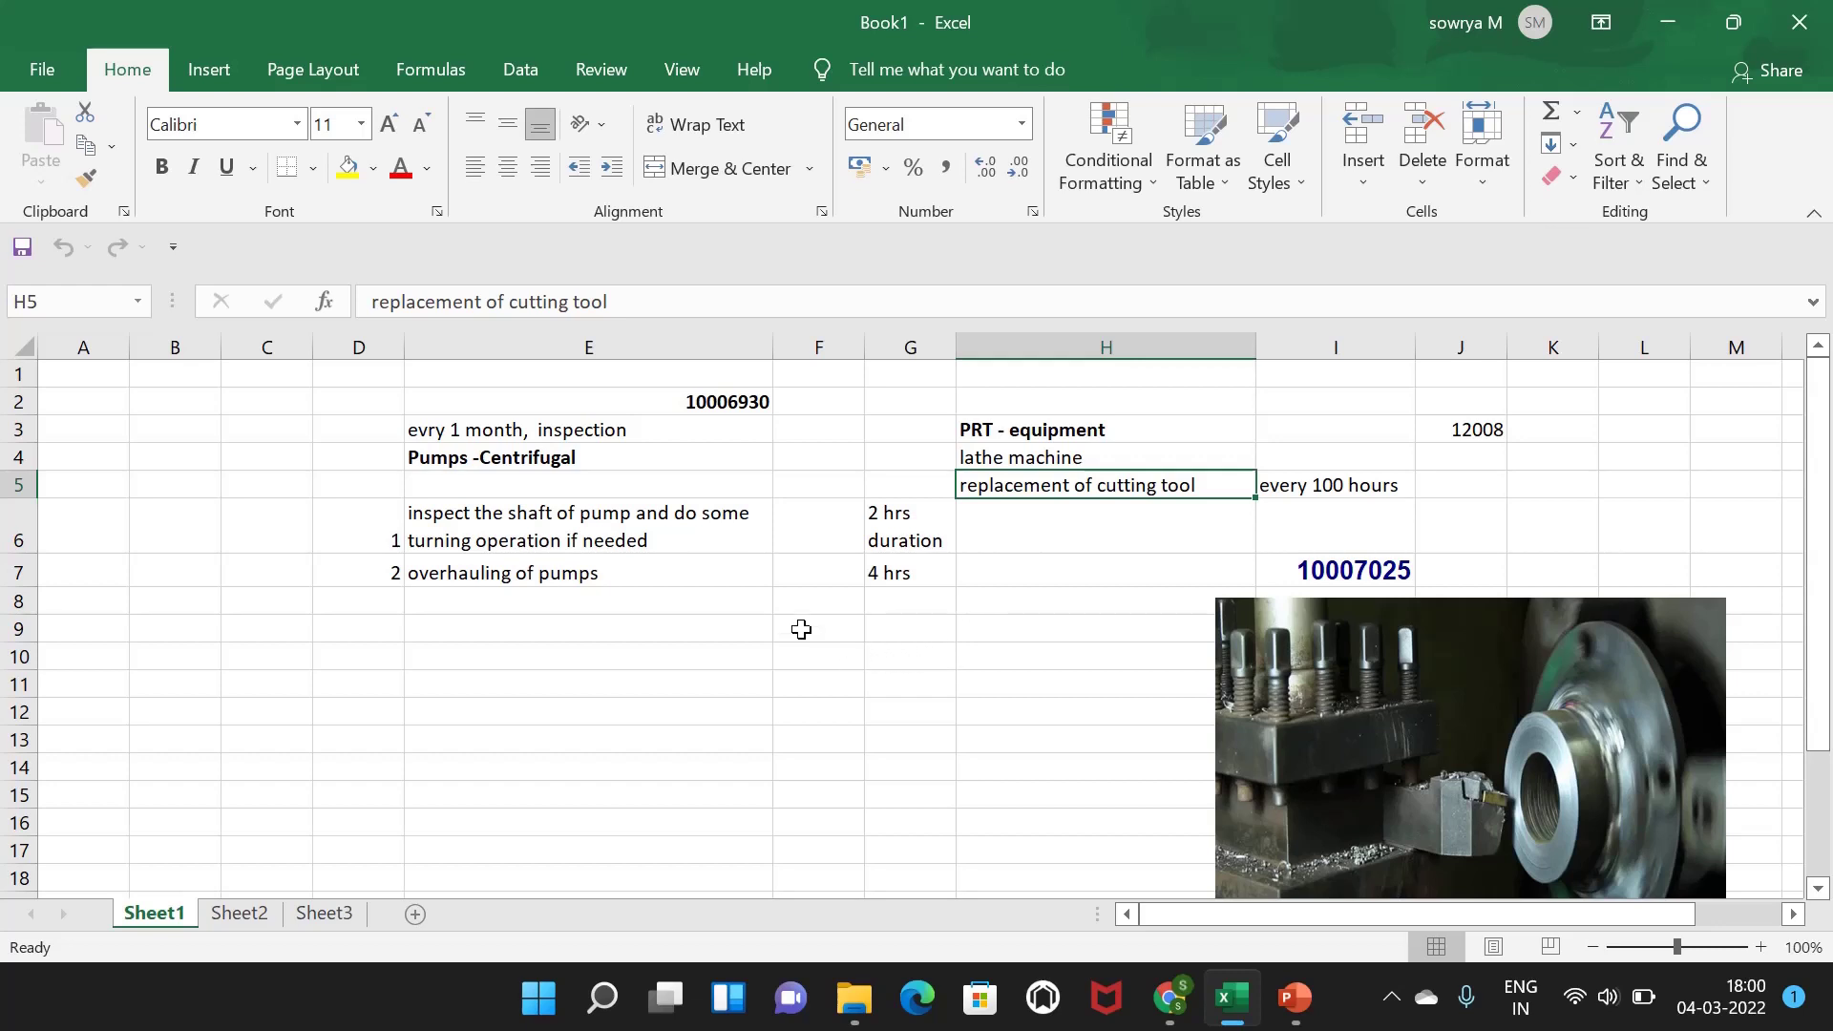
pyautogui.click(769, 610)
pyautogui.moveTo(655, 439); pyautogui.dragTo(802, 483)
pyautogui.click(822, 650)
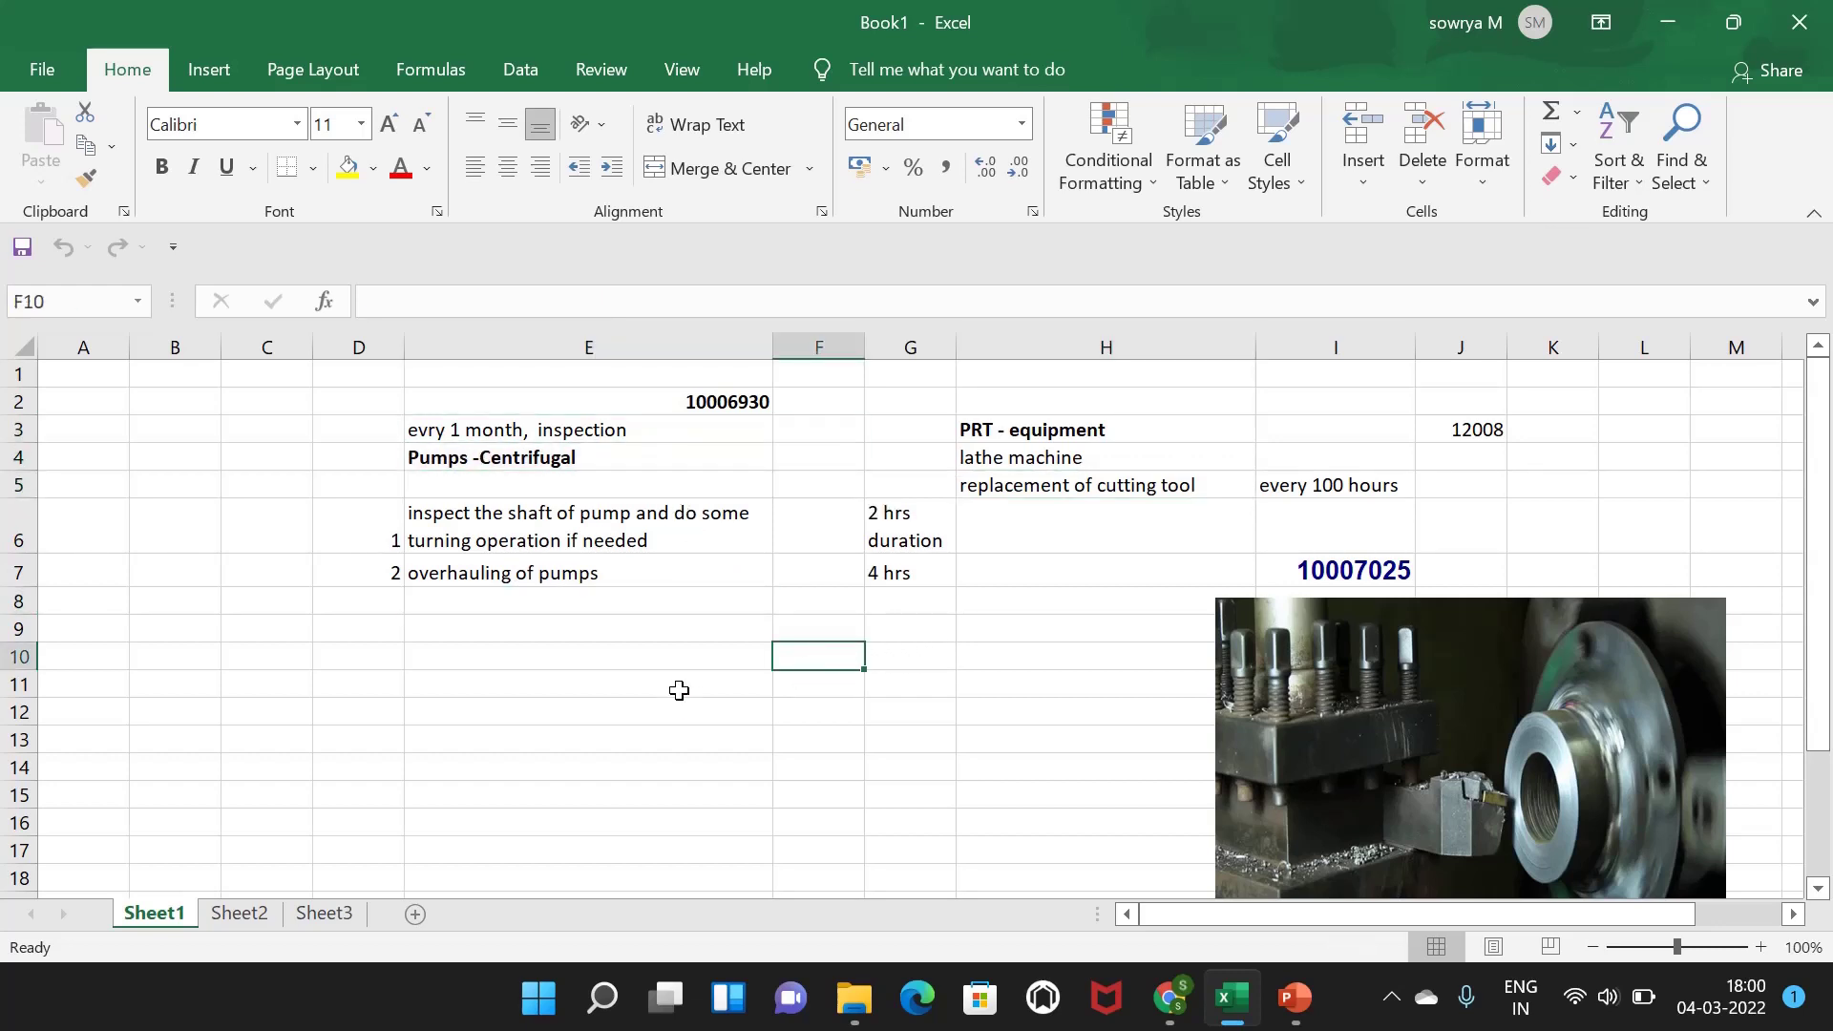
# - Switch to SAP Logon by searching the computer for "sap" and open the SAP PM connection
pyautogui.click(535, 996)
pyautogui.click(668, 143)
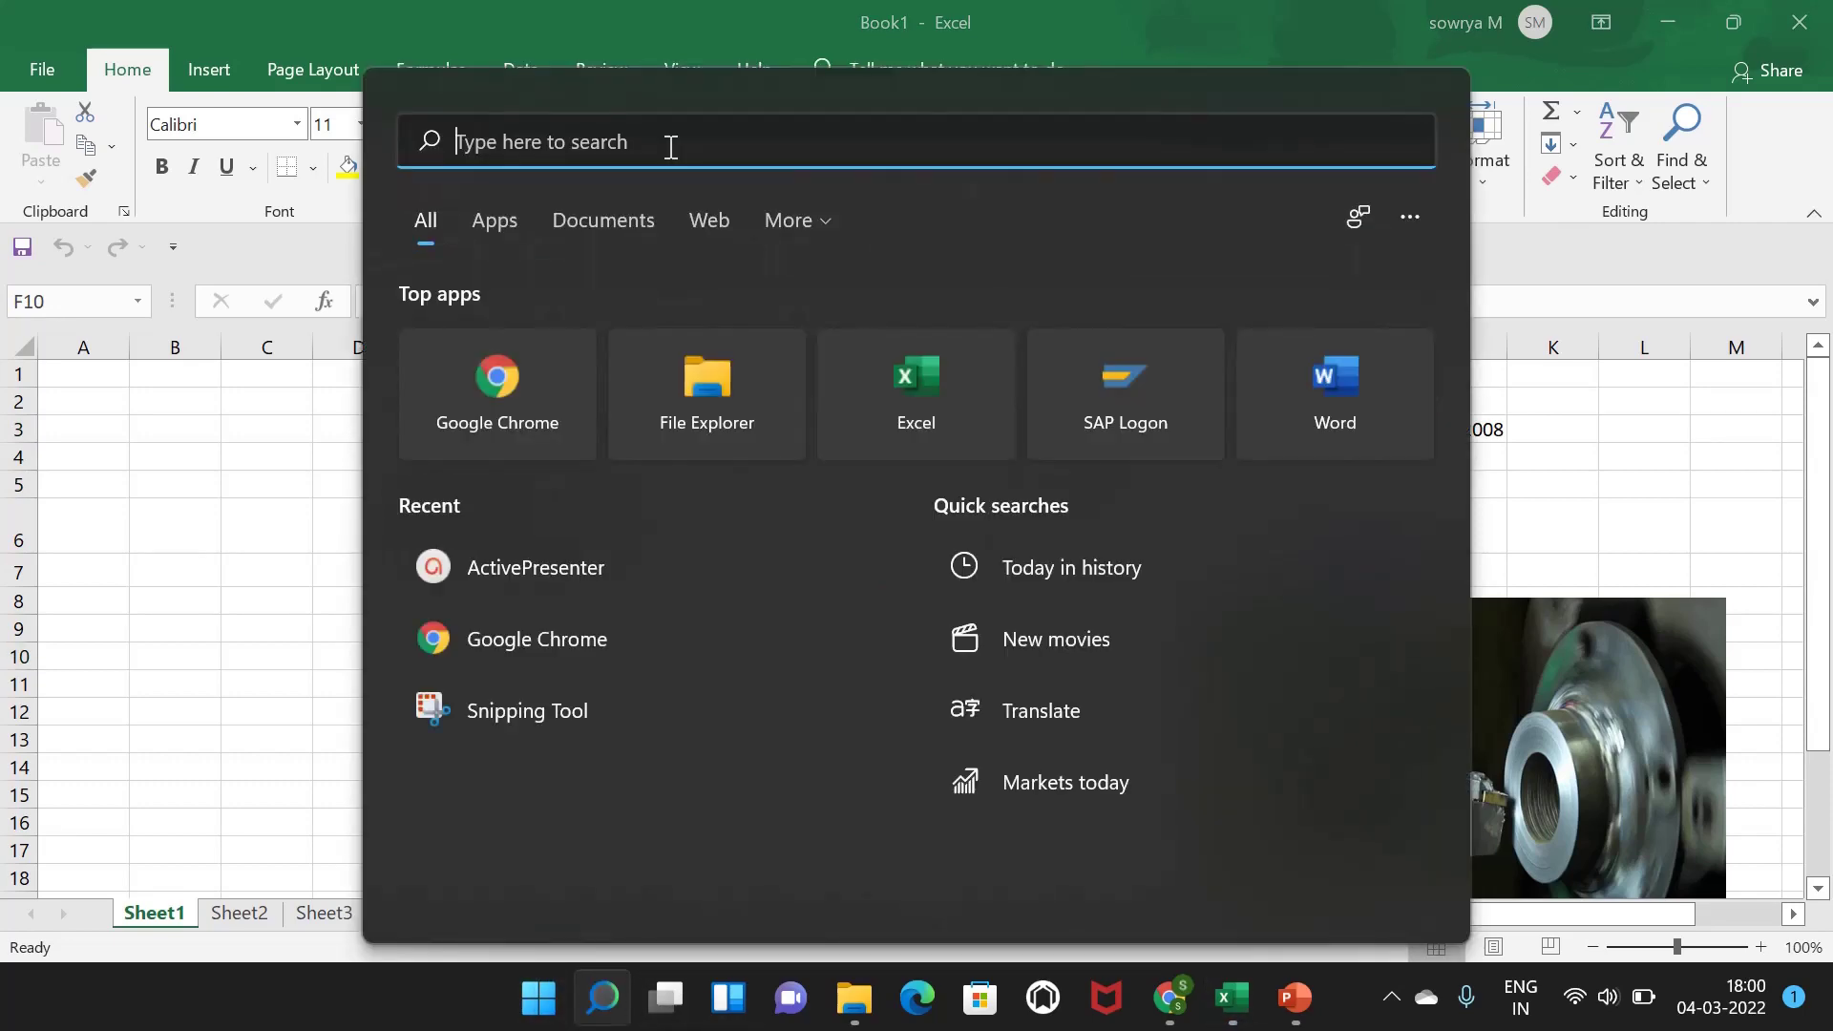
pyautogui.write('sap')
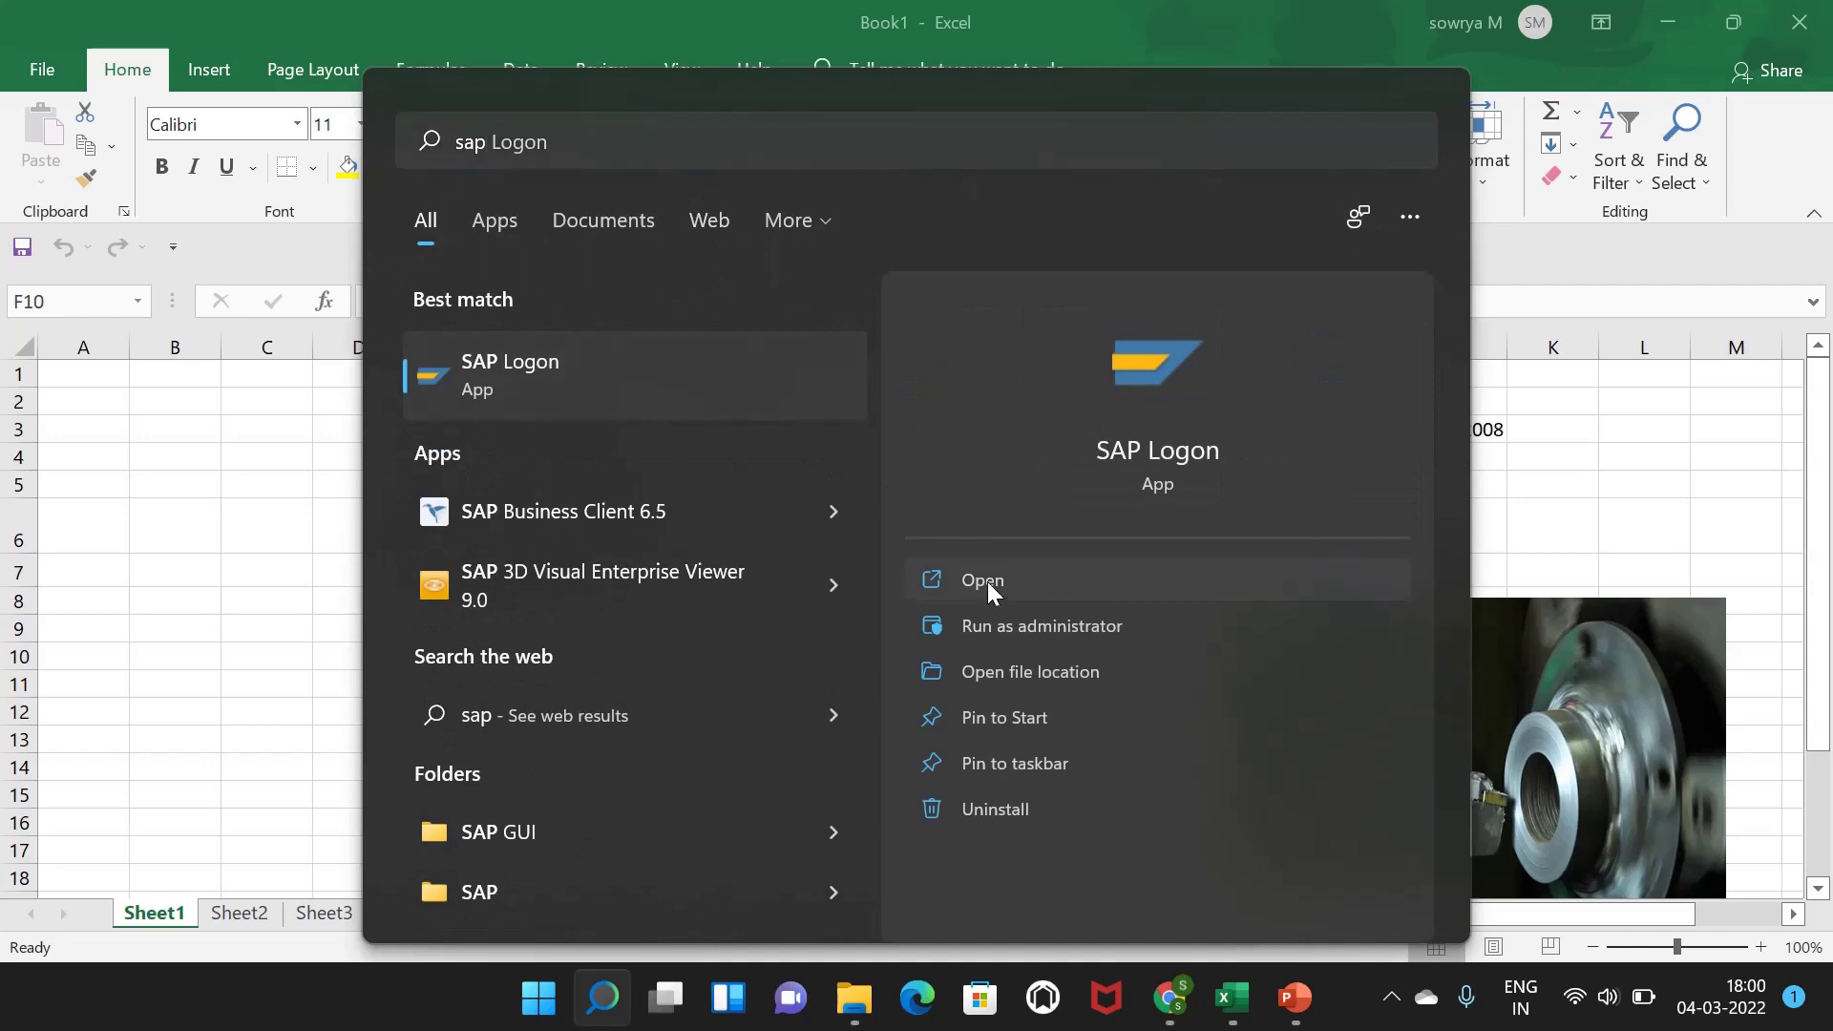
pyautogui.click(987, 581)
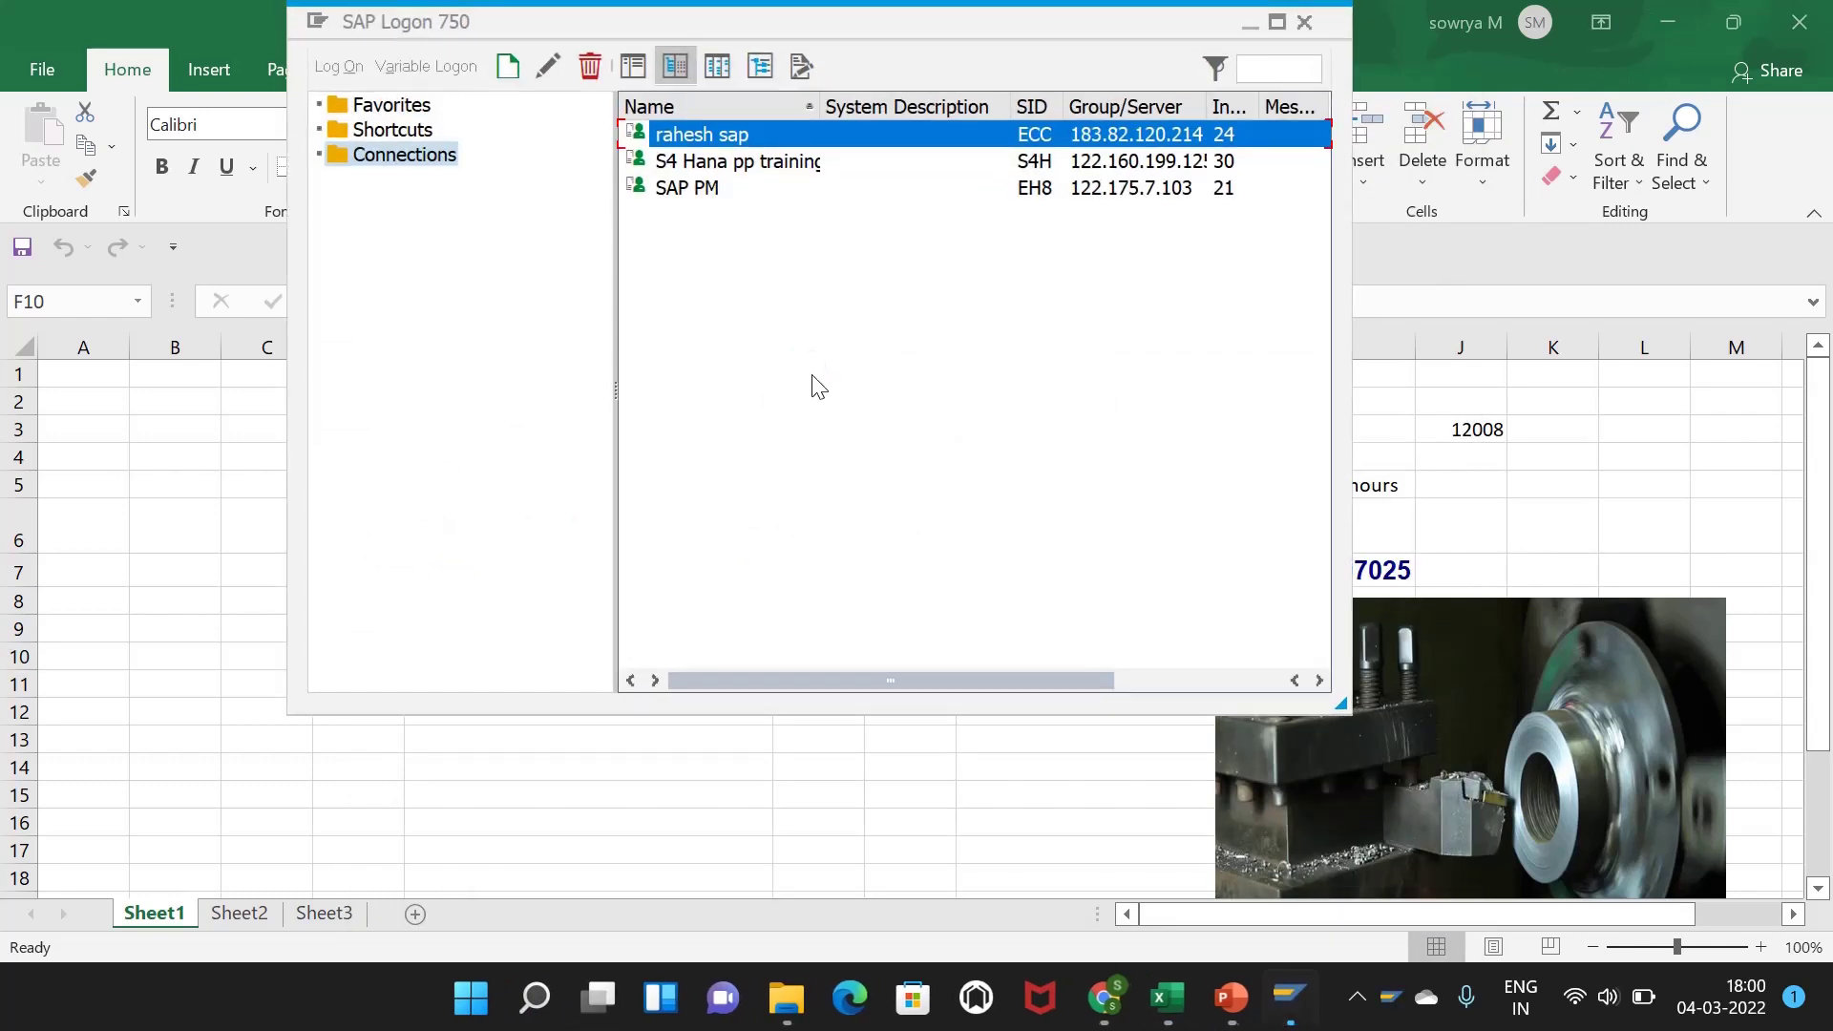
pyautogui.doubleClick(687, 188)
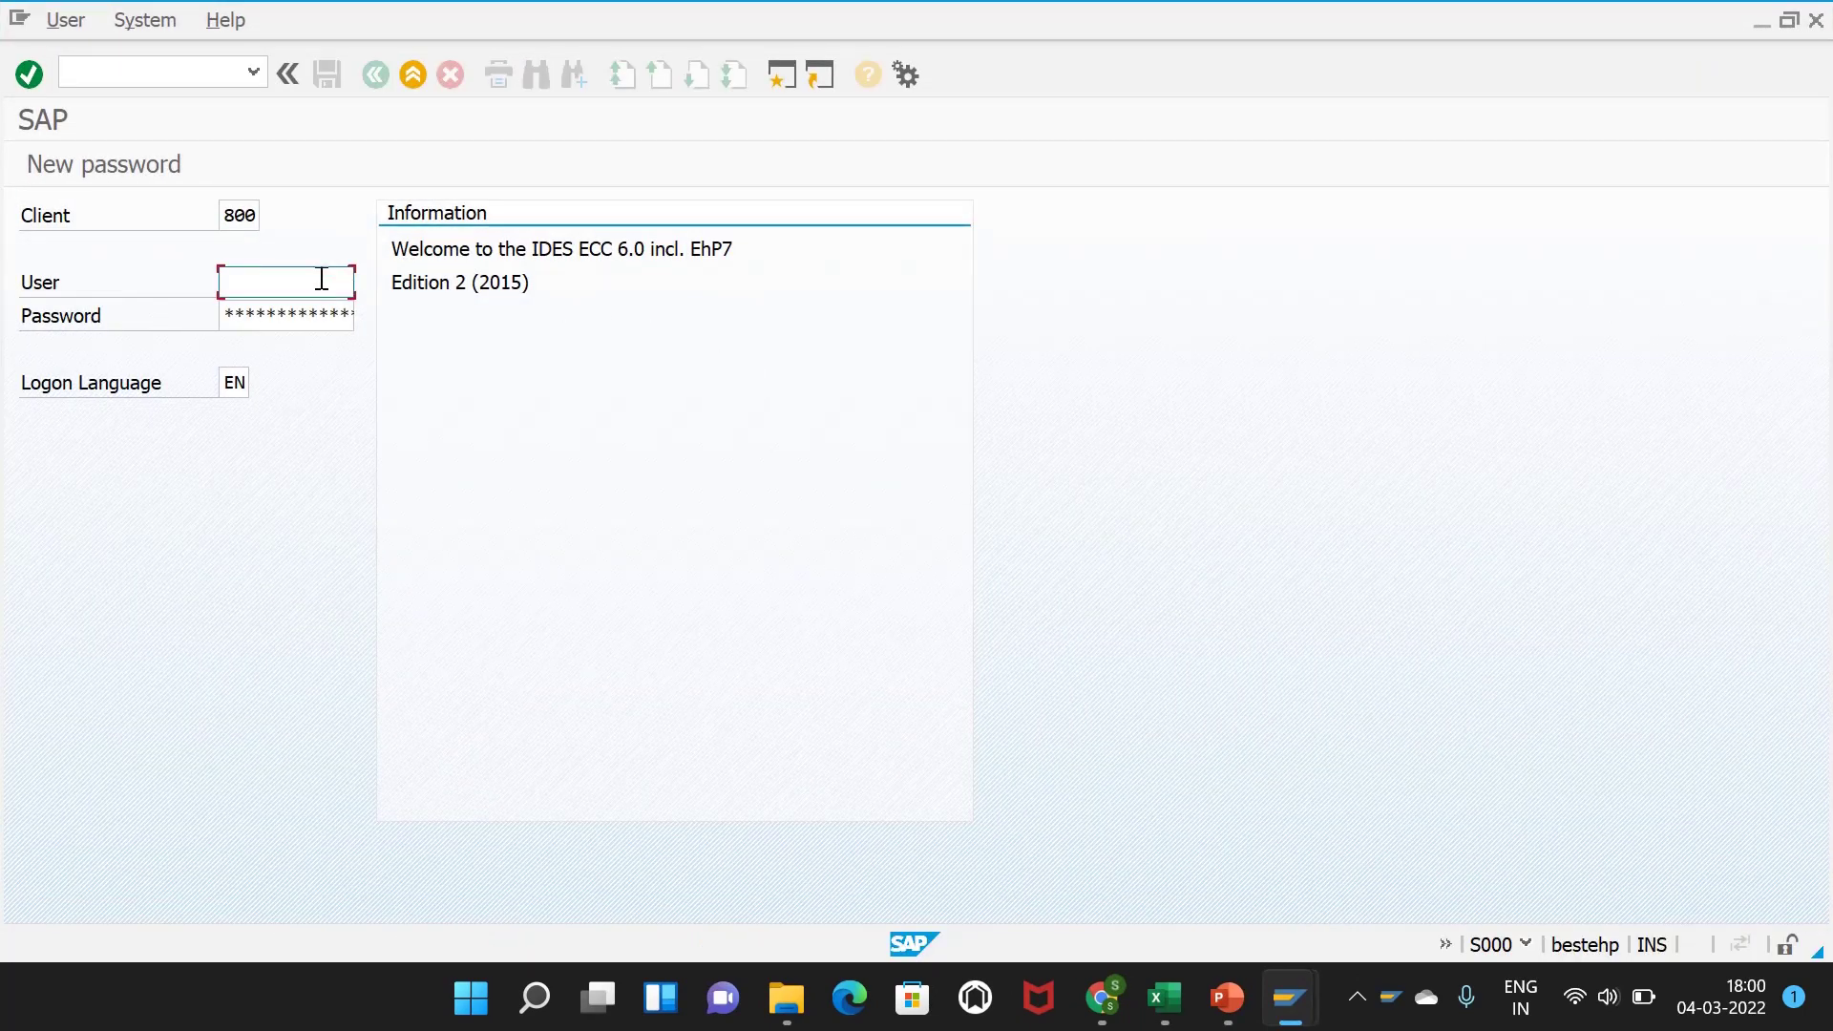
# - Choose the first saved user name and log on to client 800 with the prefilled password
pyautogui.click(322, 278)
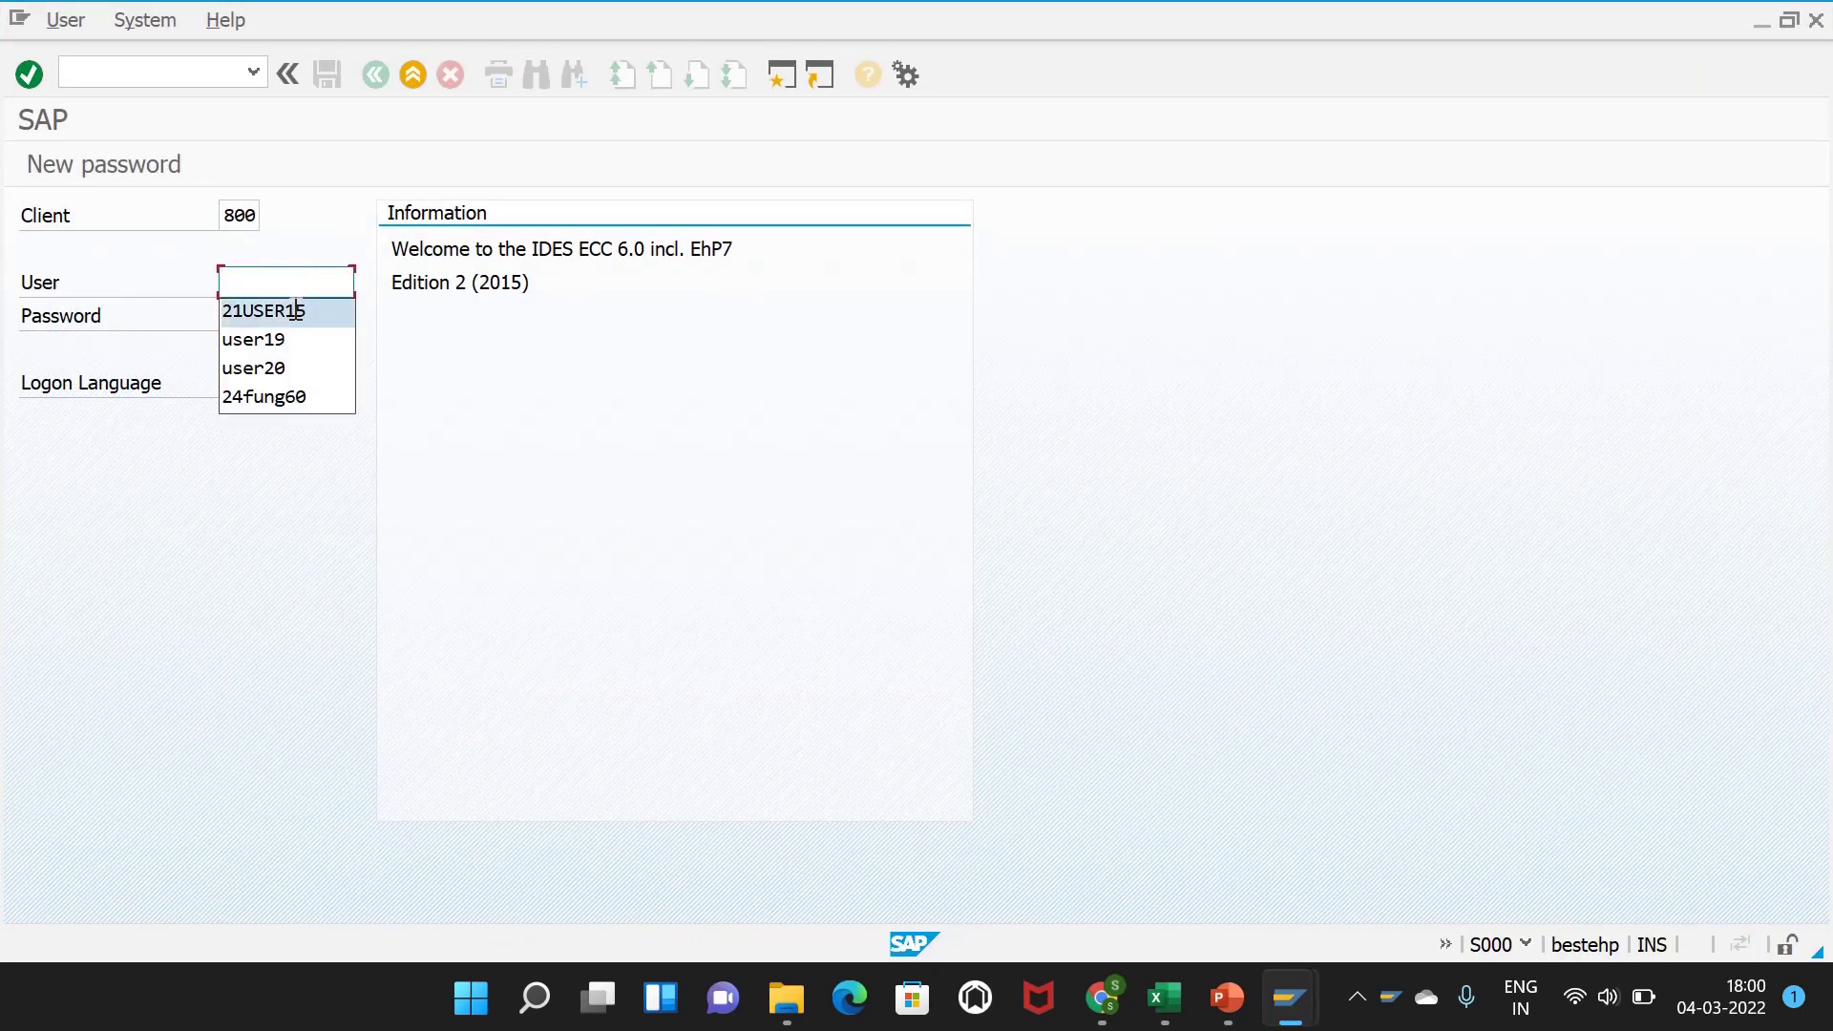
pyautogui.click(293, 321)
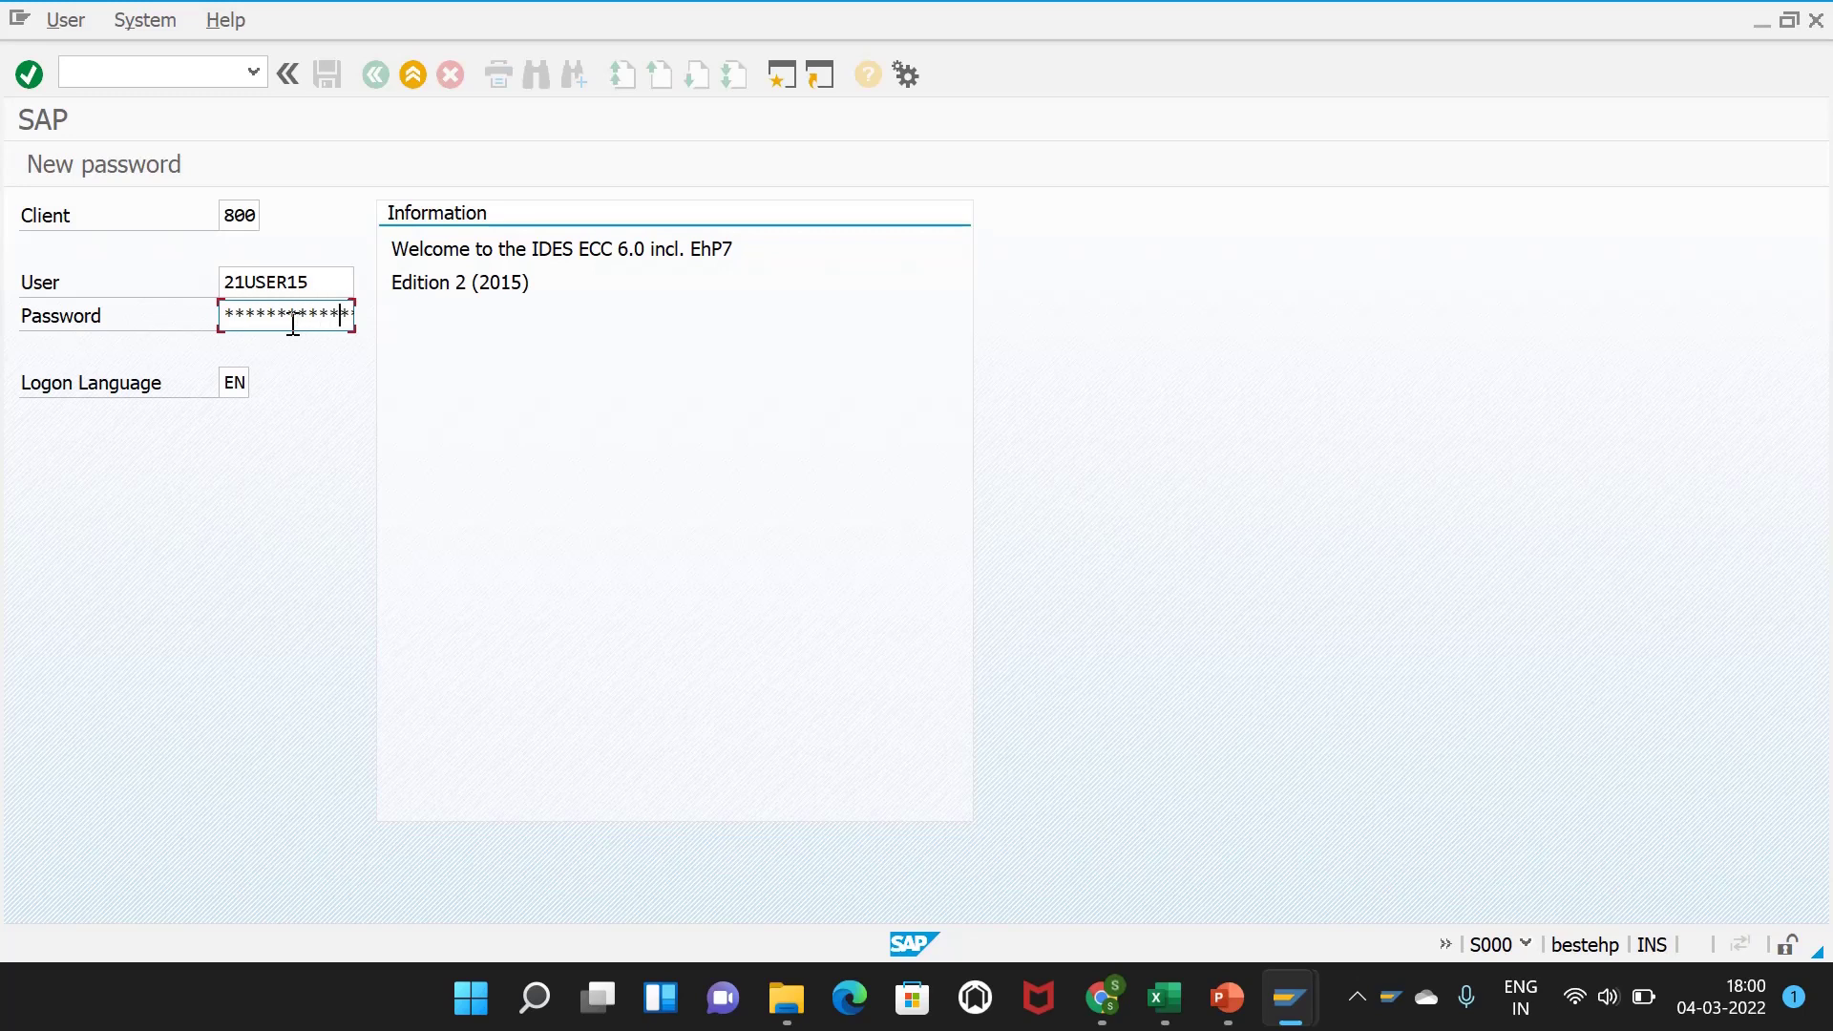
pyautogui.press('Return')
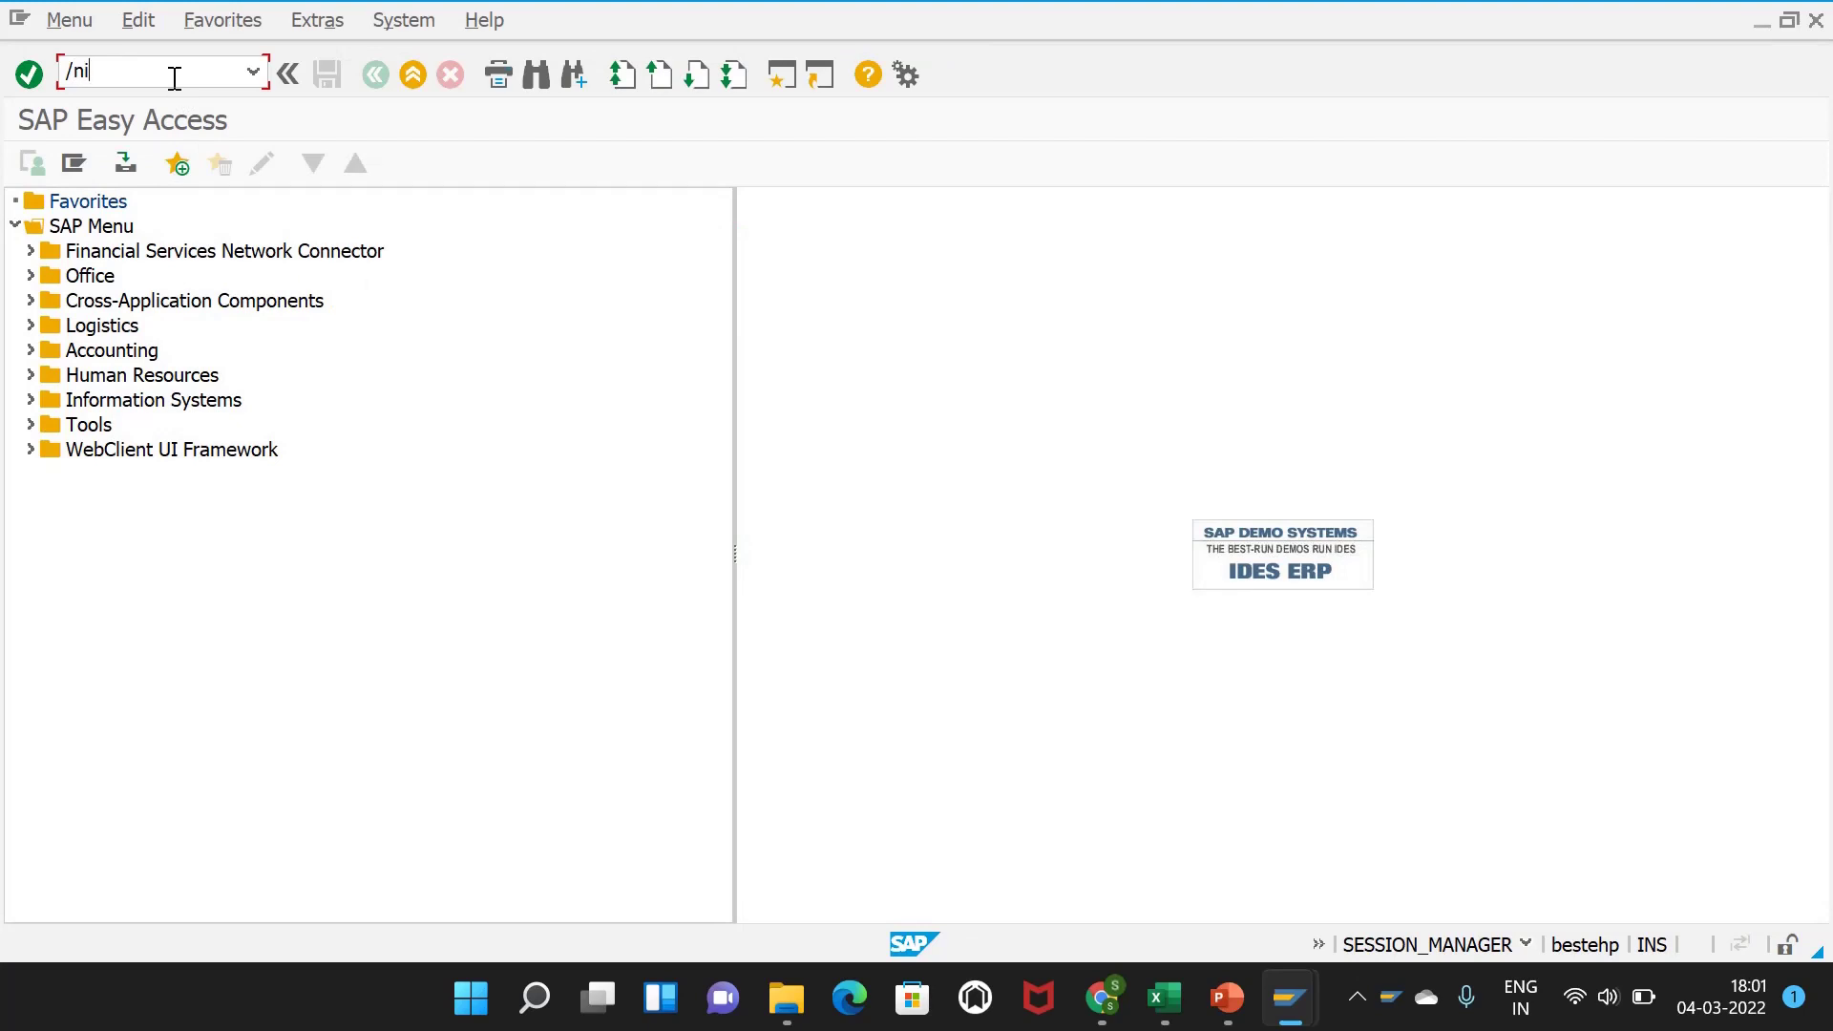
# - Start the Change Equipment transaction IE02
pyautogui.click(174, 78)
pyautogui.write('/nie02')
pyautogui.press('Return')
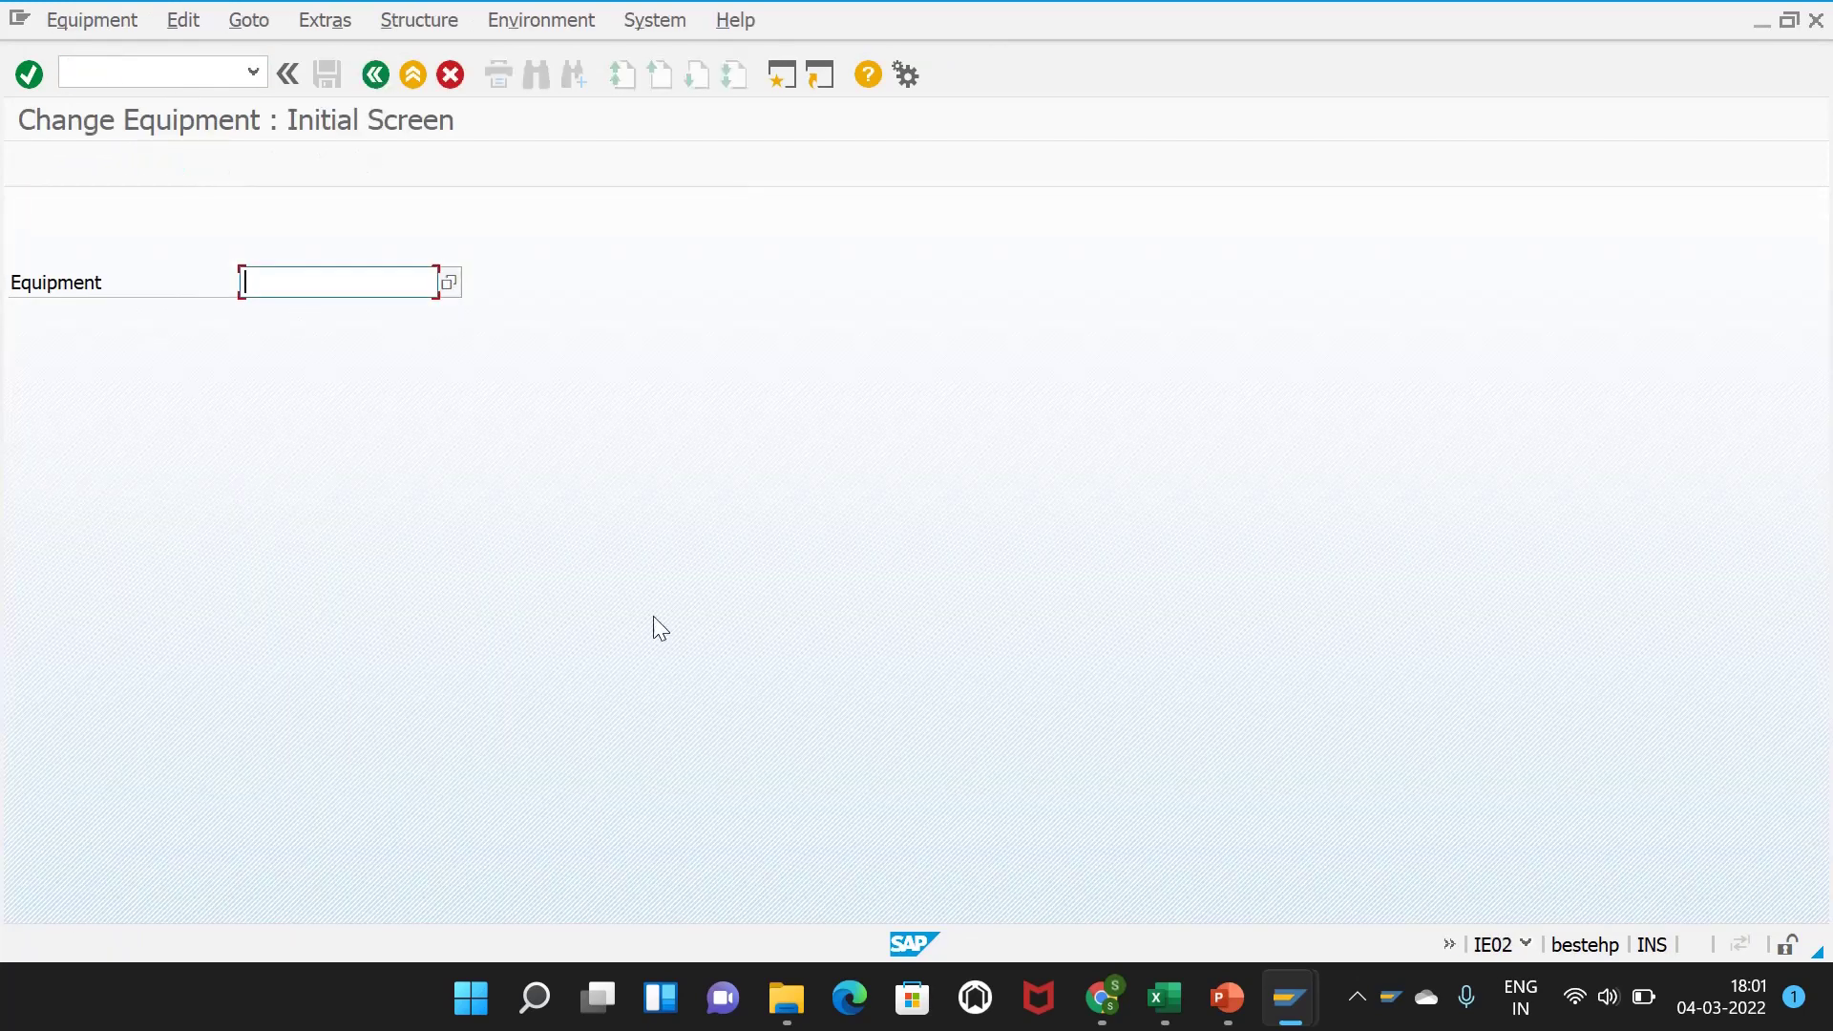
# - Switch to the Excel workbook and set the font size of the pump's equipment number in E2 to 12
pyautogui.click(1164, 998)
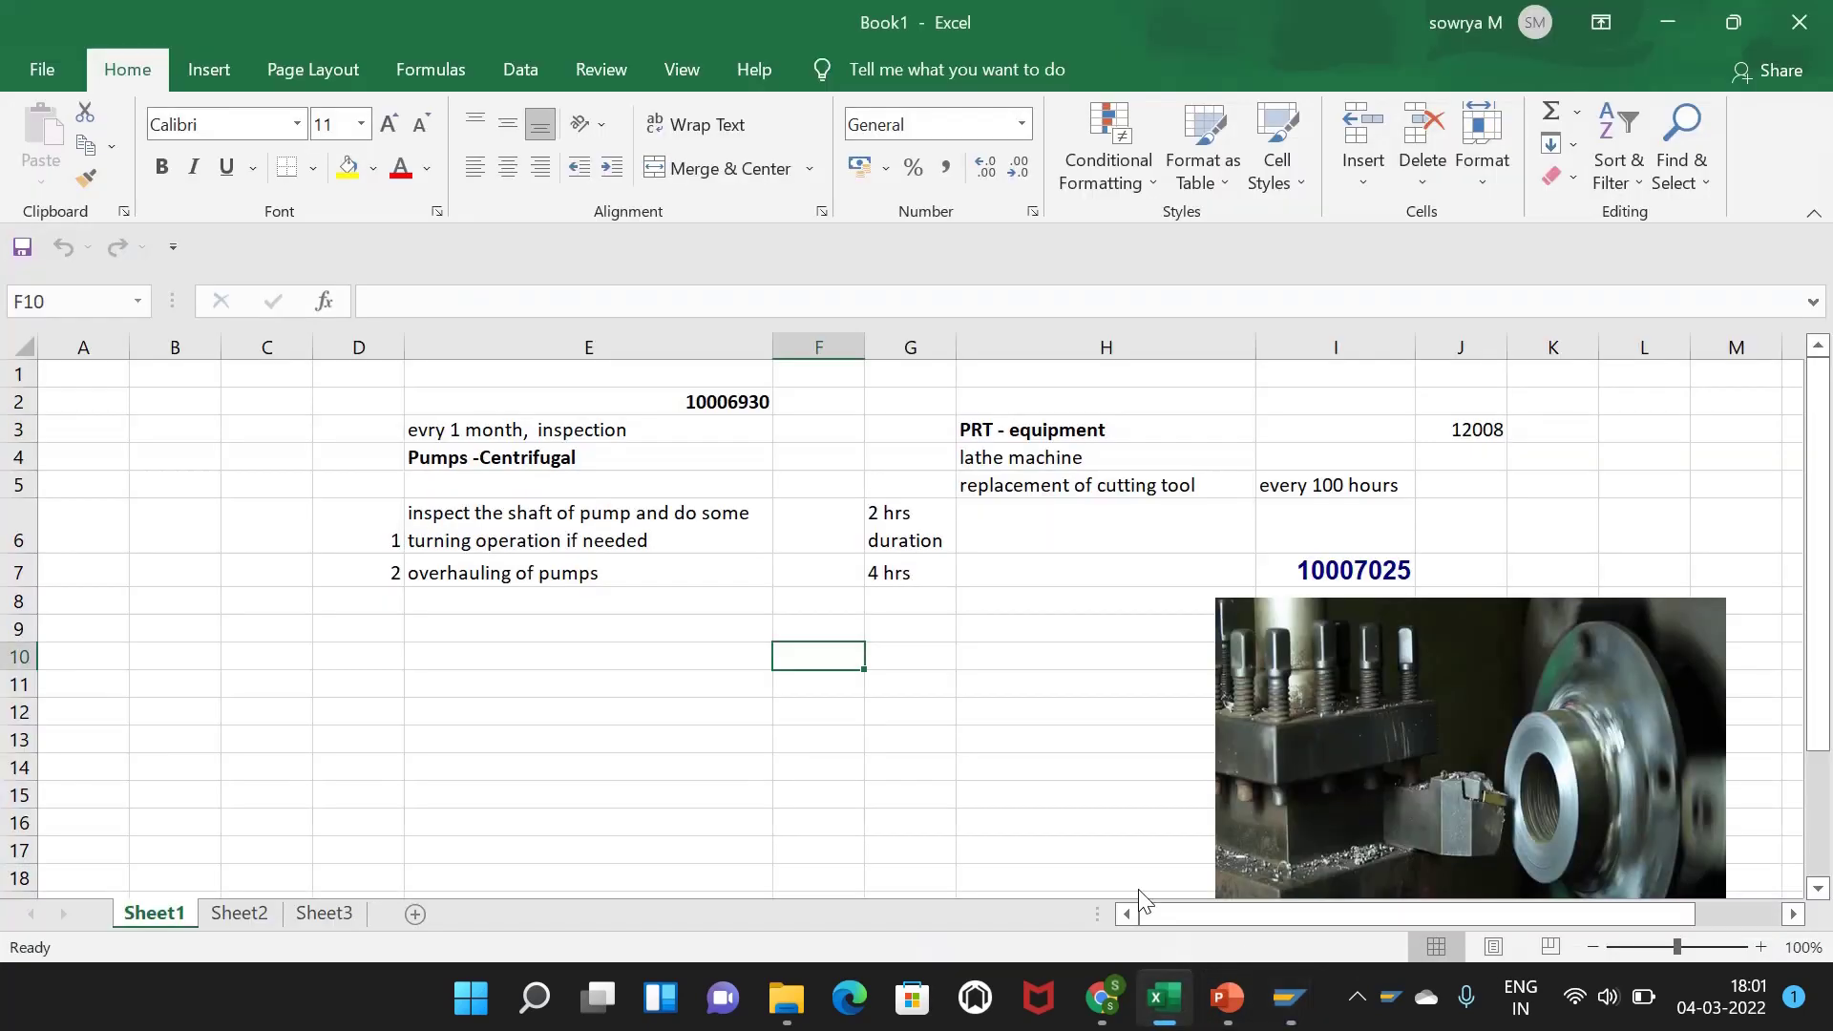
pyautogui.click(735, 769)
pyautogui.click(680, 394)
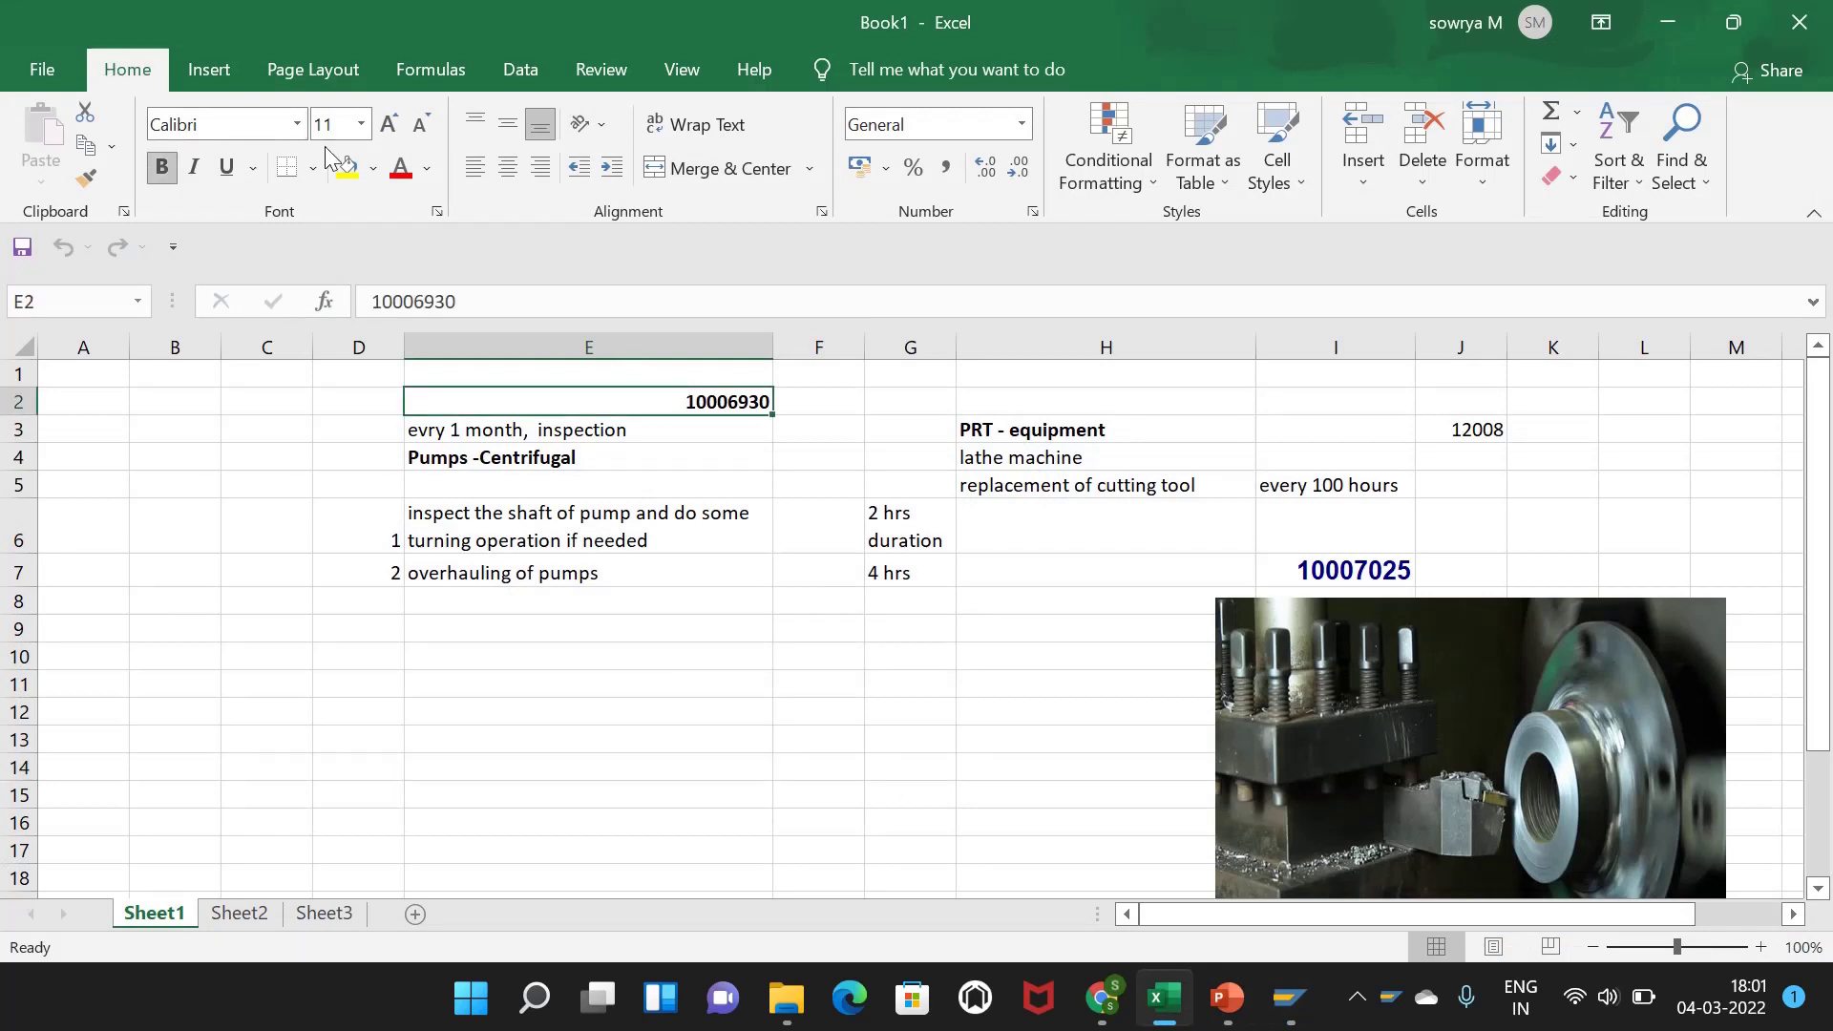
pyautogui.click(355, 125)
pyautogui.click(361, 132)
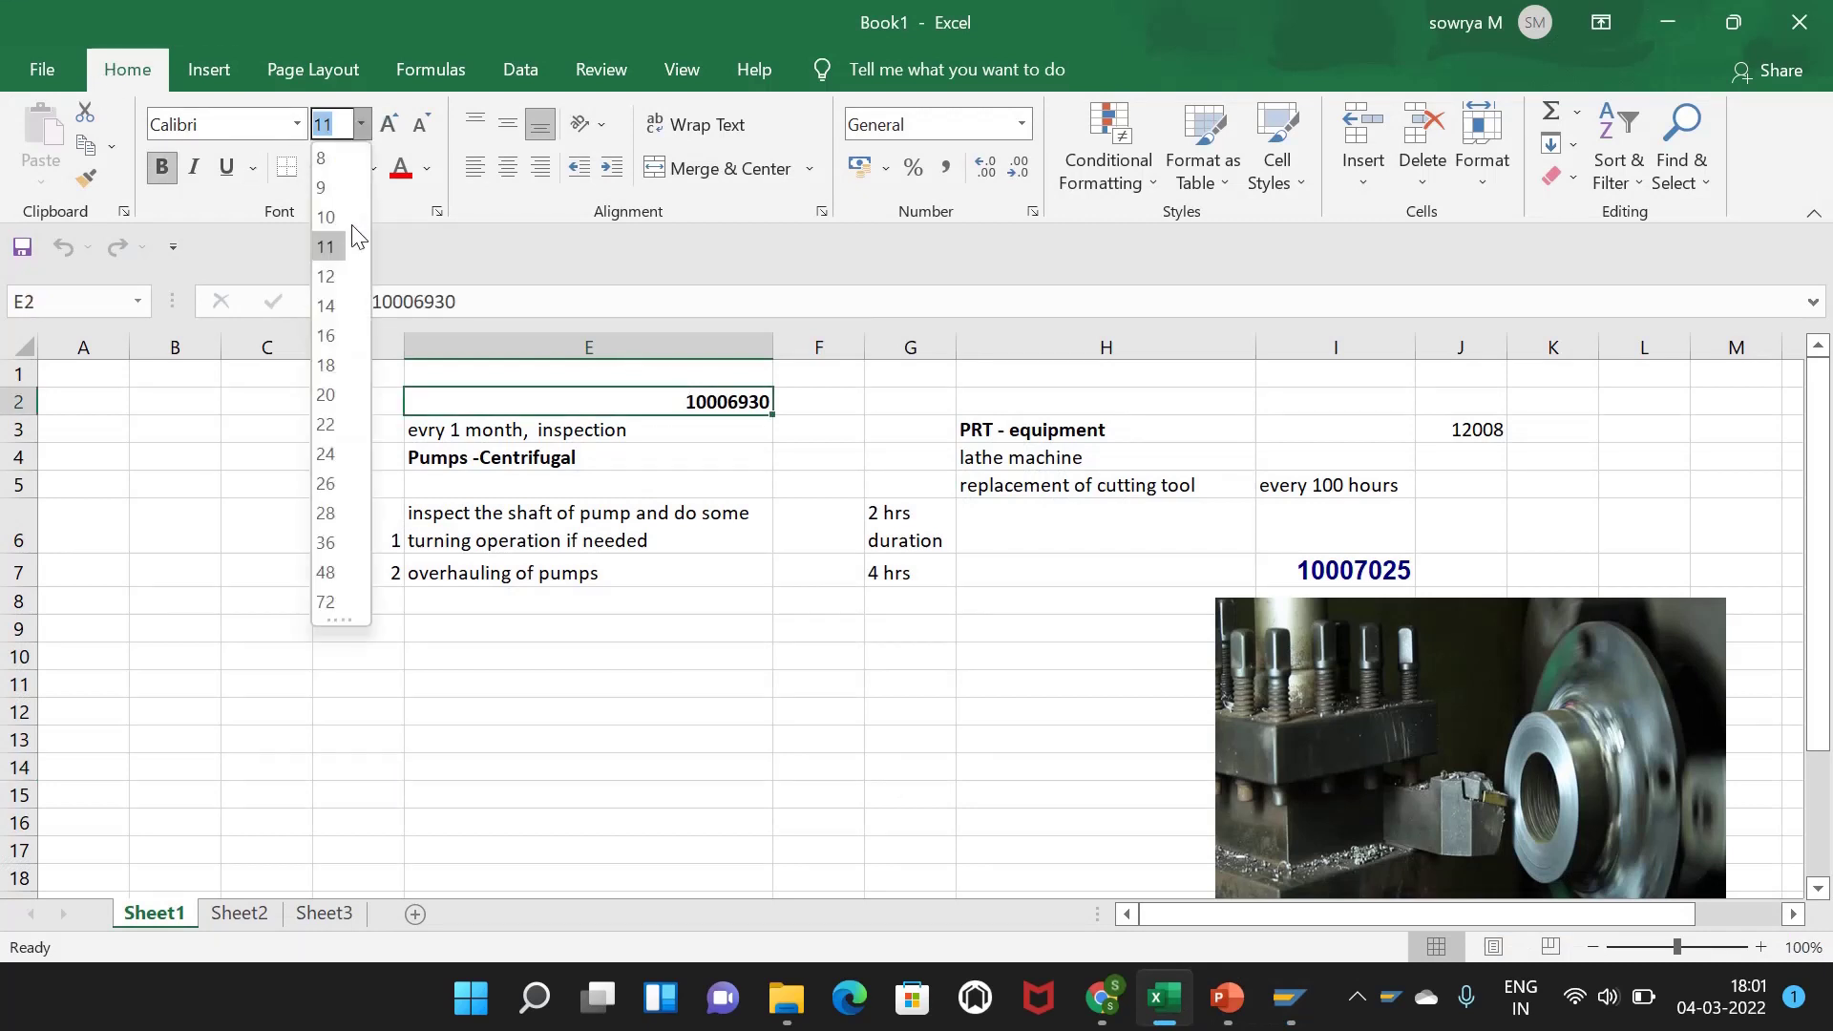
pyautogui.click(328, 277)
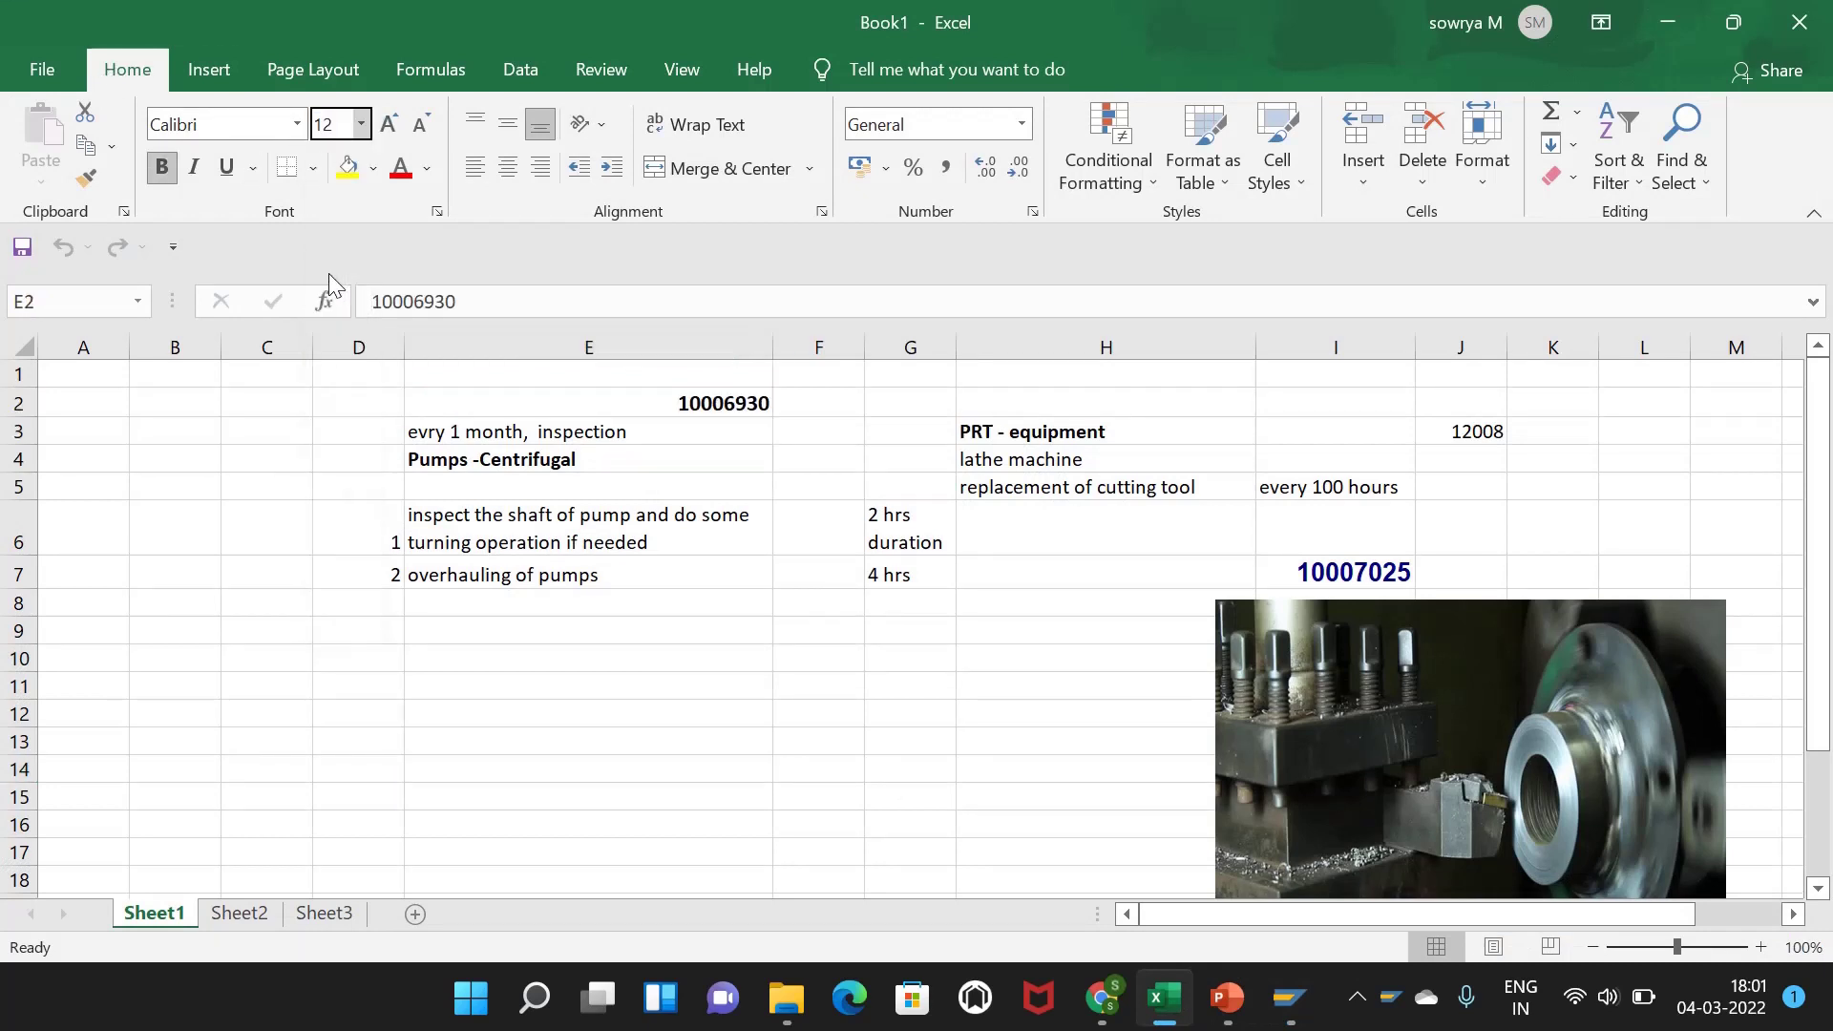
pyautogui.click(712, 686)
# - Delete the equipment number in cell I7, above the cutting tool picture
pyautogui.click(1411, 573)
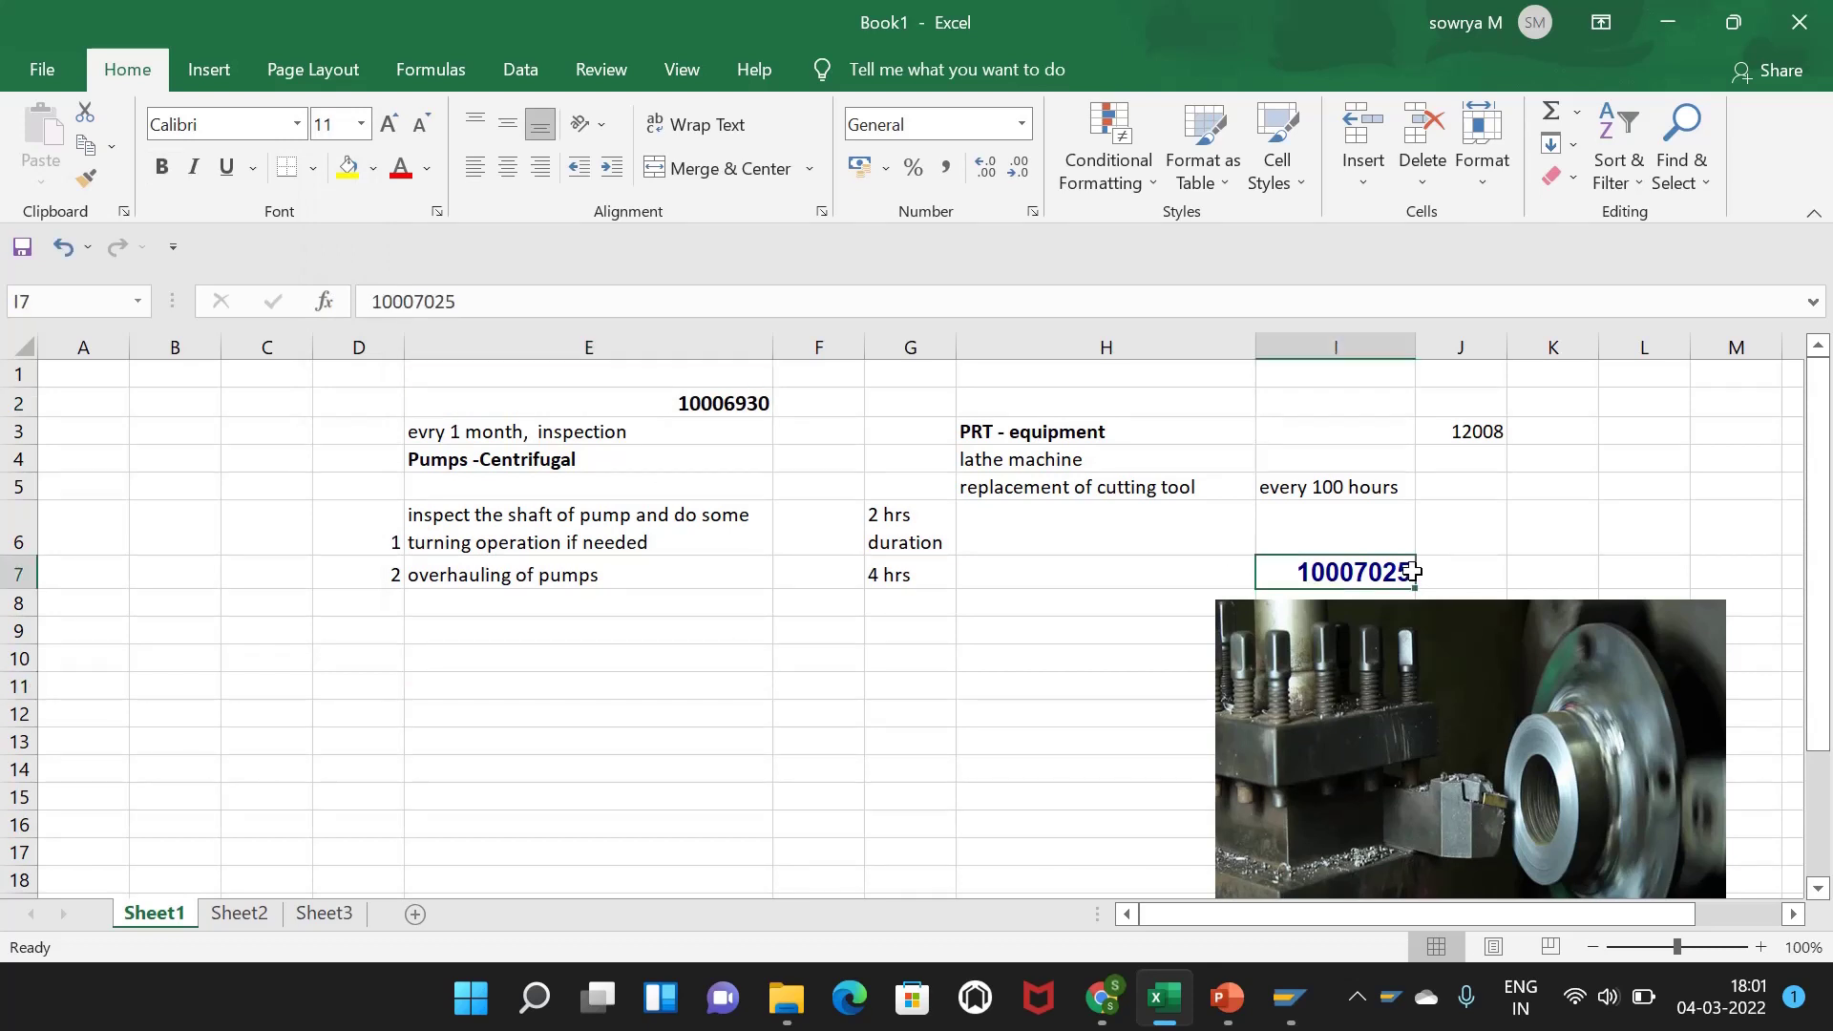
pyautogui.press('Delete')
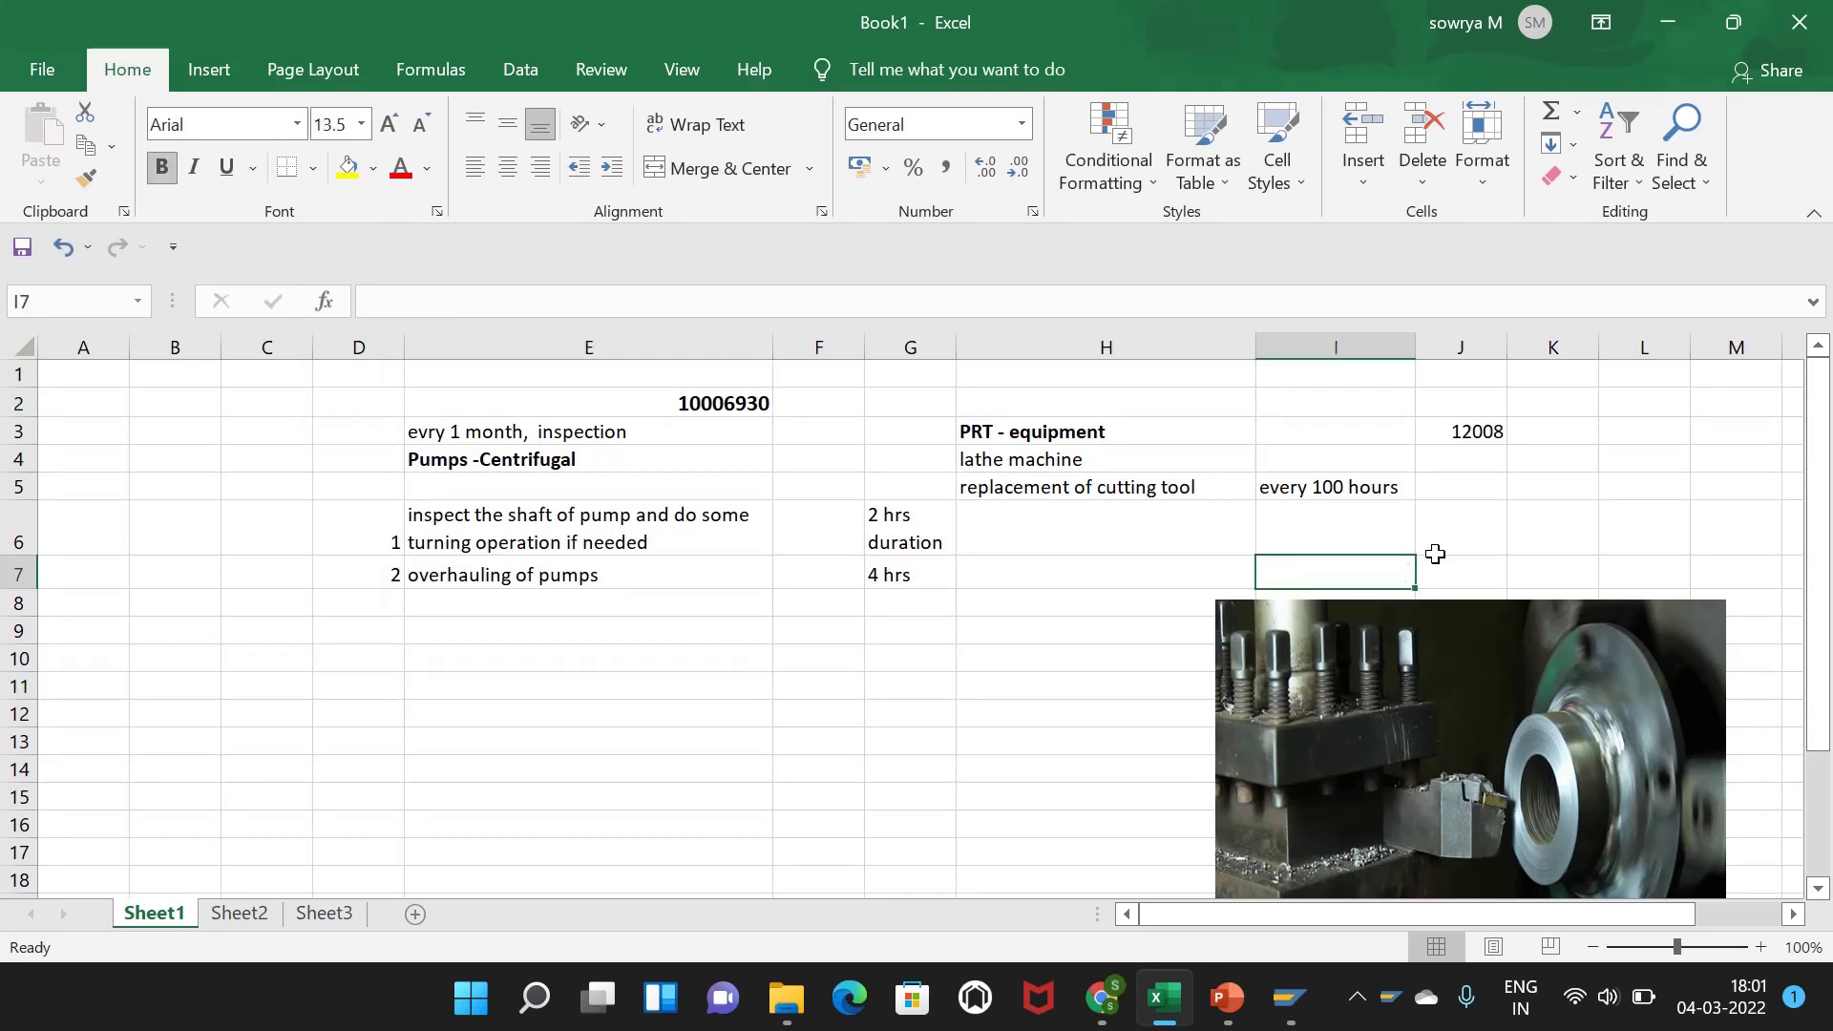
pyautogui.click(1175, 634)
# - Copy the pump's equipment number 10006930 from E2, switch to SAP and open that equipment in IE02
pyautogui.click(697, 395)
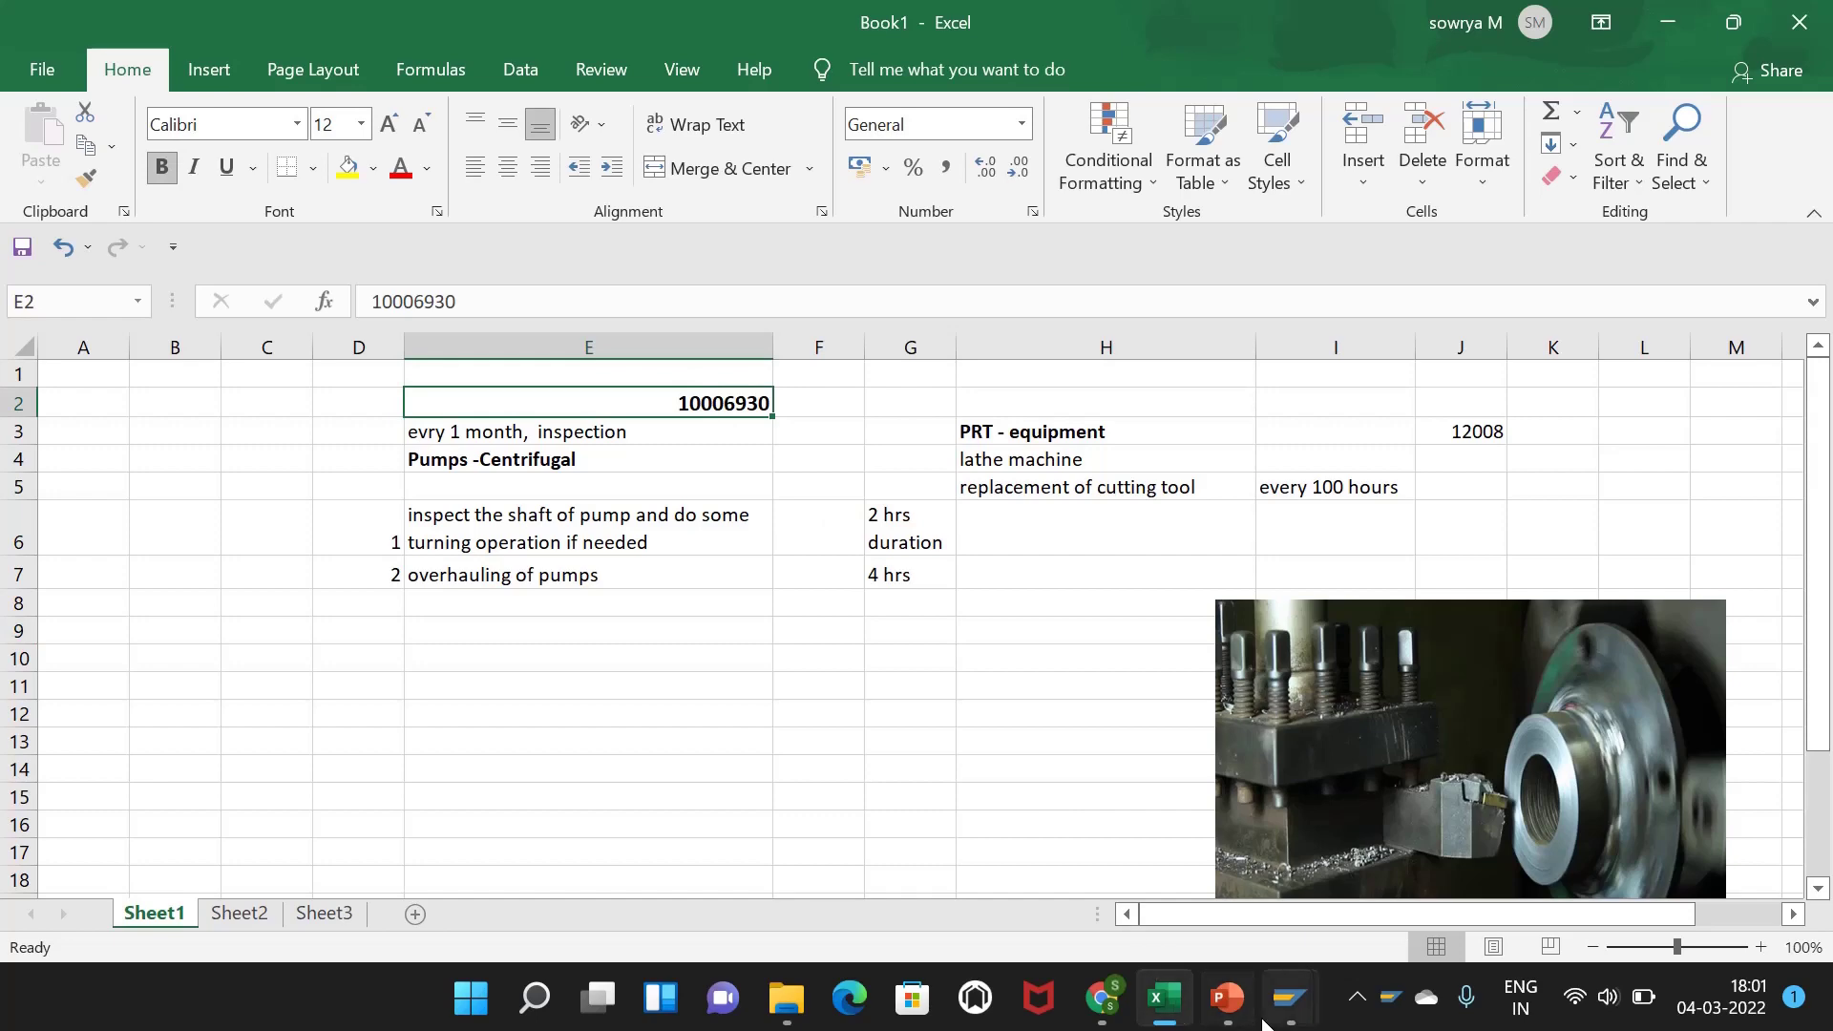
pyautogui.moveTo(1289, 998)
pyautogui.click(1418, 854)
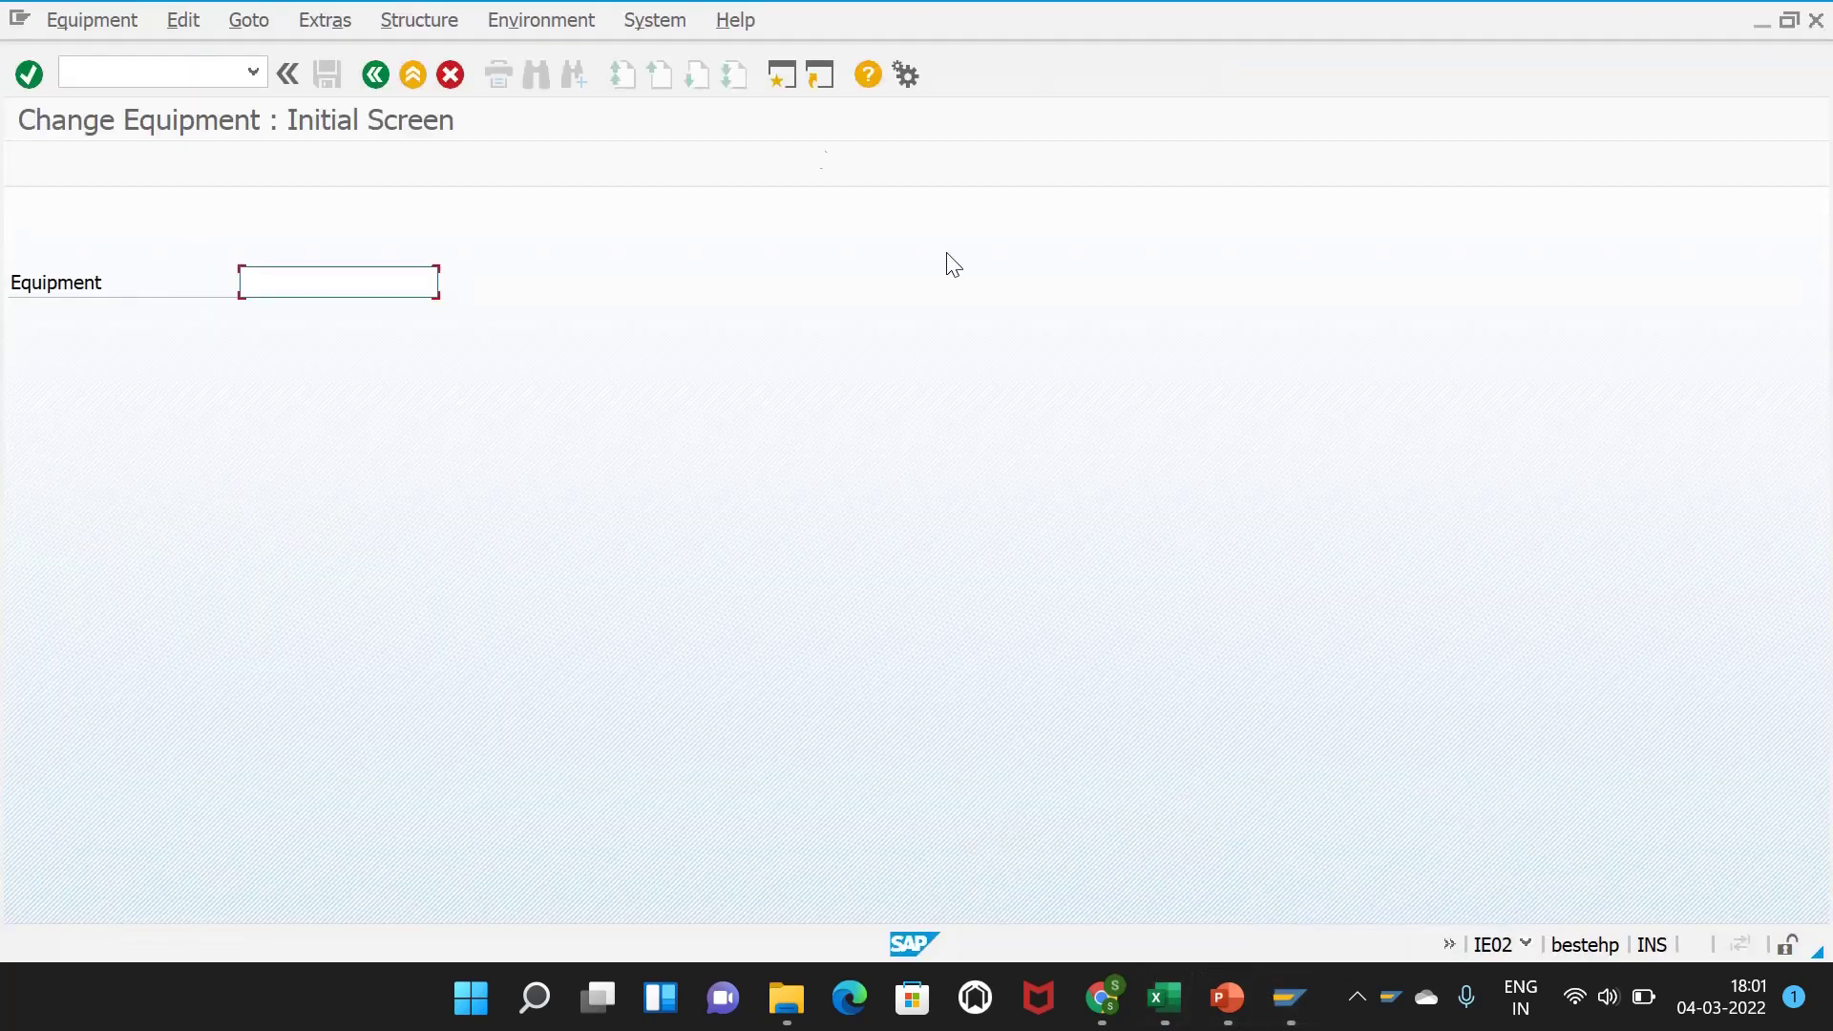
pyautogui.click(336, 267)
pyautogui.click(341, 314)
pyautogui.press('Return')
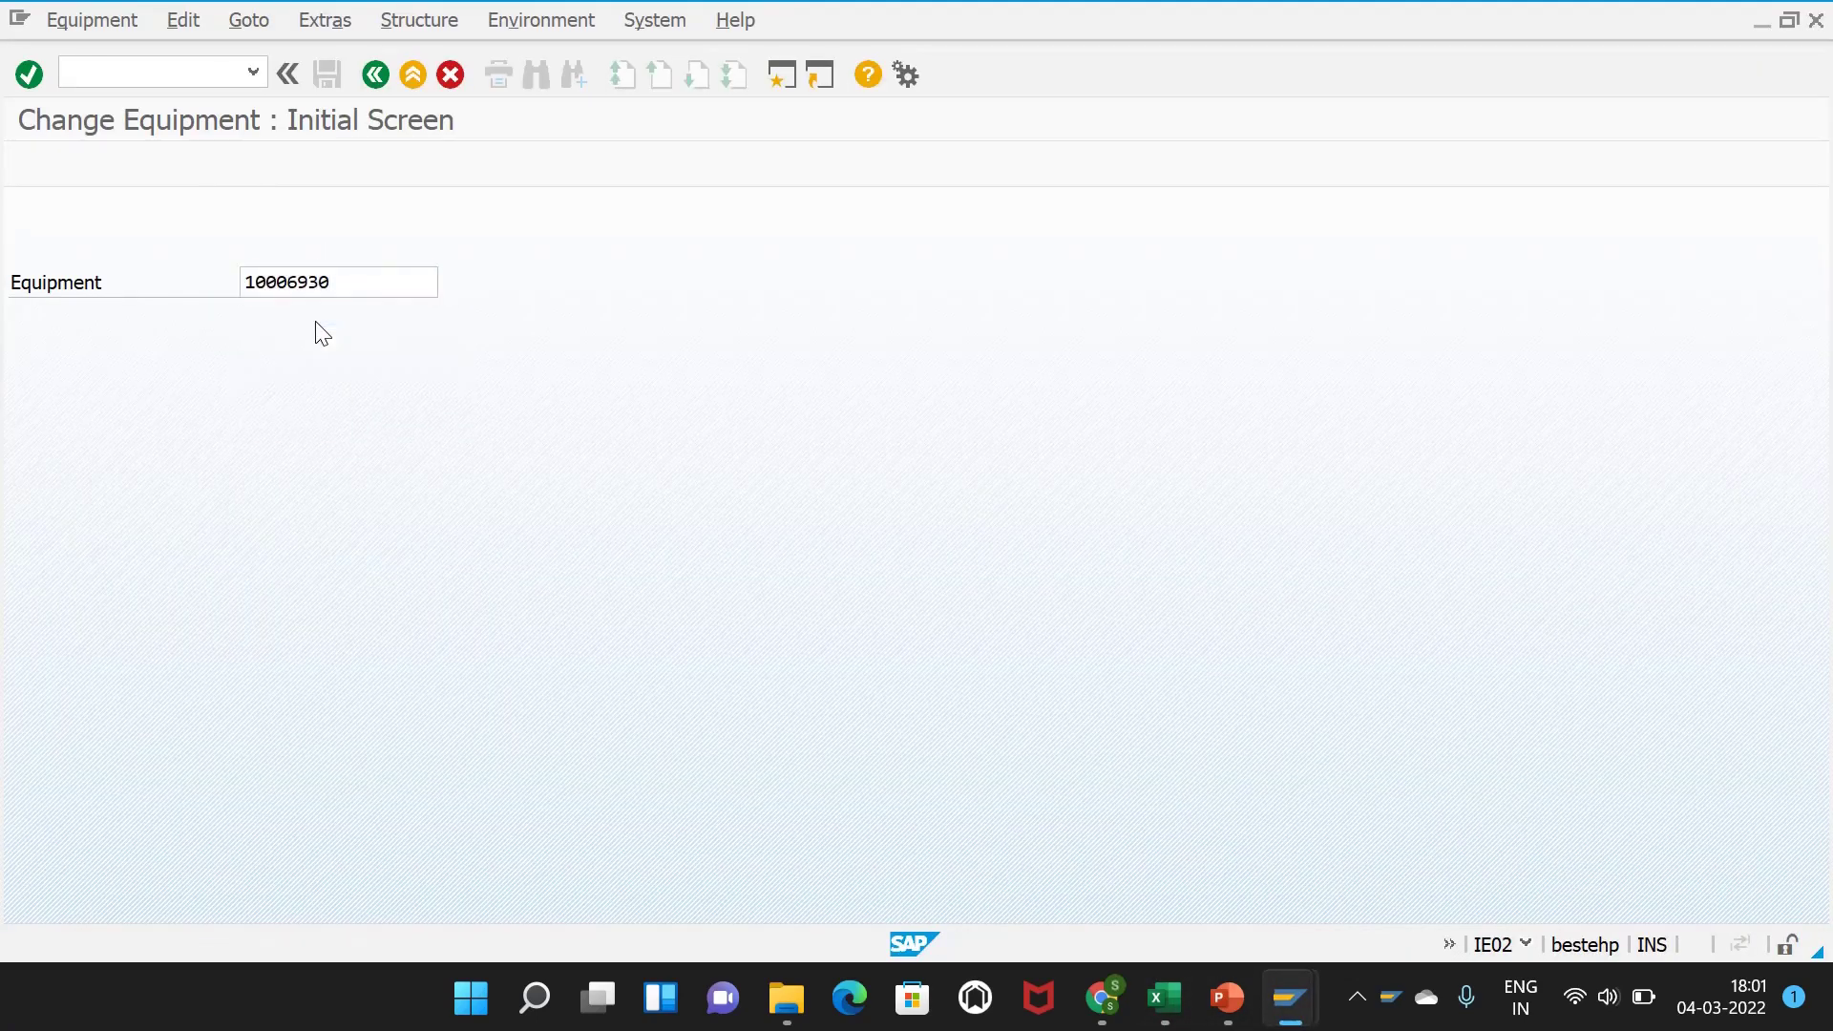
# - Examine the centrifugal pump's equipment number, location, organization and structure data in its master record
pyautogui.moveTo(341, 246); pyautogui.dragTo(237, 216)
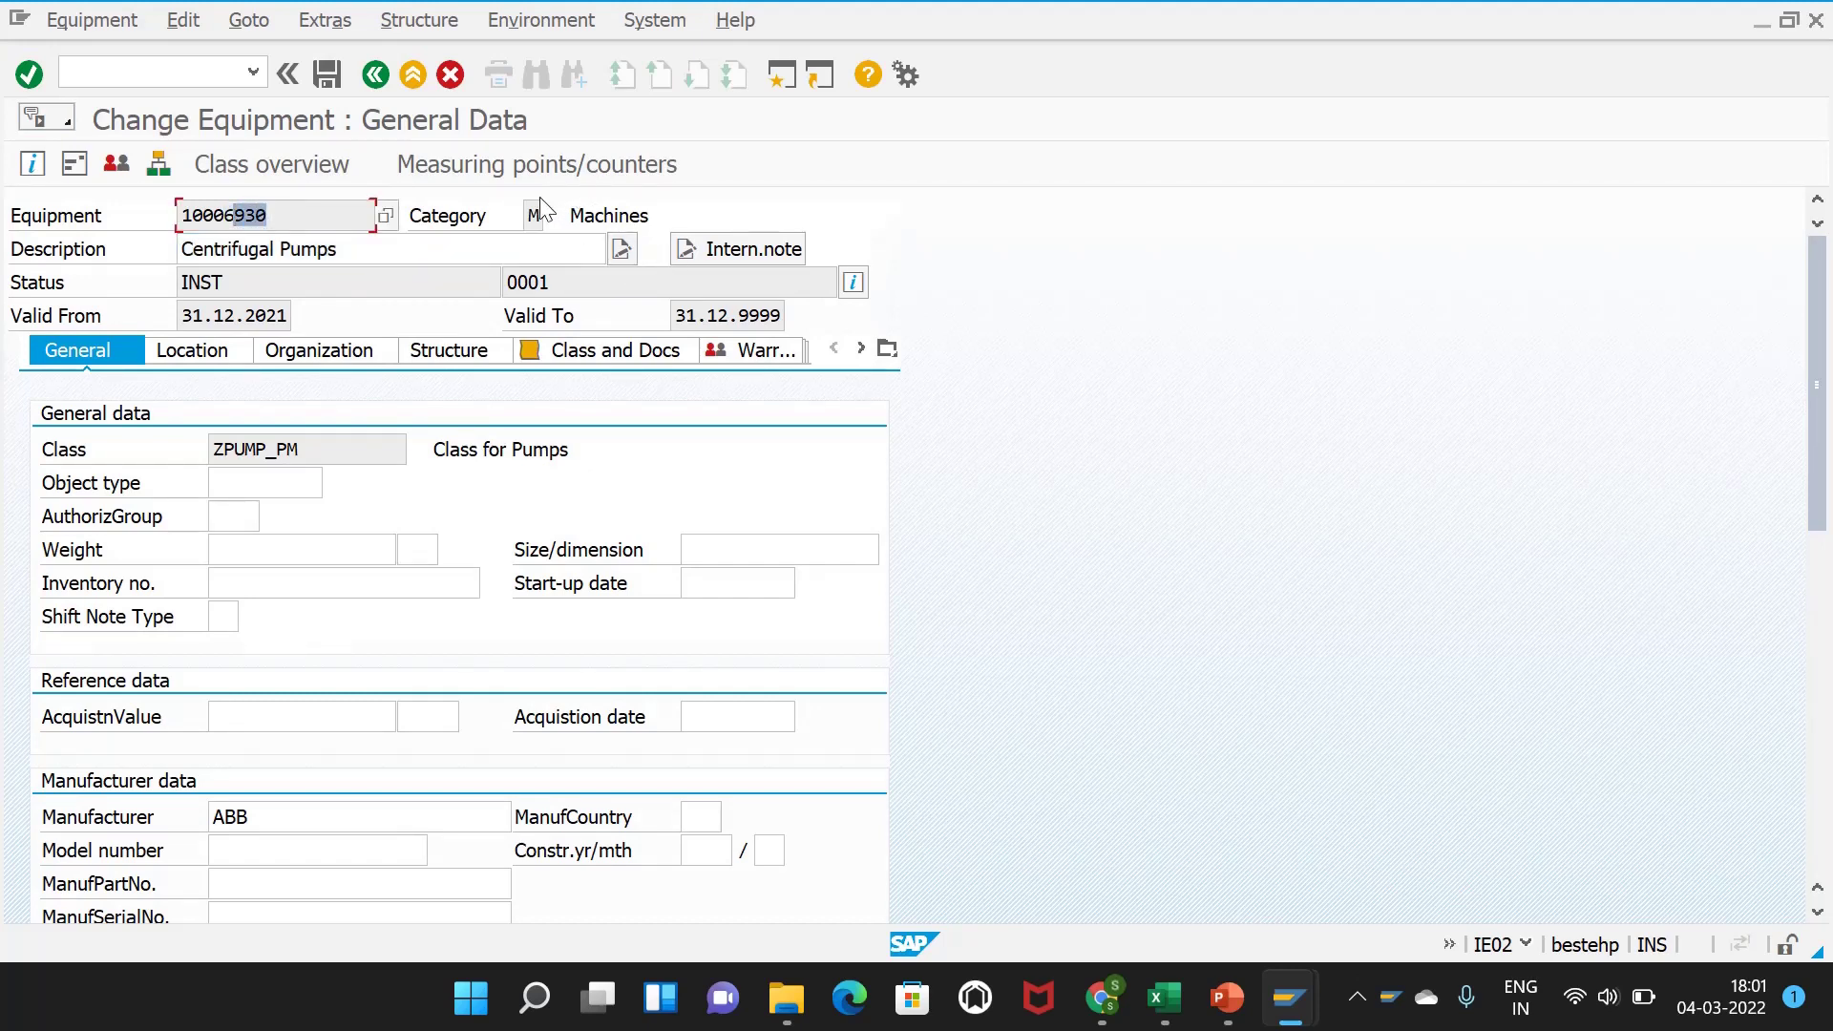
pyautogui.click(215, 346)
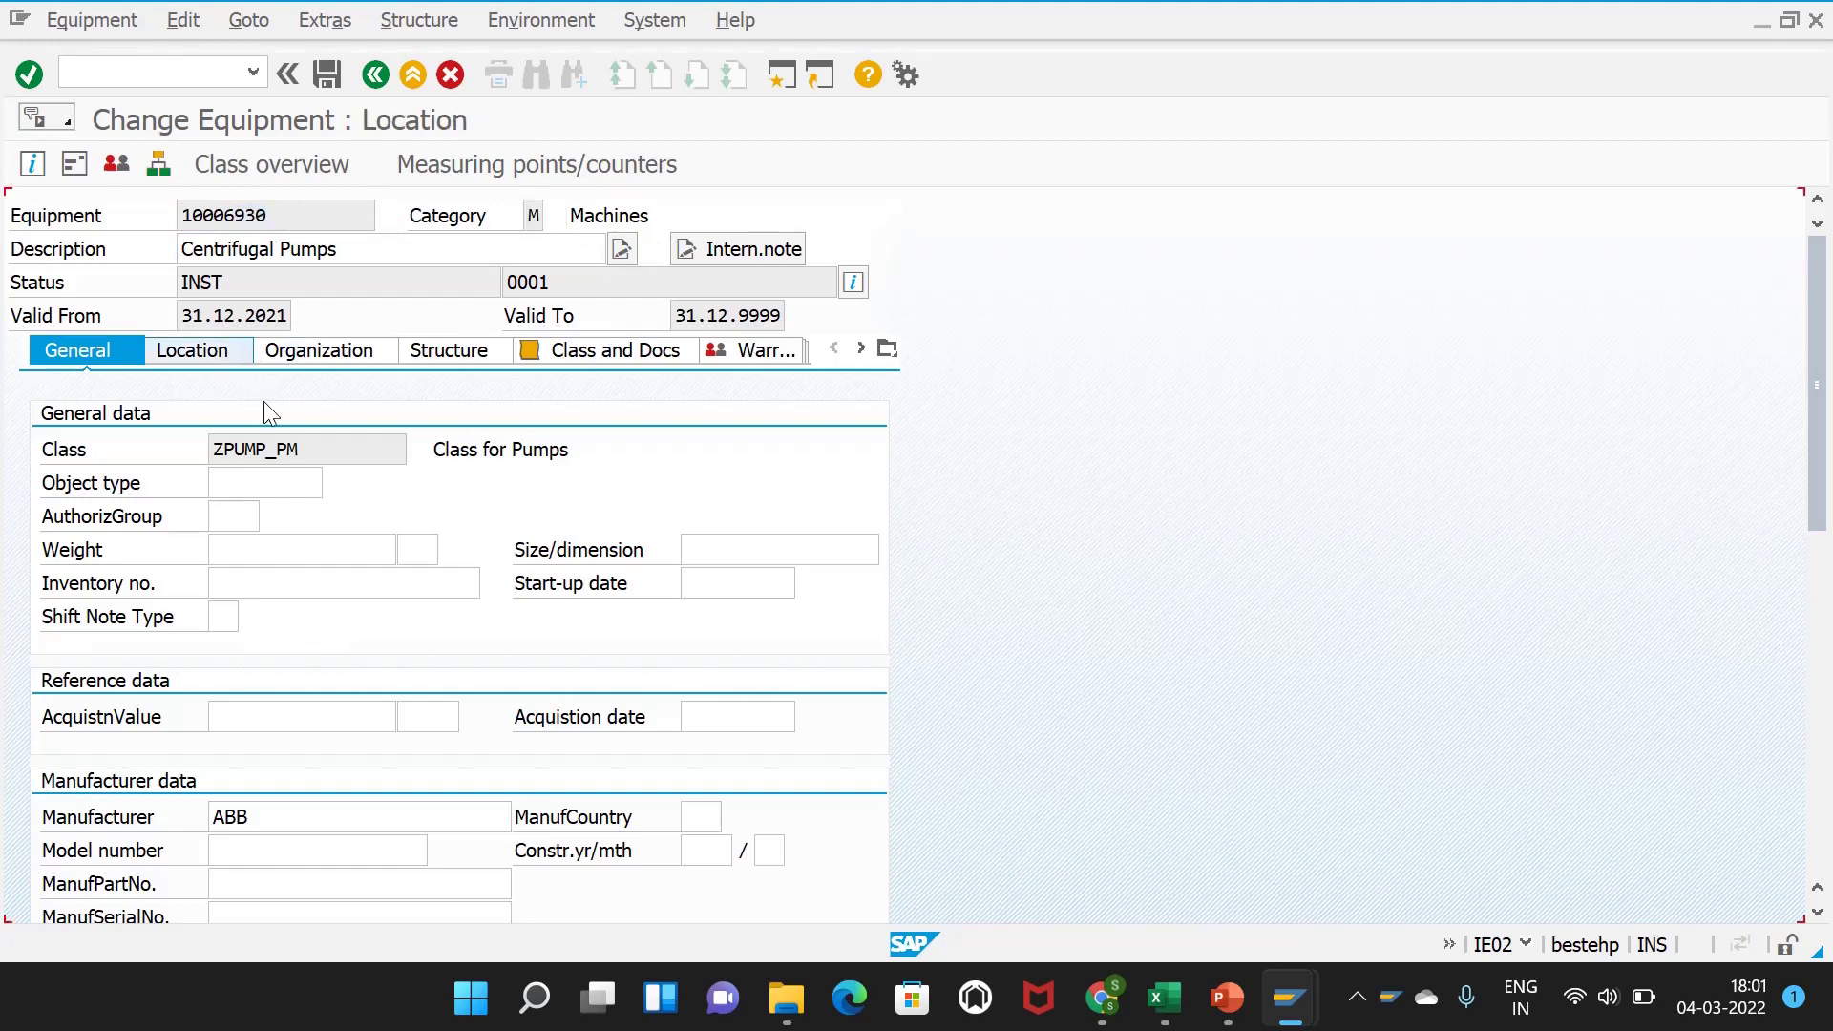
pyautogui.click(329, 354)
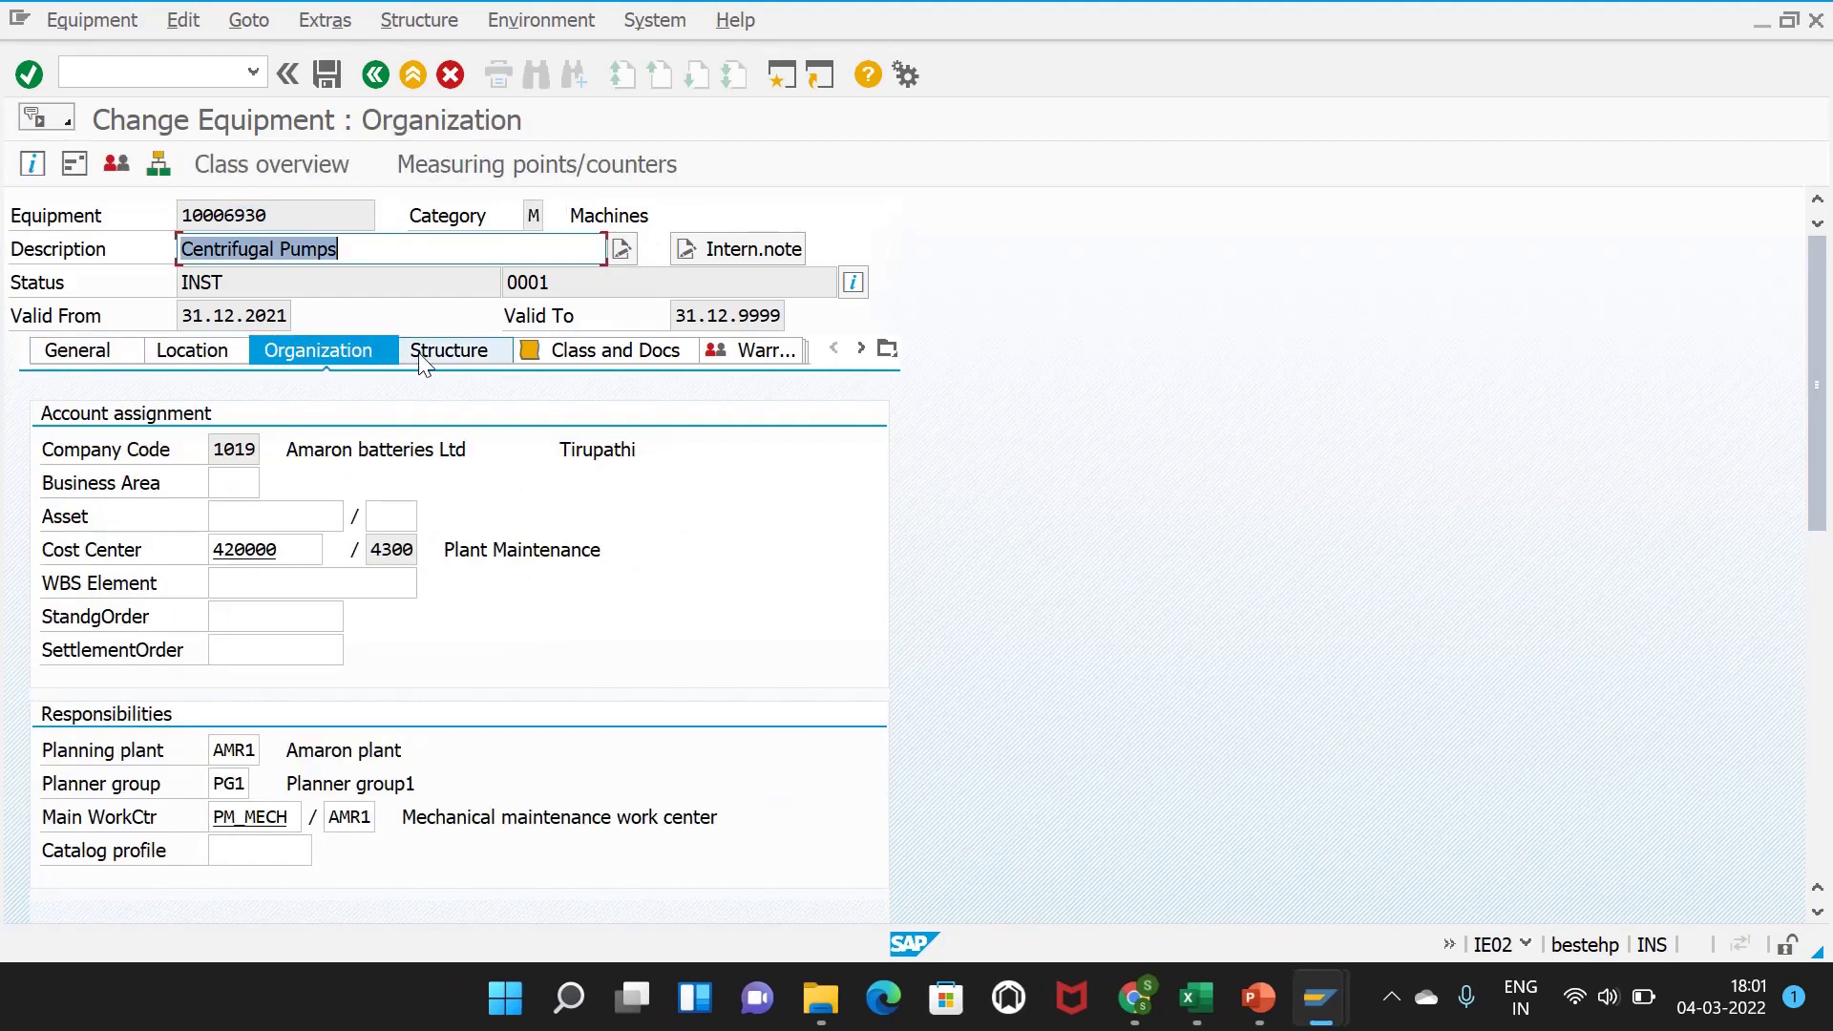
pyautogui.click(423, 361)
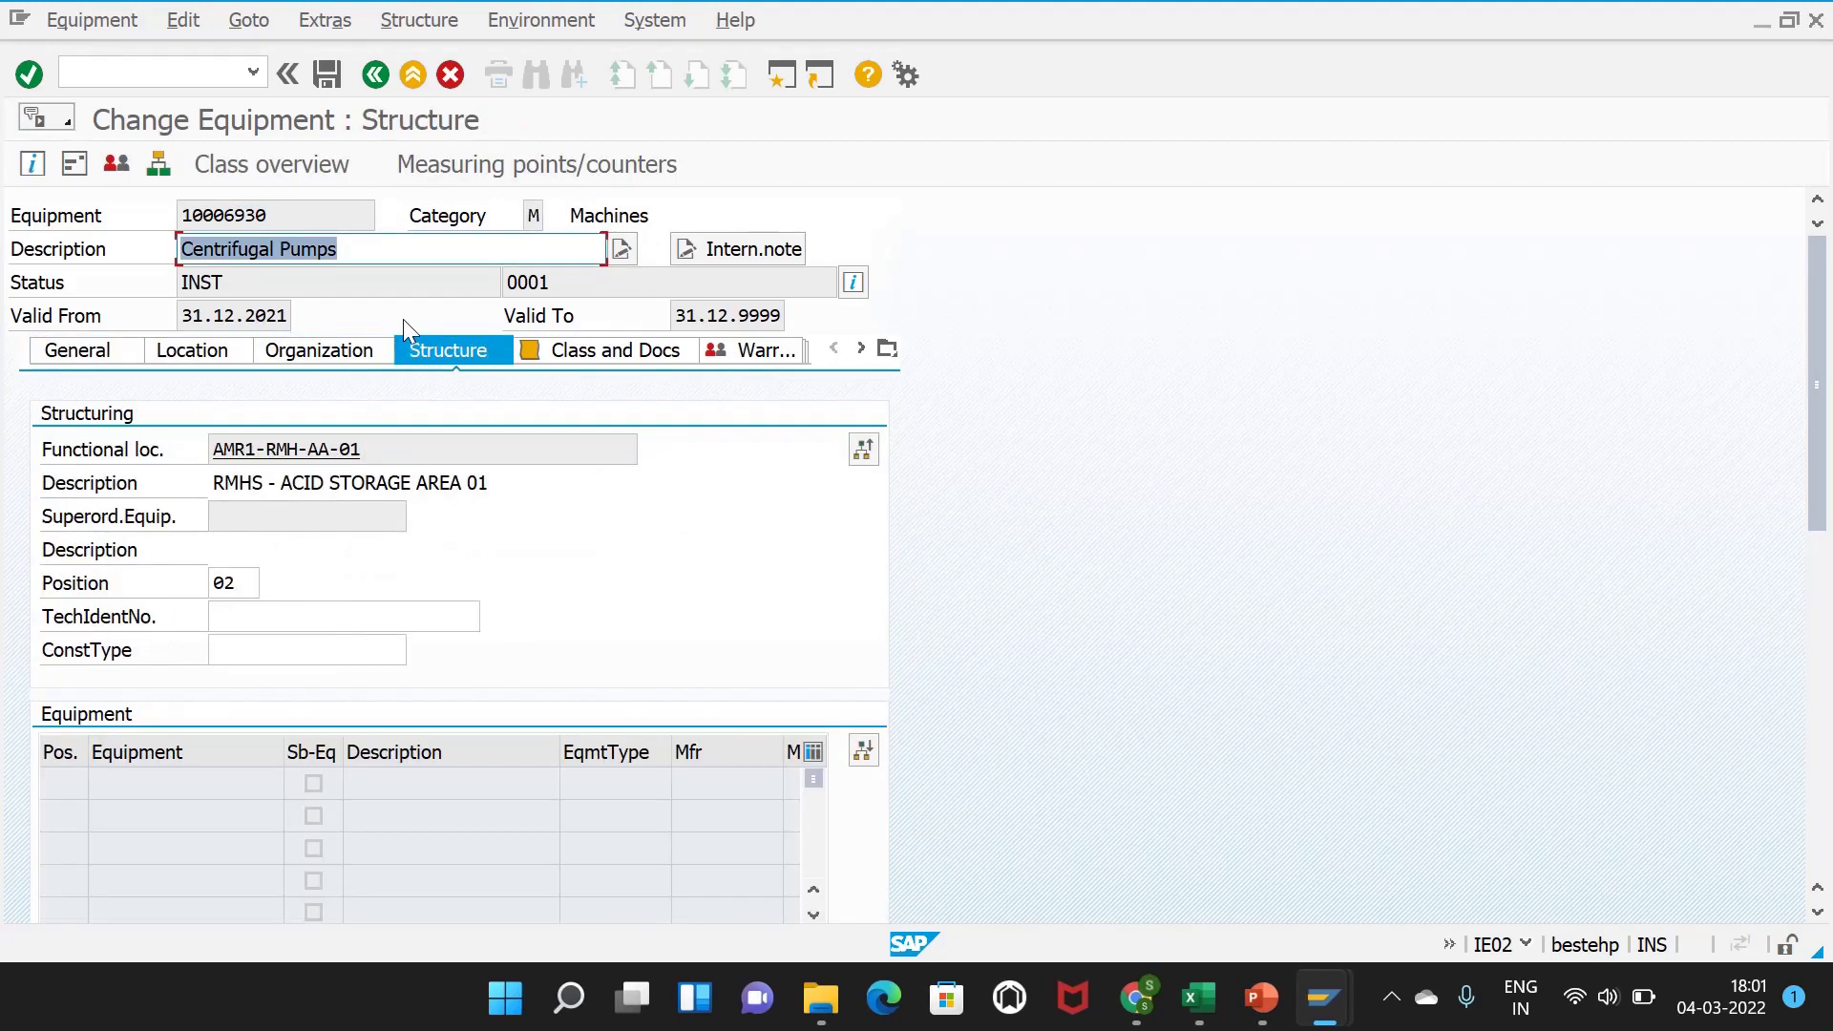
# - Start the Create Equipment transaction IE01 in place of the open pump record
pyautogui.click(206, 73)
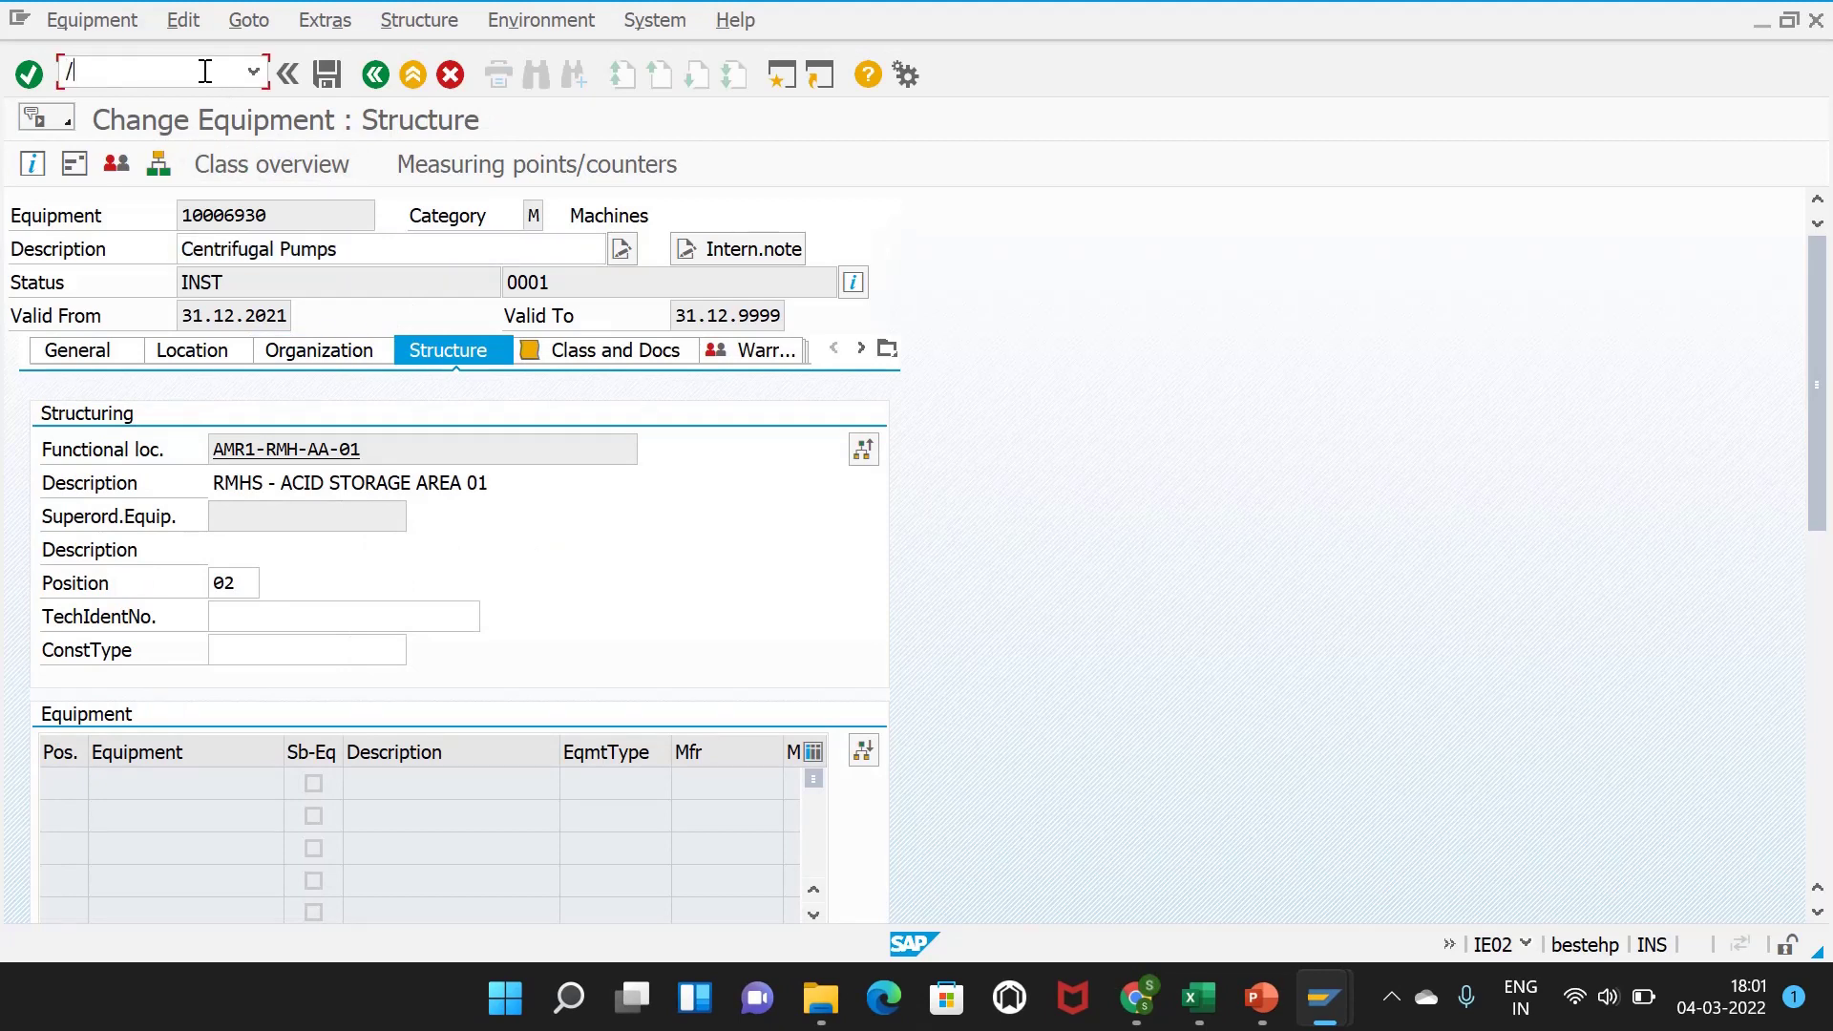
pyautogui.write('/NIE01')
pyautogui.press('Return')
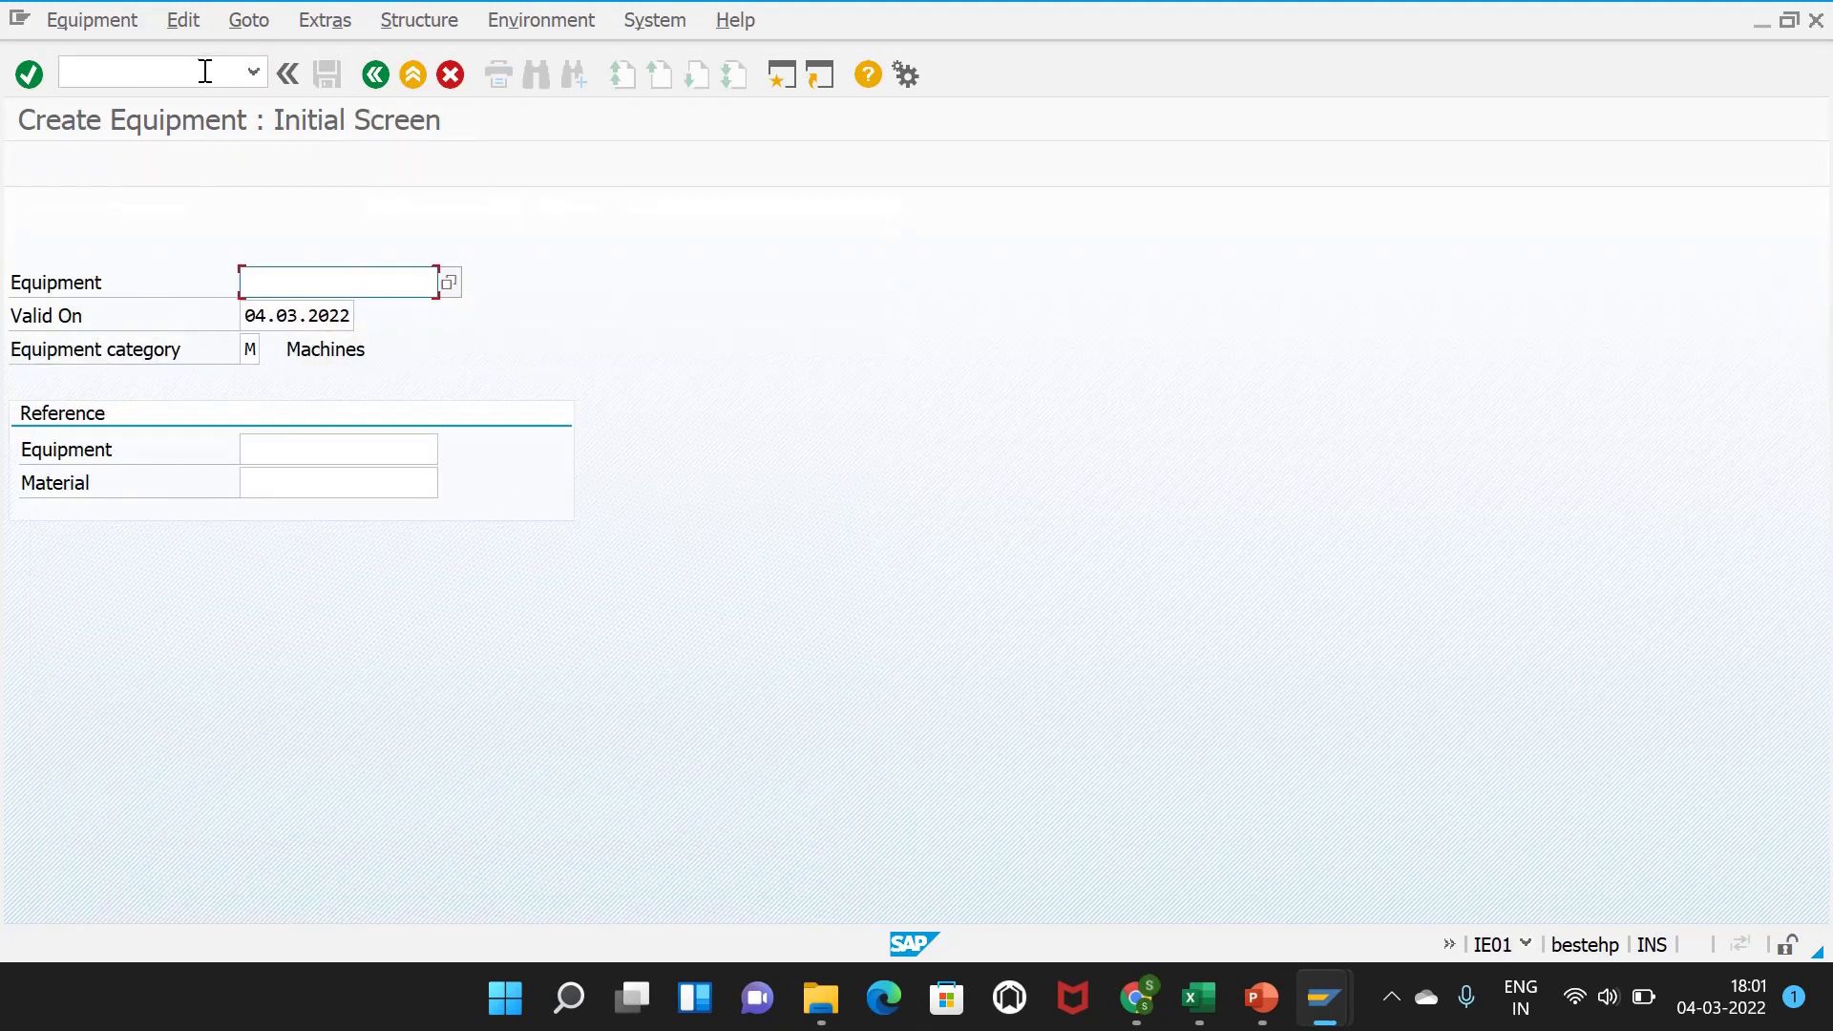
# - Set the new equipment's category to P, Production resources/tools, and continue to its general data
pyautogui.click(266, 353)
pyautogui.click(270, 351)
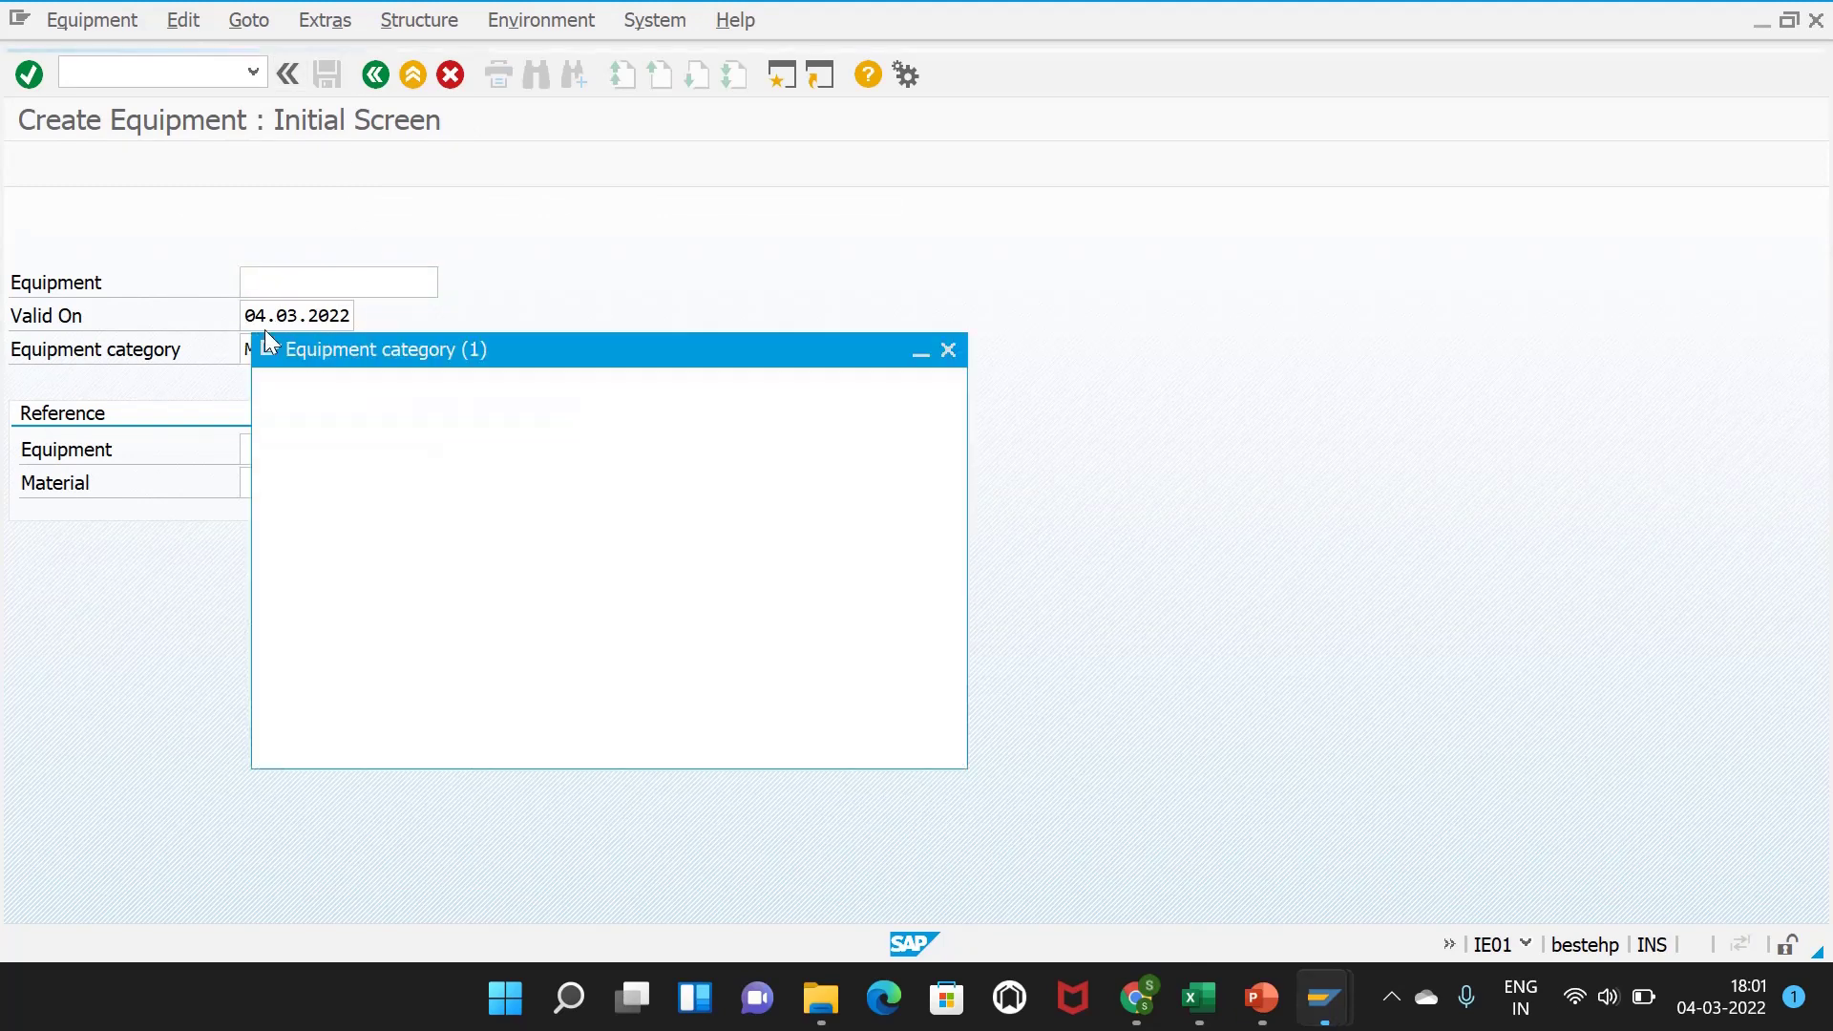
pyautogui.scroll(-1, 330, 397)
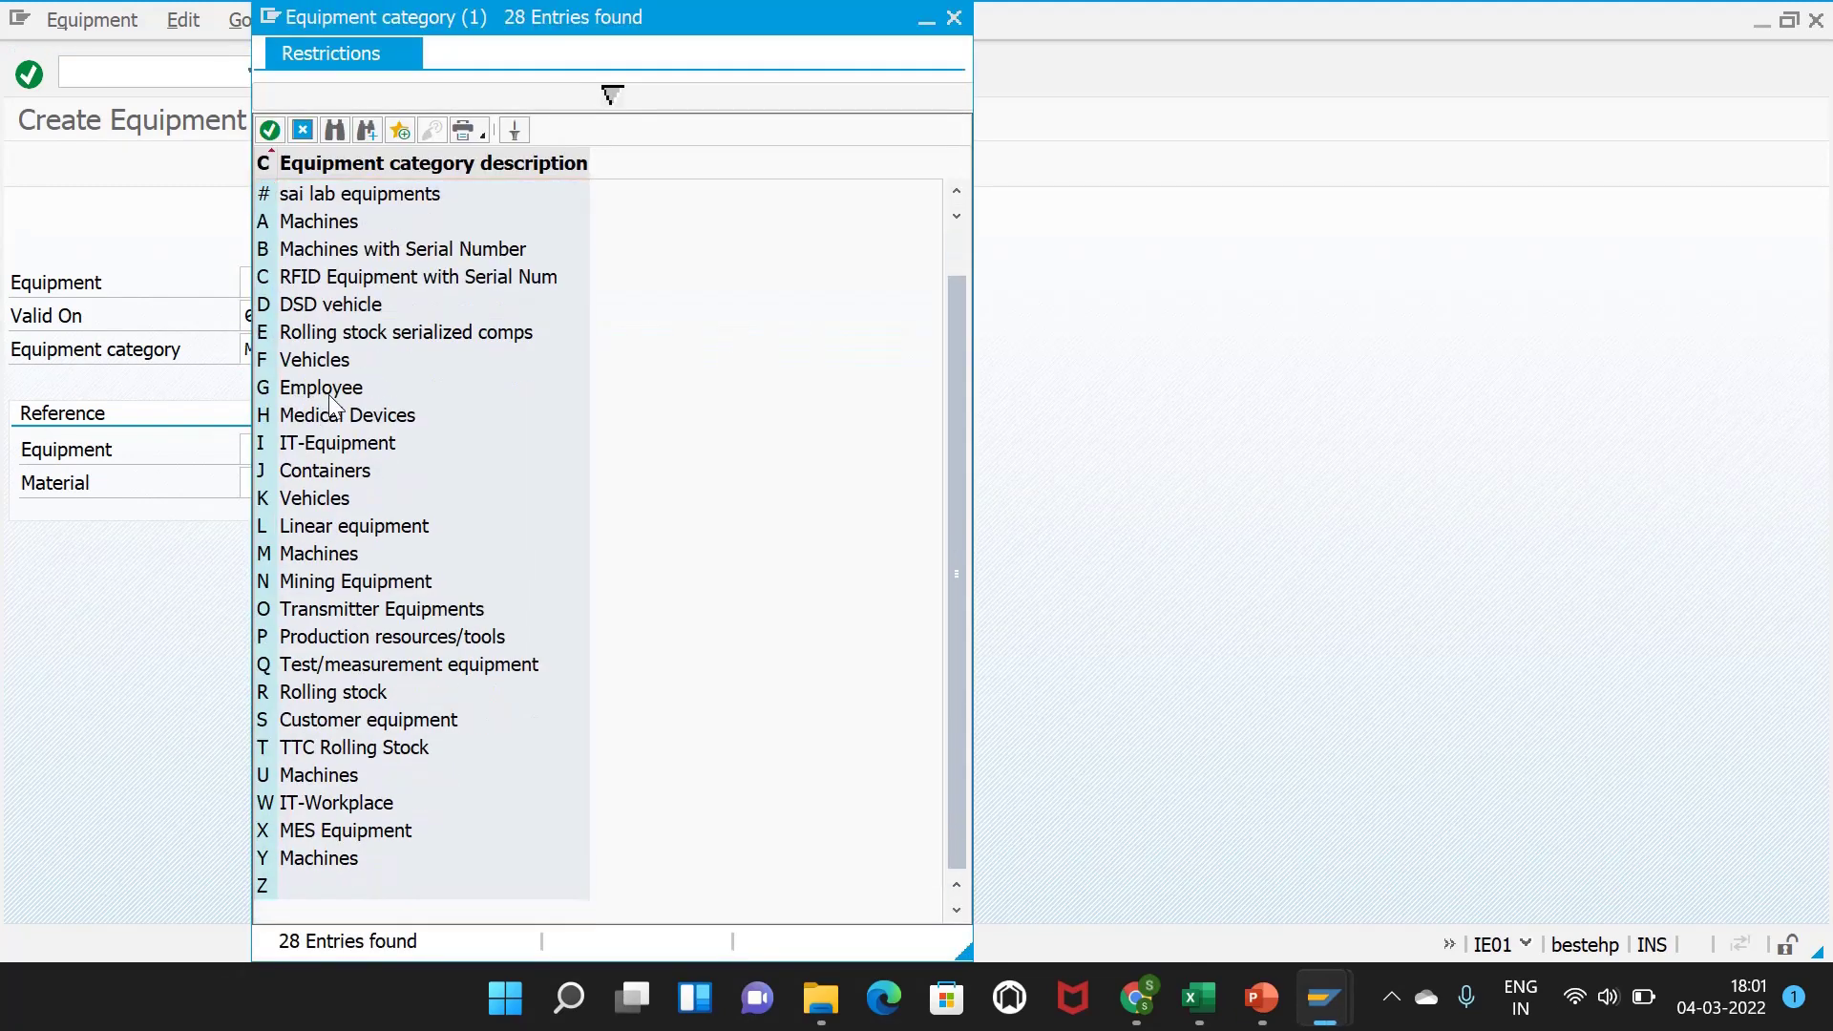
pyautogui.doubleClick(357, 634)
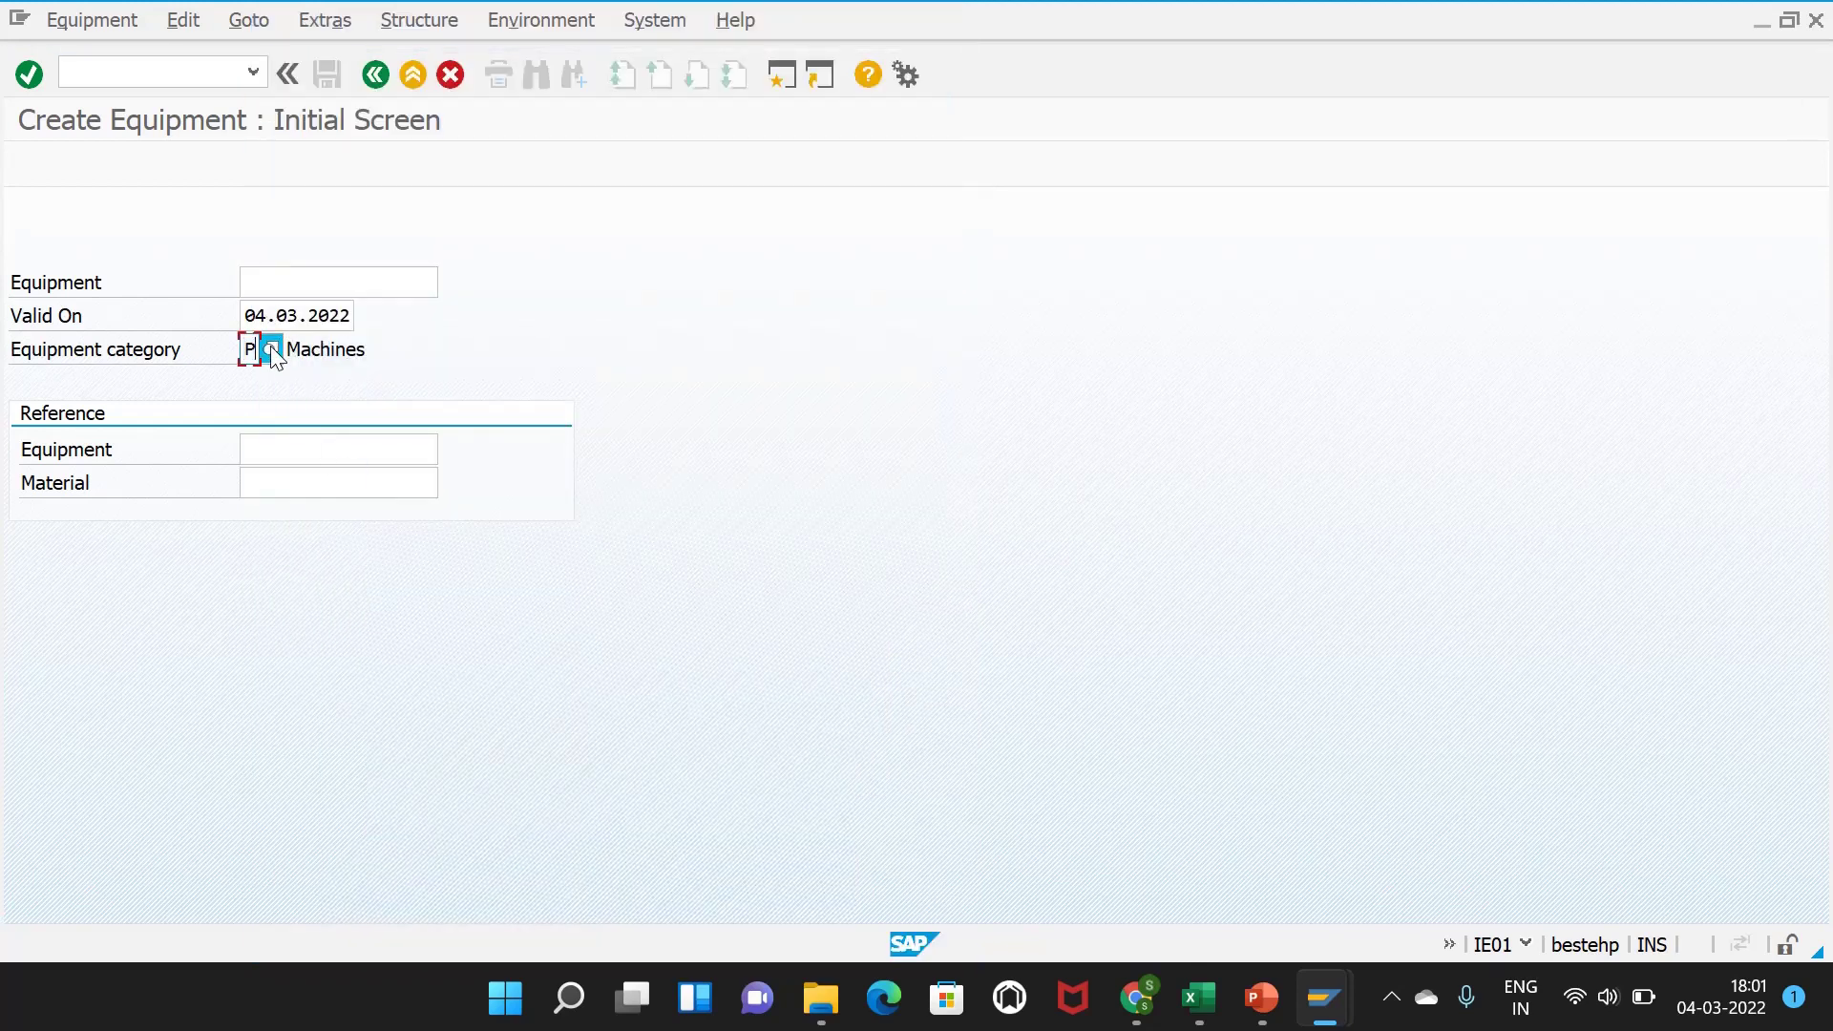
pyautogui.click(271, 352)
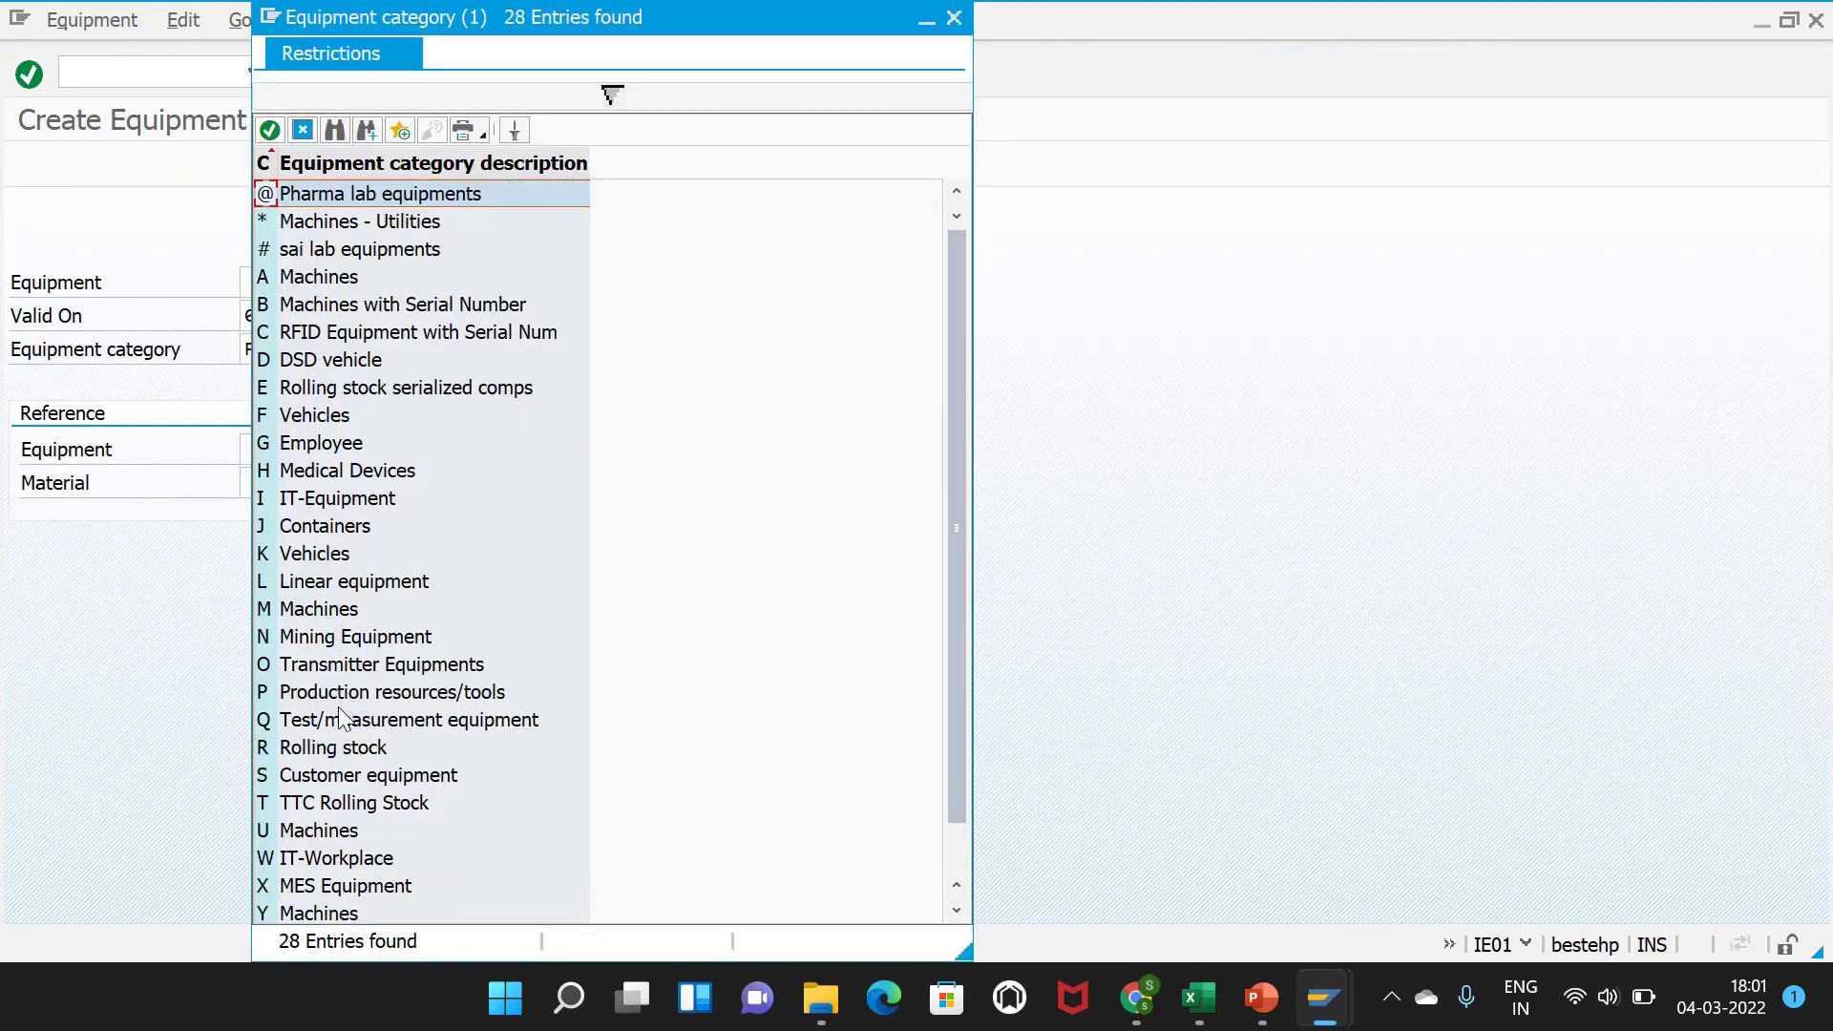
pyautogui.doubleClick(346, 693)
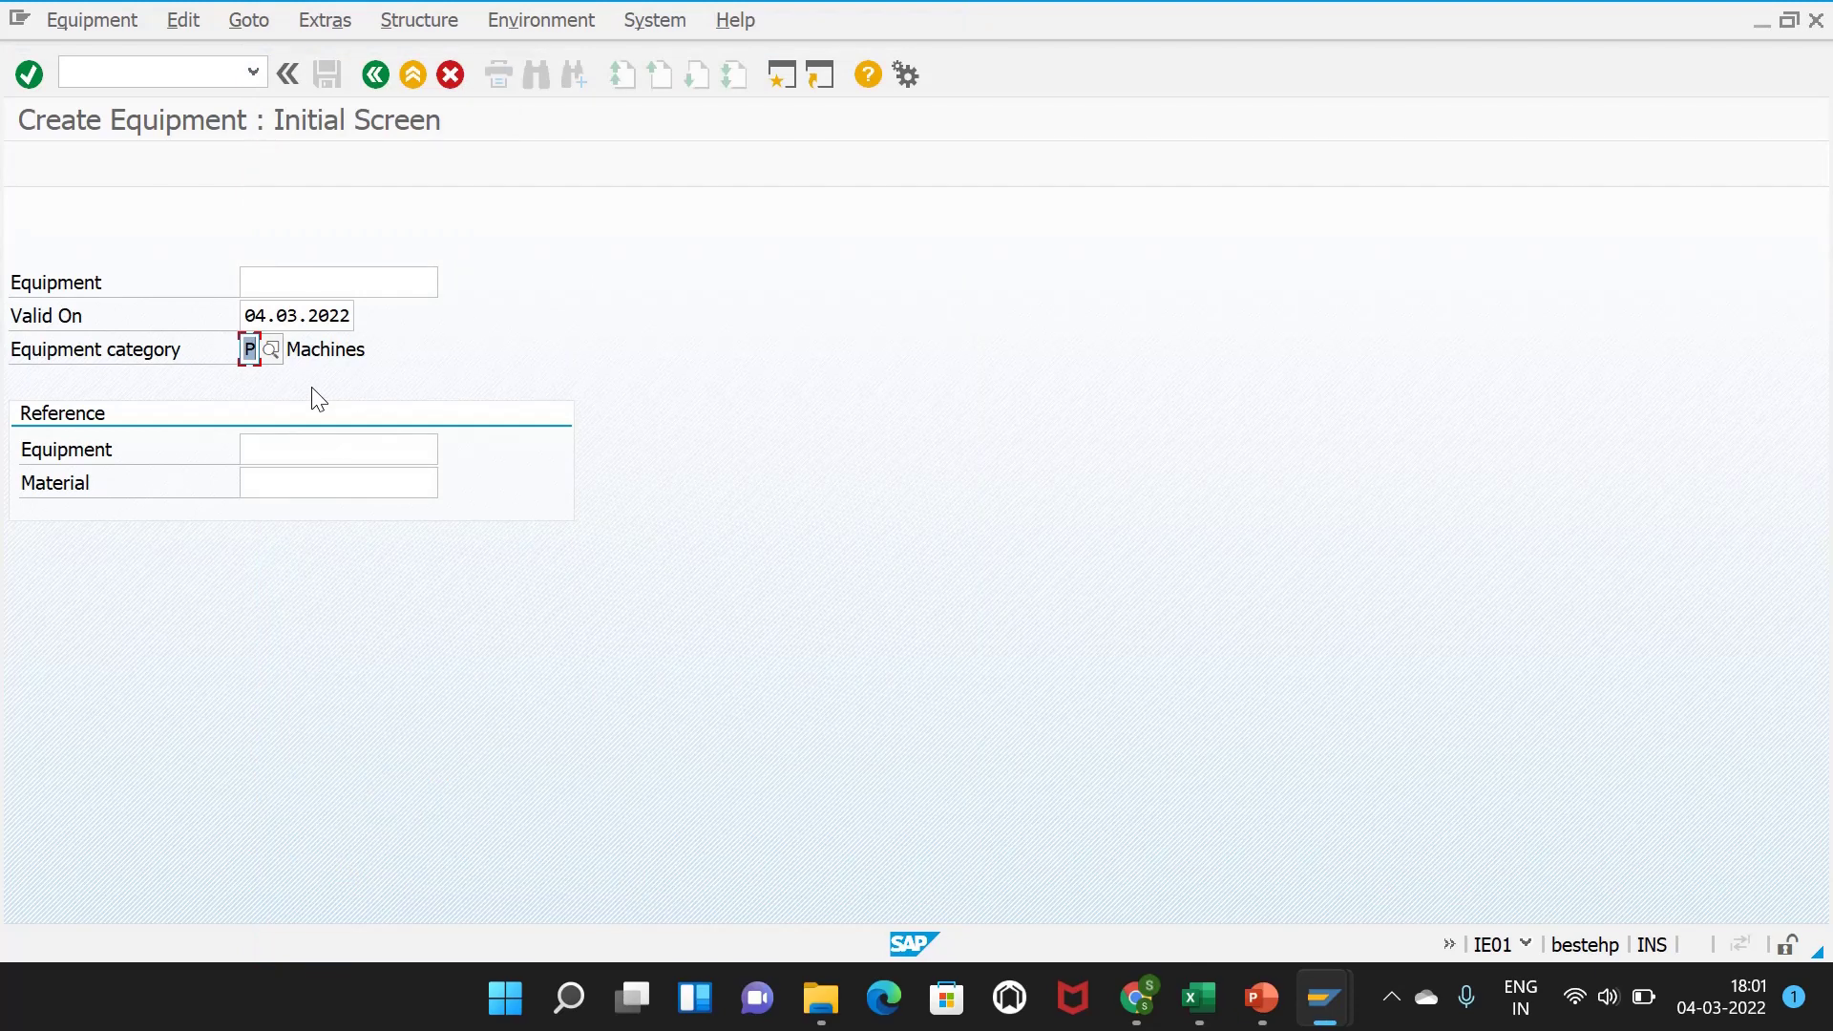
pyautogui.press('Return')
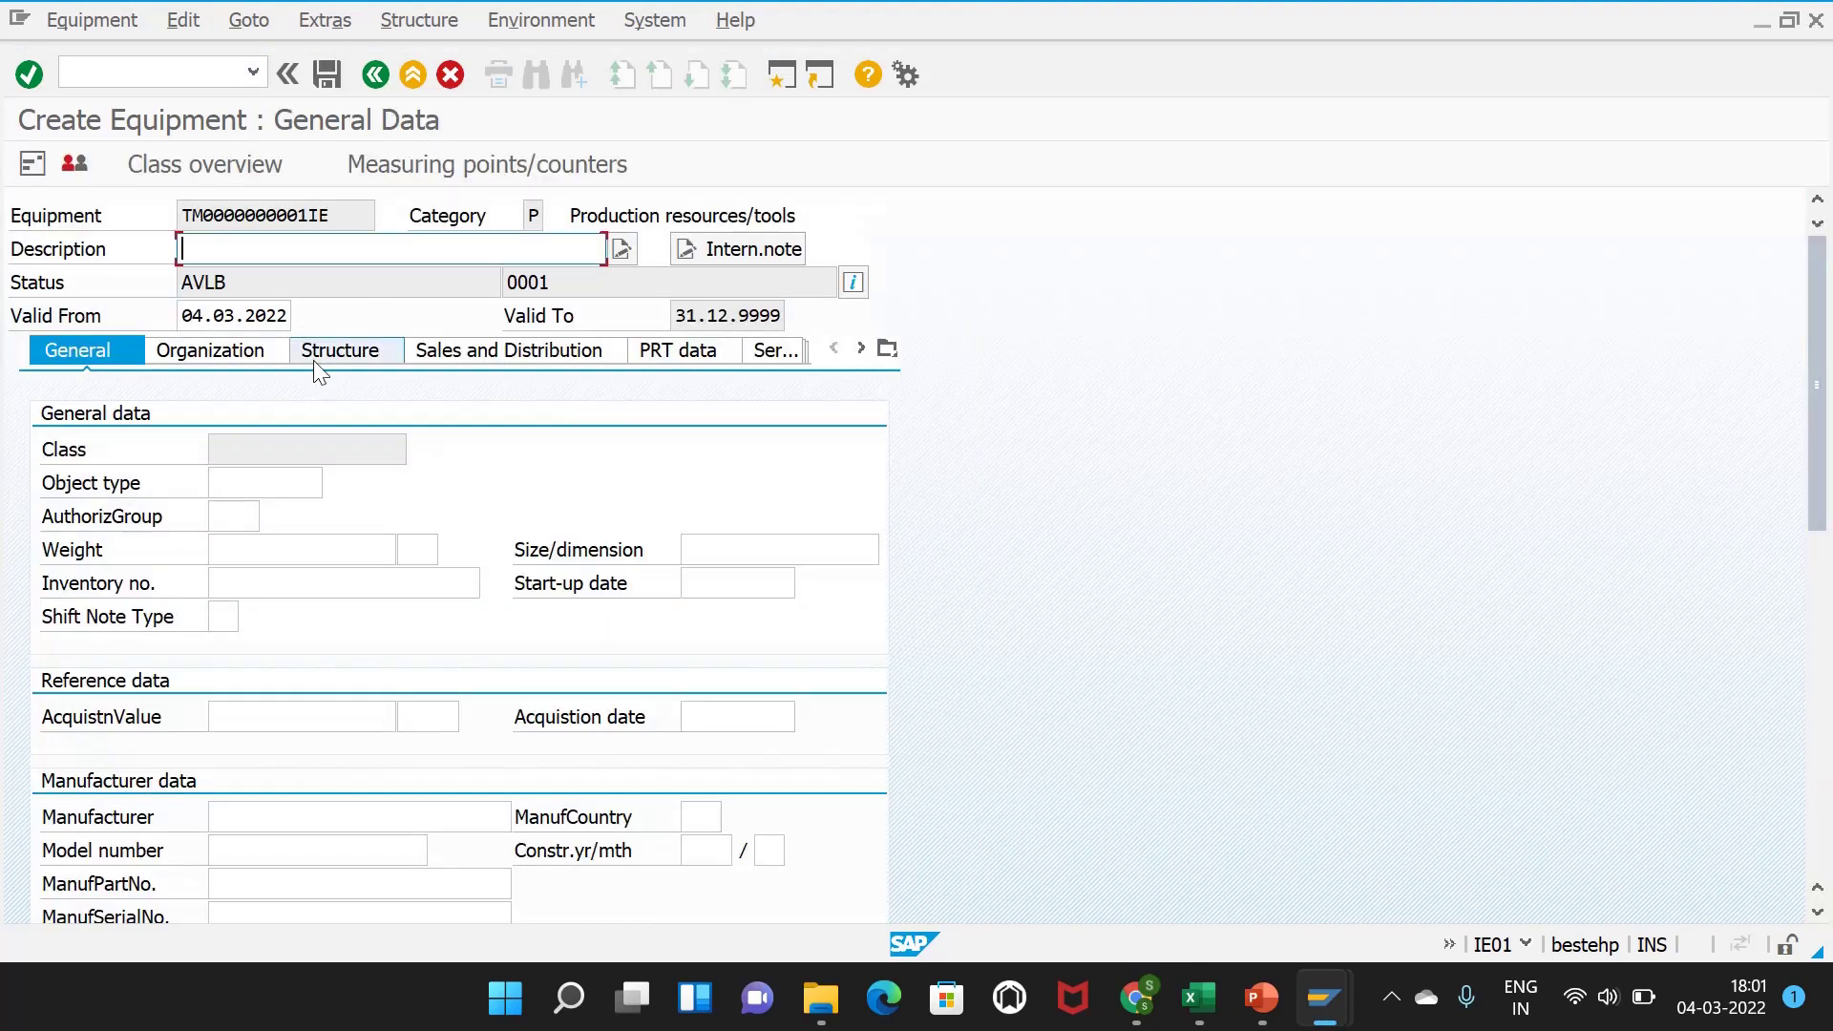
# - Enter "Lathe machine" as the description of the new equipment
pyautogui.write('L')
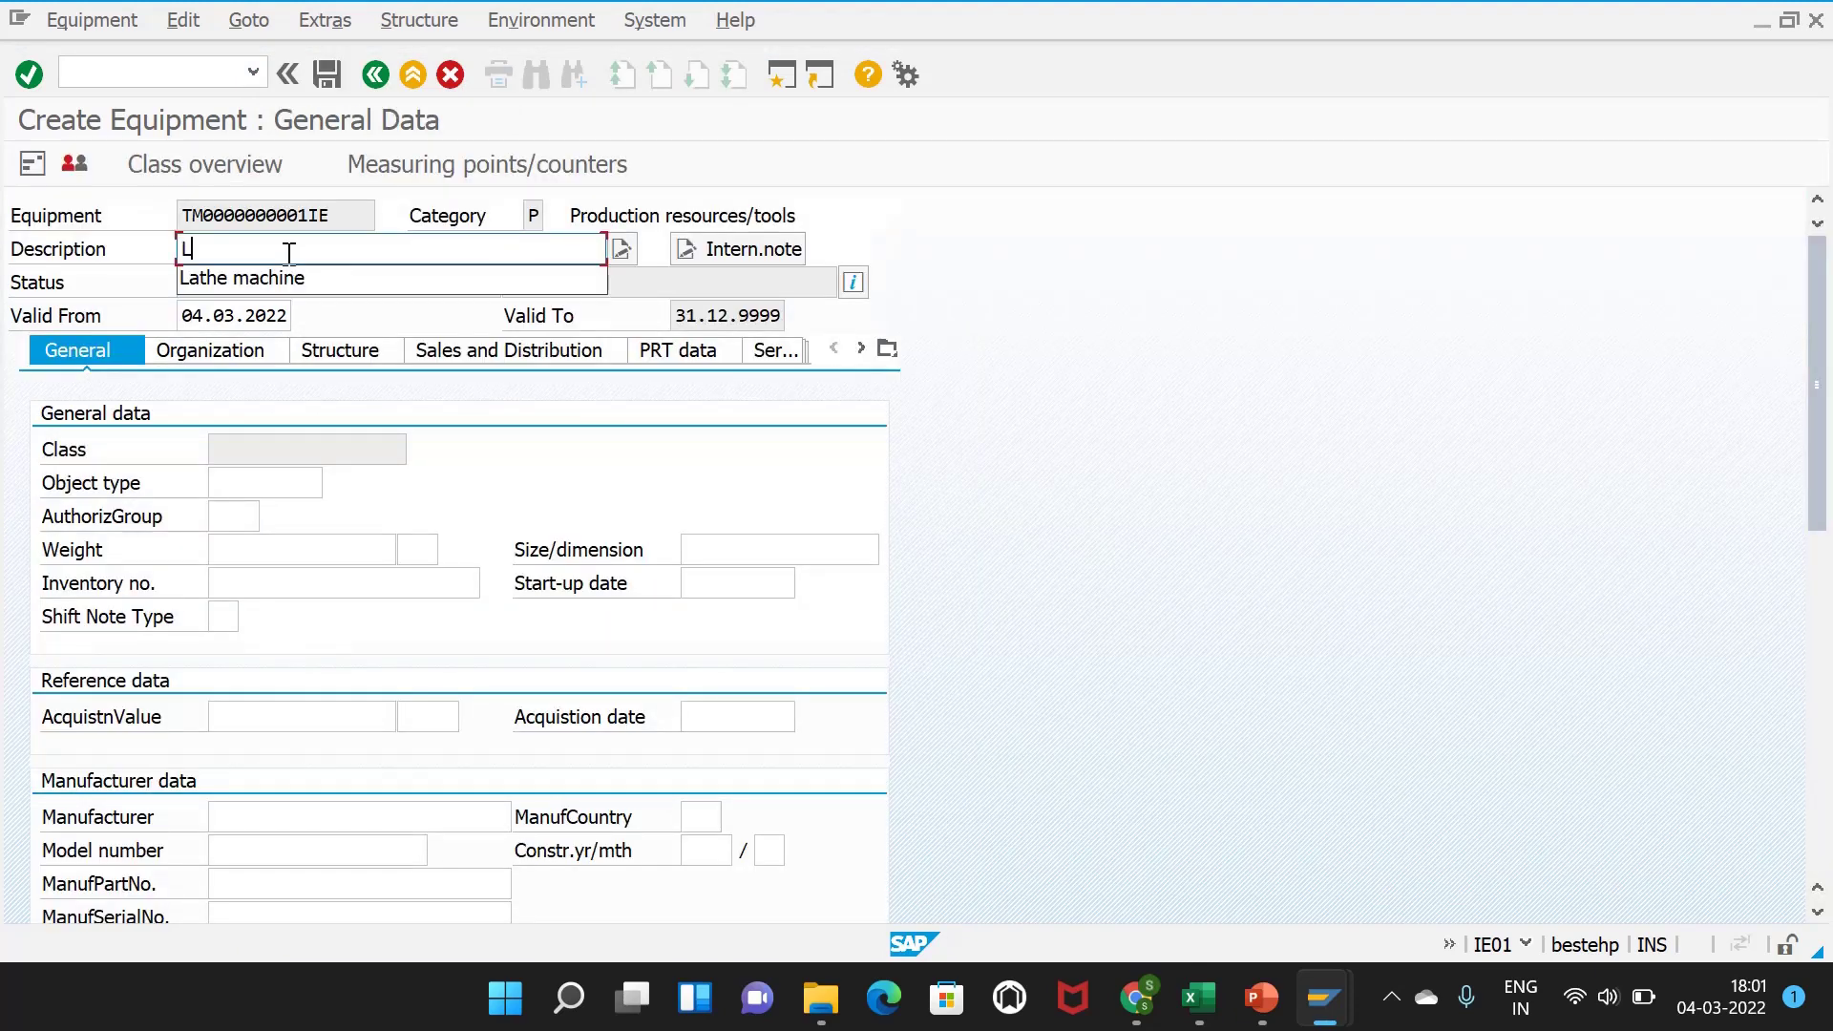
pyautogui.write('a')
pyautogui.click(289, 276)
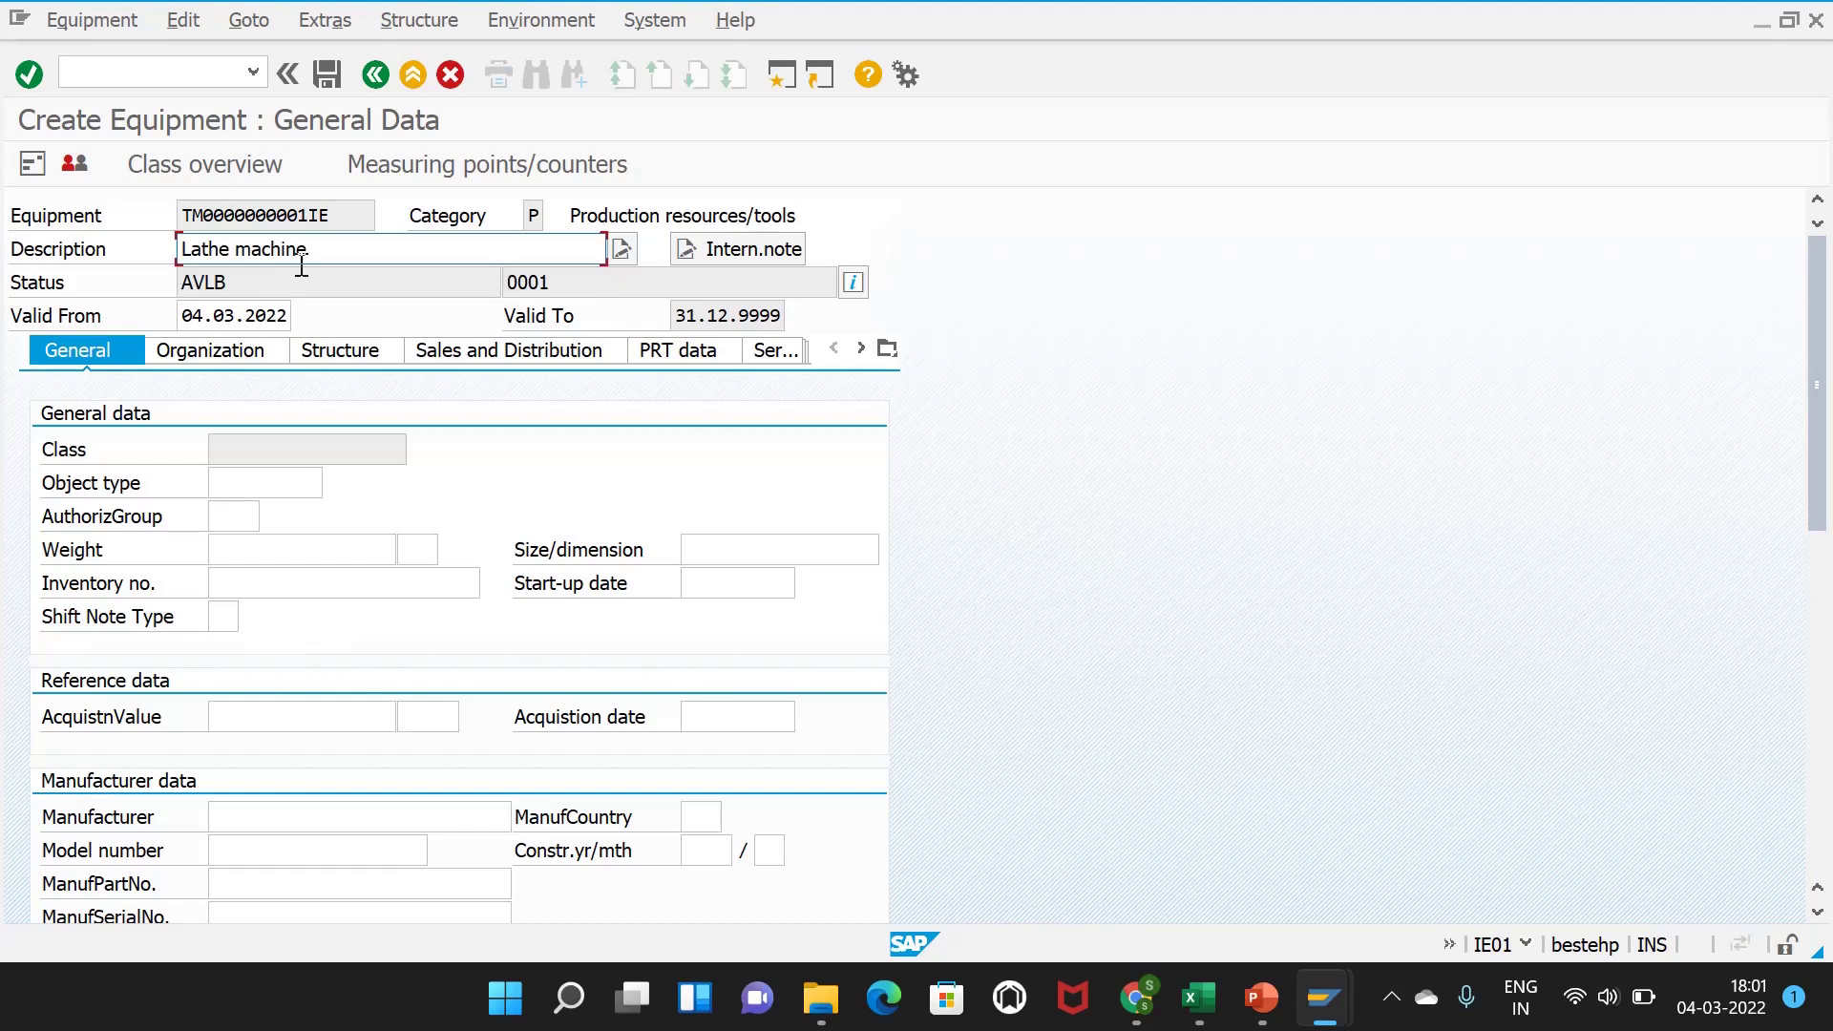
# - Set the lathe machine's object type to 011 in its general data
pyautogui.click(282, 480)
pyautogui.click(259, 506)
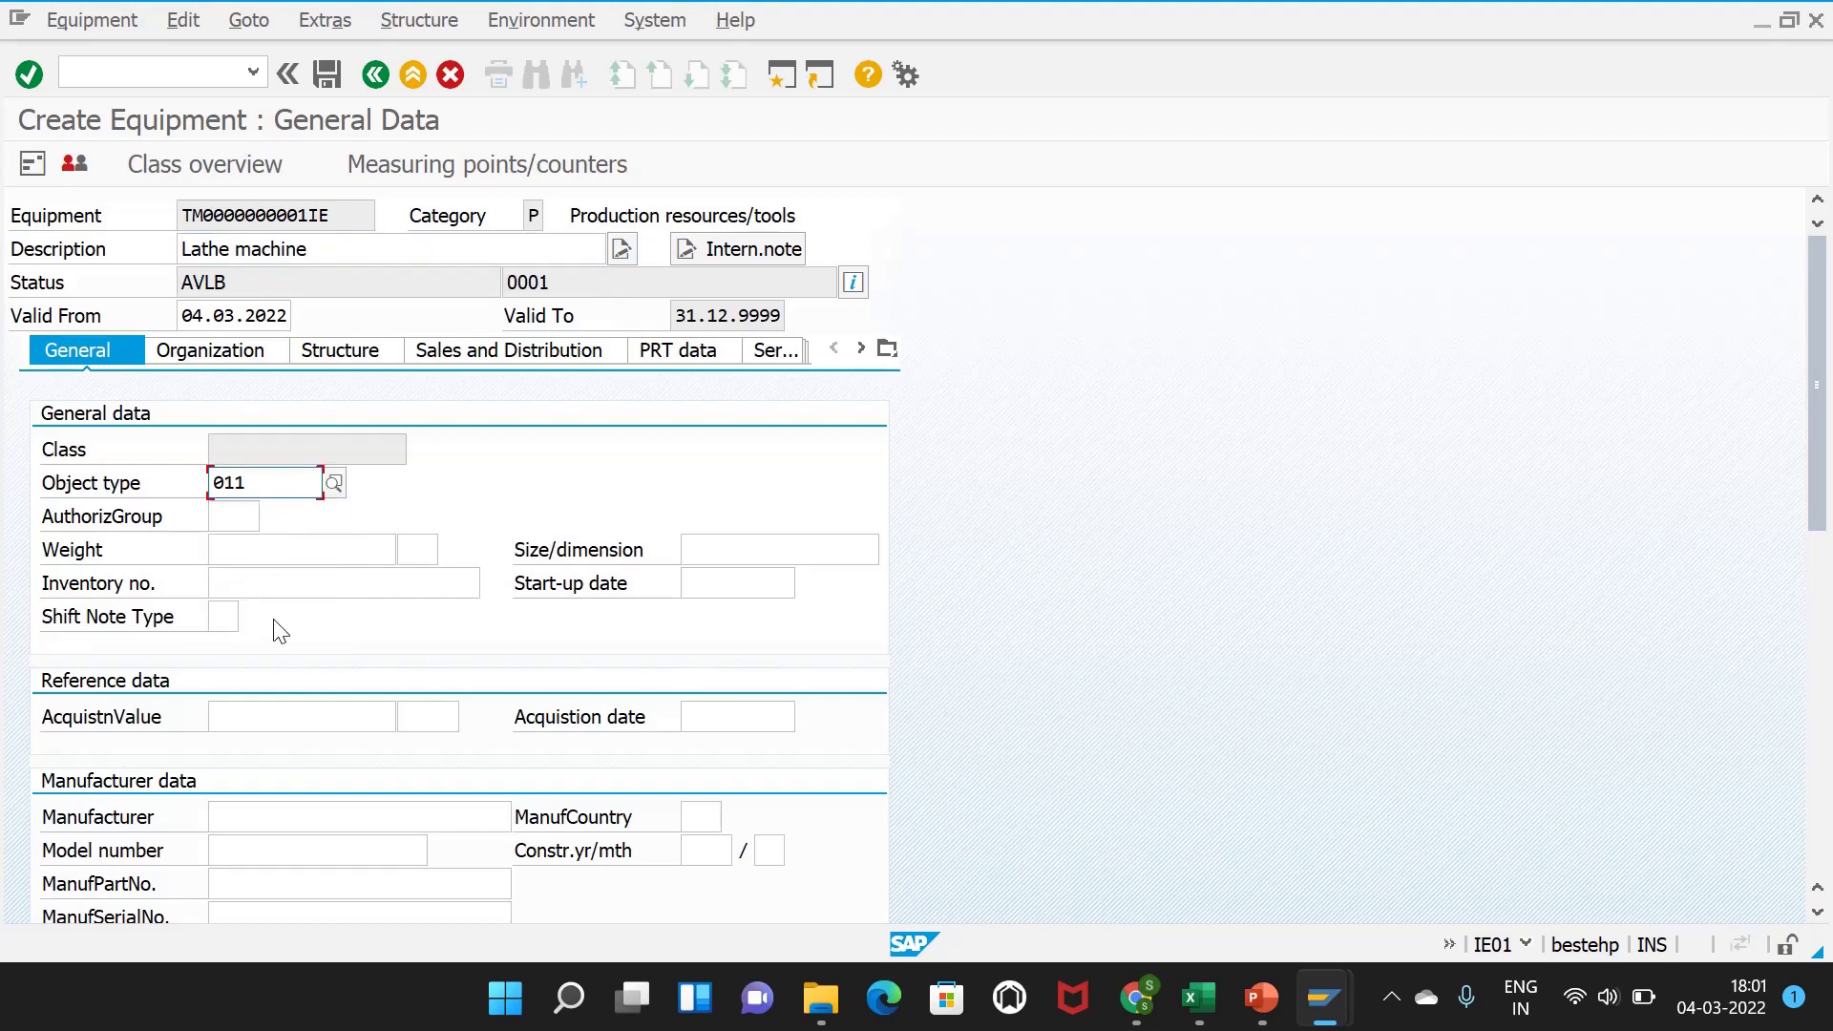
pyautogui.press('Return')
# - Assign the equipment to company code 1019 and cost center 420000 in its organization data
pyautogui.click(246, 351)
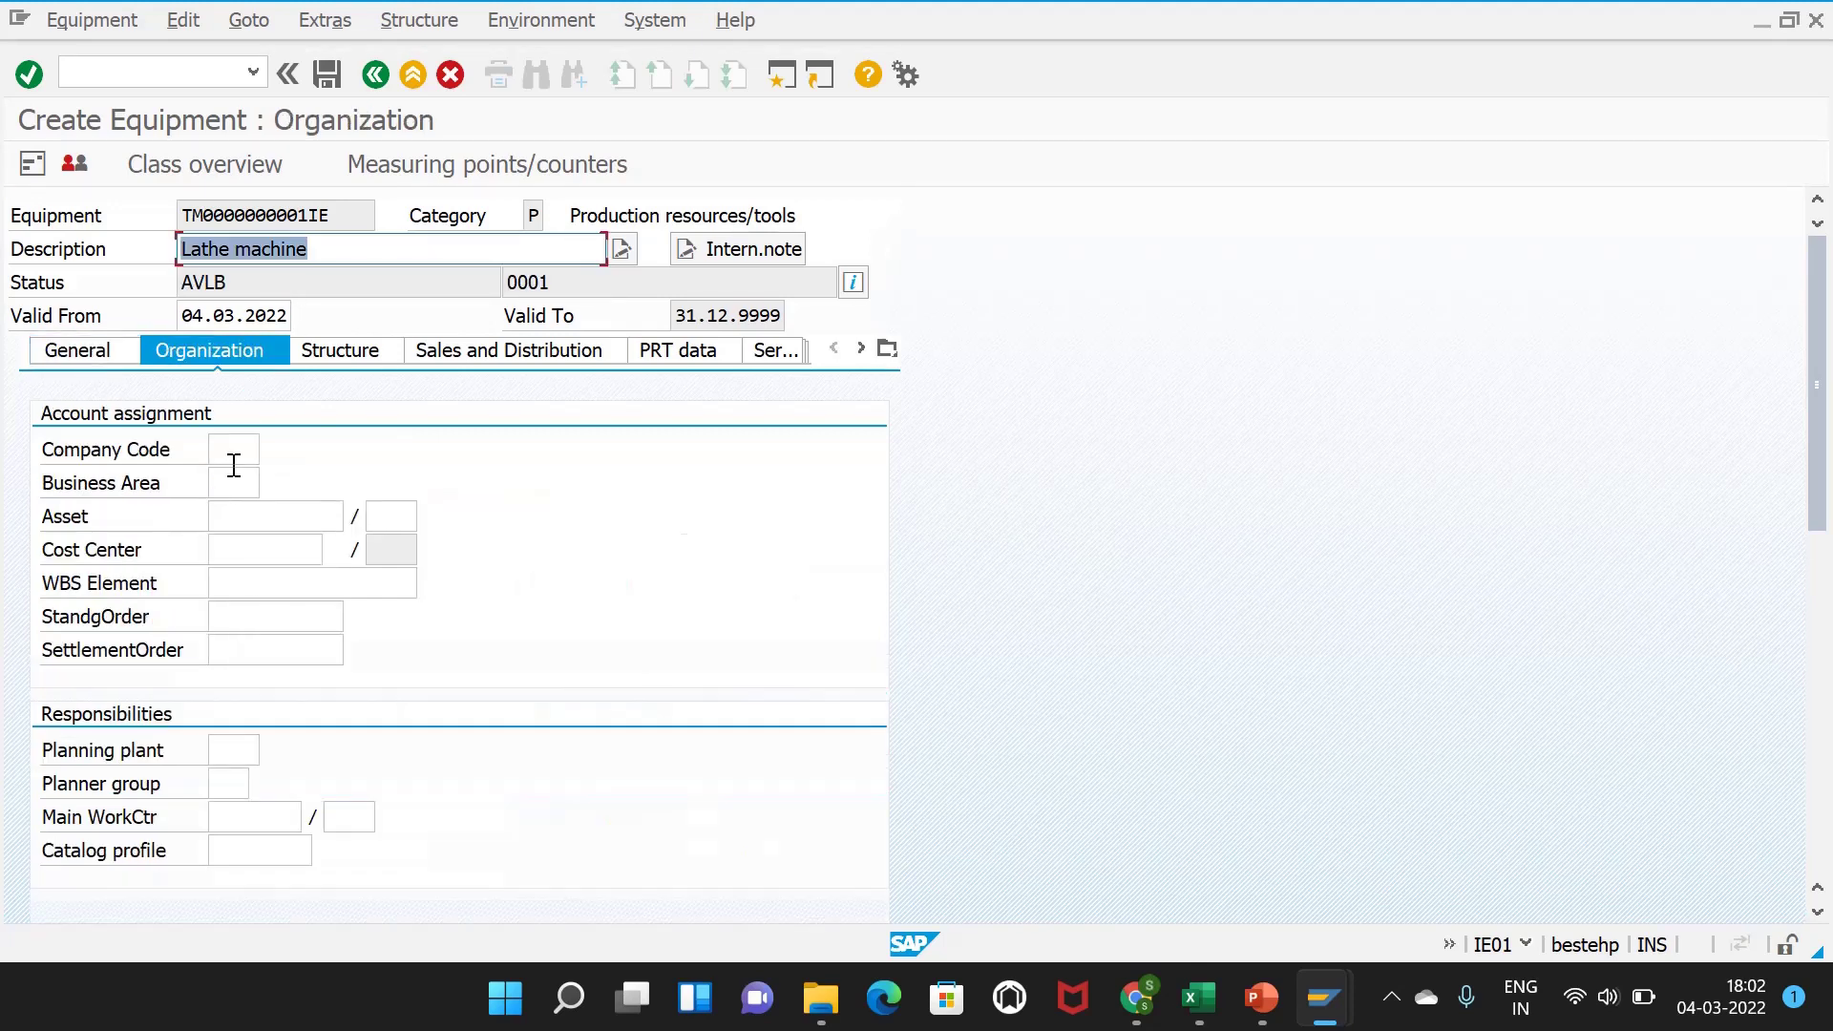
pyautogui.click(231, 449)
pyautogui.click(234, 474)
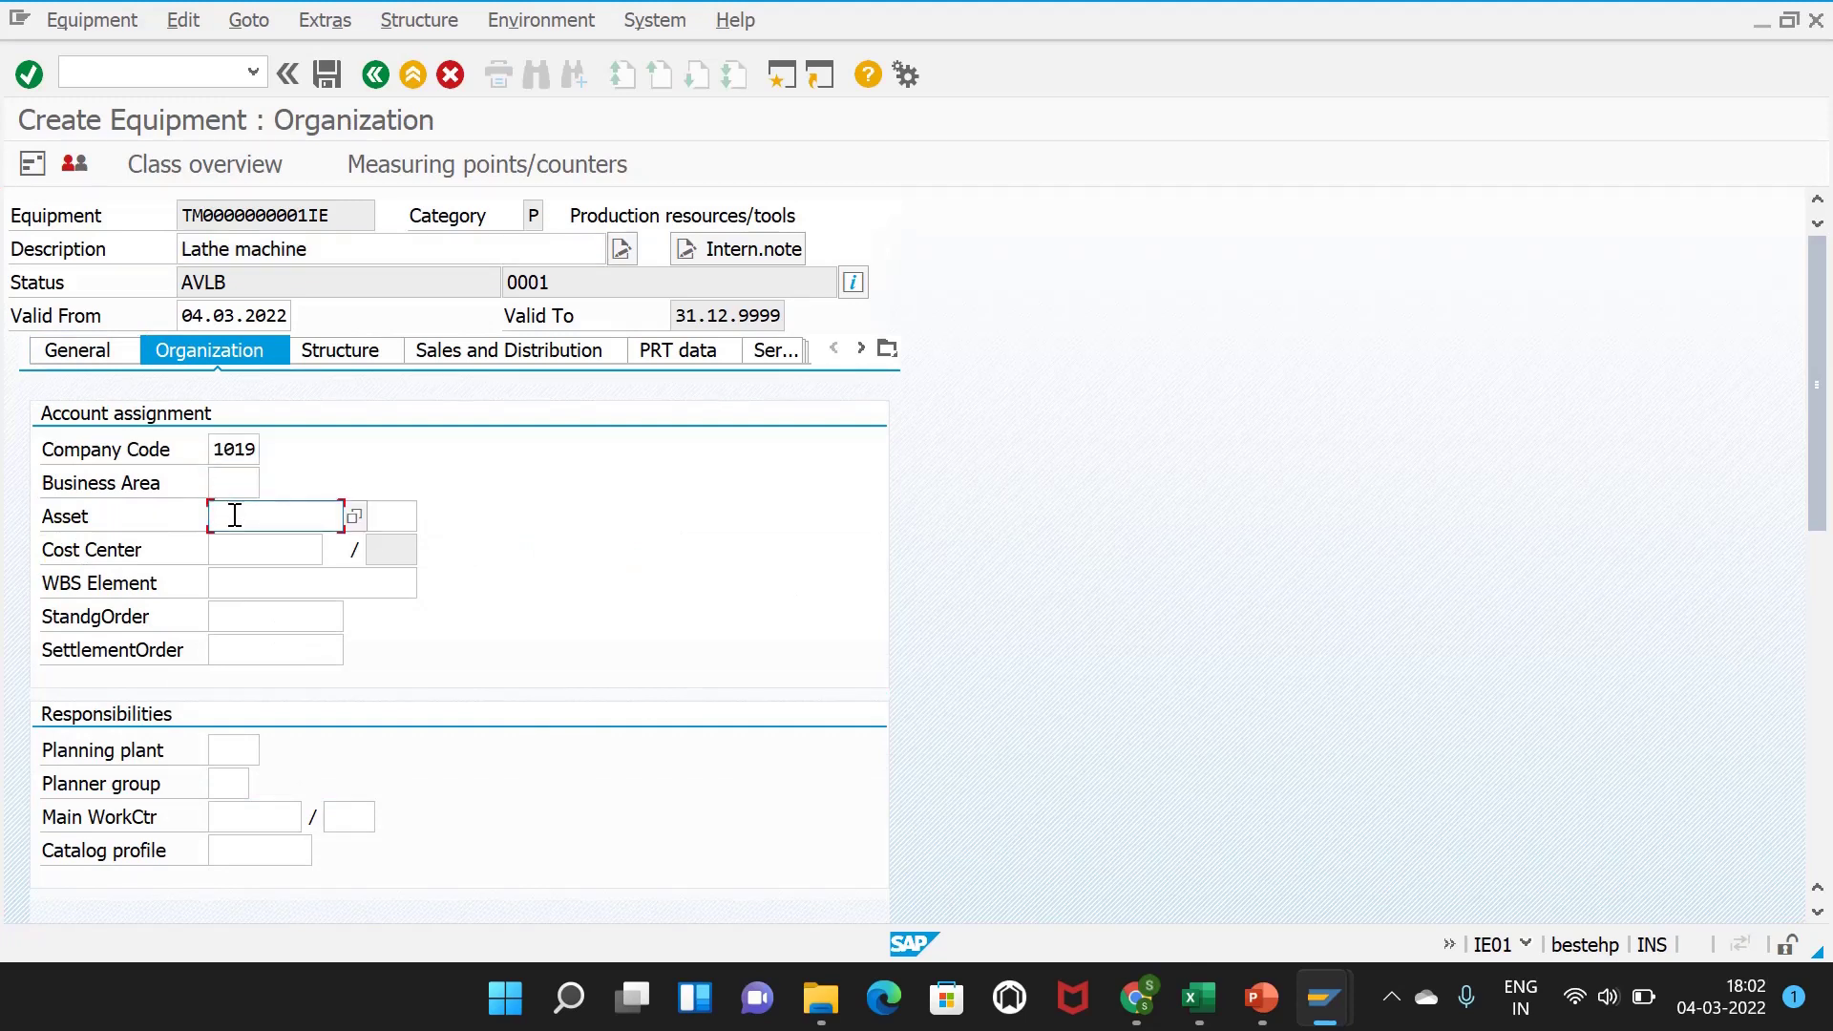
pyautogui.click(241, 549)
pyautogui.click(245, 583)
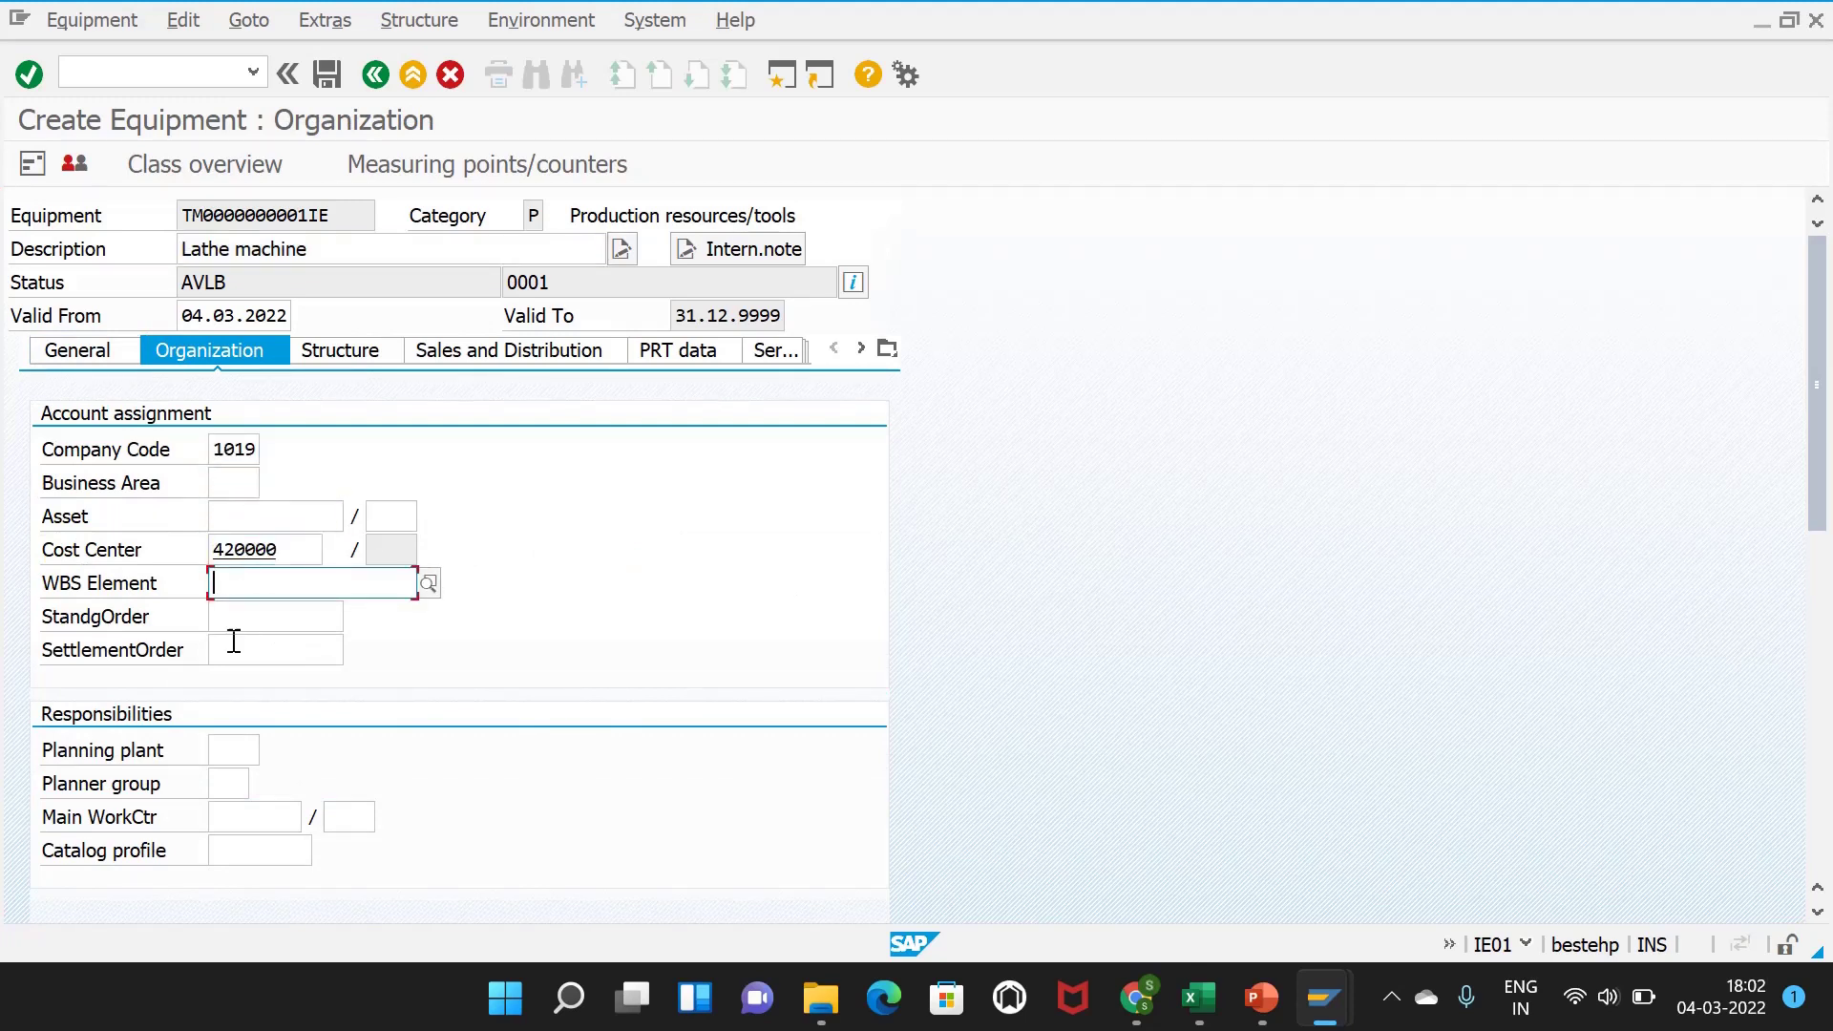
# - Set the responsibilities to planning plant AMR1, planner group PG1 and main work center PM_MECH in plant AMR1
pyautogui.click(229, 751)
pyautogui.click(233, 775)
pyautogui.click(227, 783)
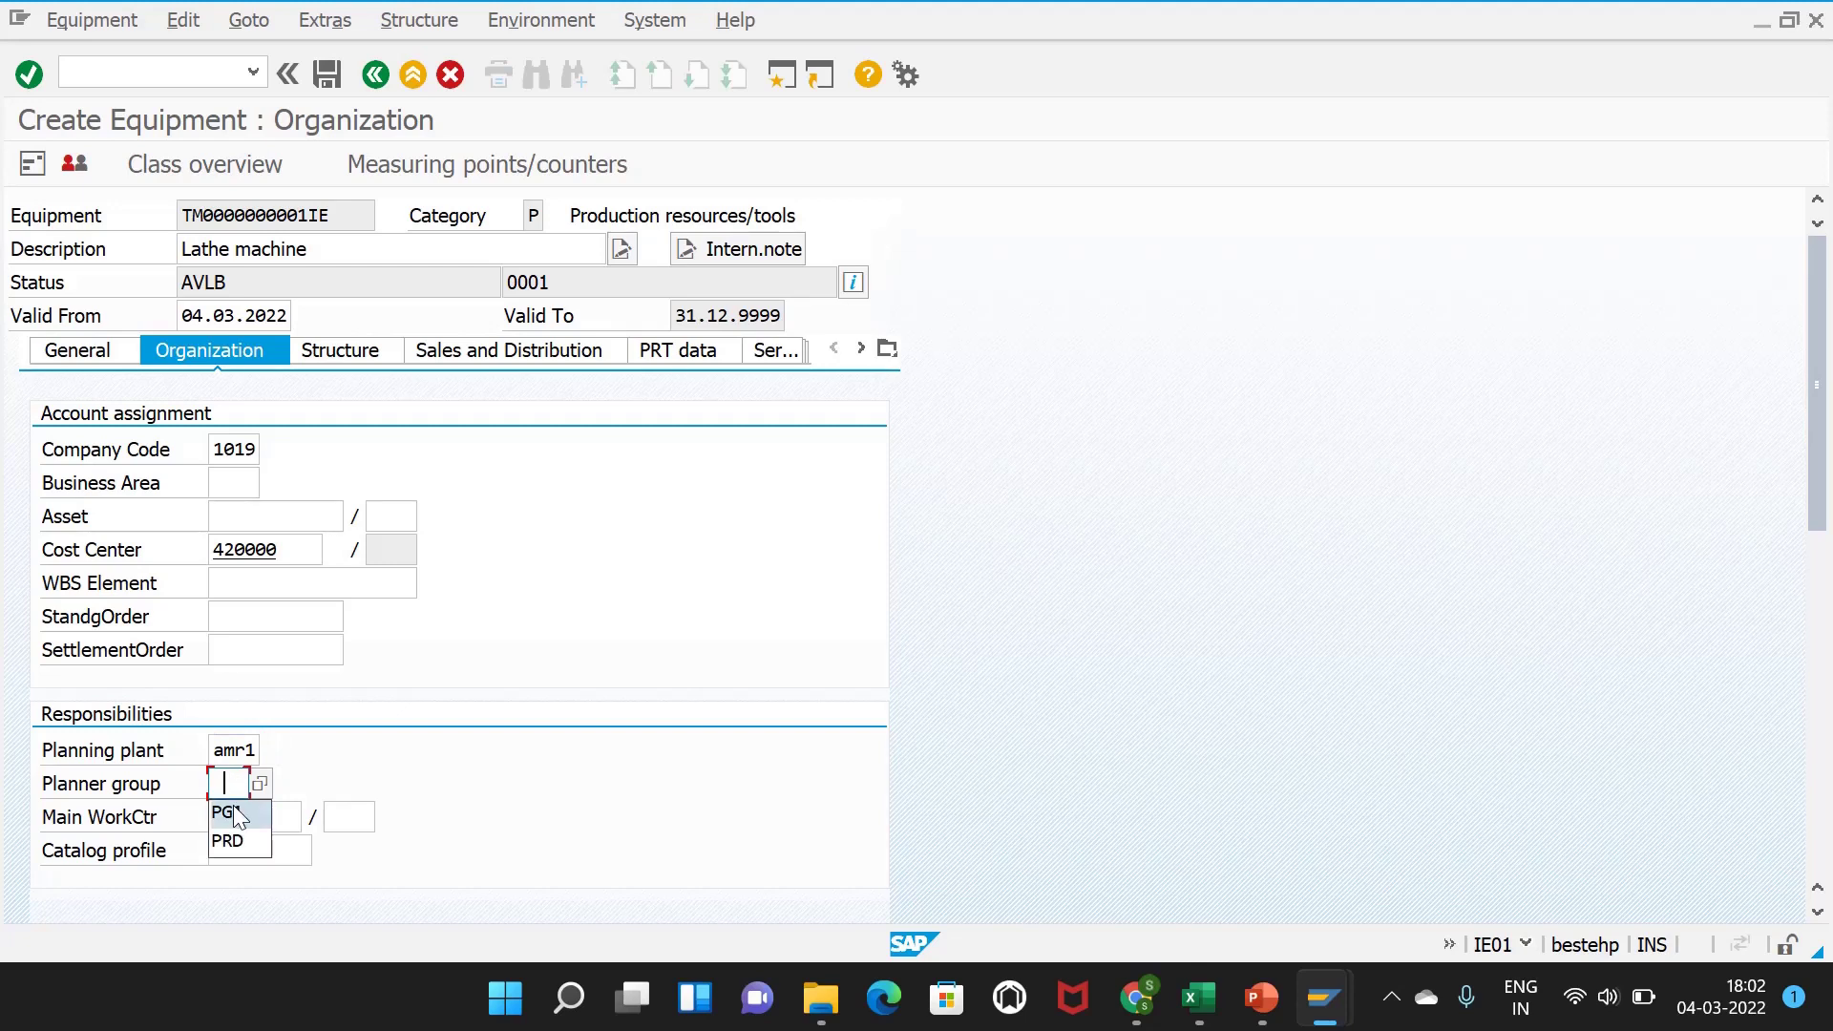
pyautogui.click(239, 813)
pyautogui.click(246, 819)
pyautogui.click(241, 846)
pyautogui.click(348, 817)
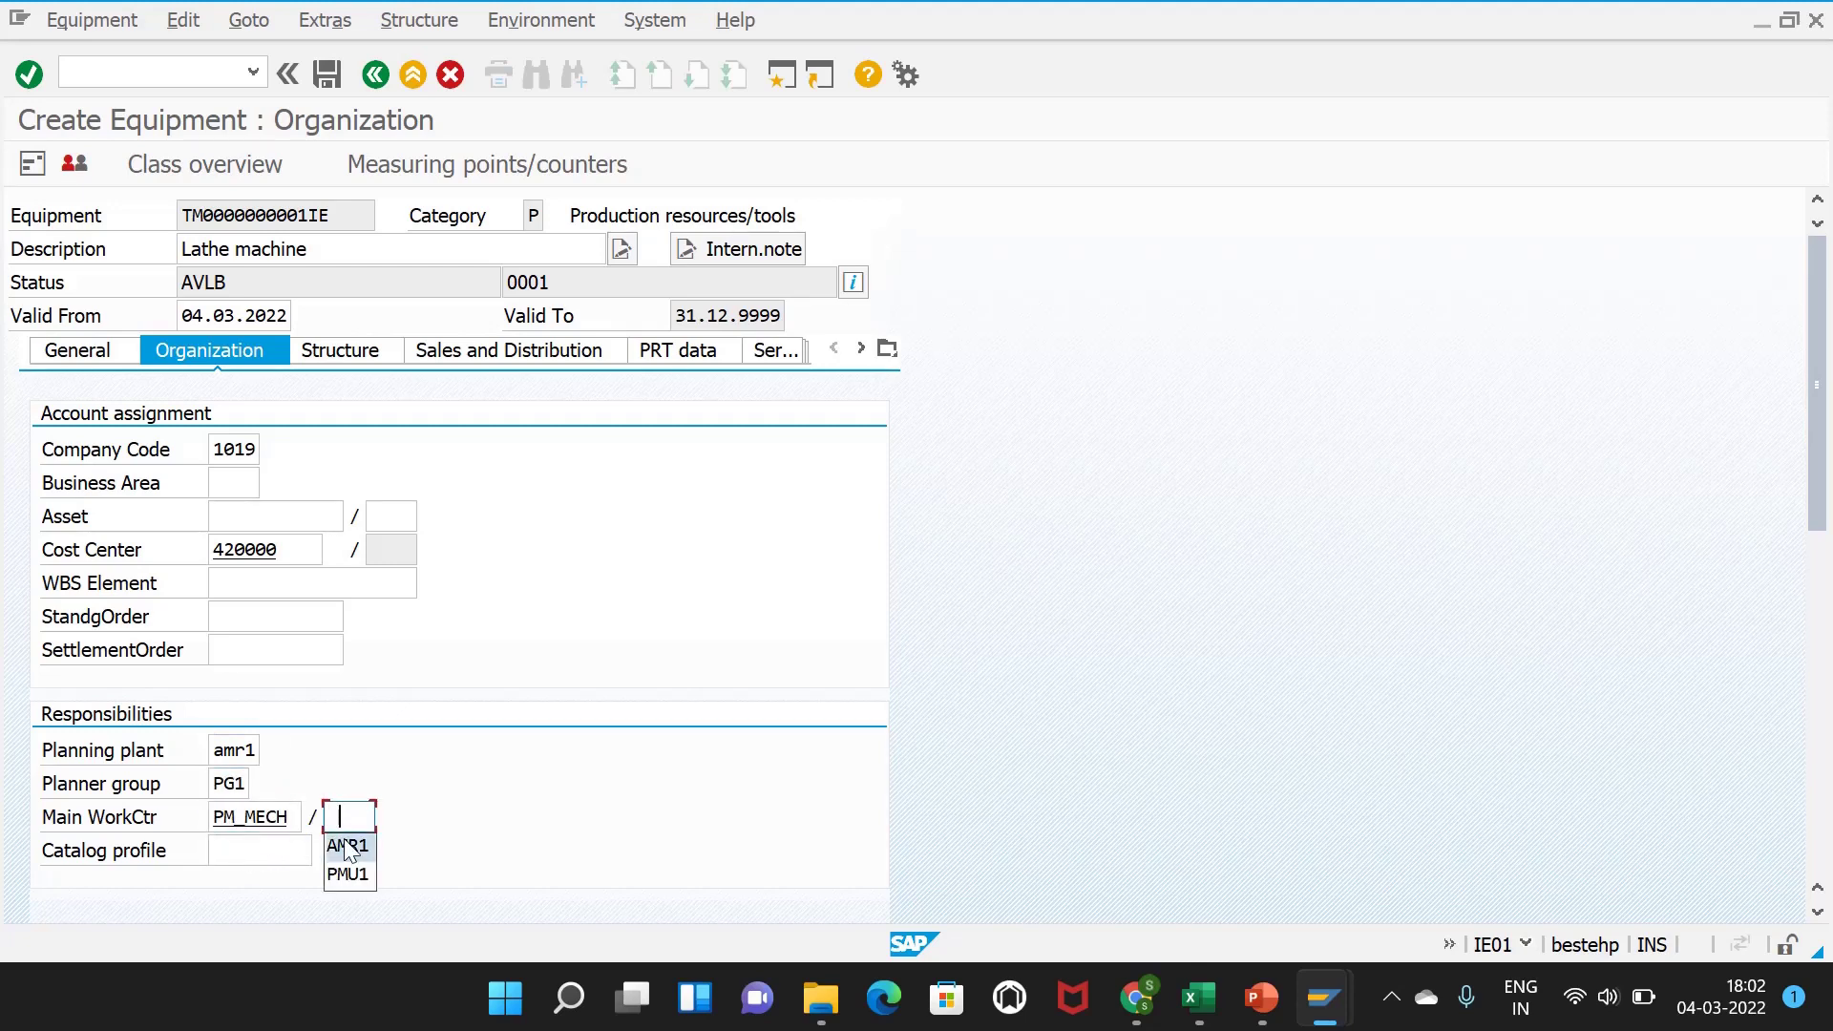
pyautogui.click(347, 847)
pyautogui.press('Return')
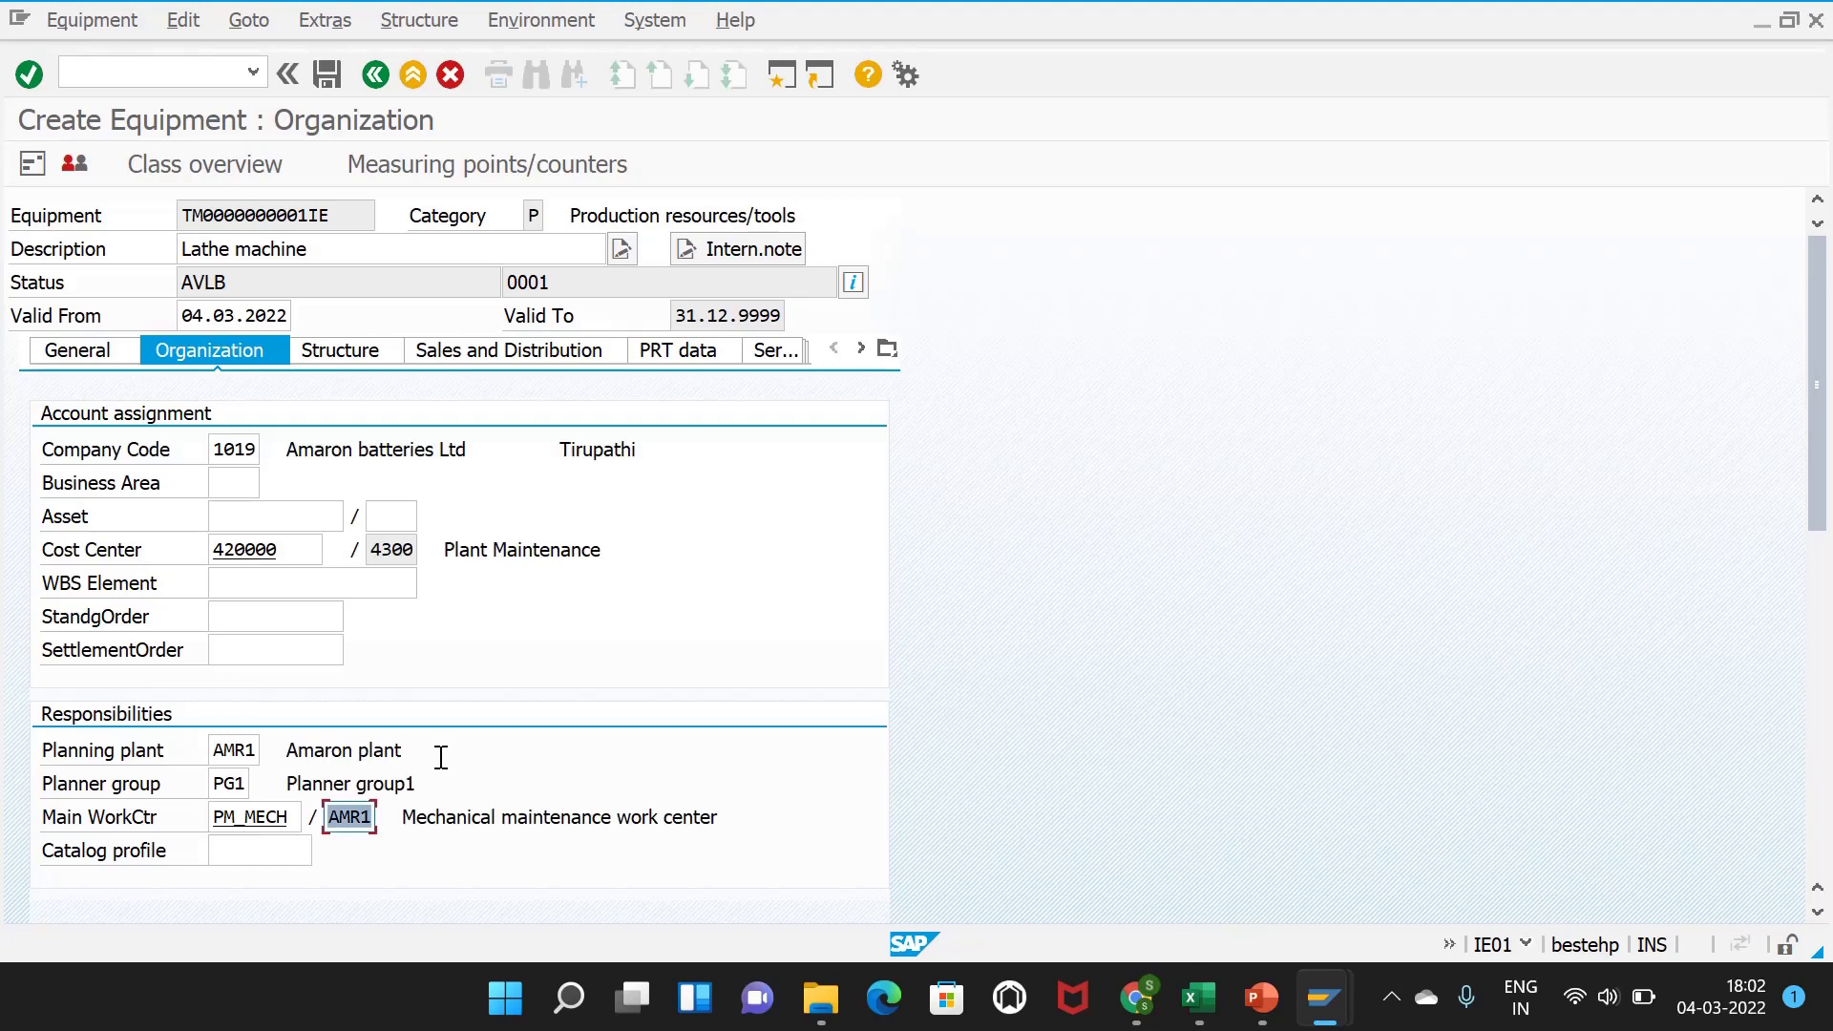
# - Fill the structure location data with maintenance plant AMR1, location TPT and work center PM_MECH
pyautogui.click(311, 349)
pyautogui.click(226, 748)
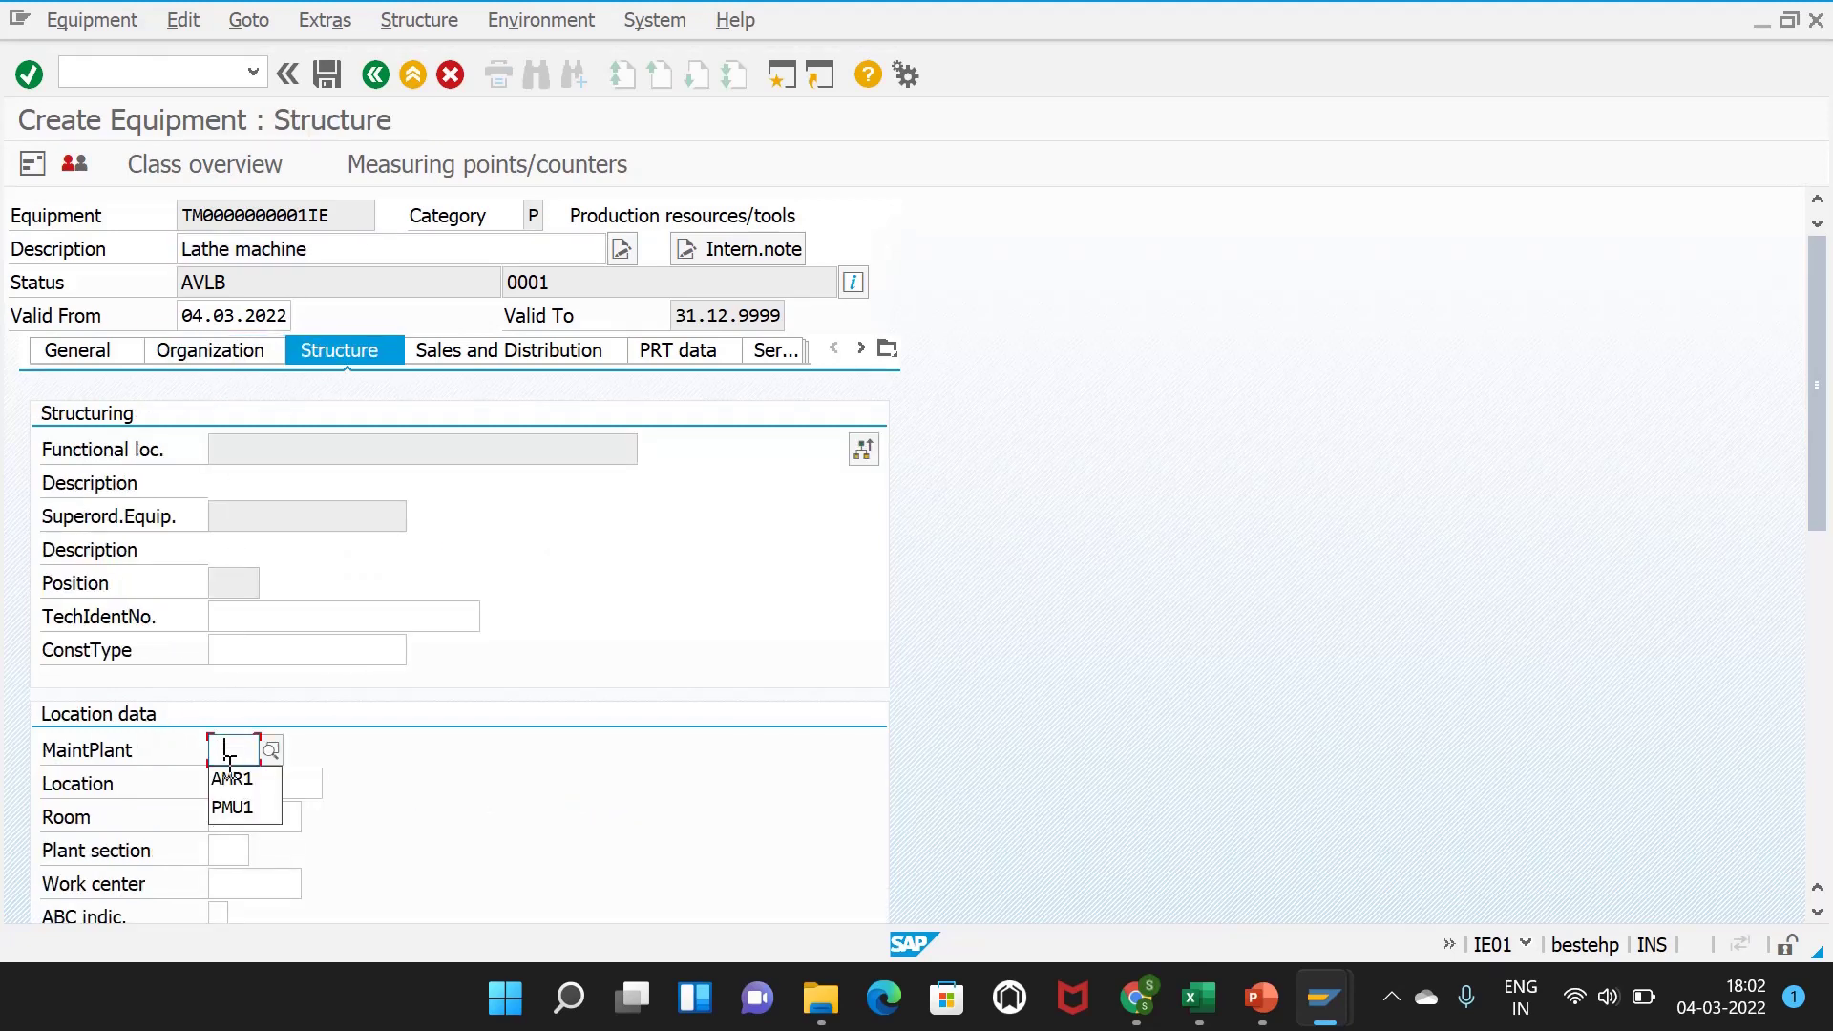
pyautogui.click(229, 778)
pyautogui.click(221, 818)
pyautogui.click(237, 787)
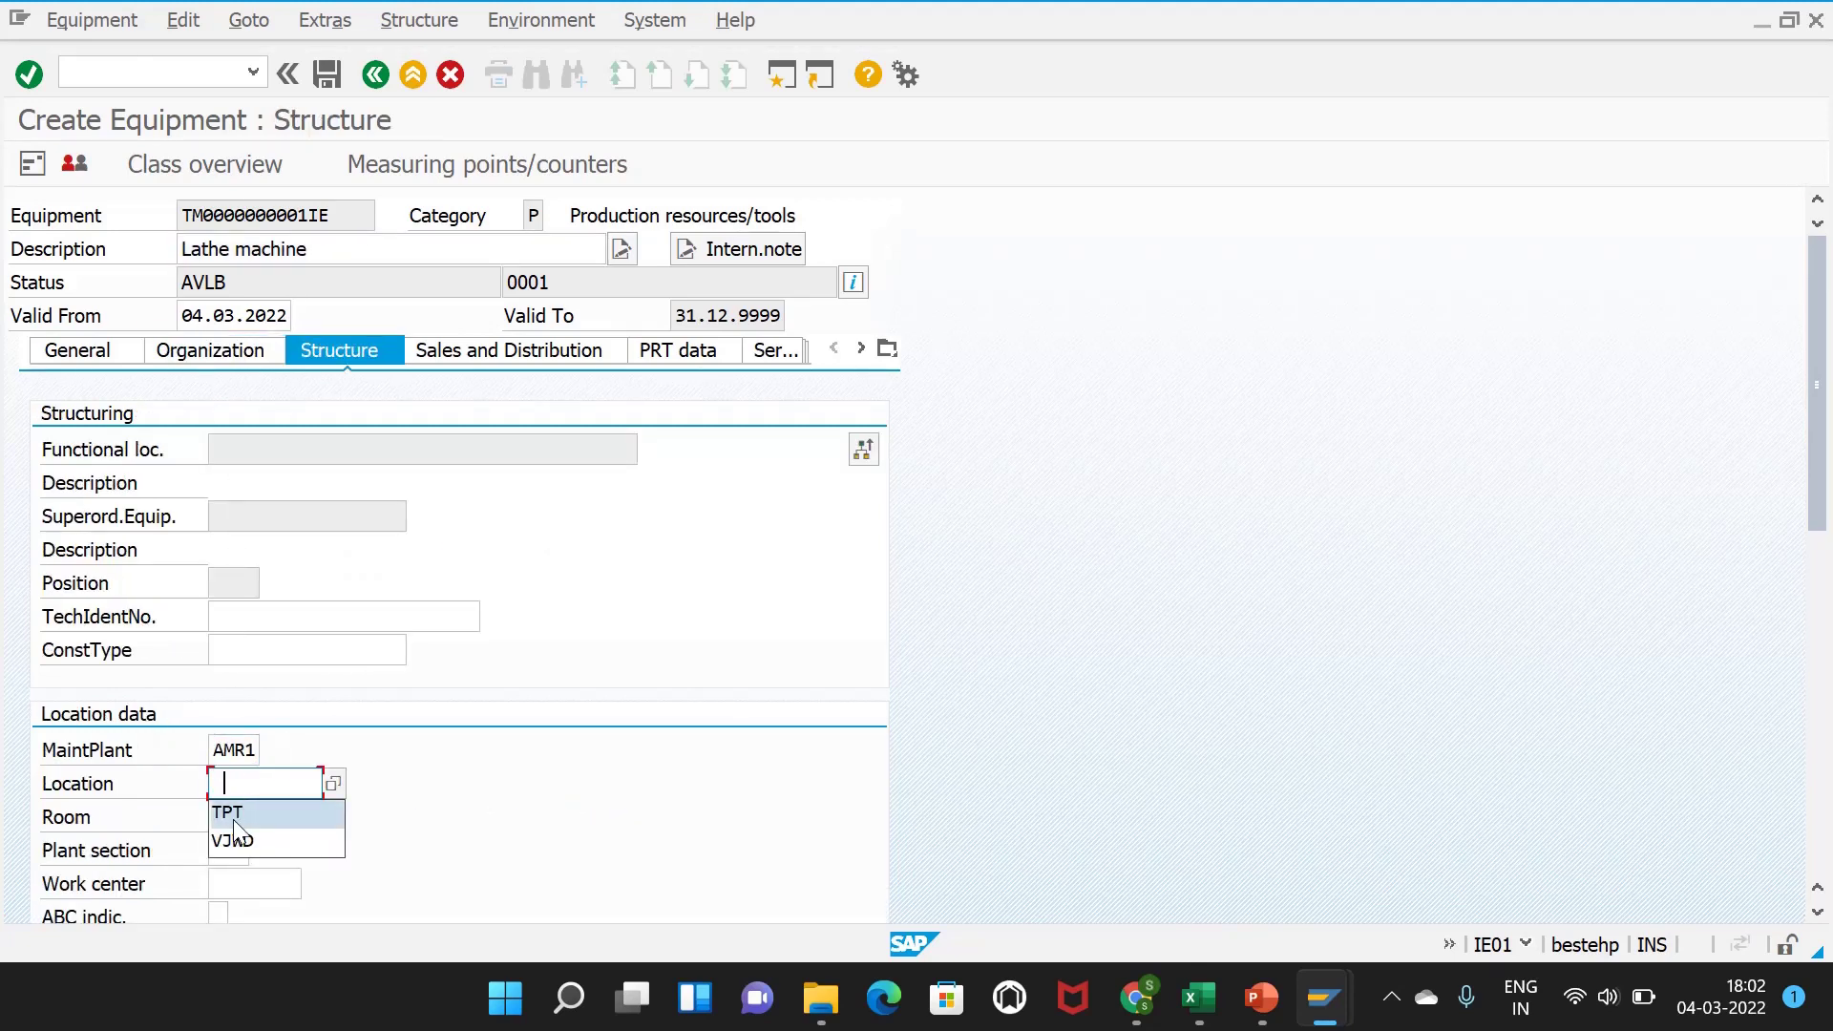
pyautogui.click(233, 814)
pyautogui.click(229, 883)
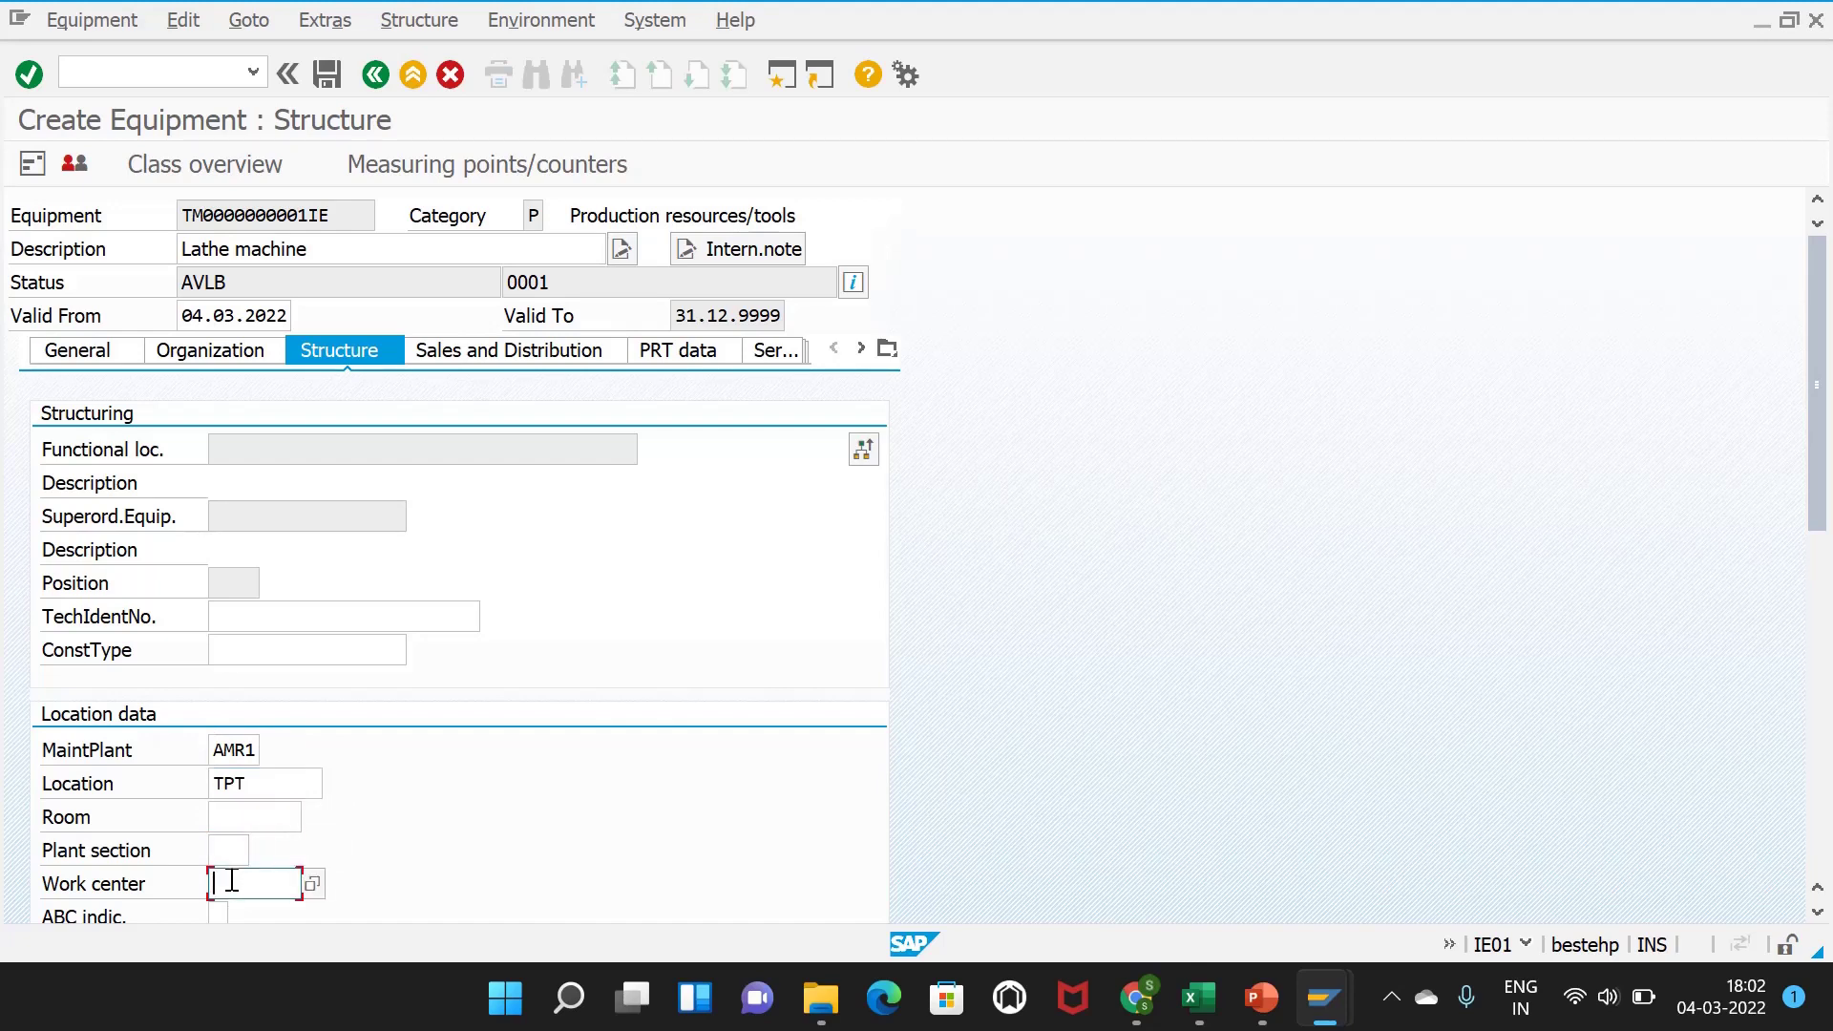
pyautogui.click(250, 910)
pyautogui.scroll(-2, 279, 864)
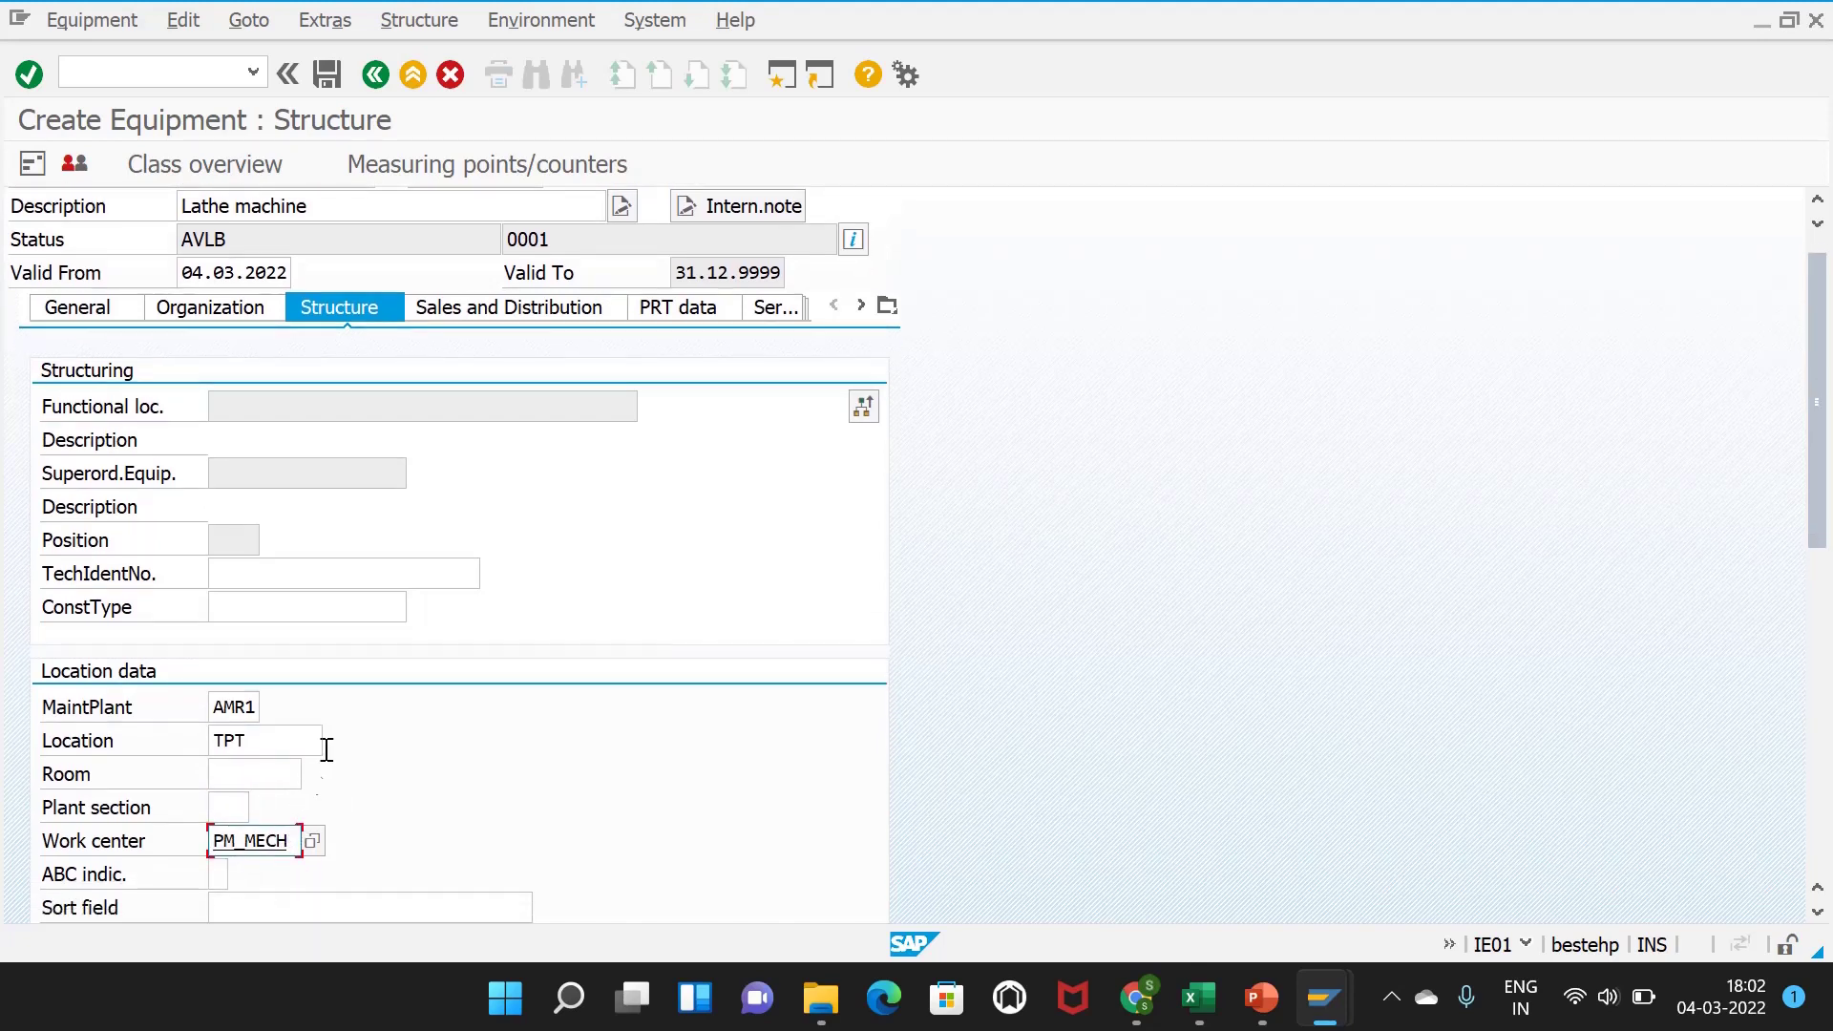
pyautogui.press('Return')
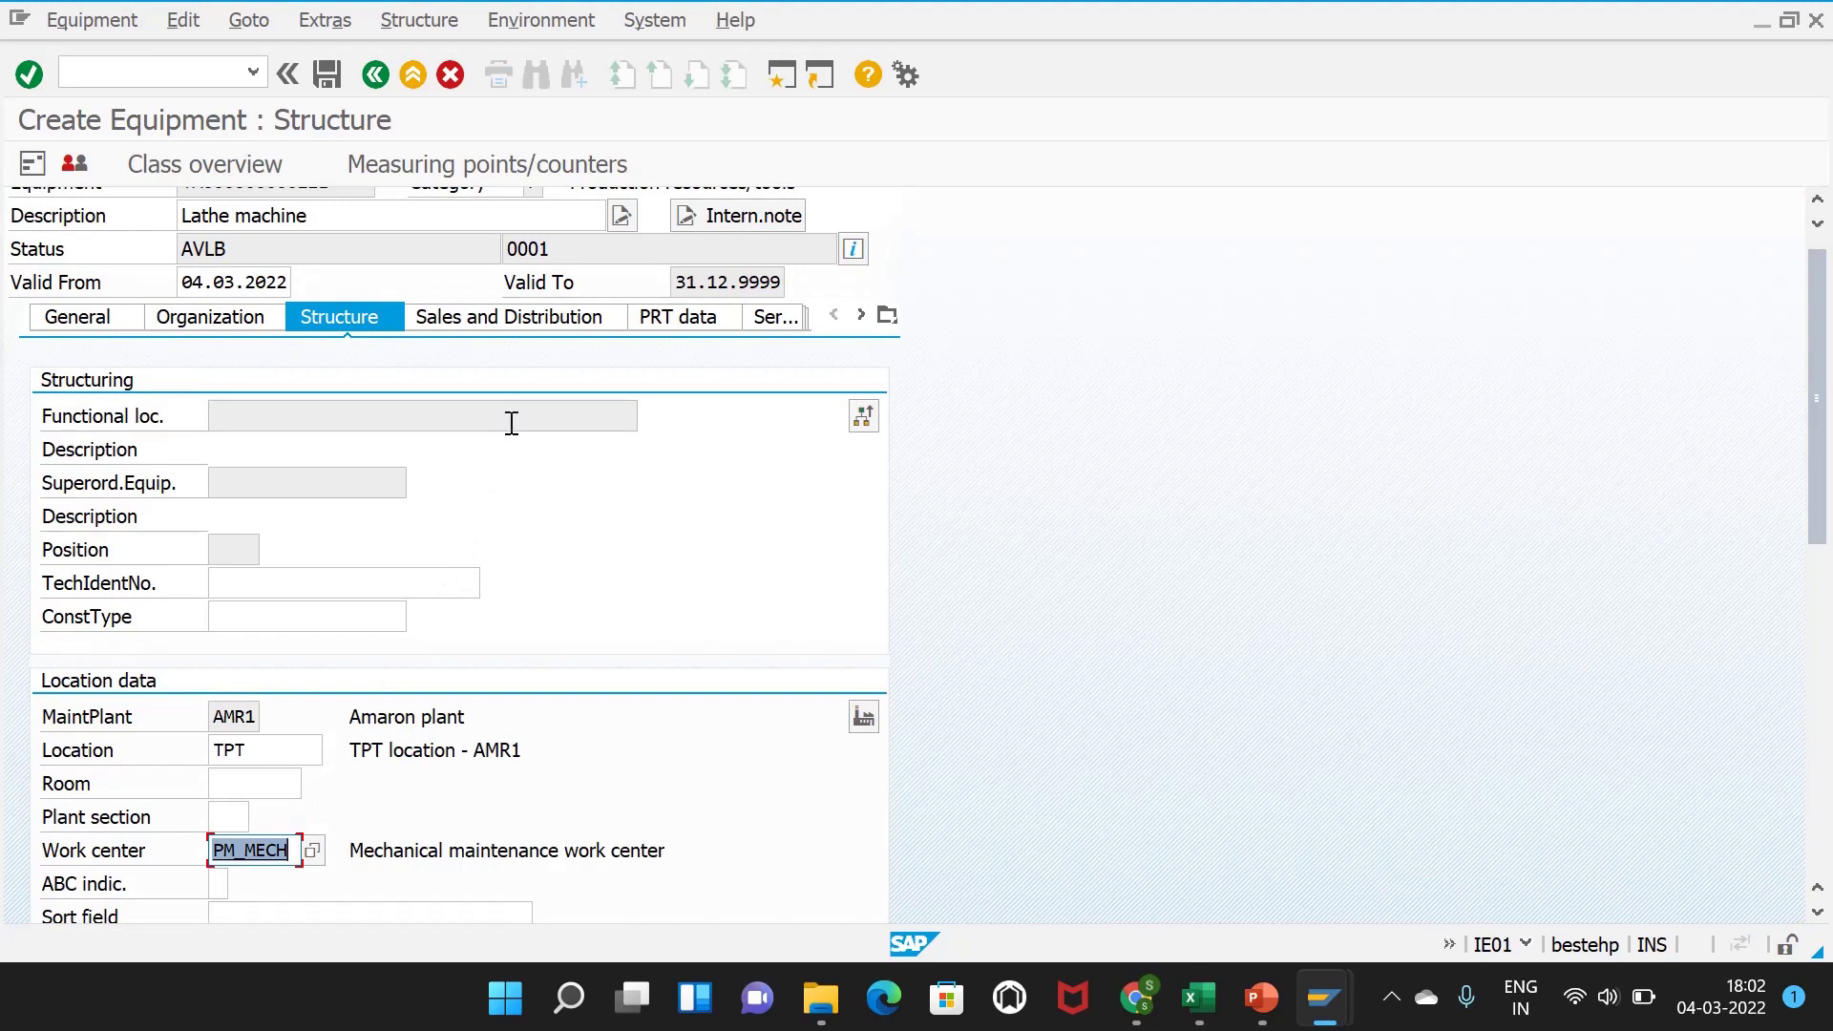
# - Set the task list usage in the PRT data to 004, Only maintenance task lists
pyautogui.scroll(2, 543, 382)
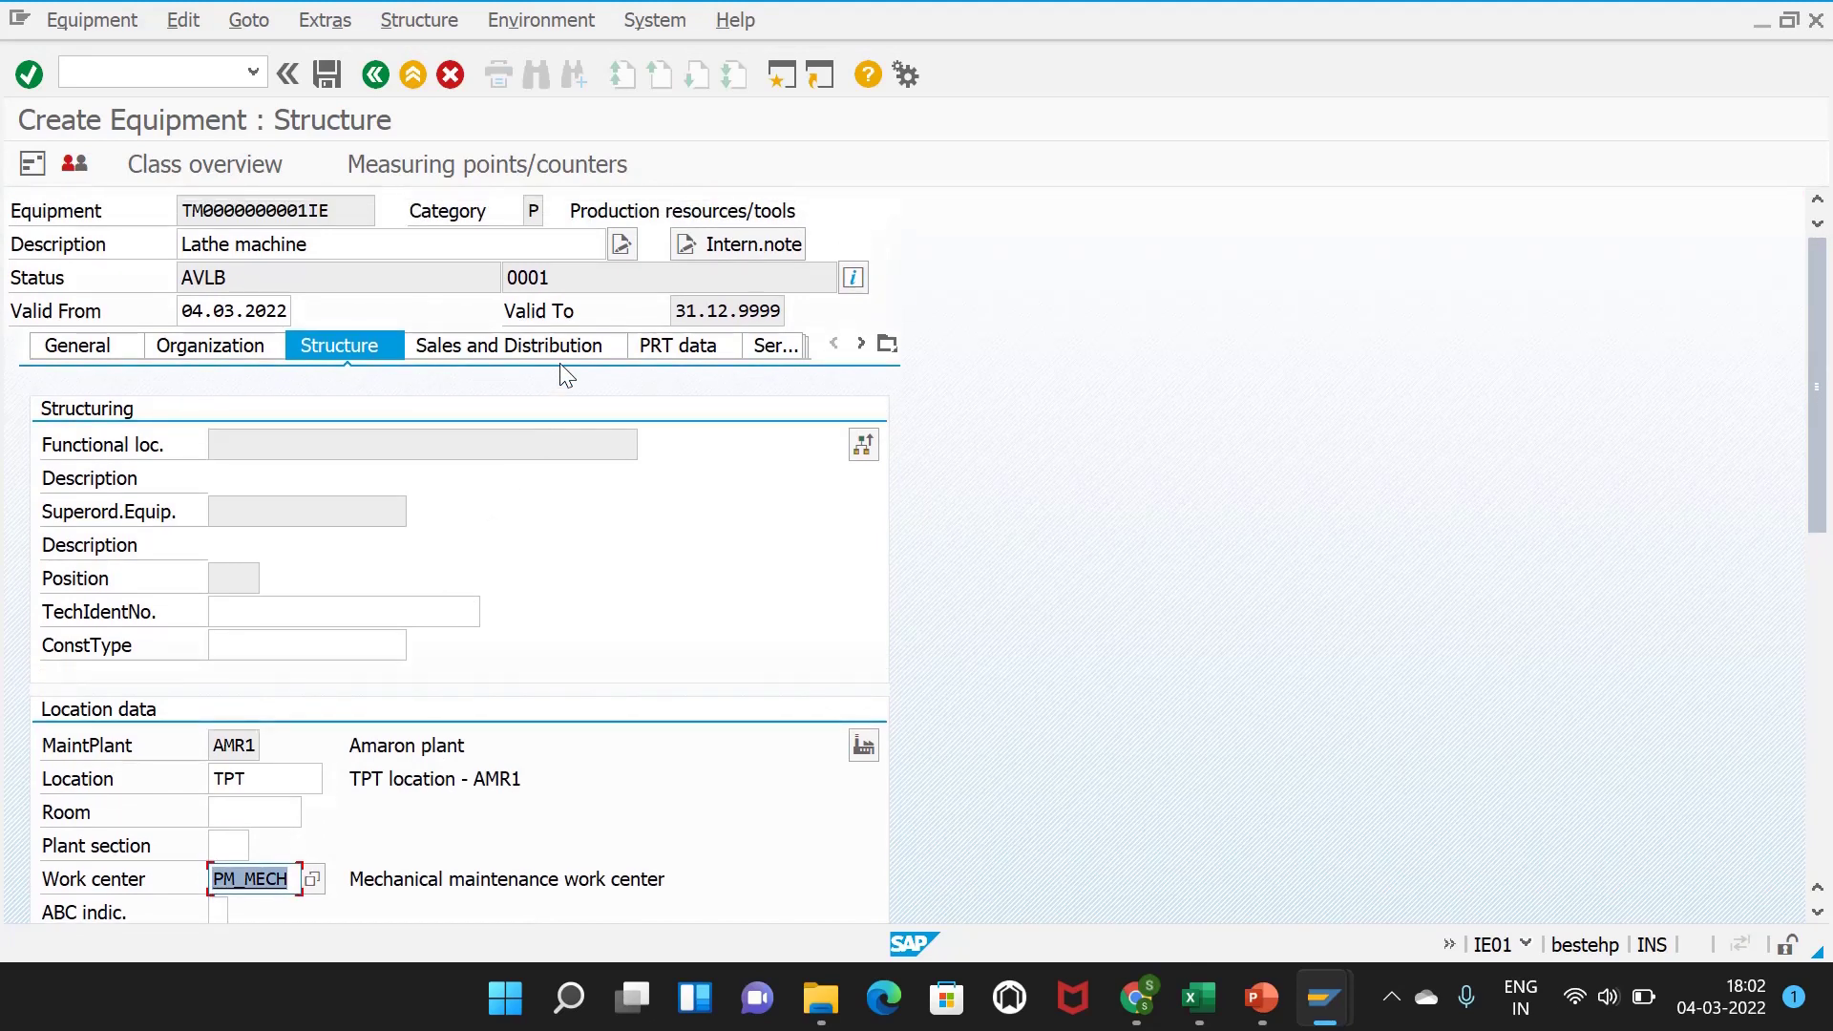
pyautogui.click(655, 352)
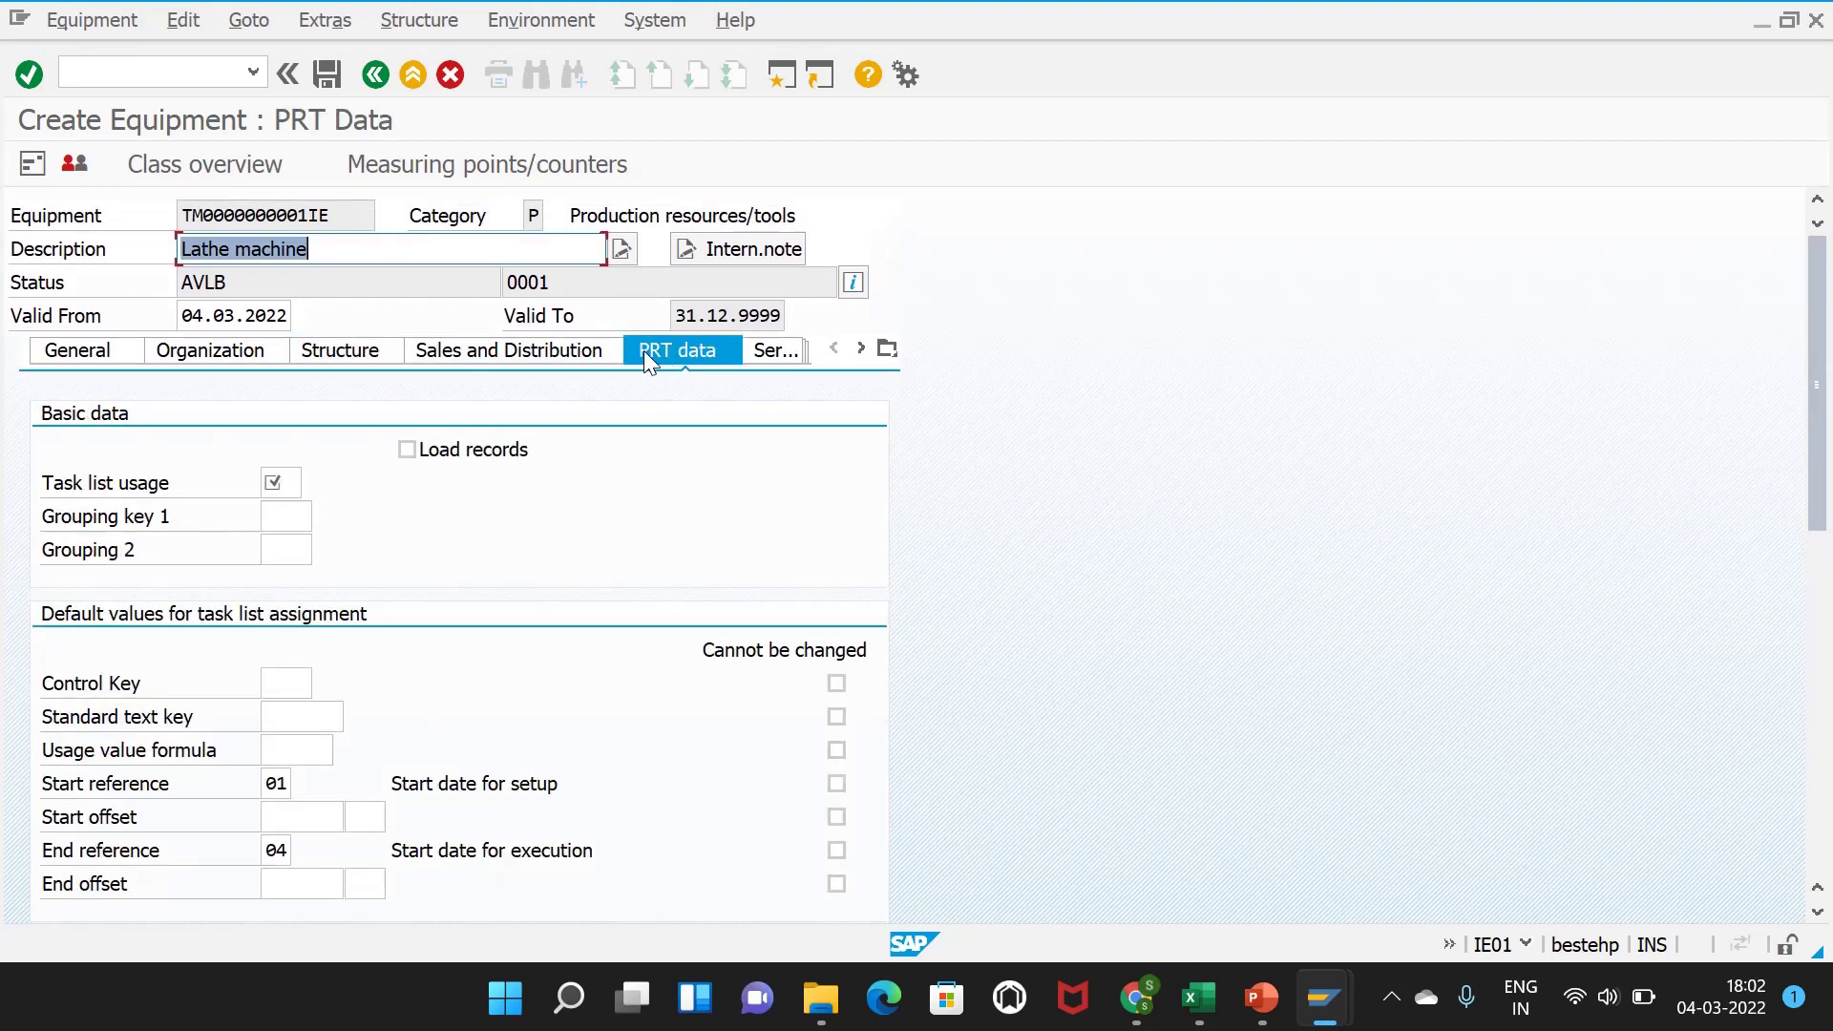
pyautogui.click(289, 487)
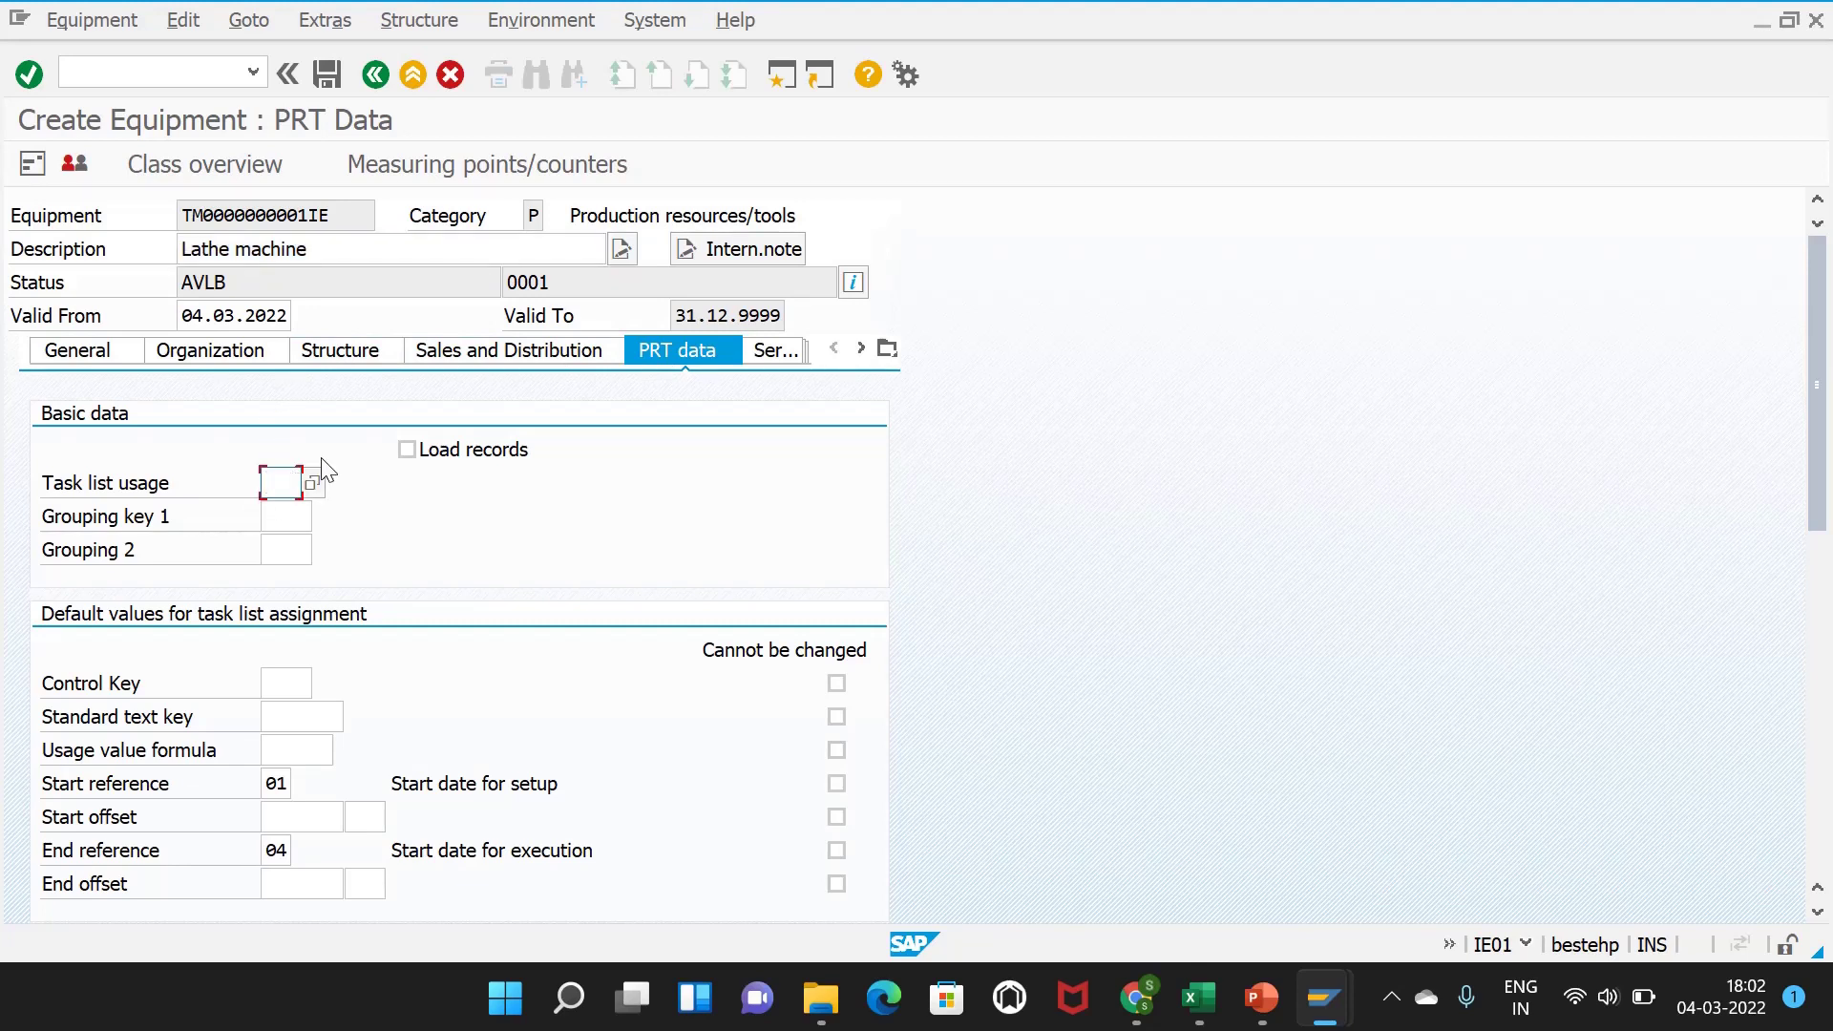
pyautogui.click(516, 226)
pyautogui.click(277, 486)
pyautogui.click(315, 483)
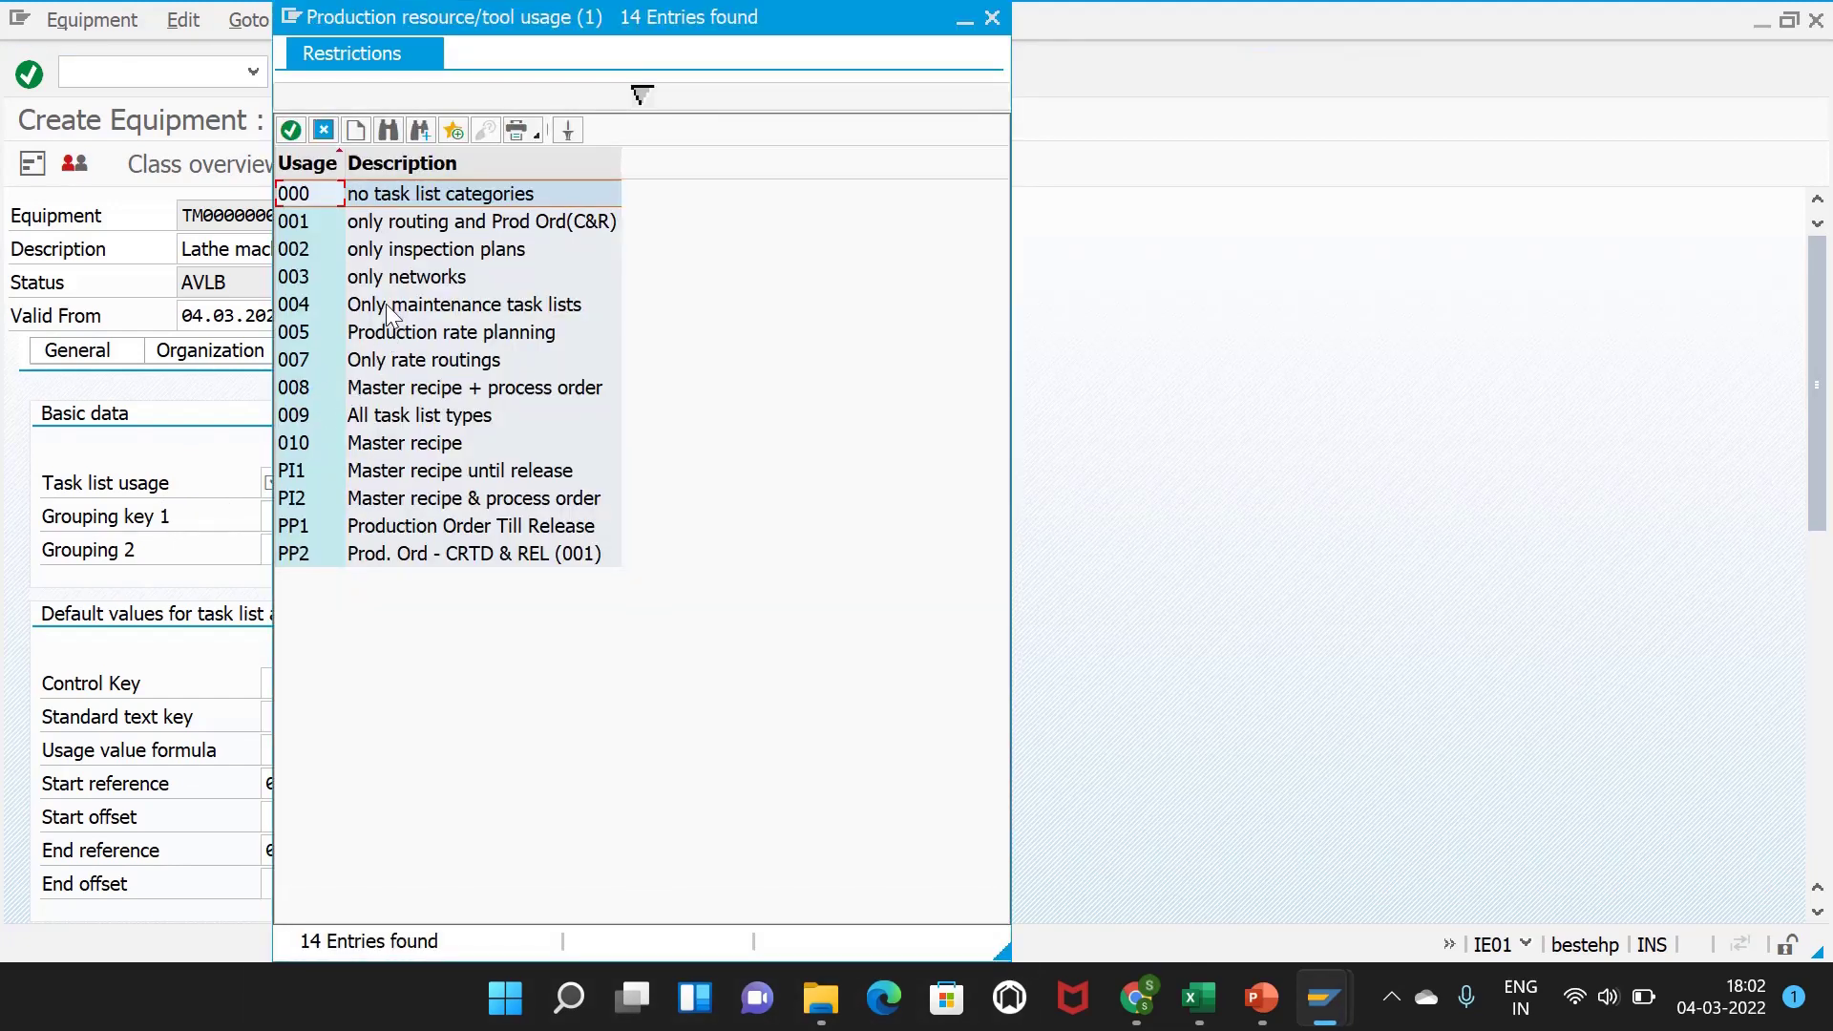
pyautogui.doubleClick(390, 305)
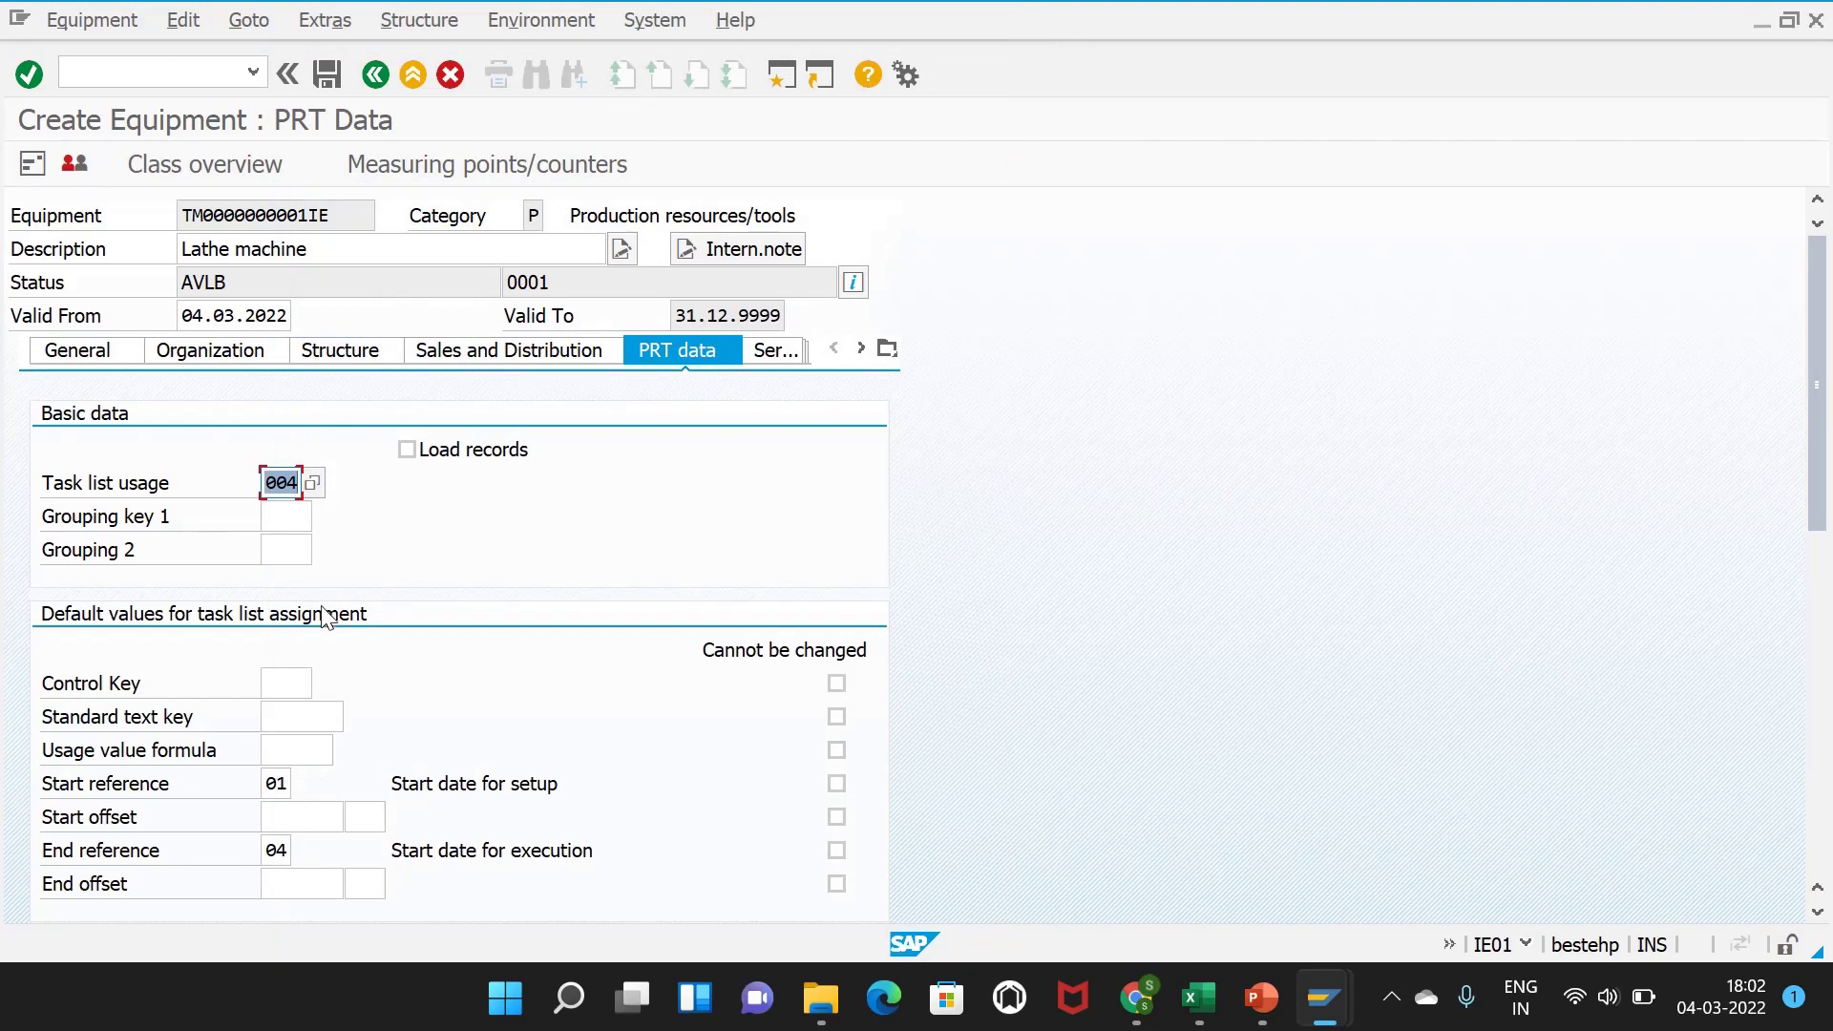
pyautogui.press('Return')
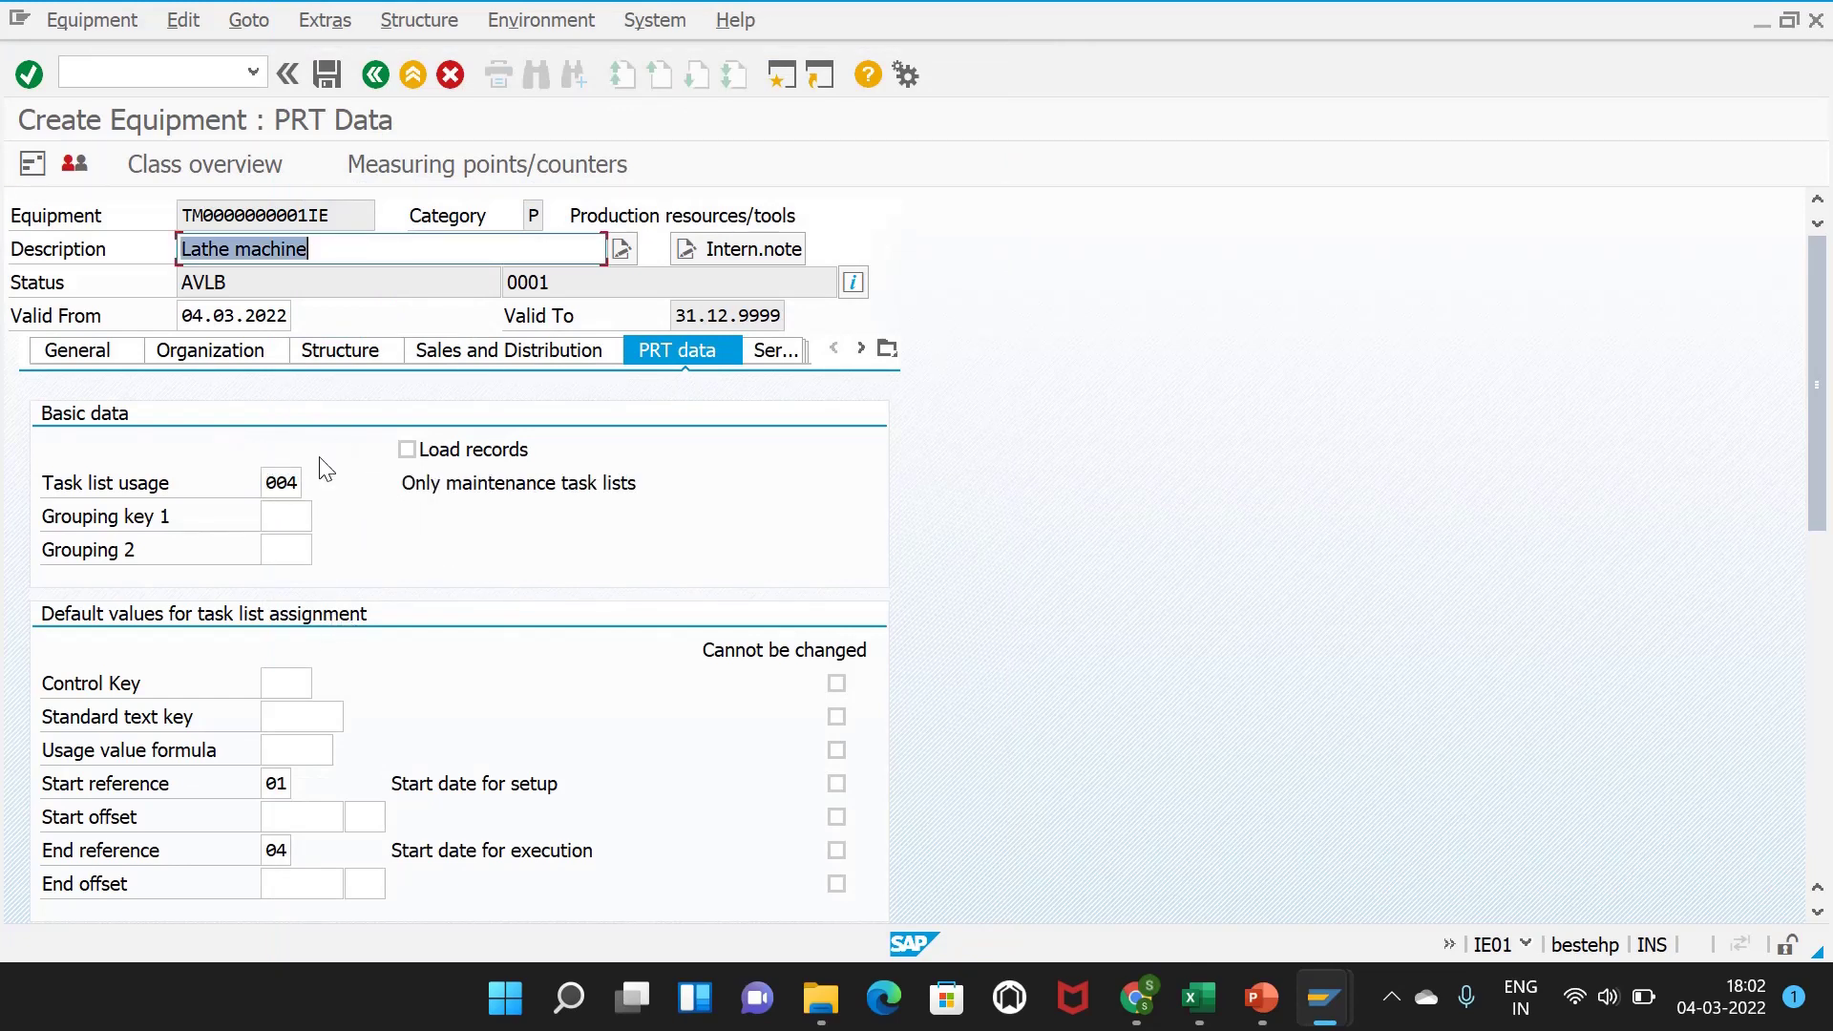
# - Save the lathe machine equipment and copy its newly assigned equipment number from the message details
pyautogui.click(324, 73)
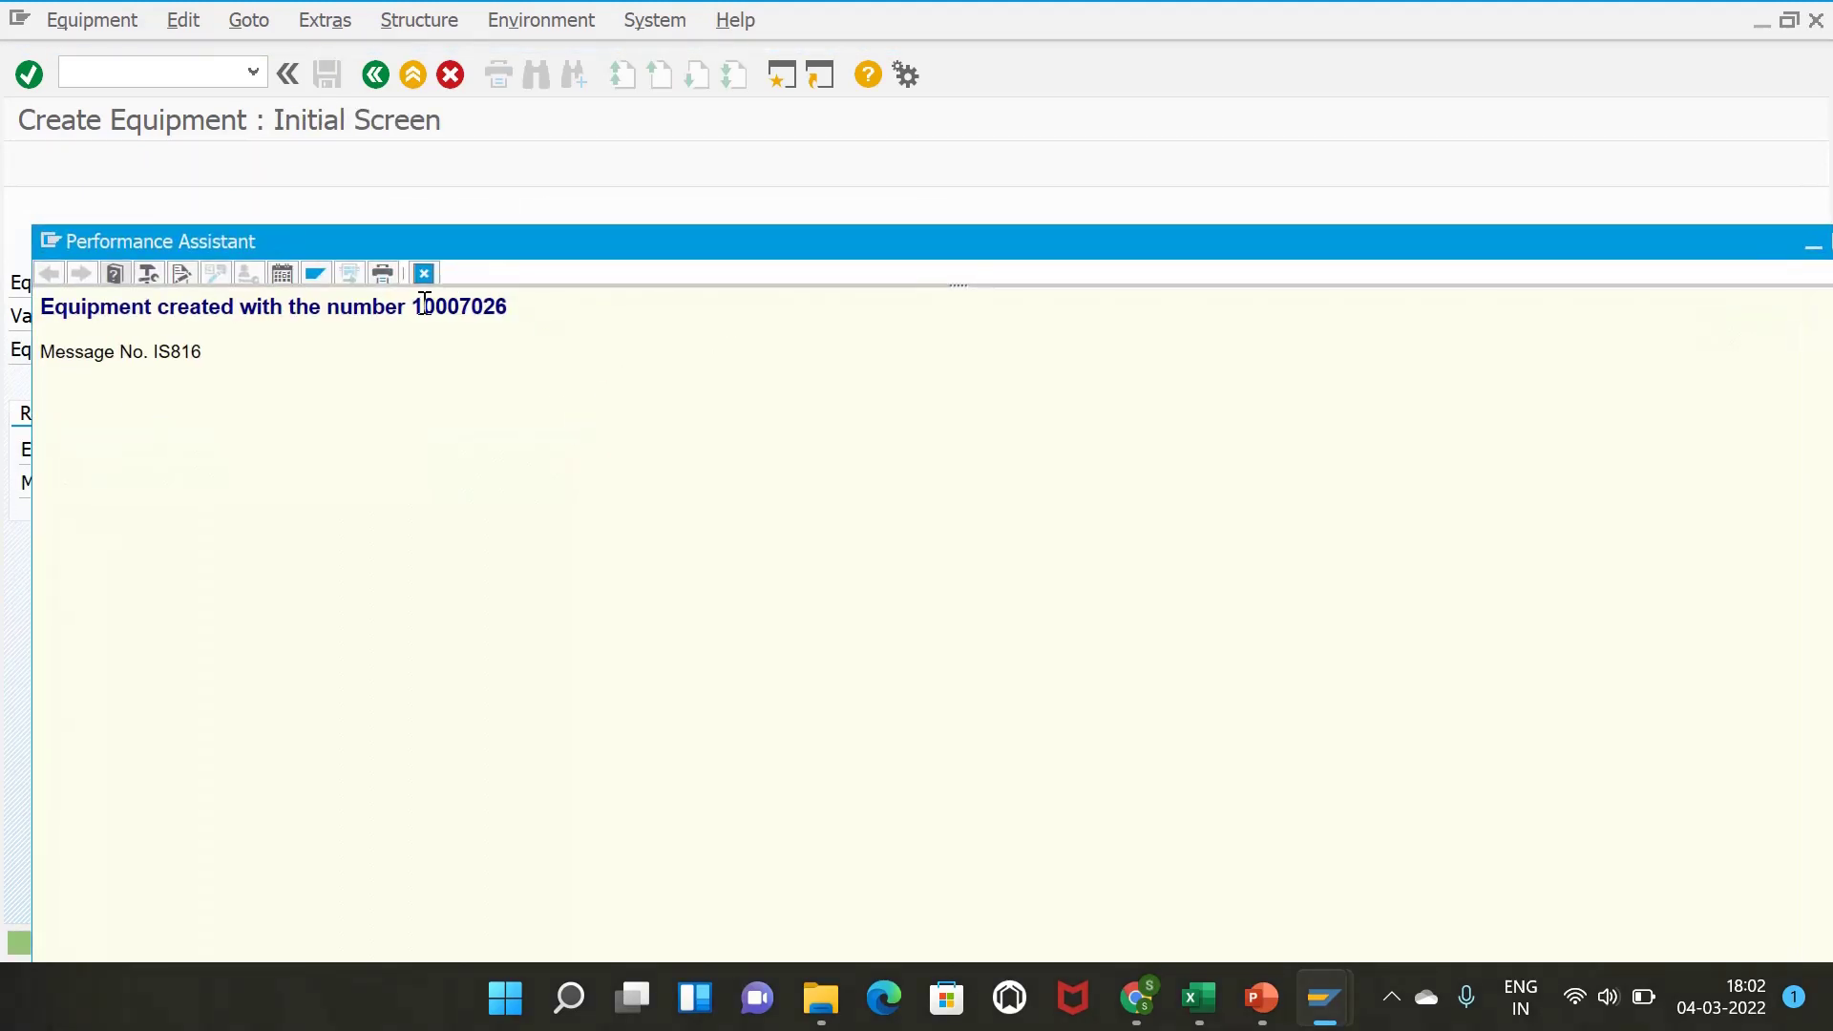
pyautogui.moveTo(414, 311); pyautogui.dragTo(514, 310)
pyautogui.hotkey('ctrl', 'c')
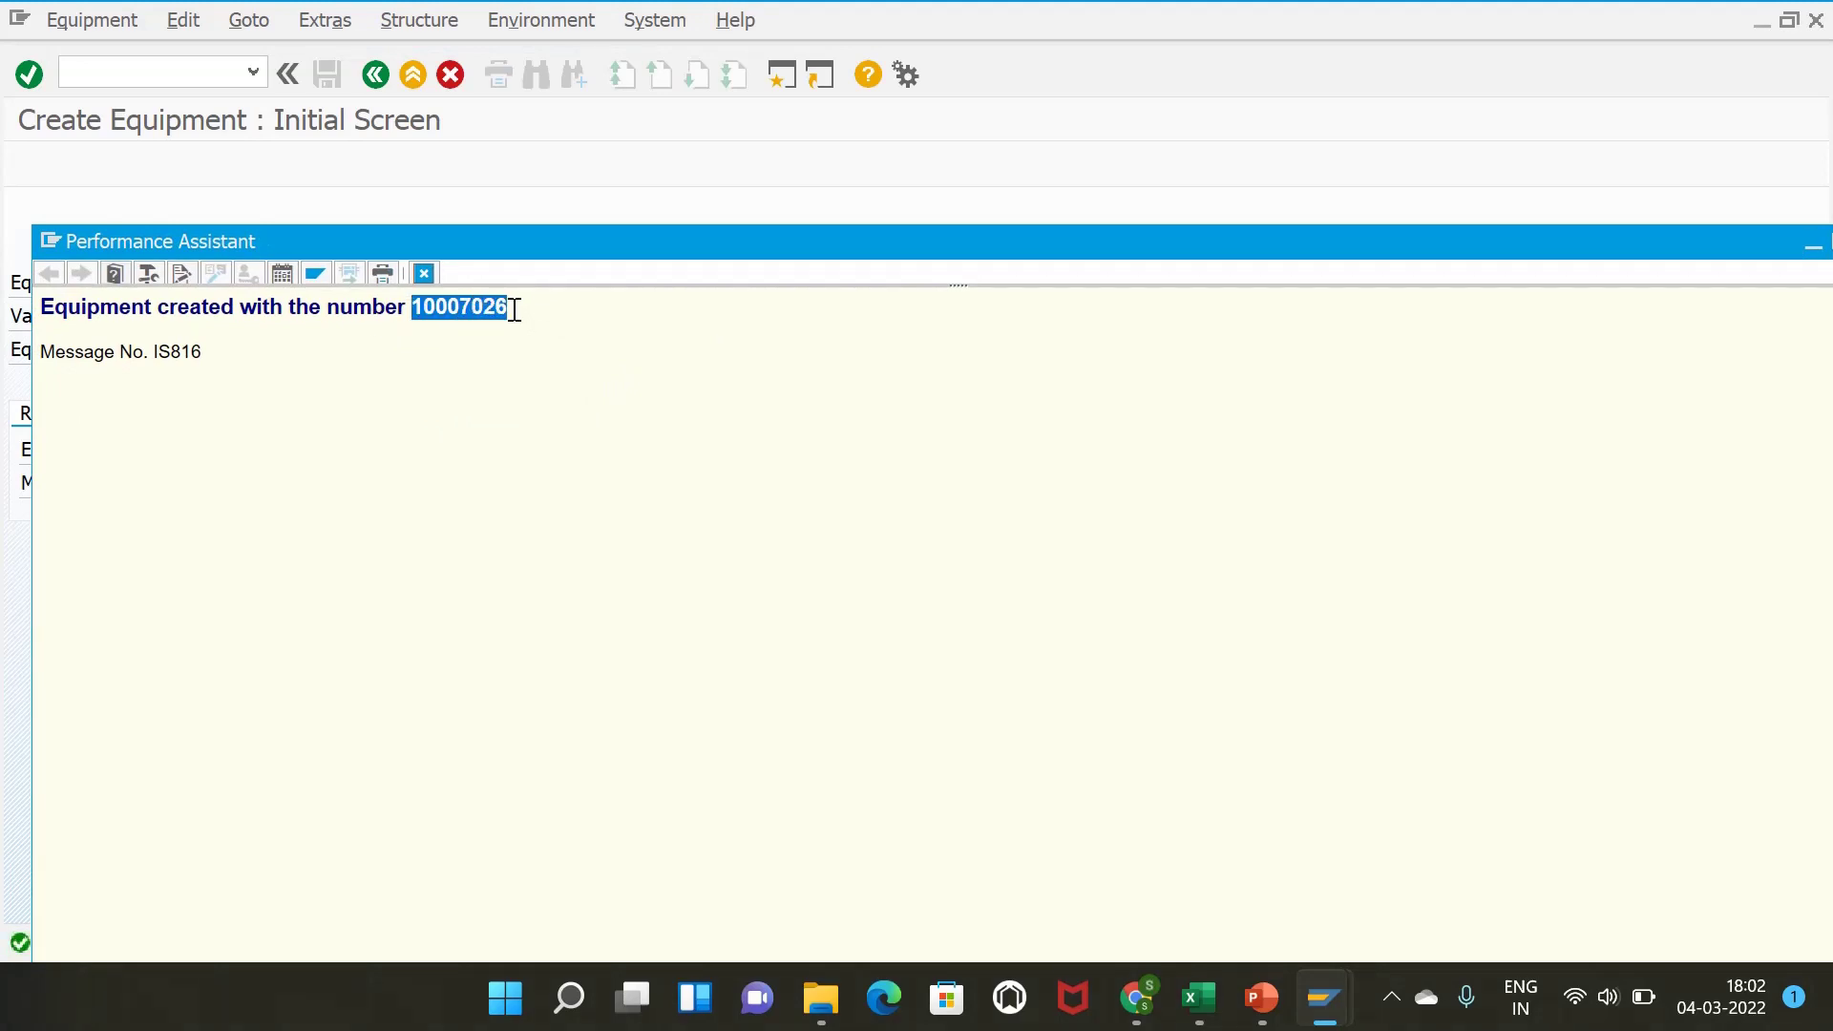
# - Switch to the Excel workbook and paste the copied equipment number into cell I6 of Sheet1
pyautogui.click(1199, 998)
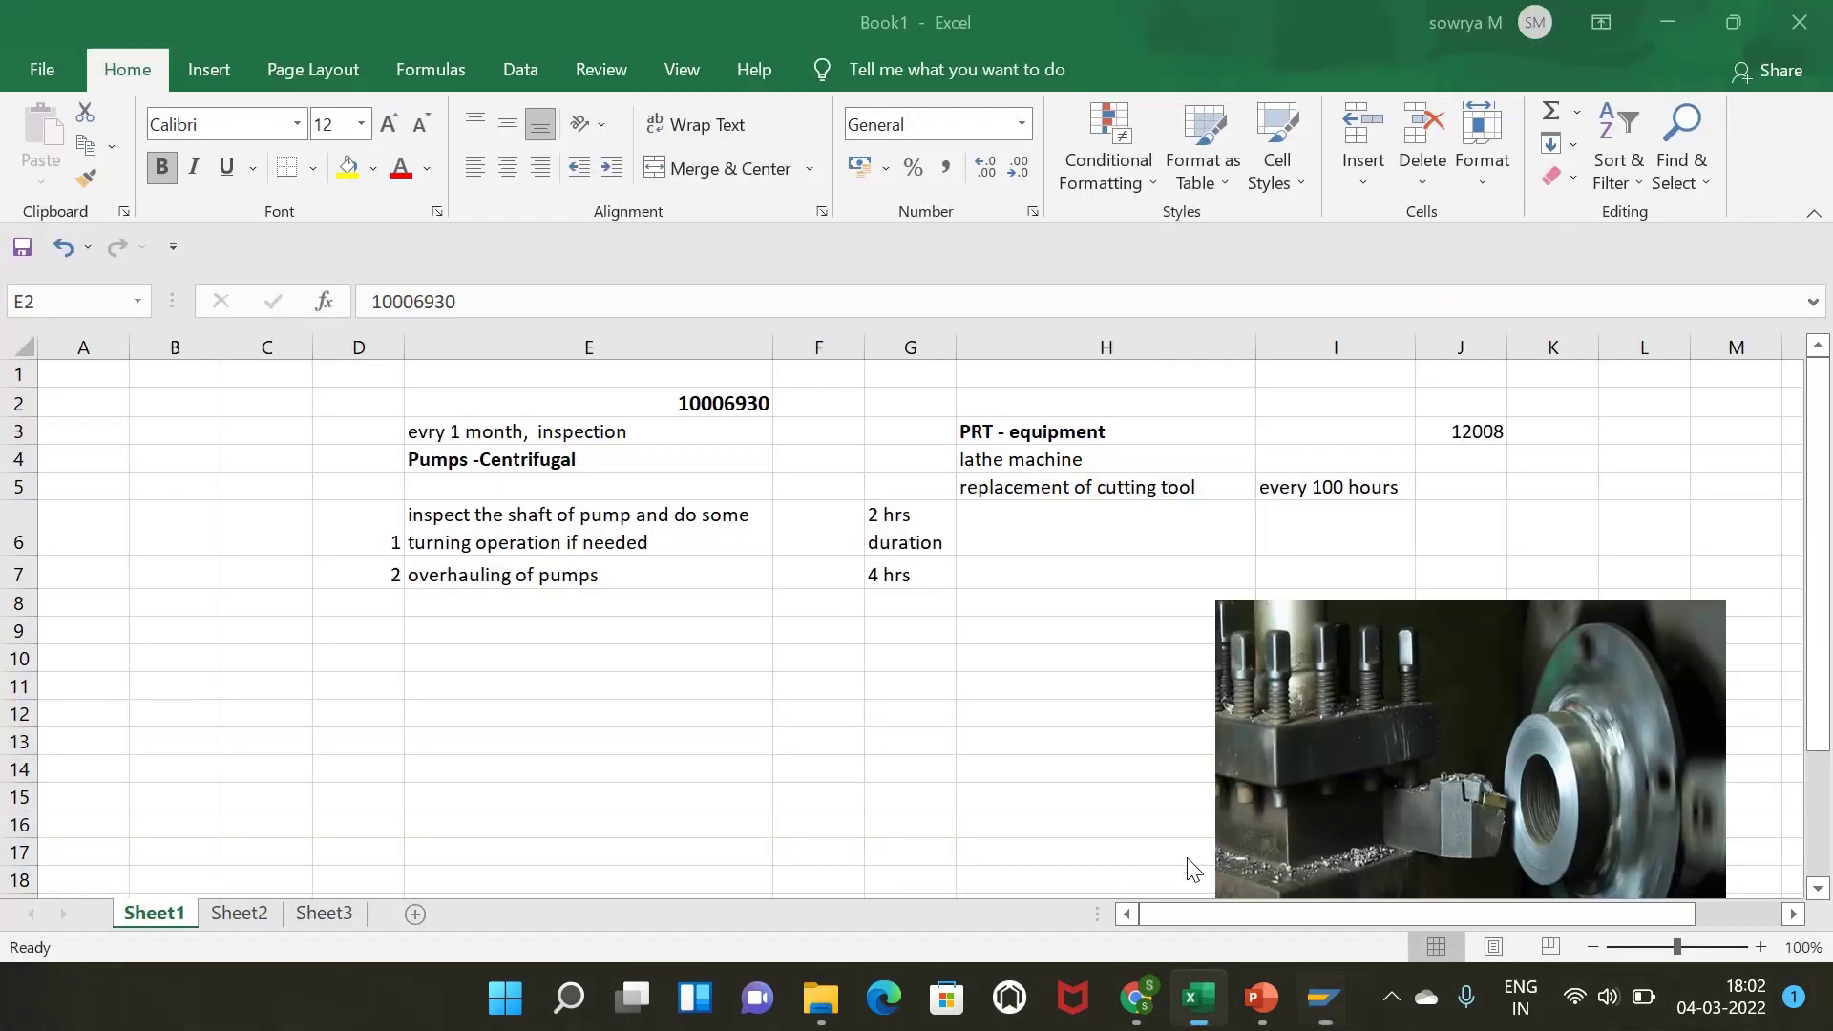
pyautogui.click(1355, 532)
pyautogui.hotkey('ctrl', 'v')
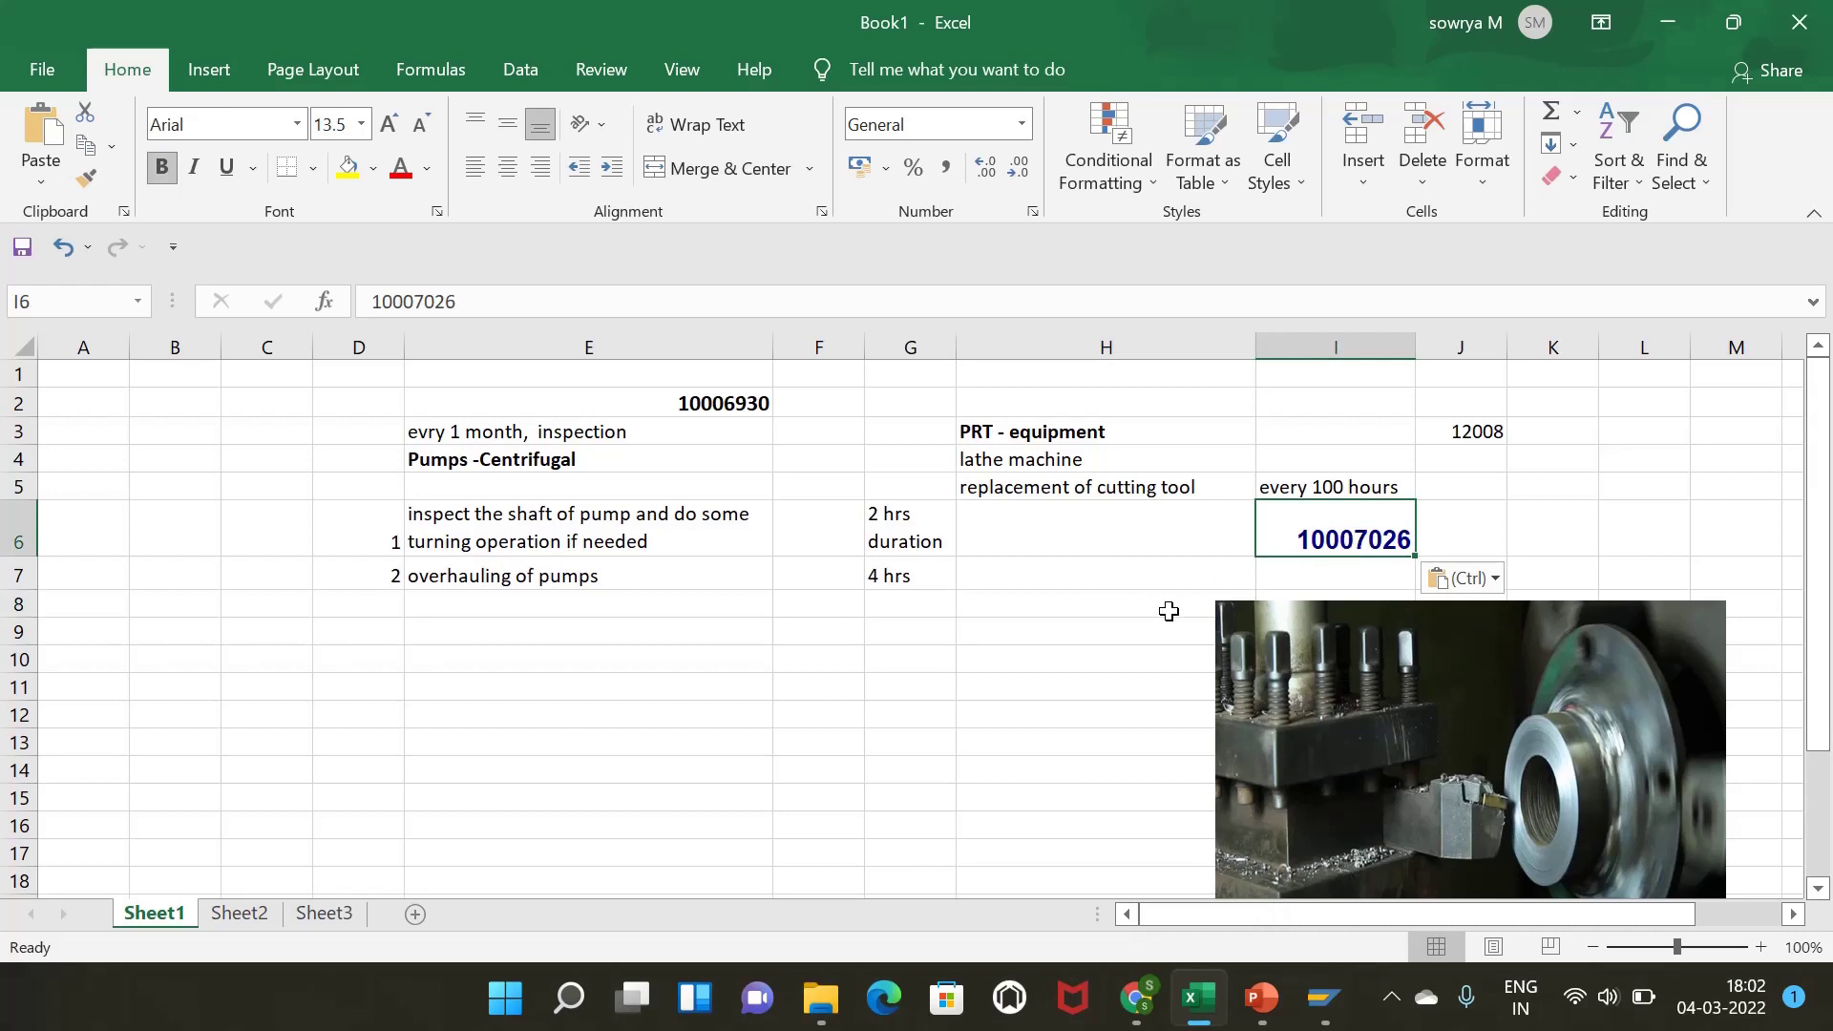
pyautogui.click(1166, 610)
pyautogui.click(1099, 719)
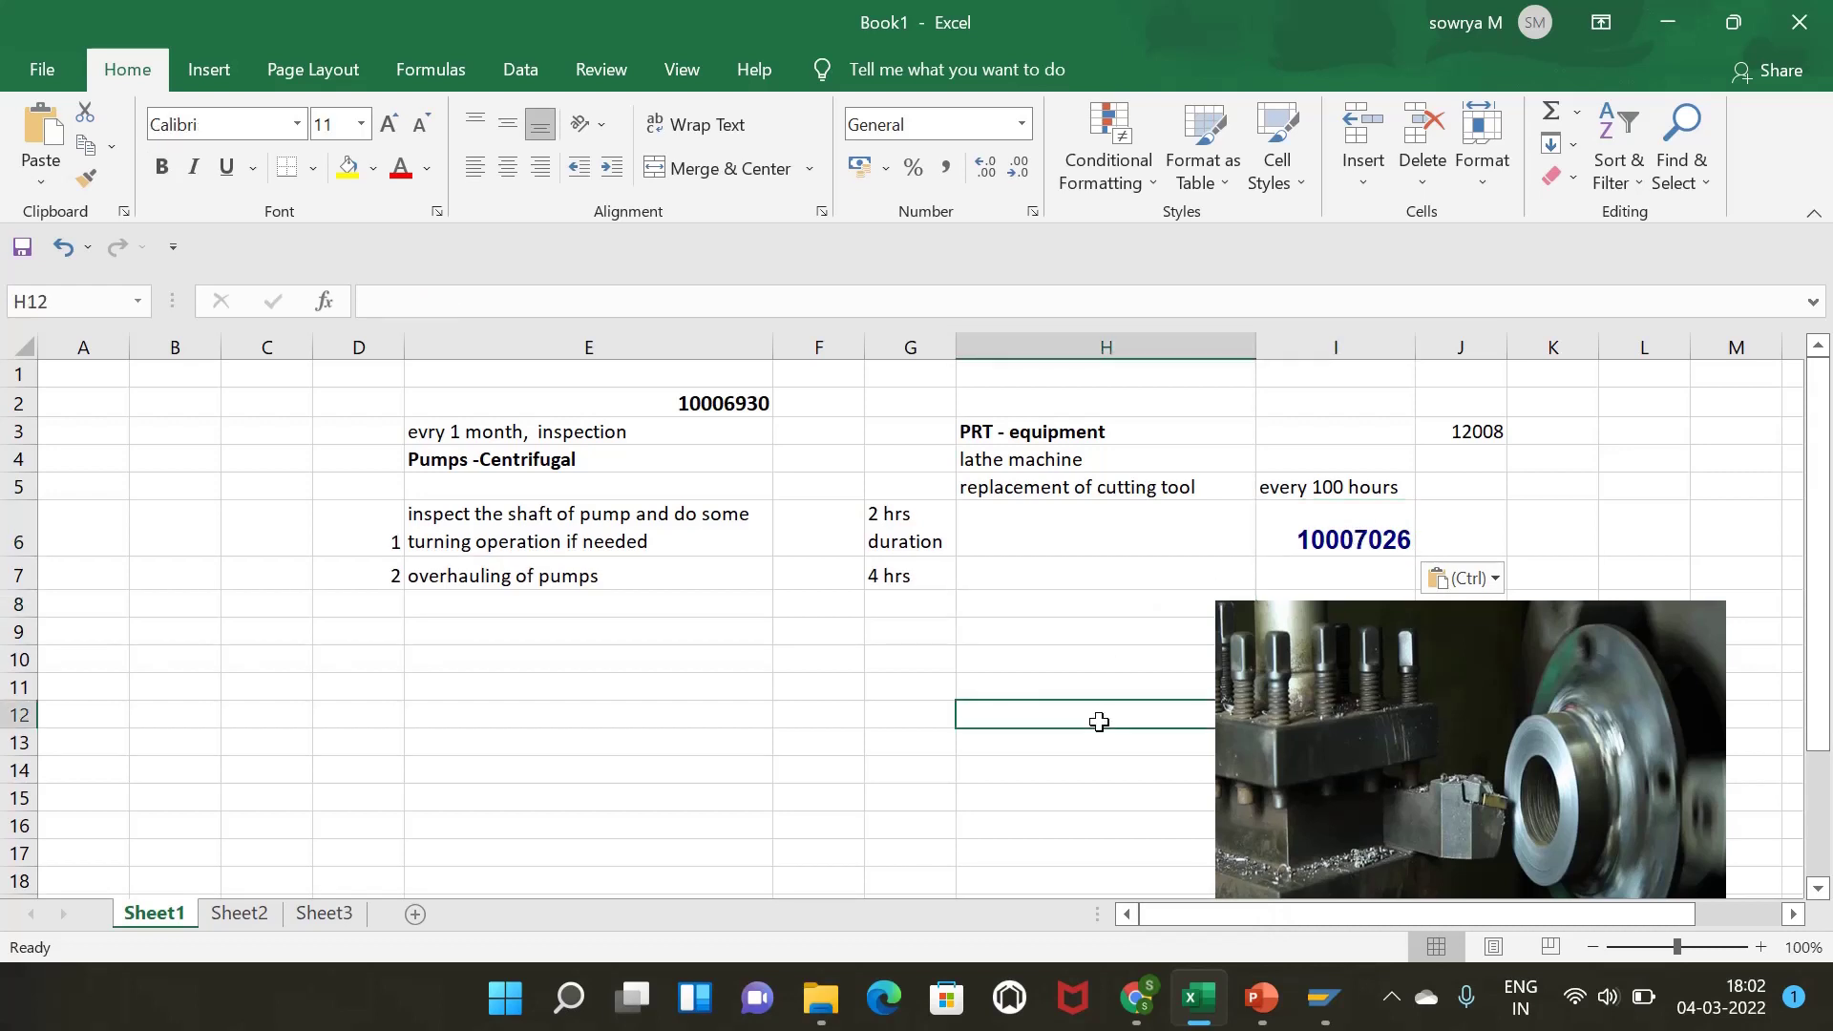
pyautogui.click(983, 739)
pyautogui.click(1026, 637)
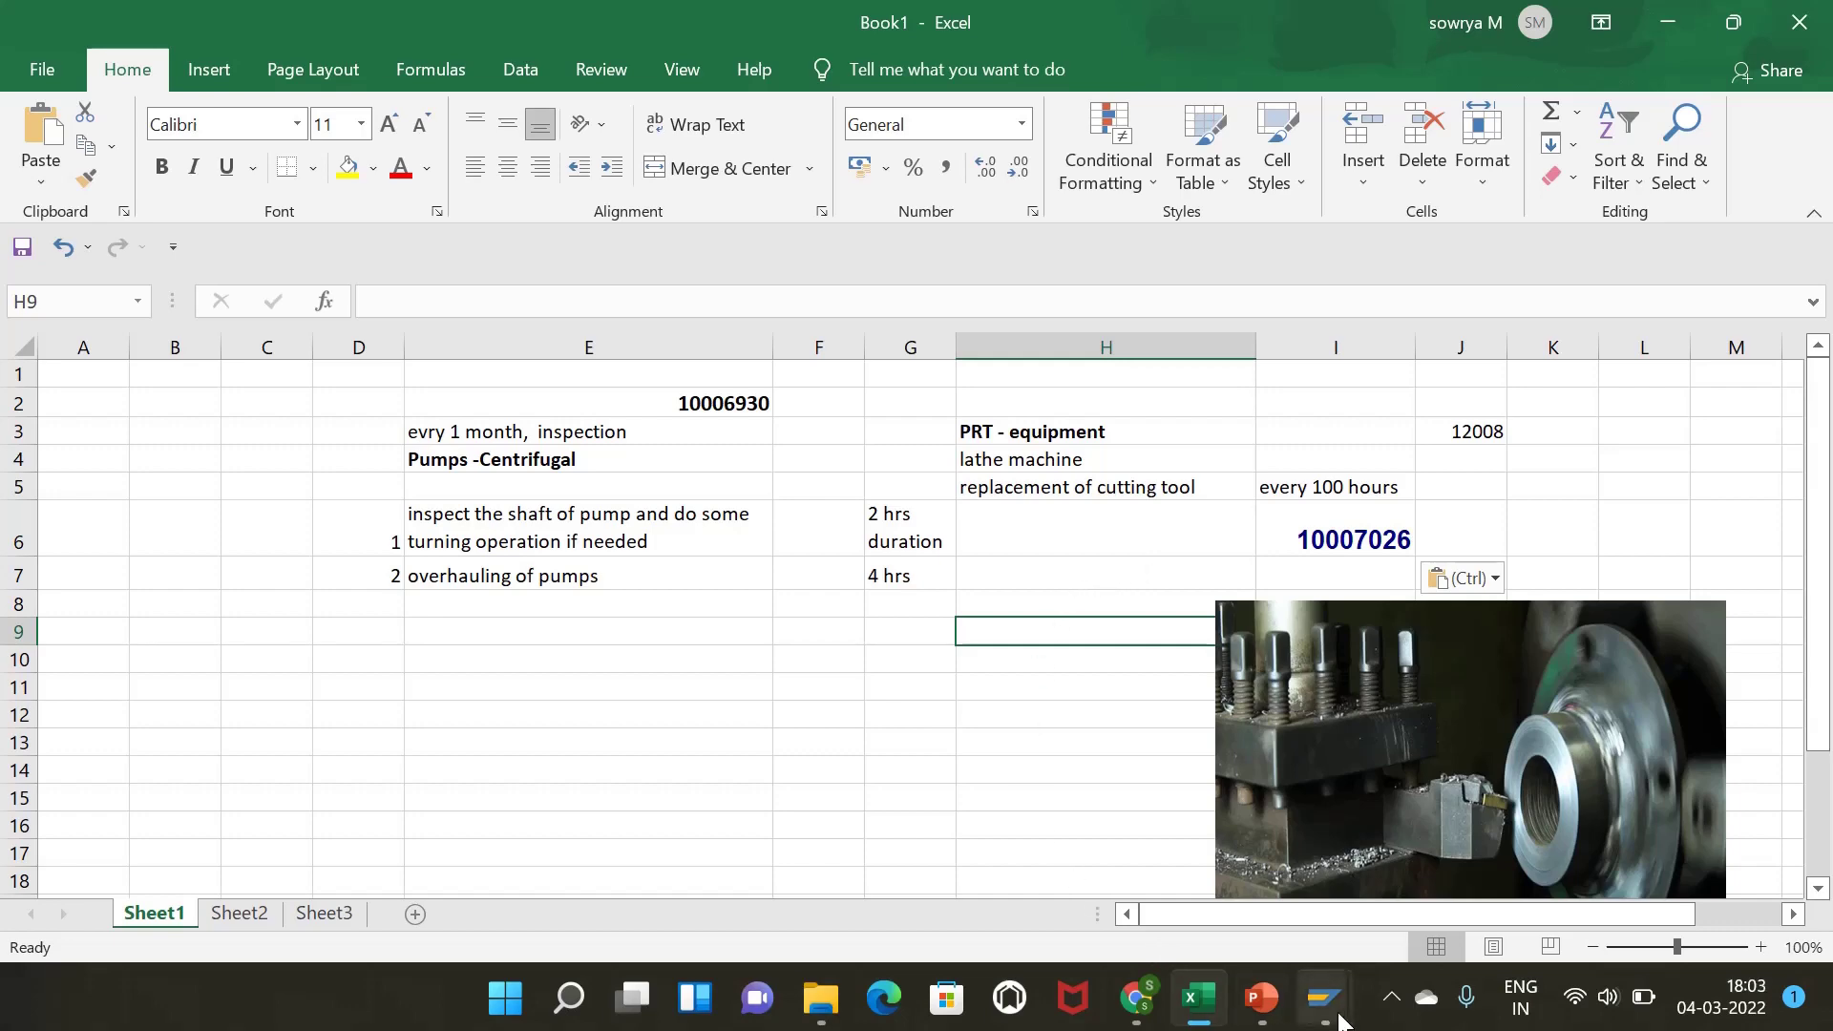
# - Switch back to SAP, dismiss the Performance Assistant message window and bring up the Create Equipment initial screen
pyautogui.moveTo(1340, 1019)
pyautogui.click(1566, 850)
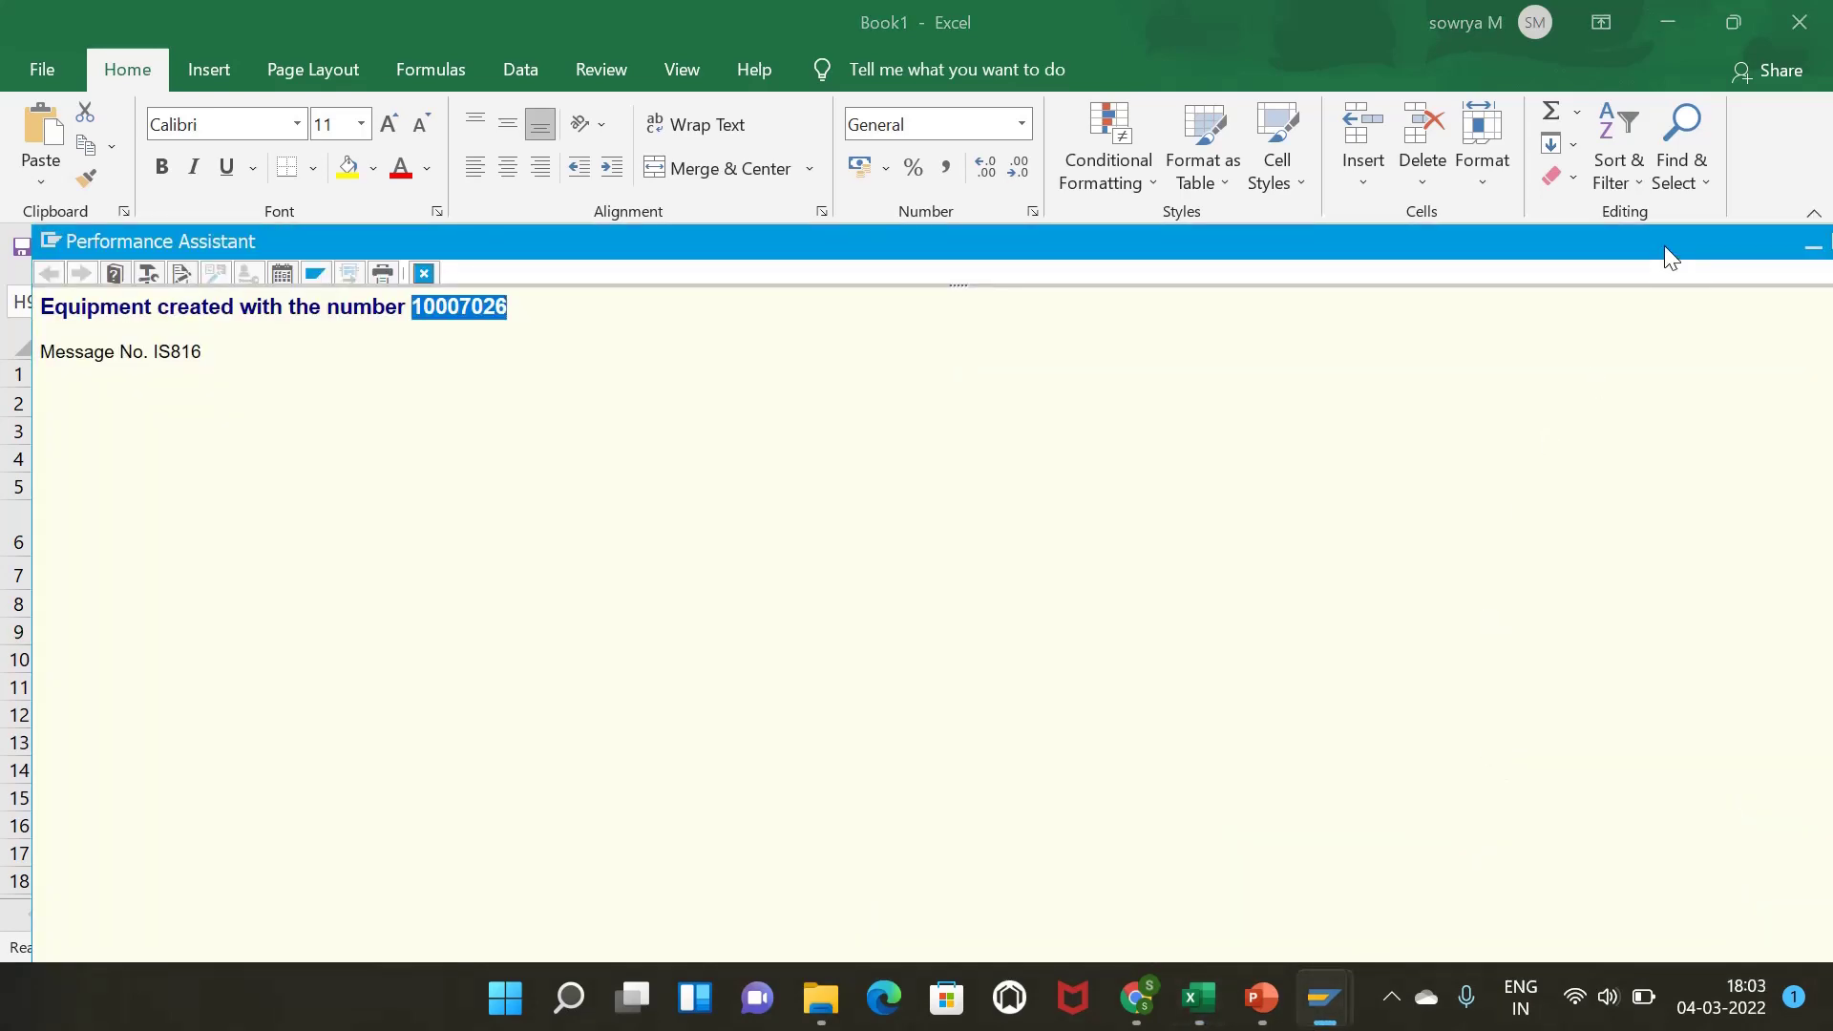
pyautogui.moveTo(1664, 244); pyautogui.dragTo(1337, 313)
pyautogui.click(1541, 309)
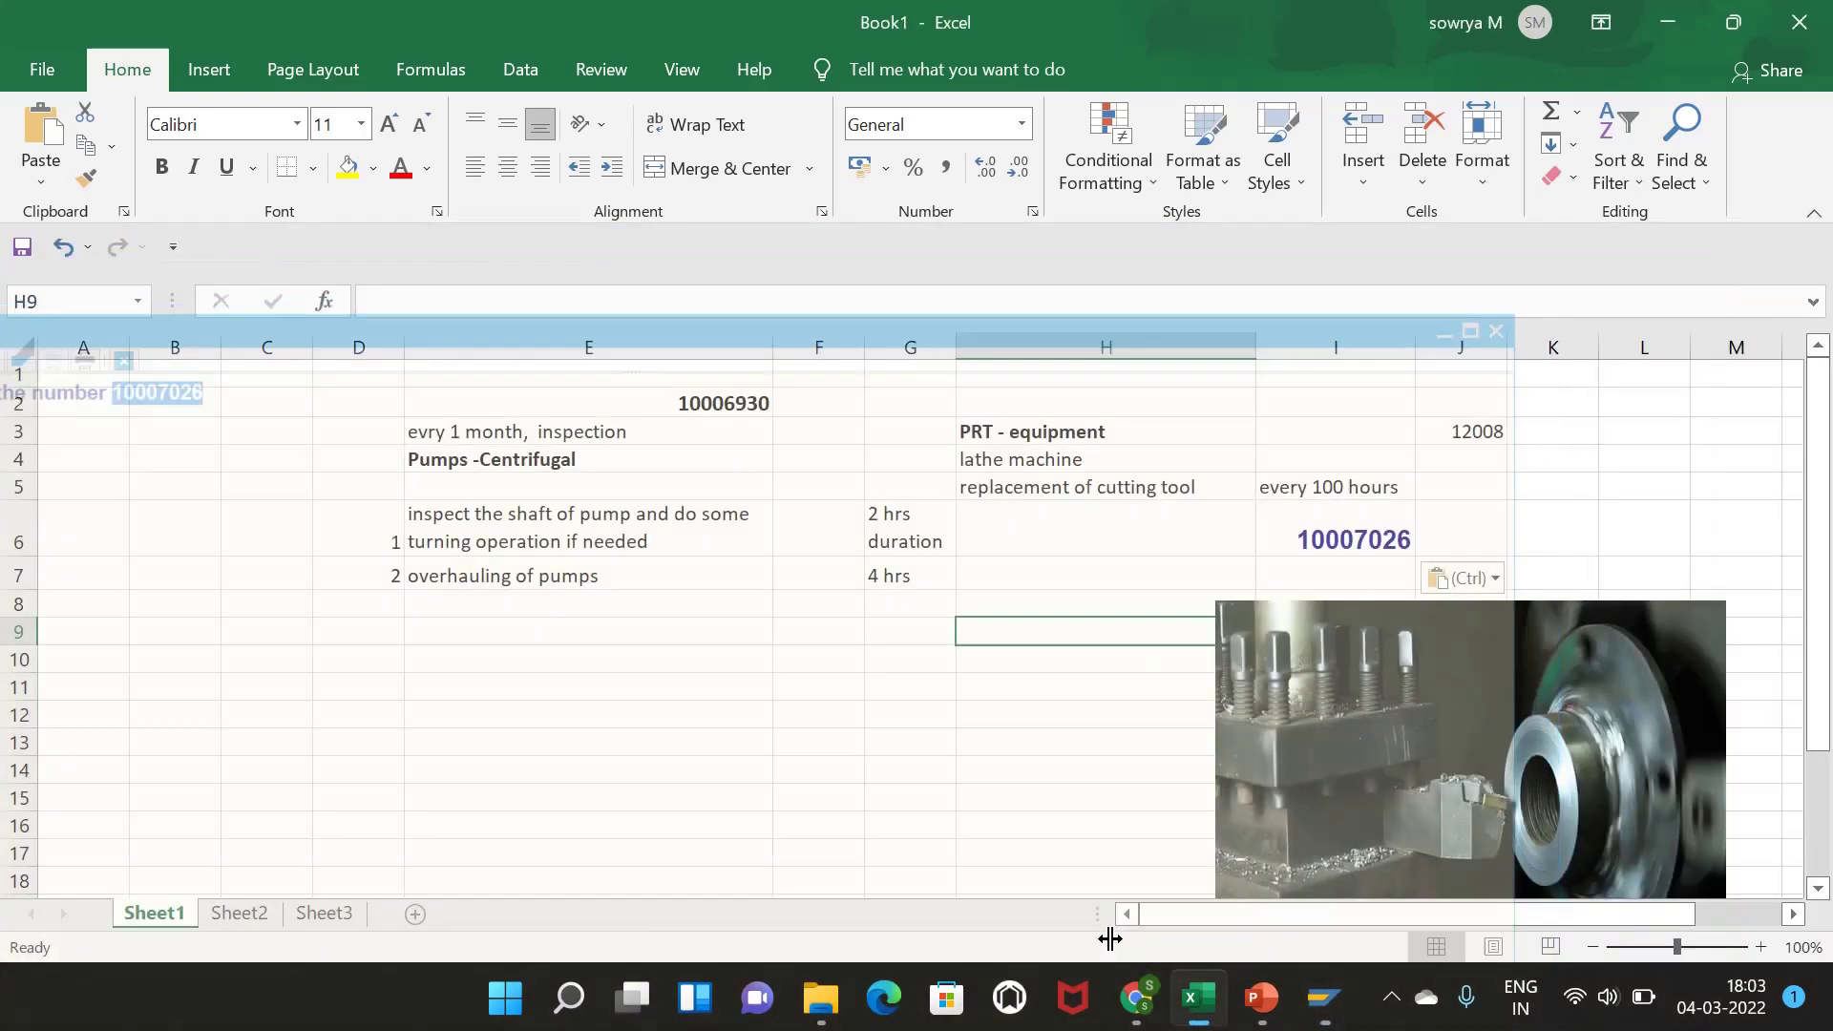
pyautogui.moveTo(1324, 1003)
pyautogui.click(1367, 895)
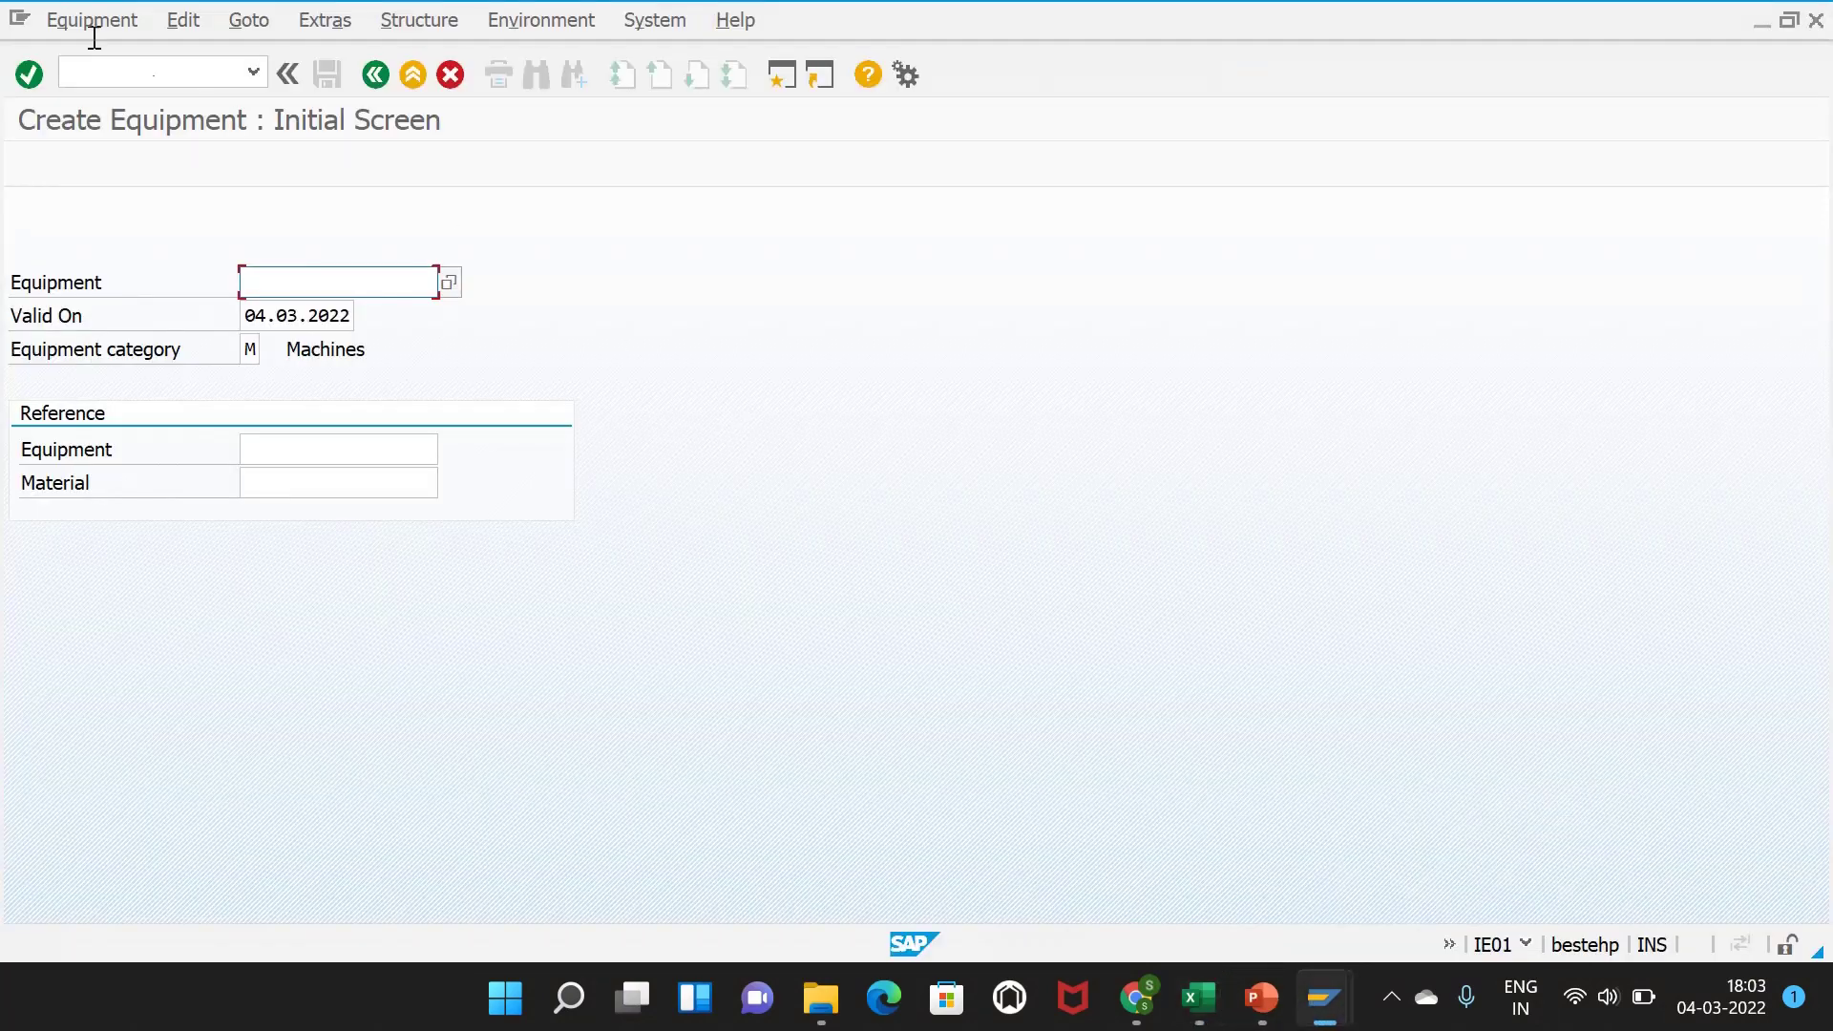
# - Start the Create Measuring Point transaction IK01 in place of the equipment creation
pyautogui.click(111, 75)
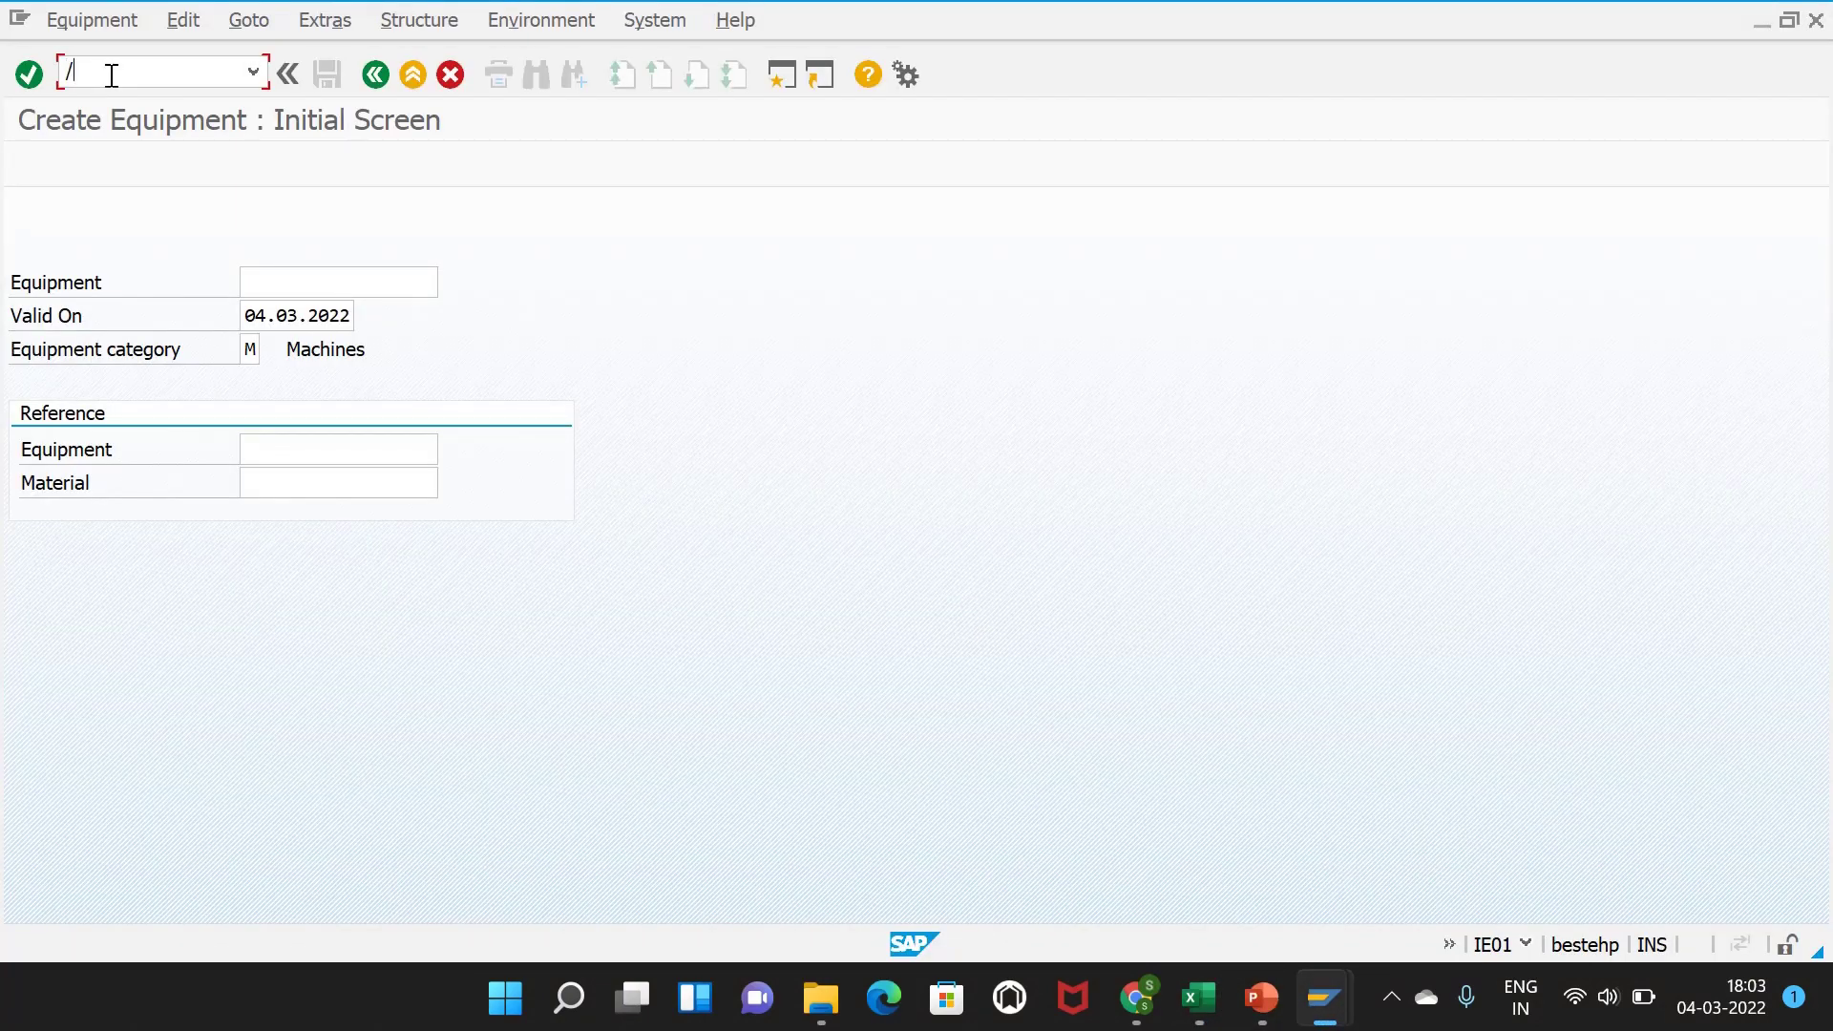
pyautogui.write('/NIK01')
pyautogui.press('Return')
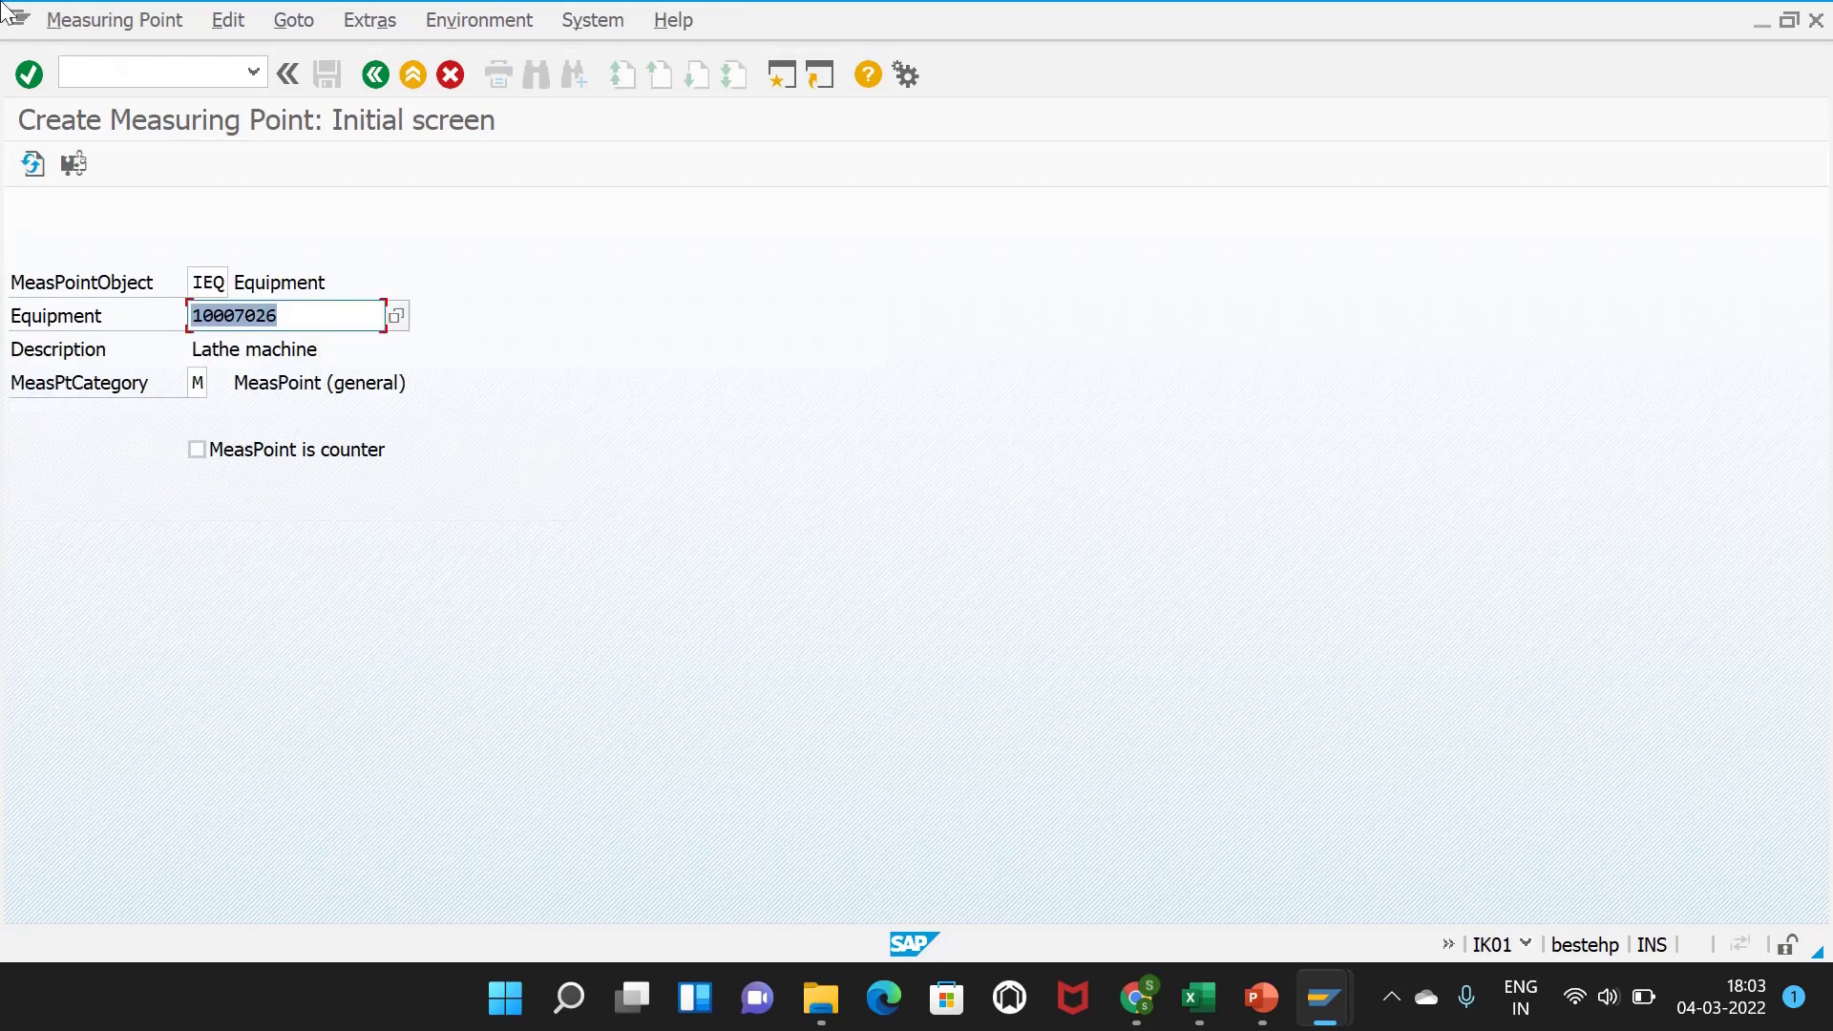
# - Mark the lathe machine's new category M measuring point as a counter and continue to its general data
pyautogui.click(289, 322)
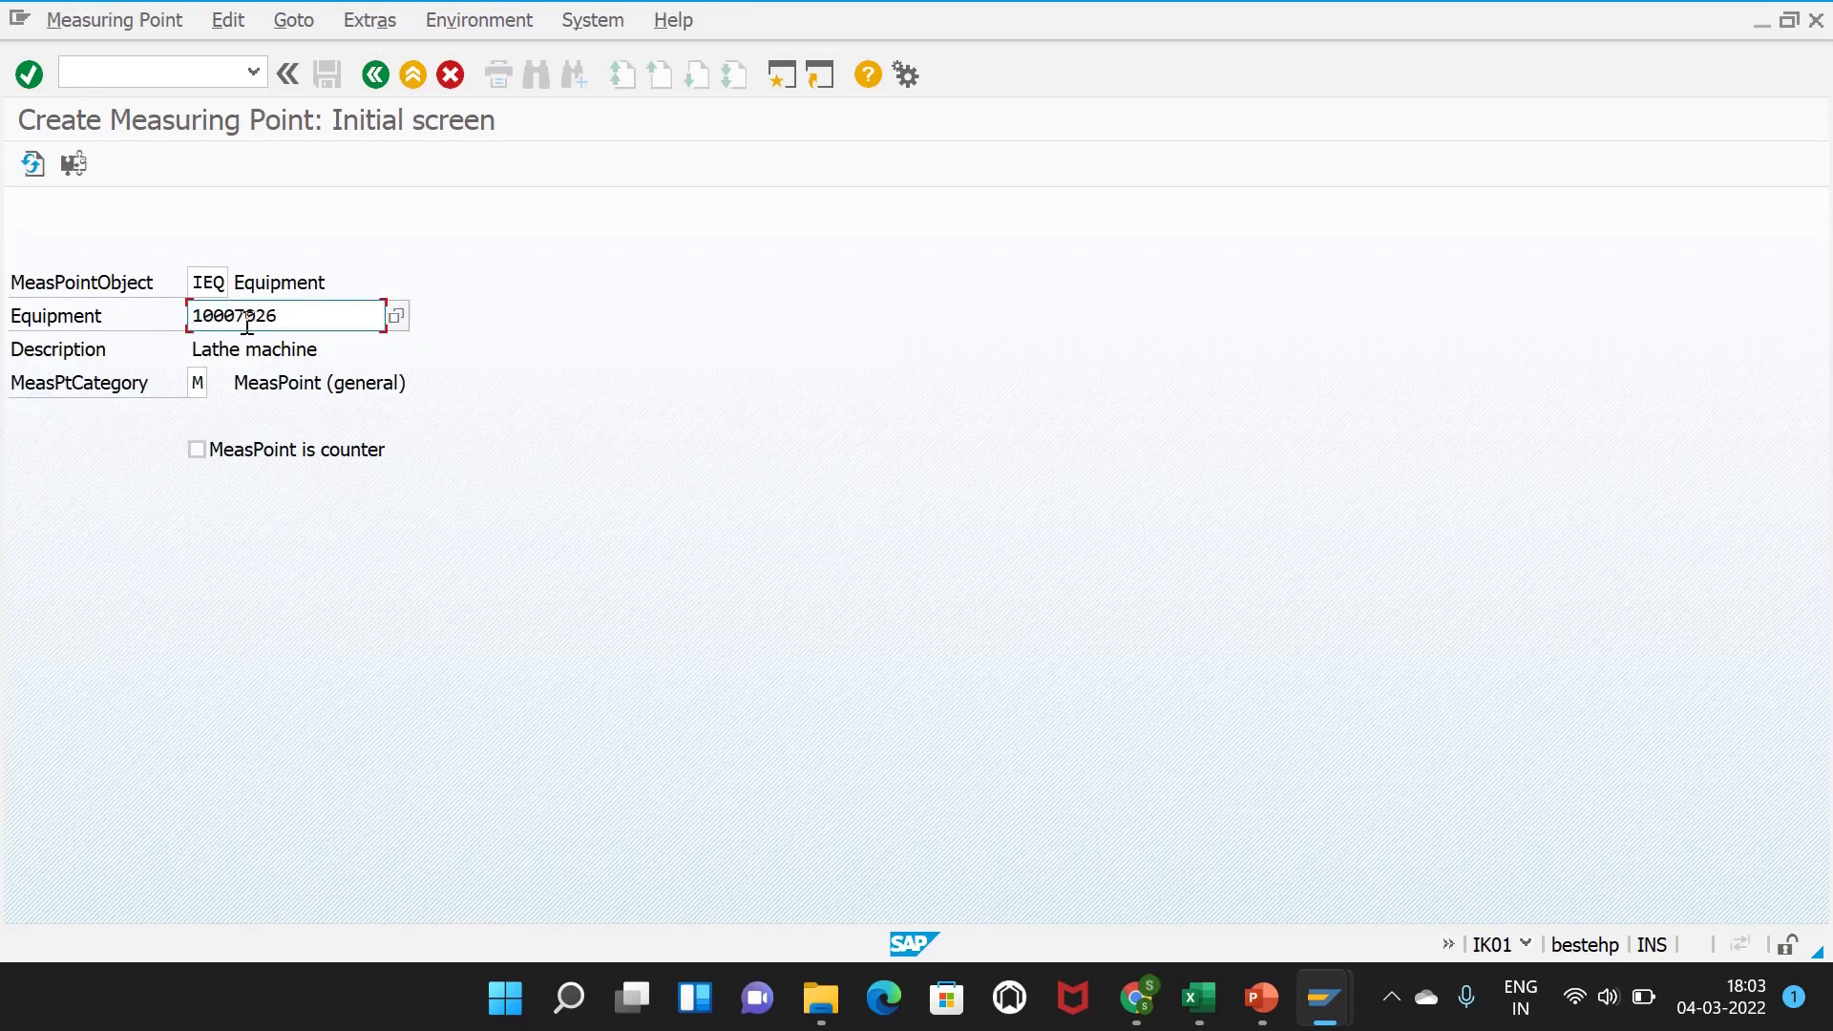
pyautogui.click(198, 380)
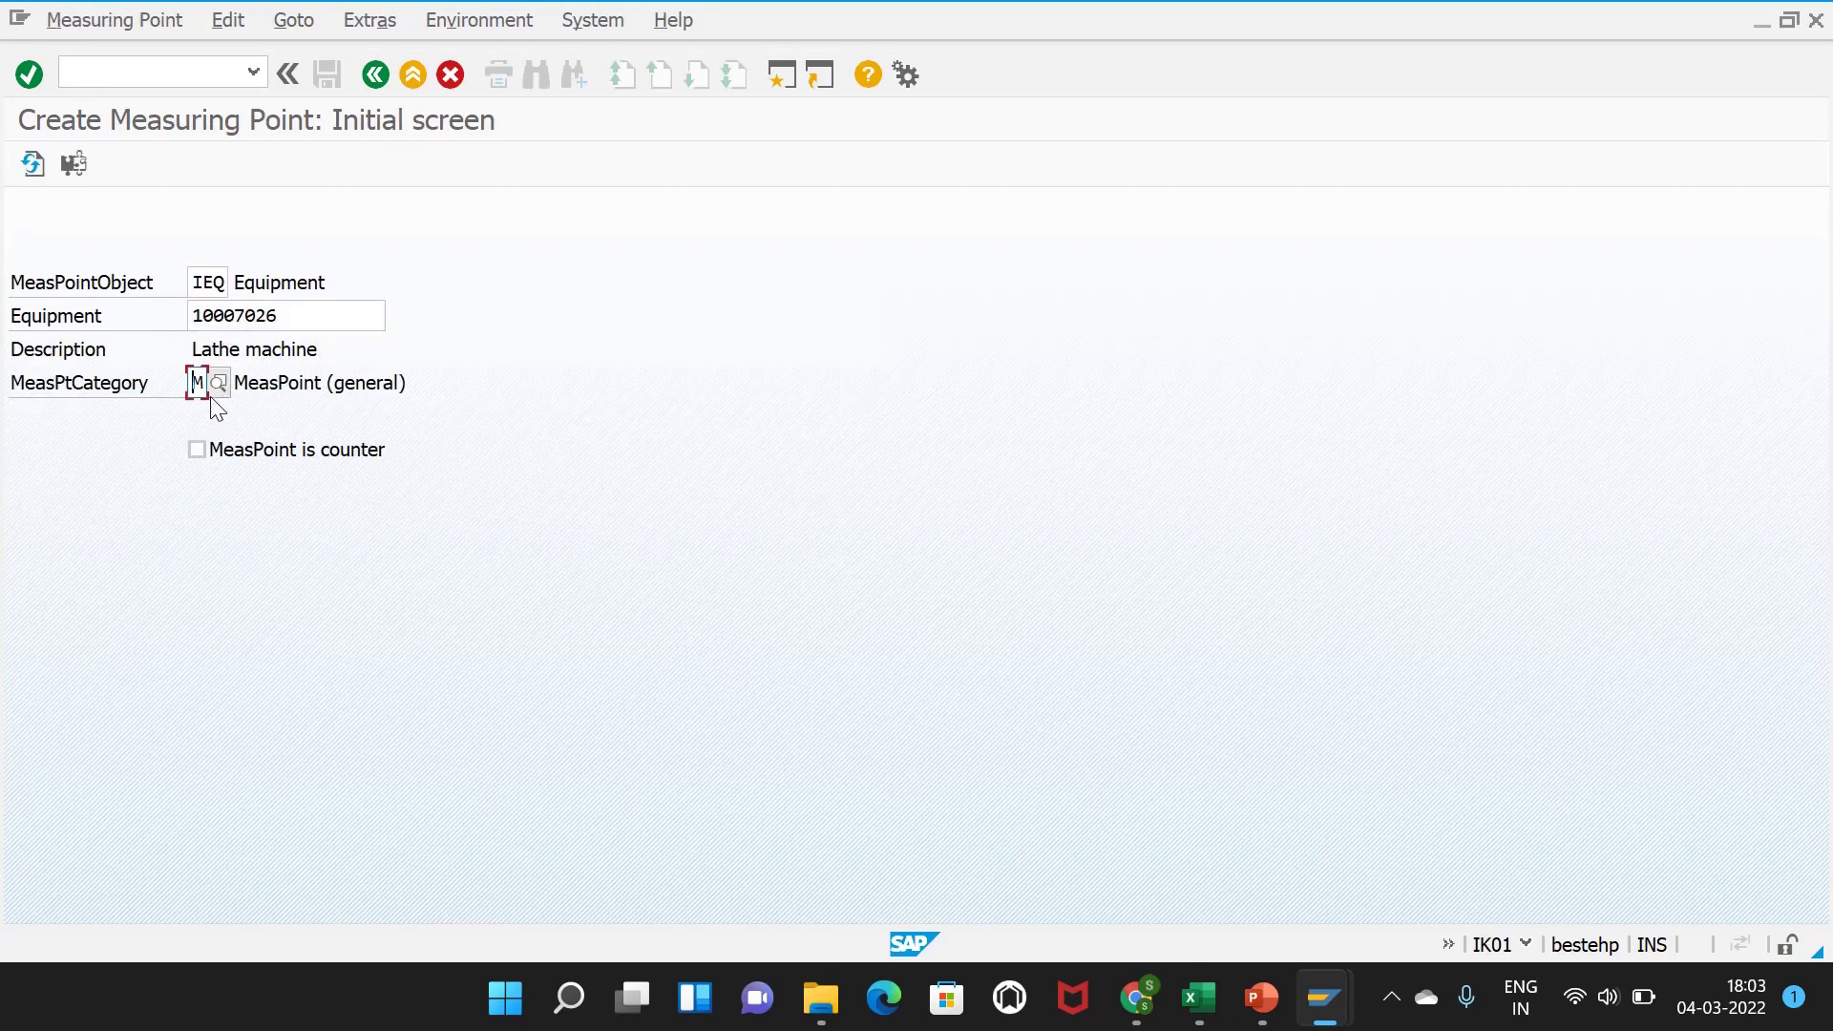
pyautogui.click(212, 451)
pyautogui.press('Return')
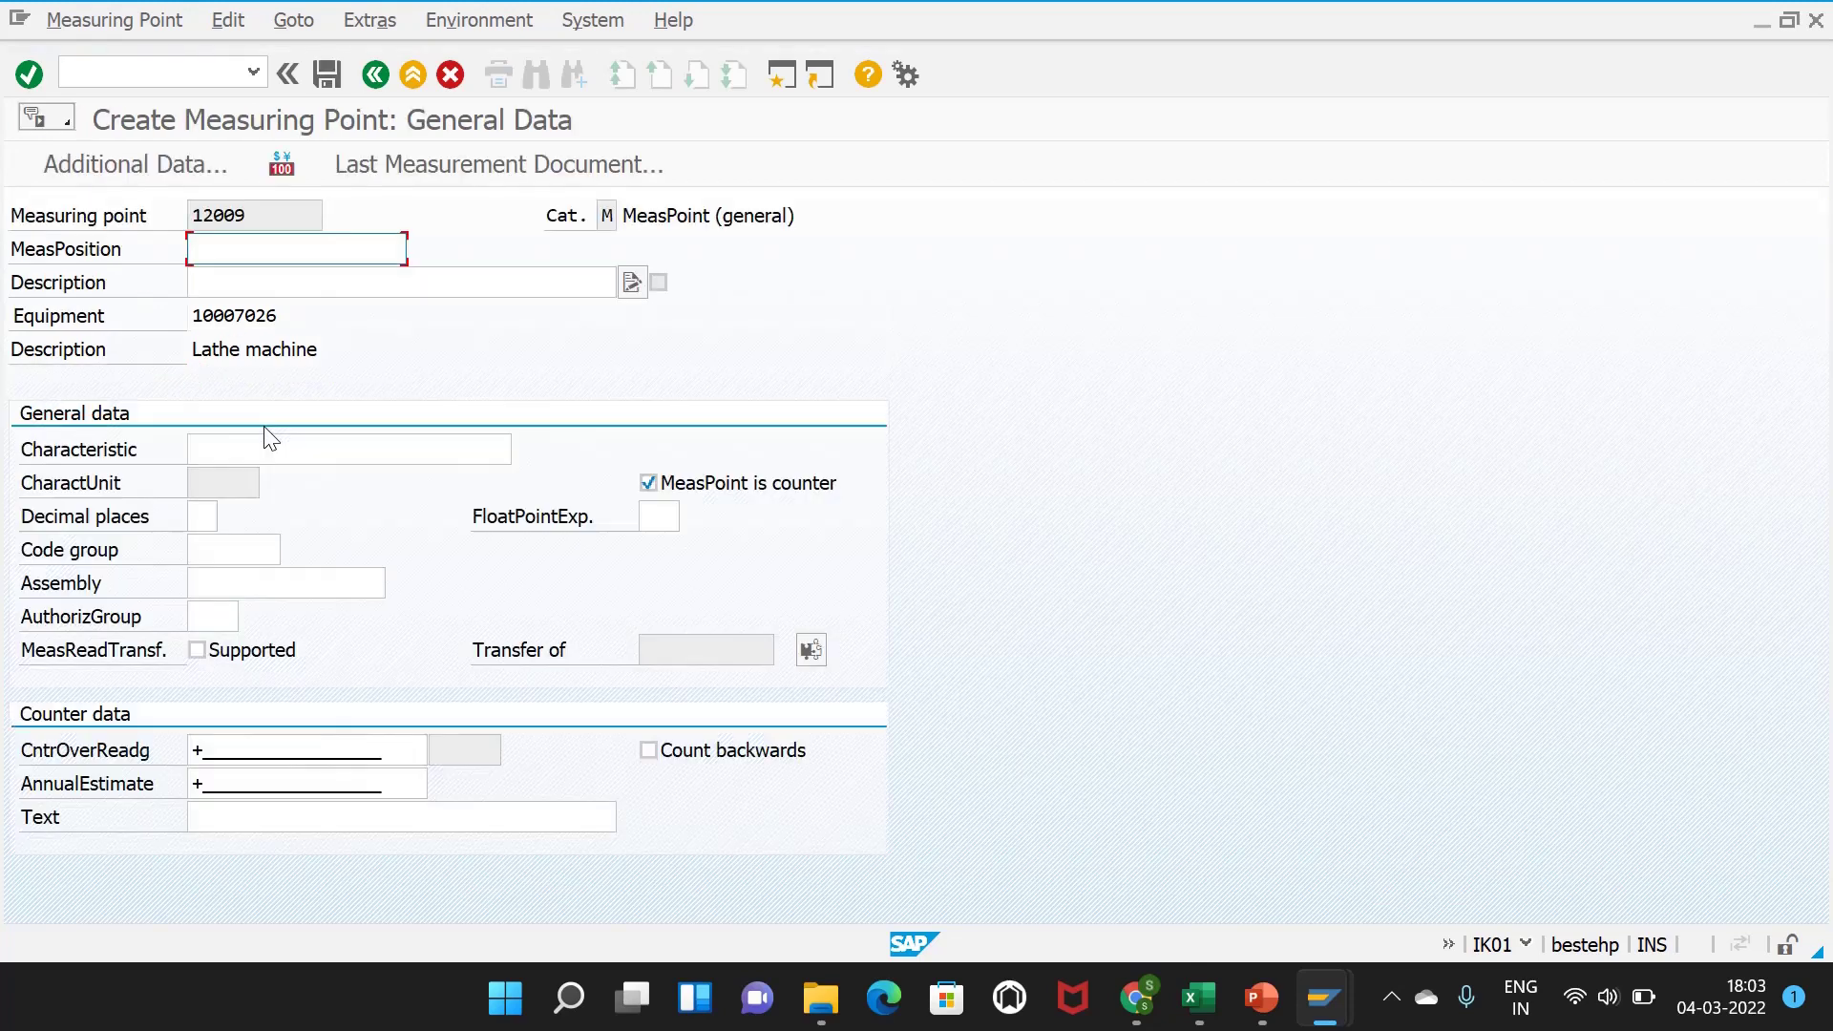
# - Describe the measuring point as "Running hours for Cutting tool" and assign it the characteristic PM_HRS
pyautogui.click(254, 281)
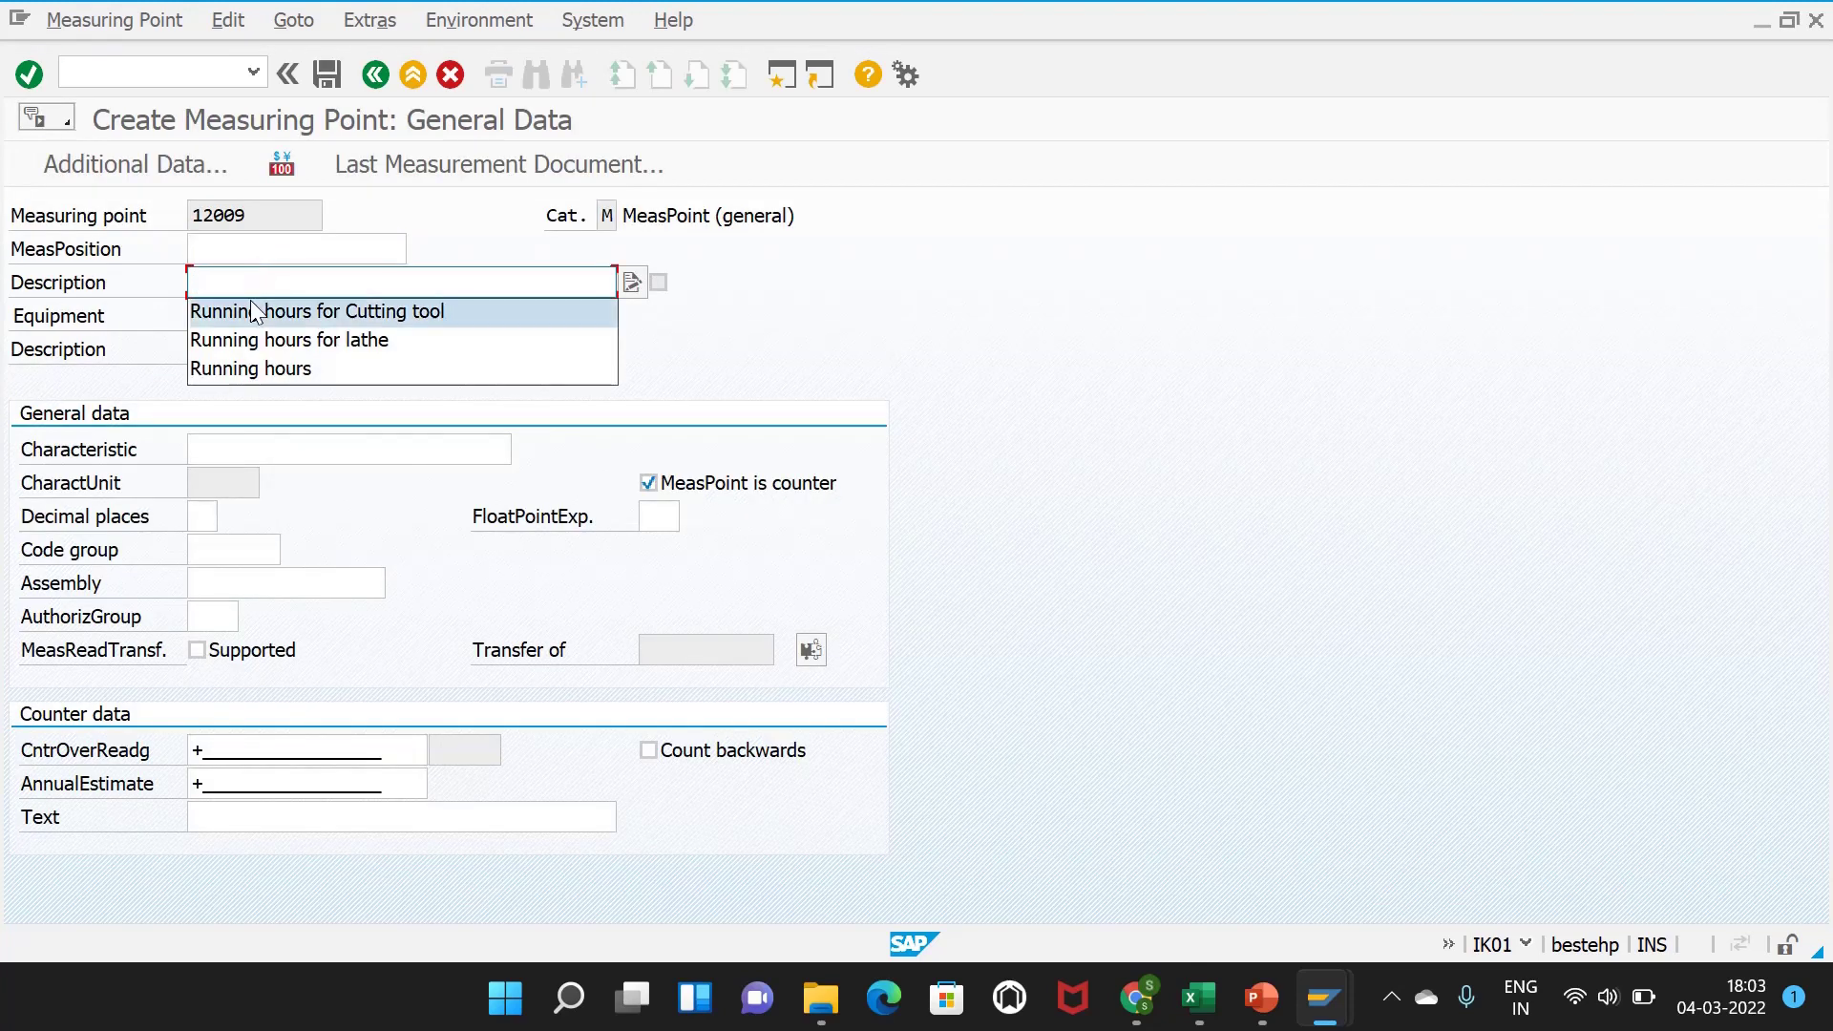
pyautogui.click(272, 310)
pyautogui.click(267, 453)
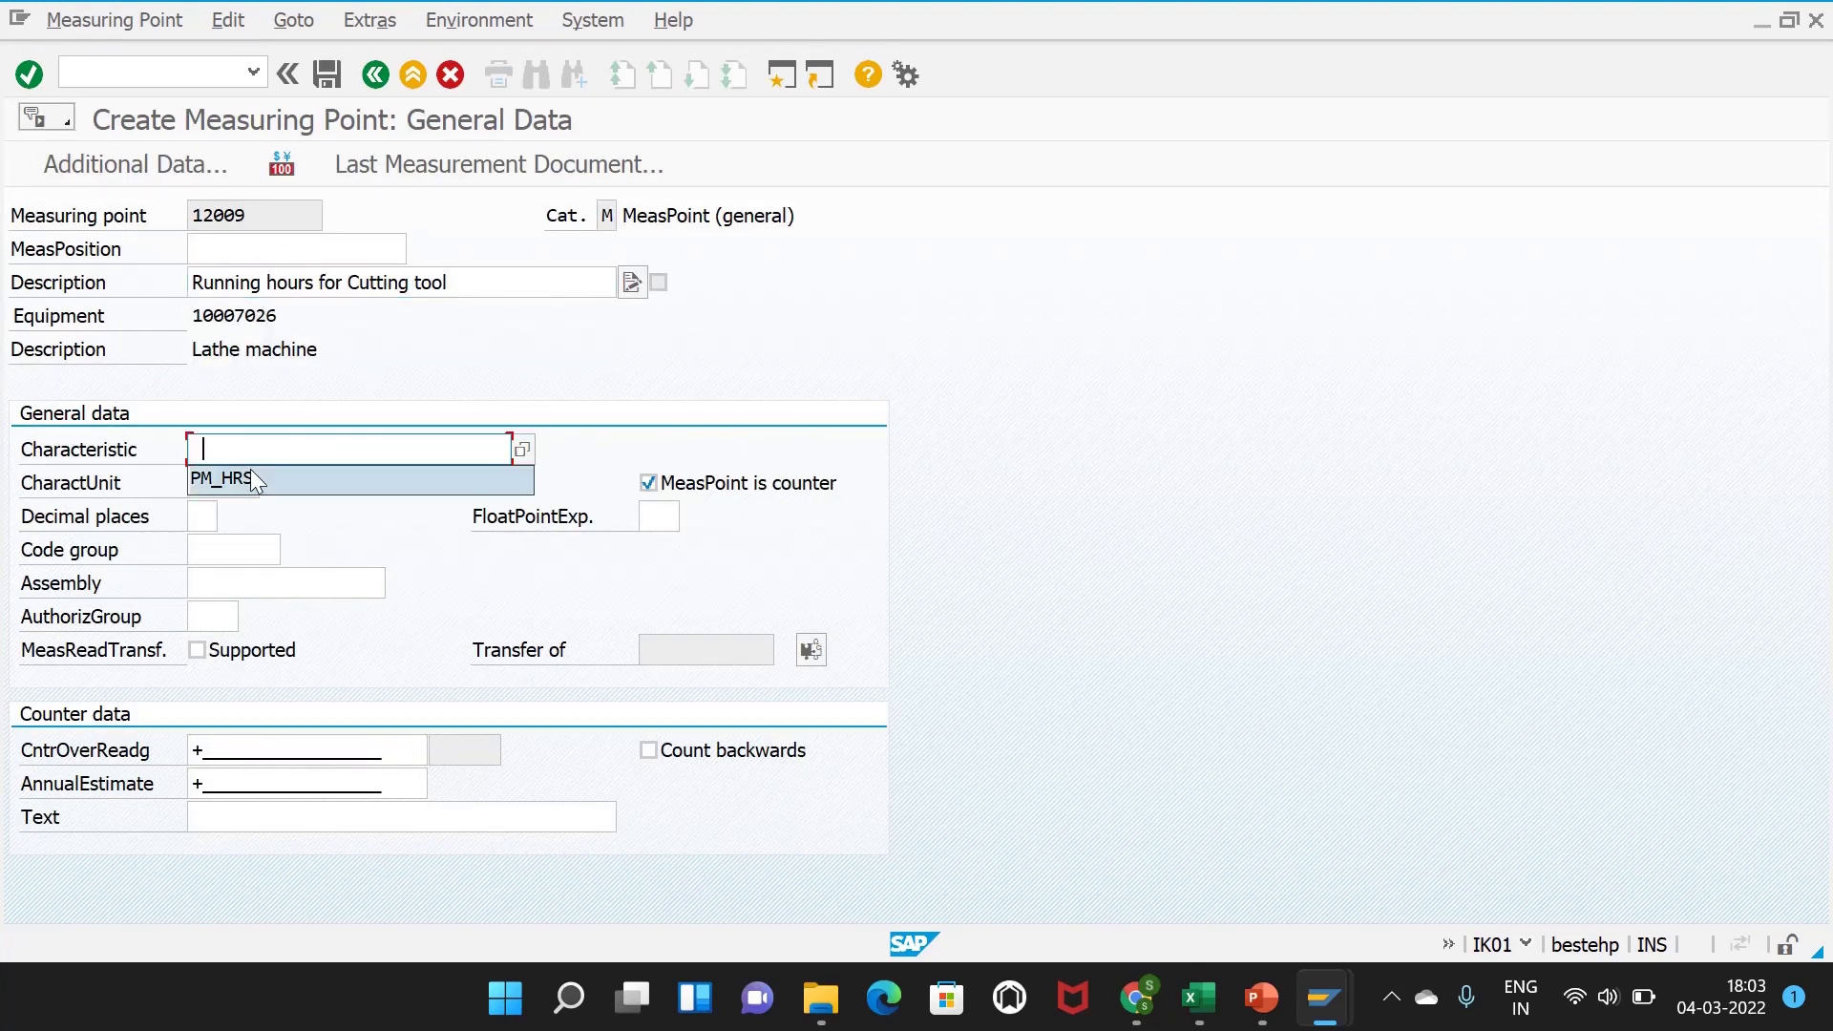
pyautogui.click(250, 470)
pyautogui.moveTo(228, 461)
pyautogui.mouseDown()
pyautogui.moveTo(179, 473)
pyautogui.moveTo(217, 455)
pyautogui.mouseUp()
pyautogui.click(232, 552)
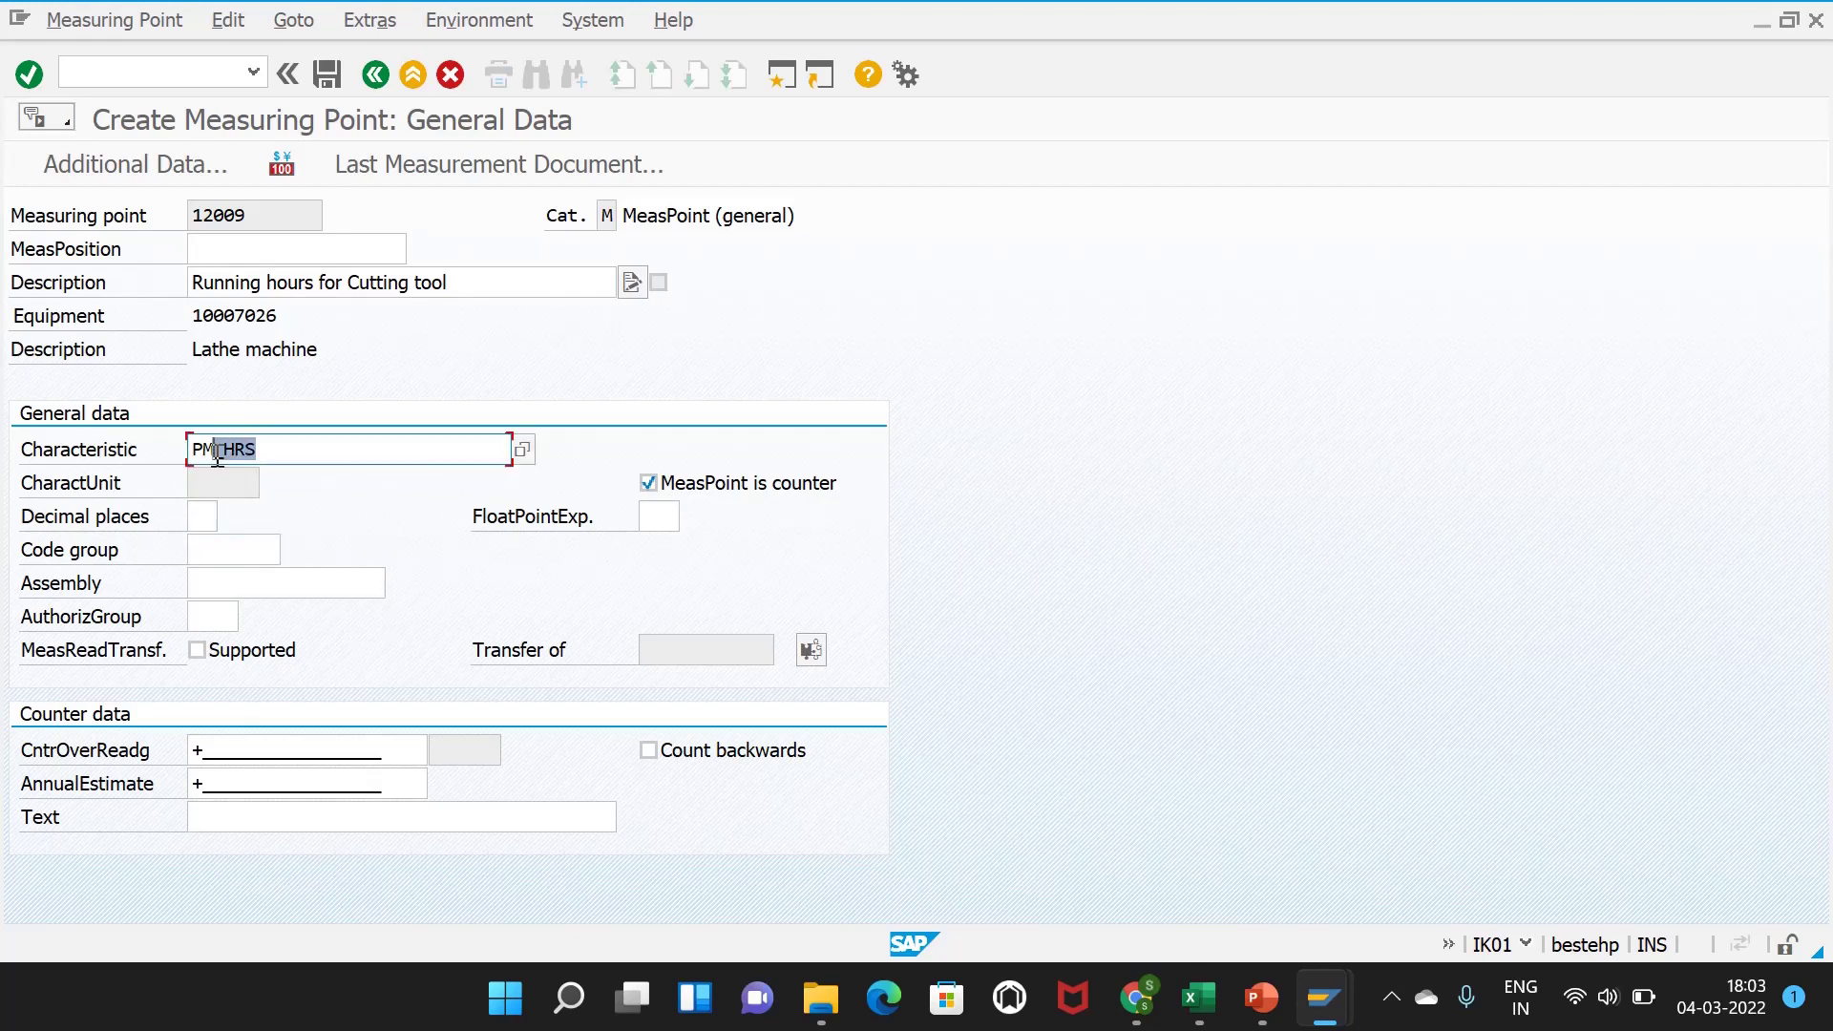
# - Set the counter overflow reading and annual estimate to 500, enable measurement reading transfer support, and save the measuring point
pyautogui.click(198, 751)
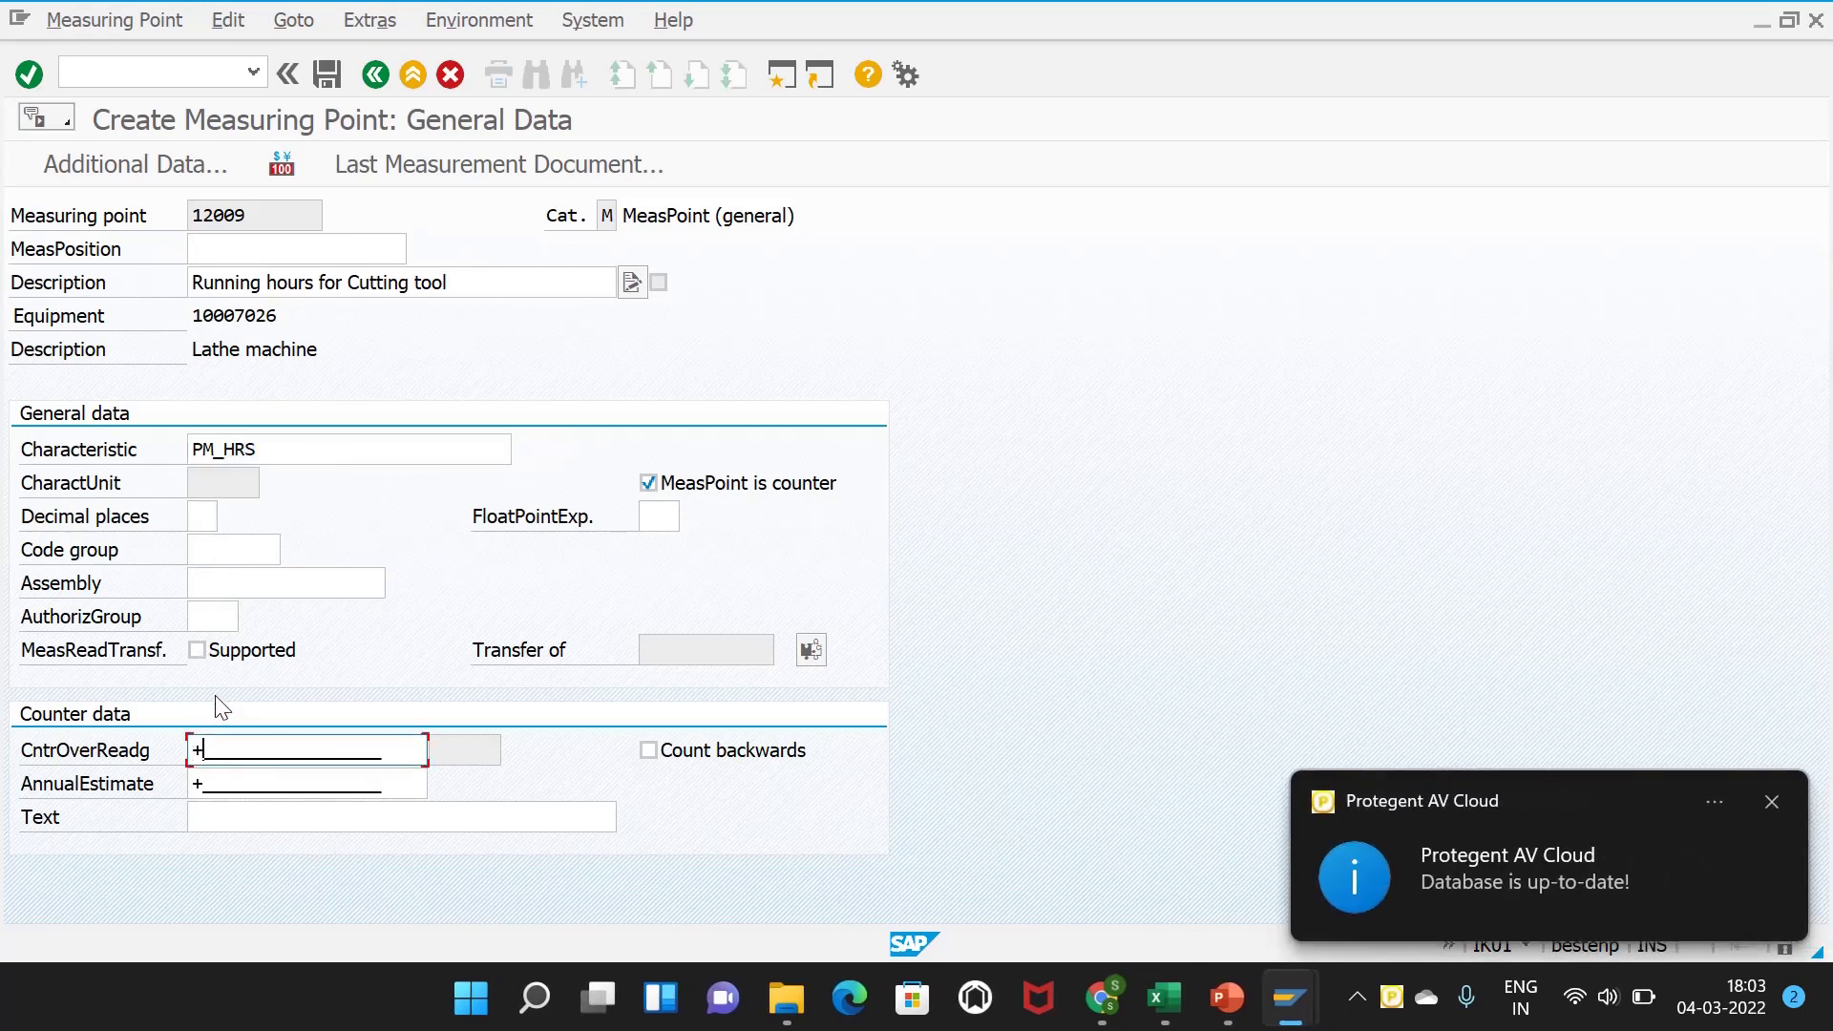
pyautogui.click(221, 783)
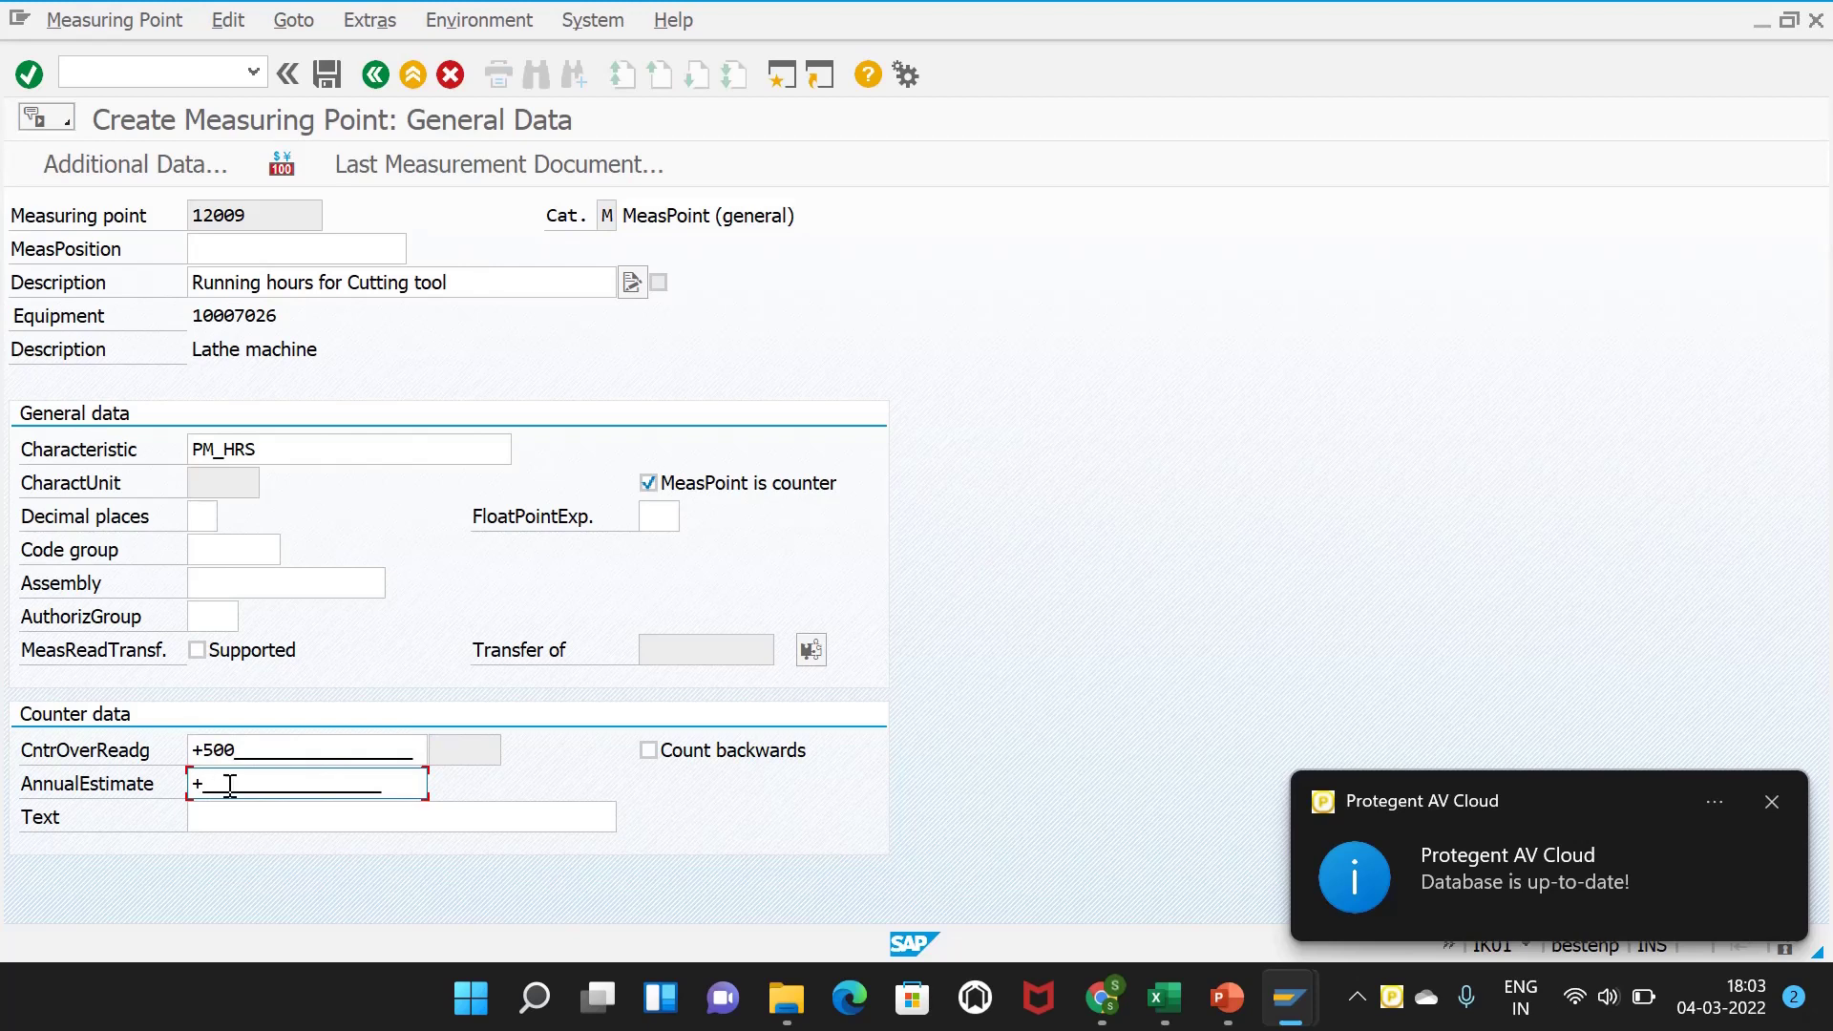
pyautogui.write('+500')
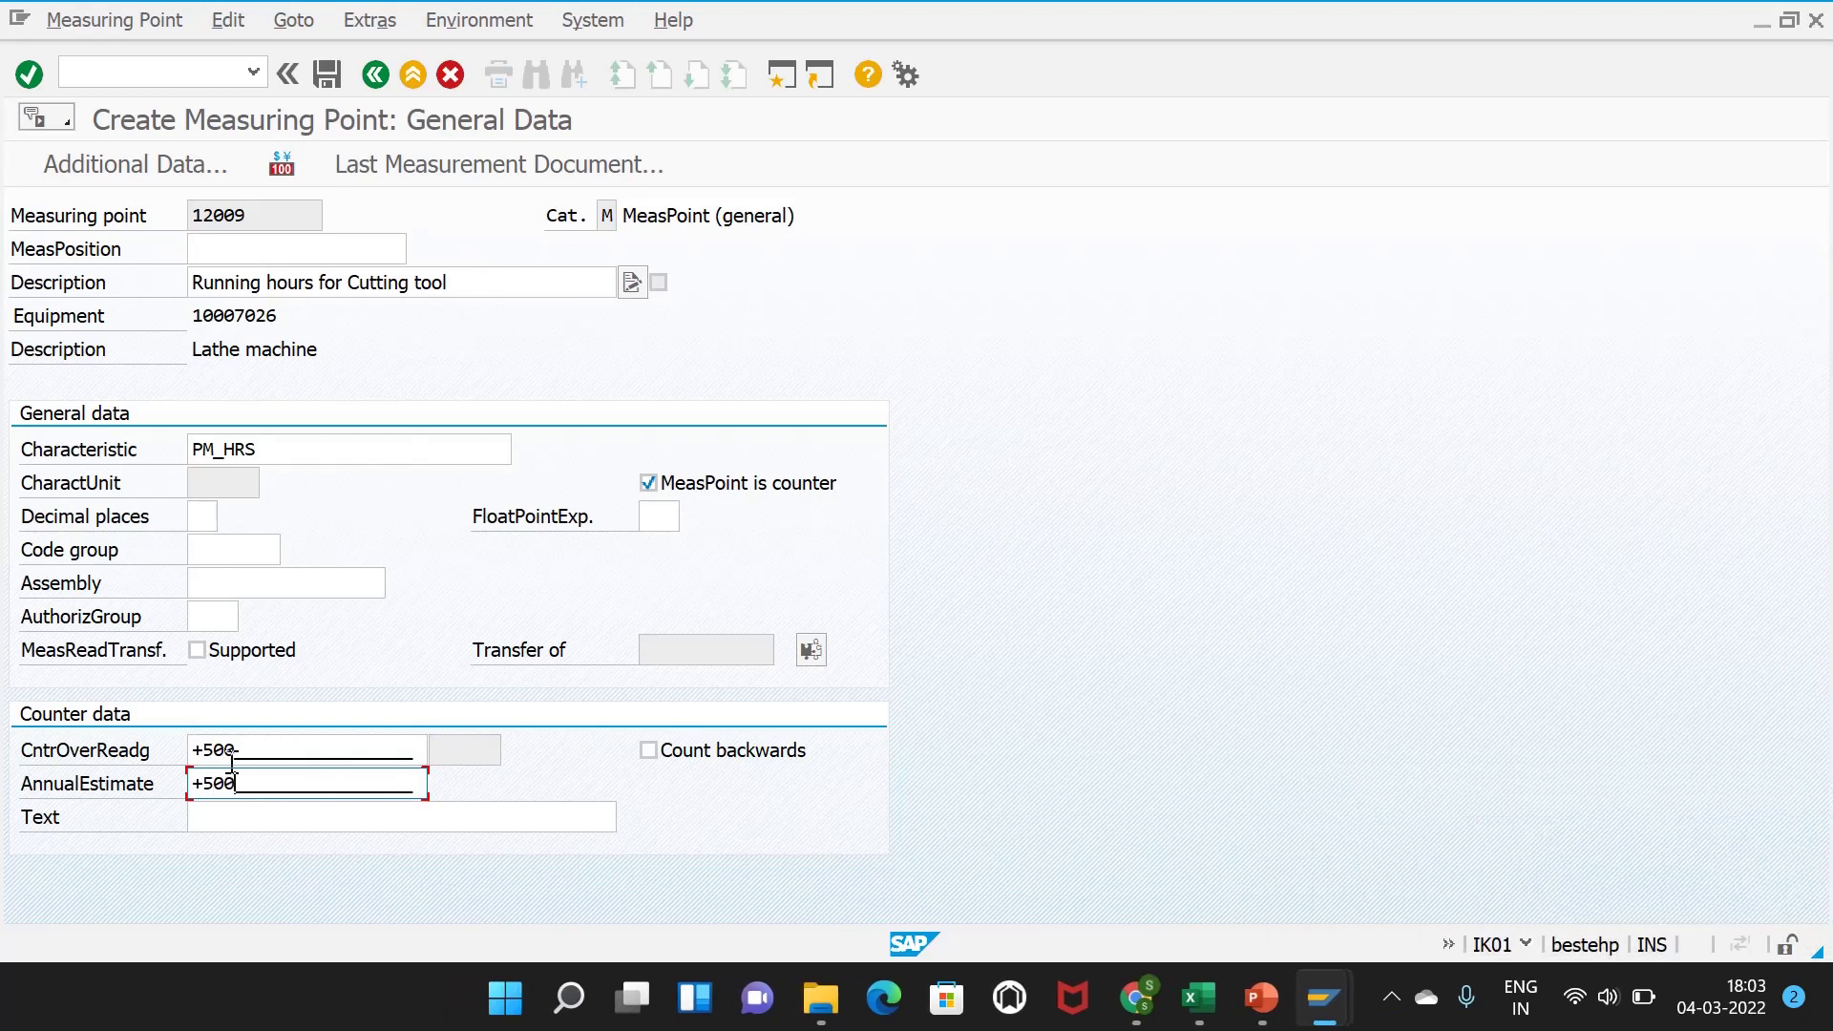
pyautogui.press('Return')
pyautogui.click(202, 653)
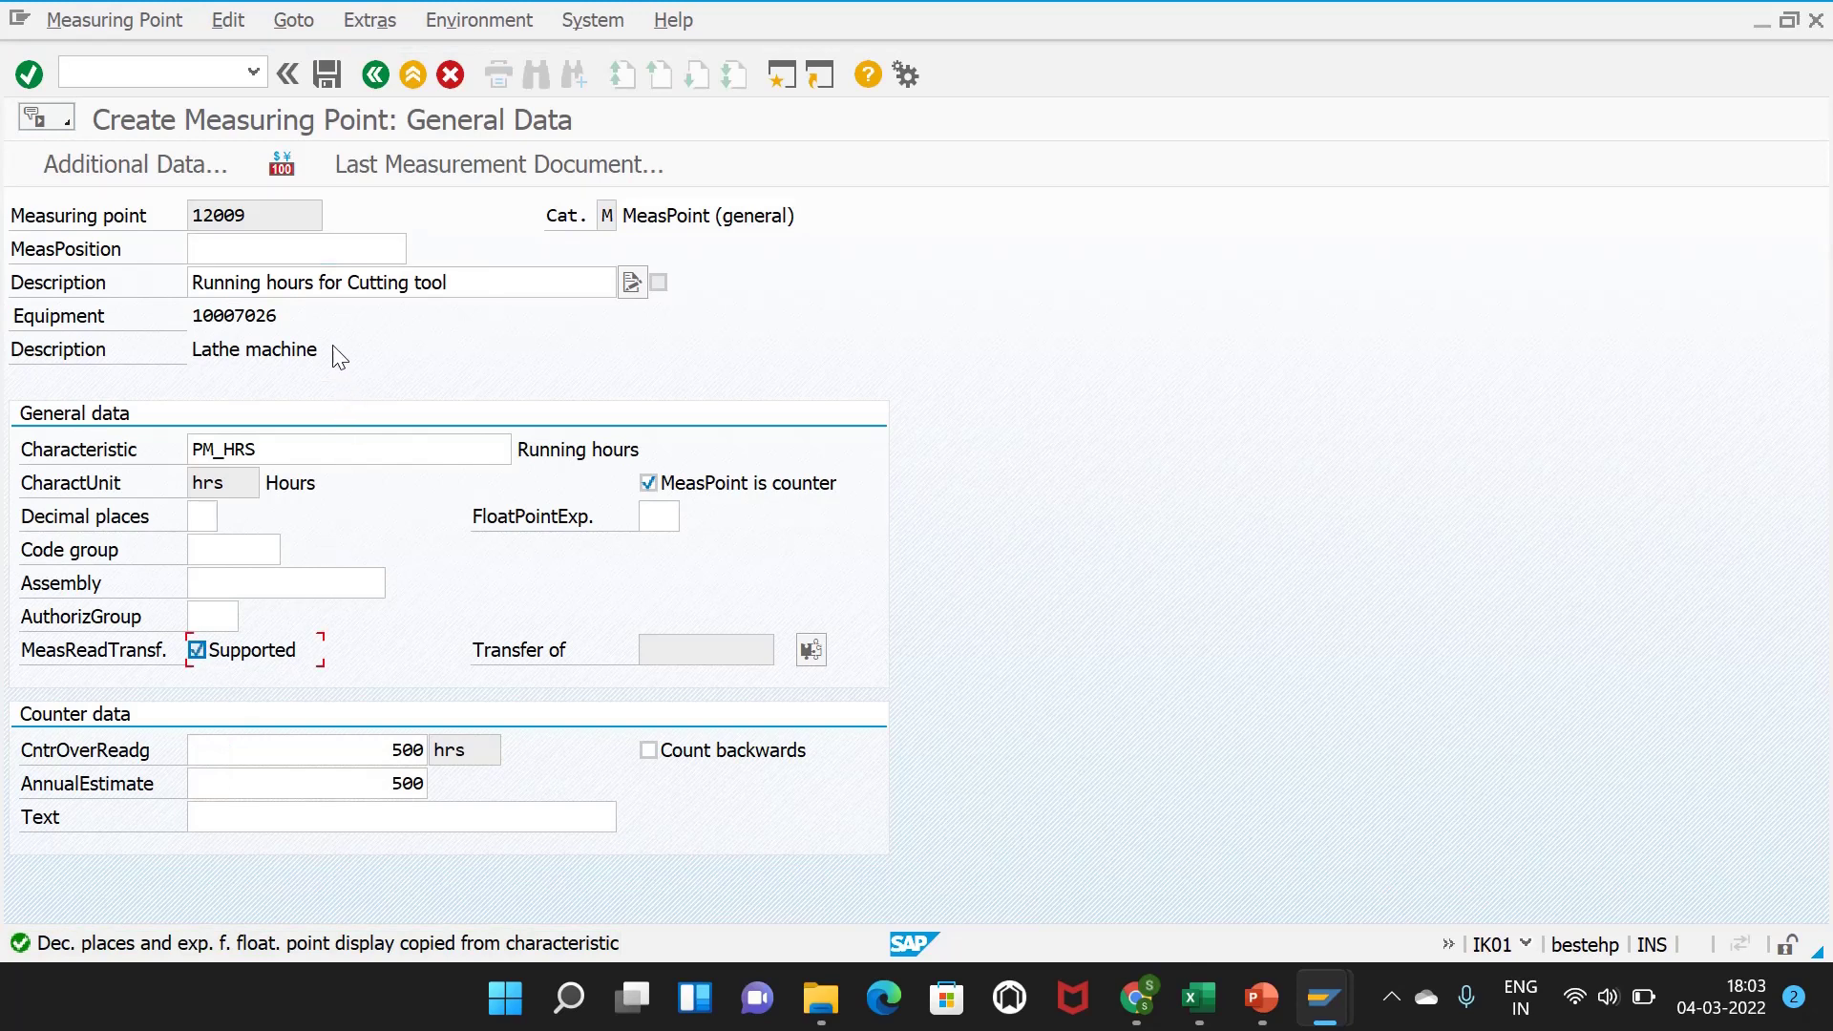
pyautogui.click(326, 73)
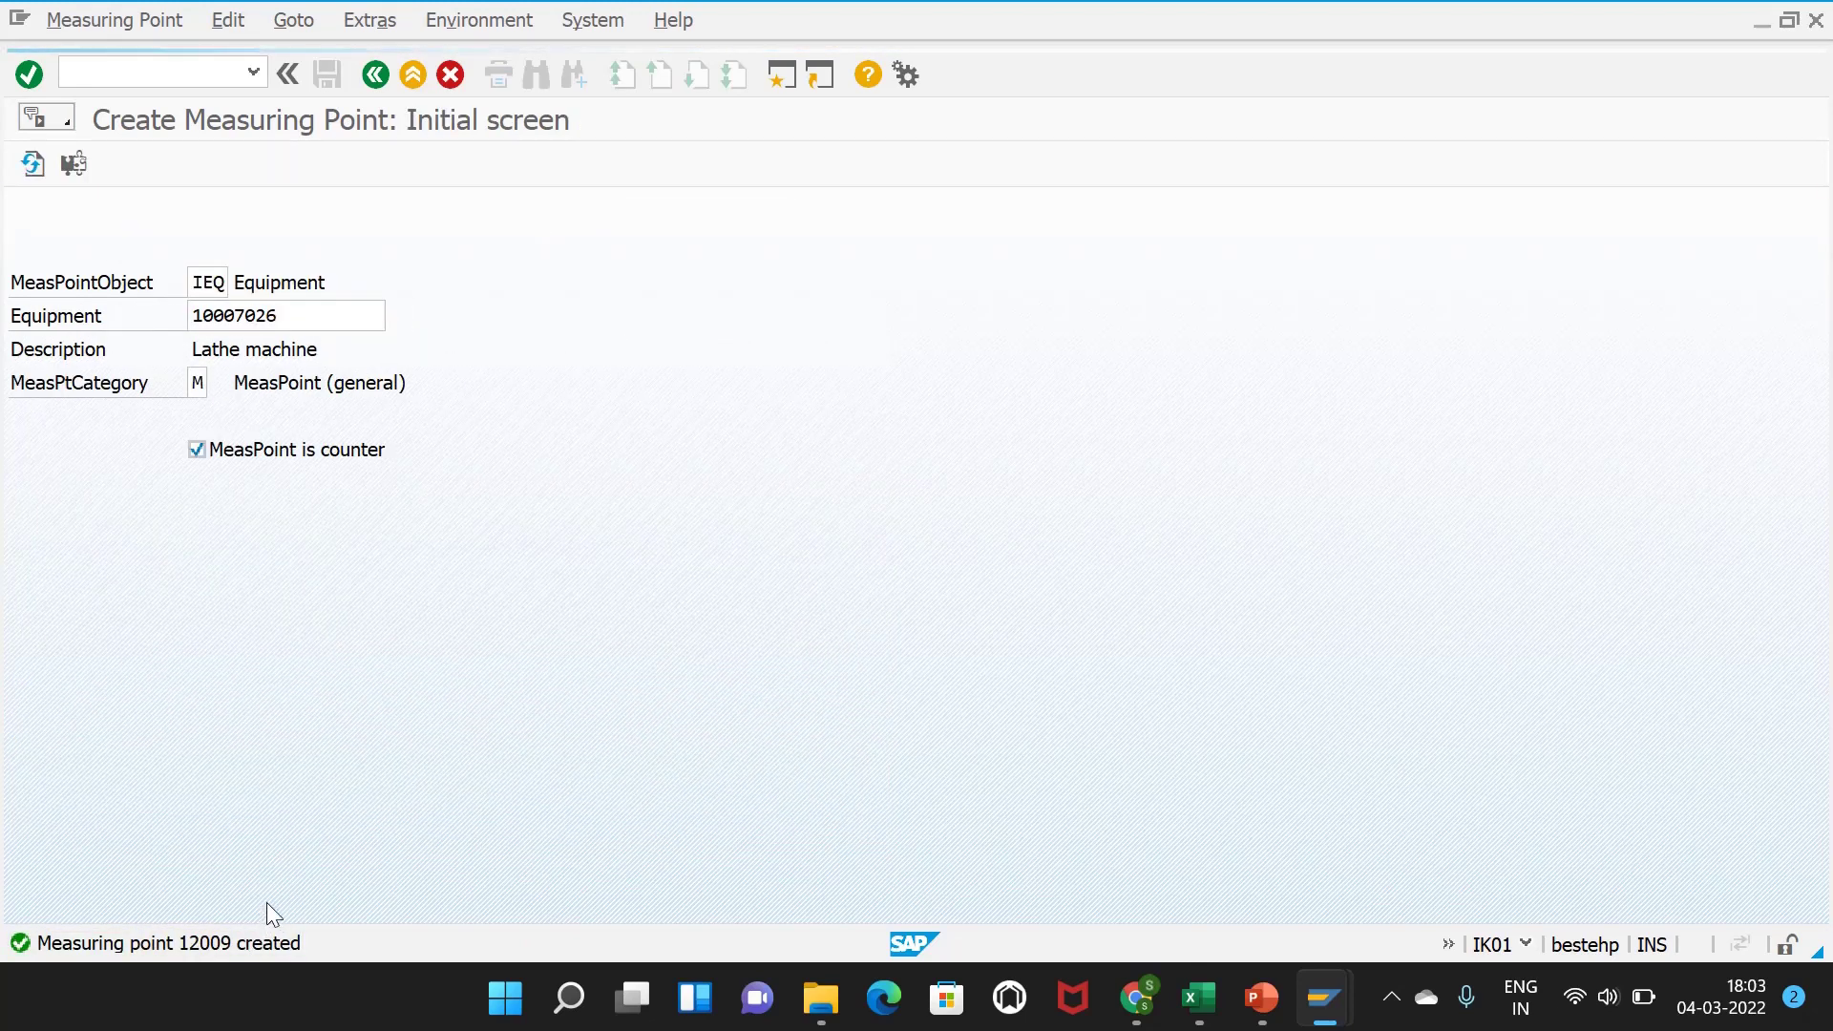
# - Copy the new measuring point number 12009 from its creation message into cell J3 of the Excel notes
pyautogui.doubleClick(259, 940)
pyautogui.moveTo(216, 381); pyautogui.dragTo(268, 385)
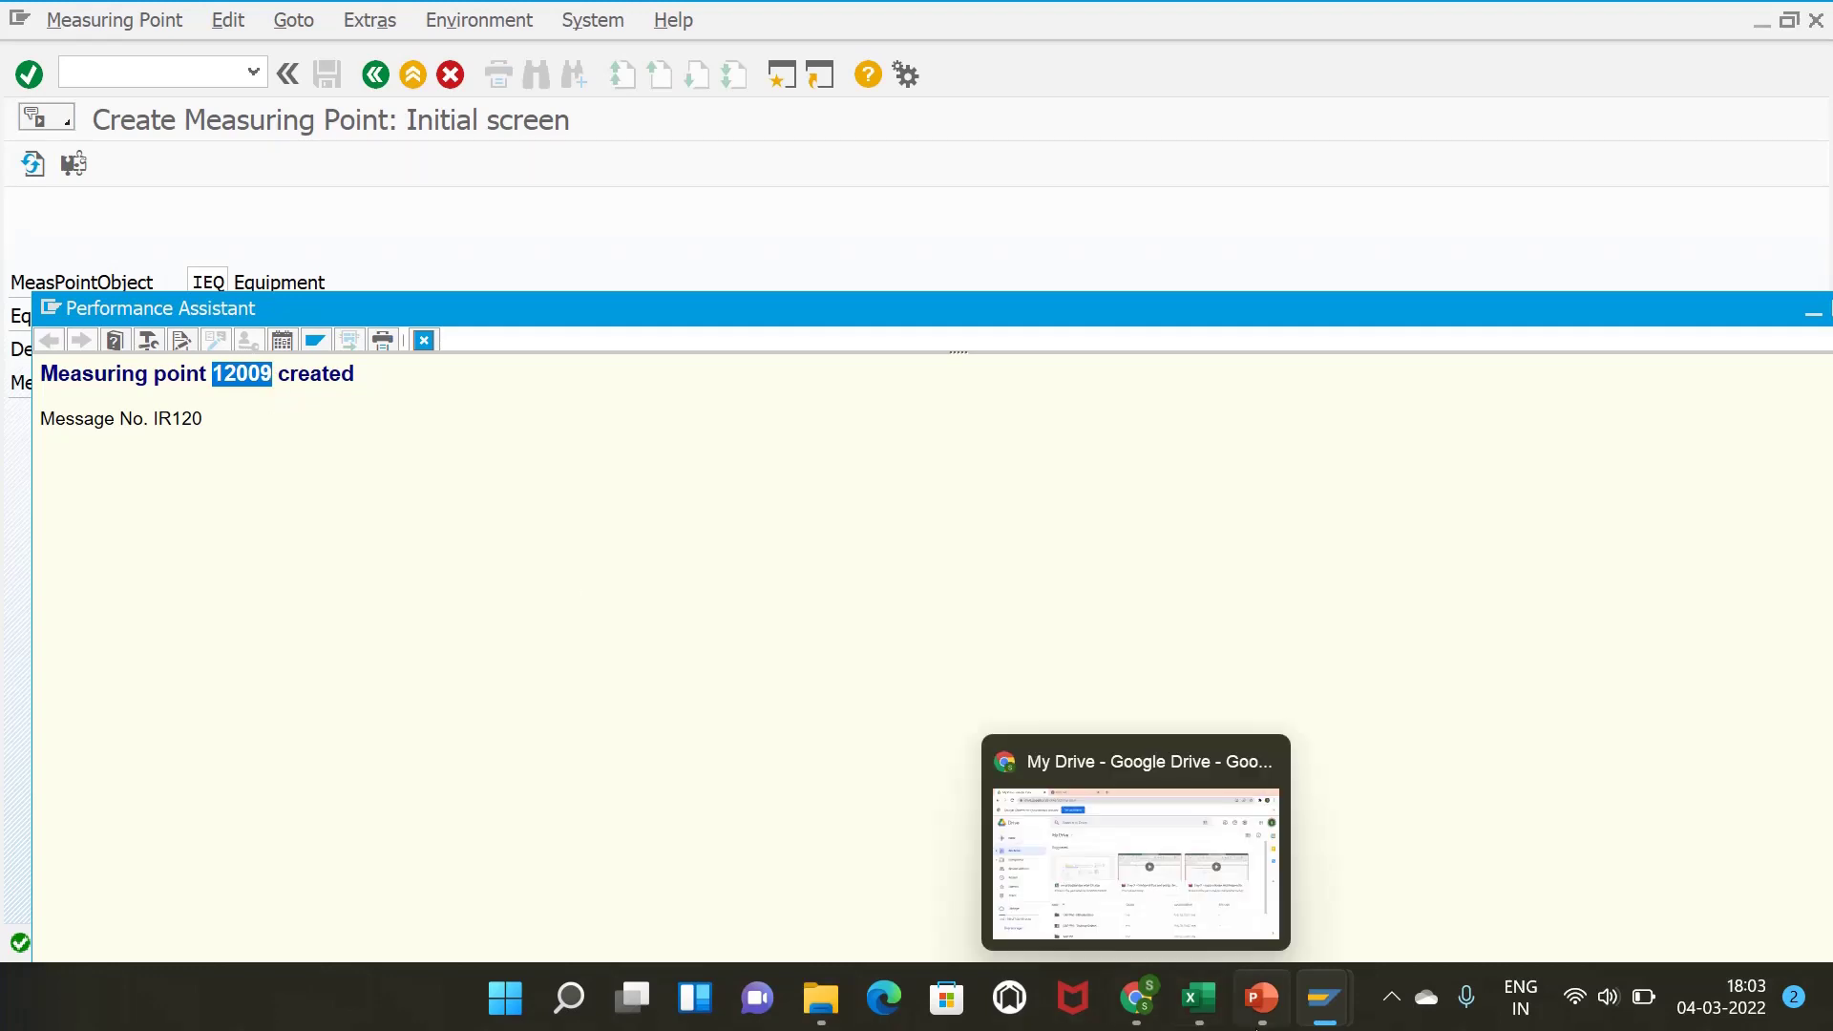
pyautogui.click(1198, 997)
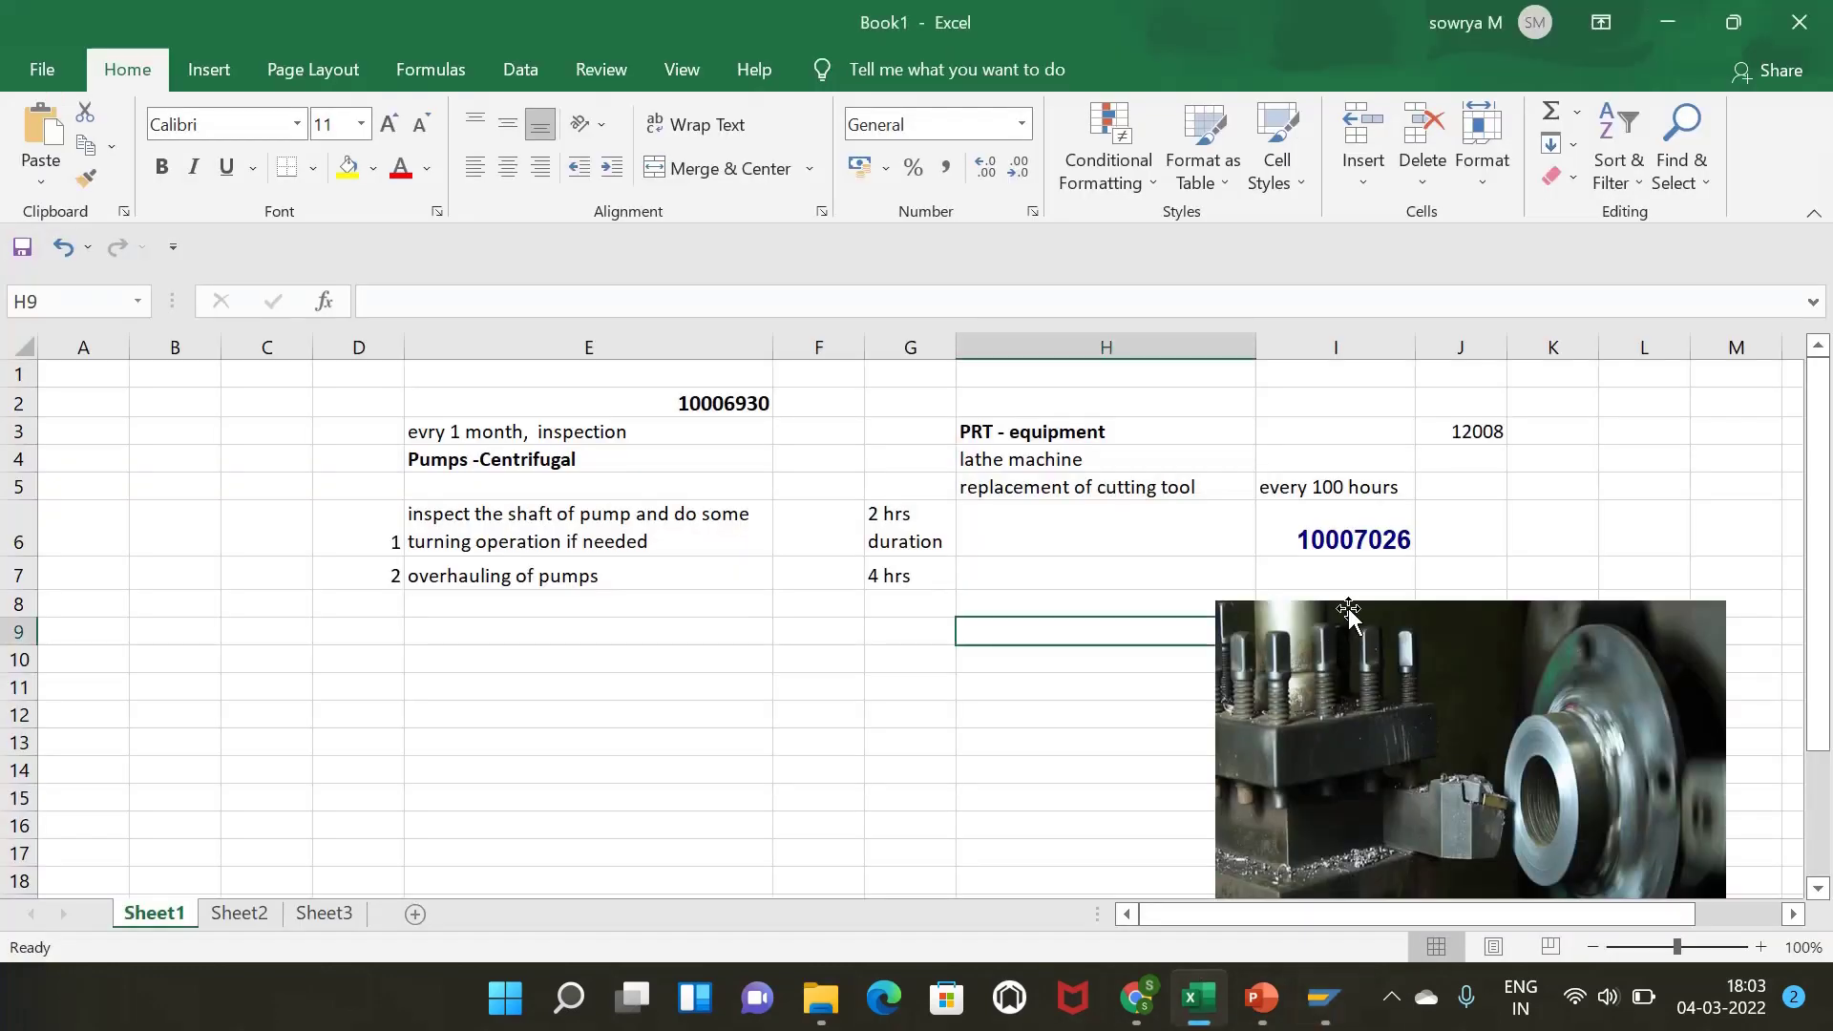
pyautogui.click(1495, 439)
pyautogui.write('12009')
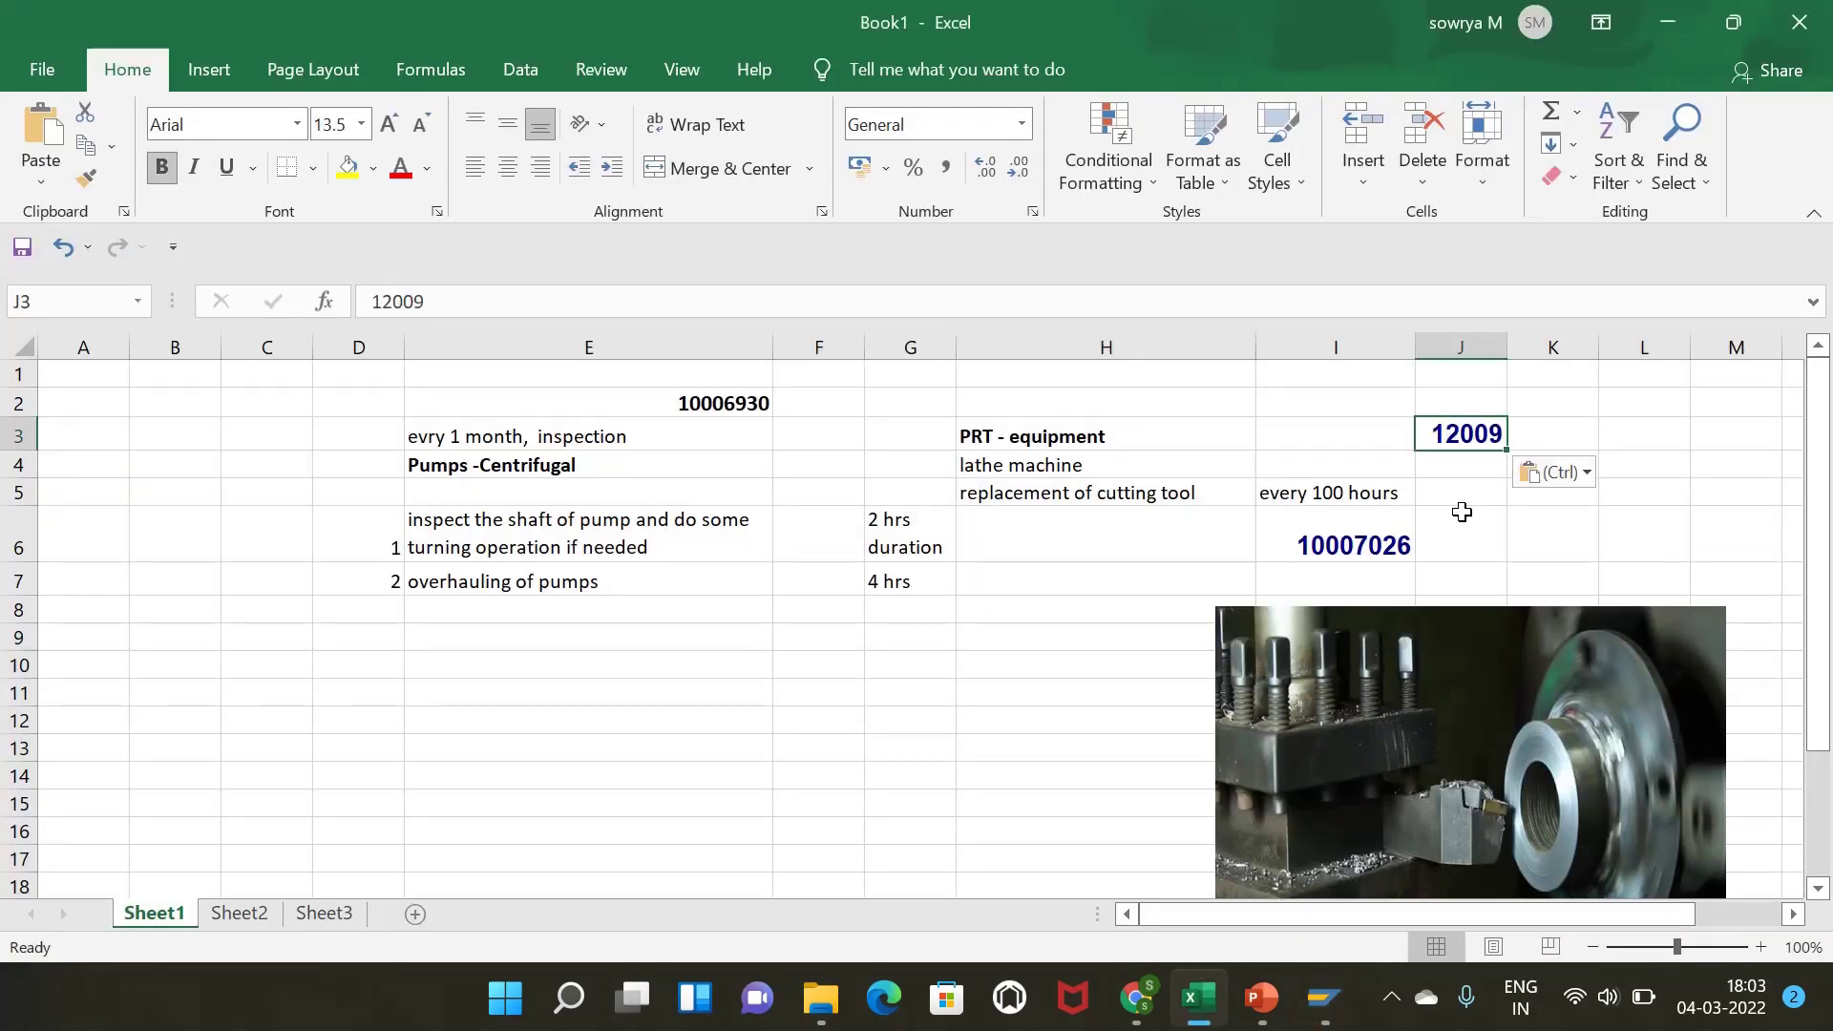
pyautogui.click(1462, 512)
pyautogui.click(1068, 723)
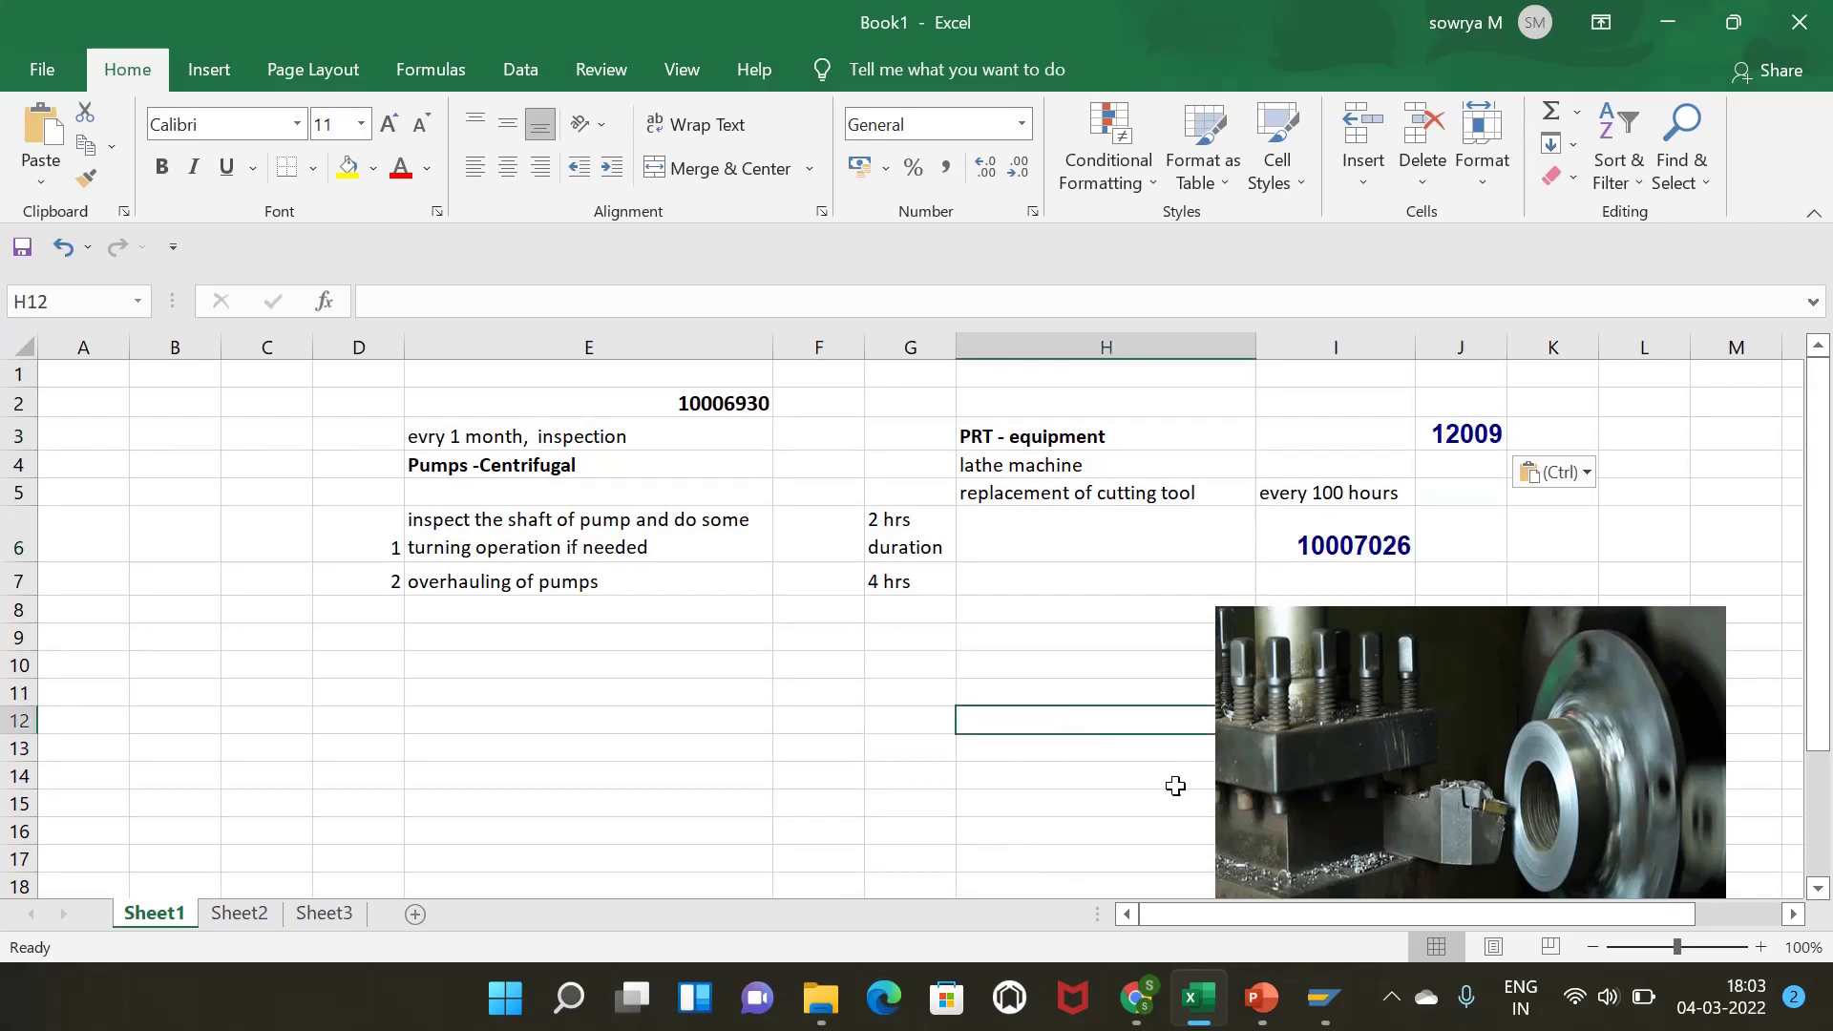
# - Review the centrifugal pump's equipment number, inspection interval and shaft inspection task in the Excel notes
pyautogui.moveTo(1324, 998)
pyautogui.click(1206, 872)
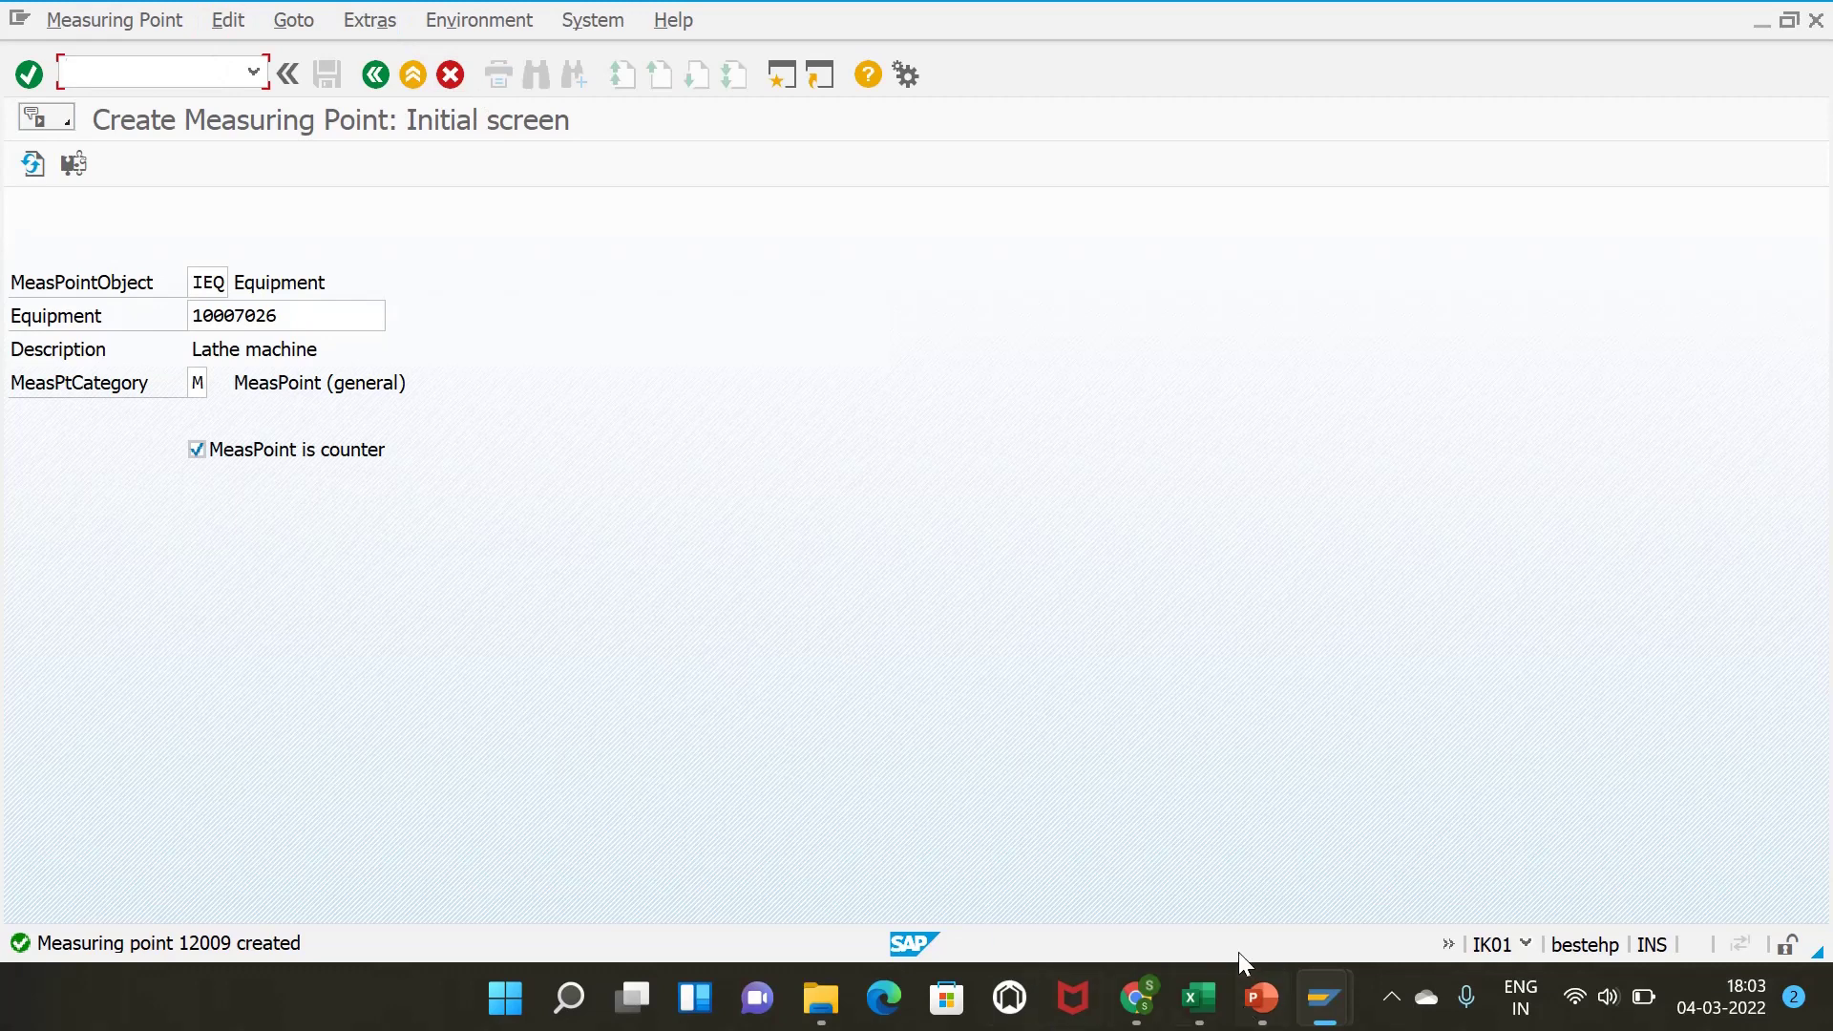
pyautogui.click(1209, 1018)
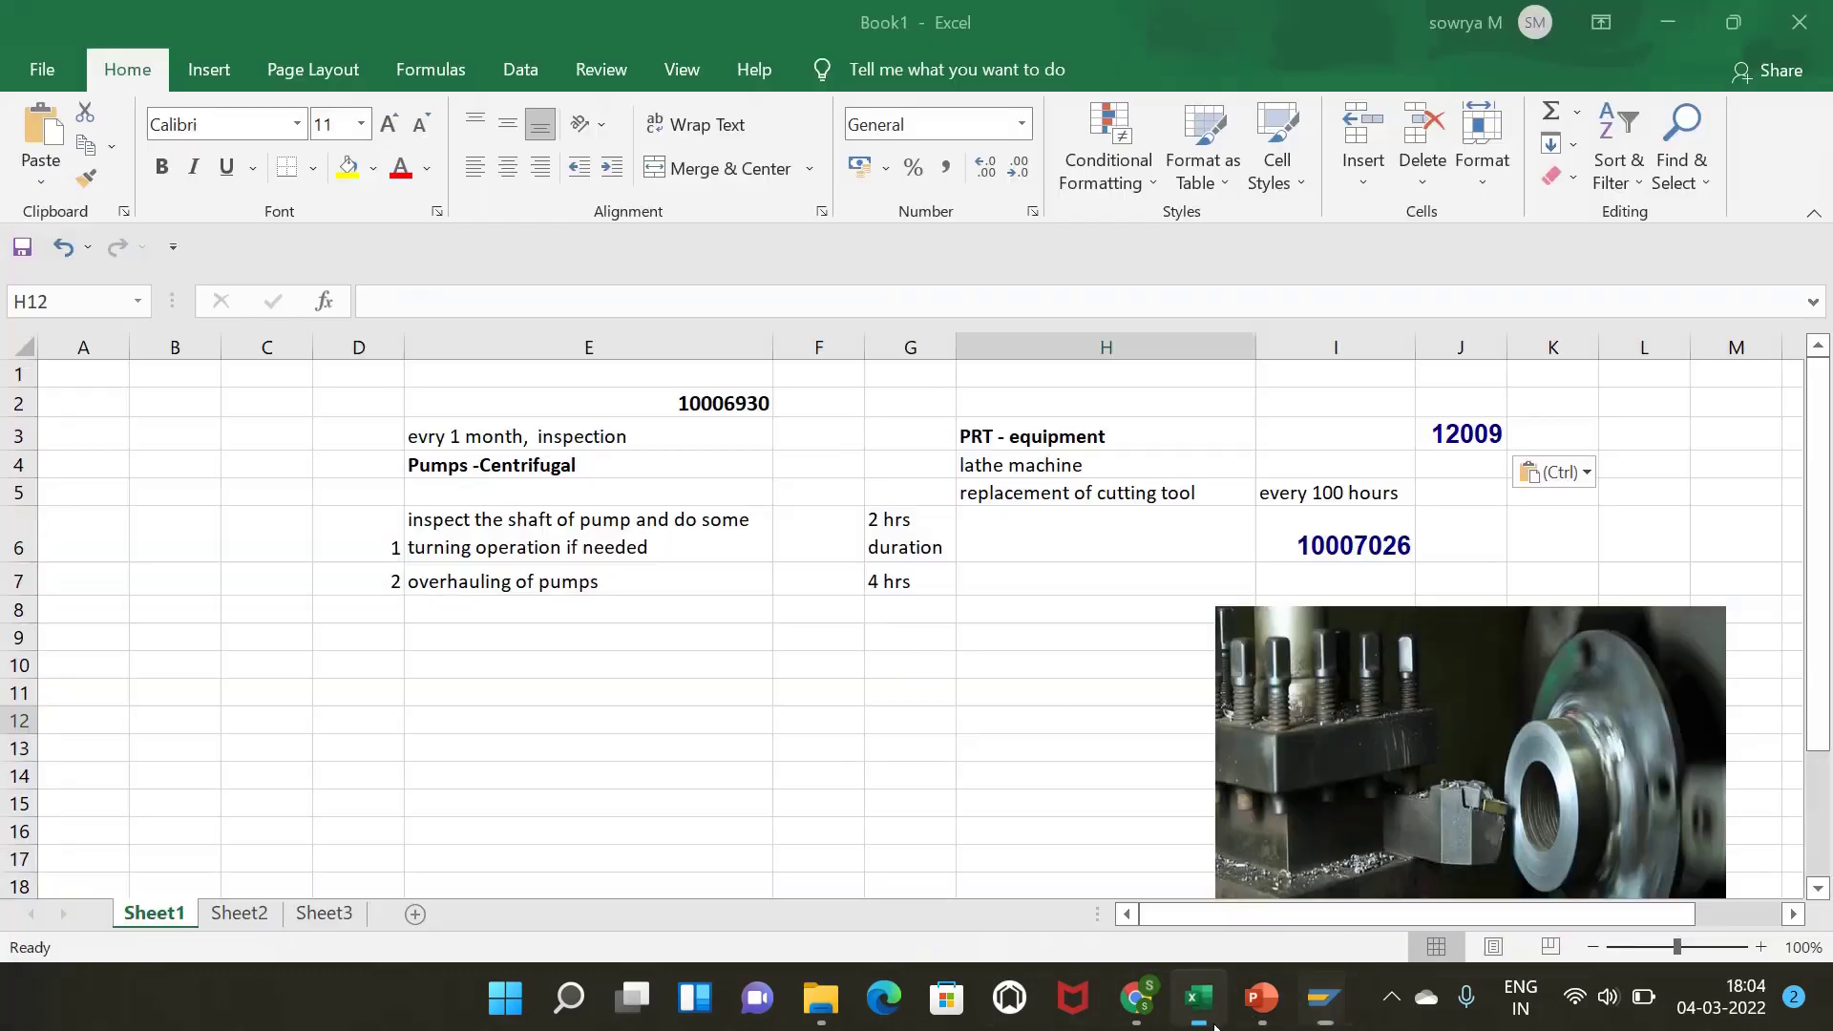
pyautogui.click(686, 683)
pyautogui.moveTo(668, 404); pyautogui.dragTo(696, 559)
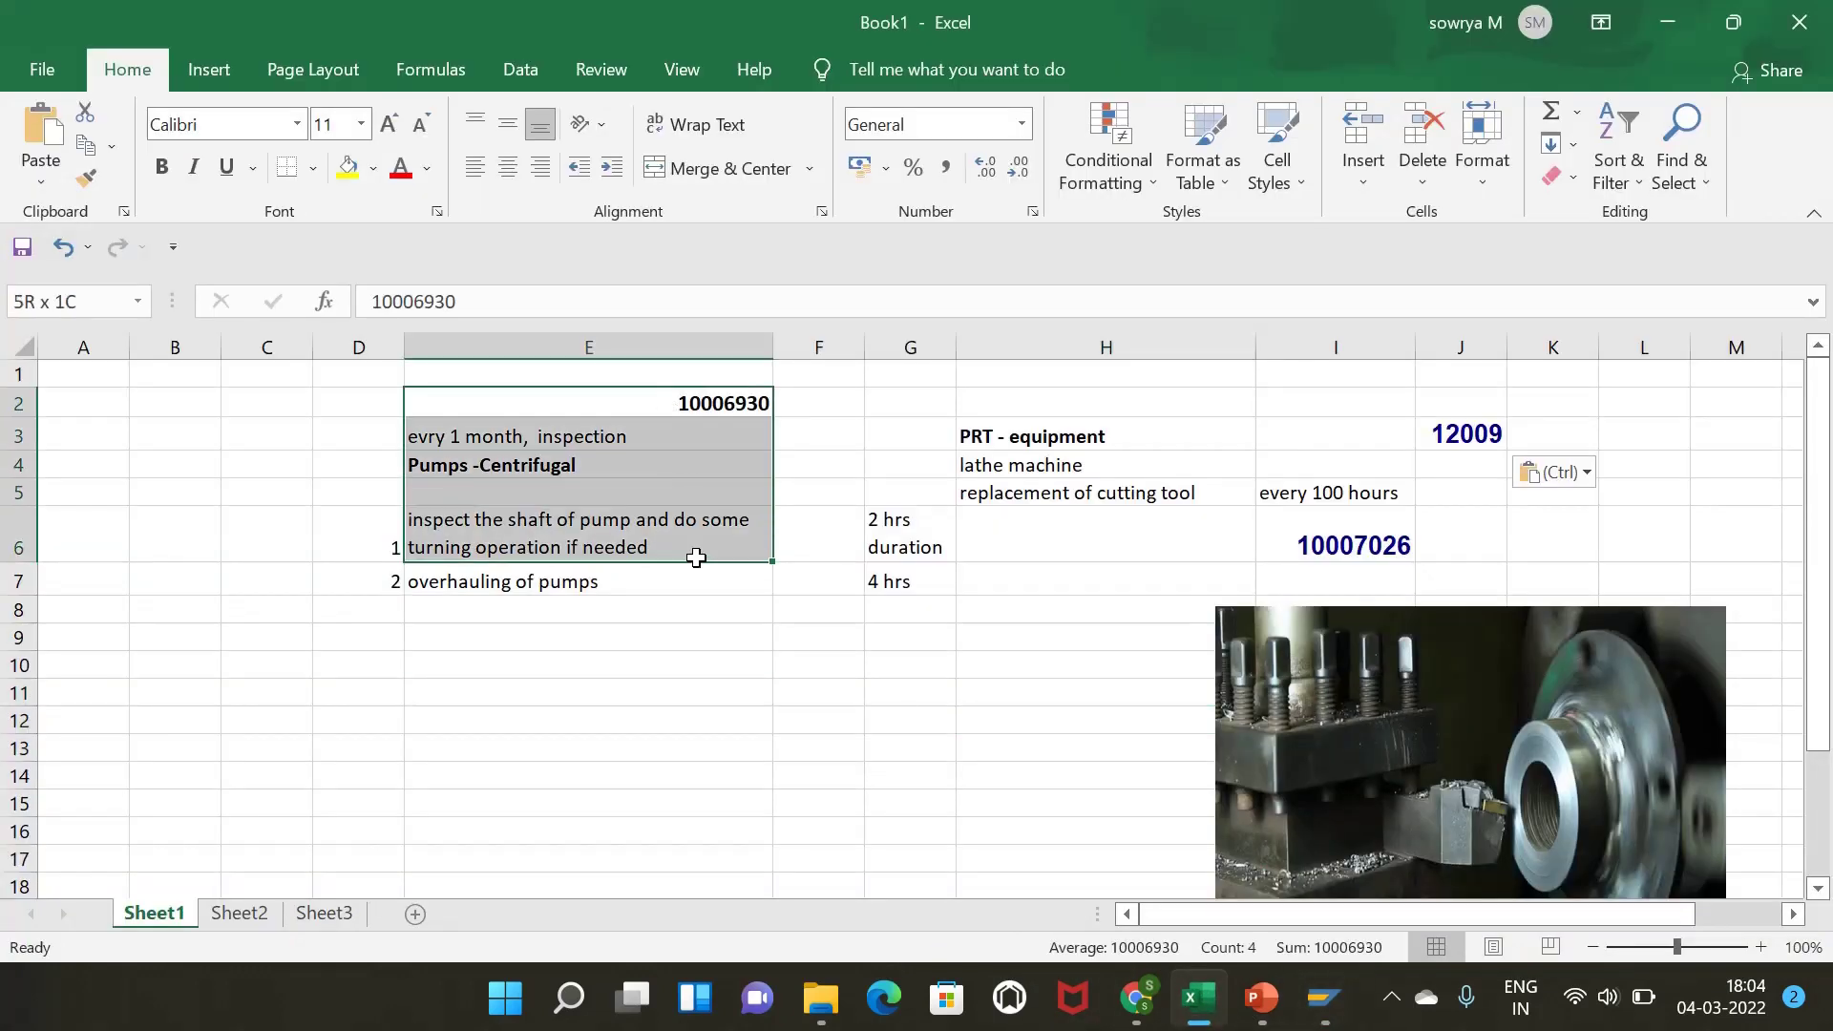
pyautogui.click(667, 718)
# - Switch back to SAP and start the Create Maintenance Plan transaction IP41
pyautogui.moveTo(1325, 998)
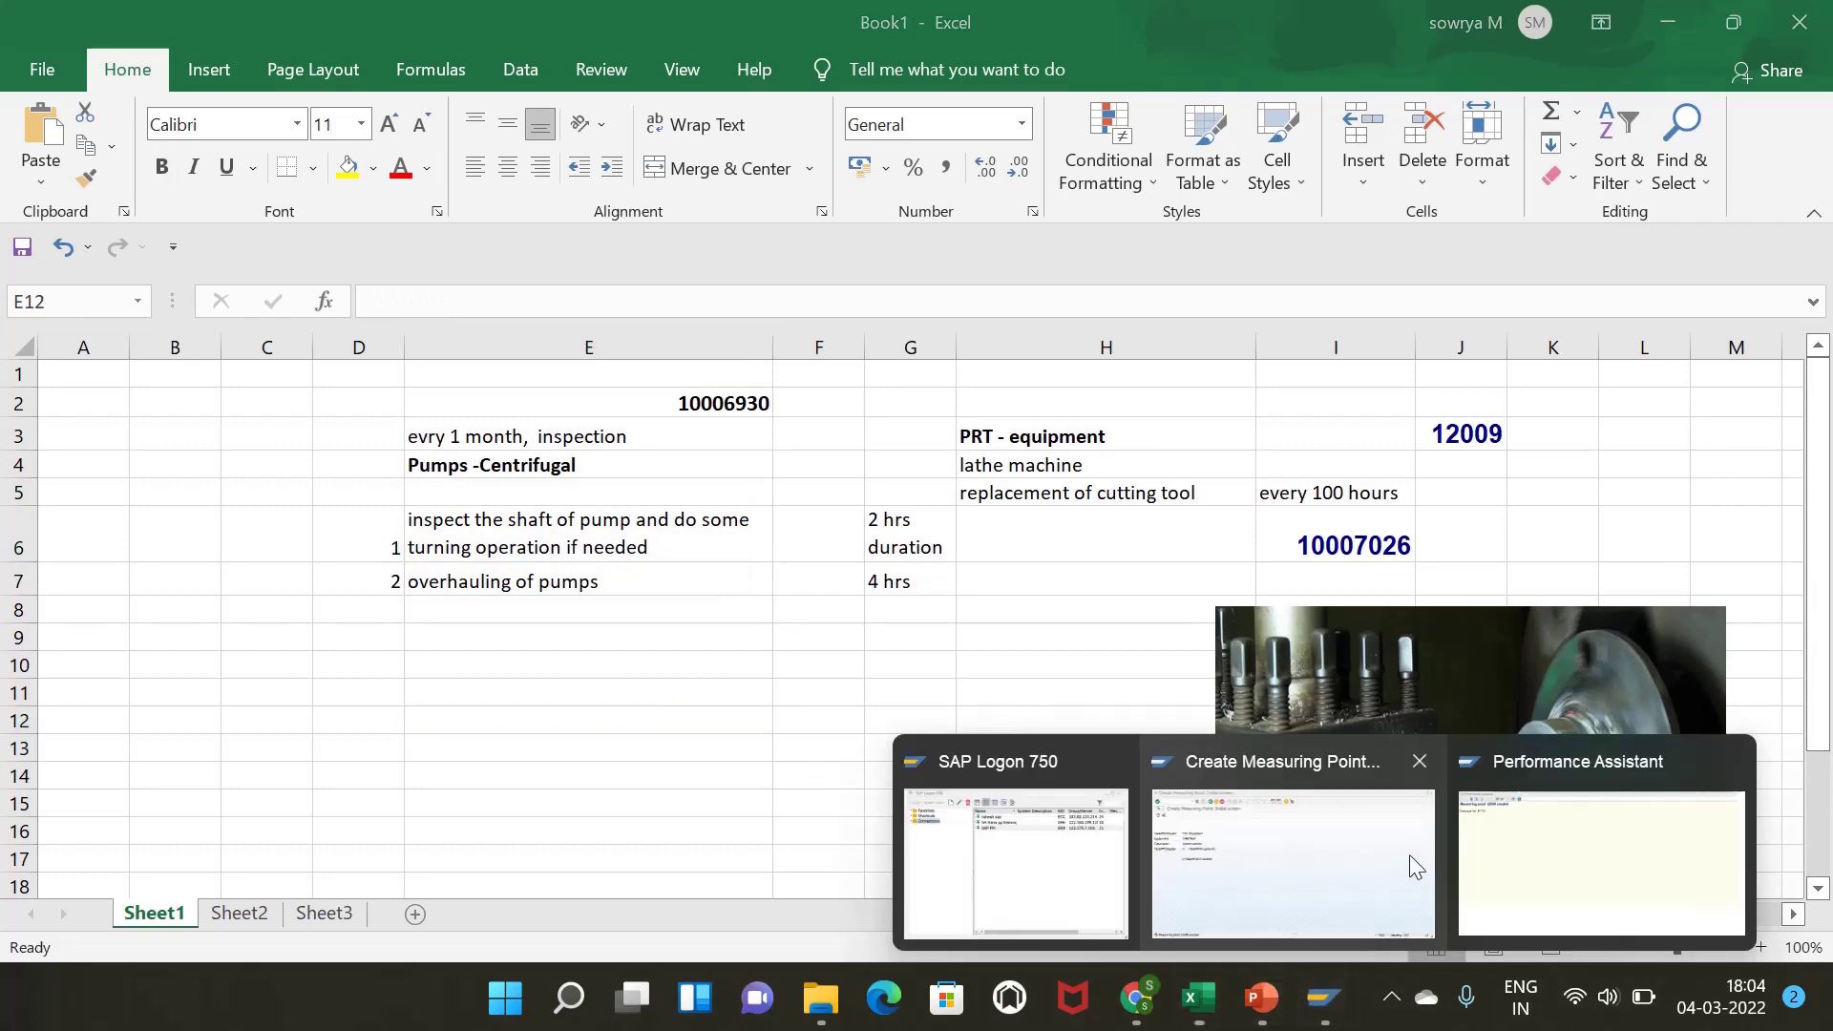
pyautogui.click(1409, 855)
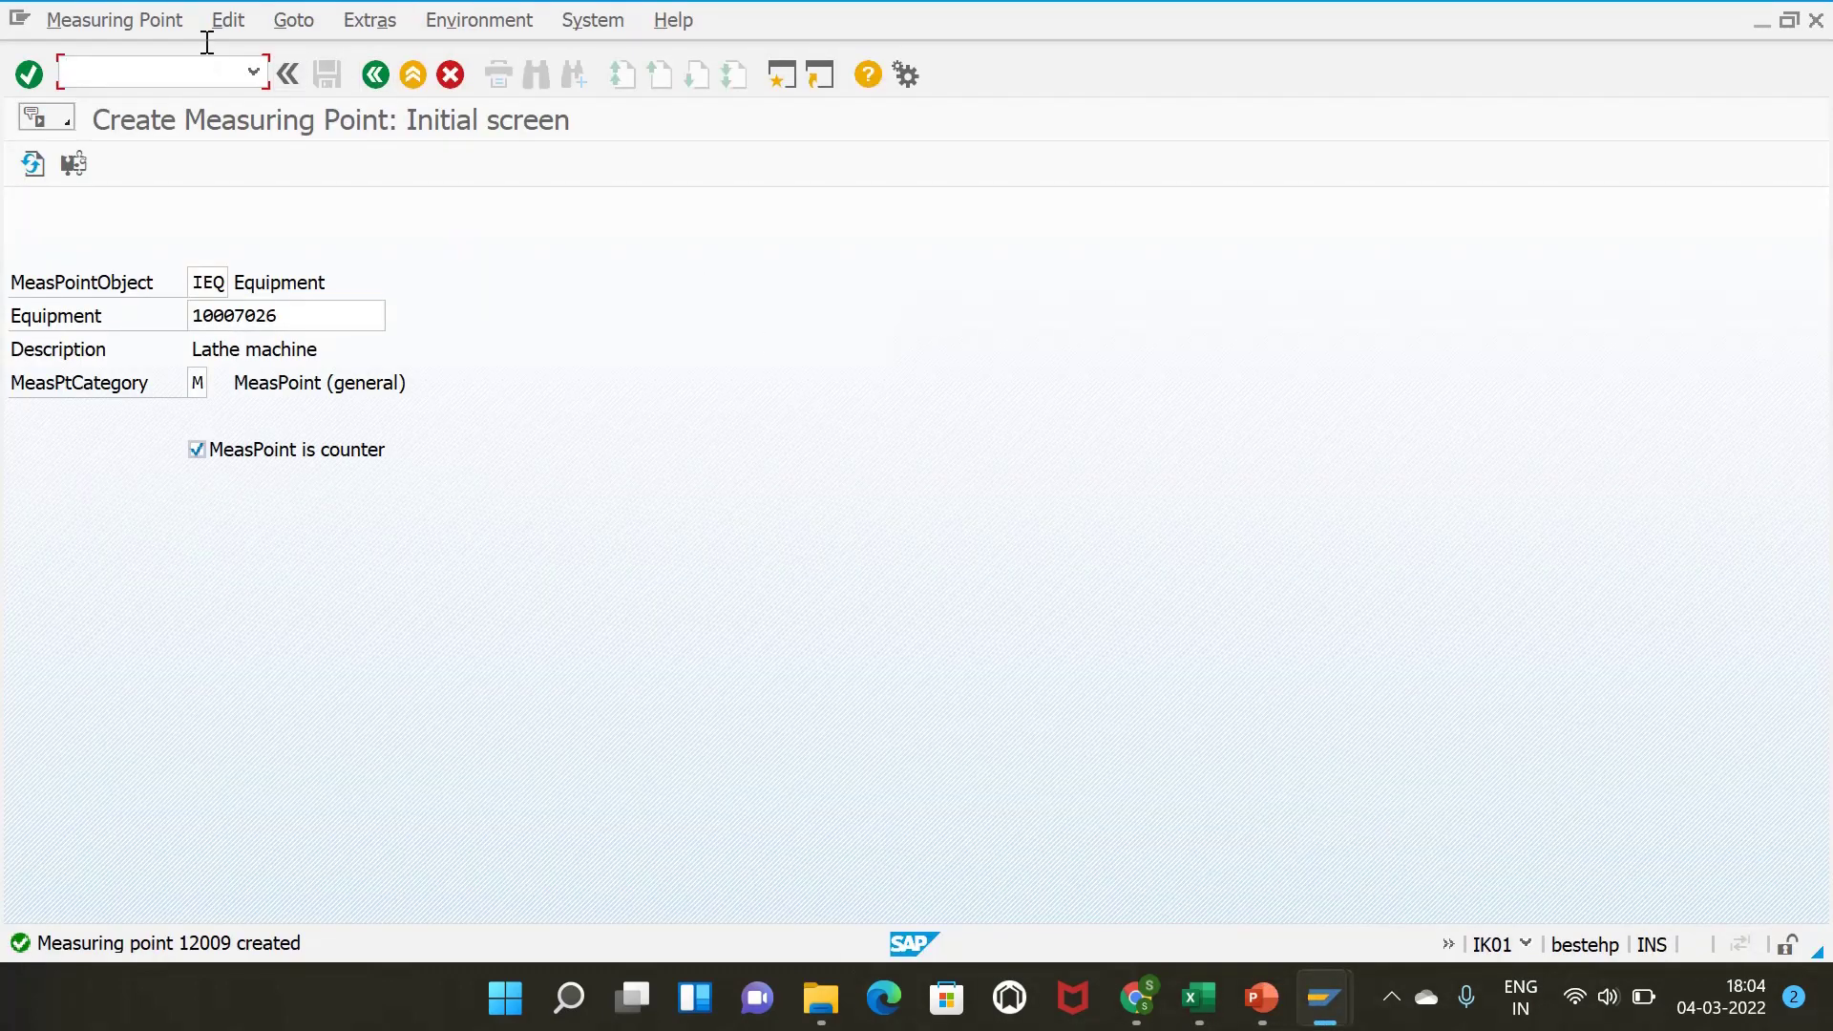
pyautogui.write('/NIP41')
pyautogui.press('Return')
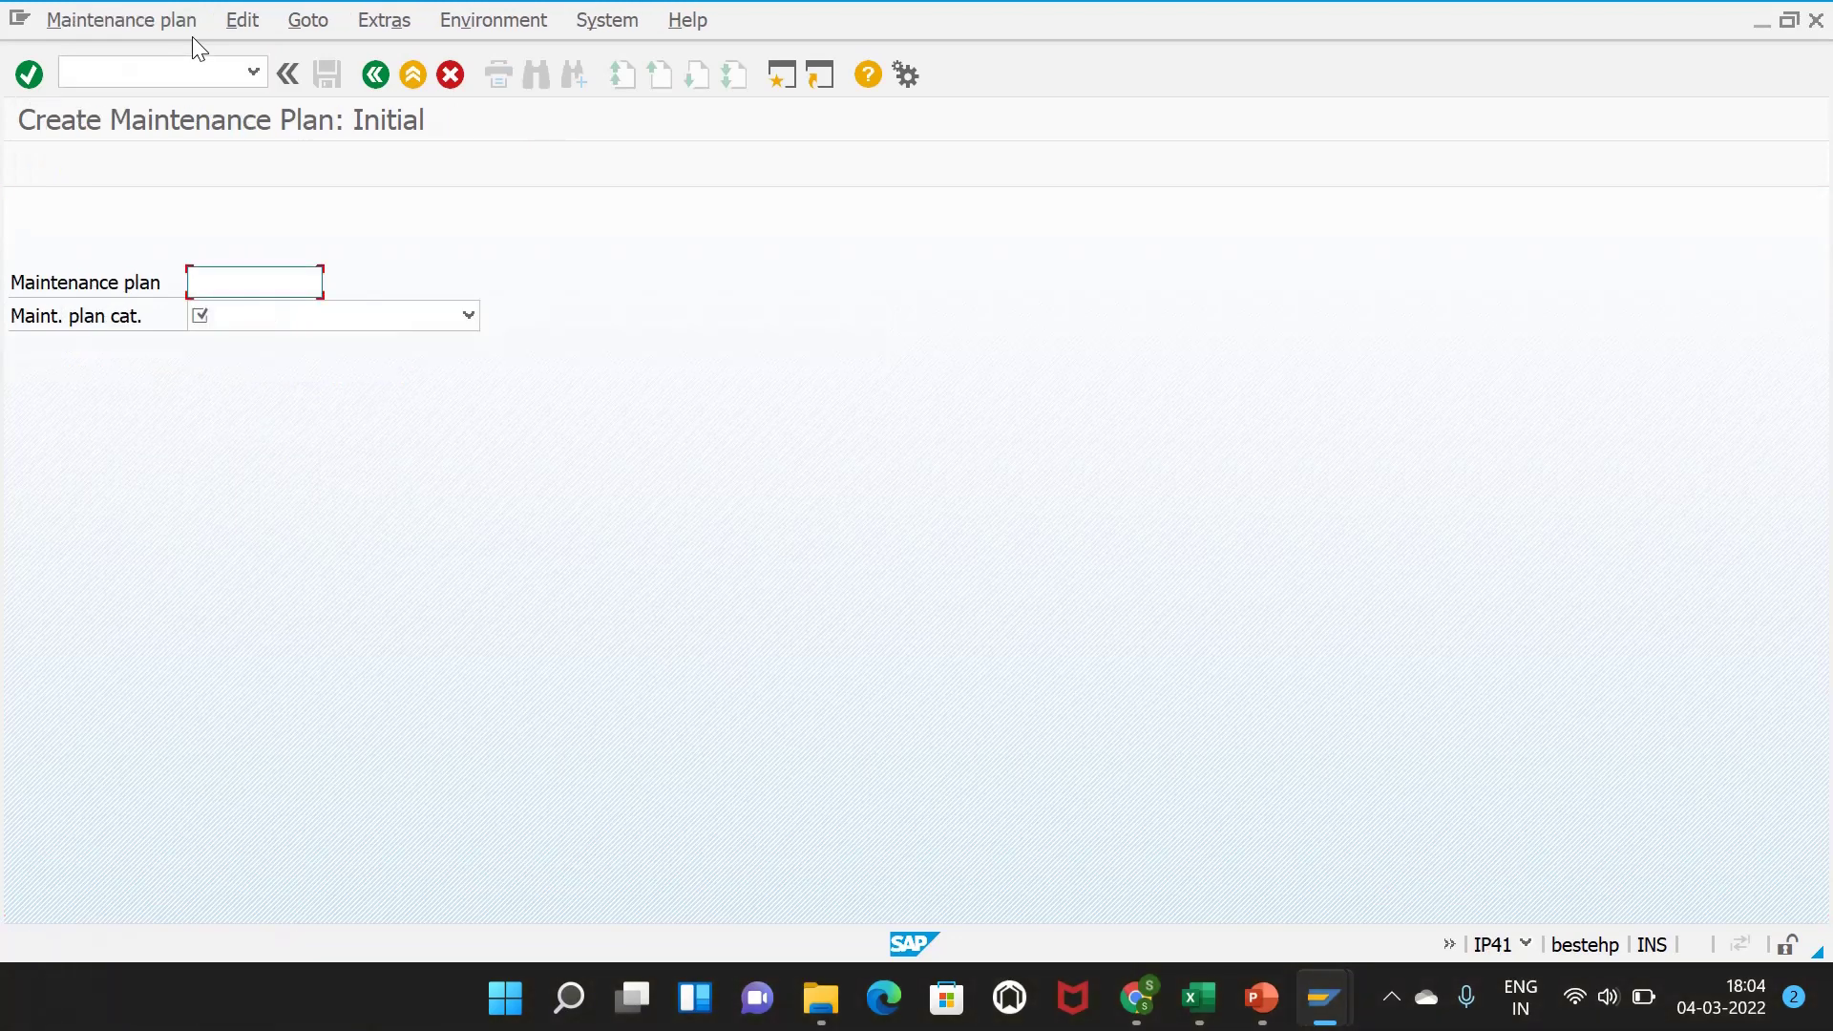
# - Assign the new maintenance plan the category PM Maintenance Order and continue to its single cycle plan data
pyautogui.click(263, 317)
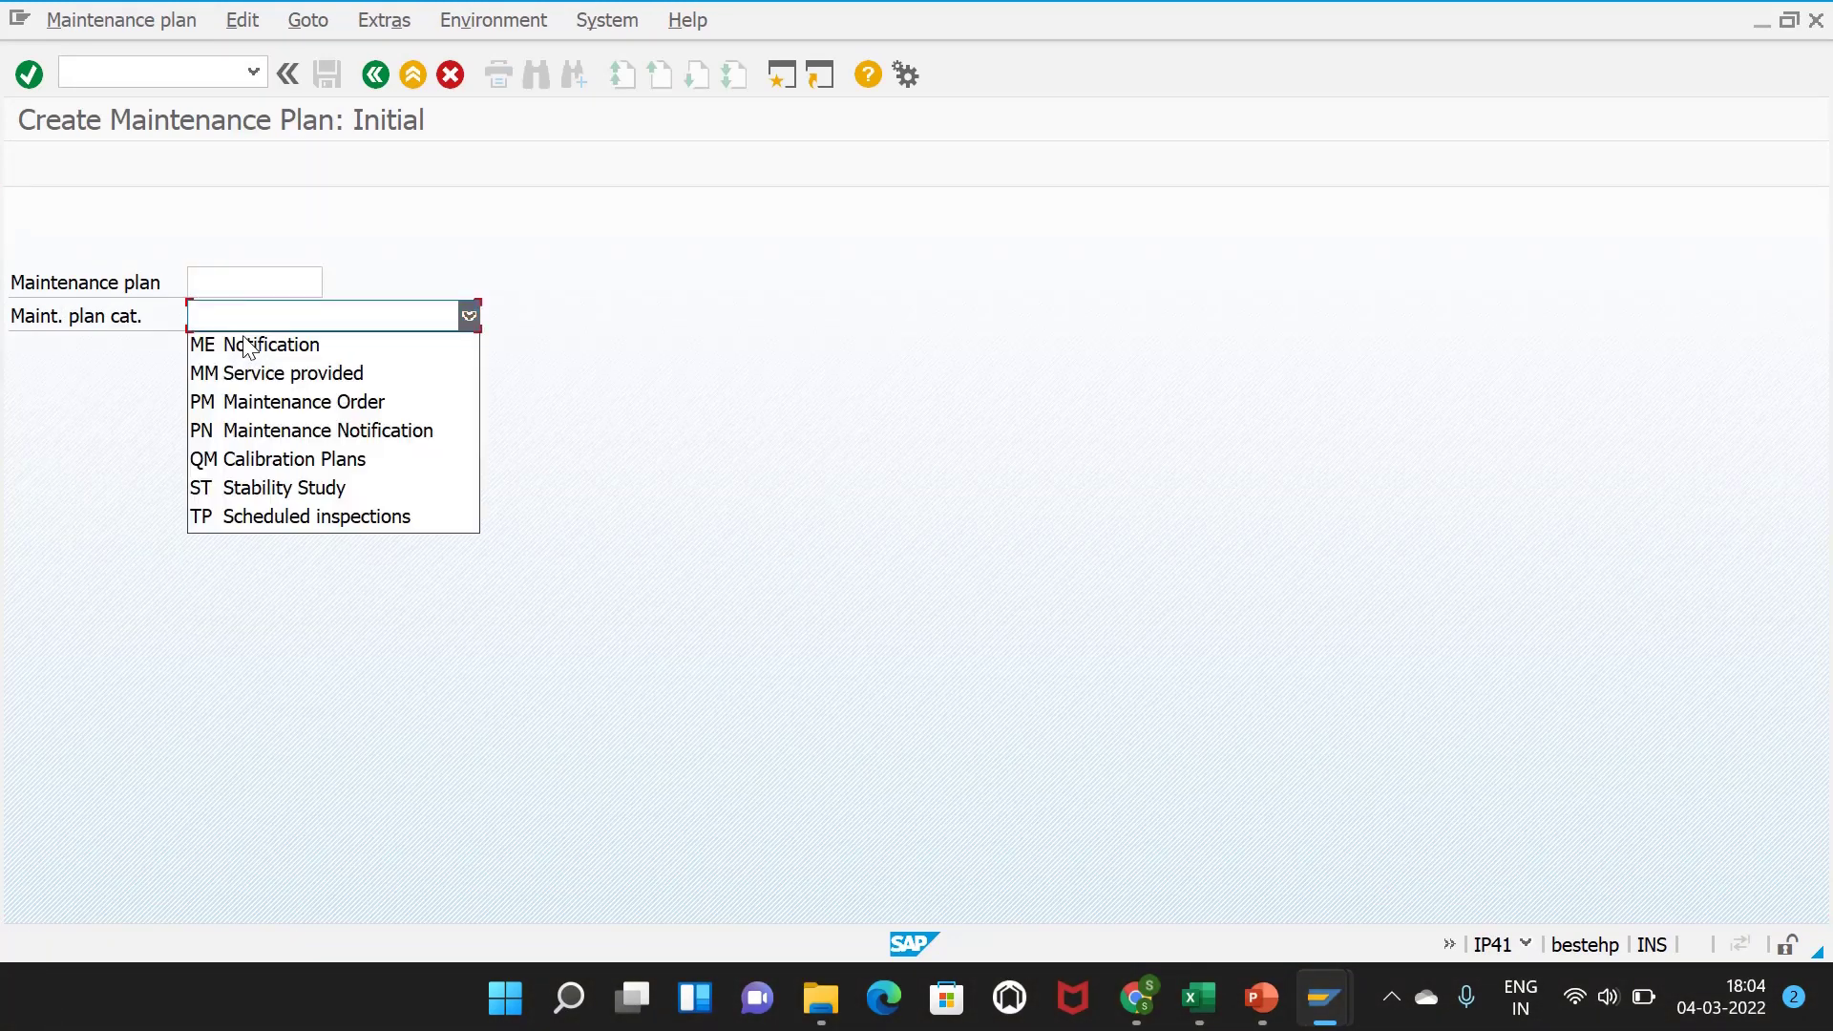
pyautogui.click(277, 401)
pyautogui.press('Return')
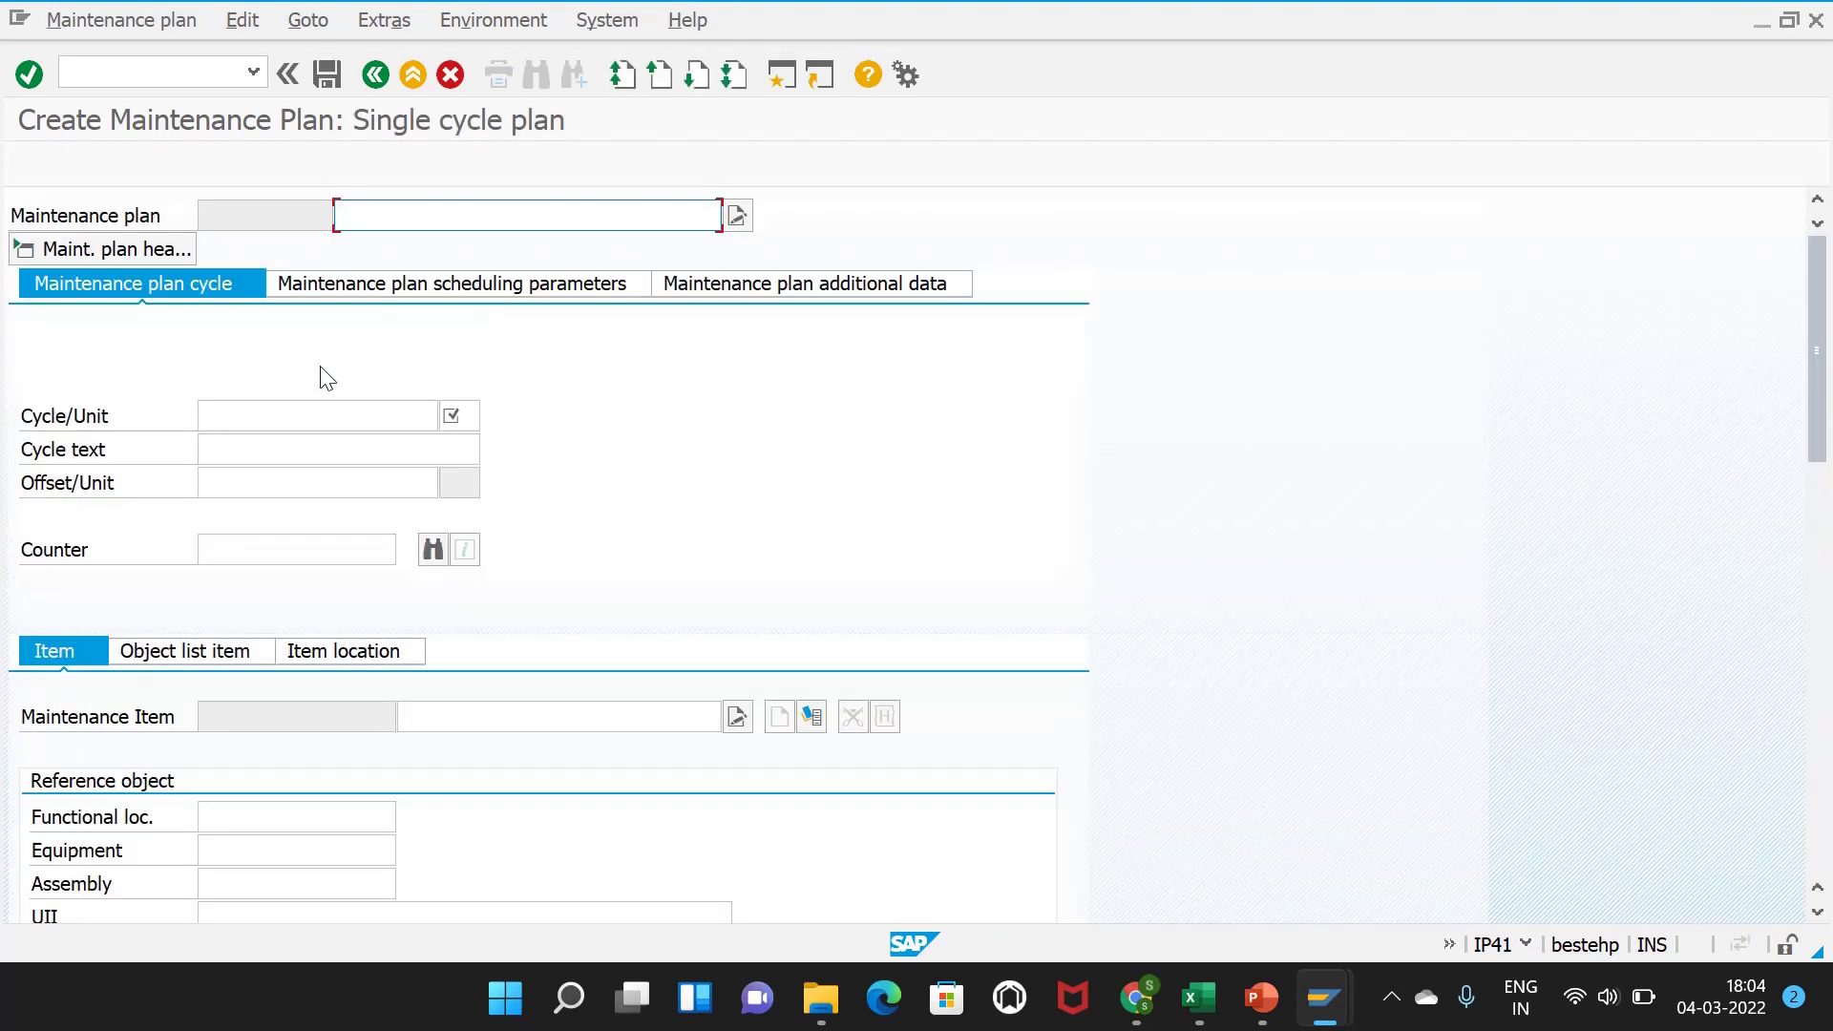
# - Describe the maintenance plan as "inspection of centrifugal pumps" and set its cycle to 1 MON
pyautogui.click(424, 275)
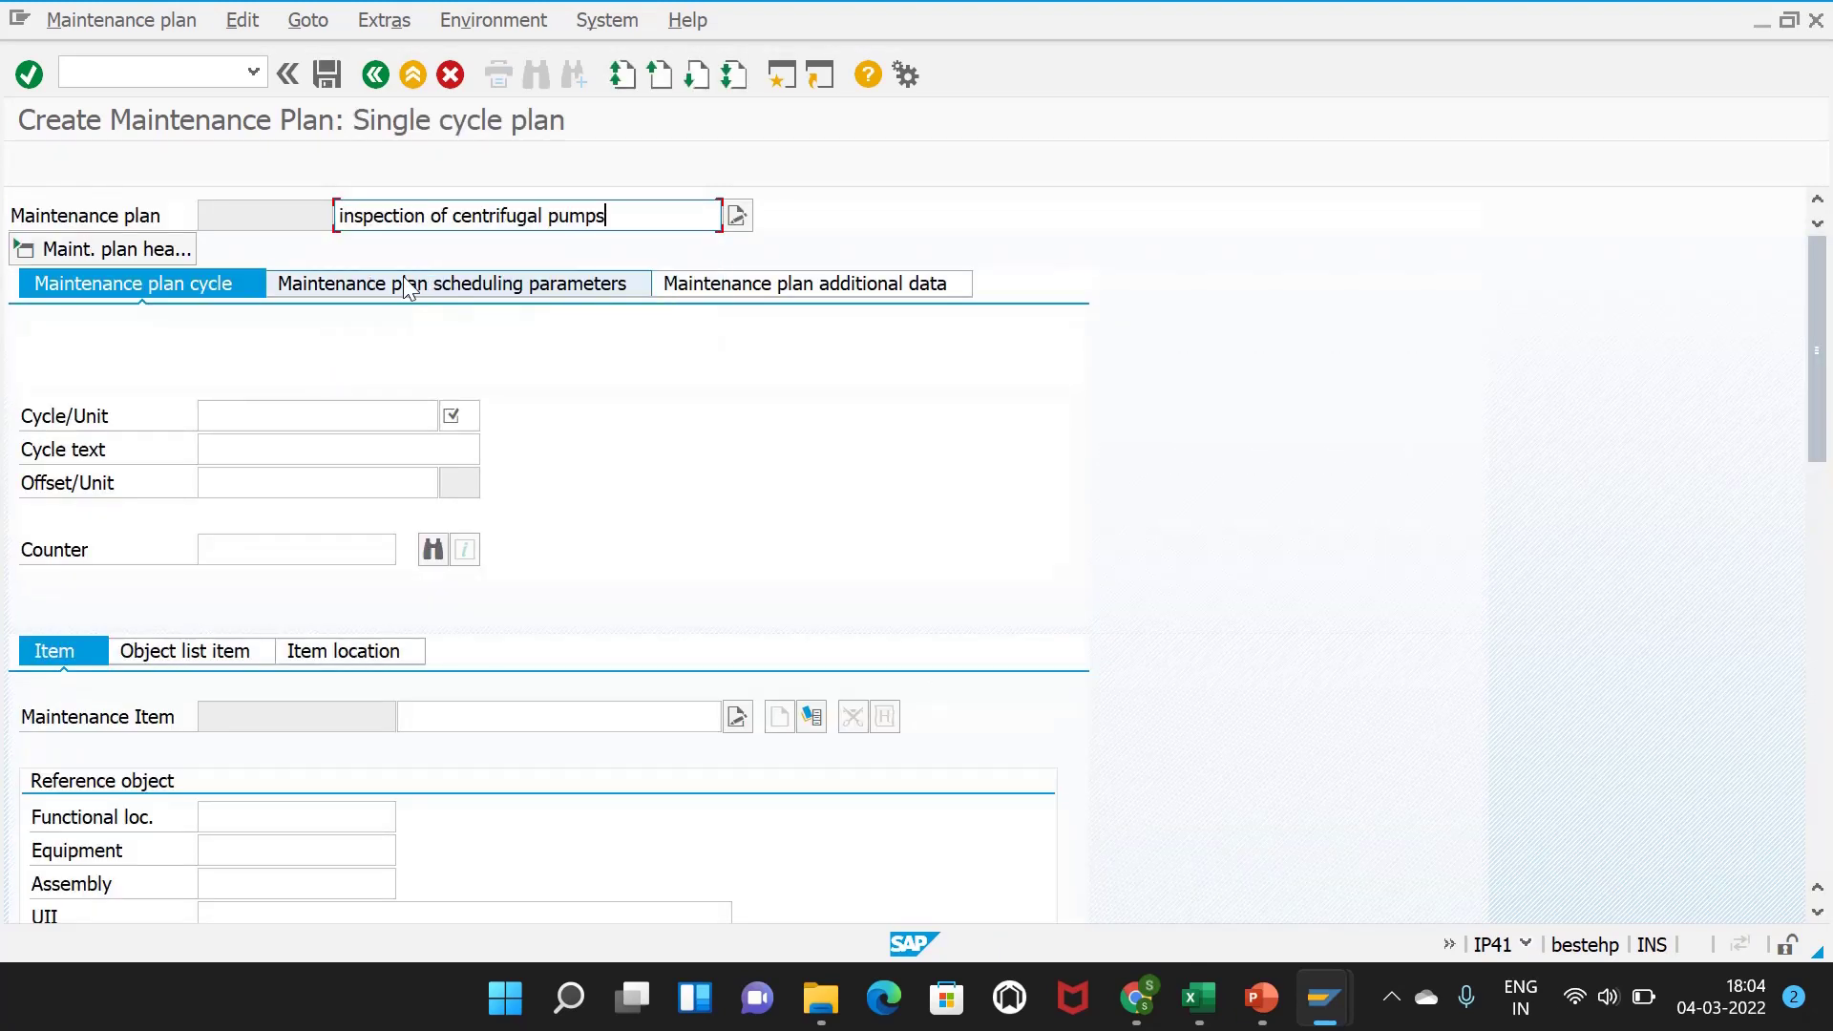
pyautogui.click(360, 413)
pyautogui.click(427, 472)
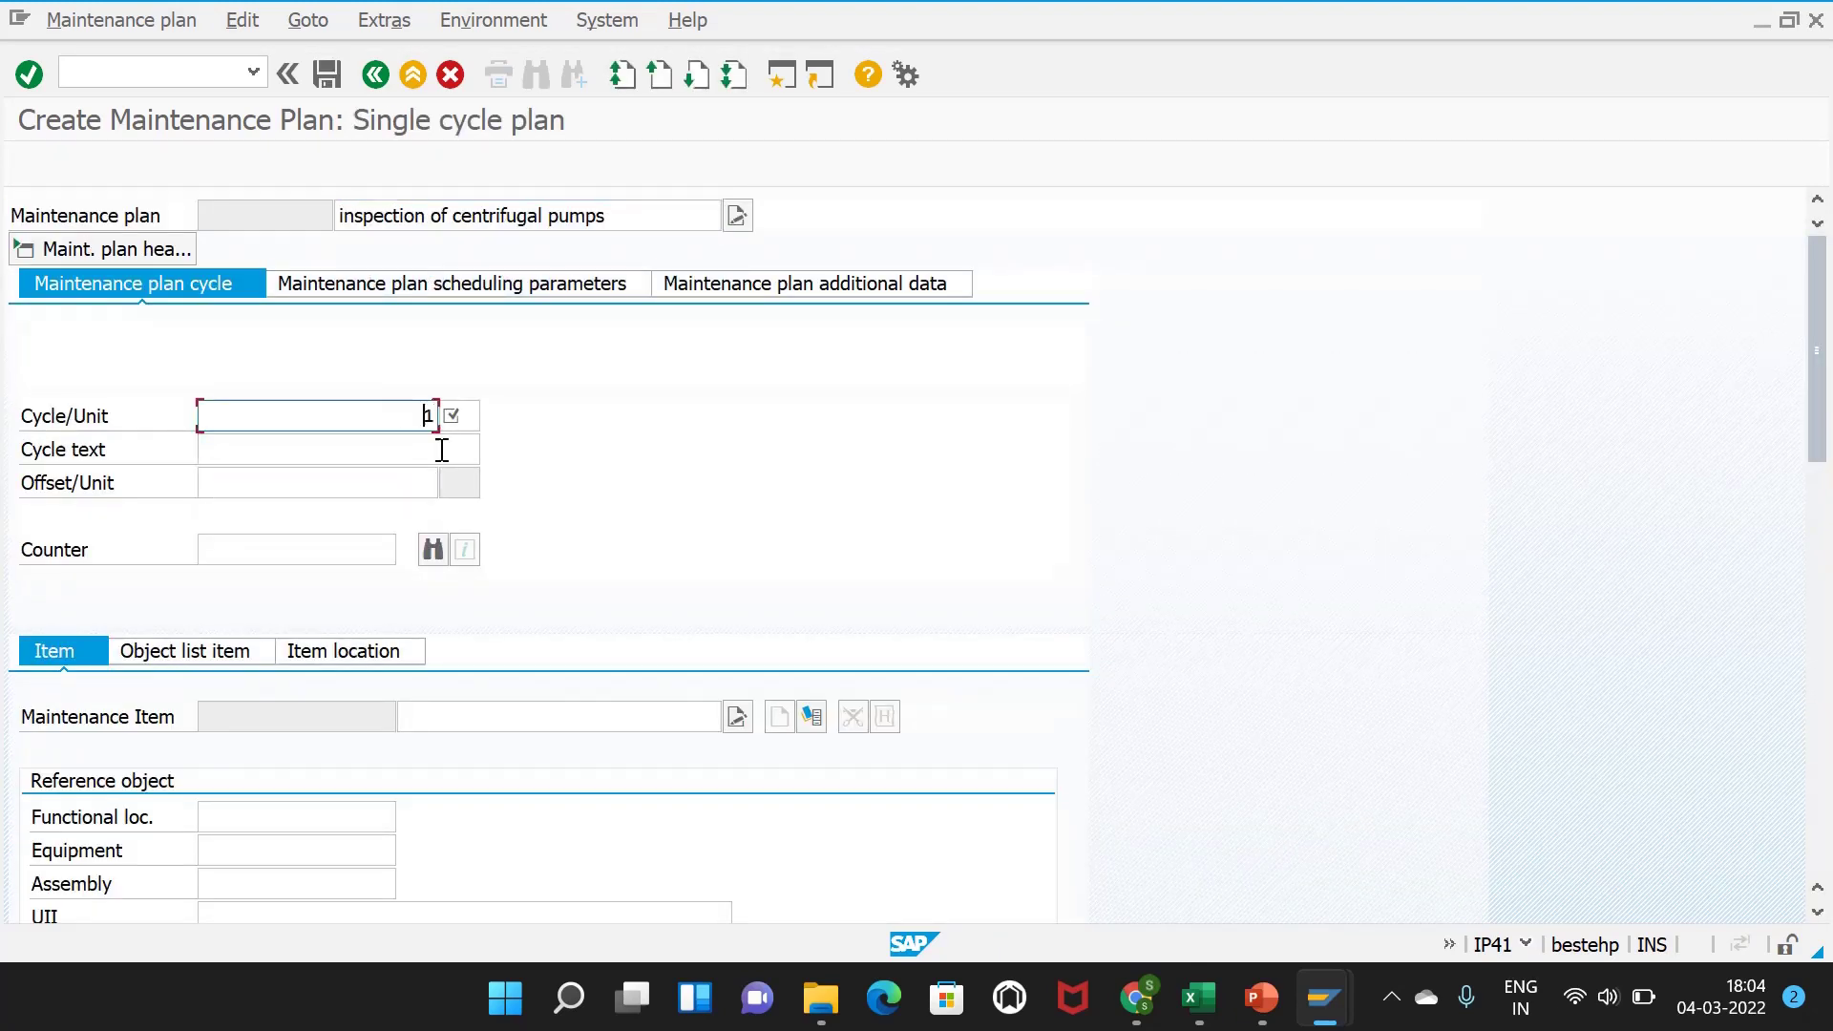
pyautogui.click(459, 416)
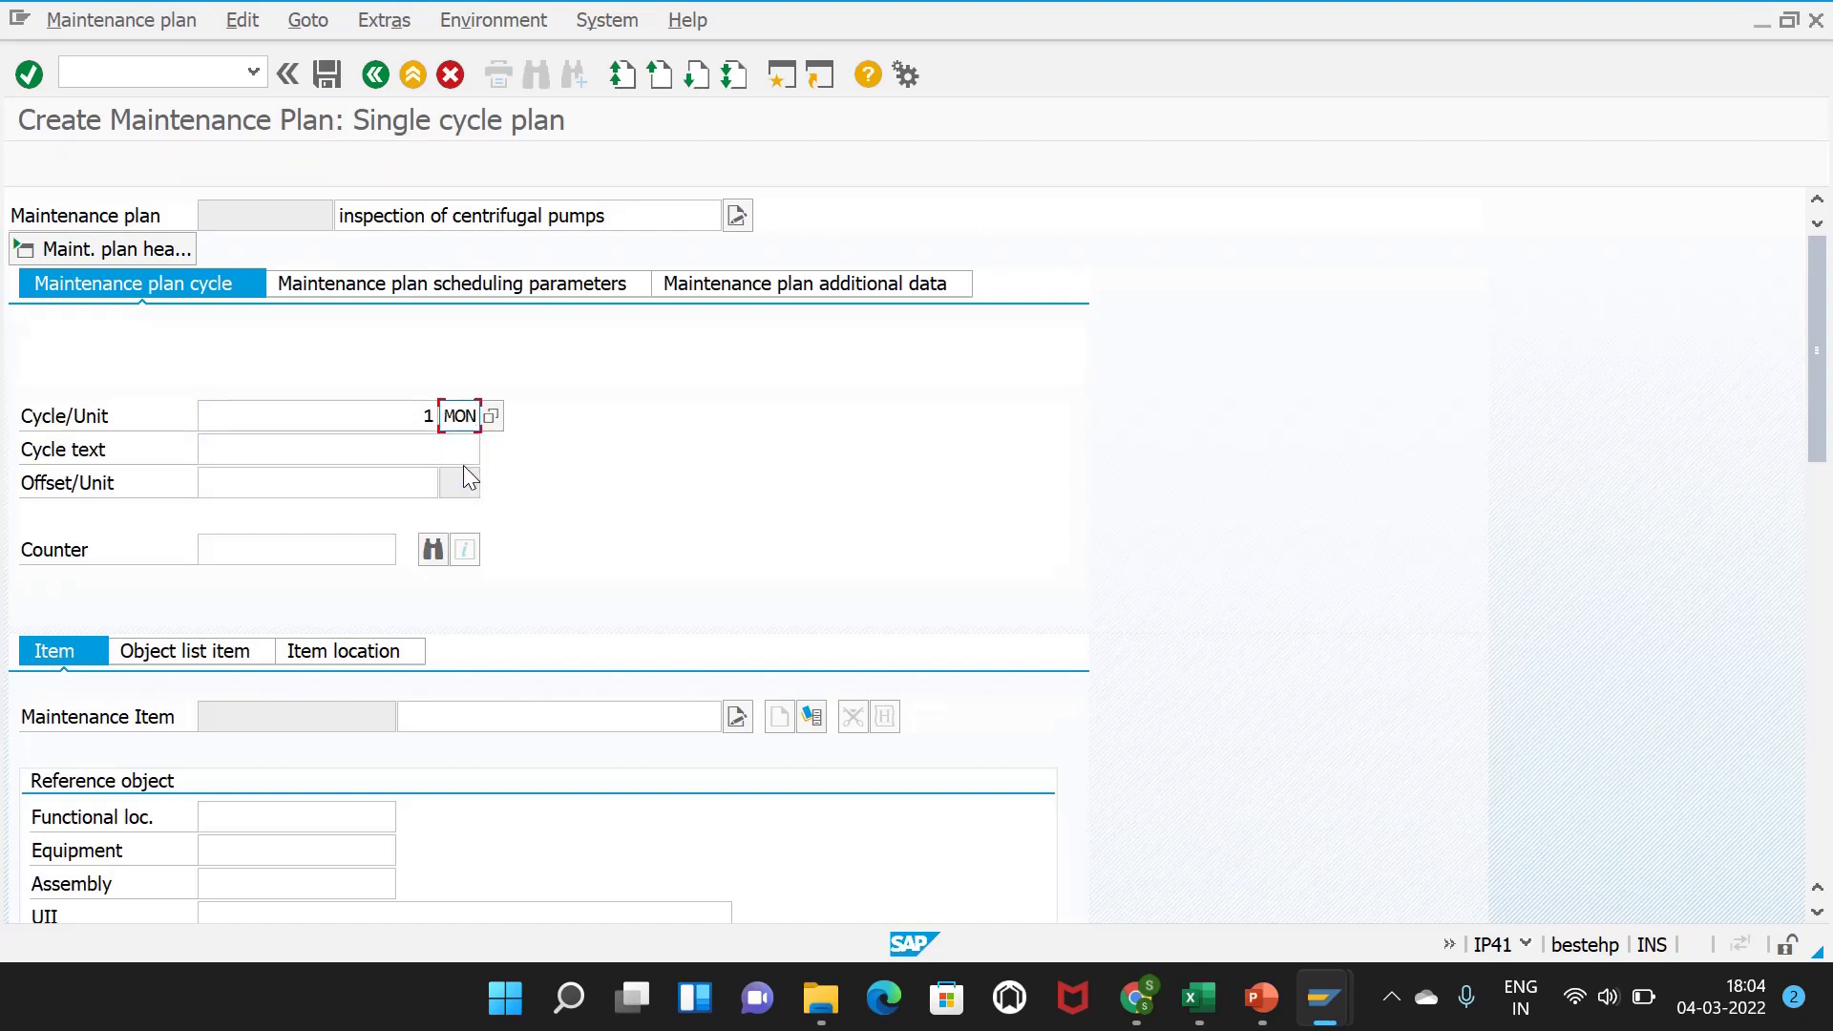
pyautogui.press('Return')
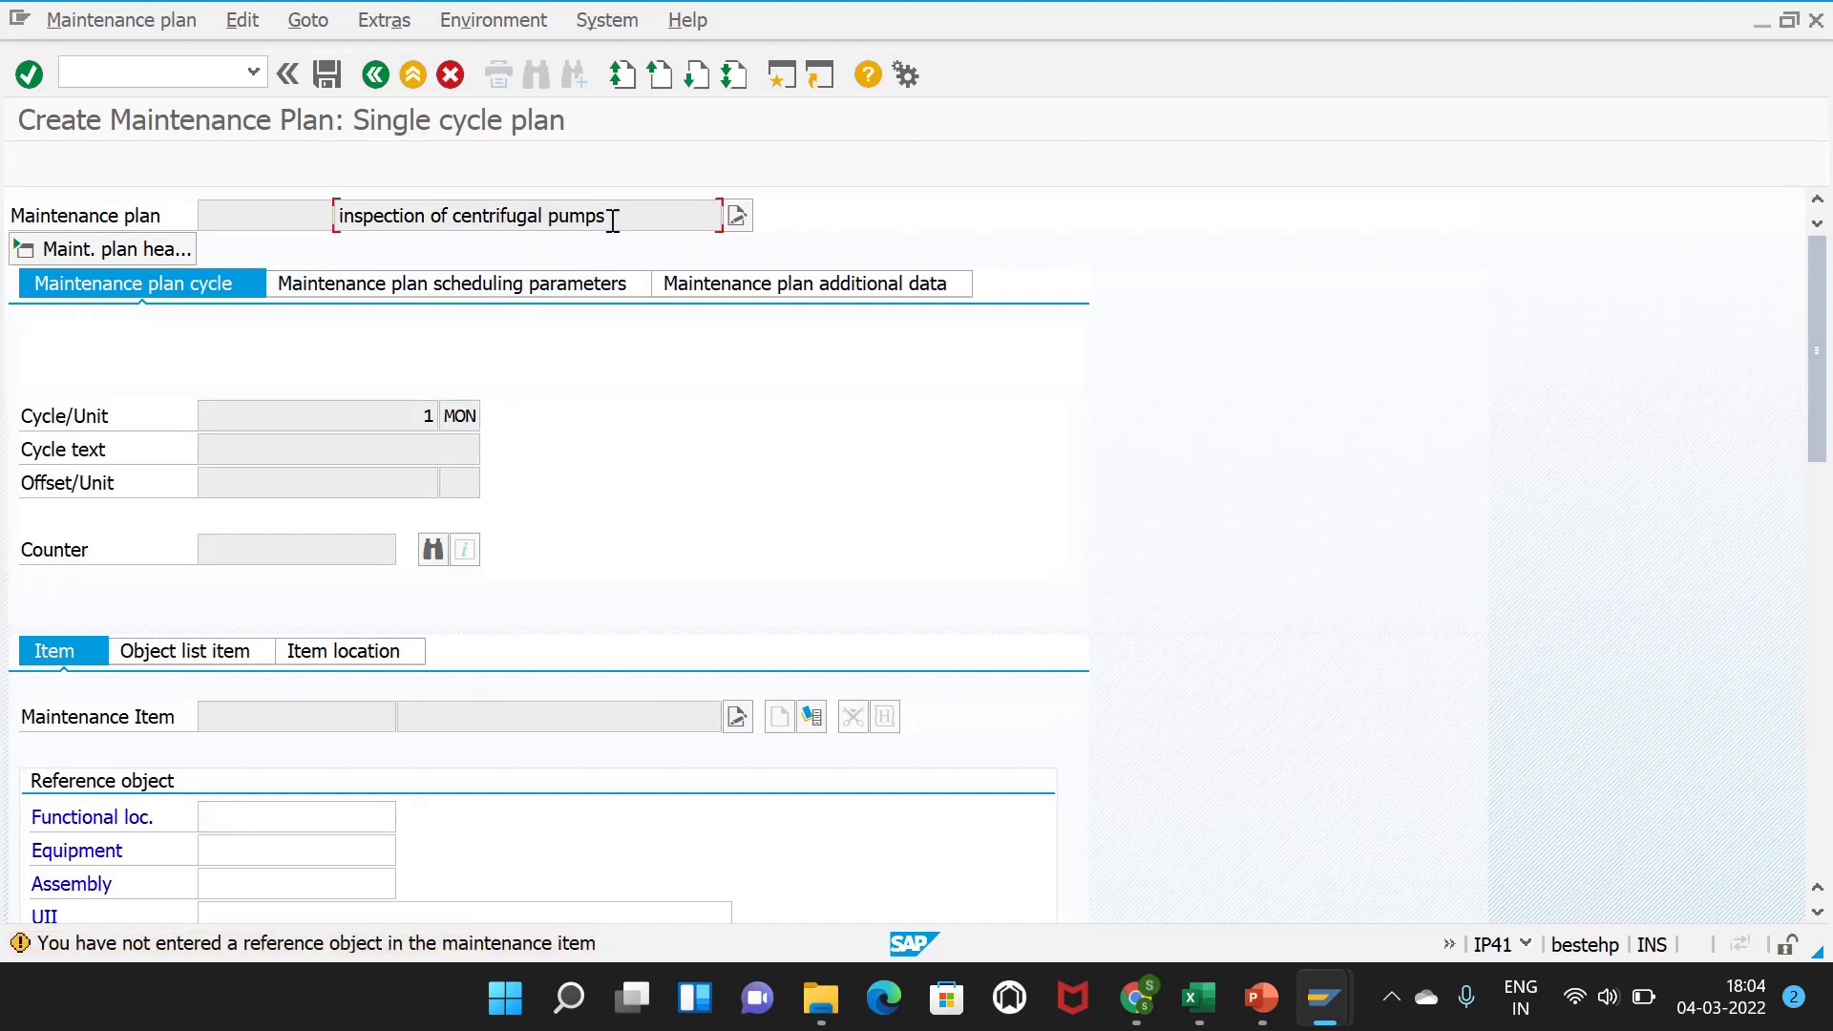
# - Assign equipment 10006930 to the maintenance item and set its order type to PM03
pyautogui.moveTo(614, 216); pyautogui.dragTo(335, 224)
pyautogui.click(335, 217)
pyautogui.click(439, 719)
pyautogui.click(239, 850)
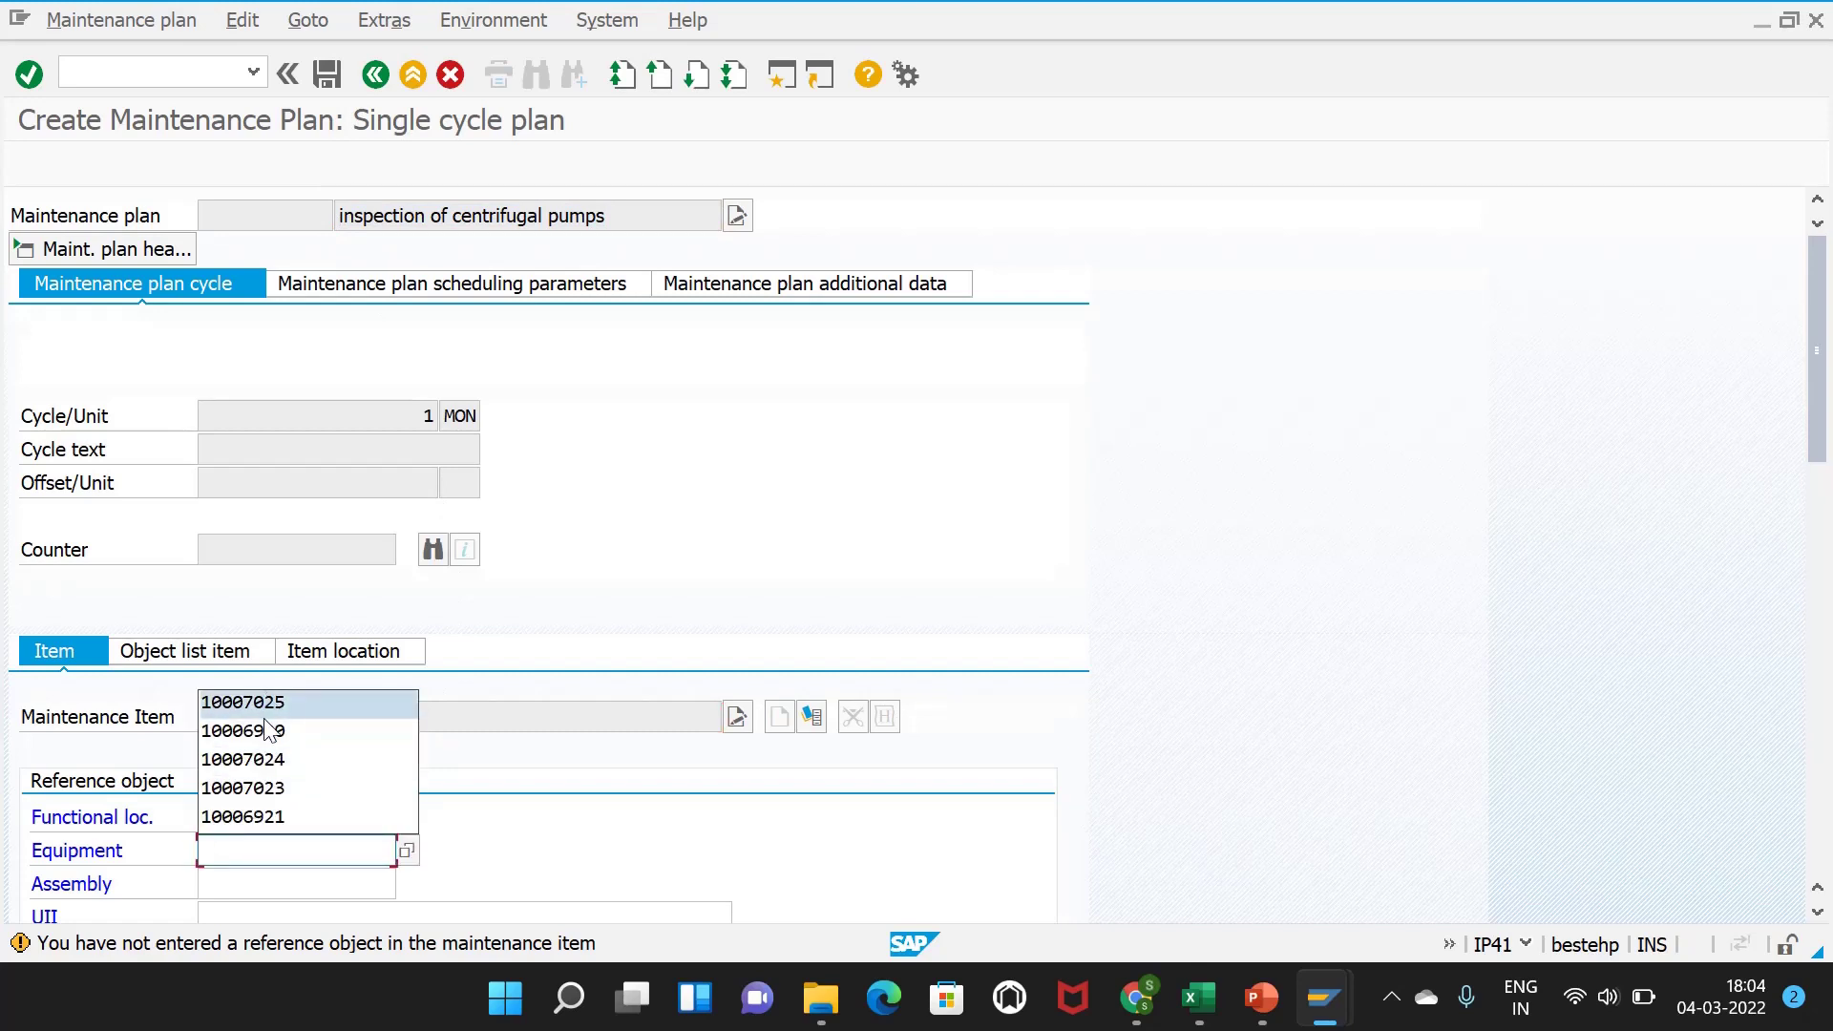
pyautogui.click(263, 729)
pyautogui.press('Return')
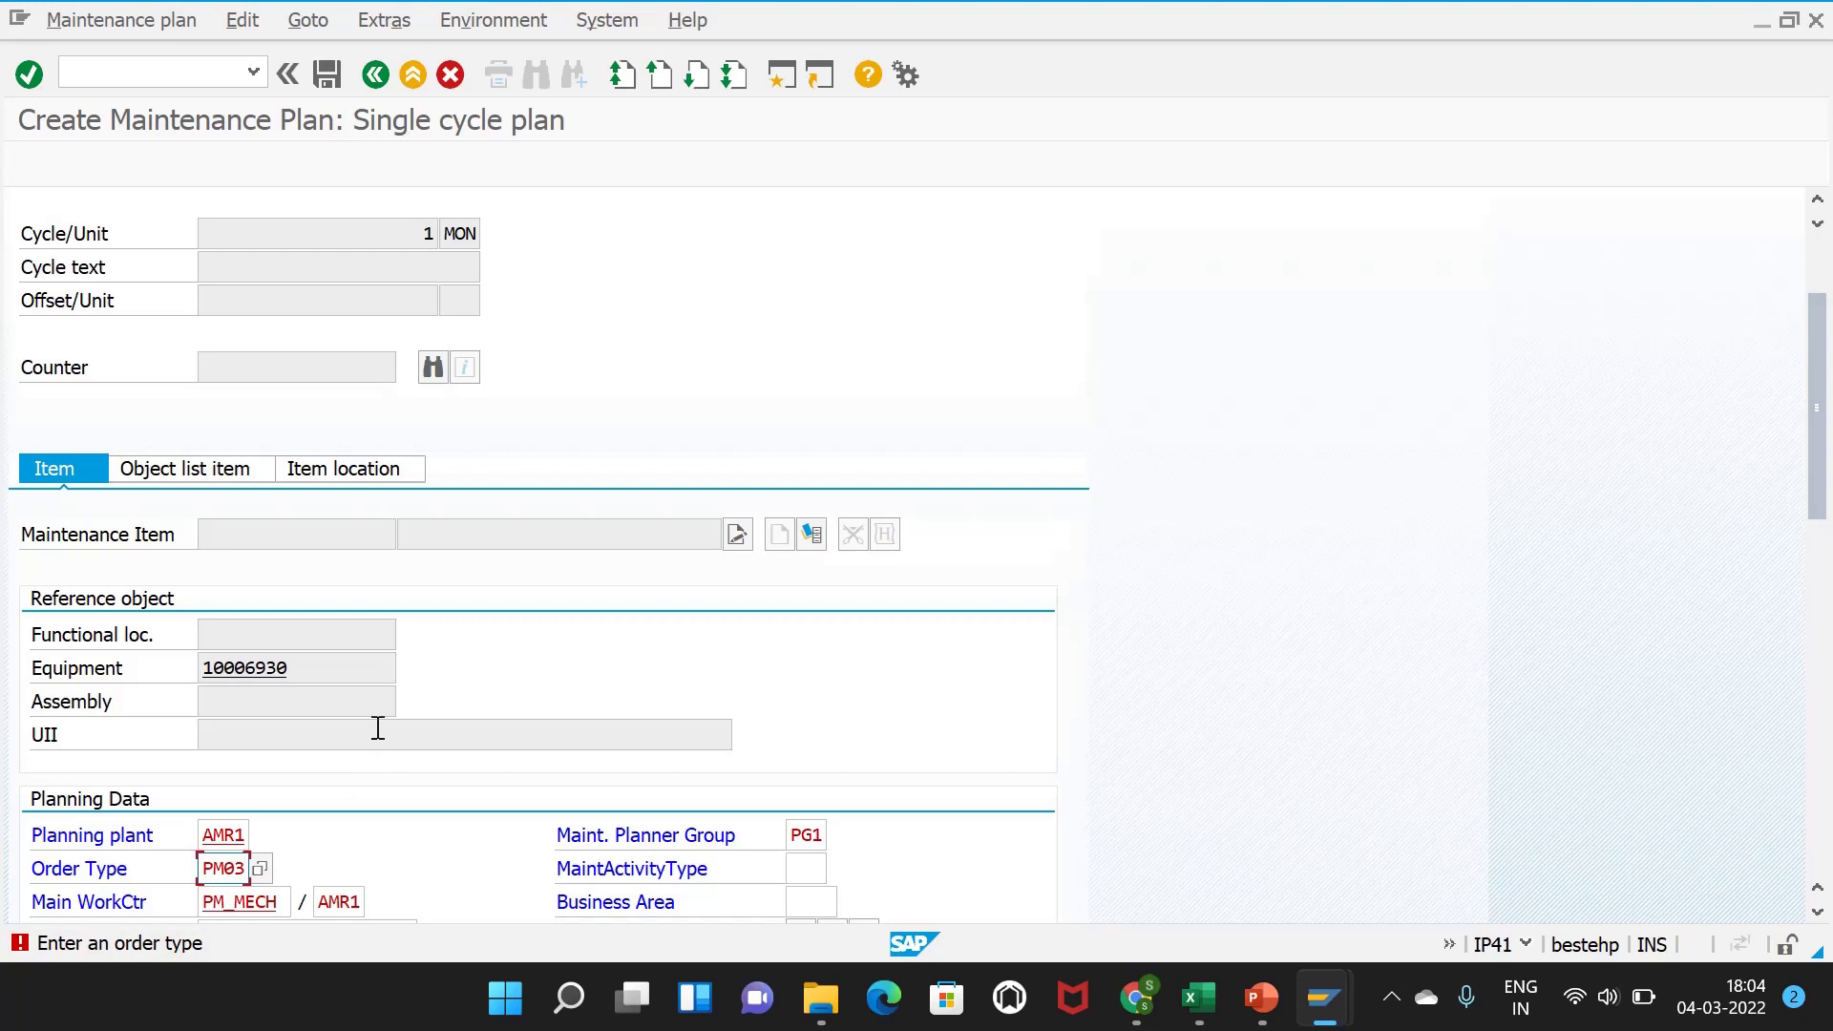
pyautogui.press('Return')
# - Enable Do Not Rel.Immediately for the maintenance item and create a new general task list for it
pyautogui.scroll(-5, 472, 592)
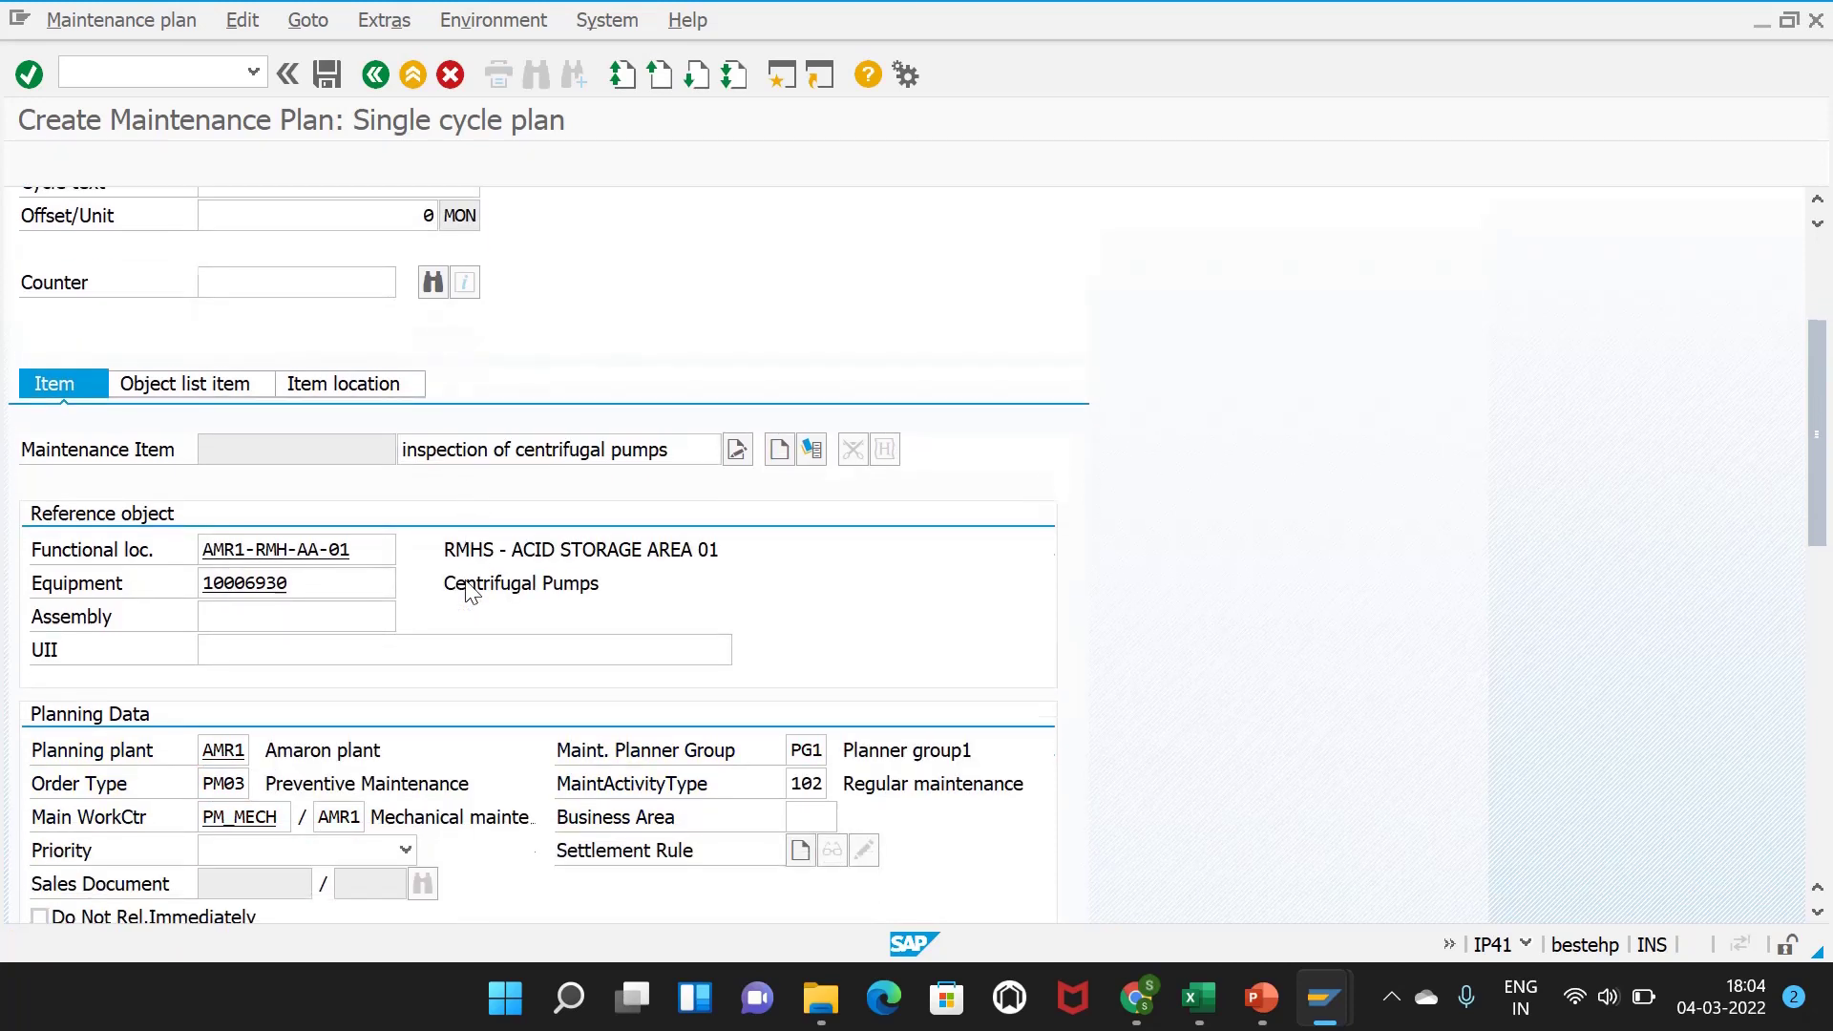
pyautogui.click(39, 746)
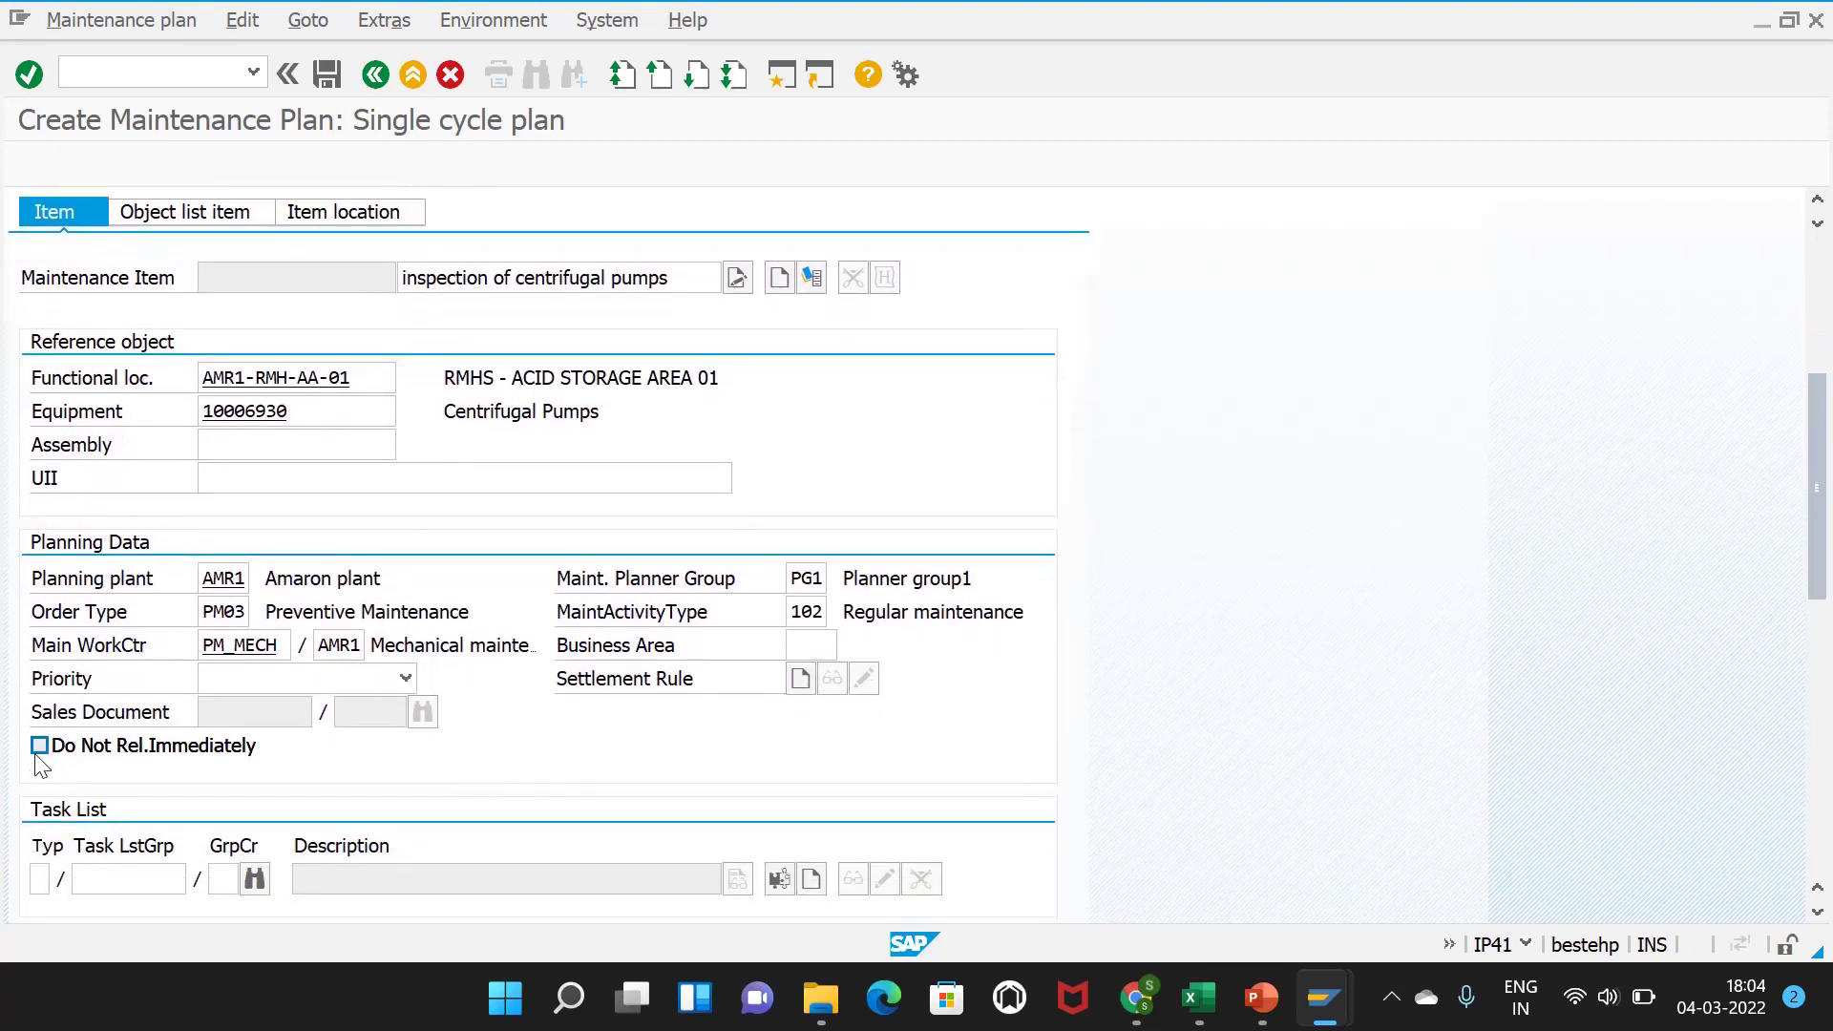
pyautogui.click(810, 877)
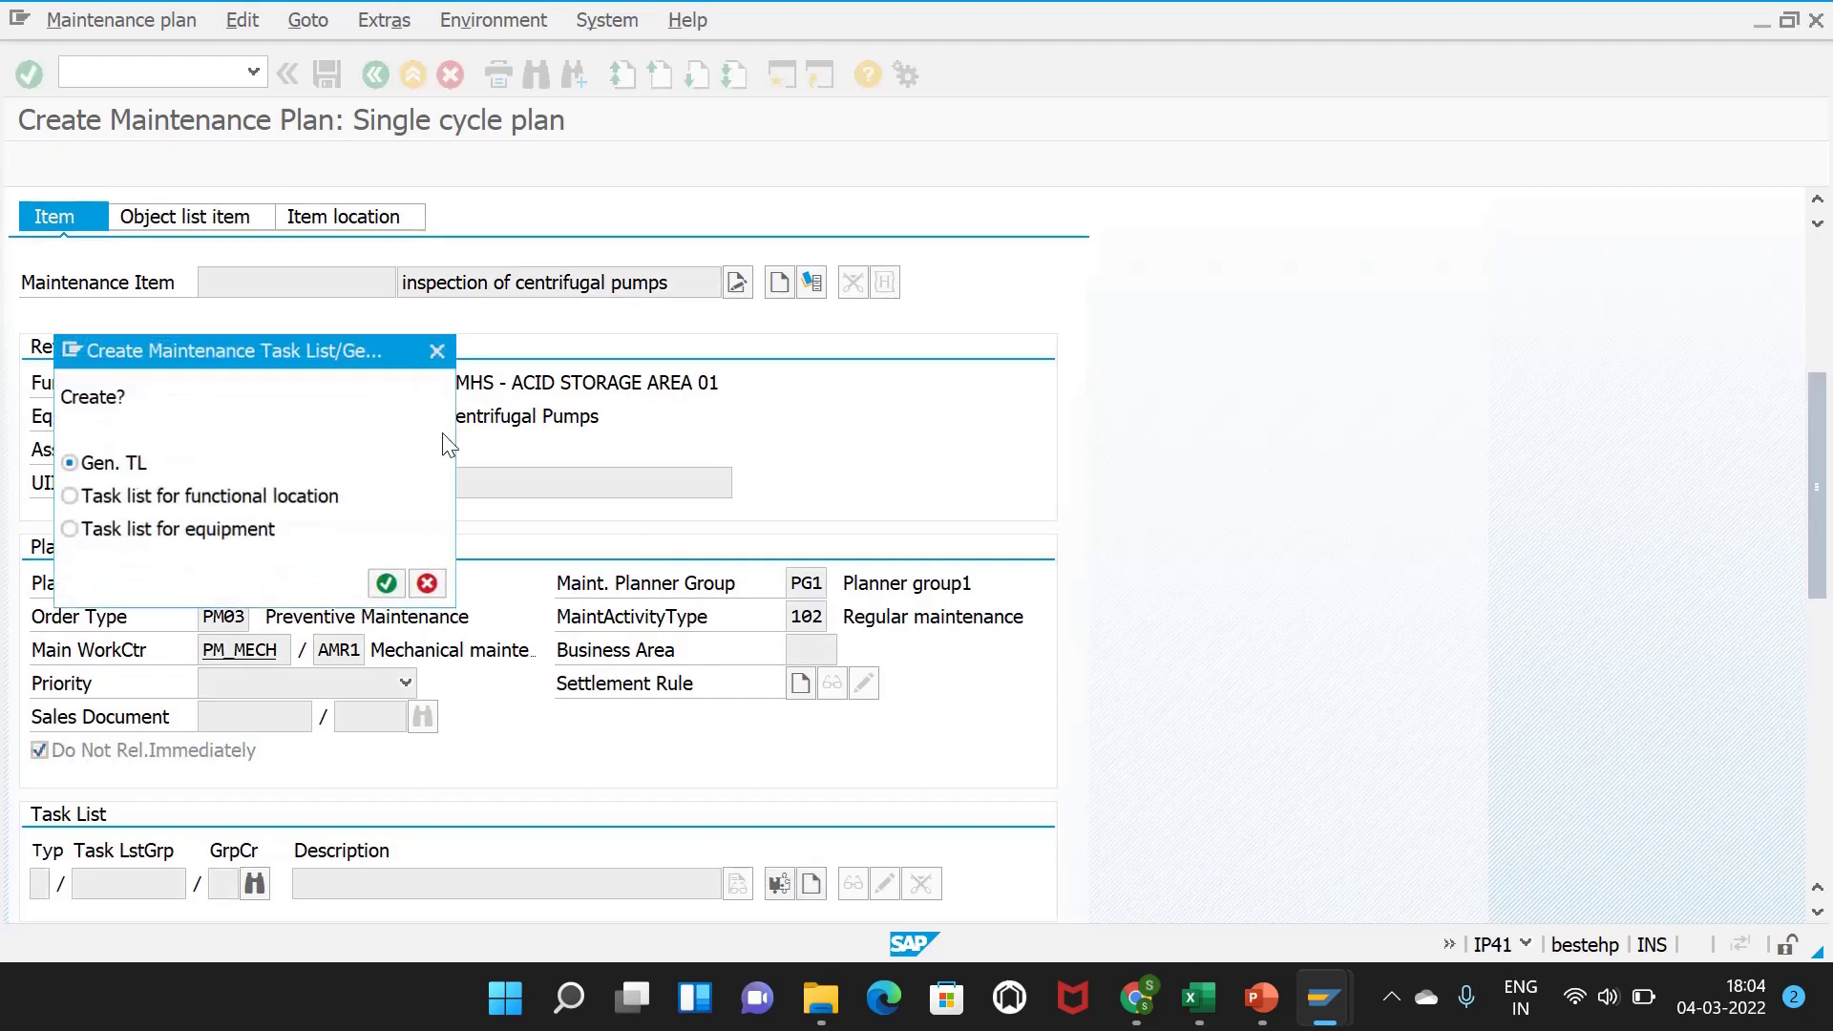
pyautogui.click(387, 584)
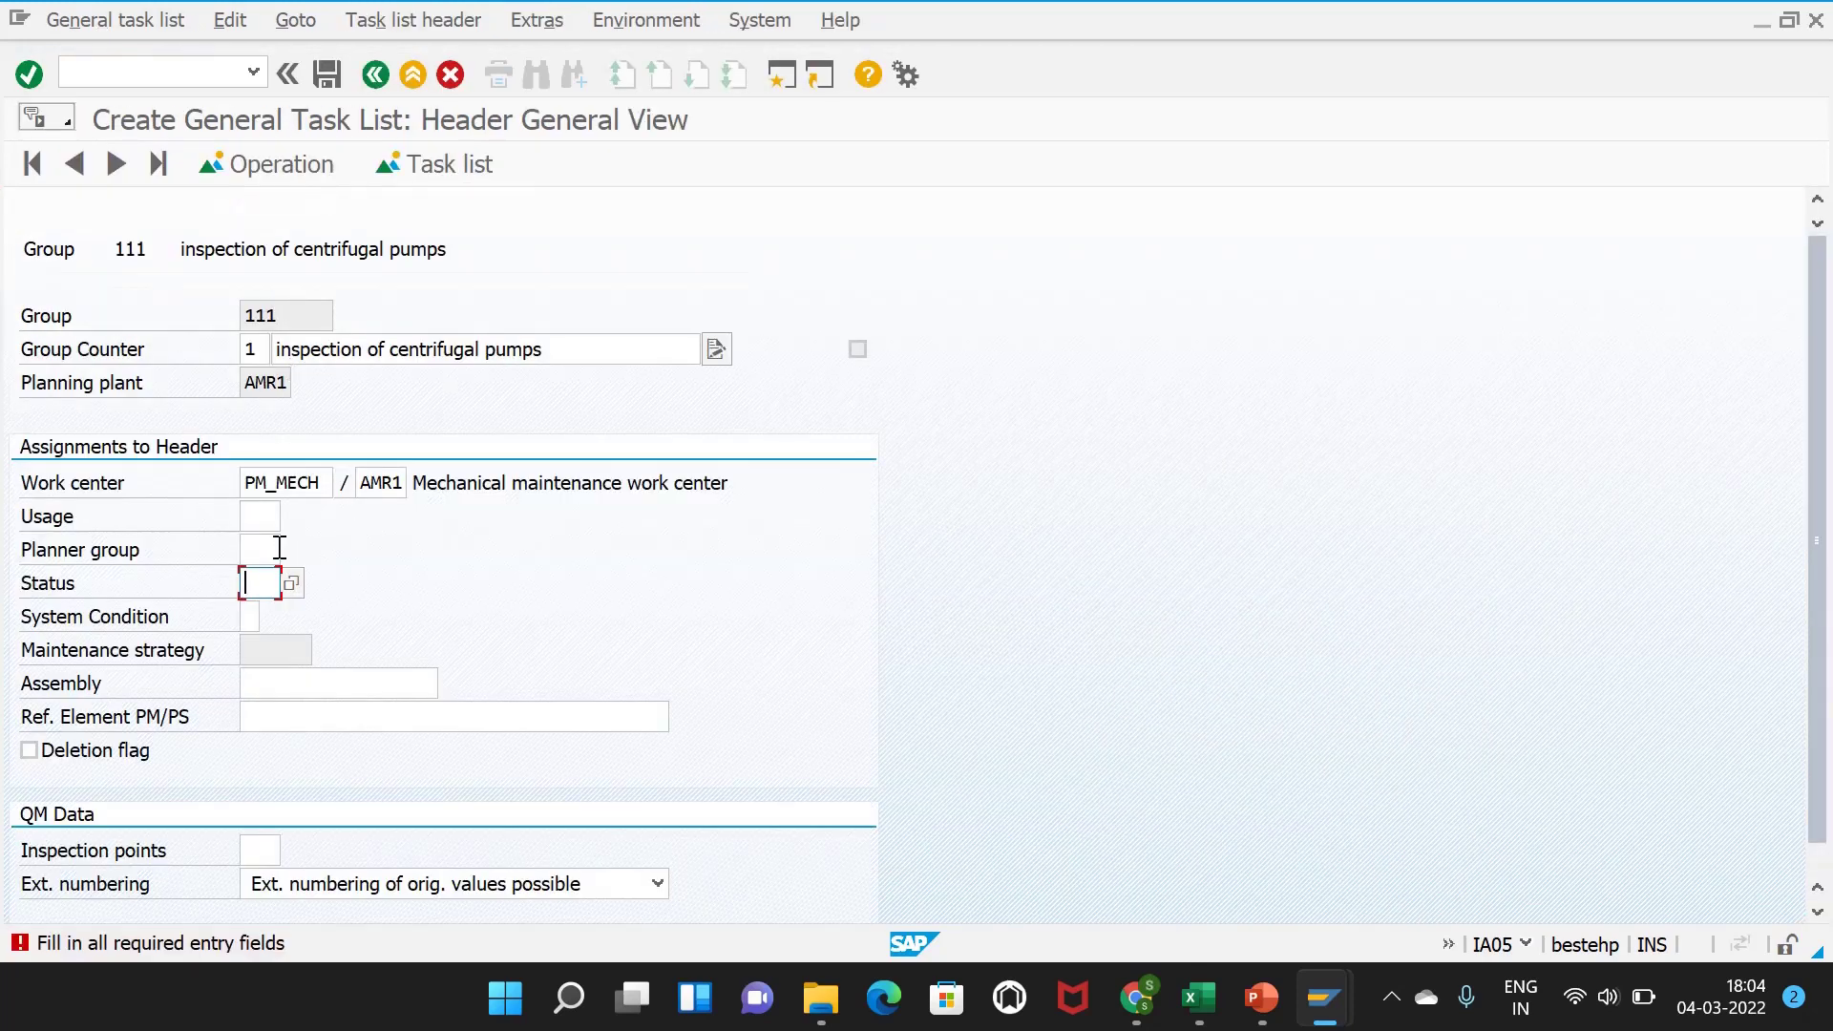
# - Fill in the task list header with usage 4, planner group PG1, status 4 and system condition 0, and continue to the operations
pyautogui.click(252, 541)
pyautogui.click(252, 577)
pyautogui.click(250, 583)
pyautogui.click(250, 616)
pyautogui.click(250, 620)
pyautogui.click(256, 644)
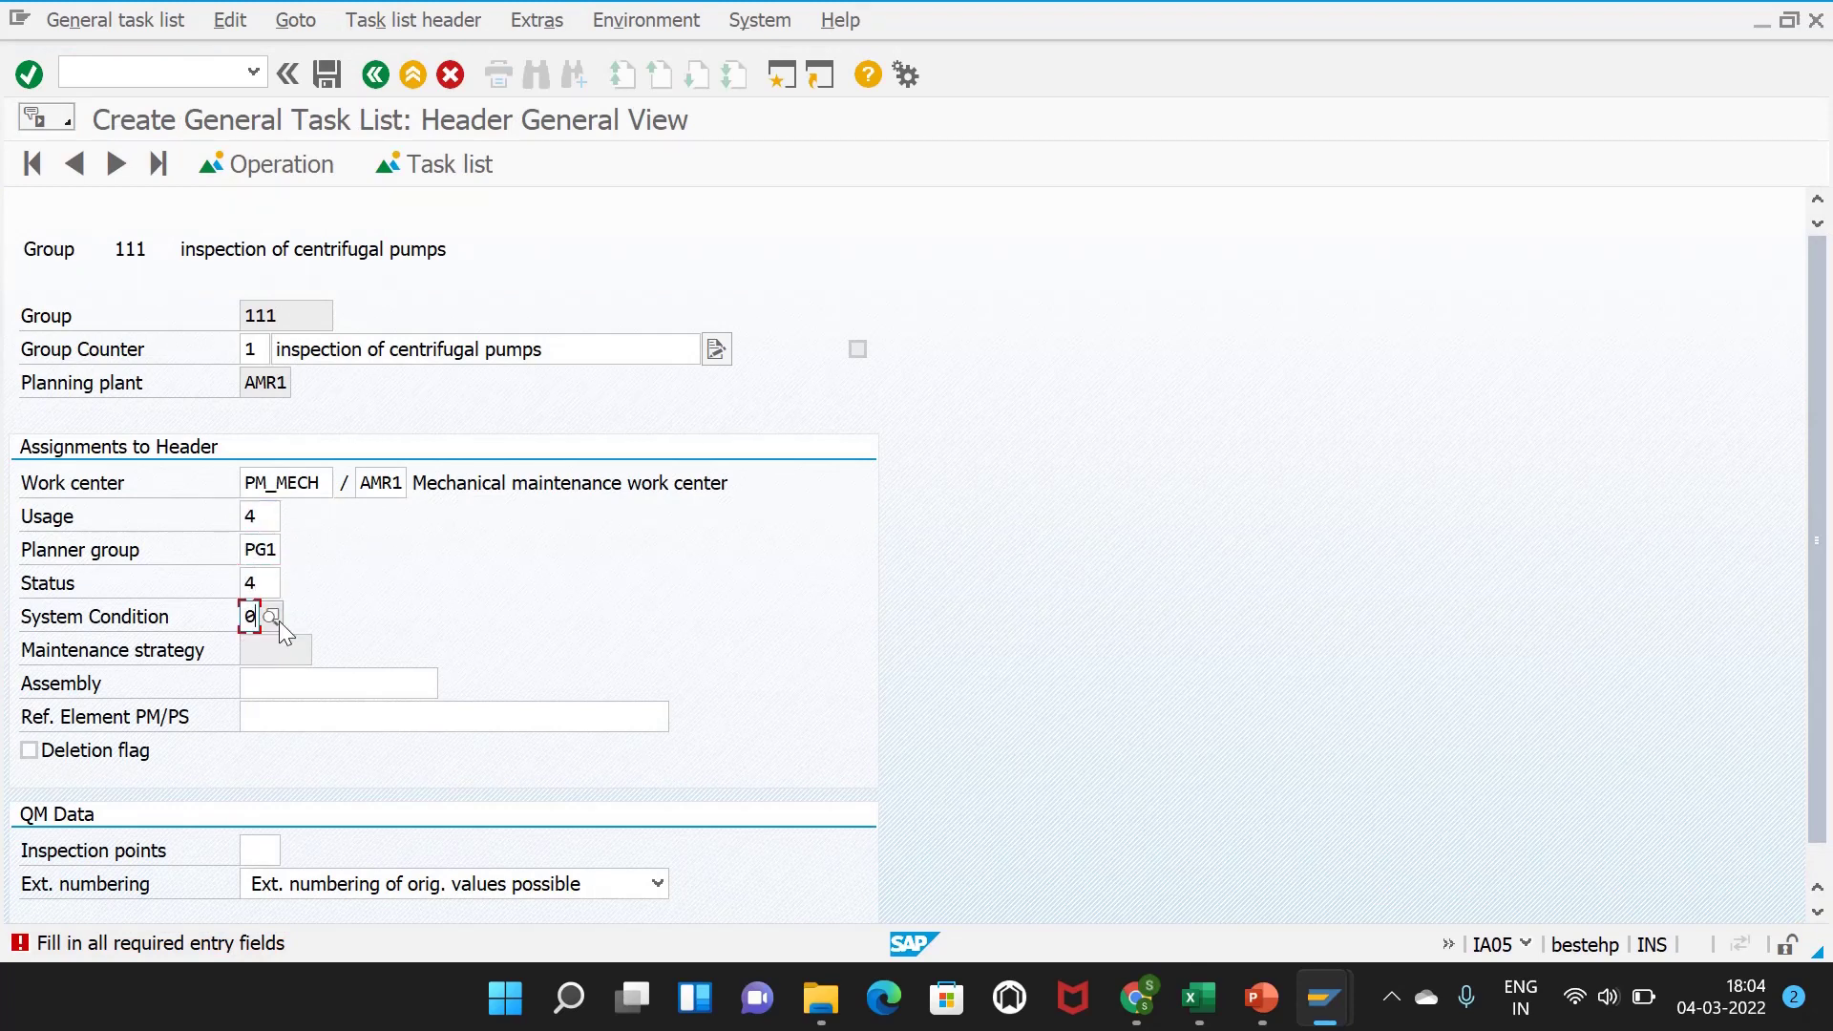
pyautogui.press('Return')
# - Describe operation 0010 as "inspect the shaft of pump and turning" and operation 0020 as "overhauling"
pyautogui.click(350, 384)
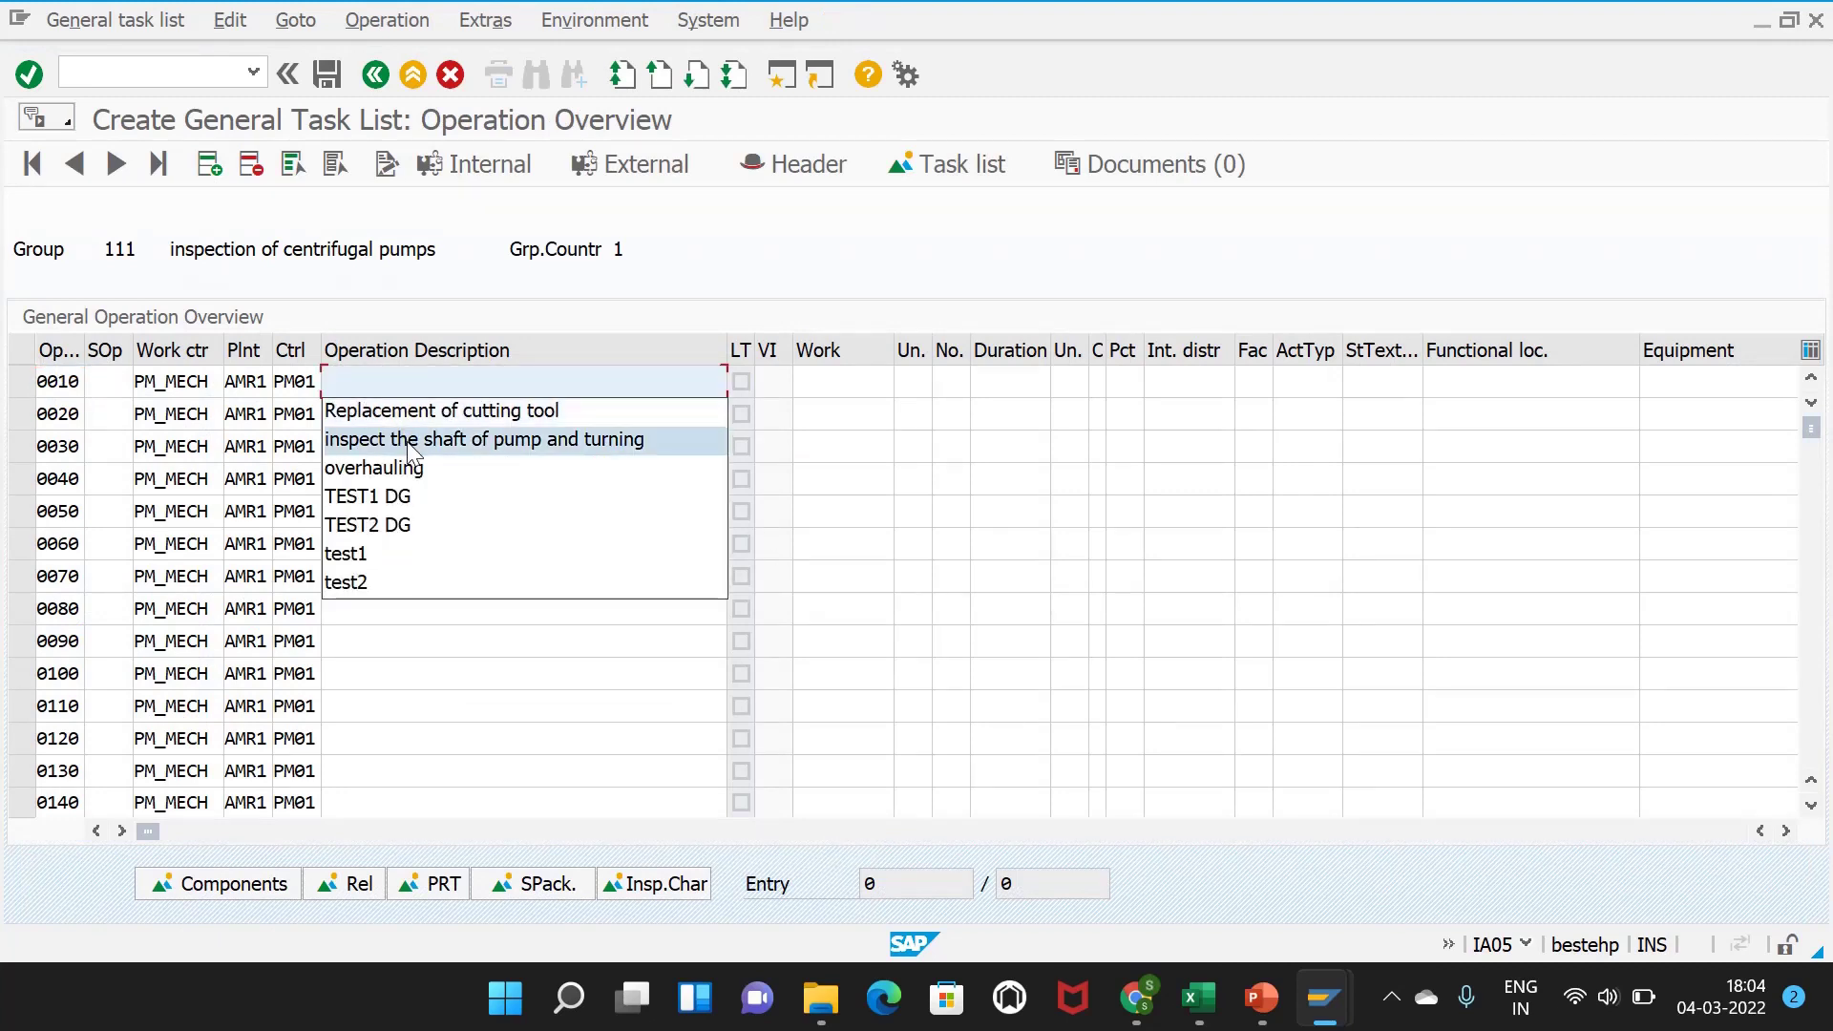
pyautogui.click(412, 444)
pyautogui.click(419, 416)
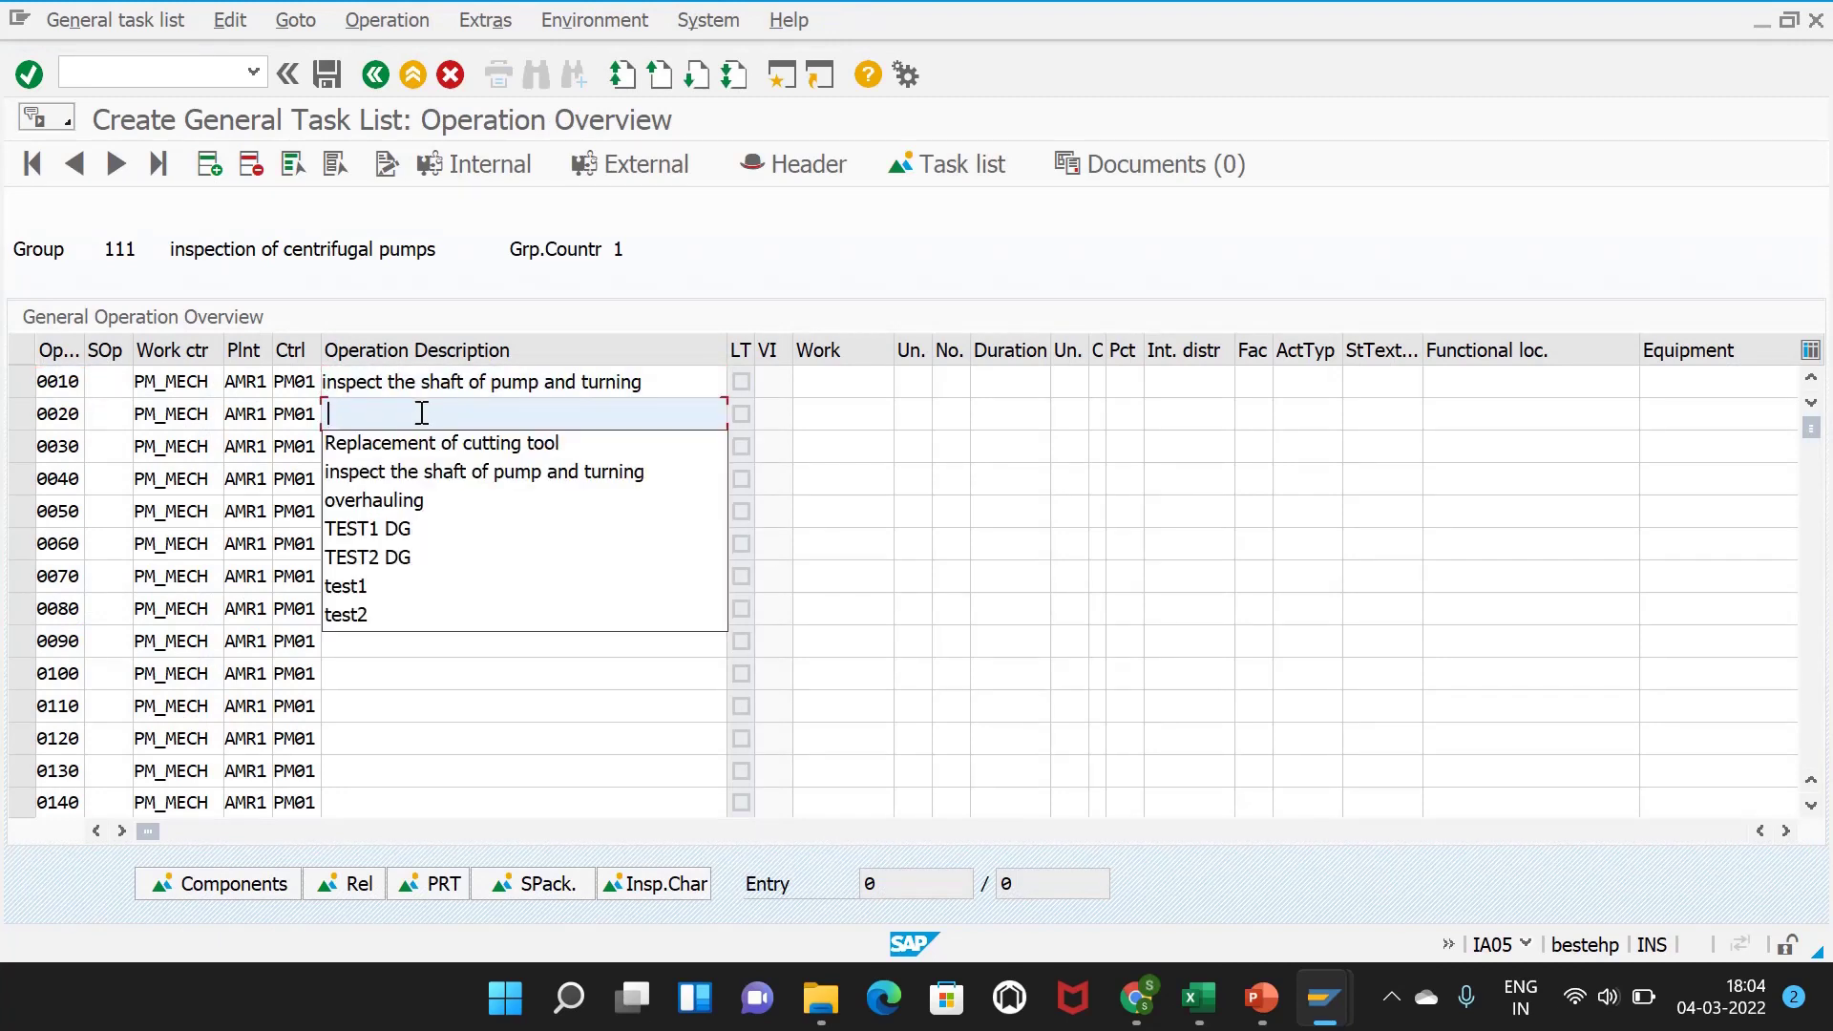
pyautogui.click(415, 444)
pyautogui.hotkey('shift', 'Home')
pyautogui.press('BackSpace')
pyautogui.click(410, 501)
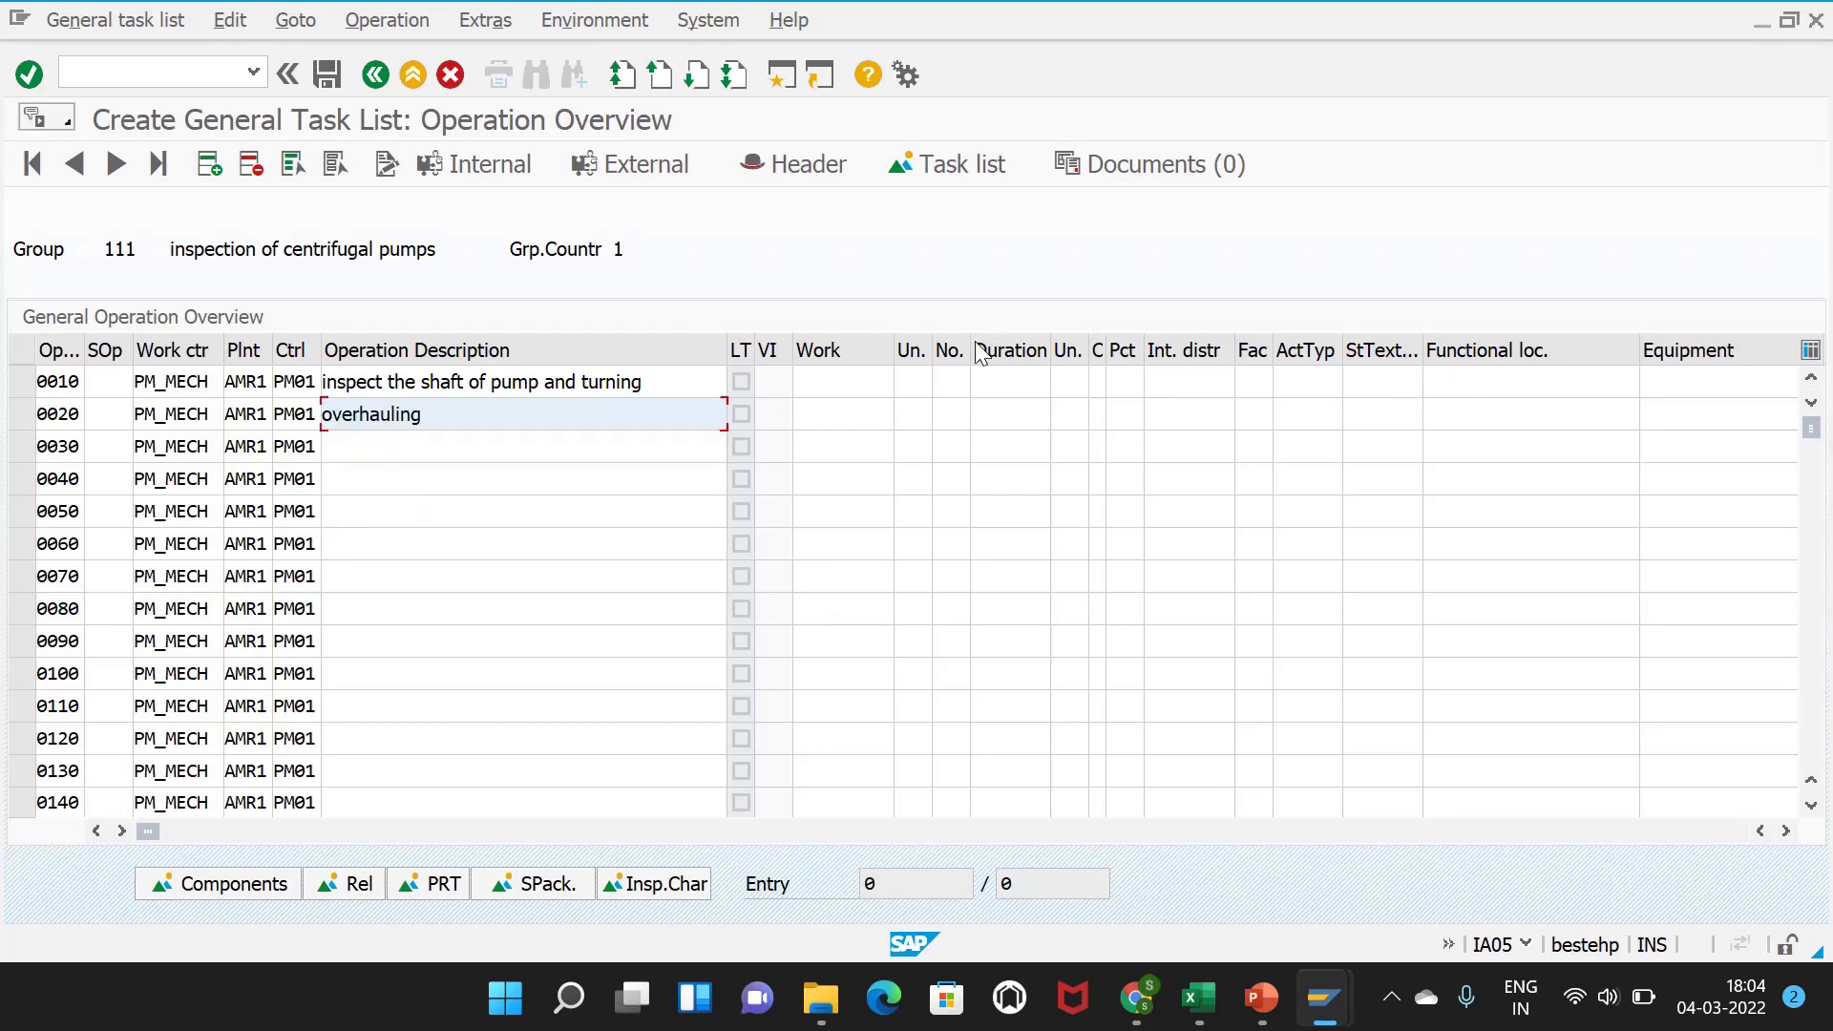
# - Set operation 0010's duration to 4 HR, its work unit to HR and its number to 1
pyautogui.click(999, 381)
pyautogui.click(1002, 401)
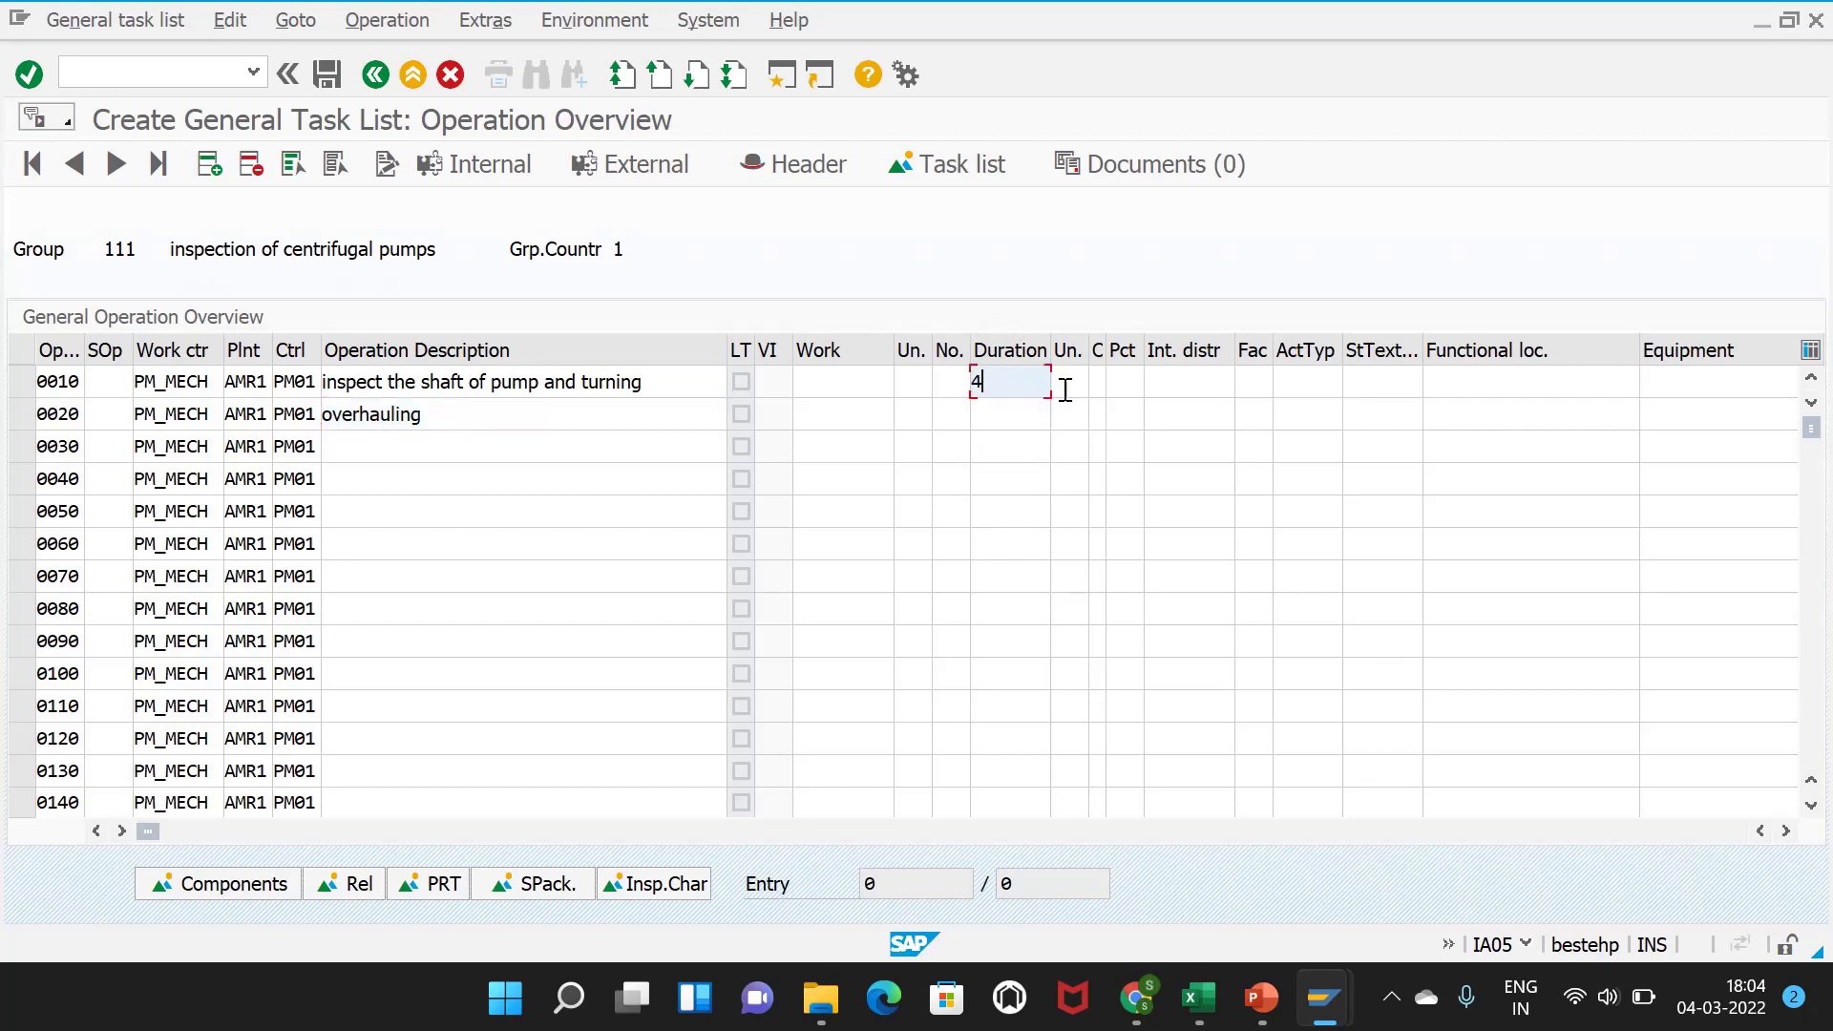
pyautogui.click(1060, 383)
pyautogui.click(1068, 413)
pyautogui.click(952, 382)
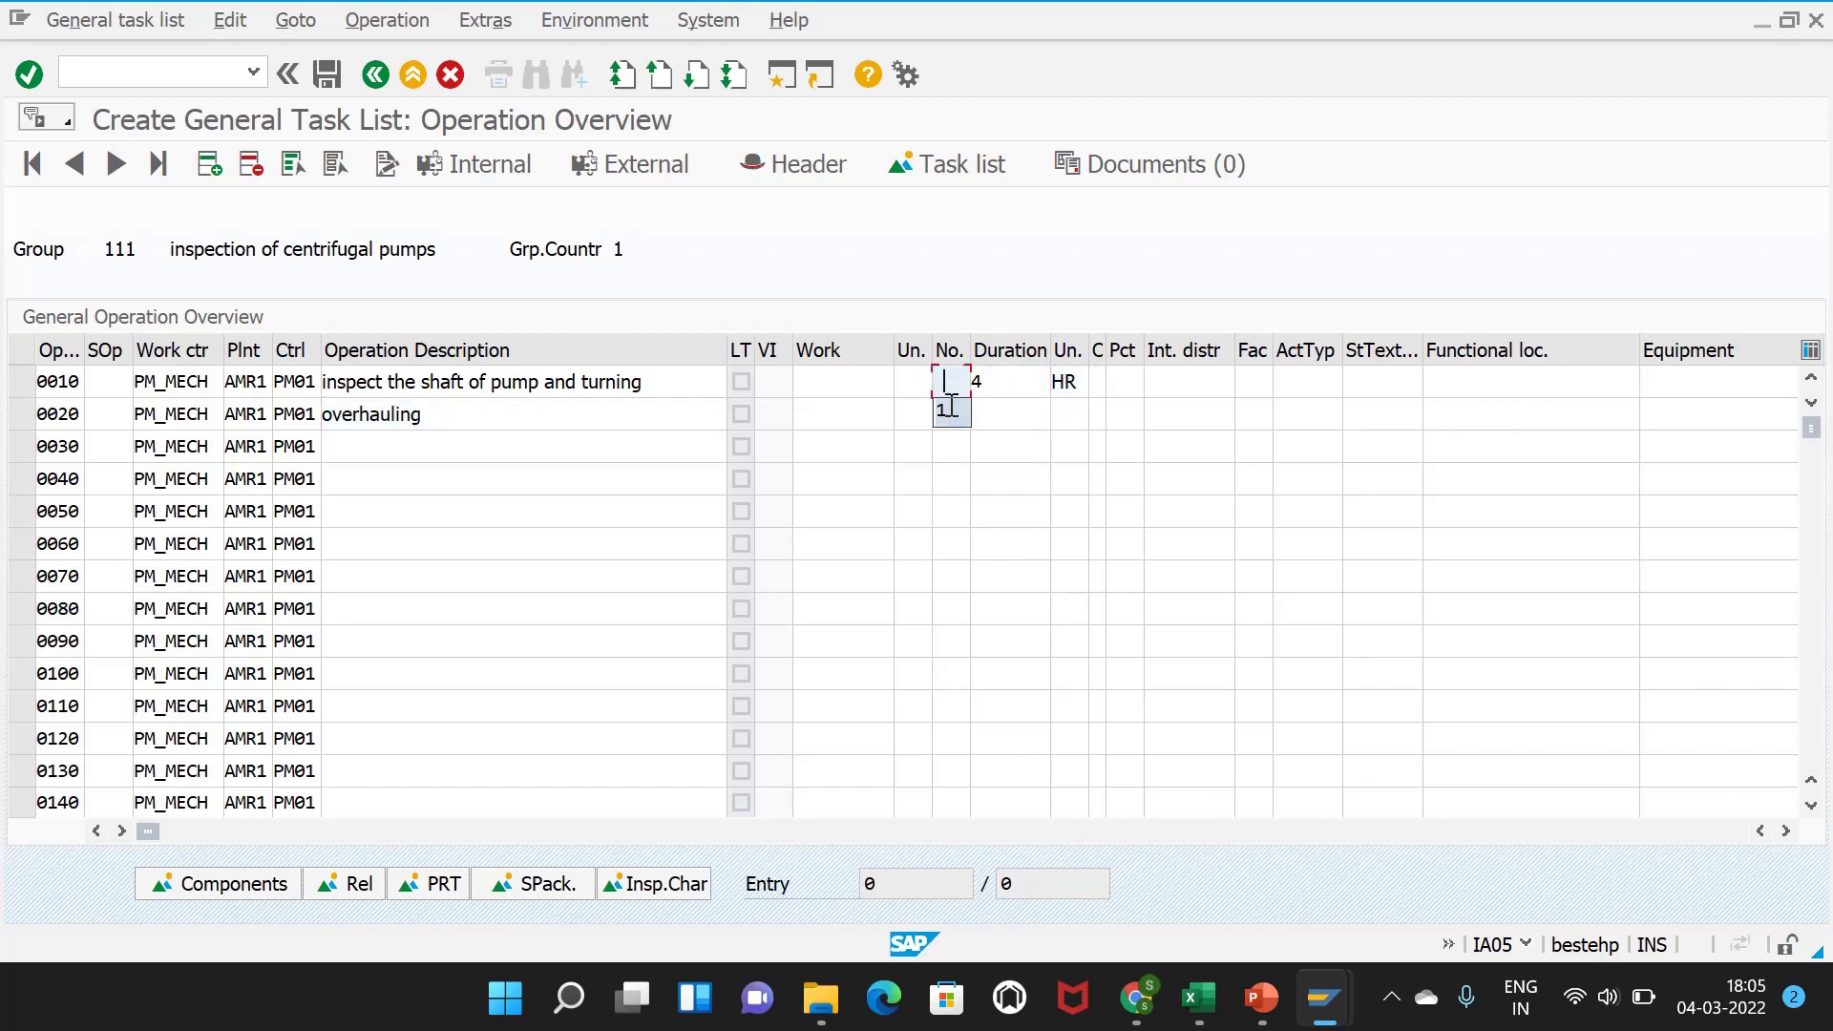
pyautogui.click(914, 387)
pyautogui.click(916, 408)
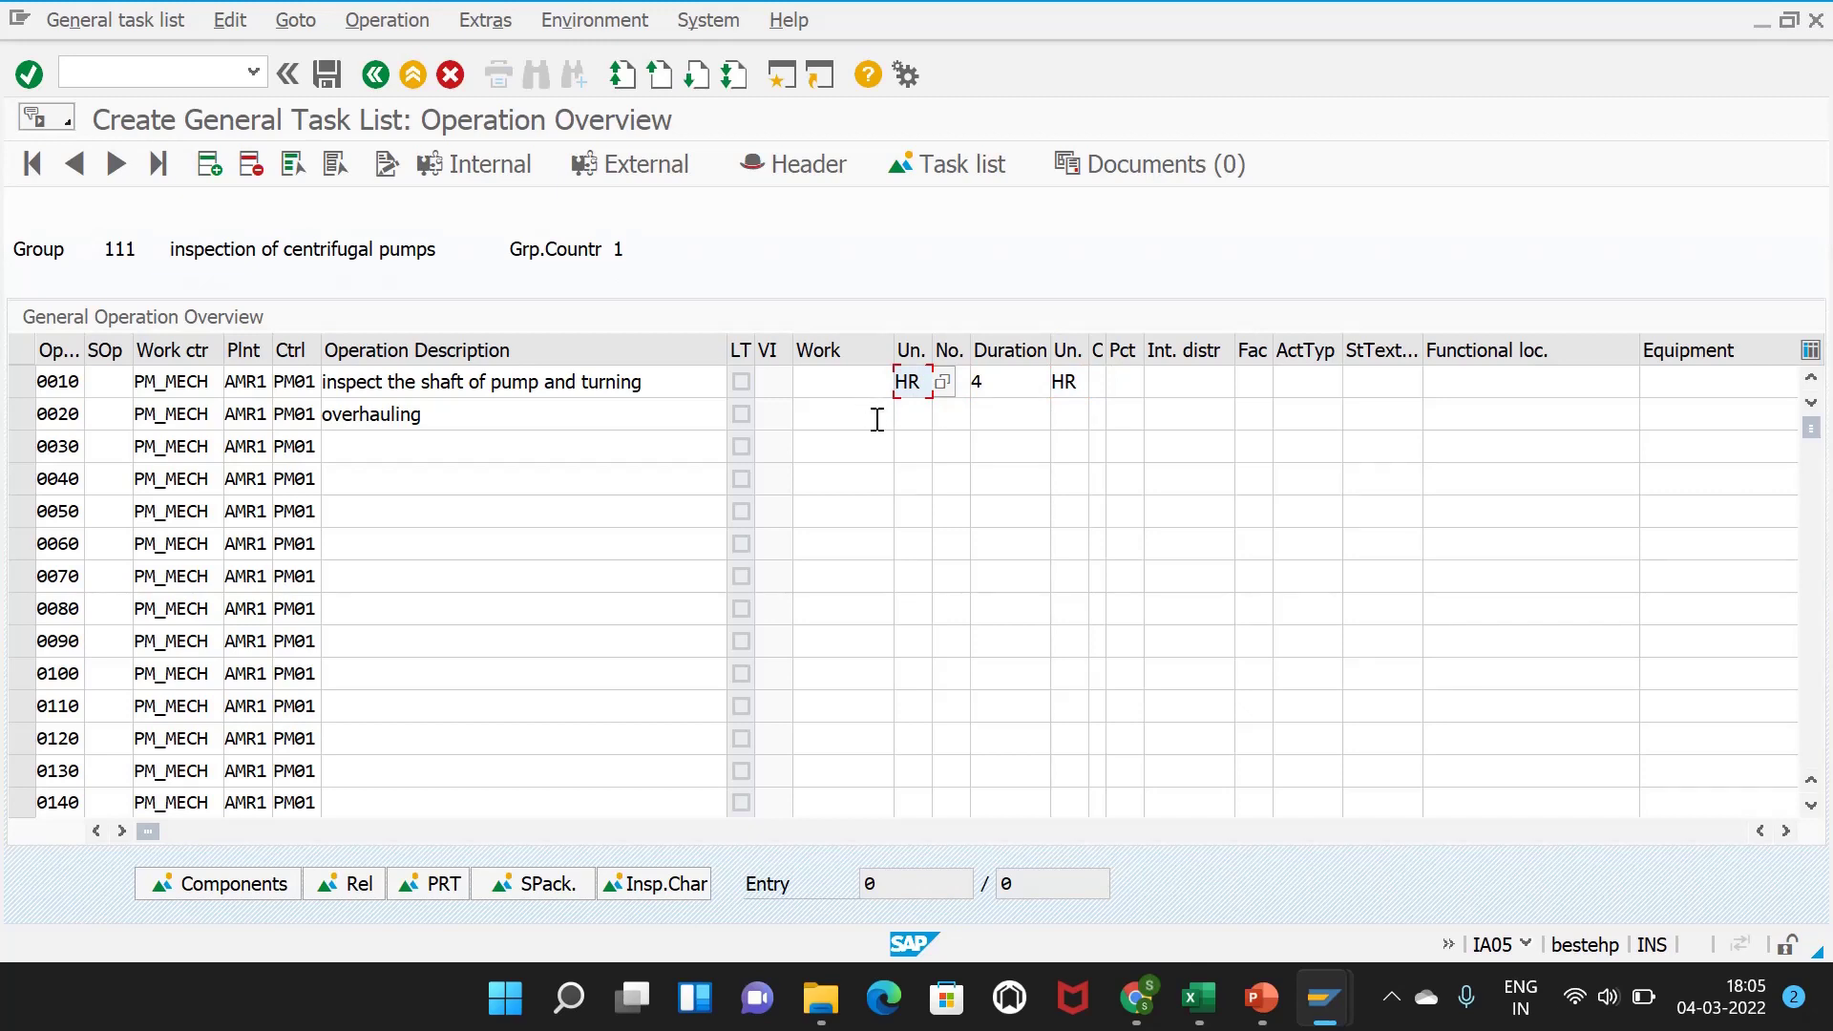
pyautogui.click(950, 382)
pyautogui.click(952, 408)
# - Set operation 0020's duration to 5 HR, its number to 1 and its work unit to HR
pyautogui.click(983, 413)
pyautogui.click(993, 471)
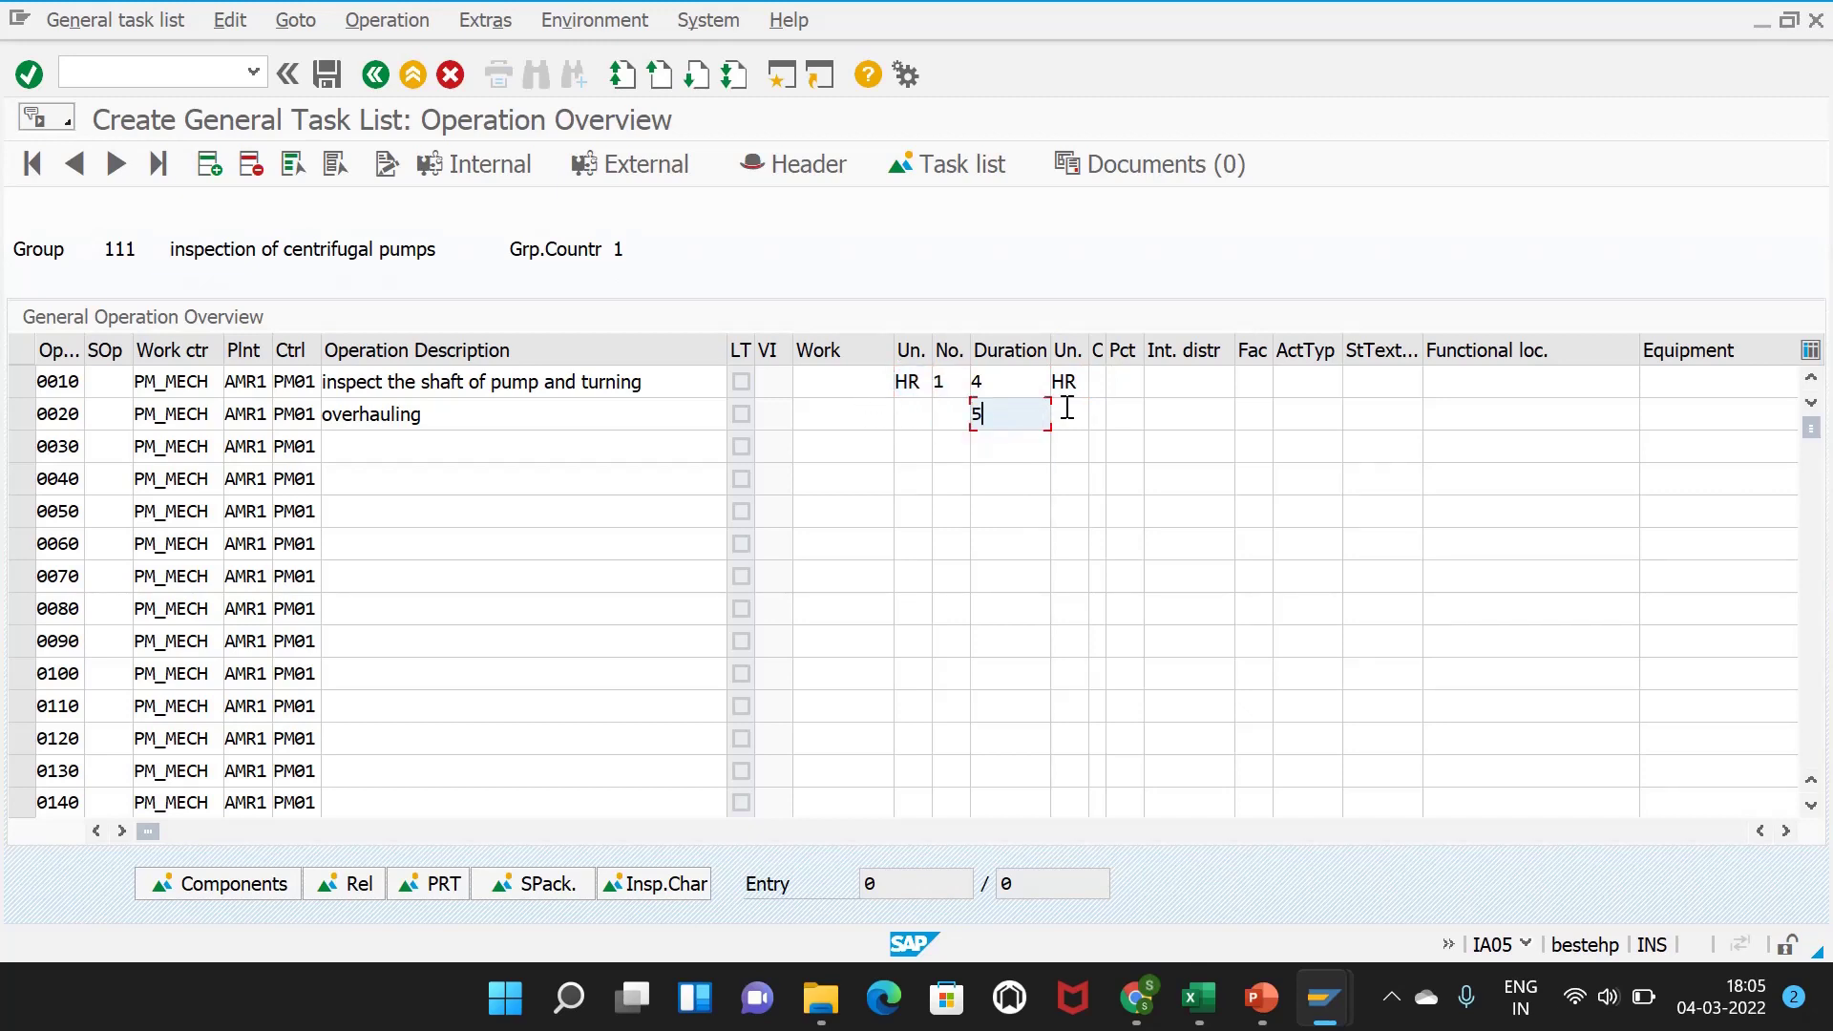
pyautogui.click(1068, 413)
pyautogui.click(1068, 439)
pyautogui.click(944, 413)
pyautogui.click(943, 437)
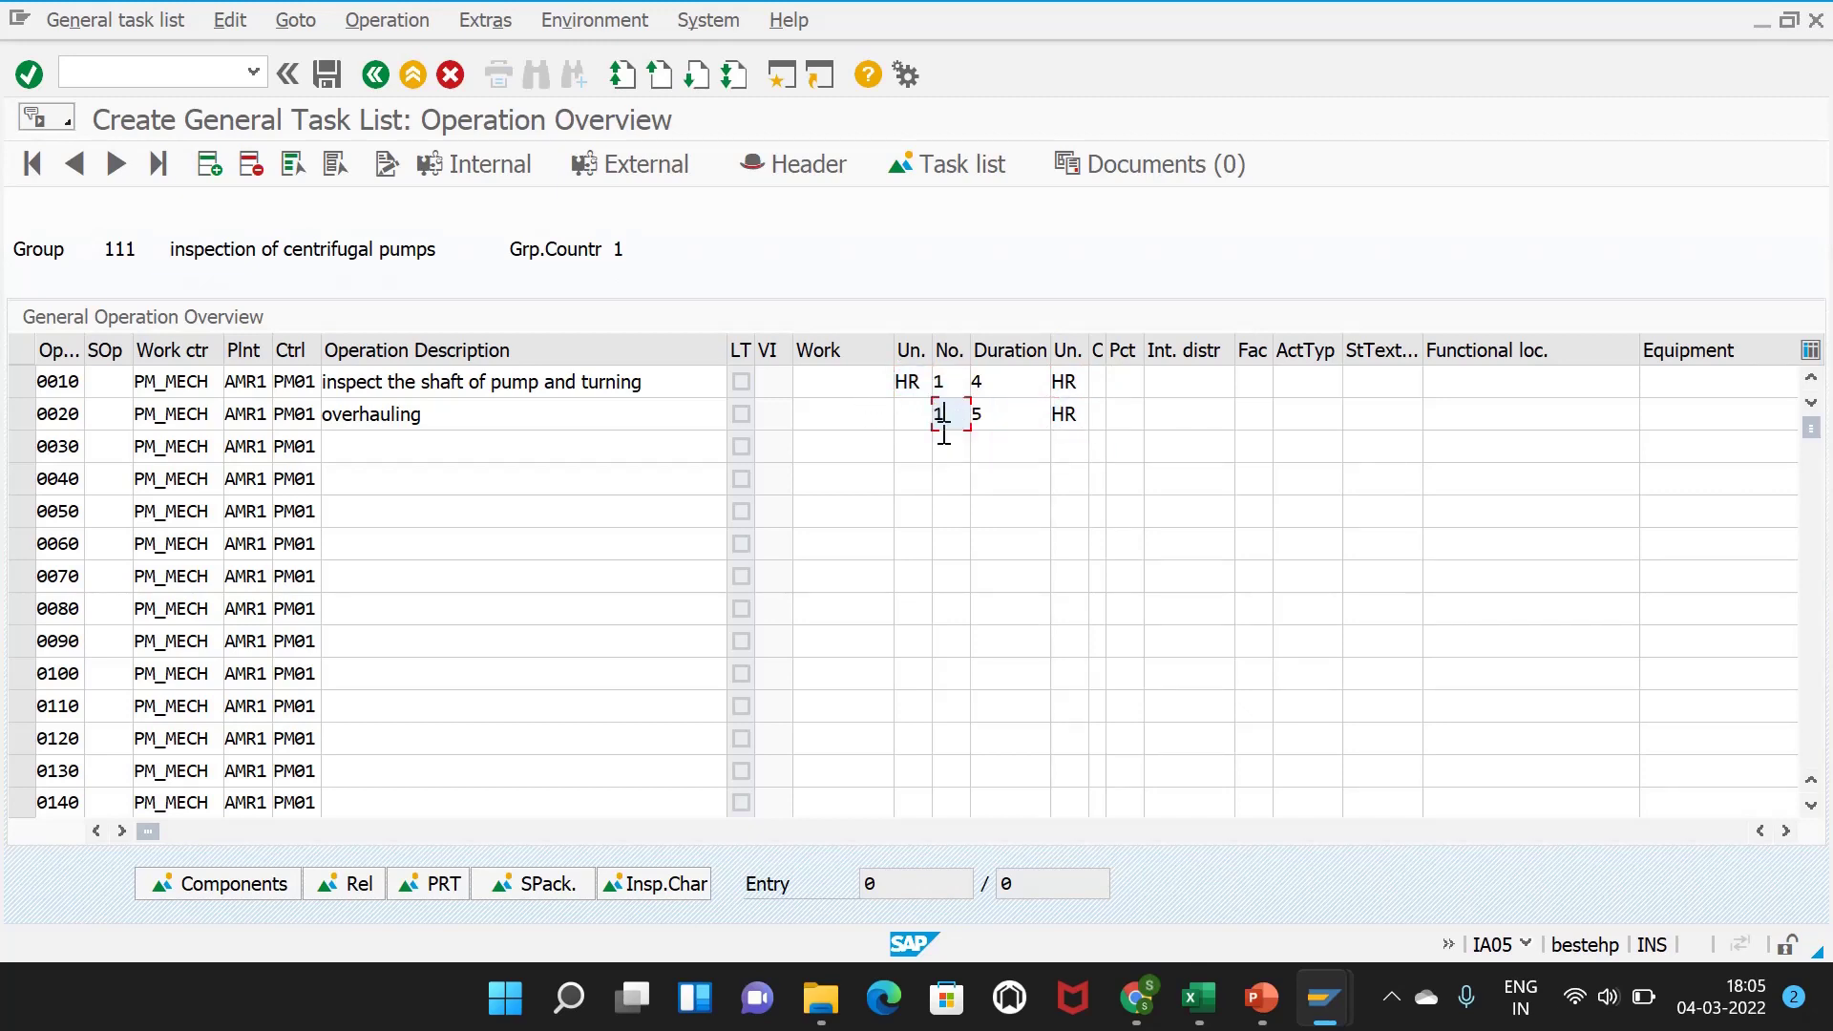
pyautogui.click(914, 413)
pyautogui.click(914, 438)
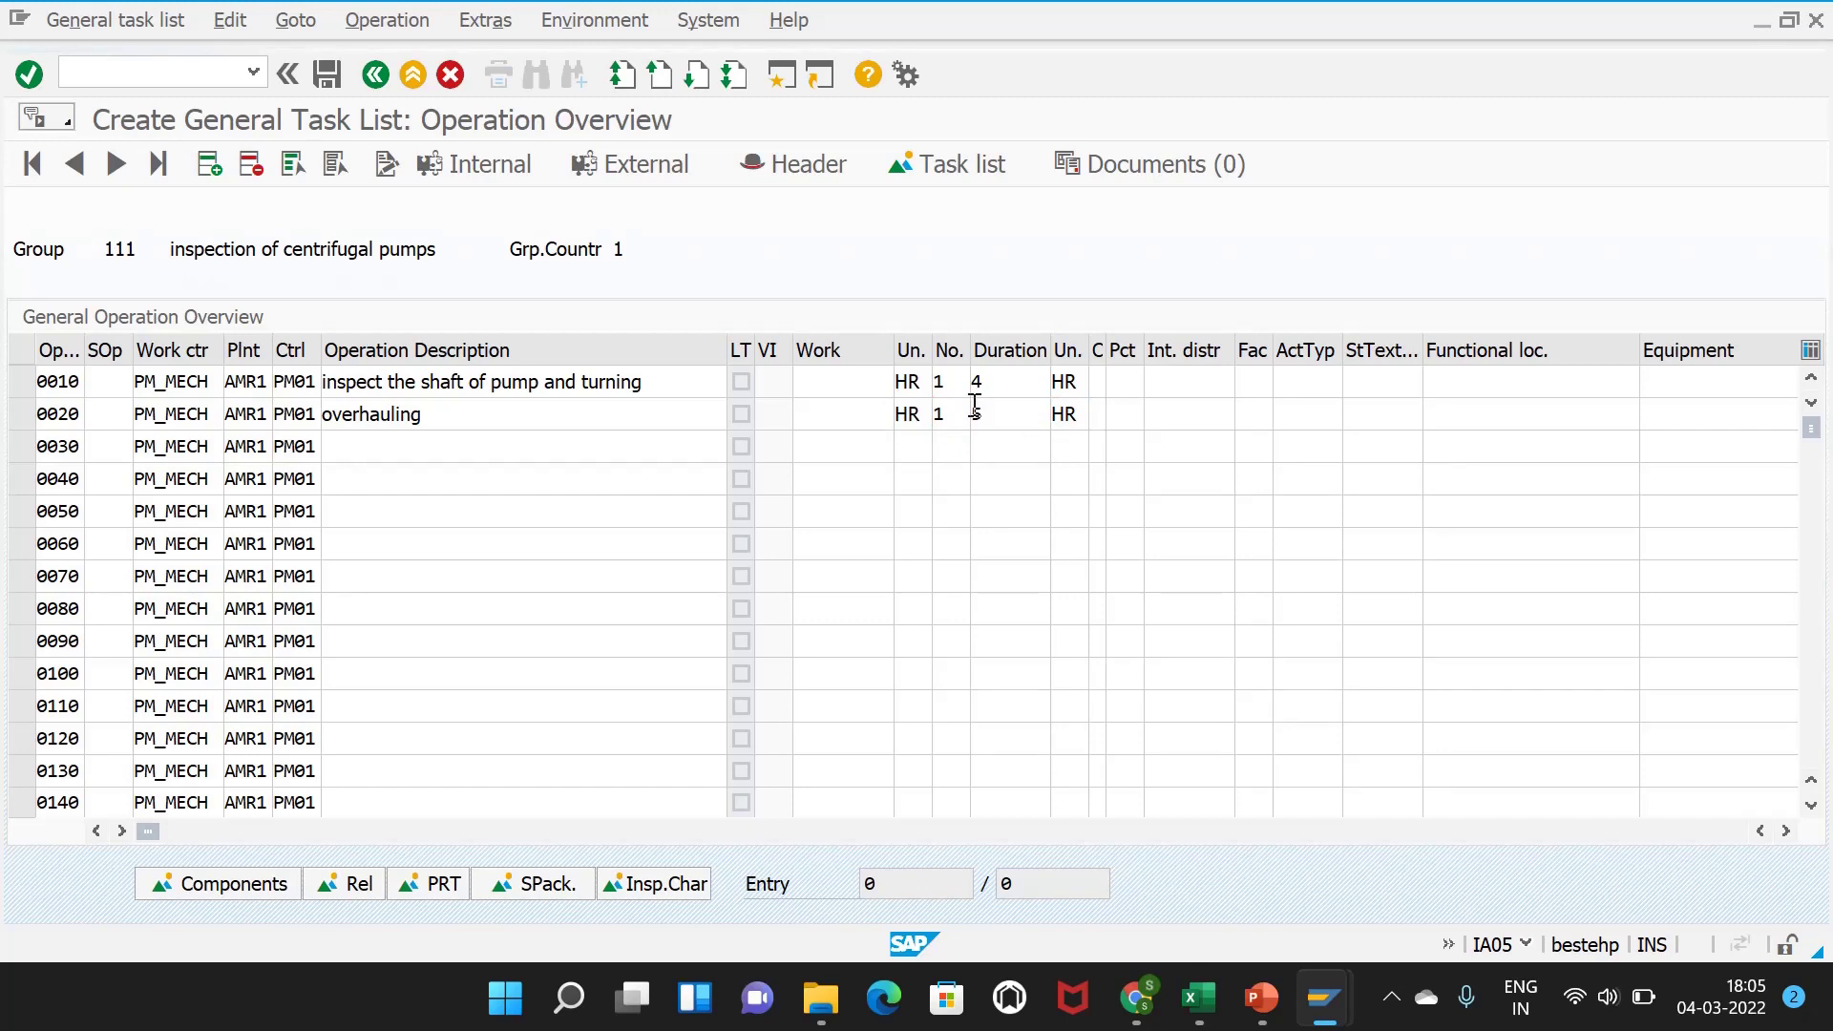
pyautogui.press('Return')
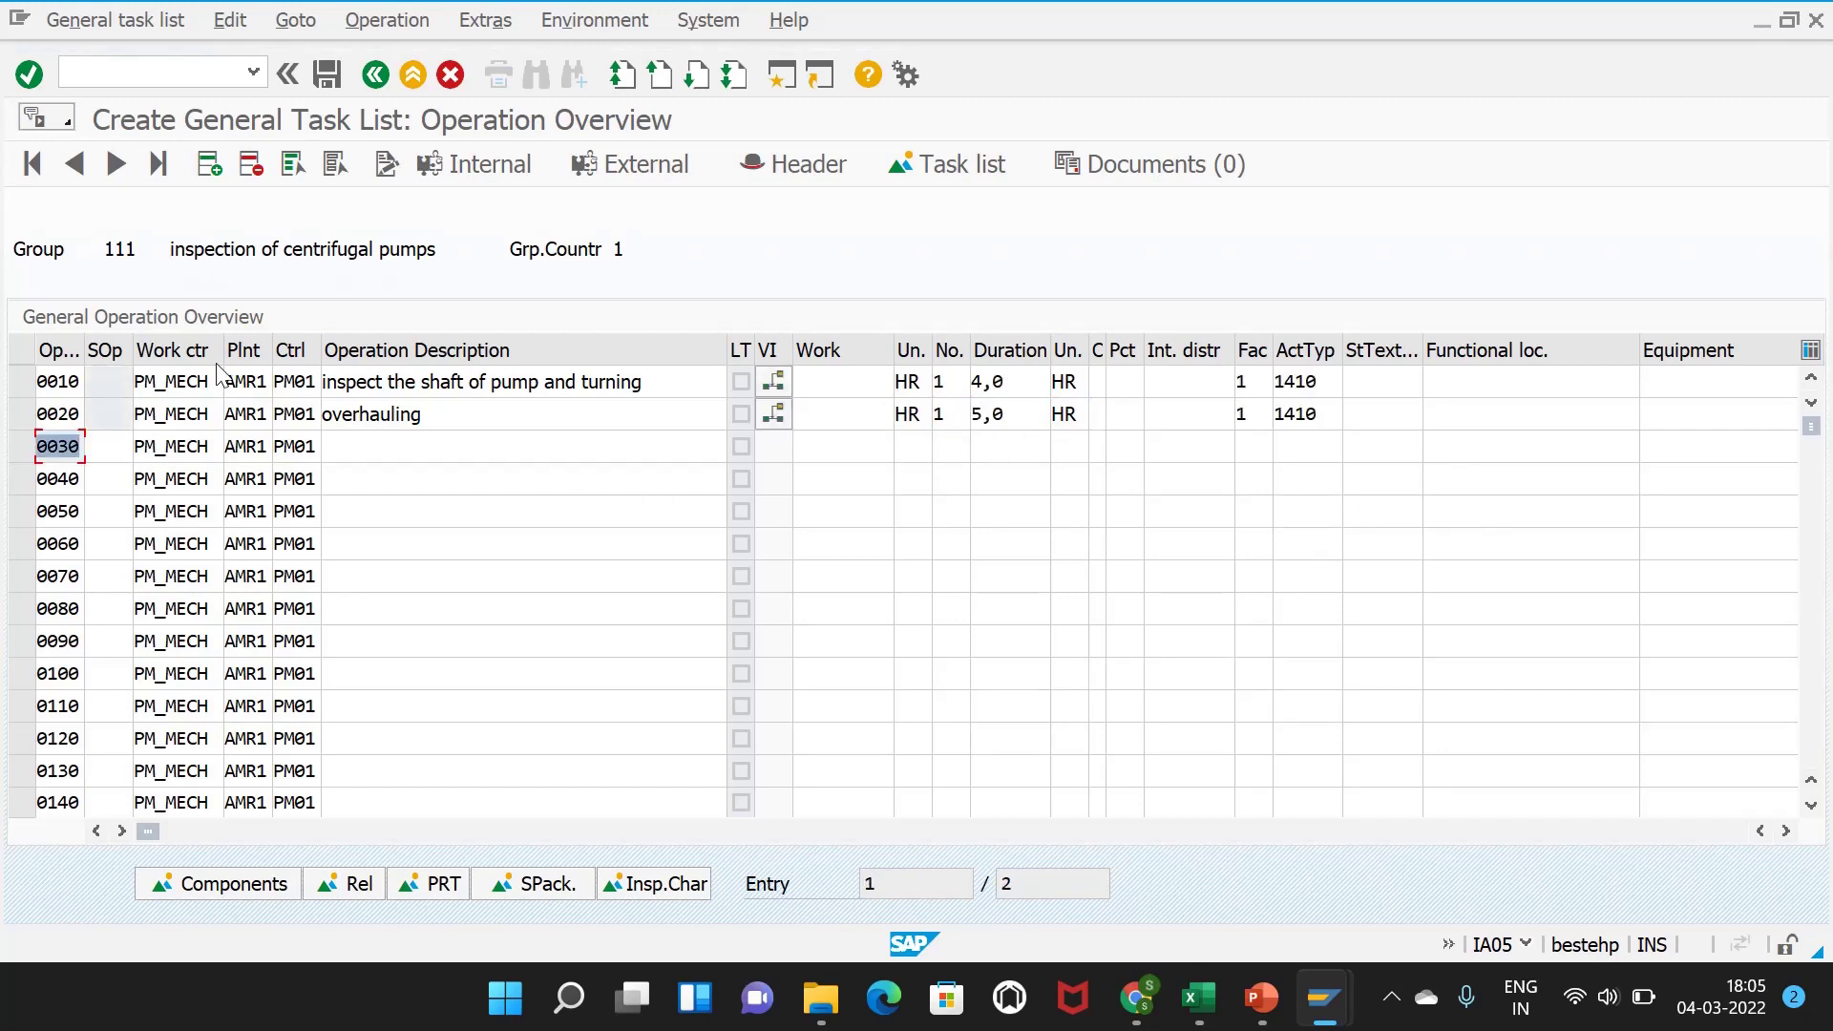
# - Try to assign measuring point 12009 from the Excel notes as a production resource/tool to operation 0010
pyautogui.click(21, 381)
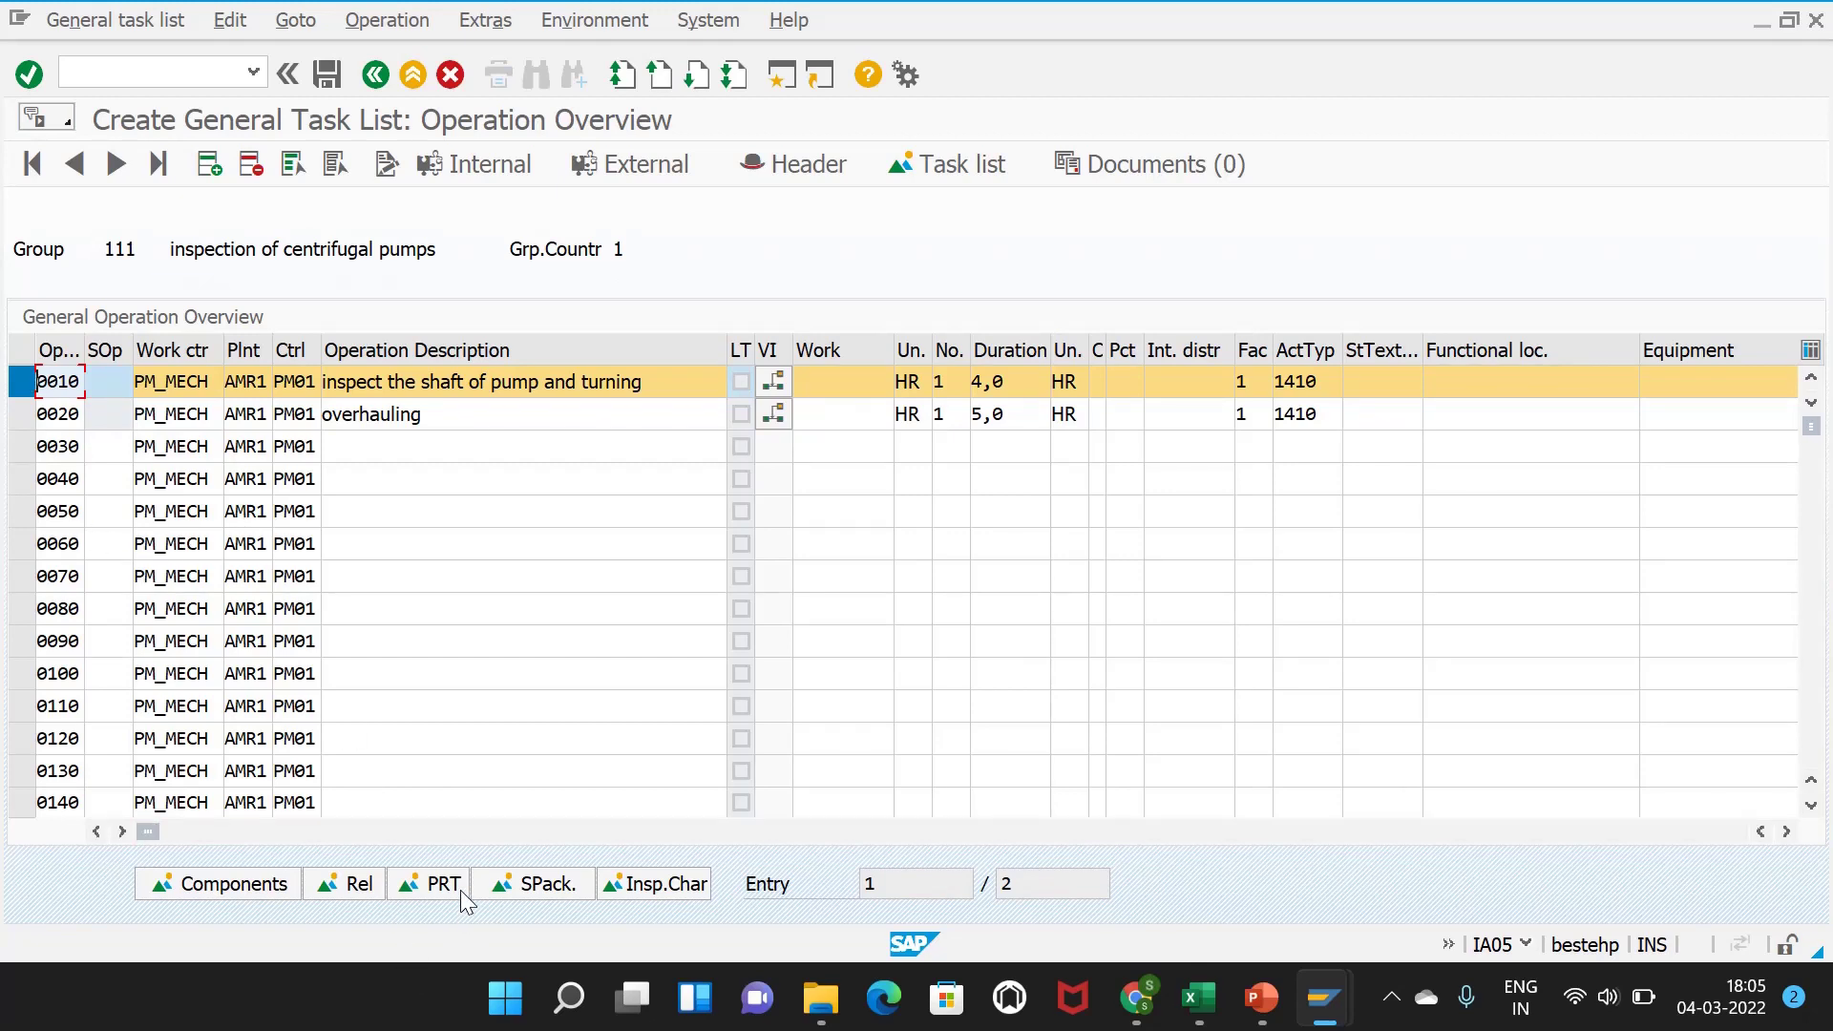
pyautogui.click(404, 879)
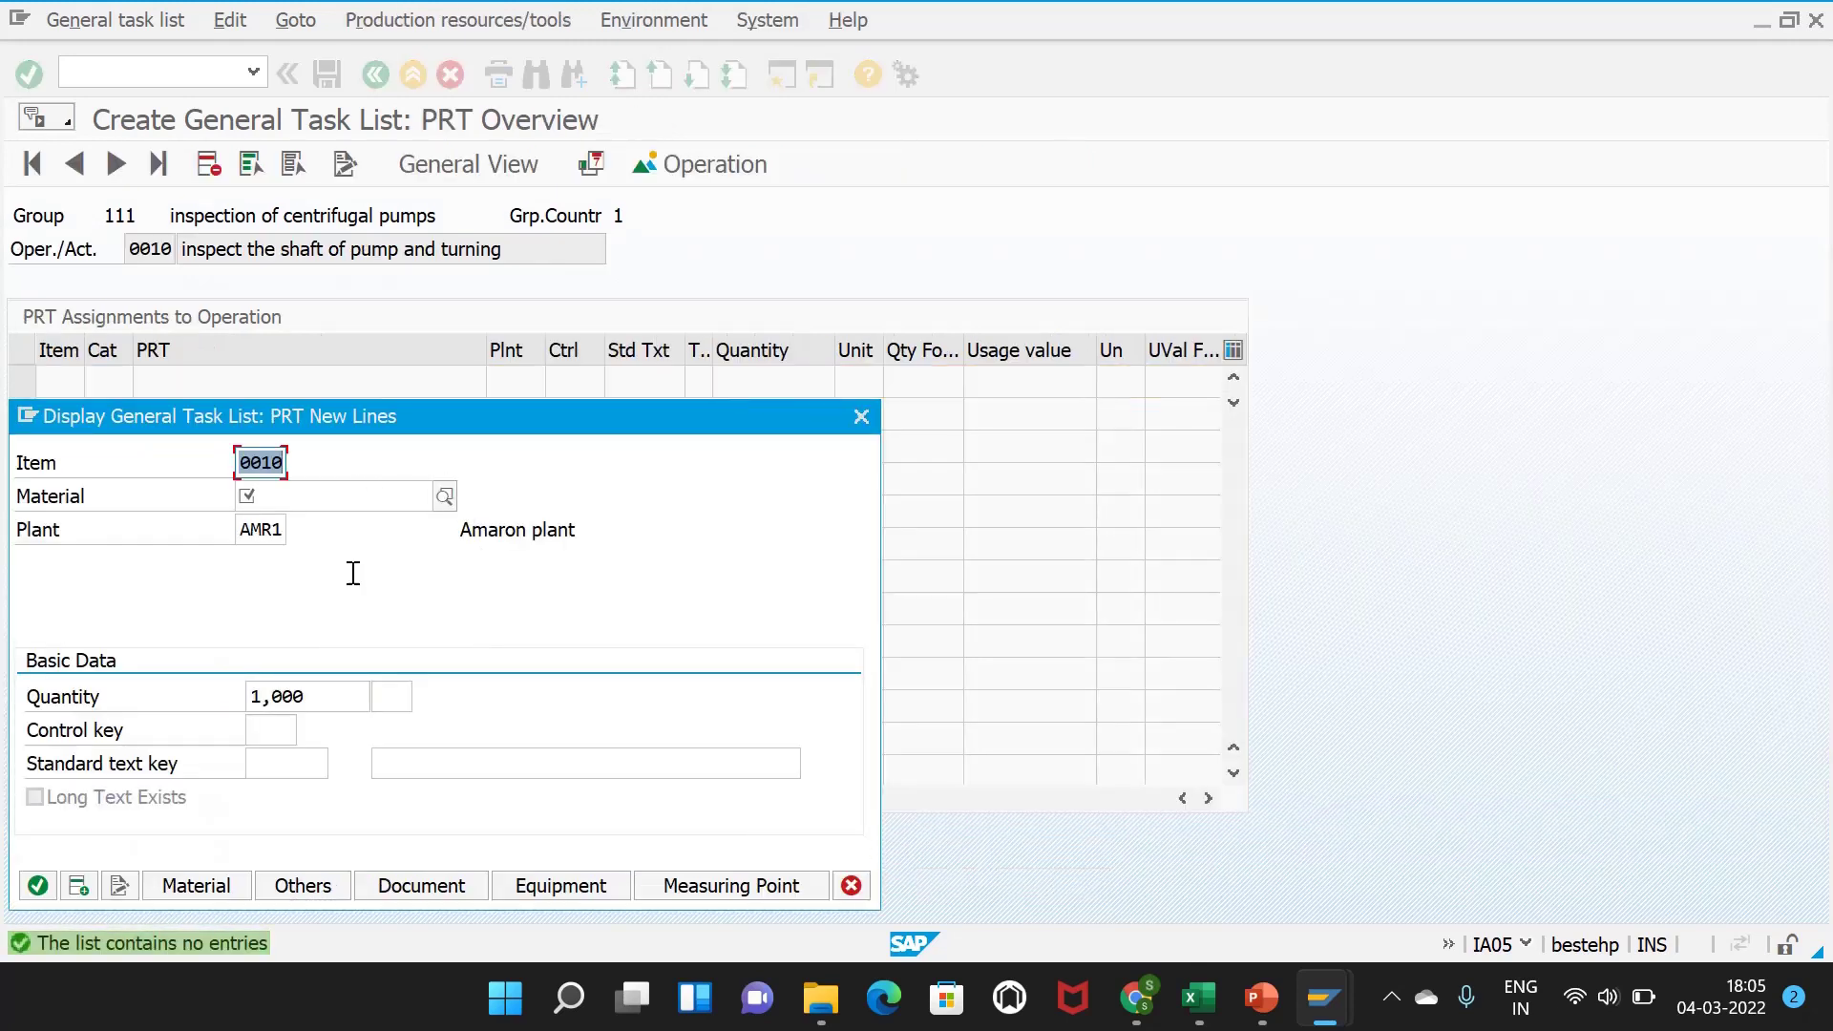
pyautogui.click(755, 888)
pyautogui.click(316, 500)
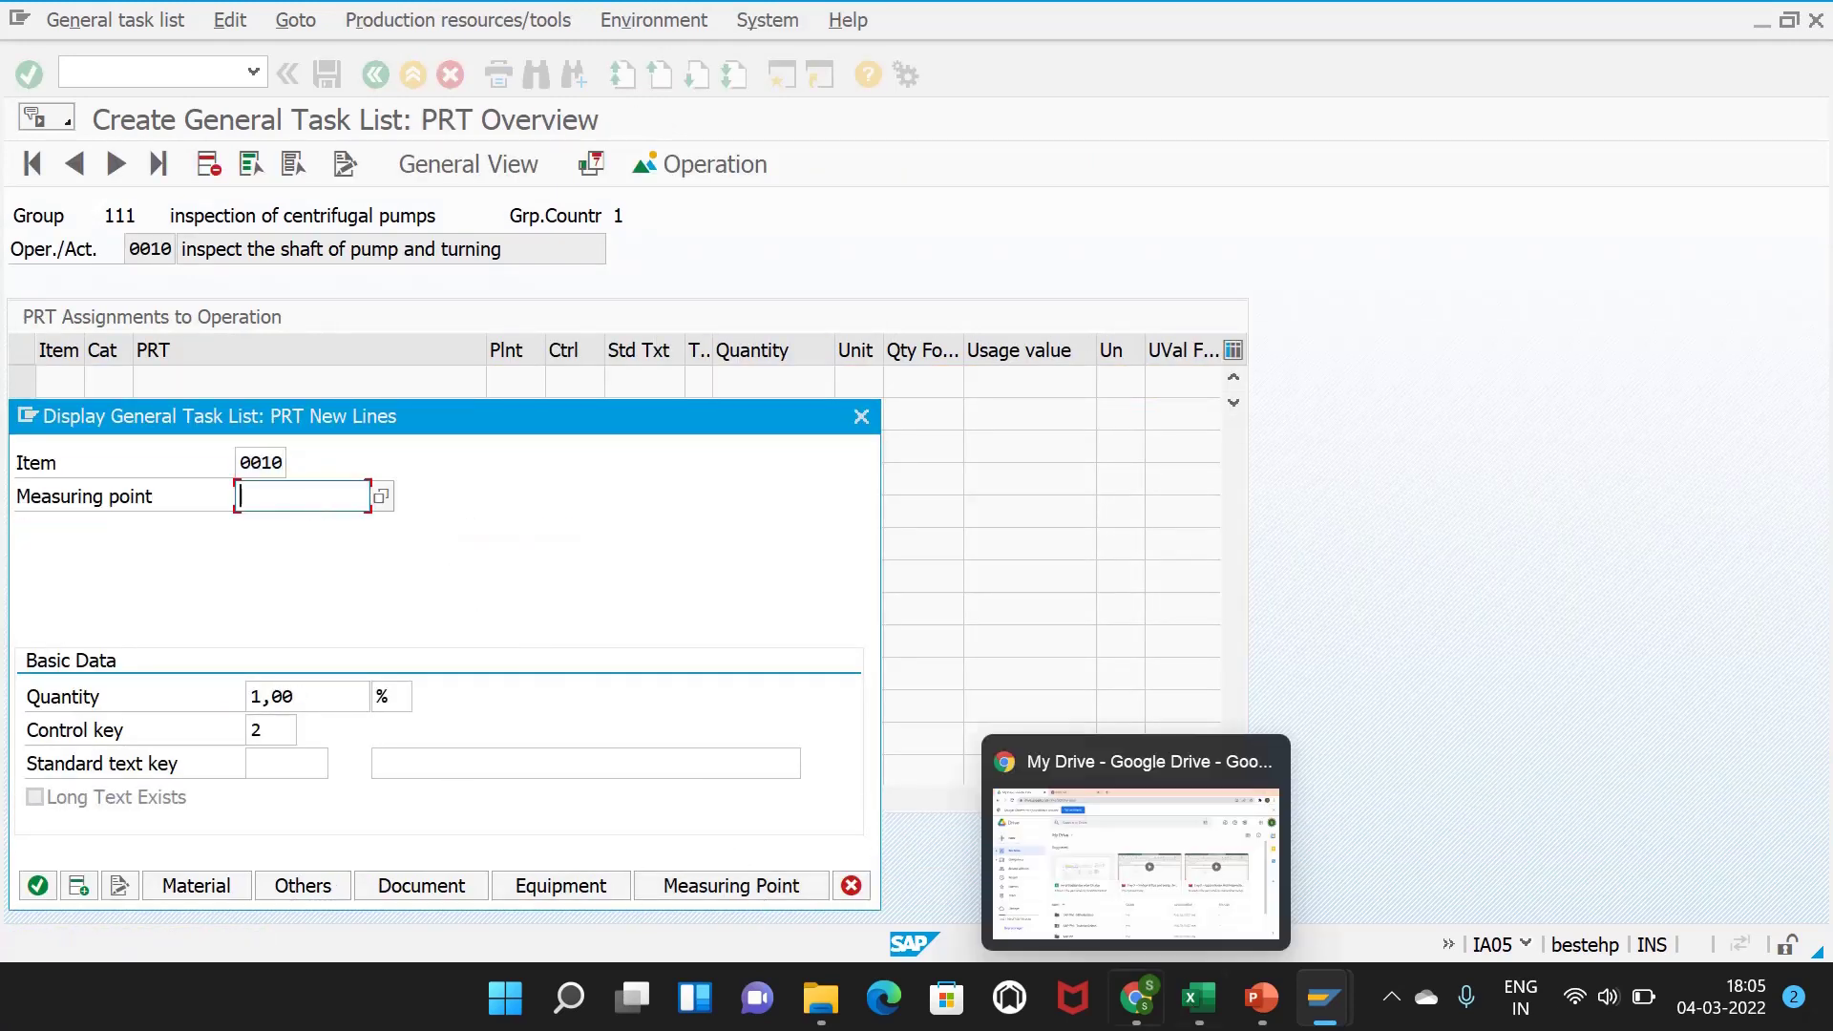
pyautogui.click(1193, 1000)
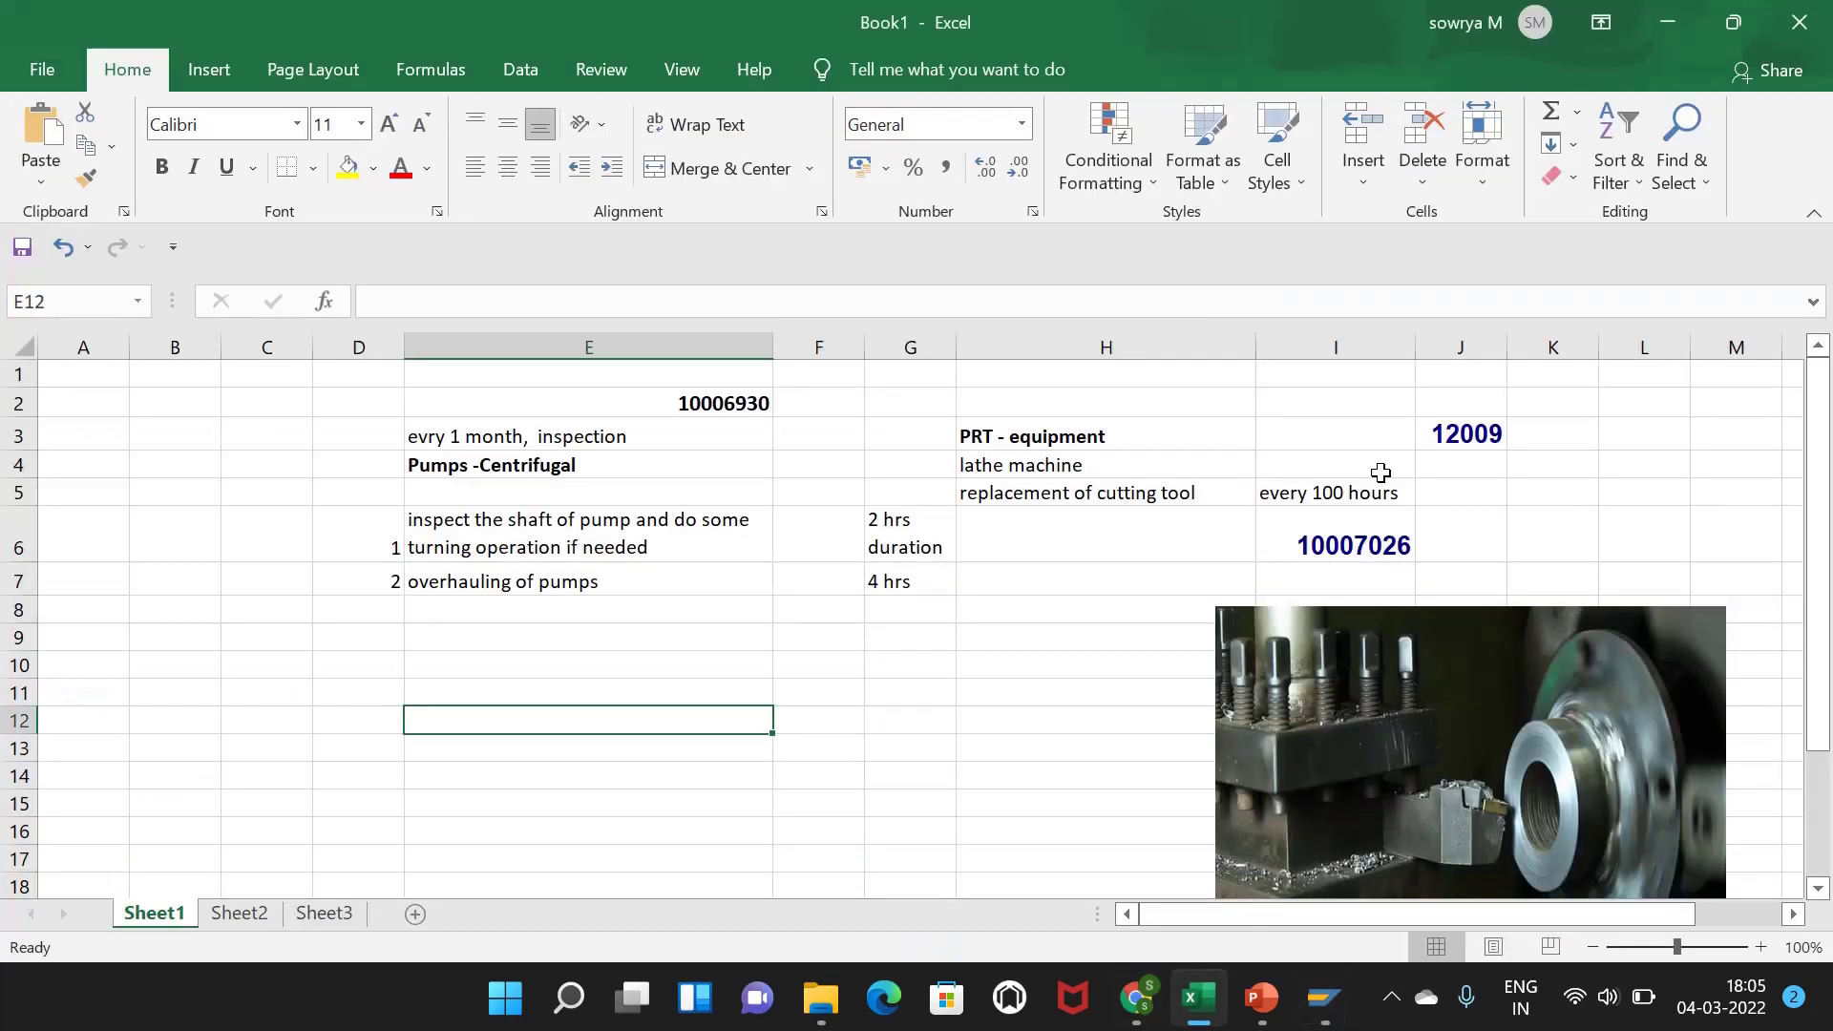
pyautogui.moveTo(1317, 1003)
pyautogui.click(1441, 840)
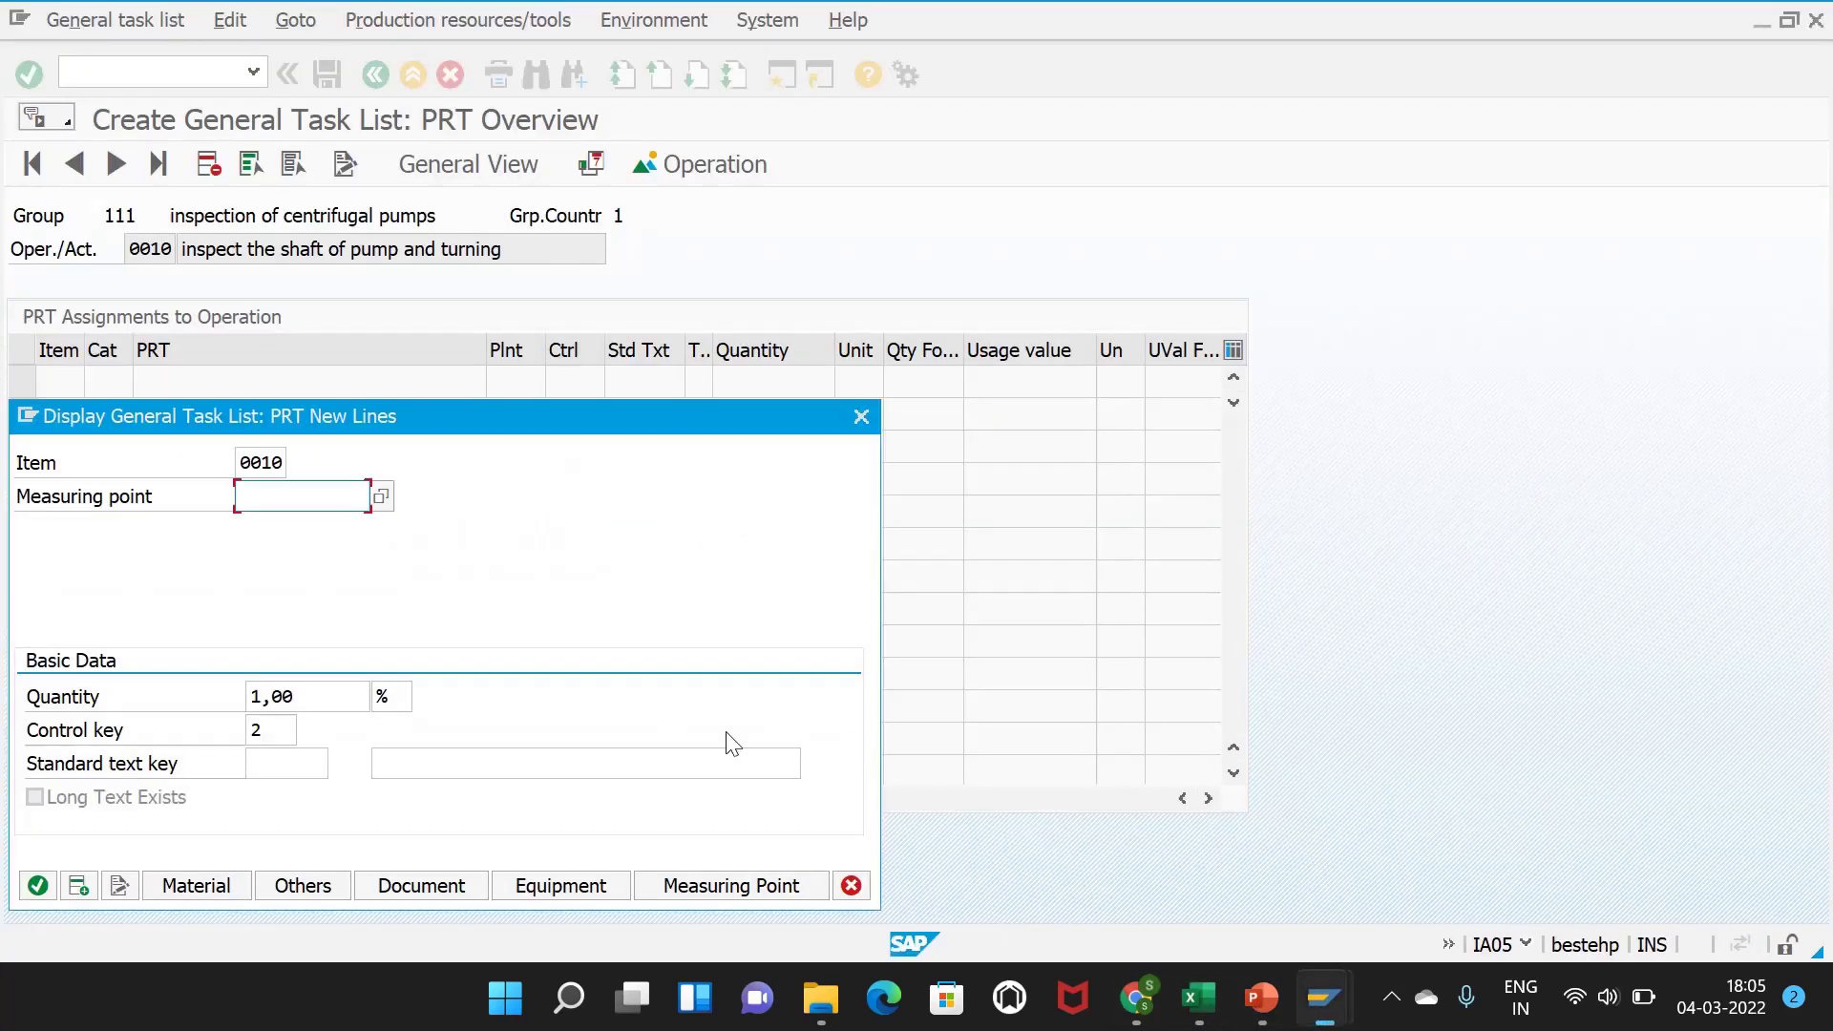
pyautogui.write('12009')
pyautogui.press('Return')
pyautogui.moveTo(538, 660); pyautogui.dragTo(616, 489)
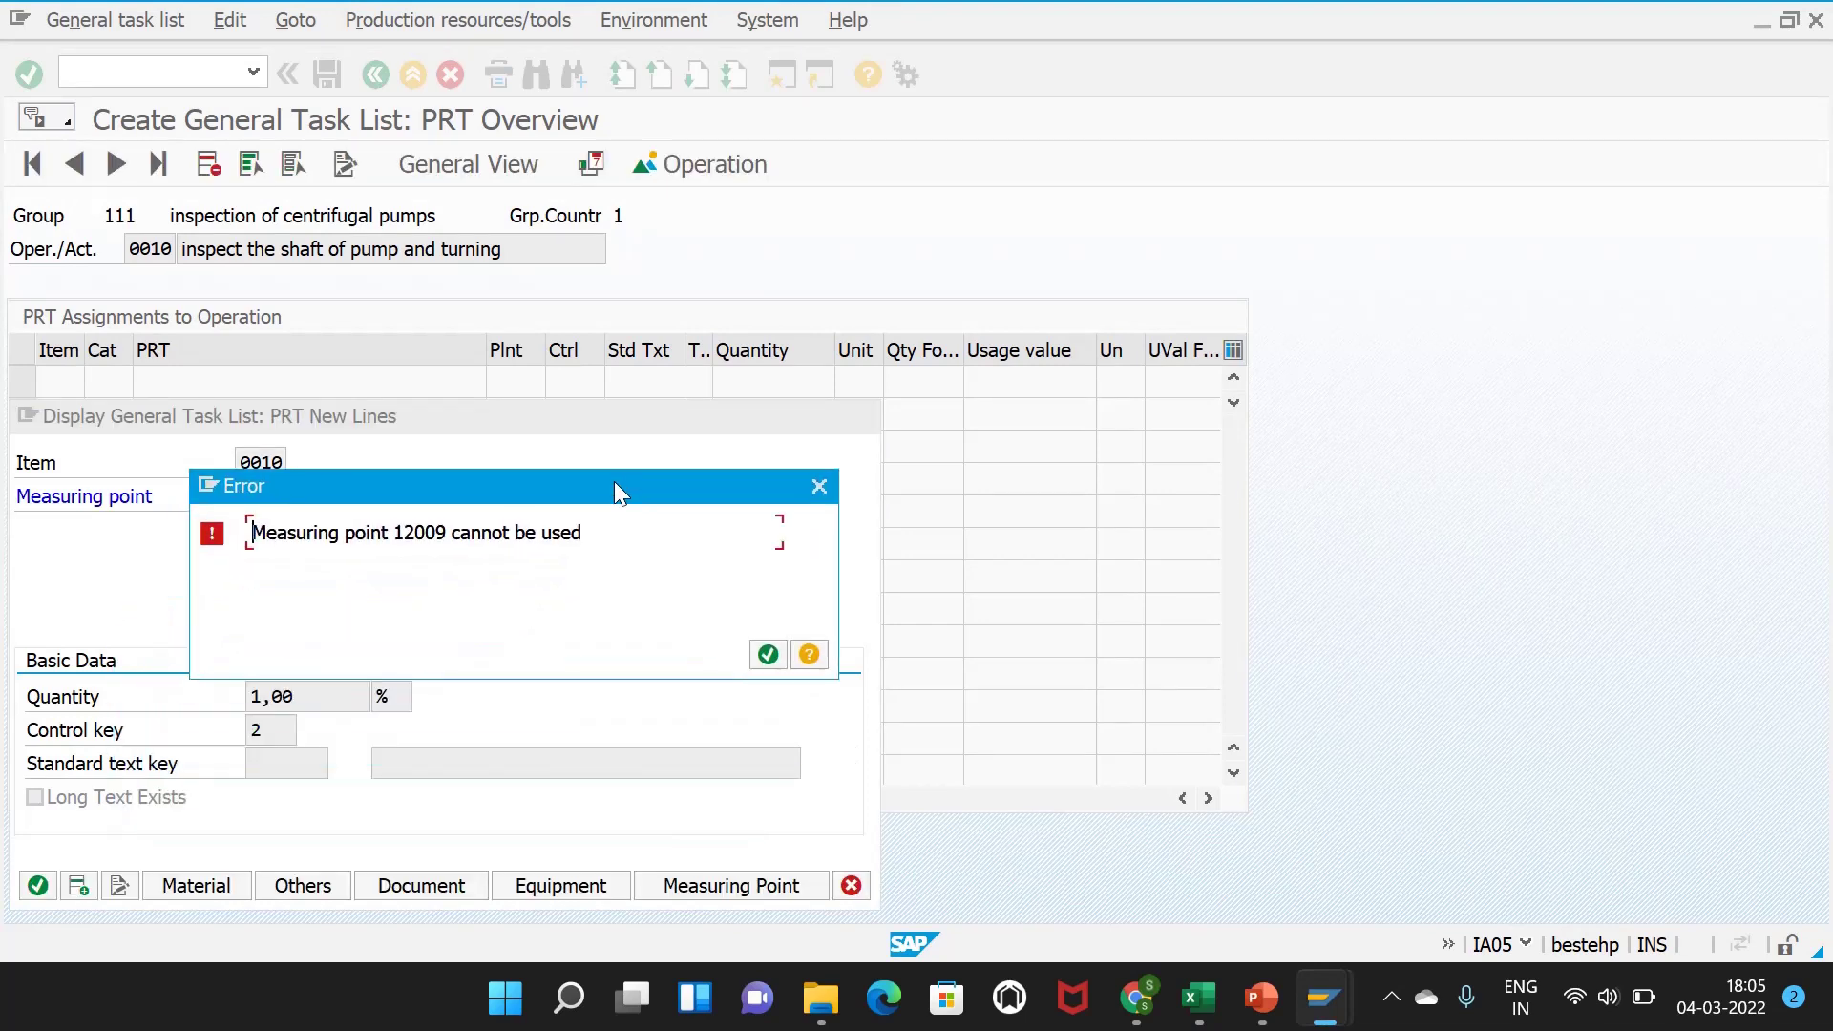
pyautogui.click(768, 654)
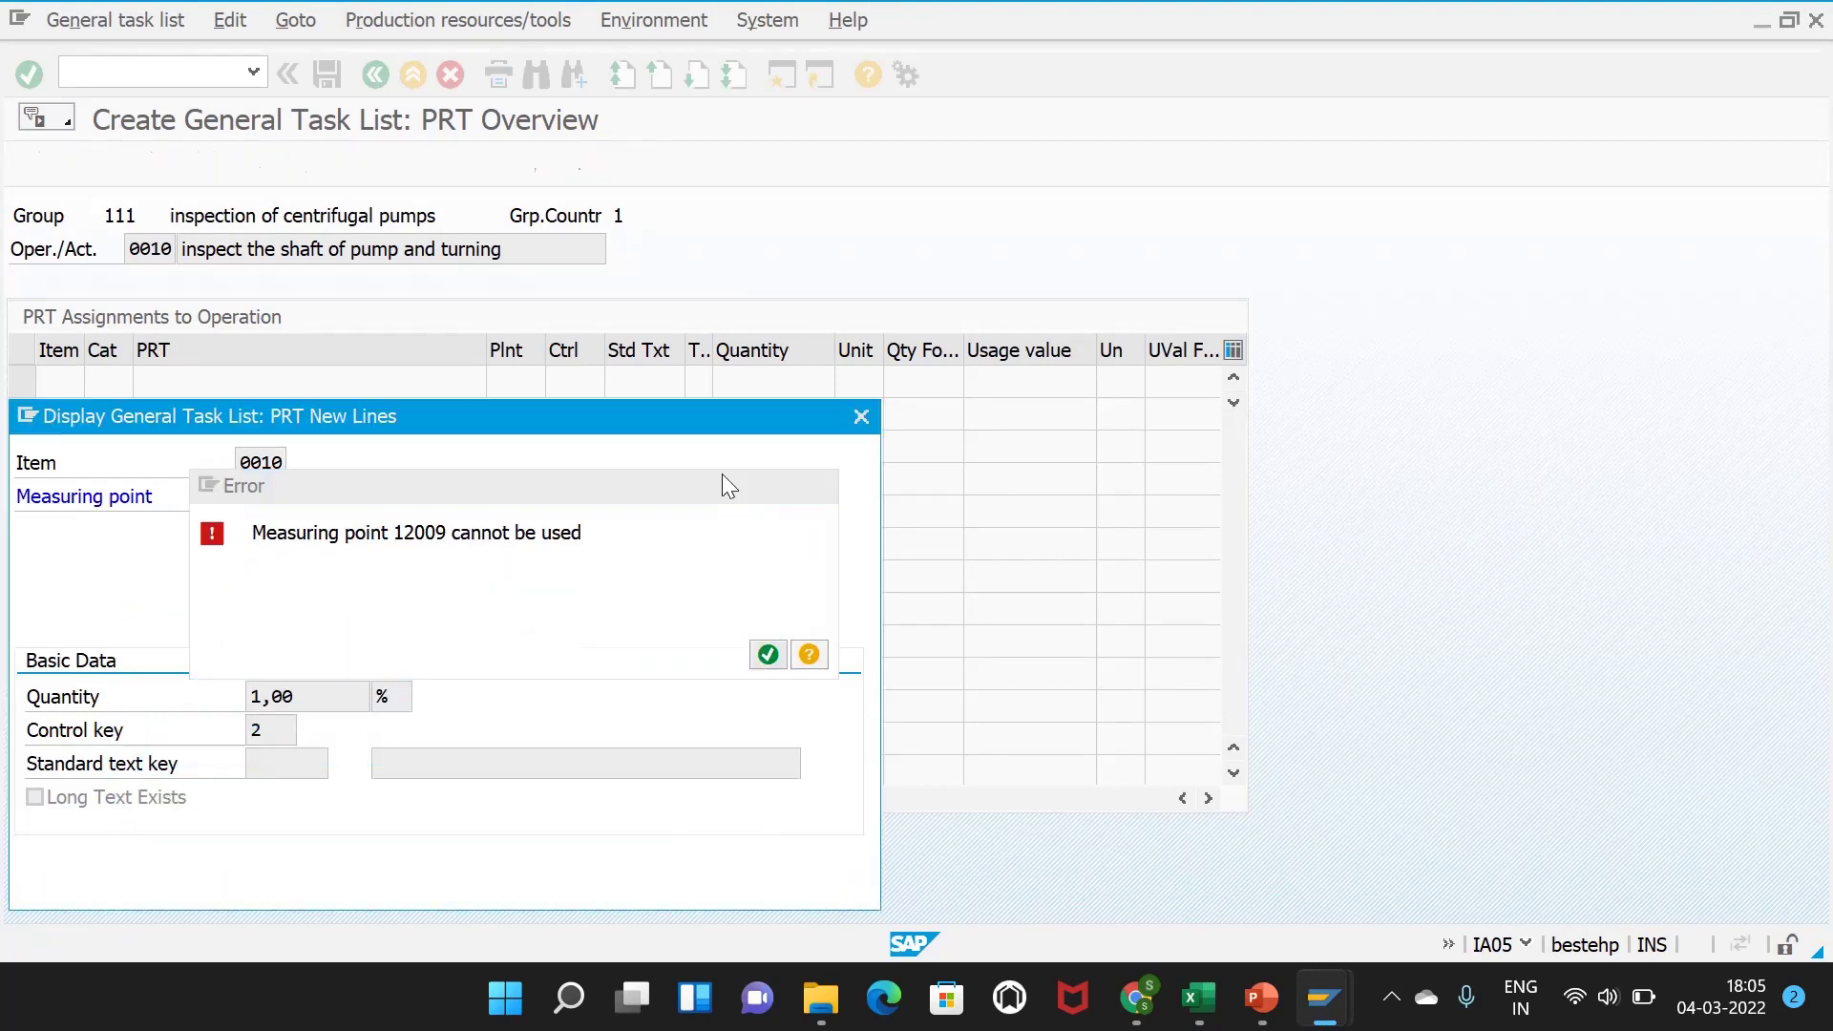
pyautogui.click(857, 420)
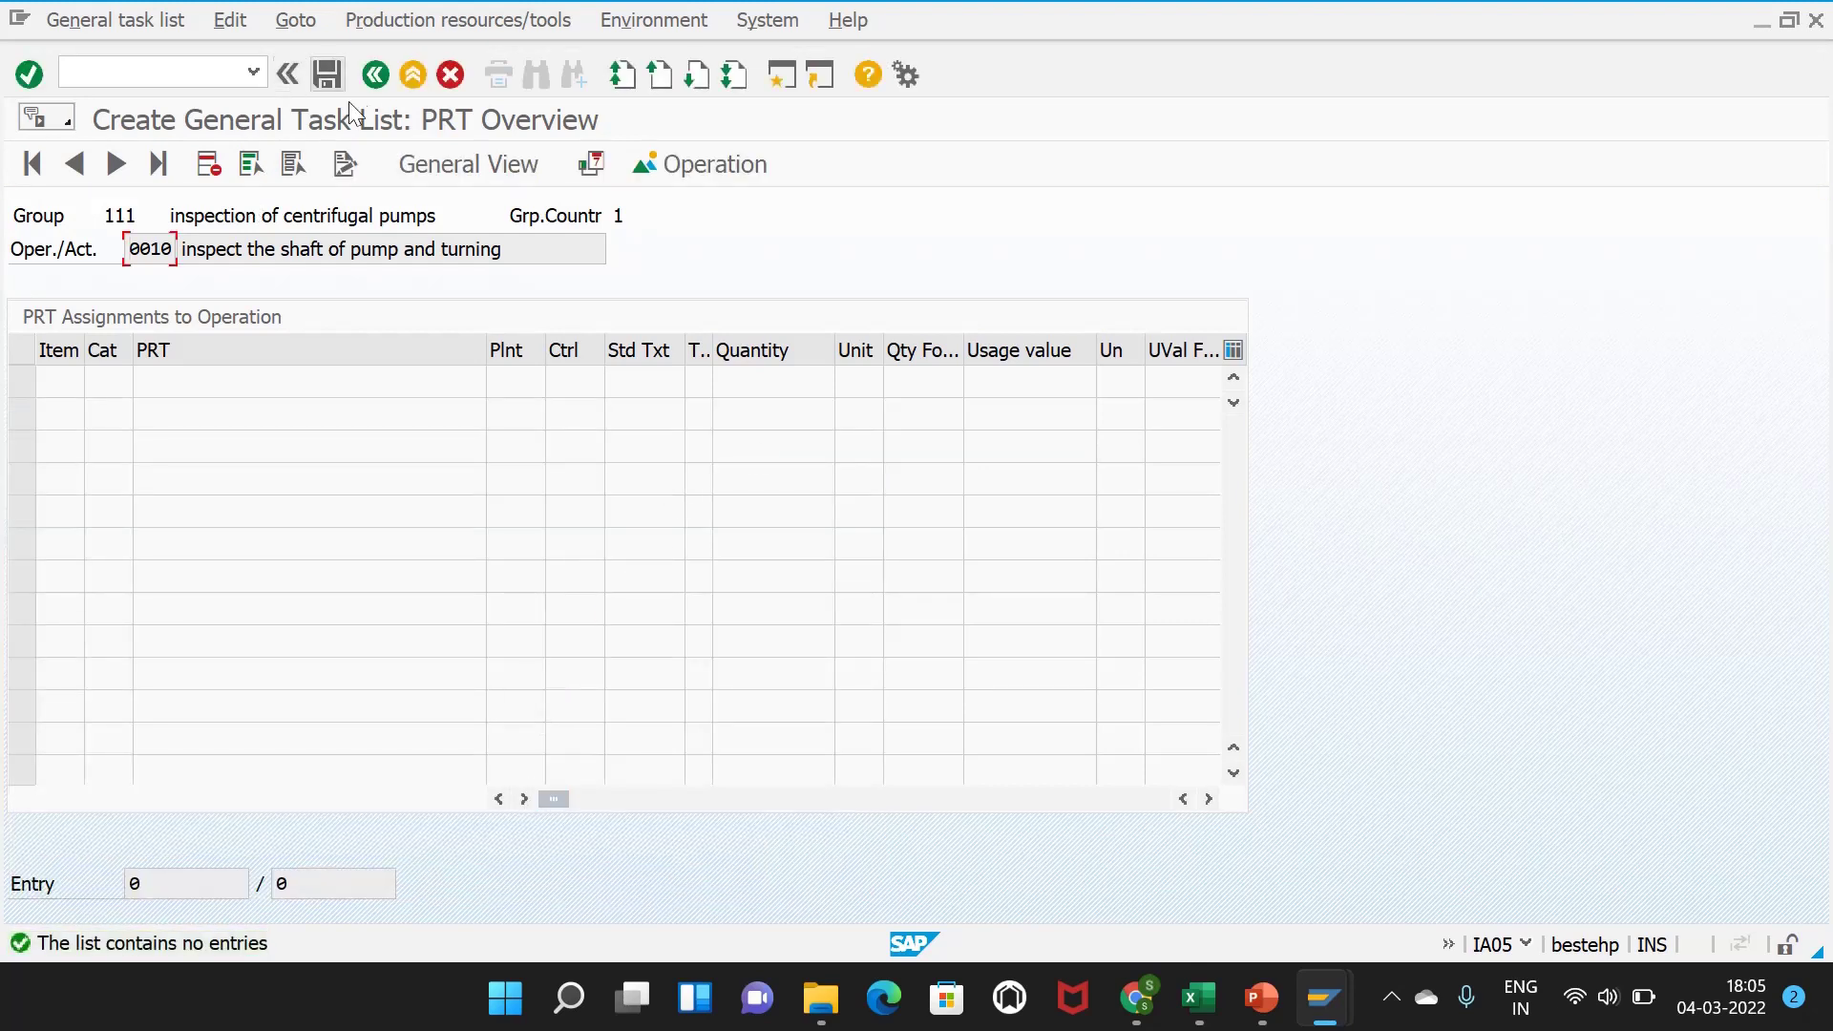
pyautogui.click(376, 73)
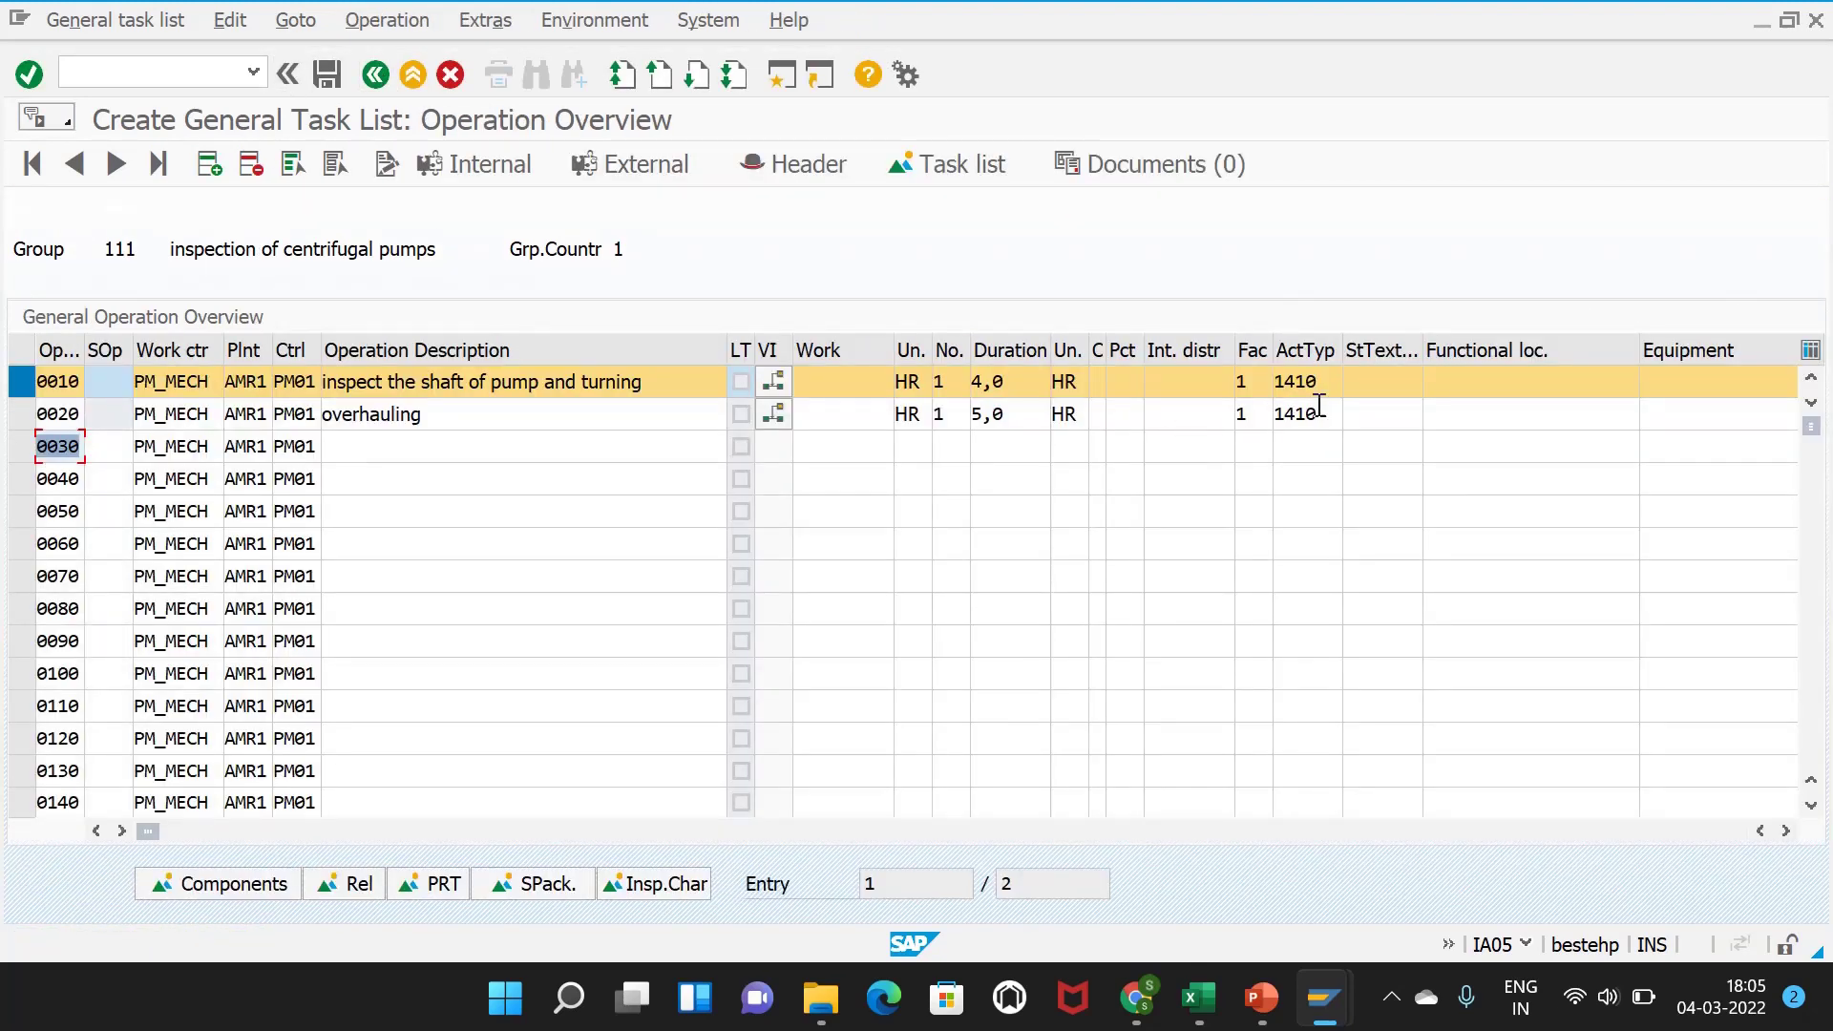
# - Copy the lathe machine's equipment number 10007026 from the Excel notes and enter it as operation 0010's equipment
pyautogui.click(1676, 383)
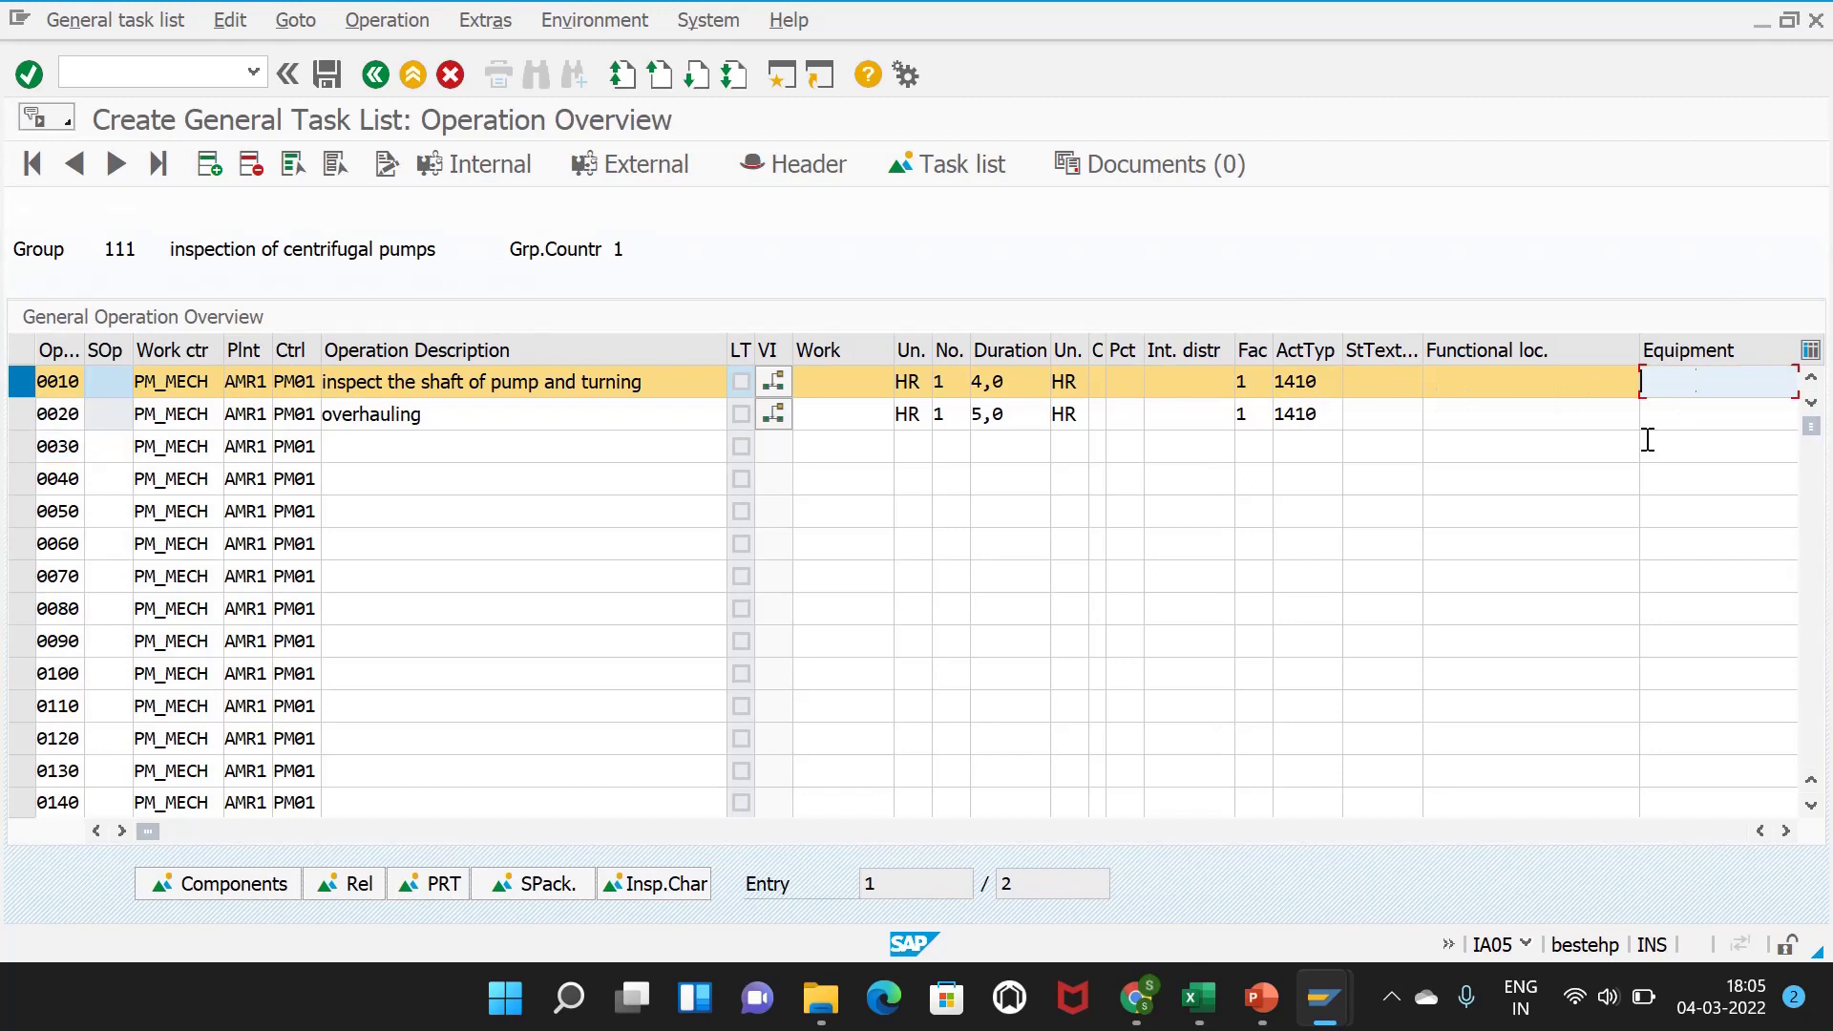
pyautogui.click(1781, 832)
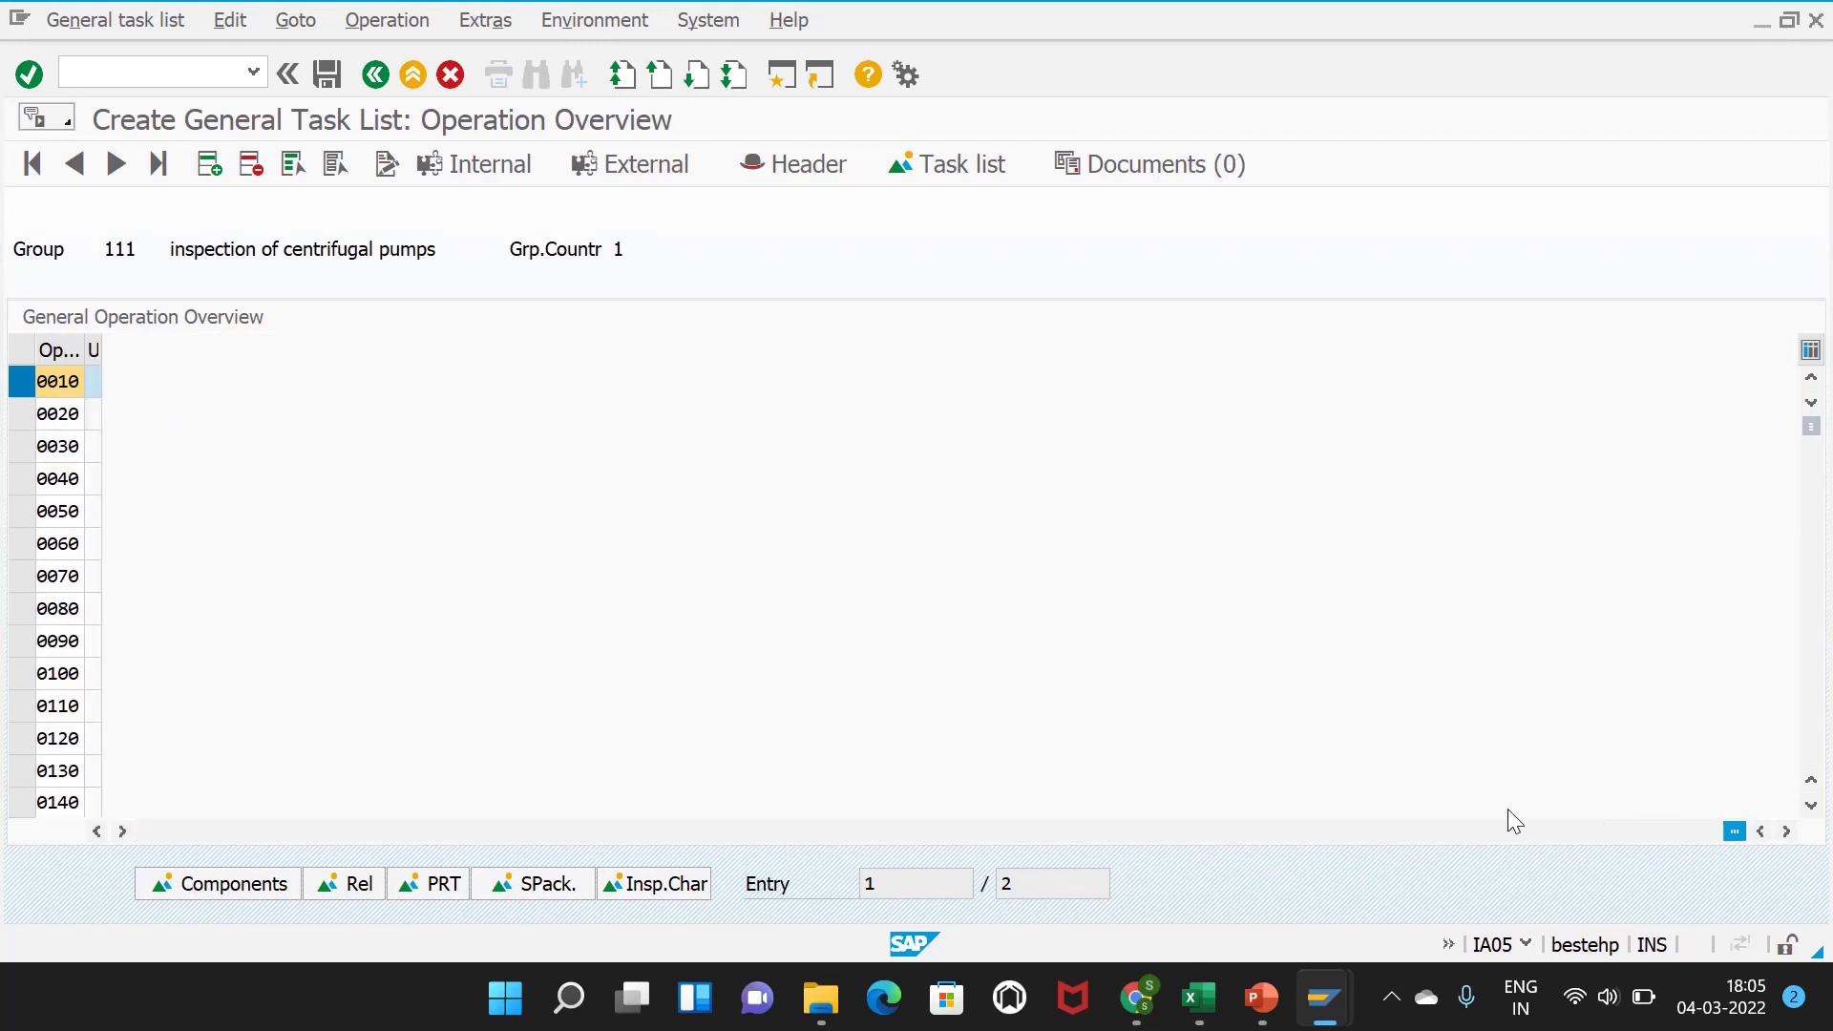
pyautogui.click(529, 833)
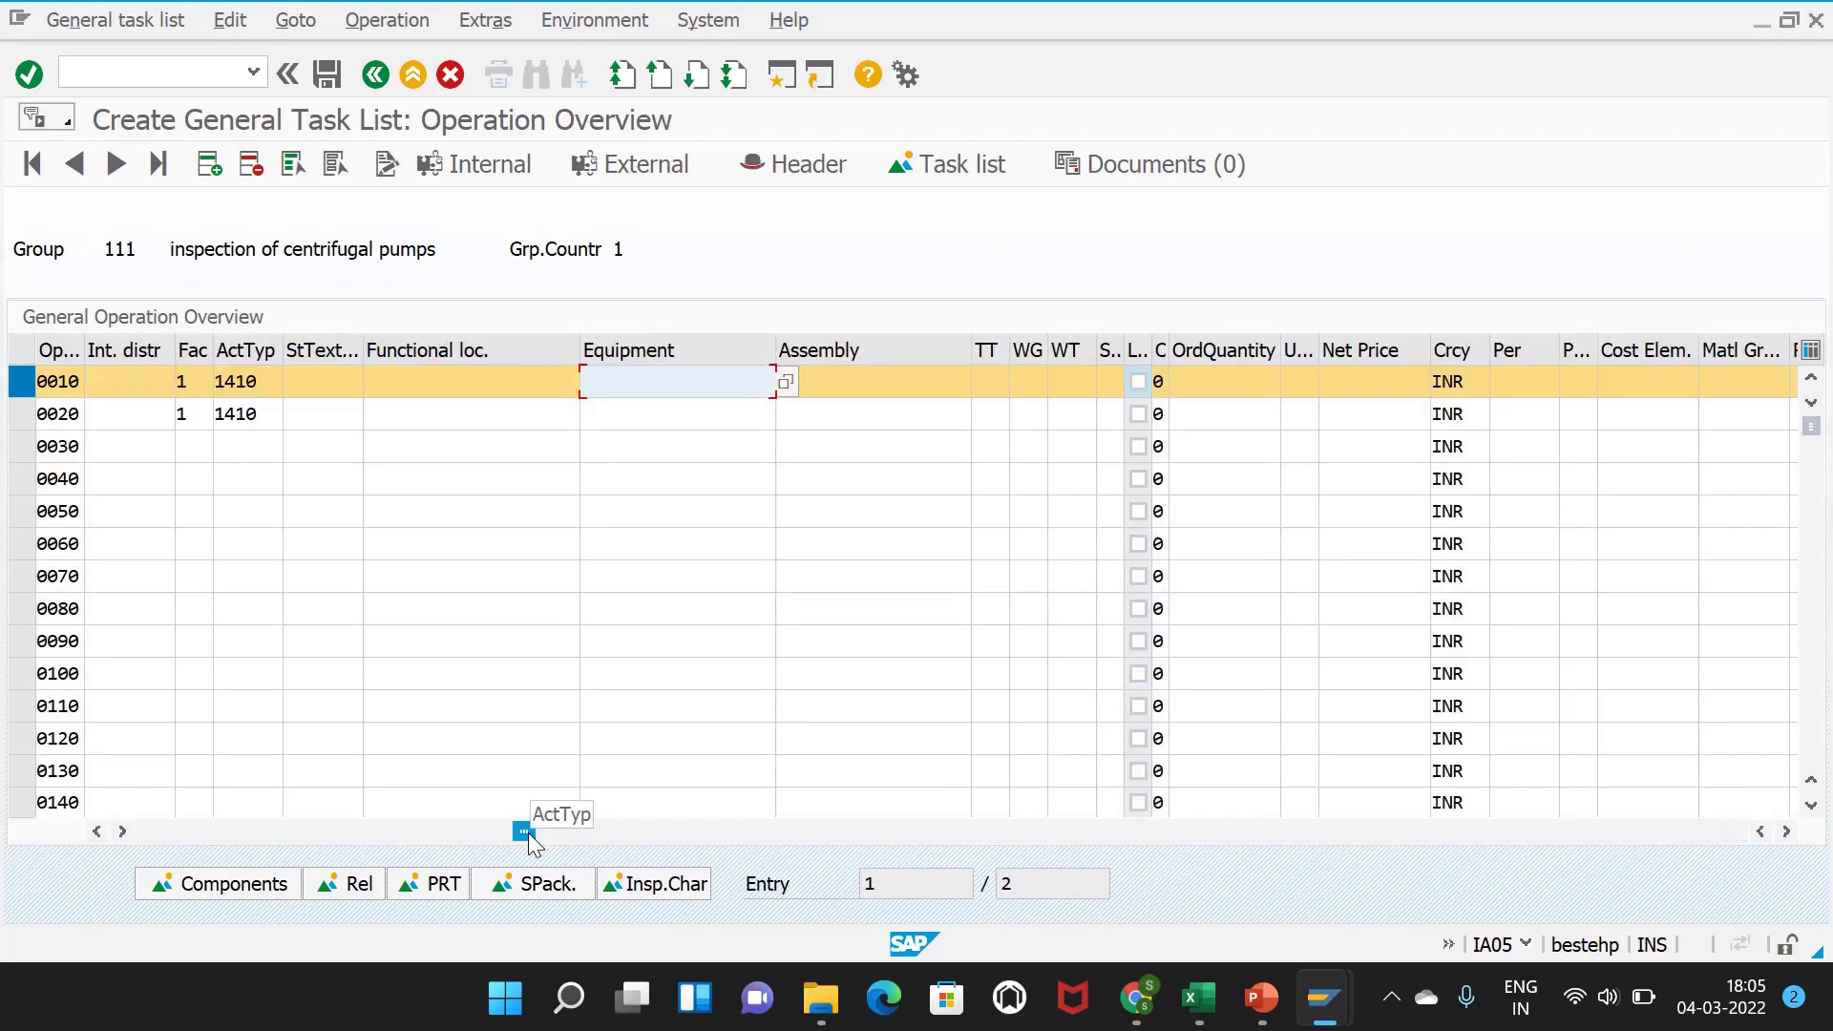
pyautogui.click(606, 379)
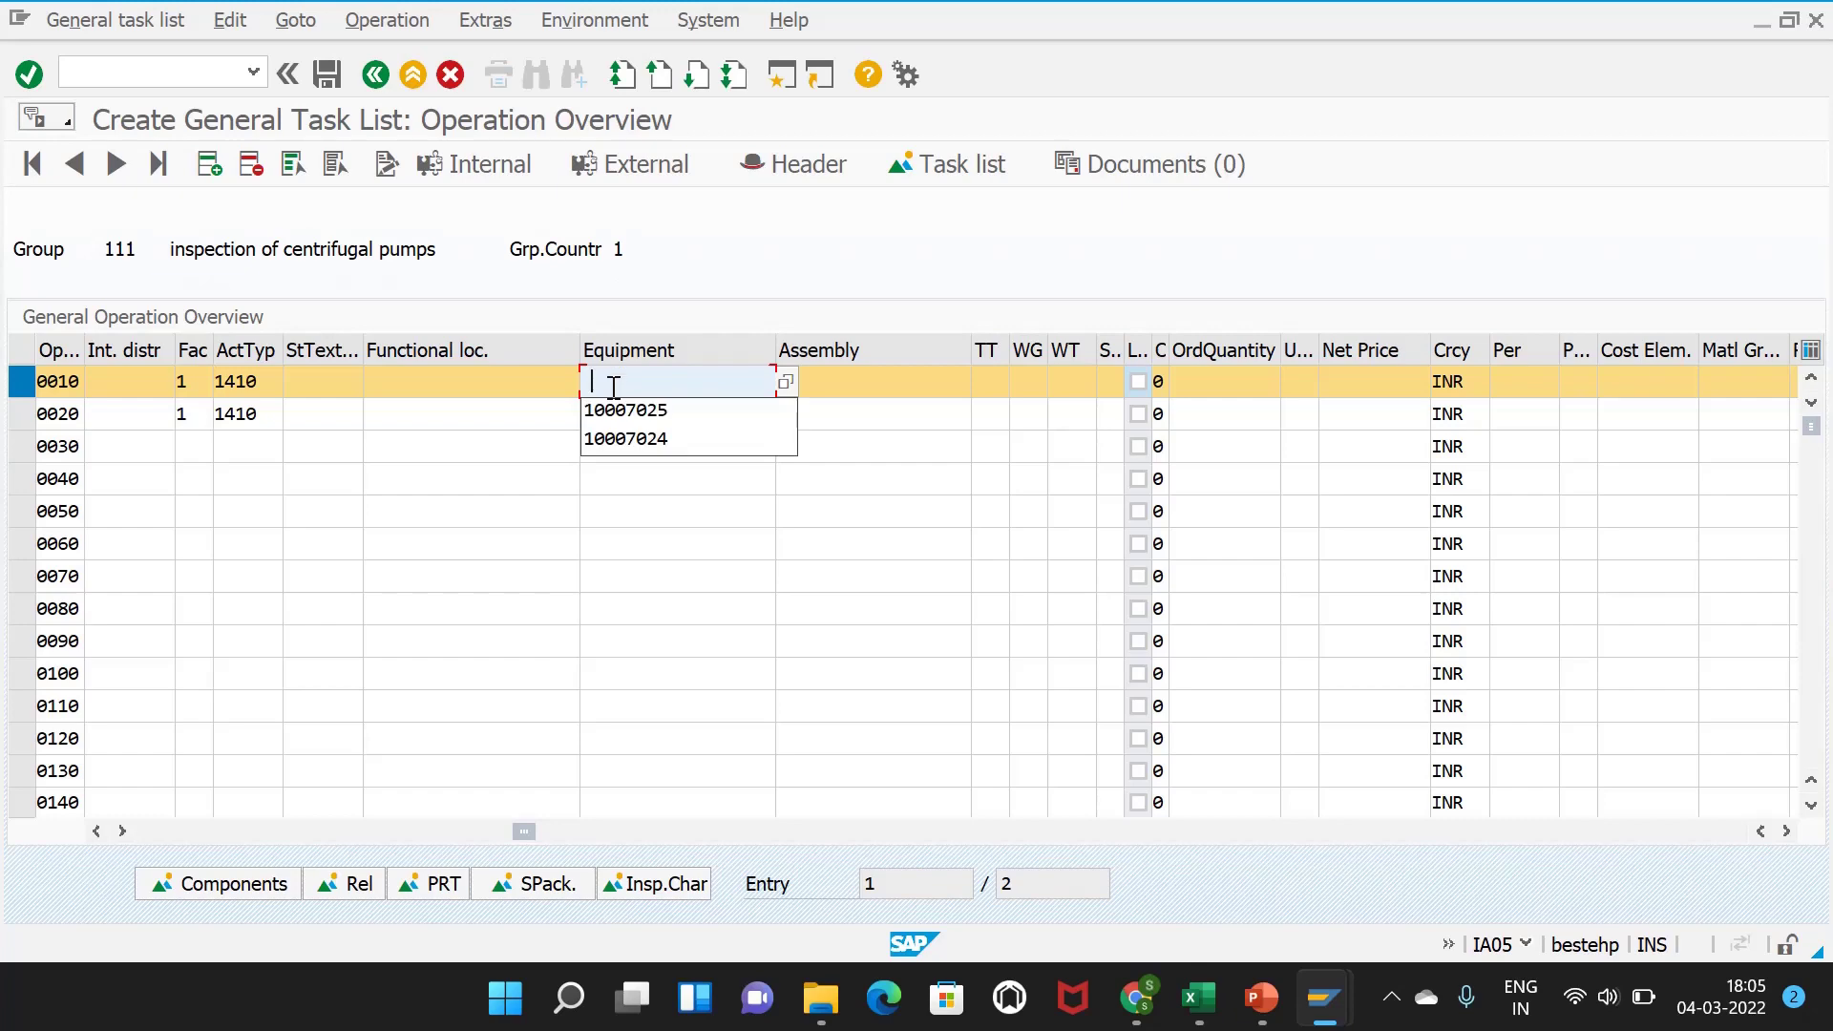
pyautogui.click(1209, 1002)
pyautogui.click(1363, 540)
pyautogui.hotkey('ctrl', 'c')
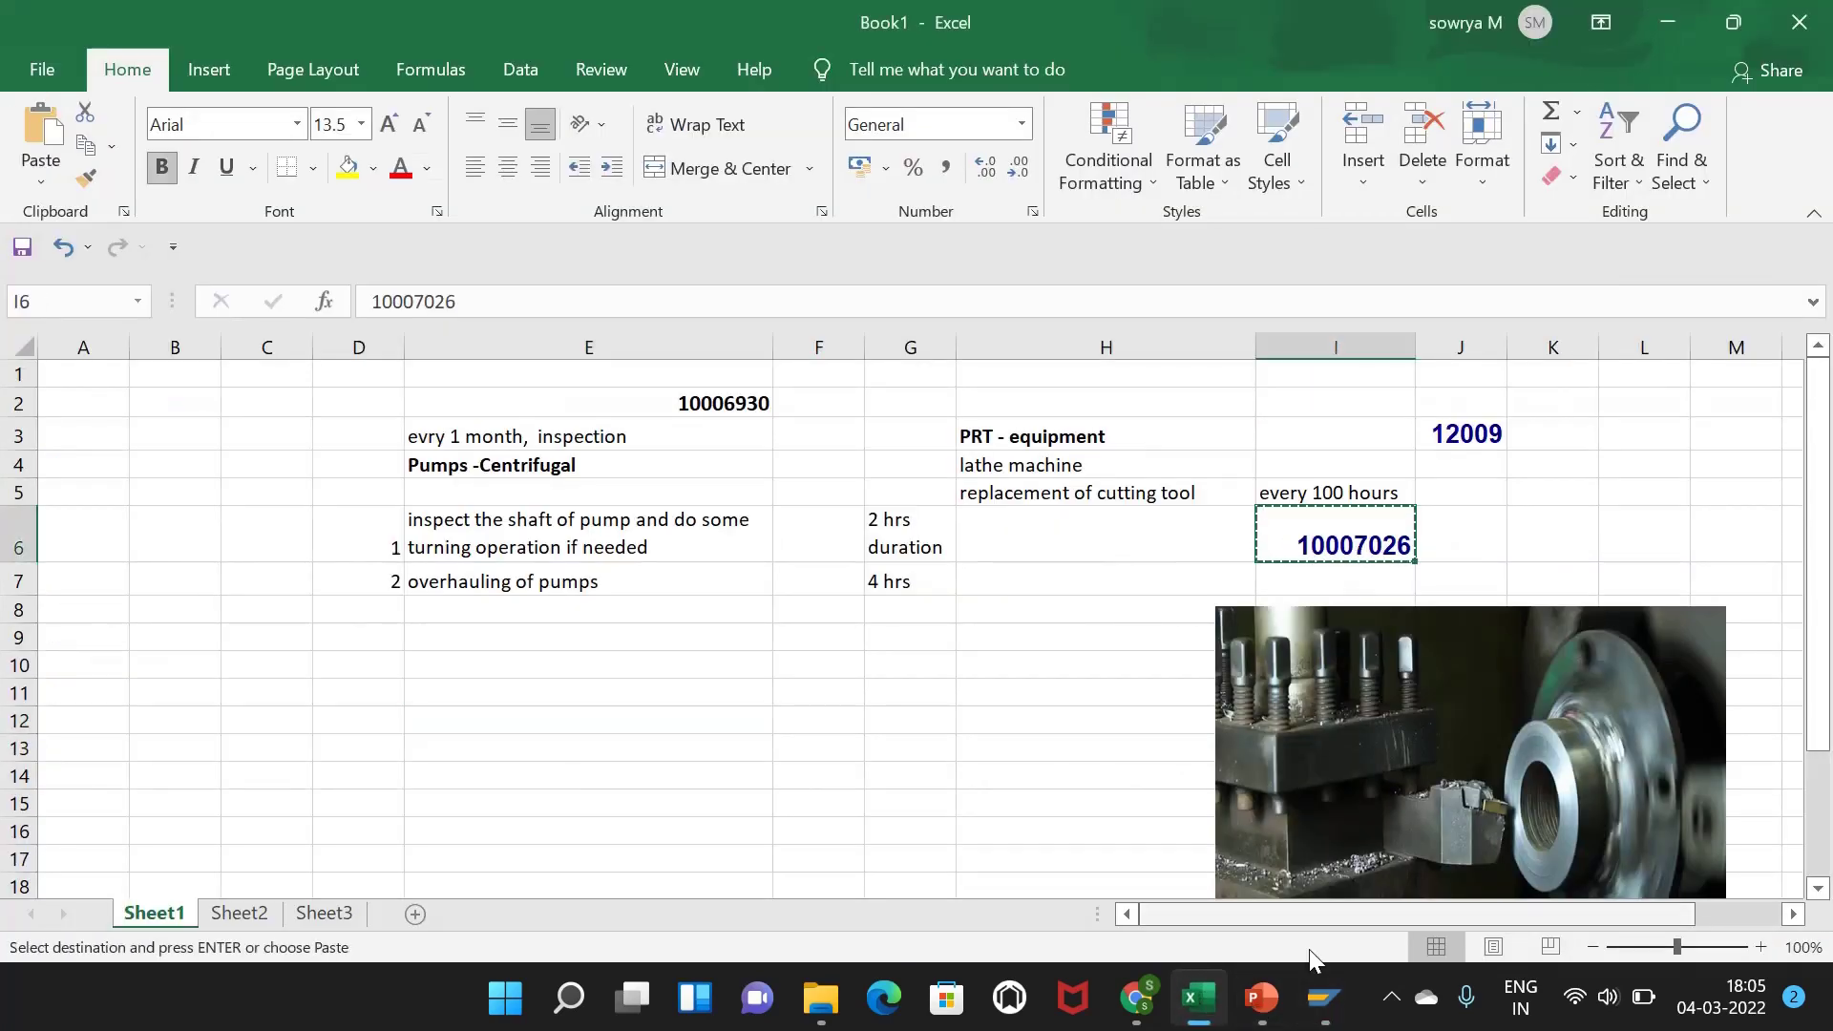
pyautogui.moveTo(1324, 1000)
pyautogui.click(1442, 850)
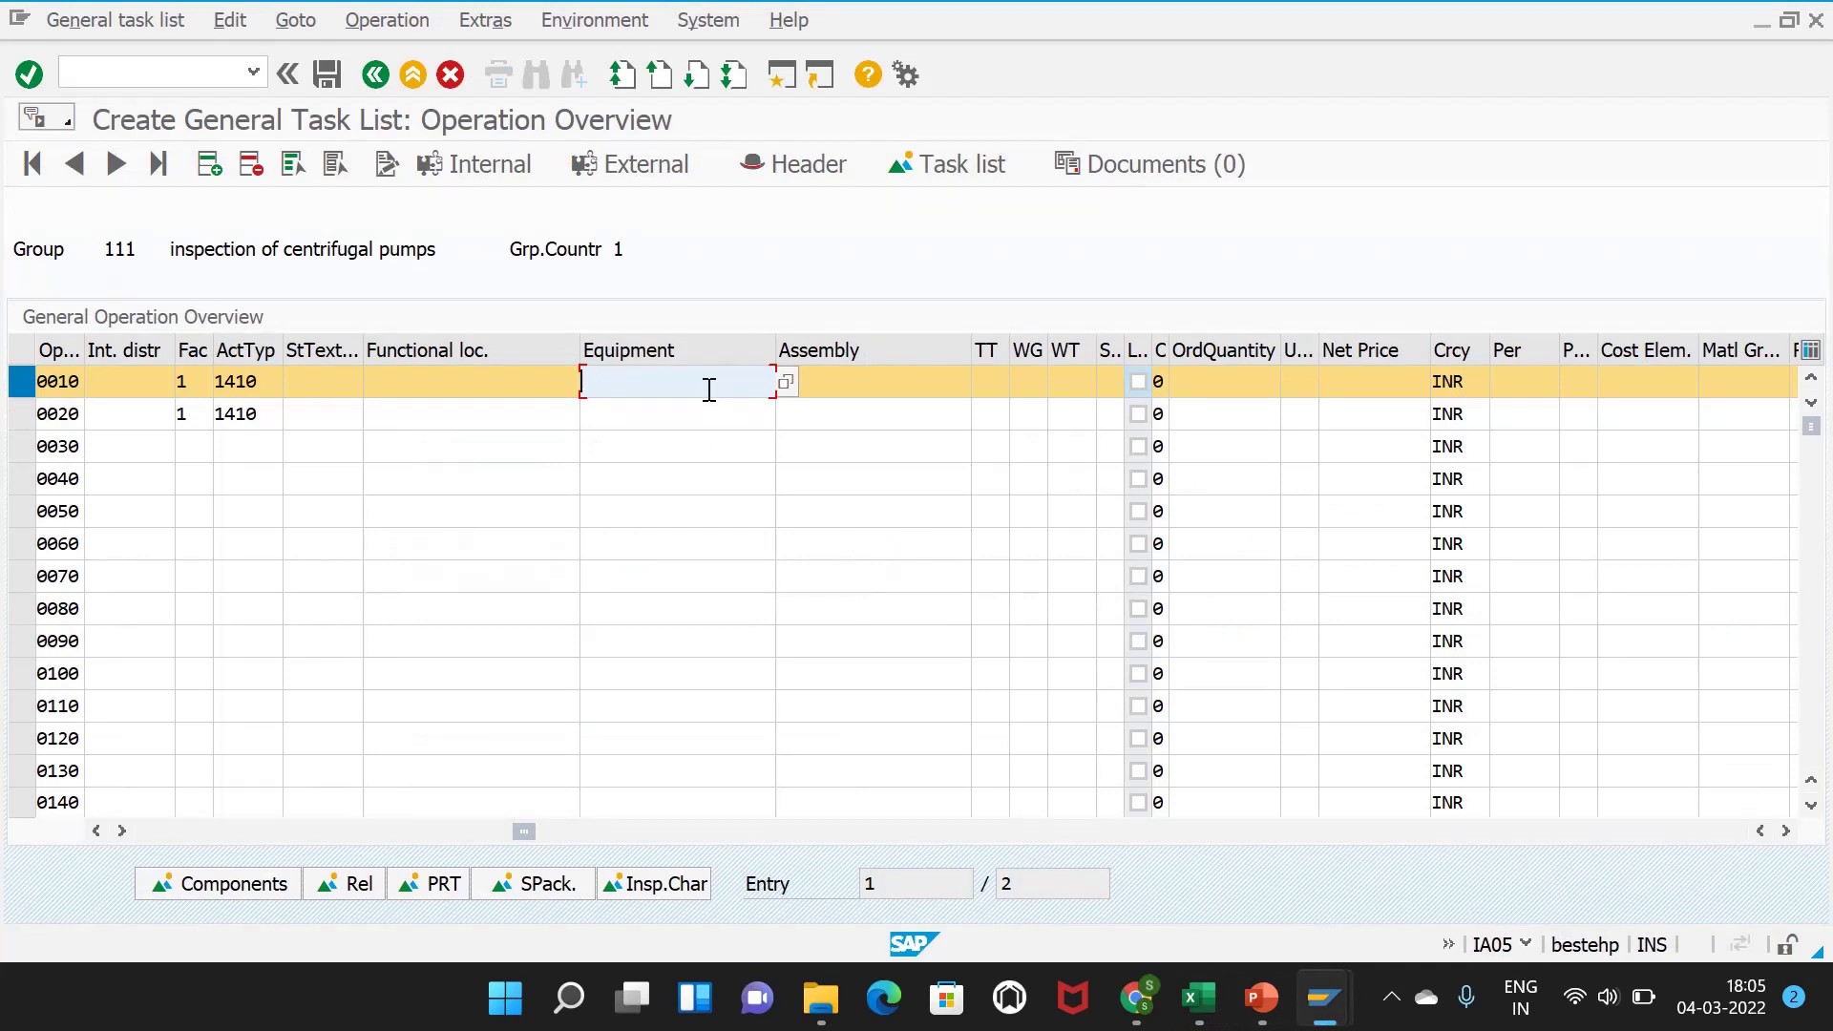
pyautogui.hotkey('ctrl', 'v')
pyautogui.press('Return')
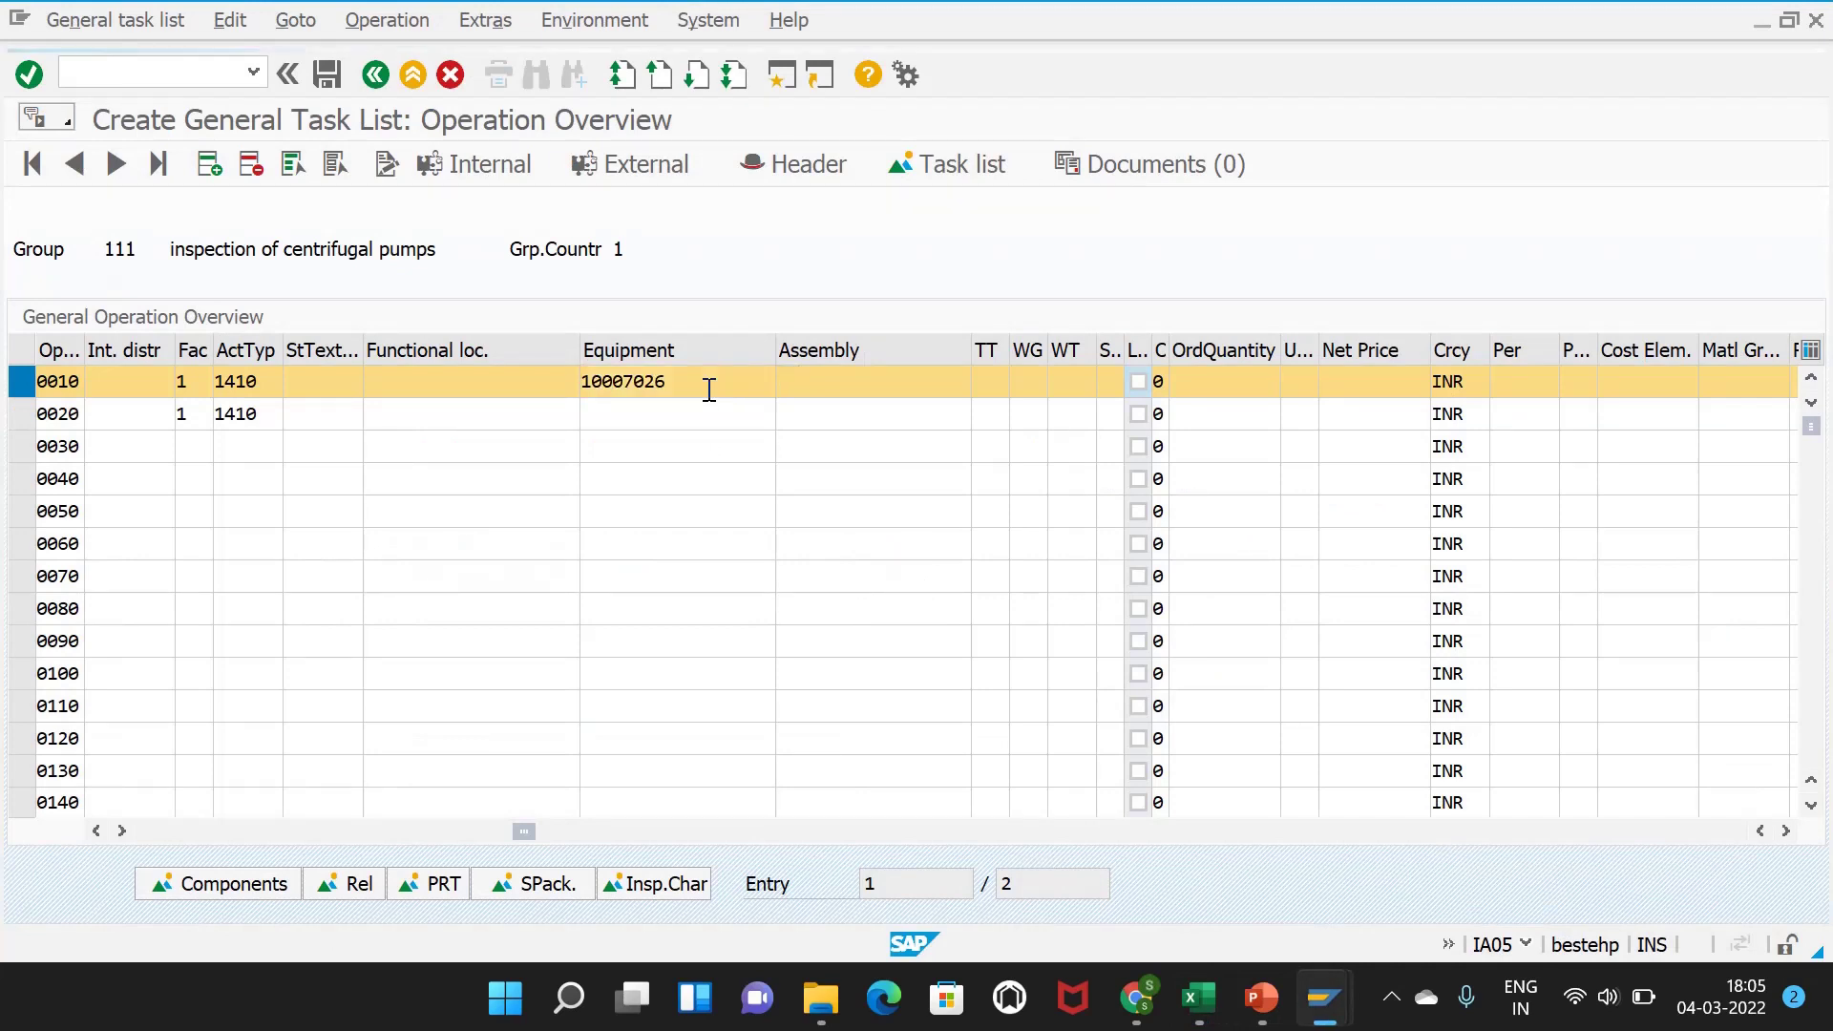
# - Assign measuring point 12009 as a production resource/tool to operation 0010 and return to the operation overview
pyautogui.click(426, 889)
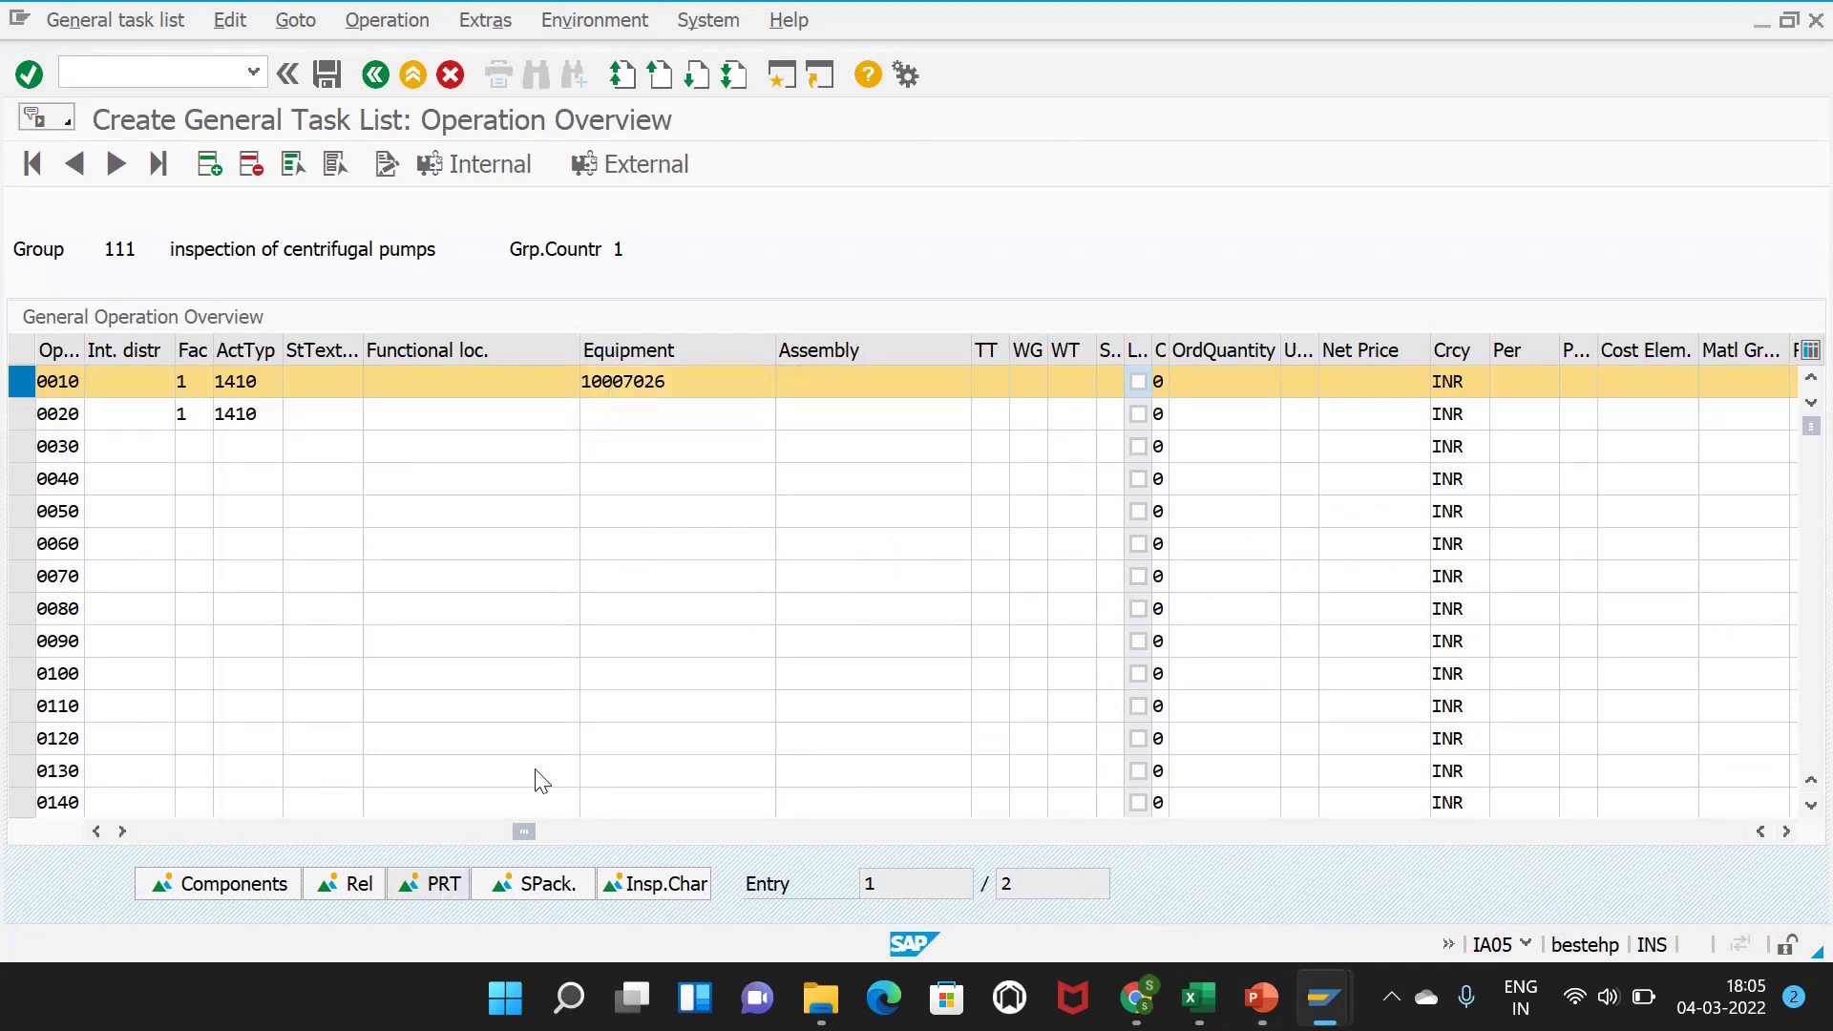
pyautogui.click(795, 898)
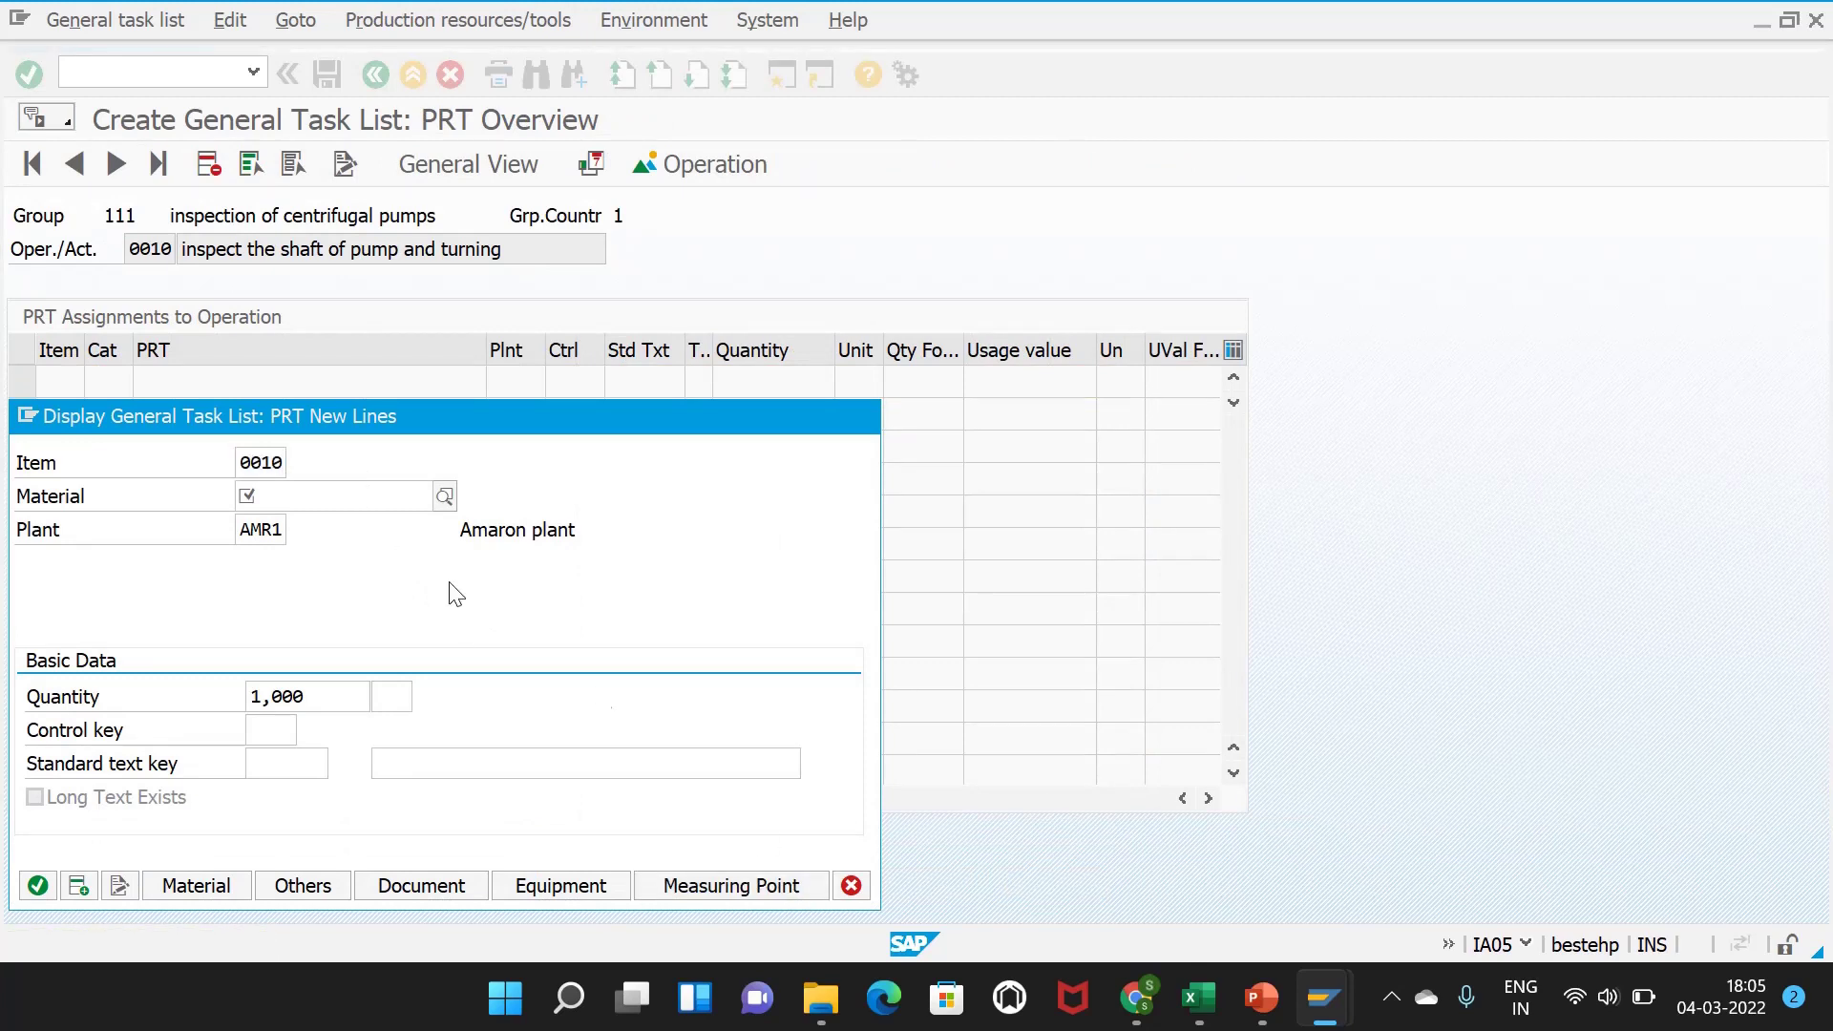
pyautogui.click(282, 493)
pyautogui.click(292, 528)
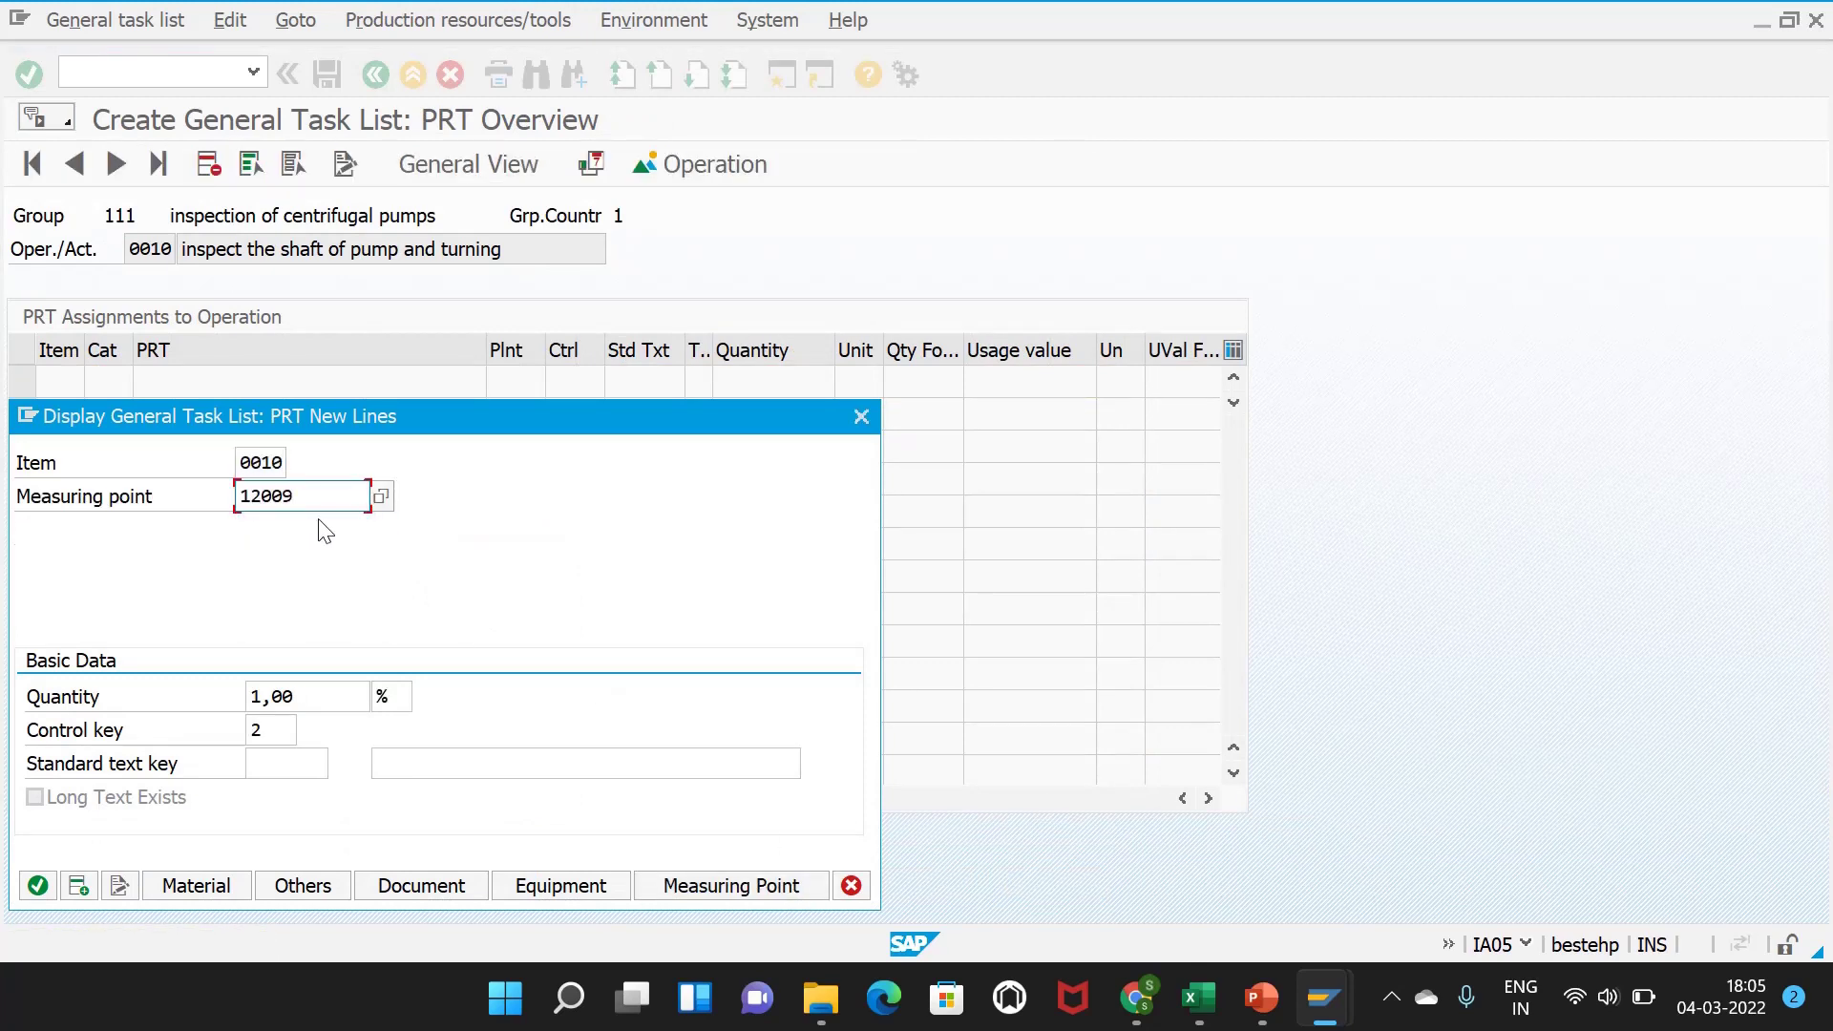
pyautogui.press('Return')
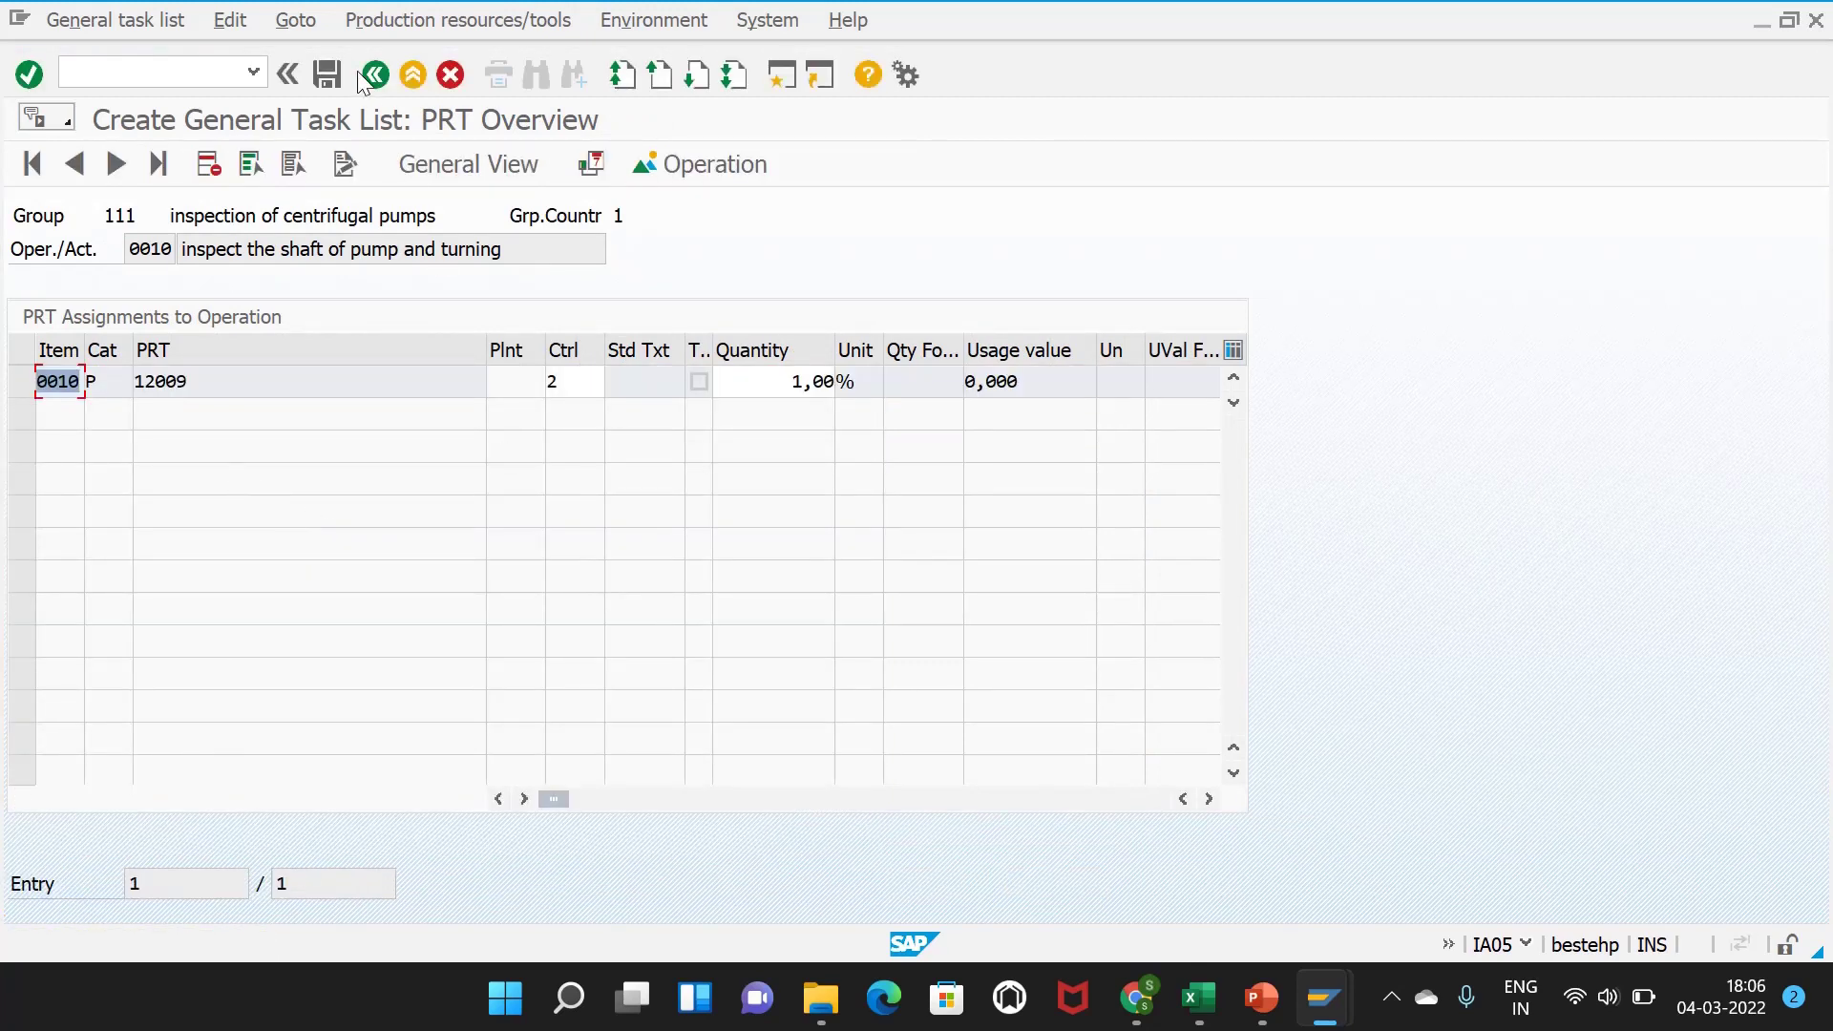
pyautogui.click(378, 76)
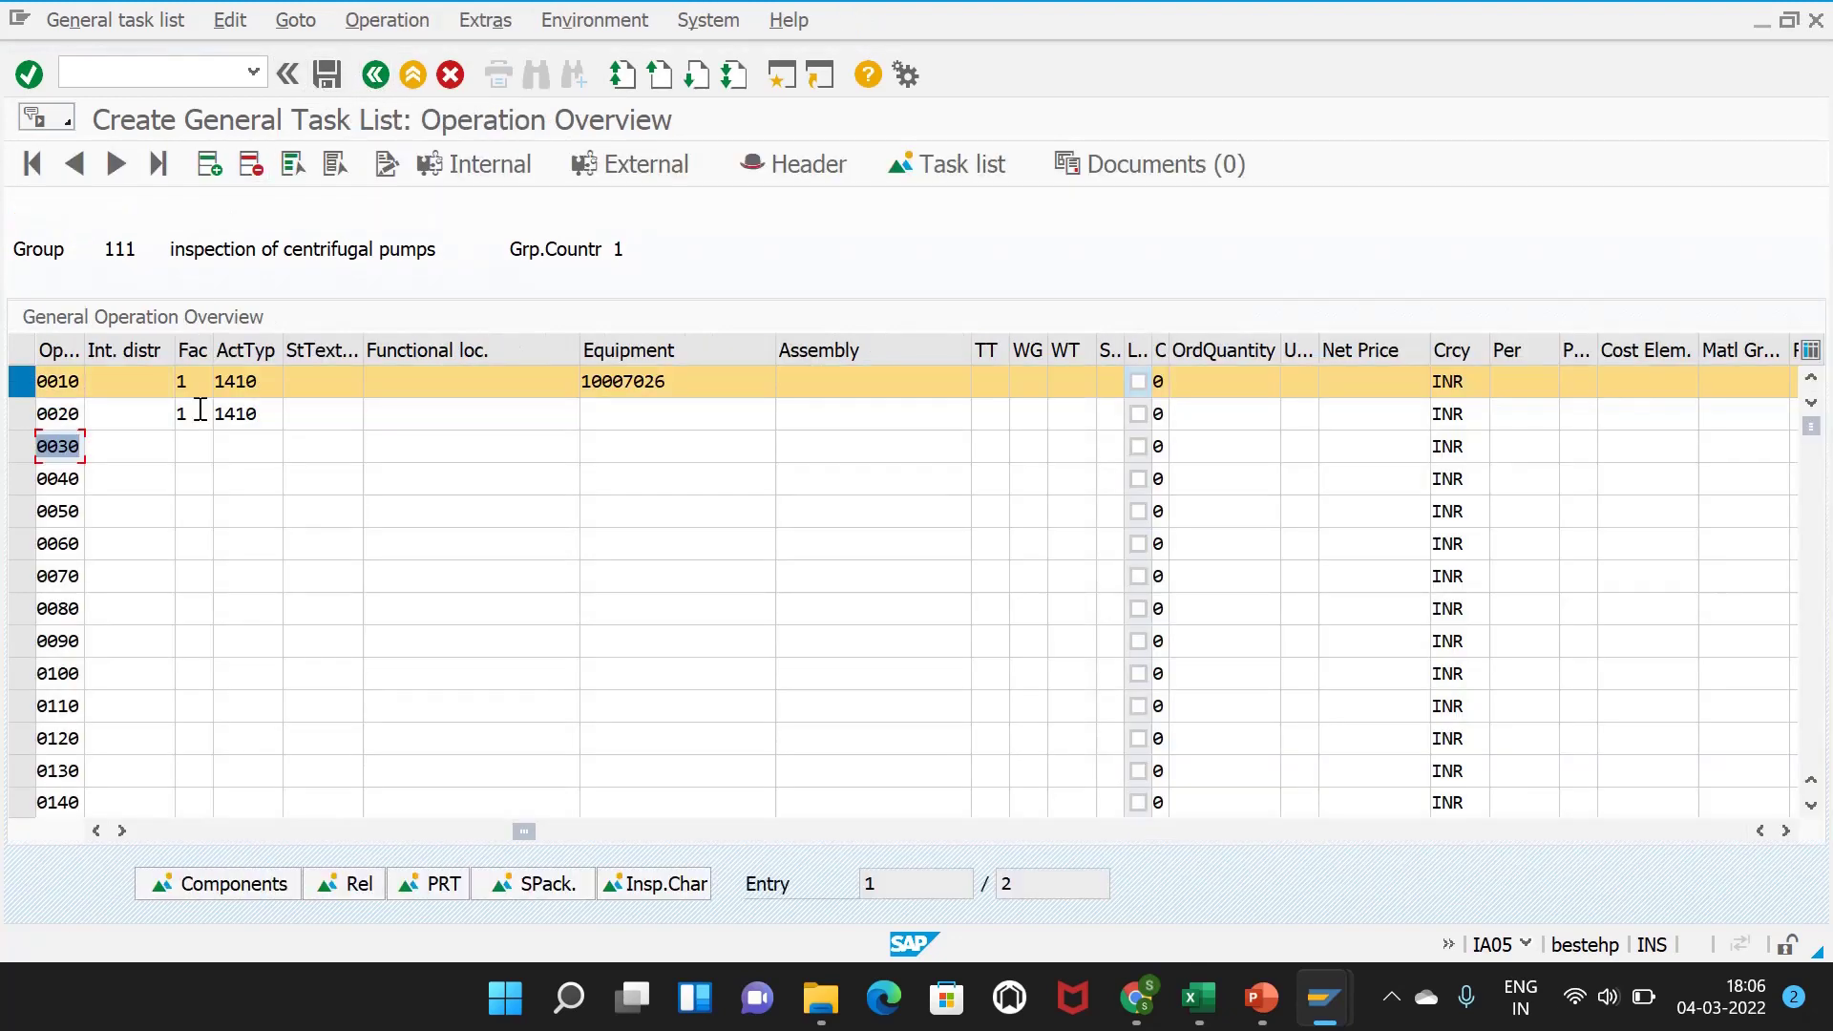
# - Deselect operation 0010 and save the general task list for the centrifugal pump inspection
pyautogui.click(706, 832)
pyautogui.moveTo(707, 831); pyautogui.dragTo(67, 827)
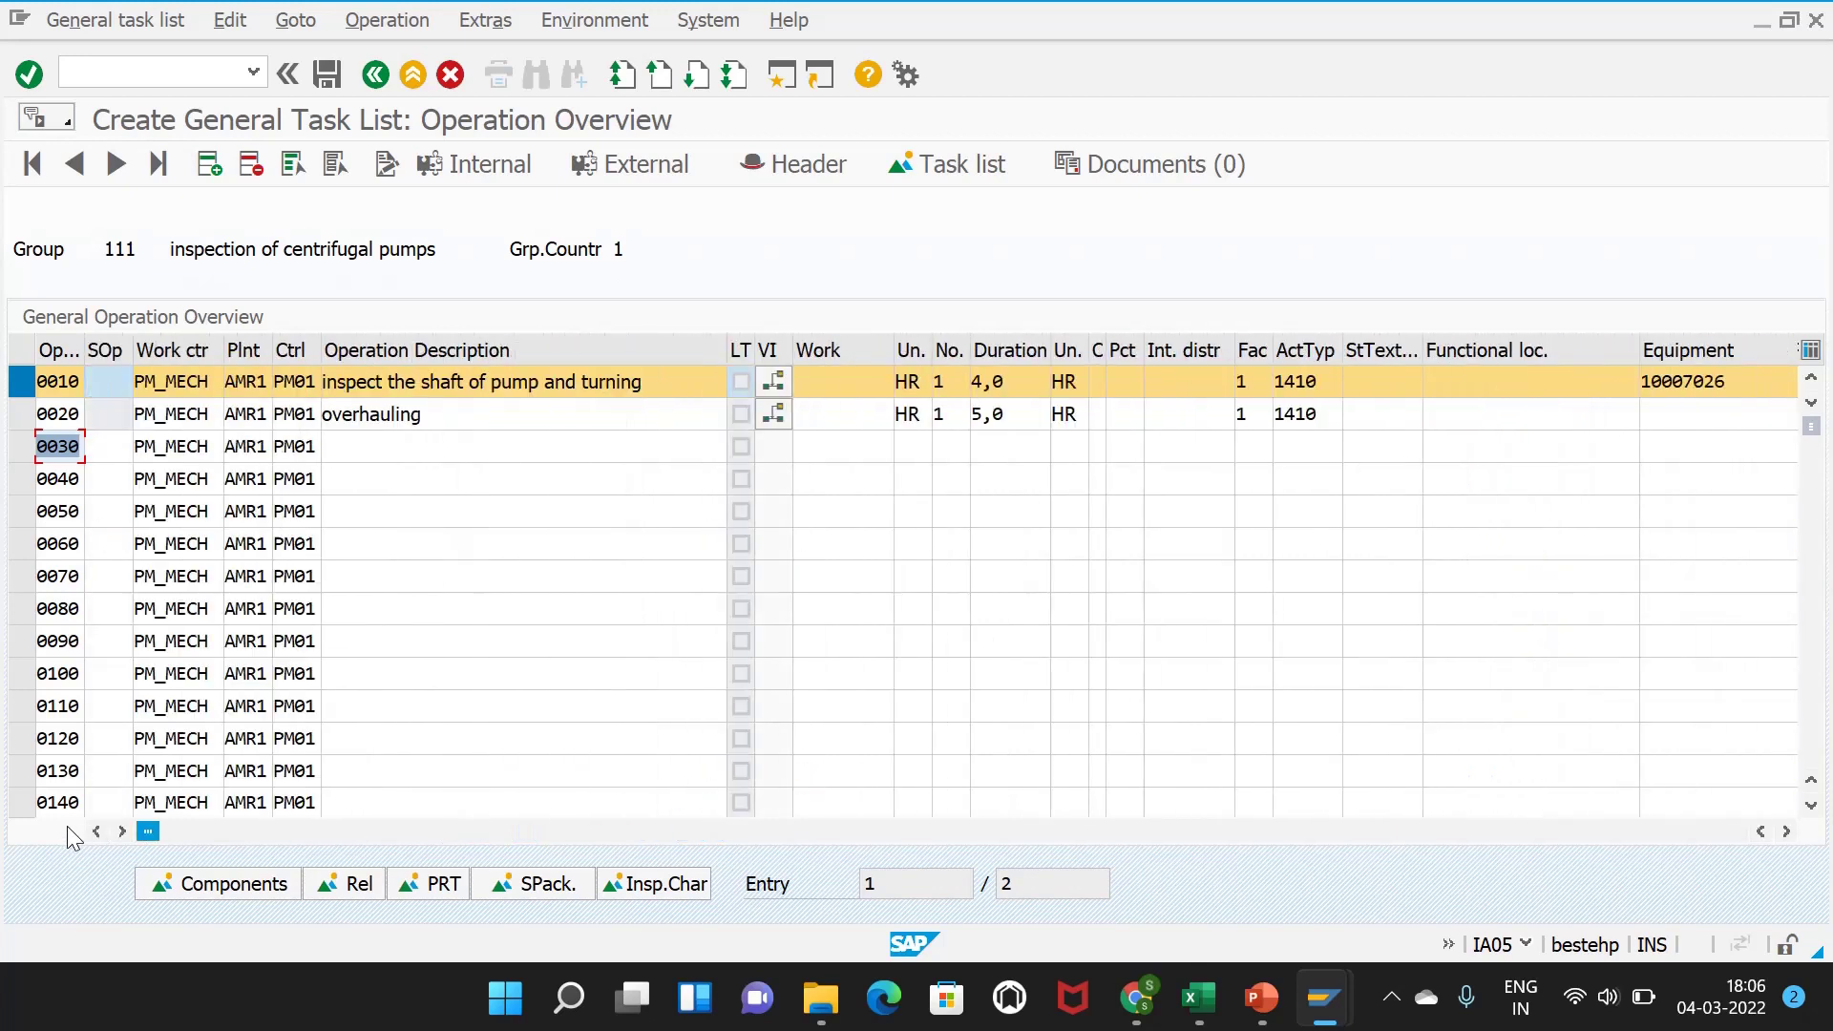
pyautogui.click(40, 382)
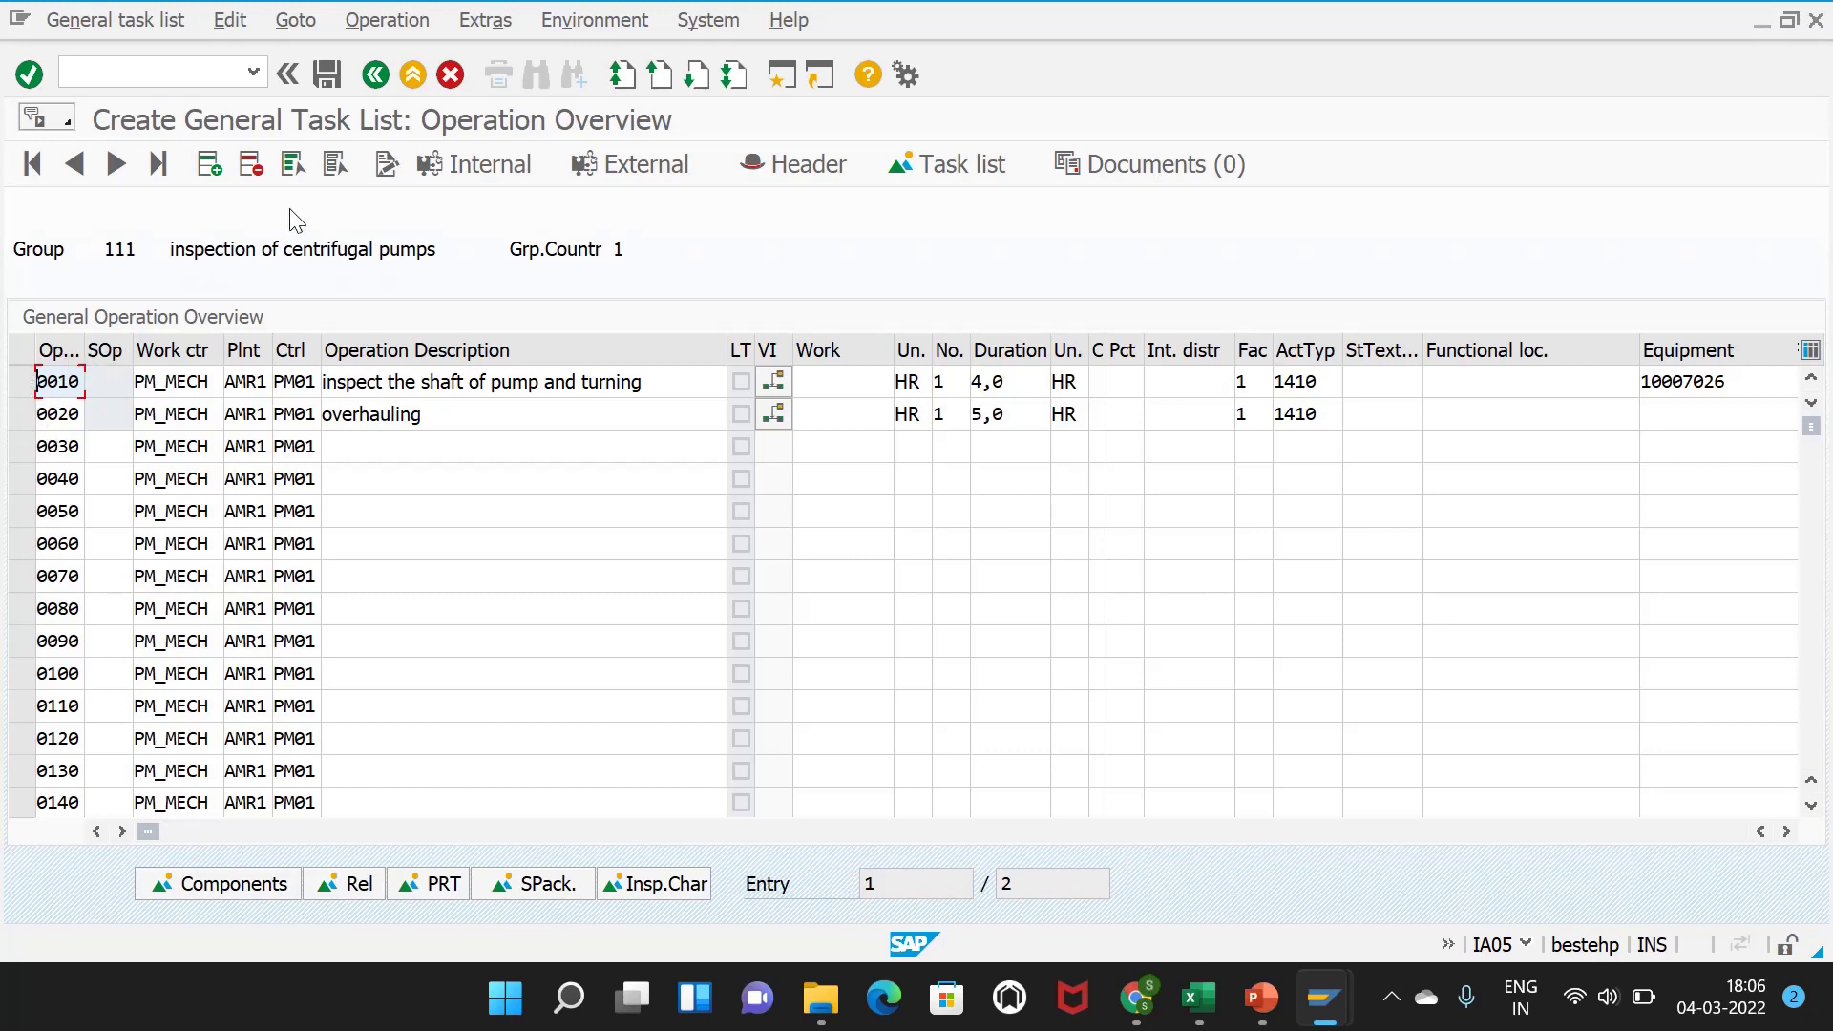
pyautogui.click(327, 74)
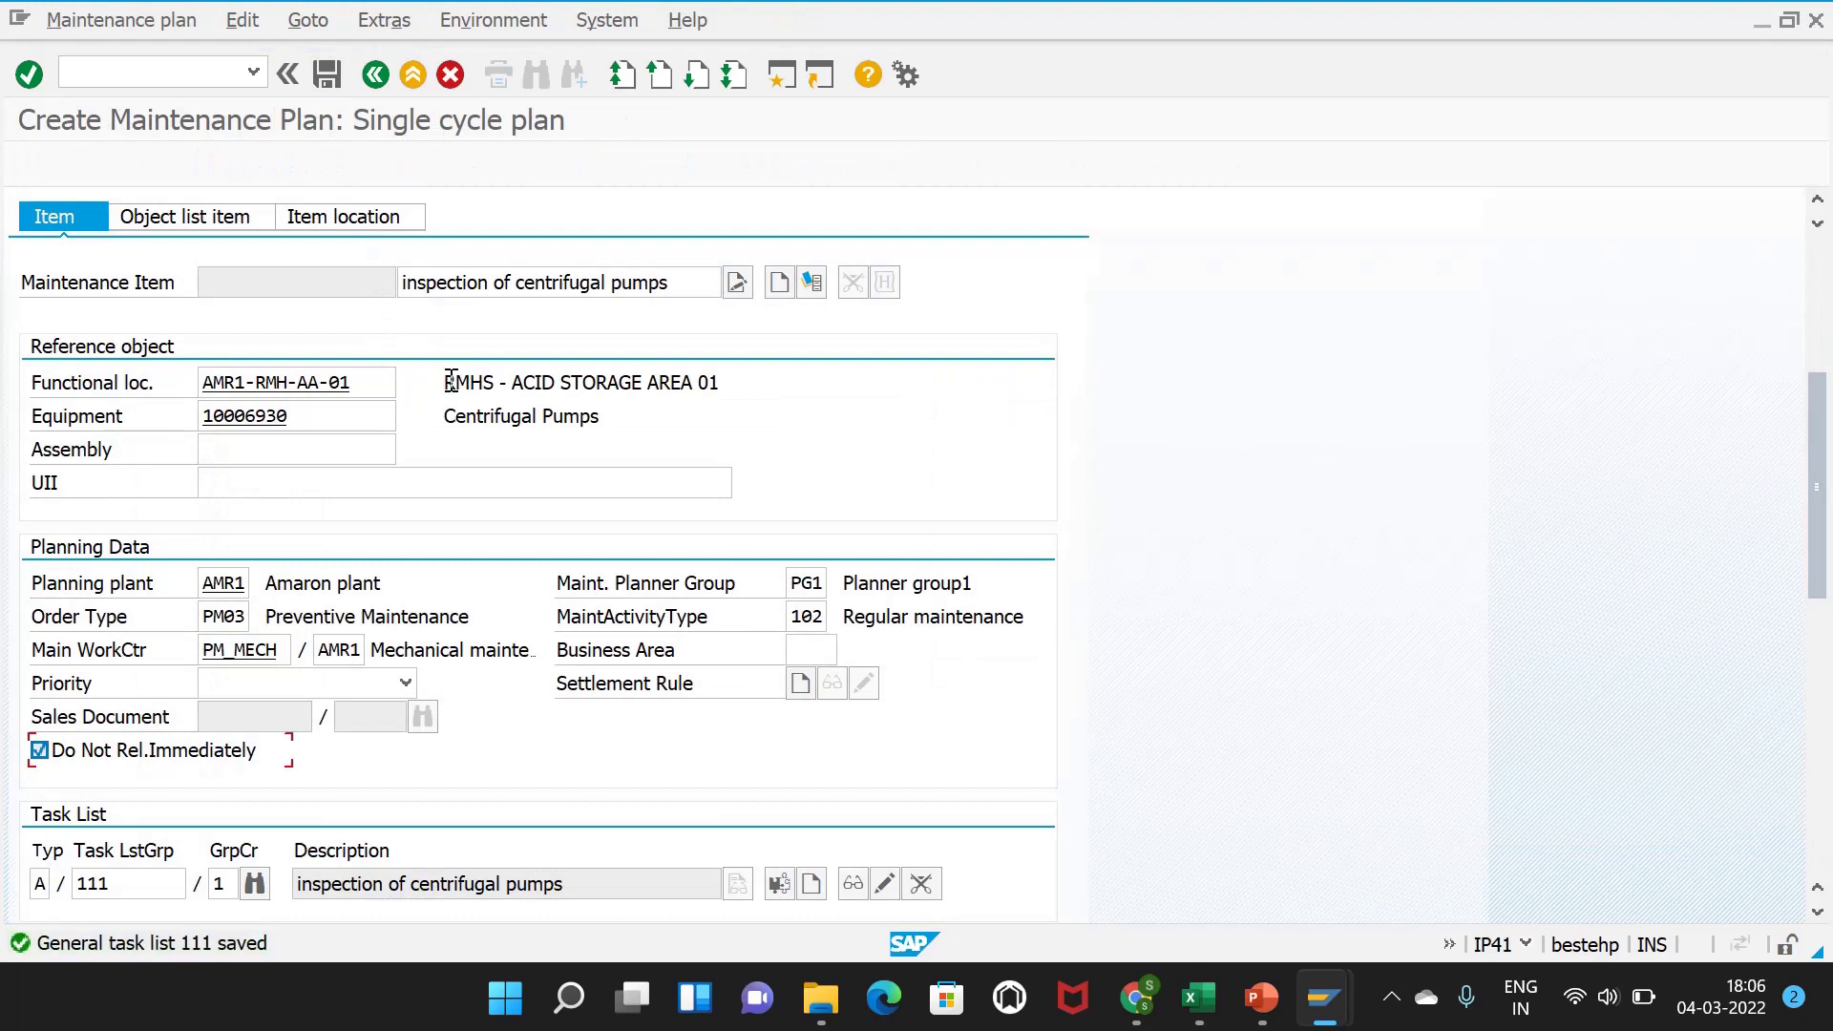
# - Set the maintenance plan's call horizon to 0 % and its scheduling period to 180 TAG
pyautogui.scroll(3, 447, 384)
pyautogui.scroll(3, 443, 385)
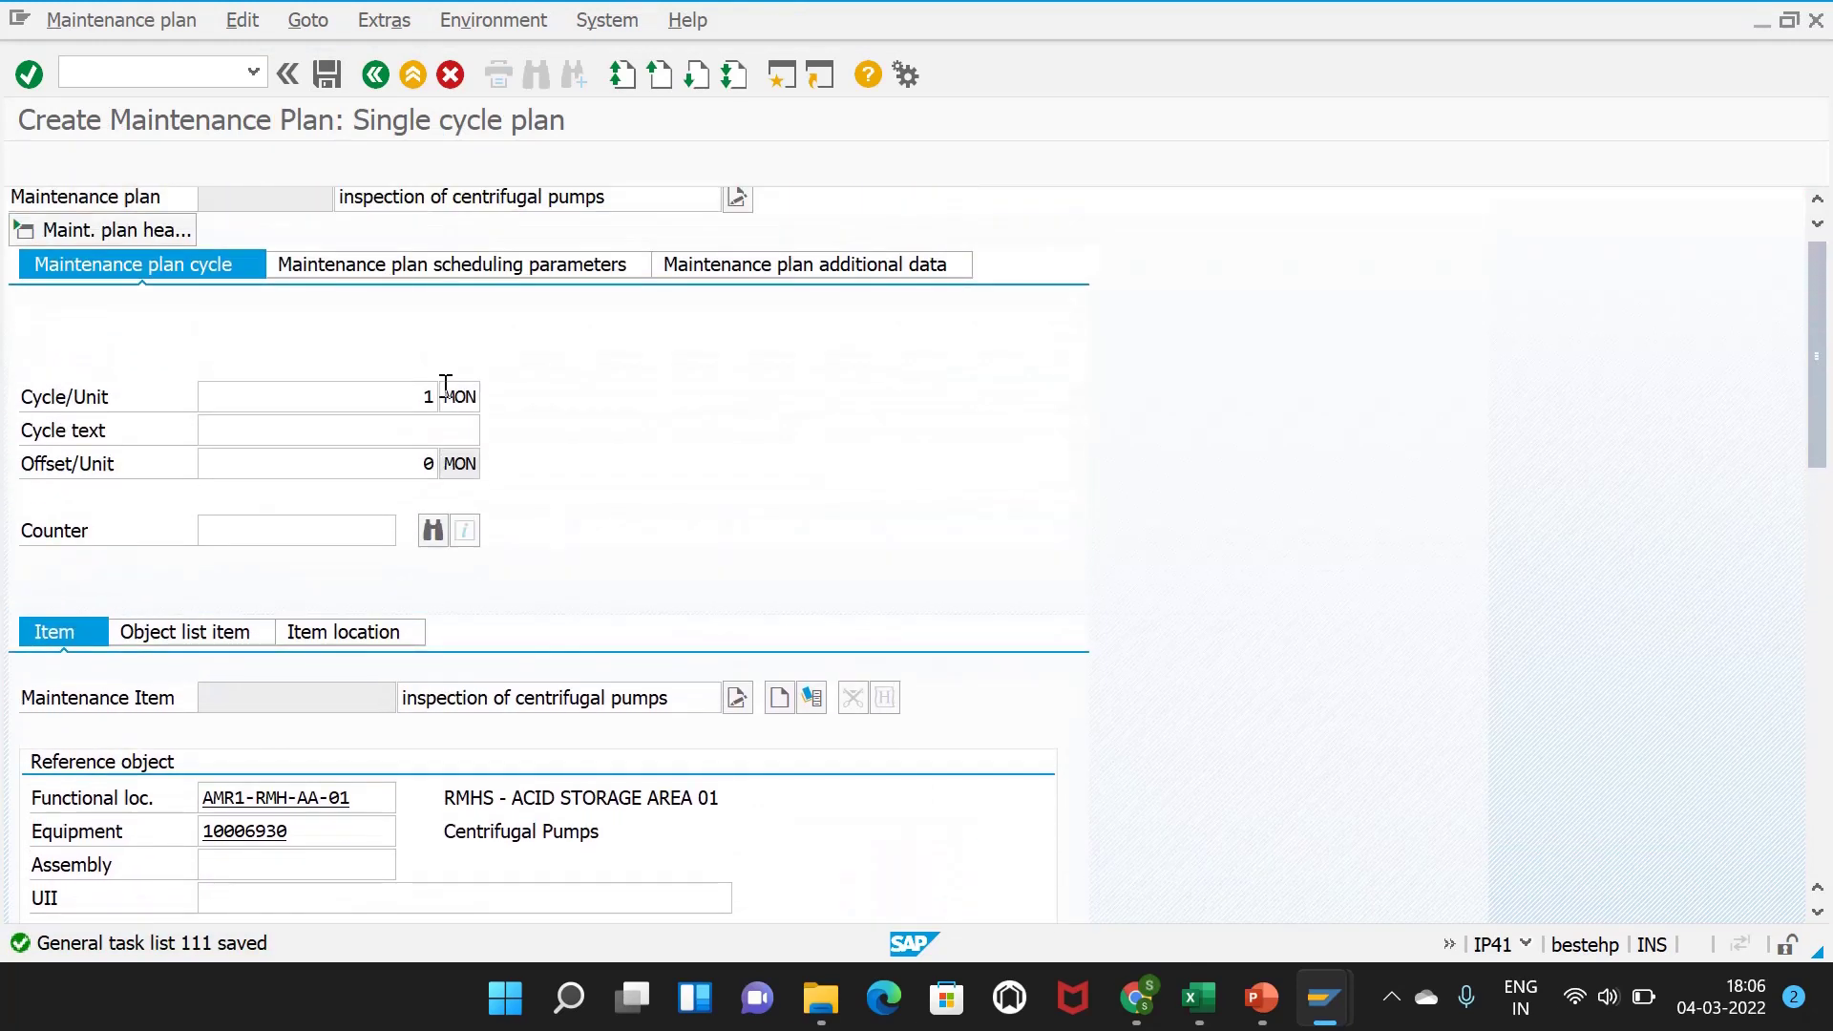
pyautogui.click(444, 265)
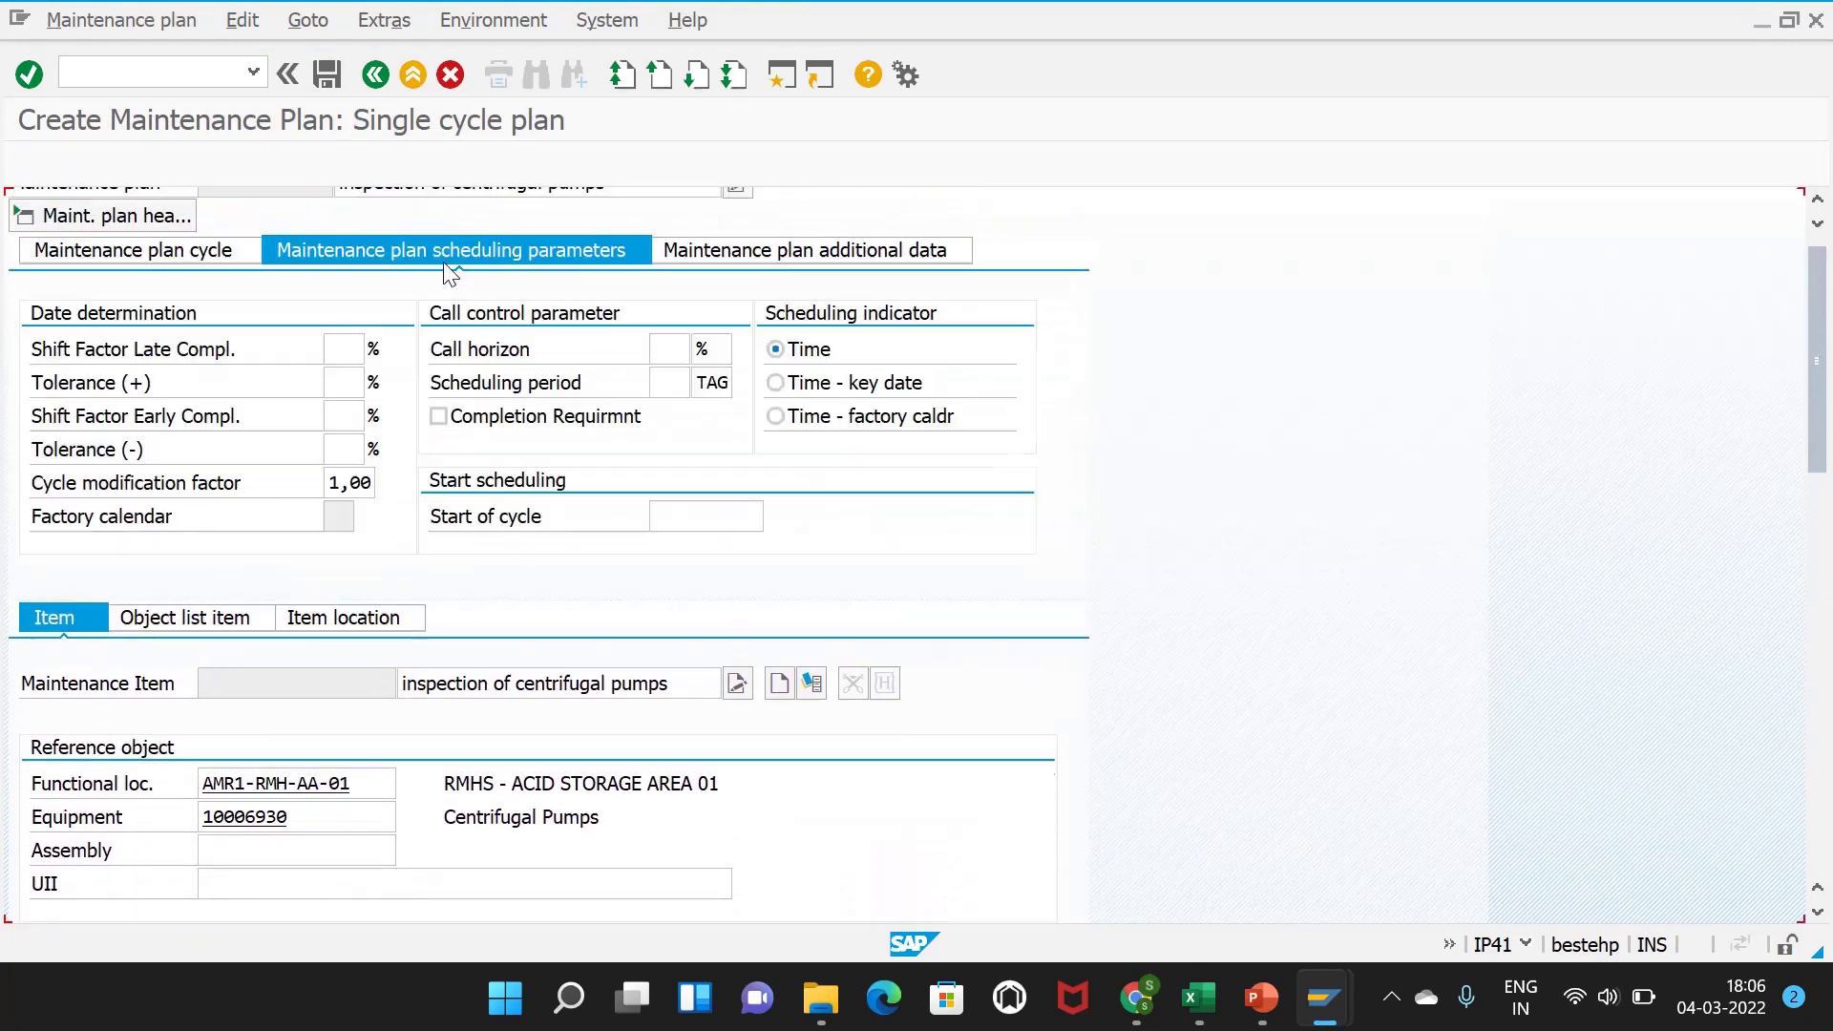
pyautogui.click(663, 349)
pyautogui.write('0')
pyautogui.click(663, 380)
pyautogui.write('180')
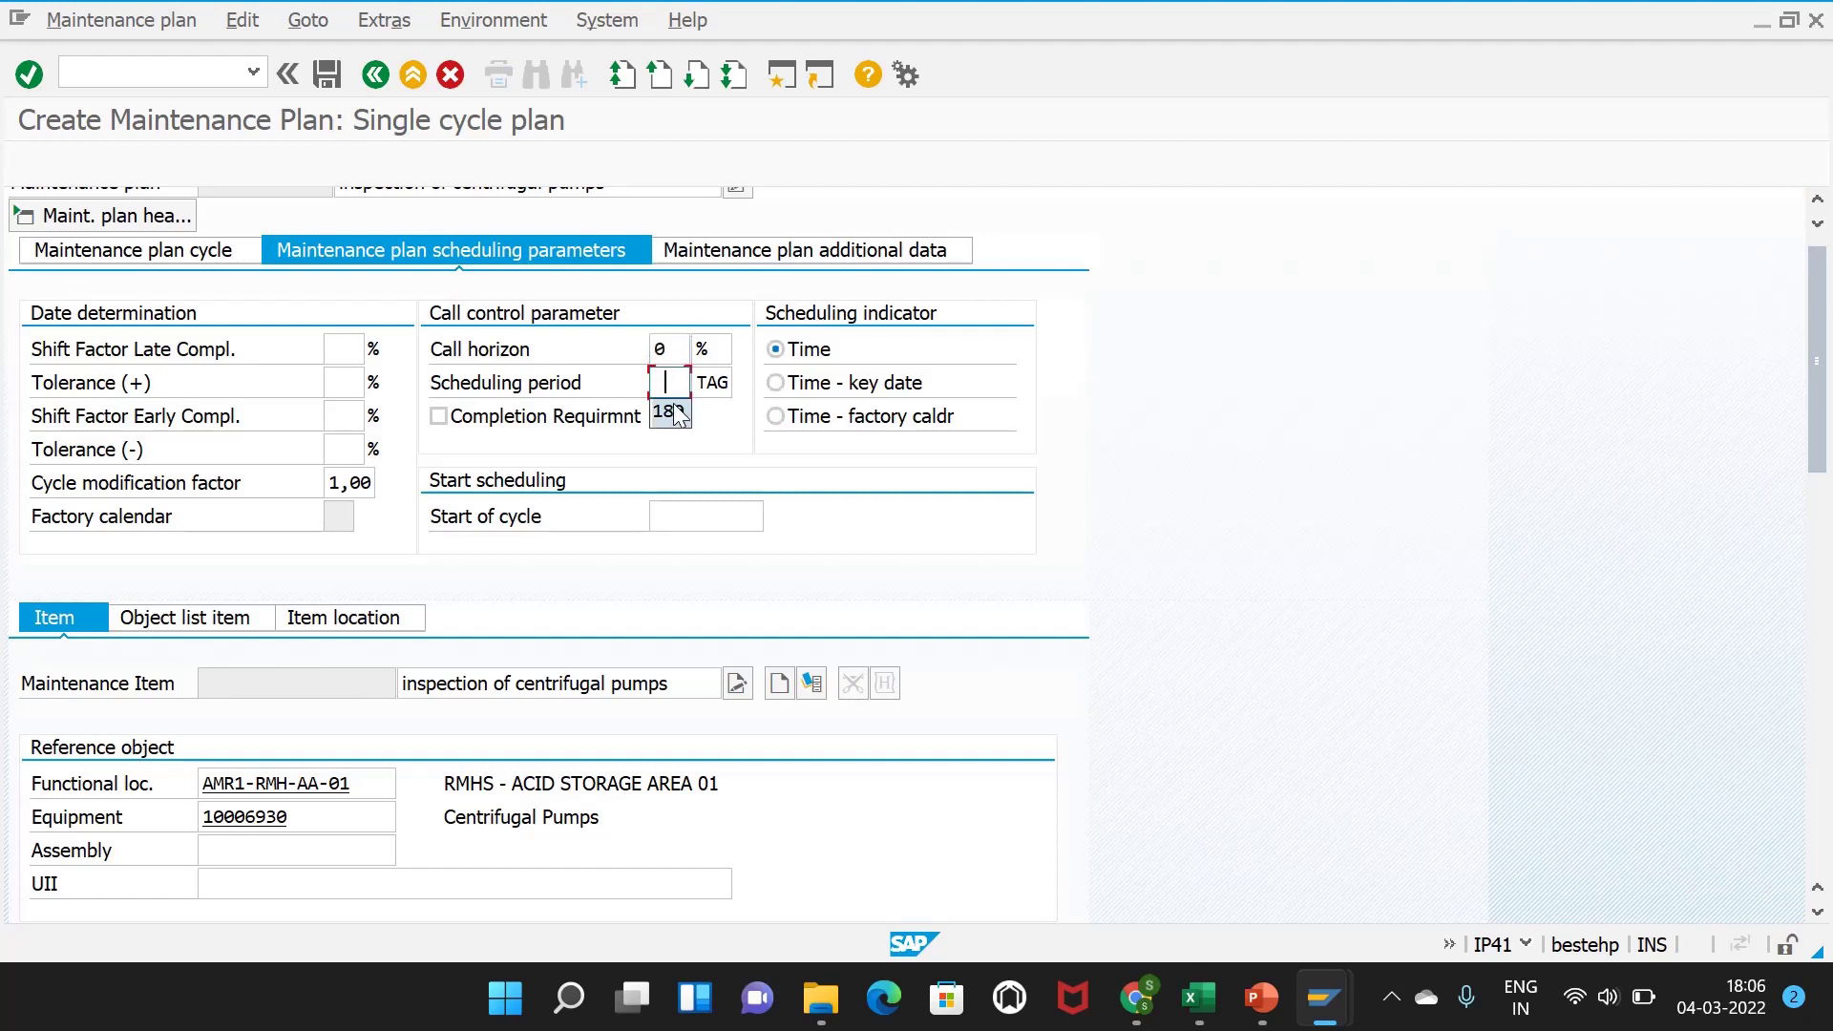
pyautogui.press('Return')
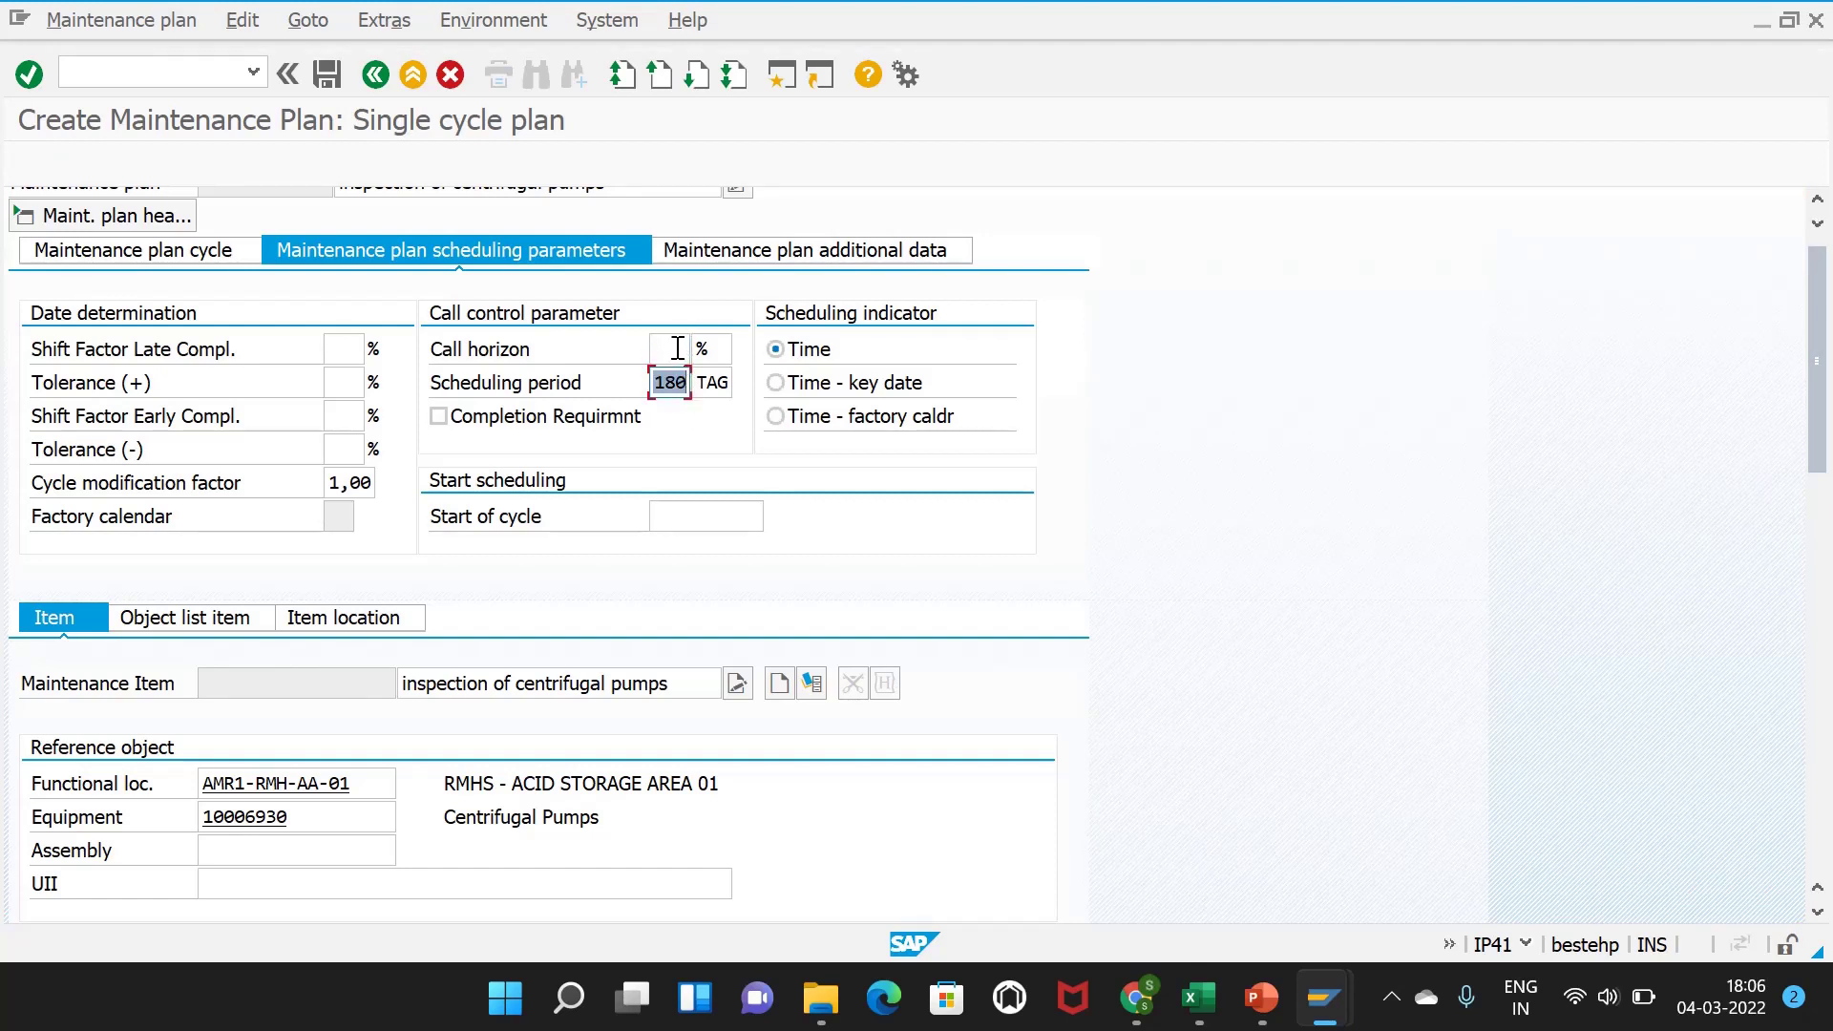
# - Set the sort field in the maintenance plan's additional data to MECH Mechanical plans
pyautogui.scroll(1, 618, 465)
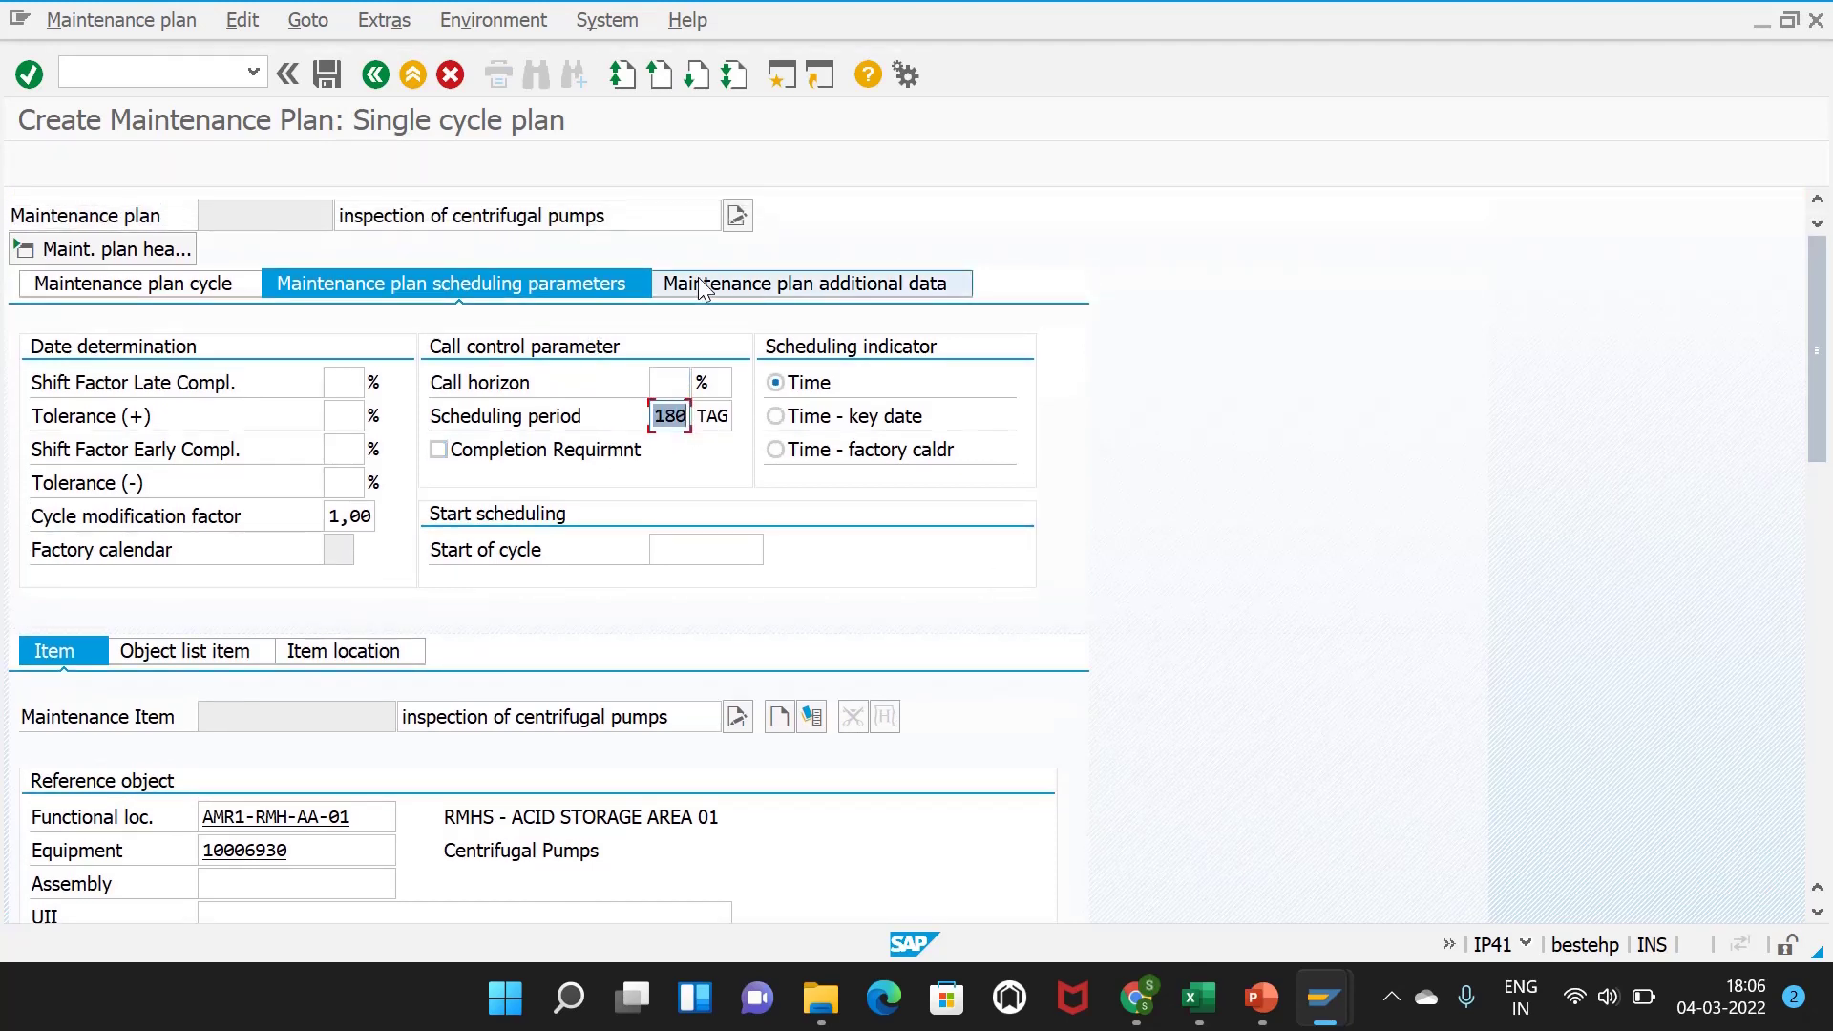
pyautogui.click(706, 285)
pyautogui.click(521, 349)
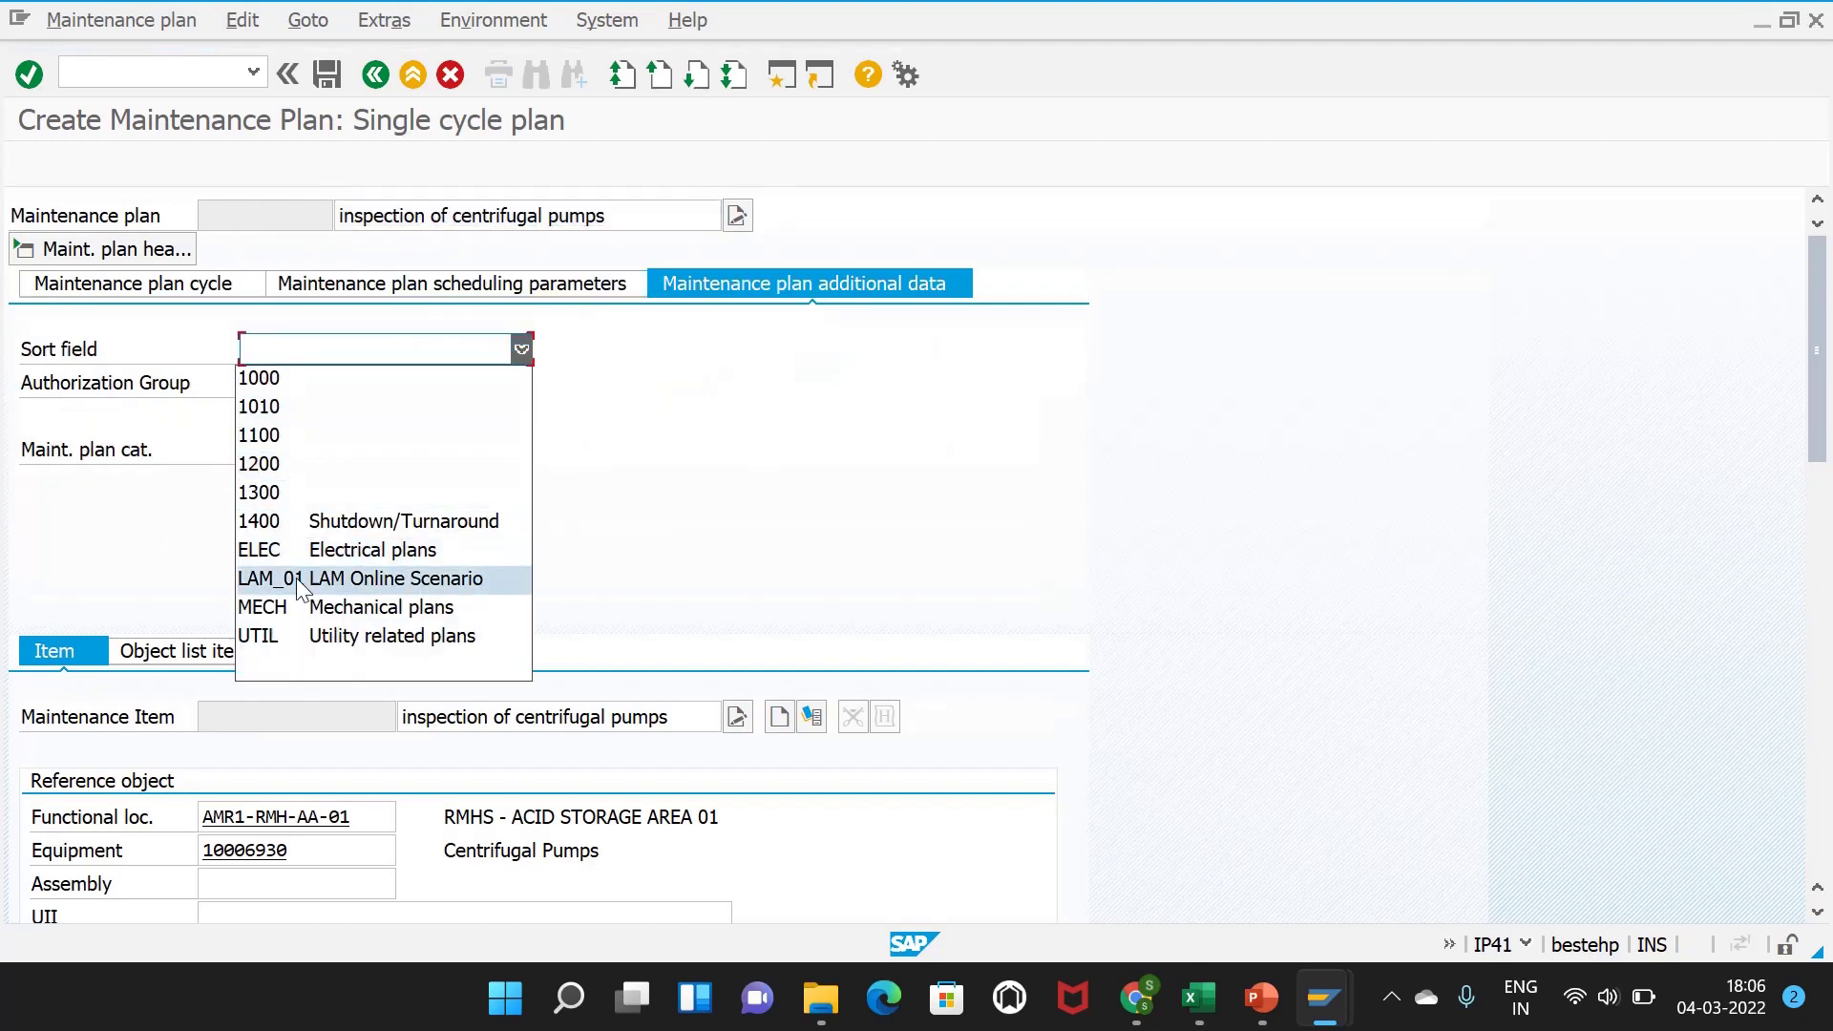
pyautogui.click(299, 609)
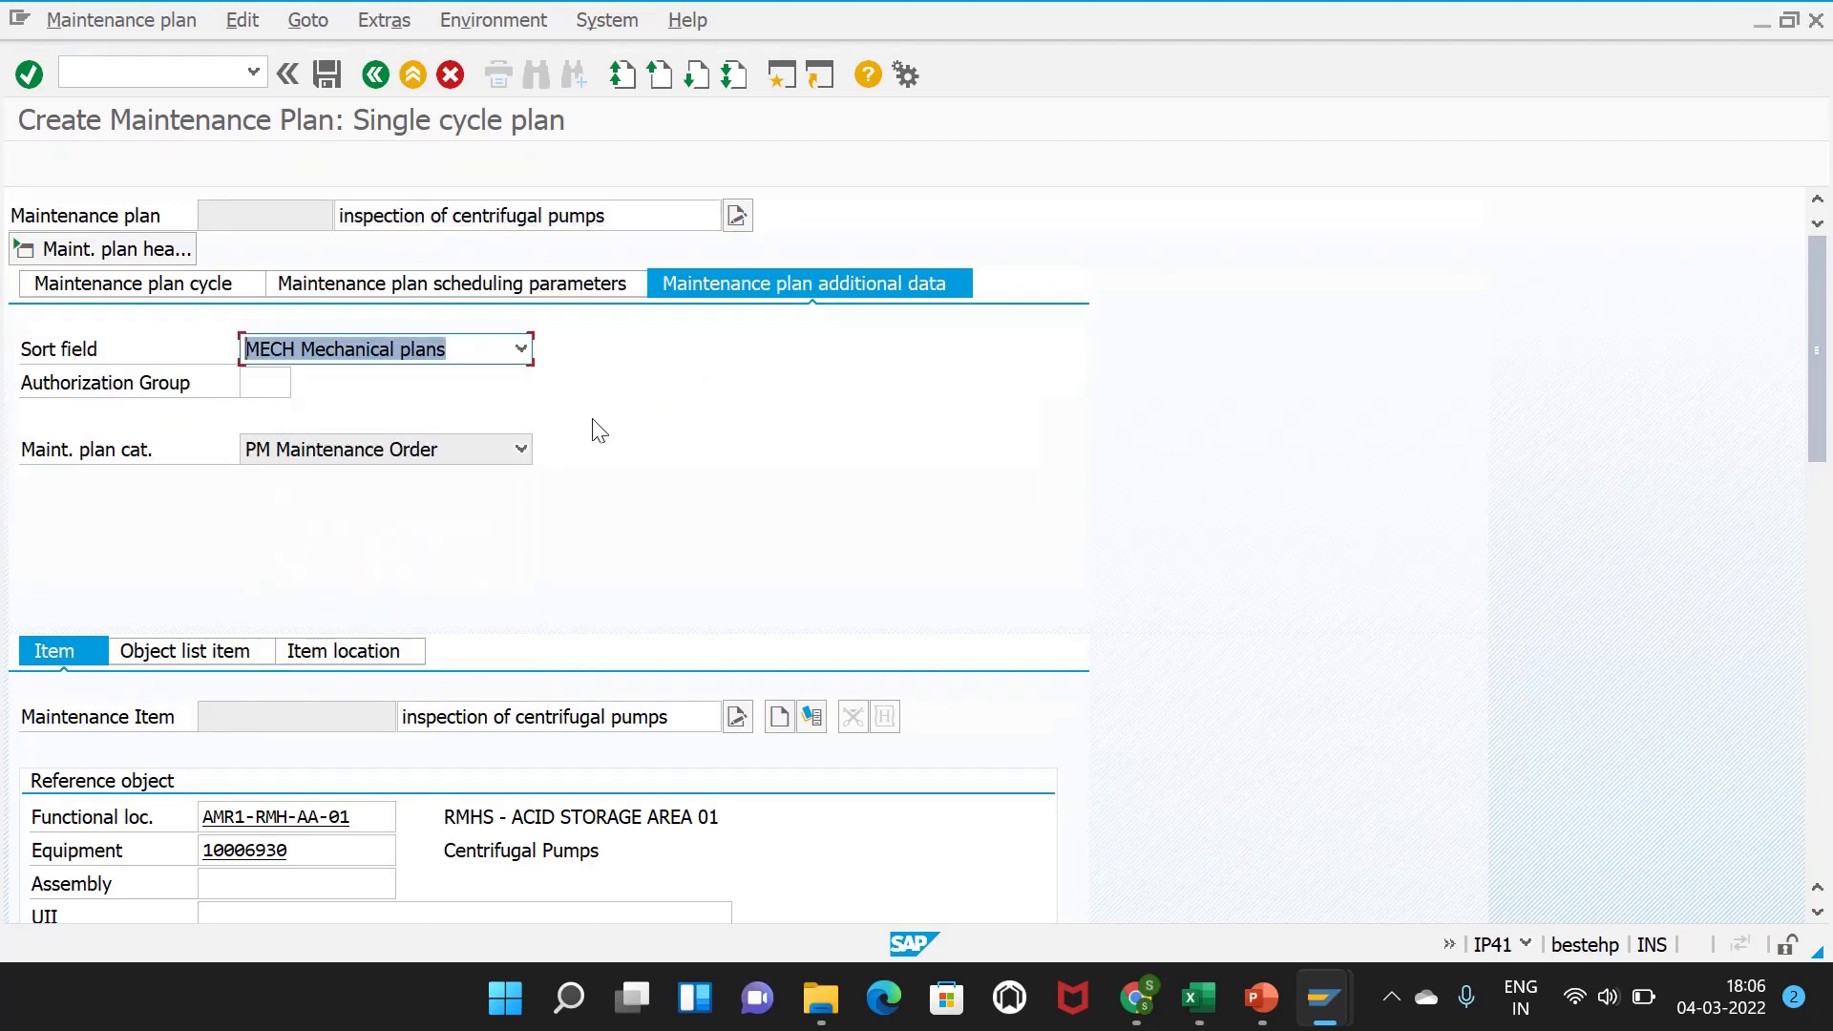
# - Save the centrifugal pump inspection maintenance plan without specifying a cycle start
pyautogui.click(327, 74)
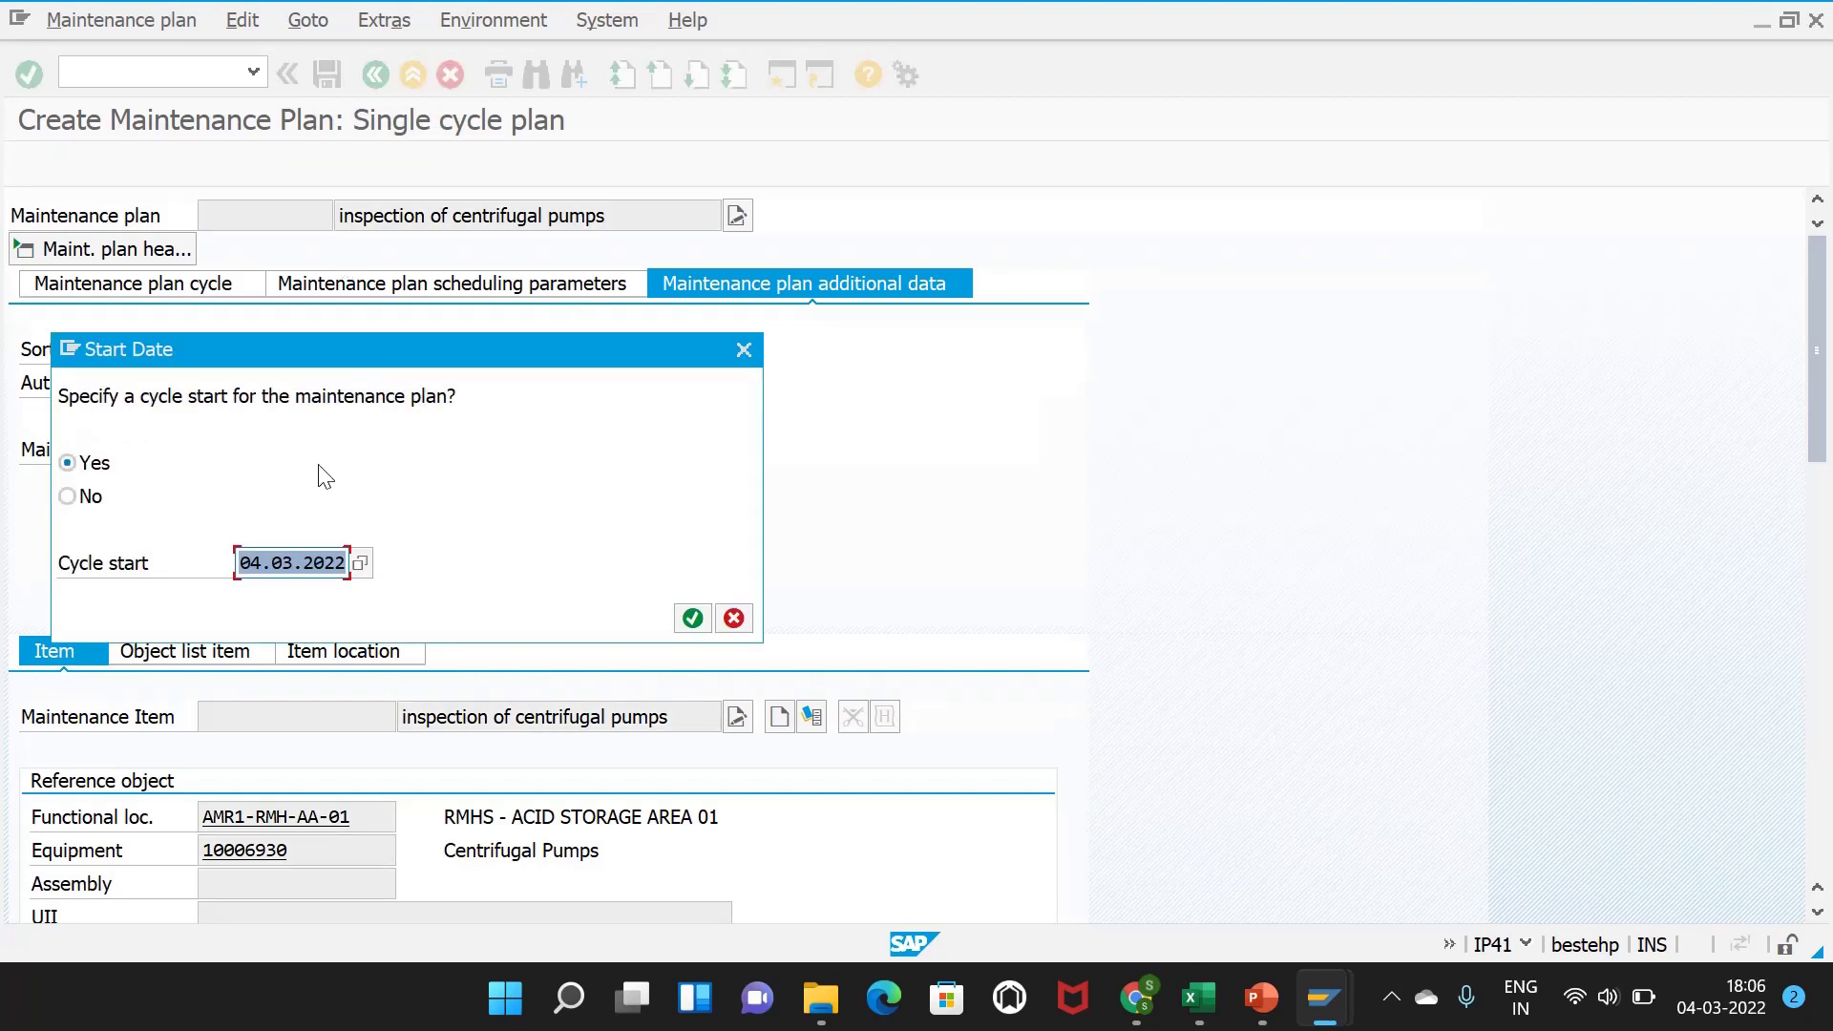
pyautogui.click(67, 496)
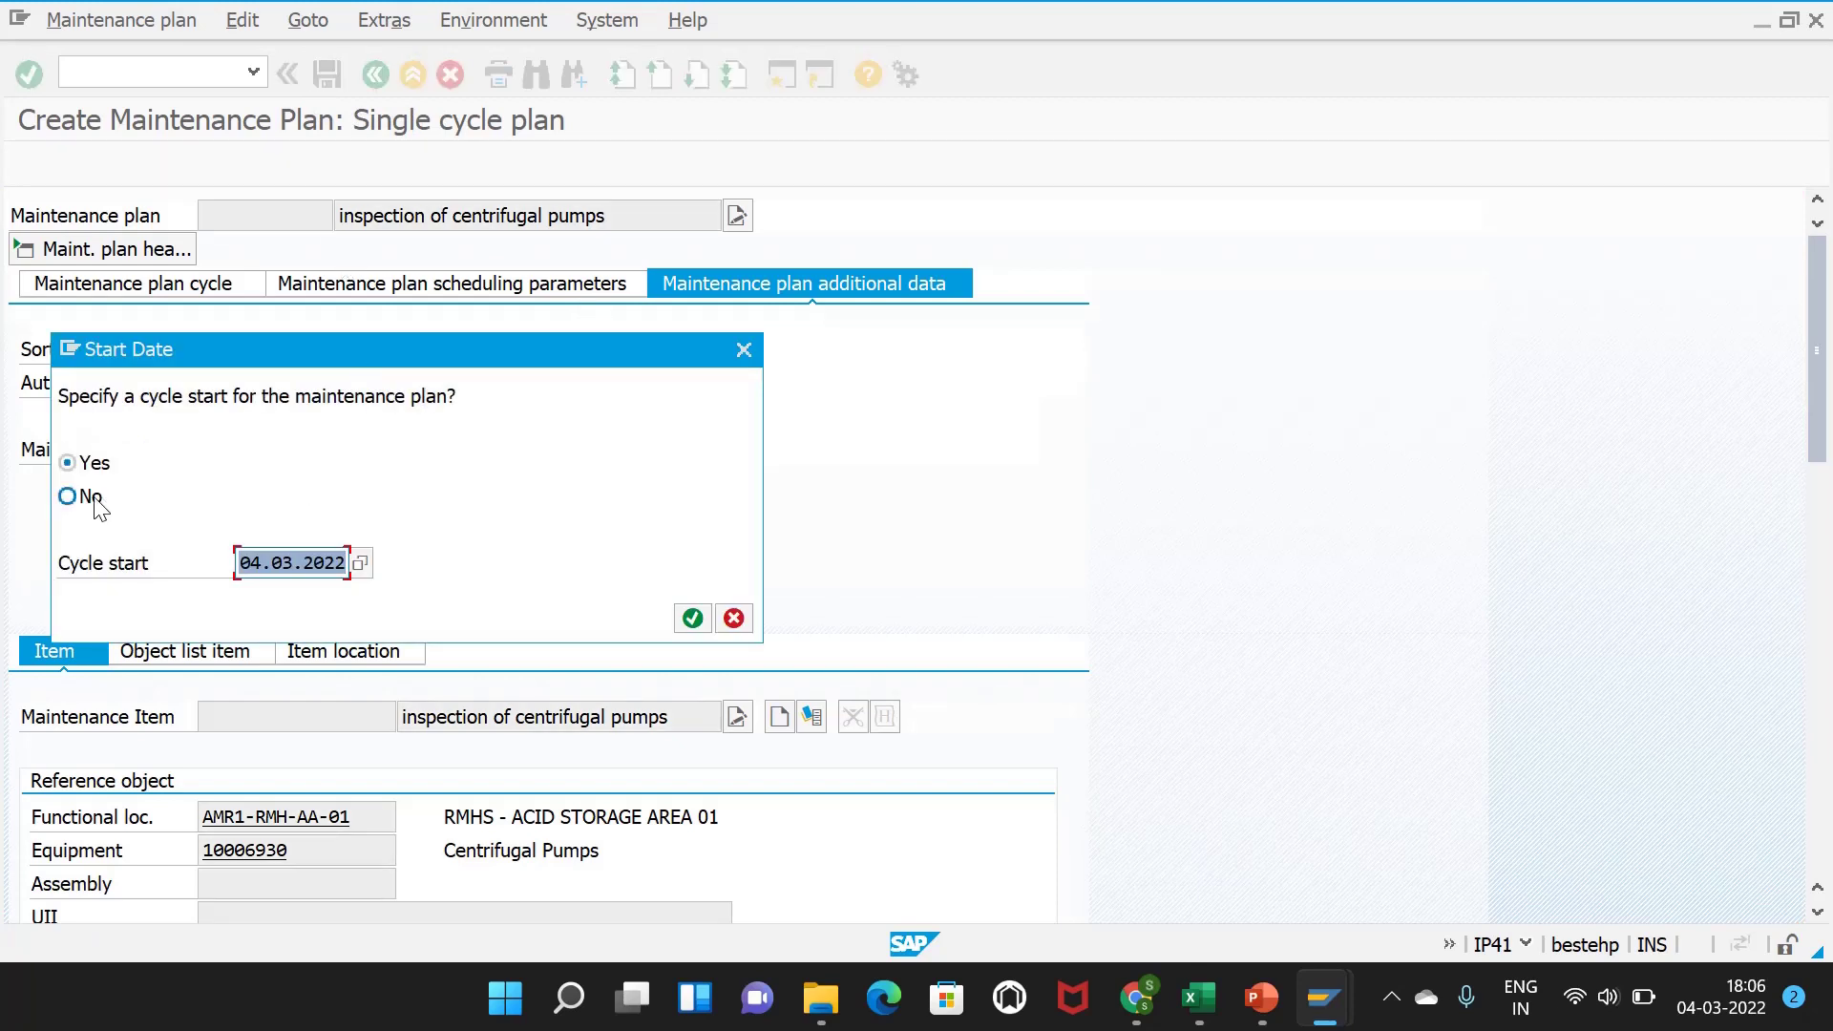
pyautogui.click(691, 619)
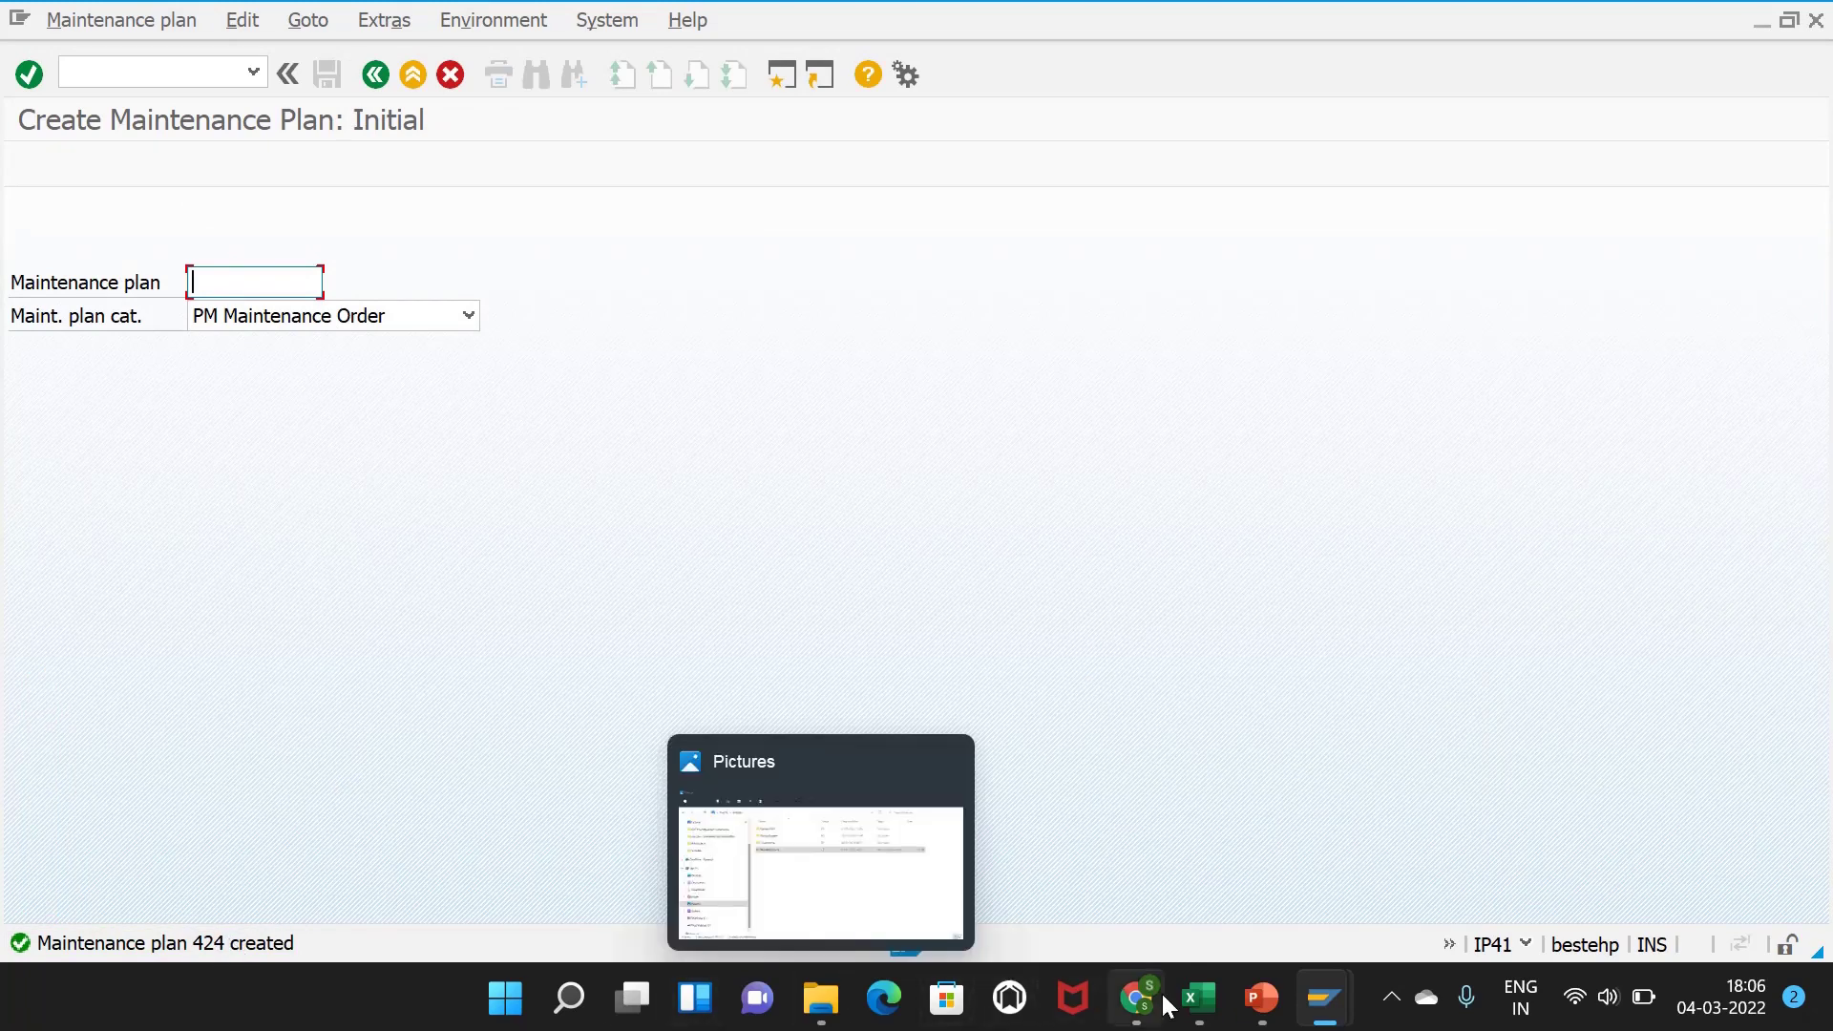
# - Record the new maintenance plan number 424 in cell E10 of the Excel notes and make it bold
pyautogui.click(1198, 998)
pyautogui.click(466, 666)
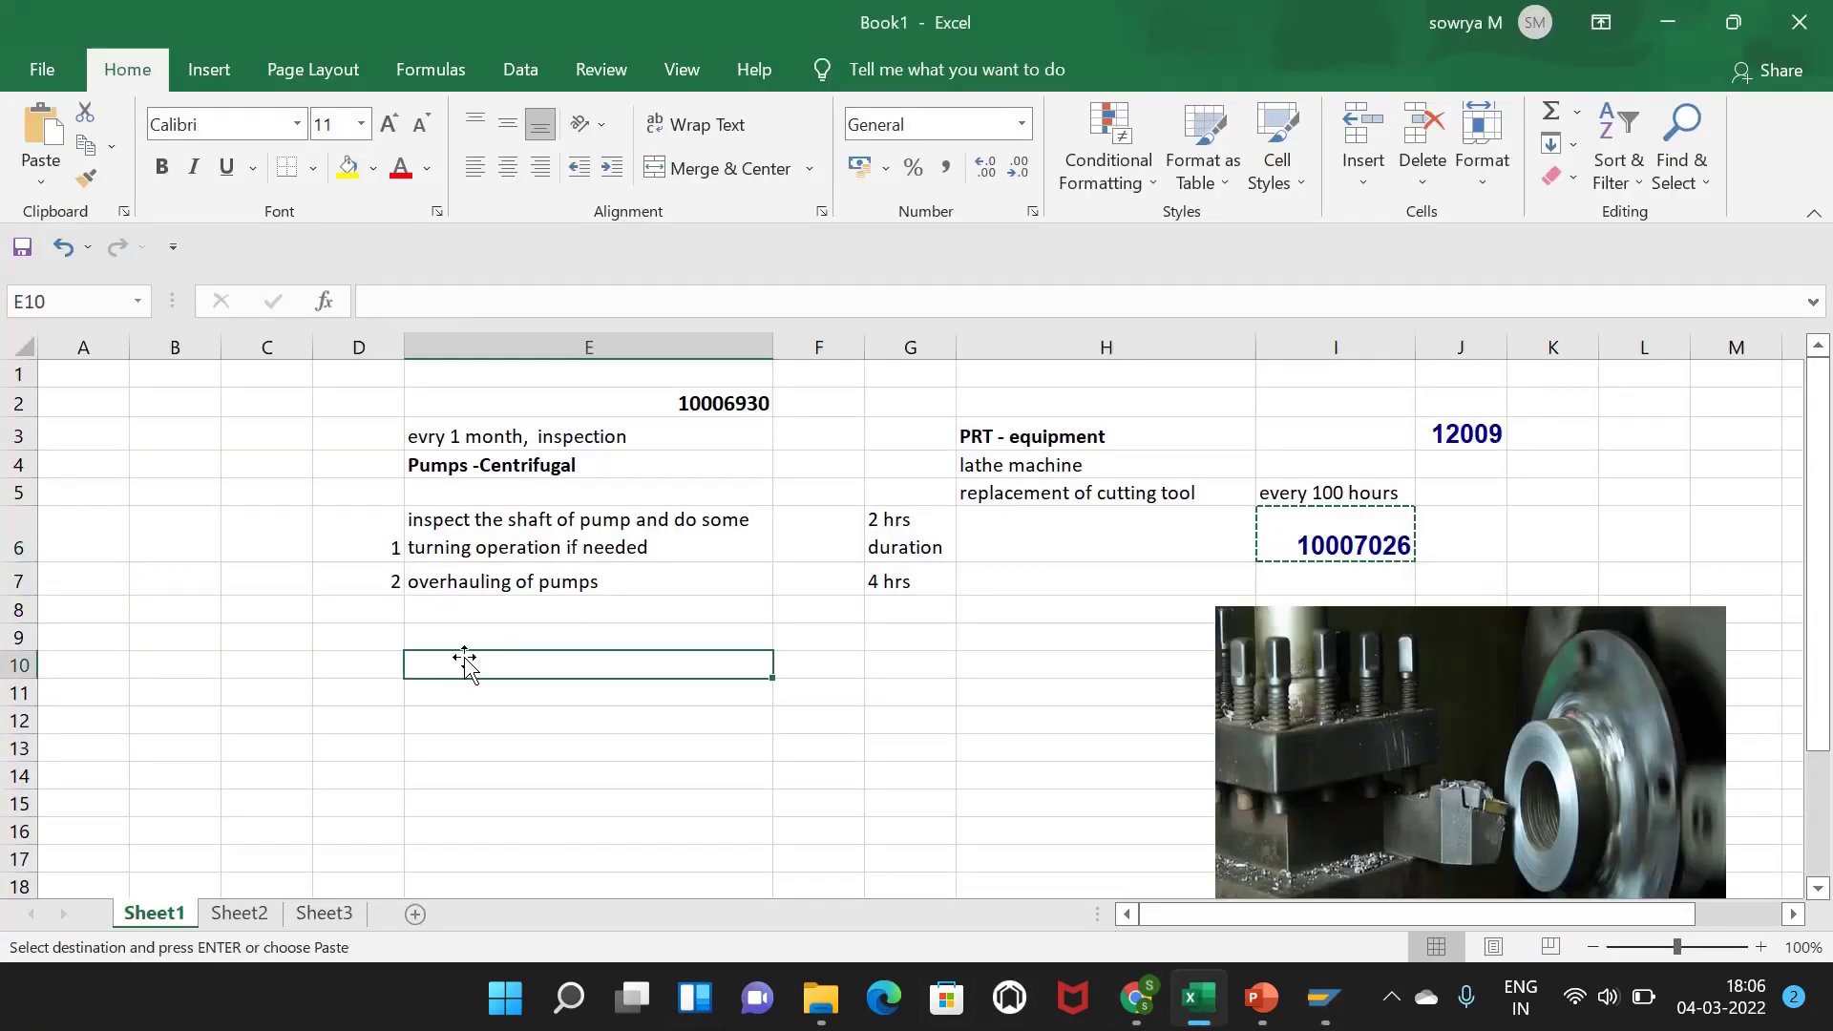
pyautogui.write('424')
pyautogui.click(464, 655)
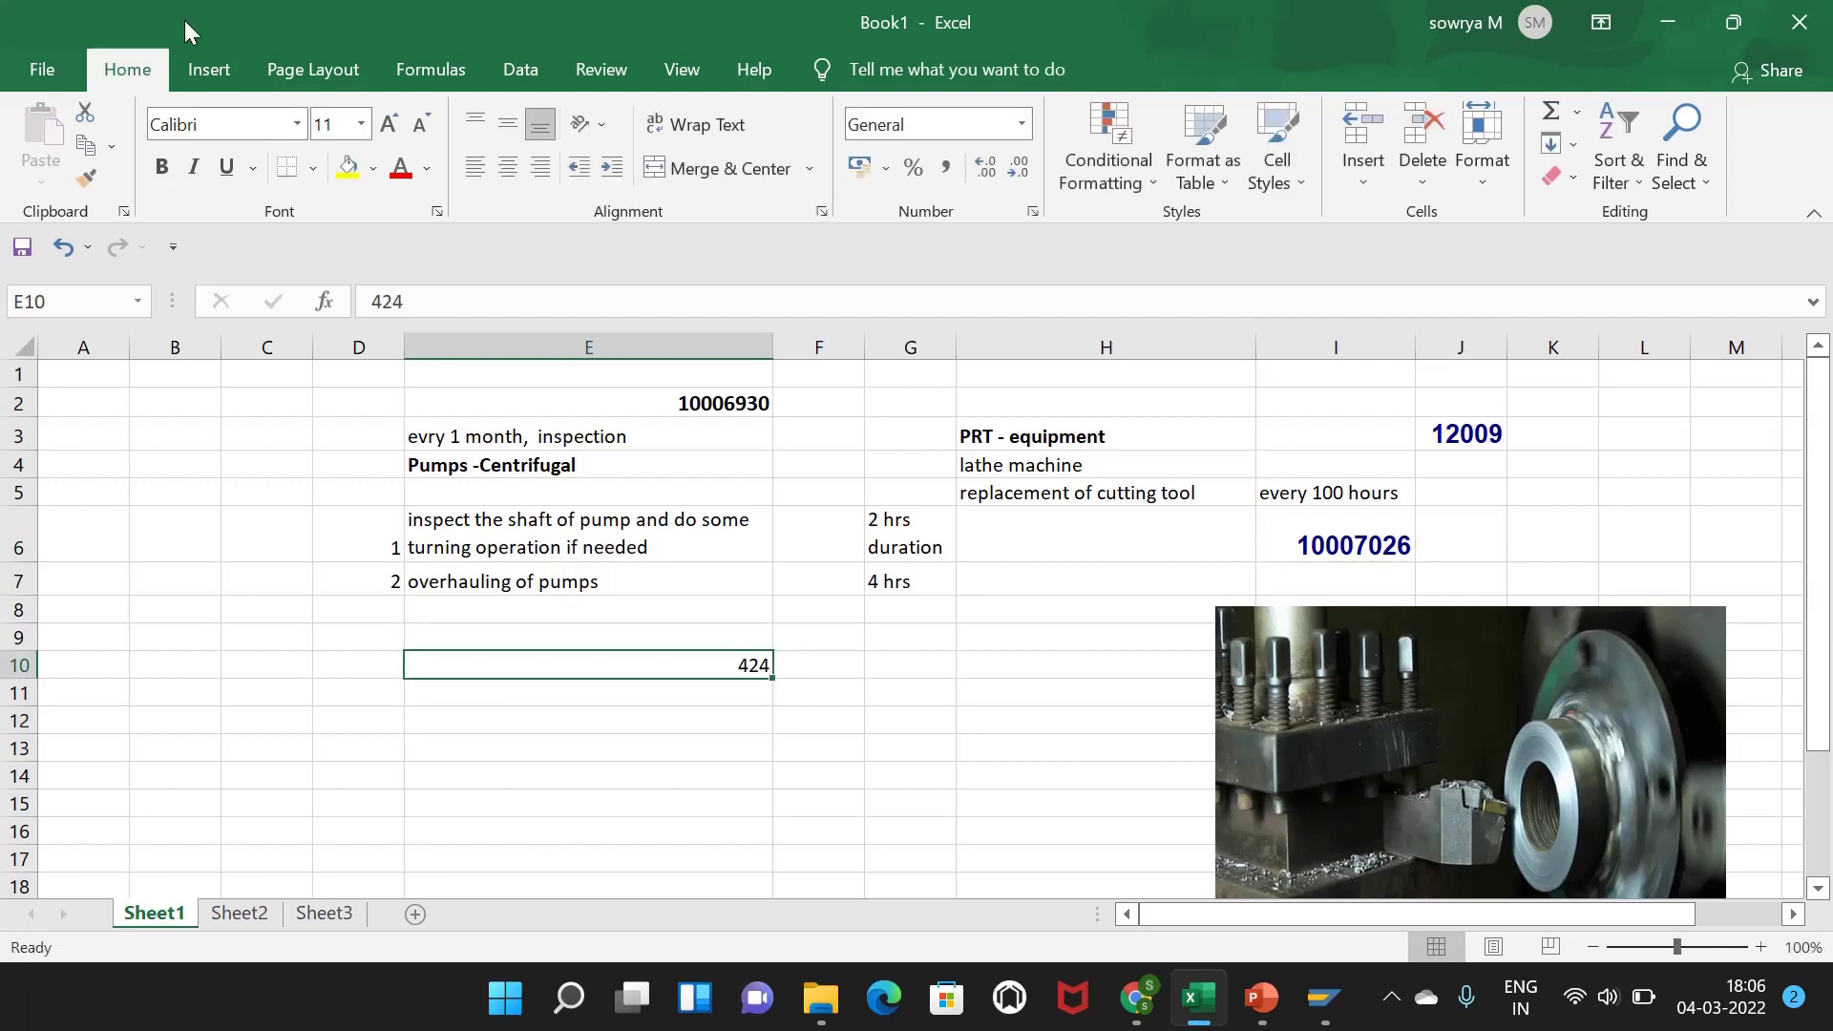
pyautogui.click(161, 167)
pyautogui.click(919, 769)
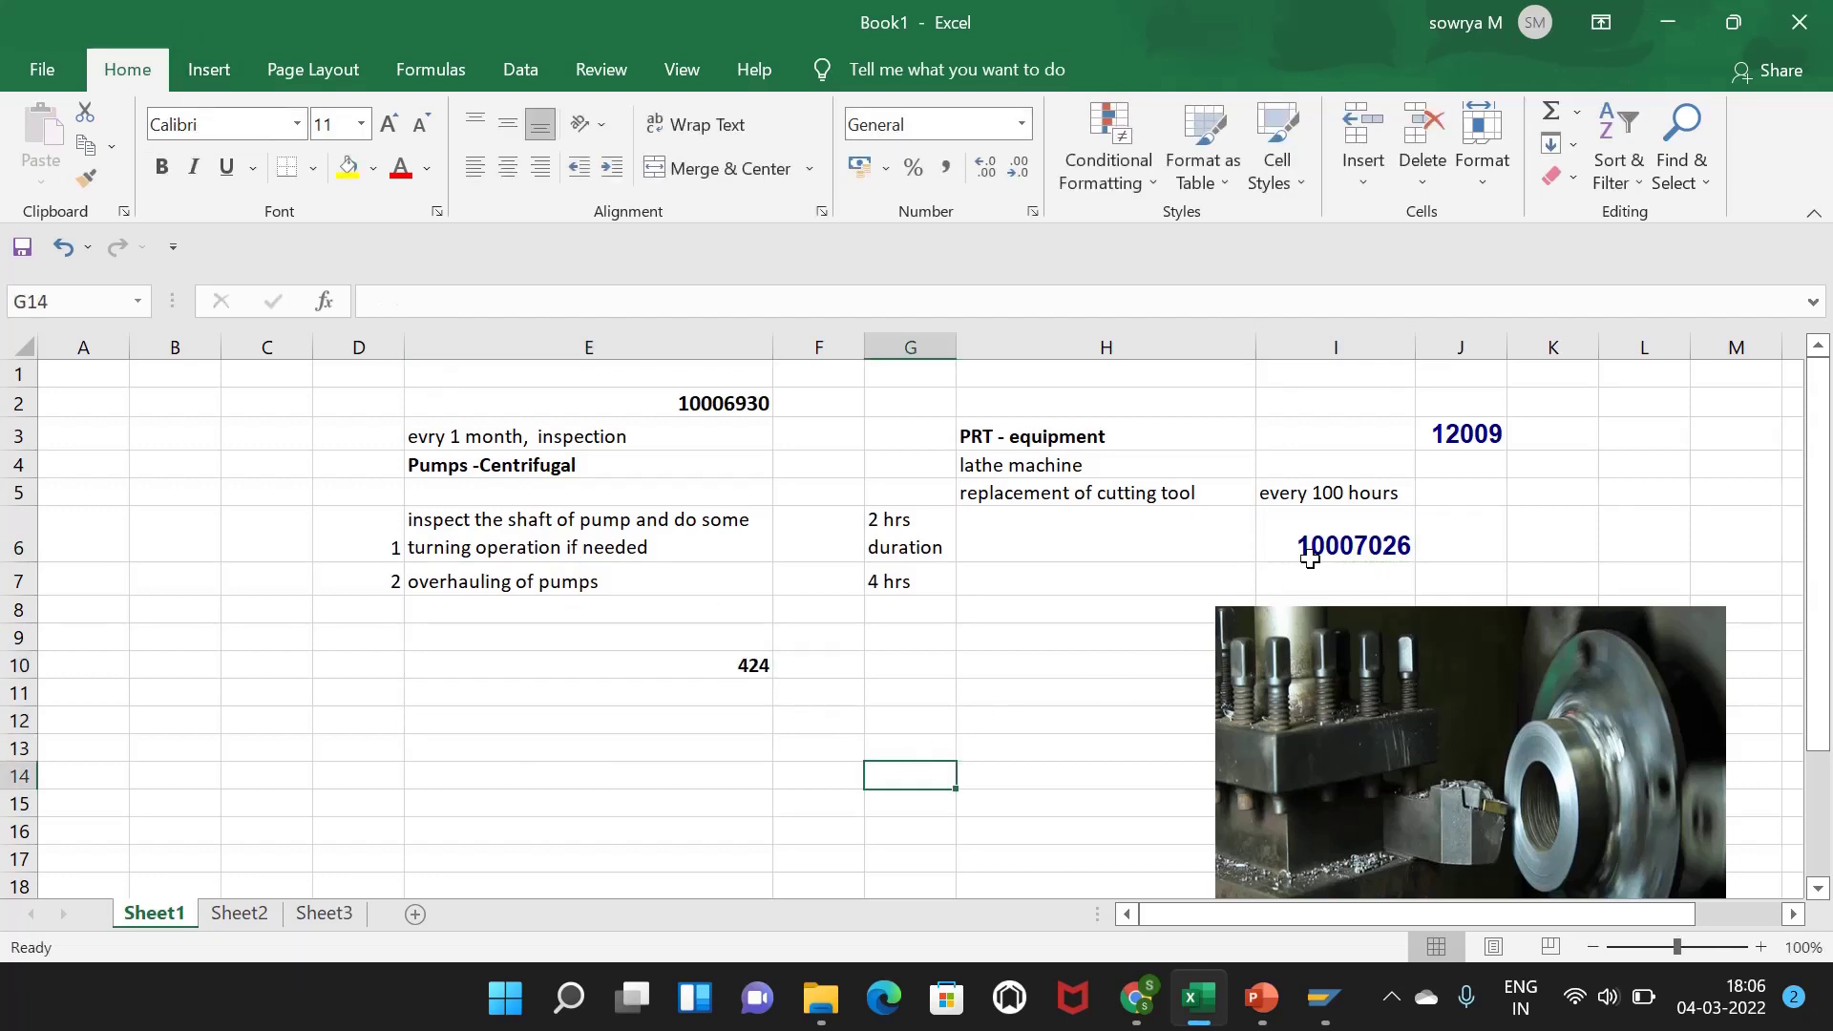
pyautogui.click(1271, 491)
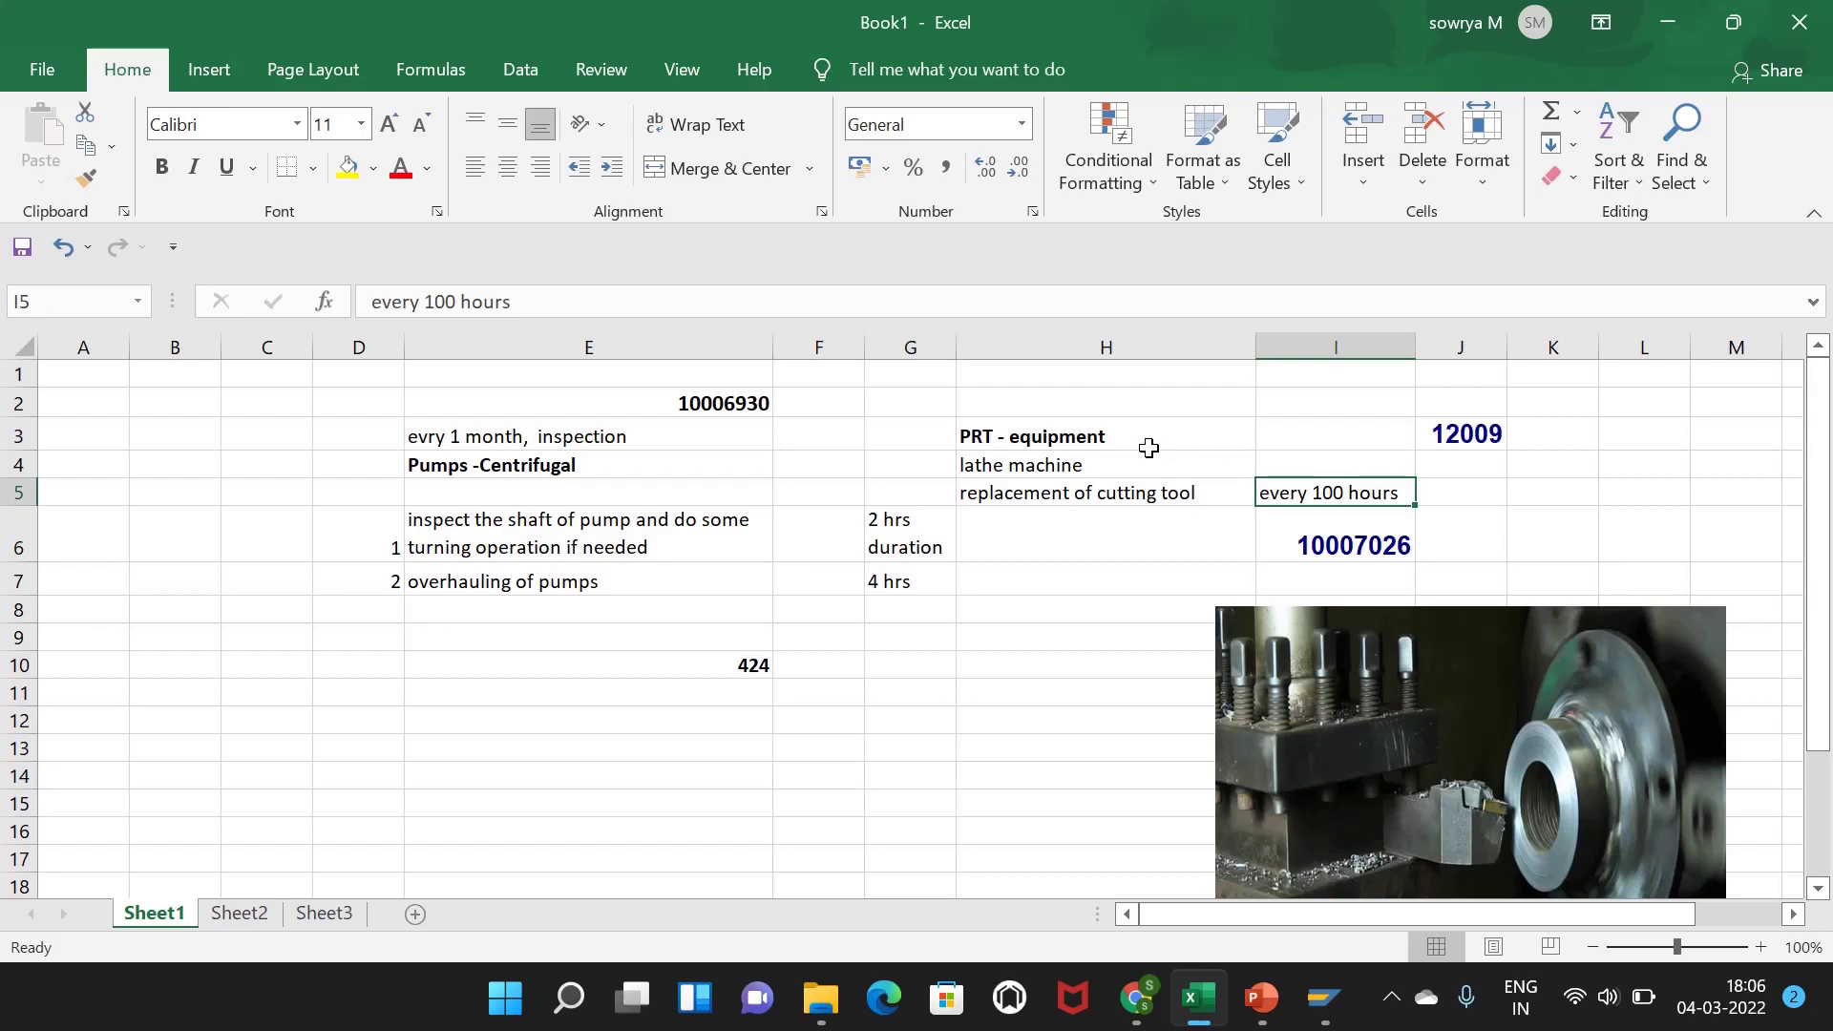
pyautogui.moveTo(1149, 447); pyautogui.dragTo(1291, 479)
pyautogui.click(1153, 531)
pyautogui.click(1276, 485)
# - Switch to SAP, start a new PM Maintenance Order plan with transaction /NIP41, and describe it as "replacement of cutting tool"
pyautogui.moveTo(1325, 998)
pyautogui.click(1399, 840)
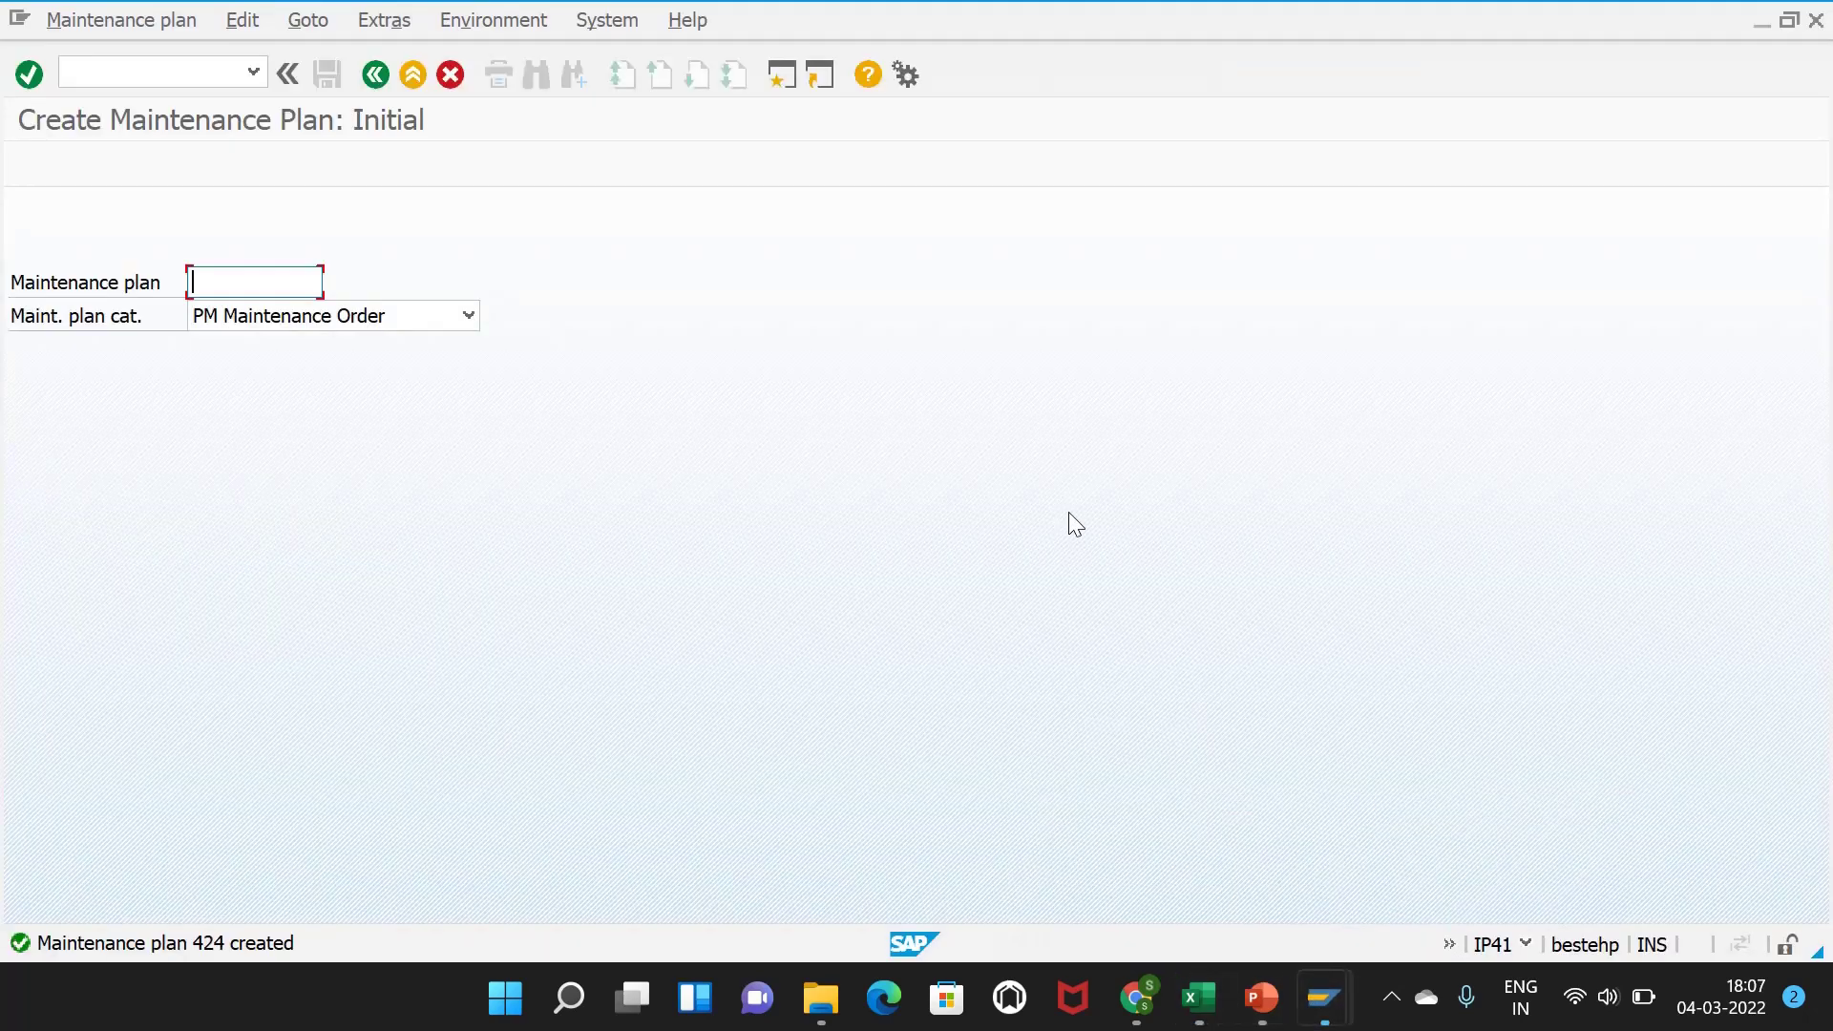
pyautogui.click(215, 73)
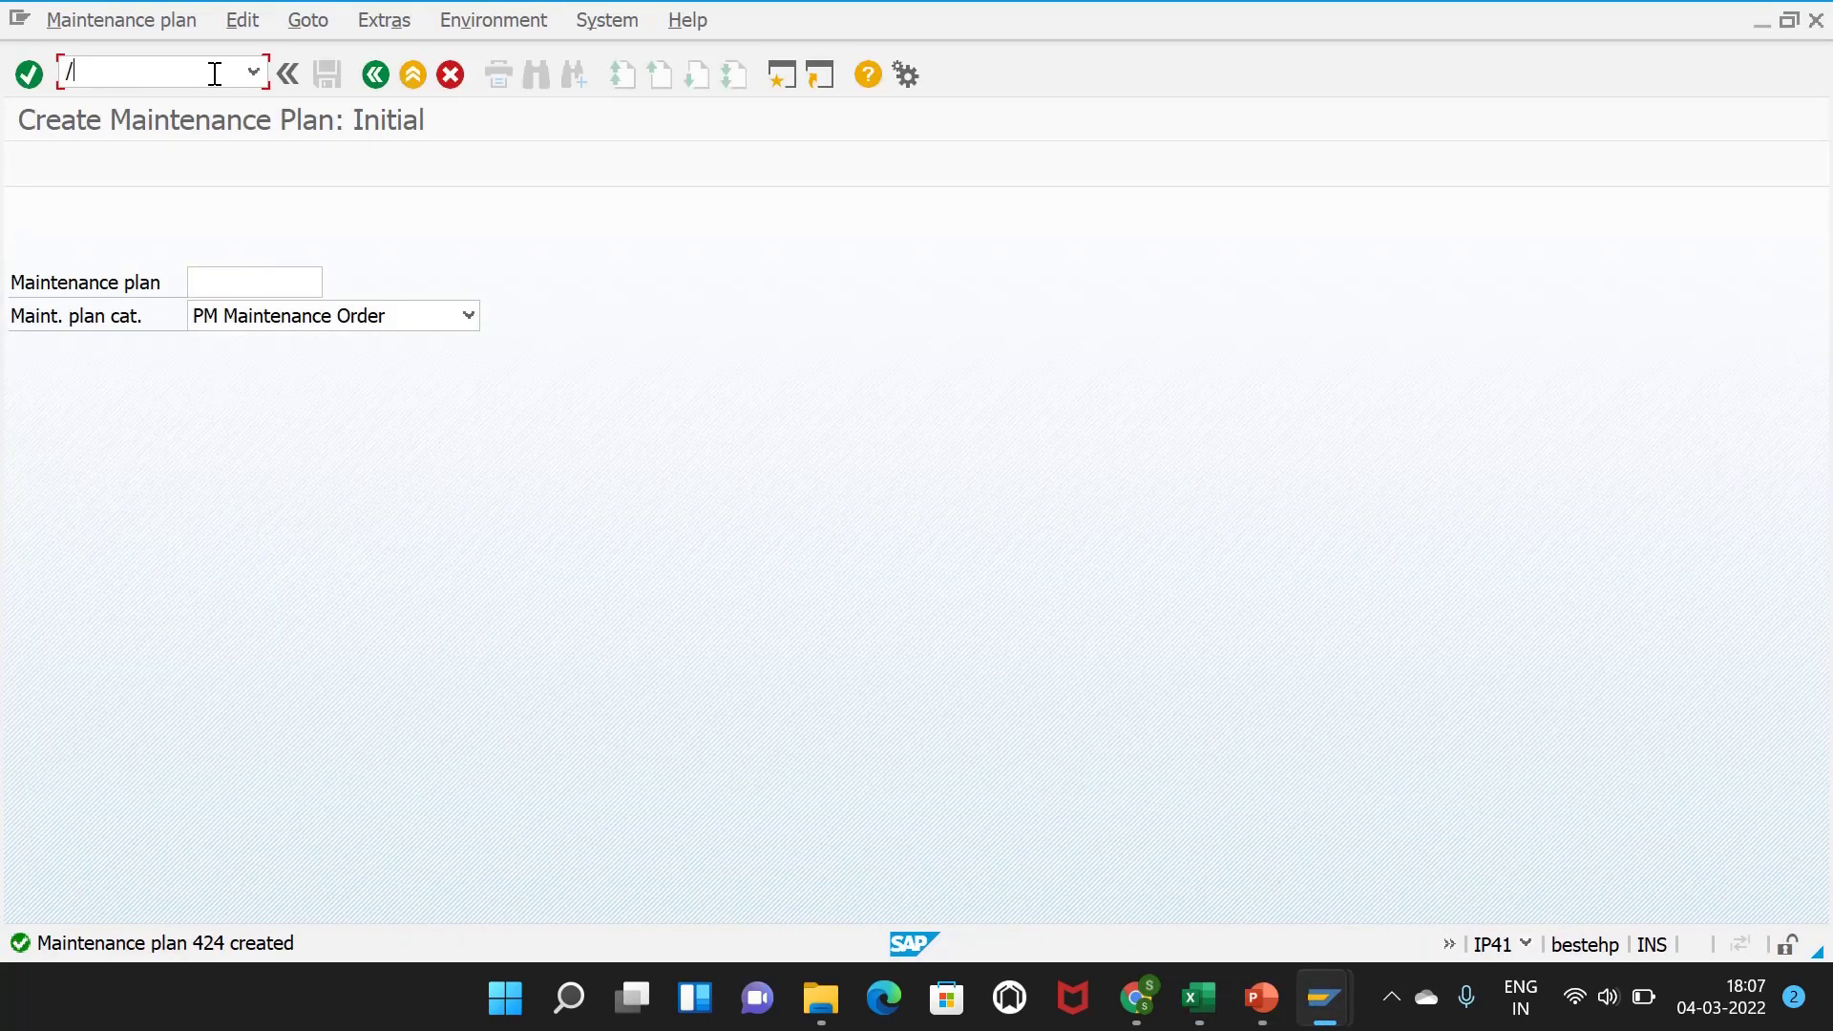
pyautogui.write('/NIP41')
pyautogui.press('Return')
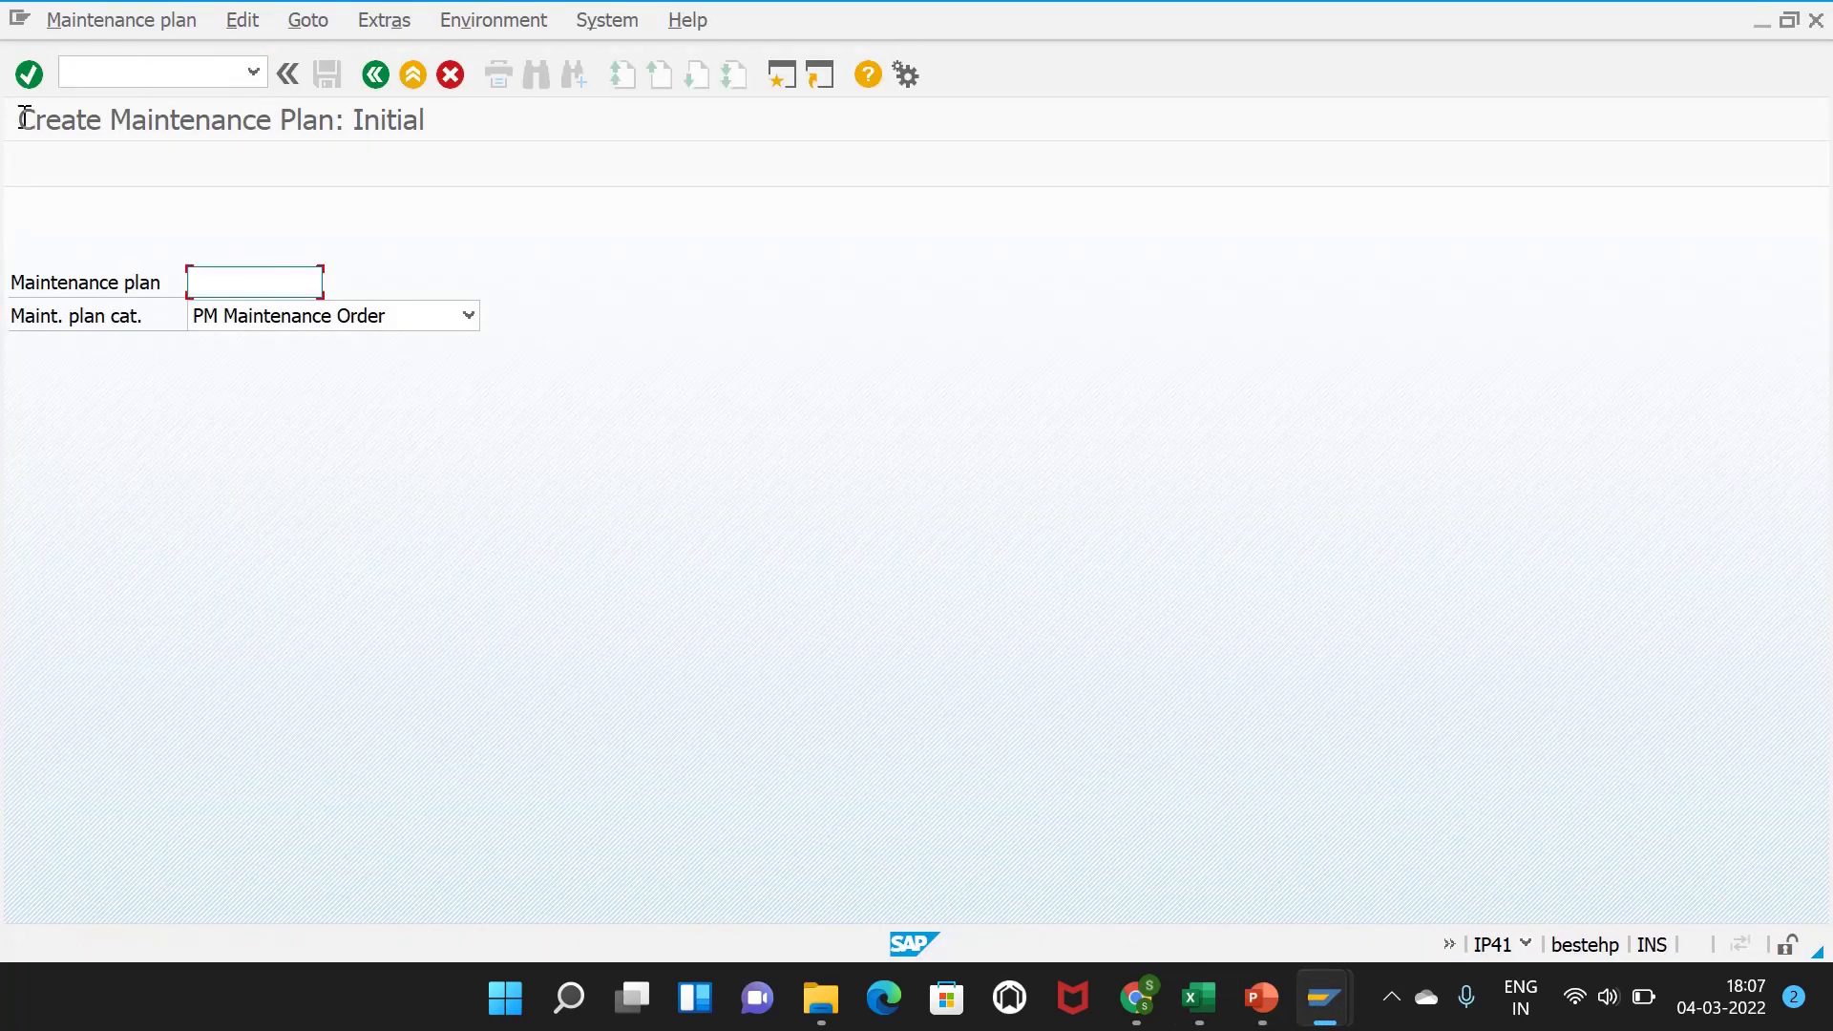
pyautogui.press('Return')
pyautogui.click(358, 212)
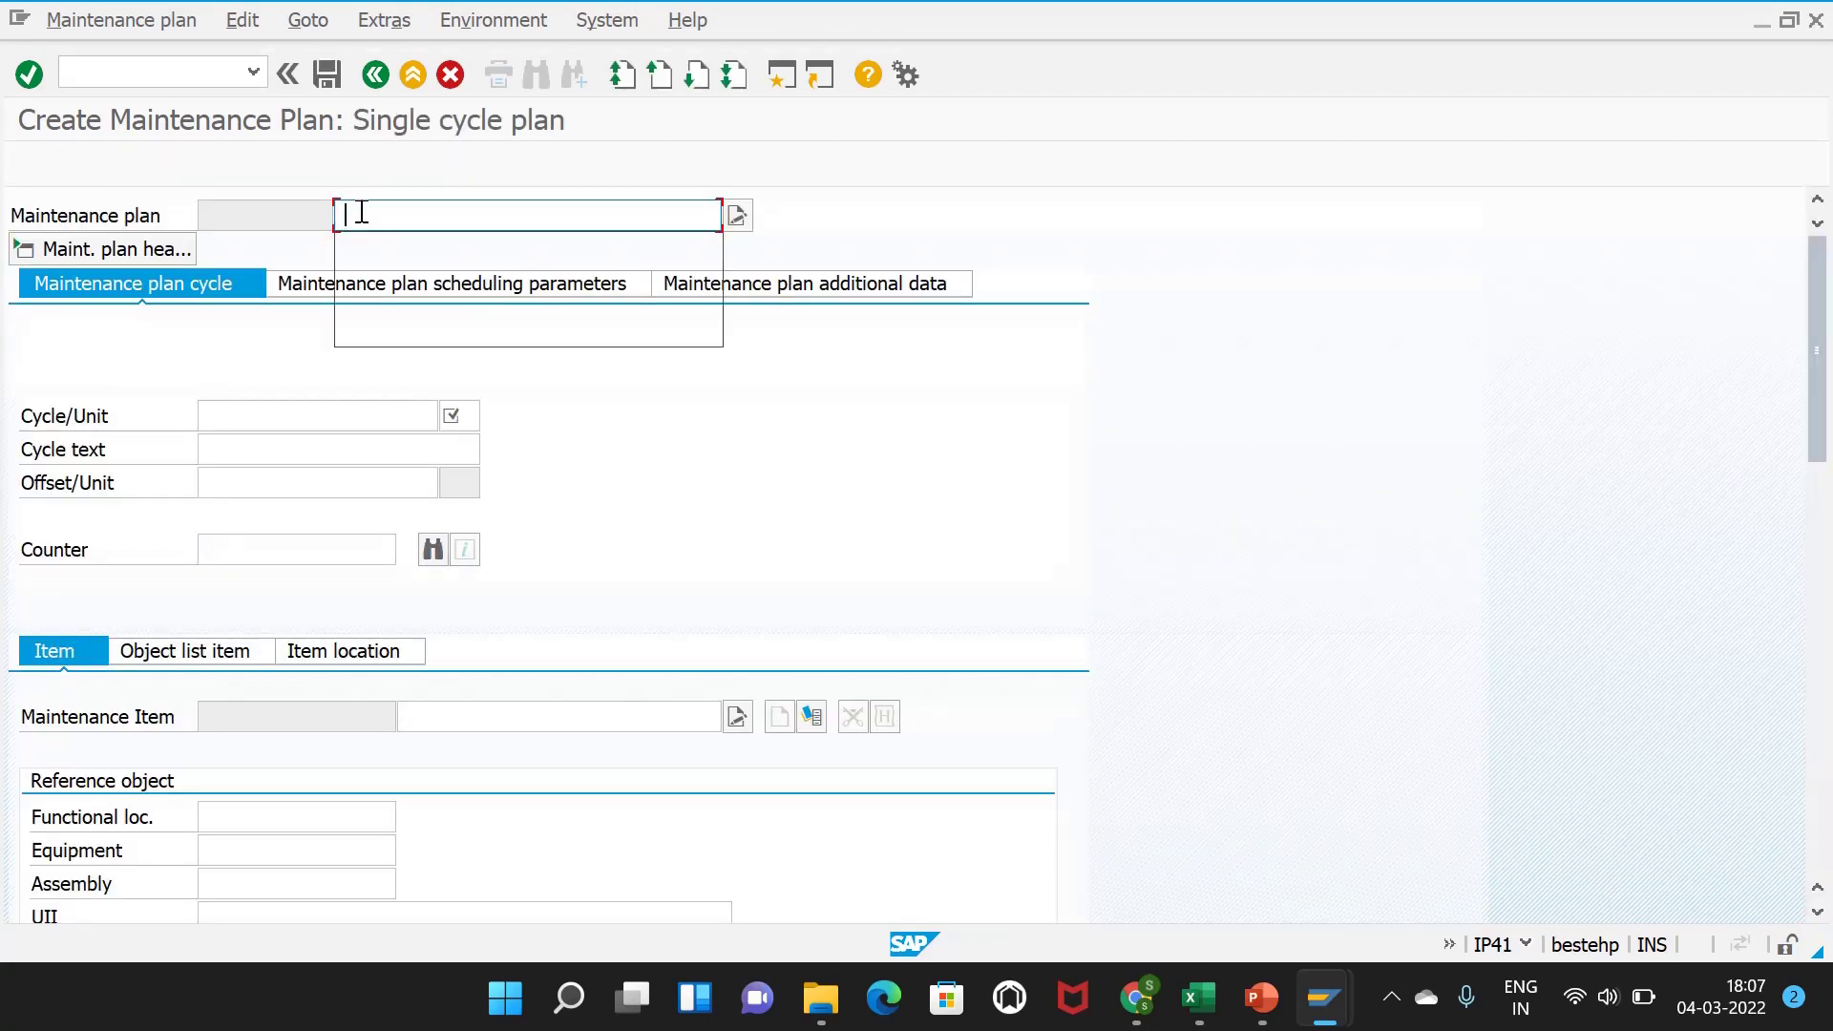
pyautogui.click(384, 273)
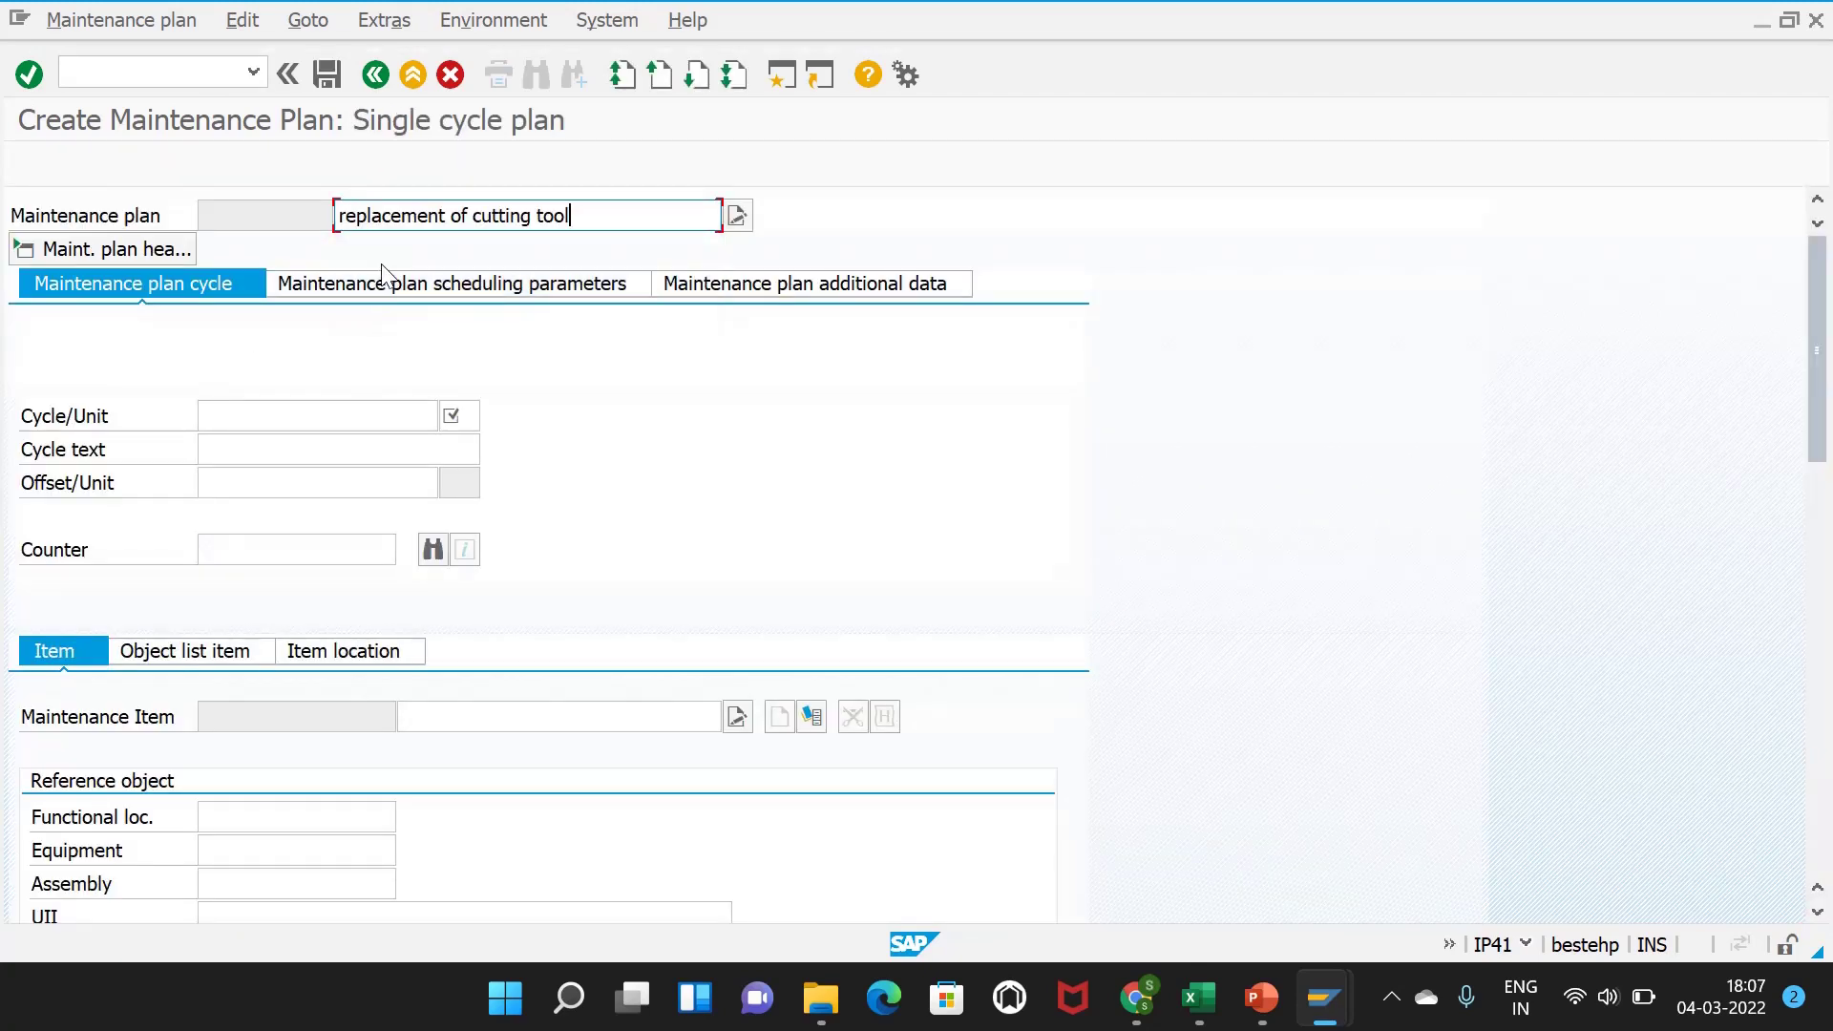
# - Set the maintenance plan's cycle to 100 HR and its counter to 12009
pyautogui.click(370, 432)
pyautogui.click(413, 474)
pyautogui.click(457, 428)
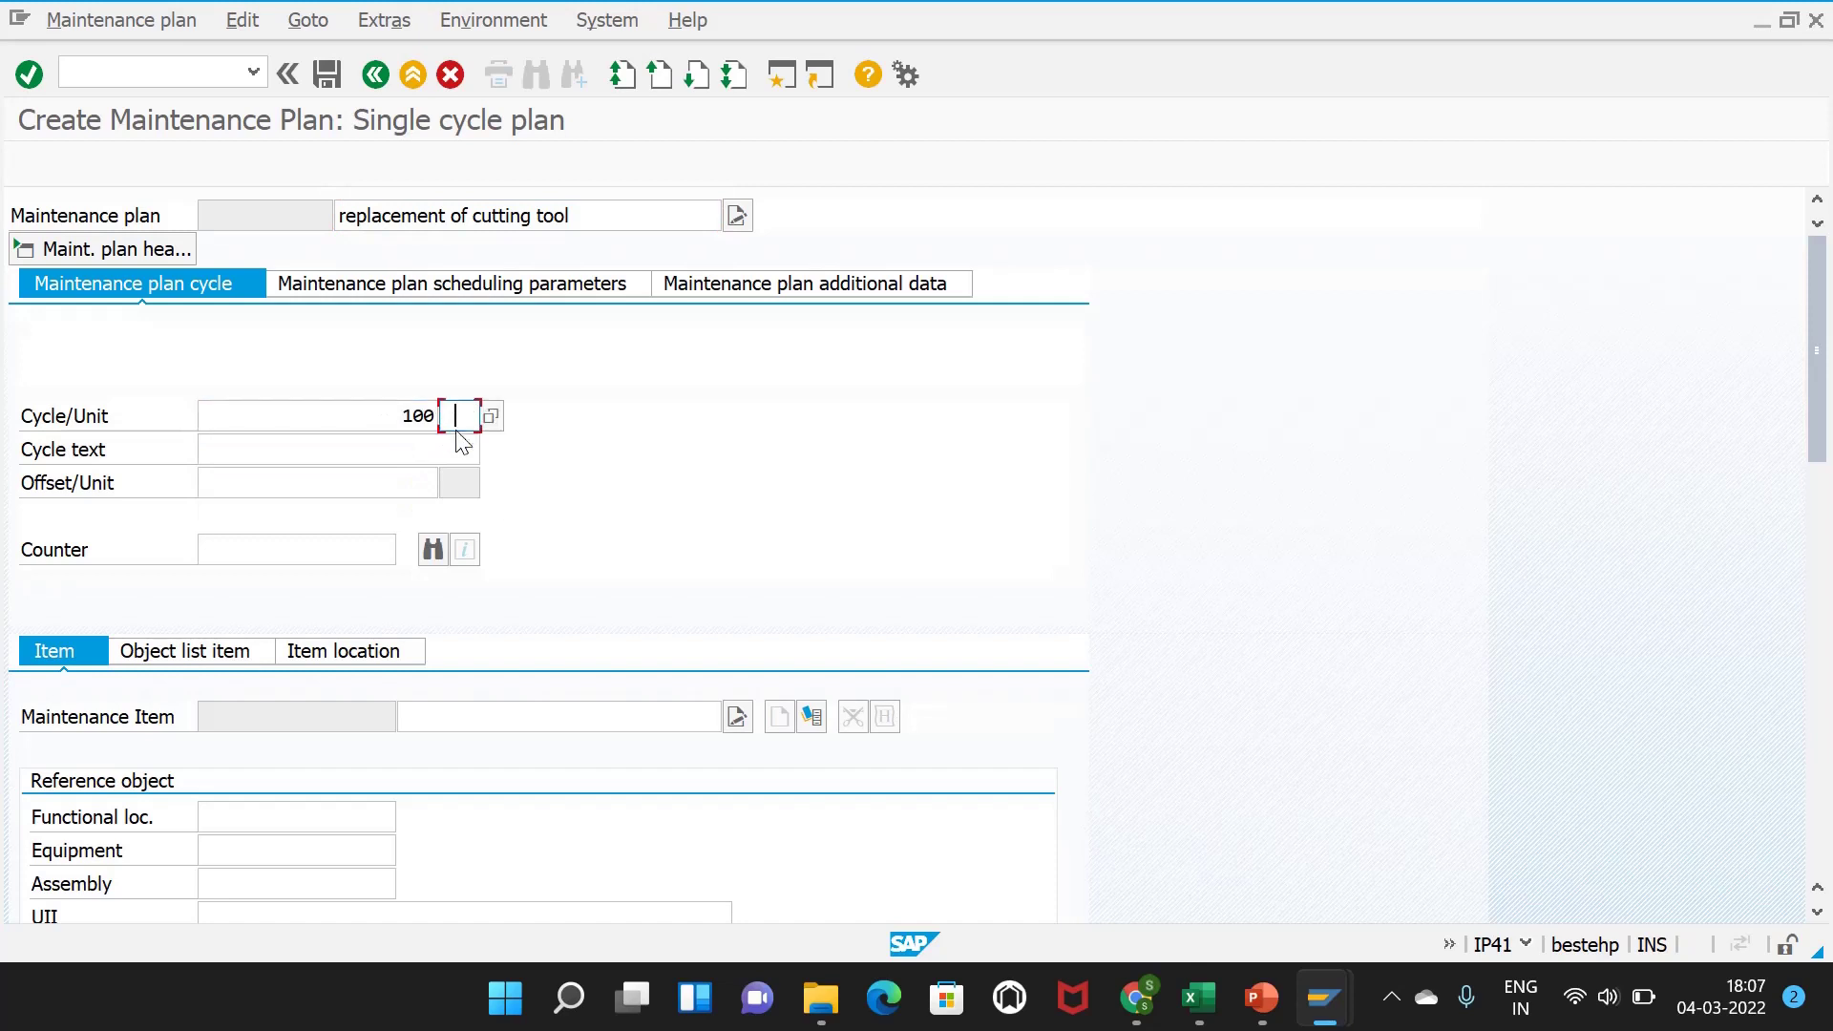
pyautogui.click(460, 471)
pyautogui.click(378, 544)
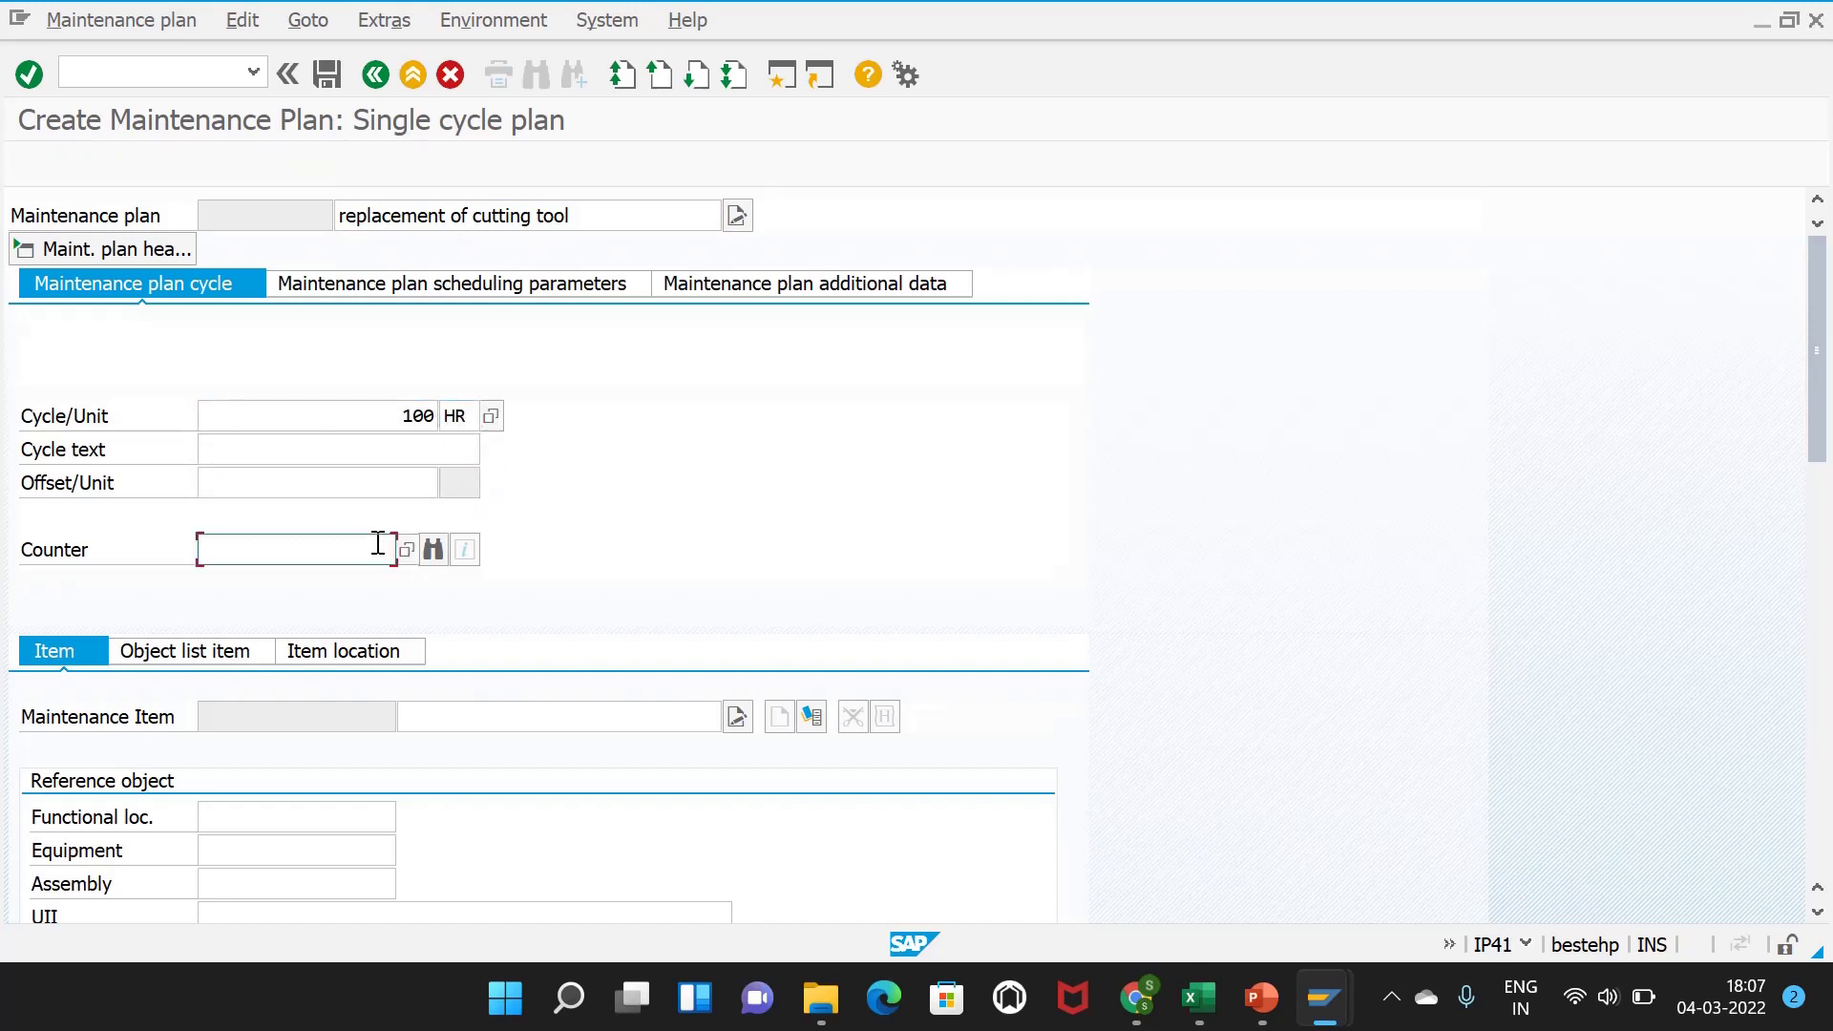
pyautogui.click(346, 564)
pyautogui.write('9')
# - Copy the plan description "replacement of cutting tool" into the maintenance item's description
pyautogui.moveTo(611, 218); pyautogui.dragTo(335, 258)
pyautogui.hotkey('ctrl', 'c')
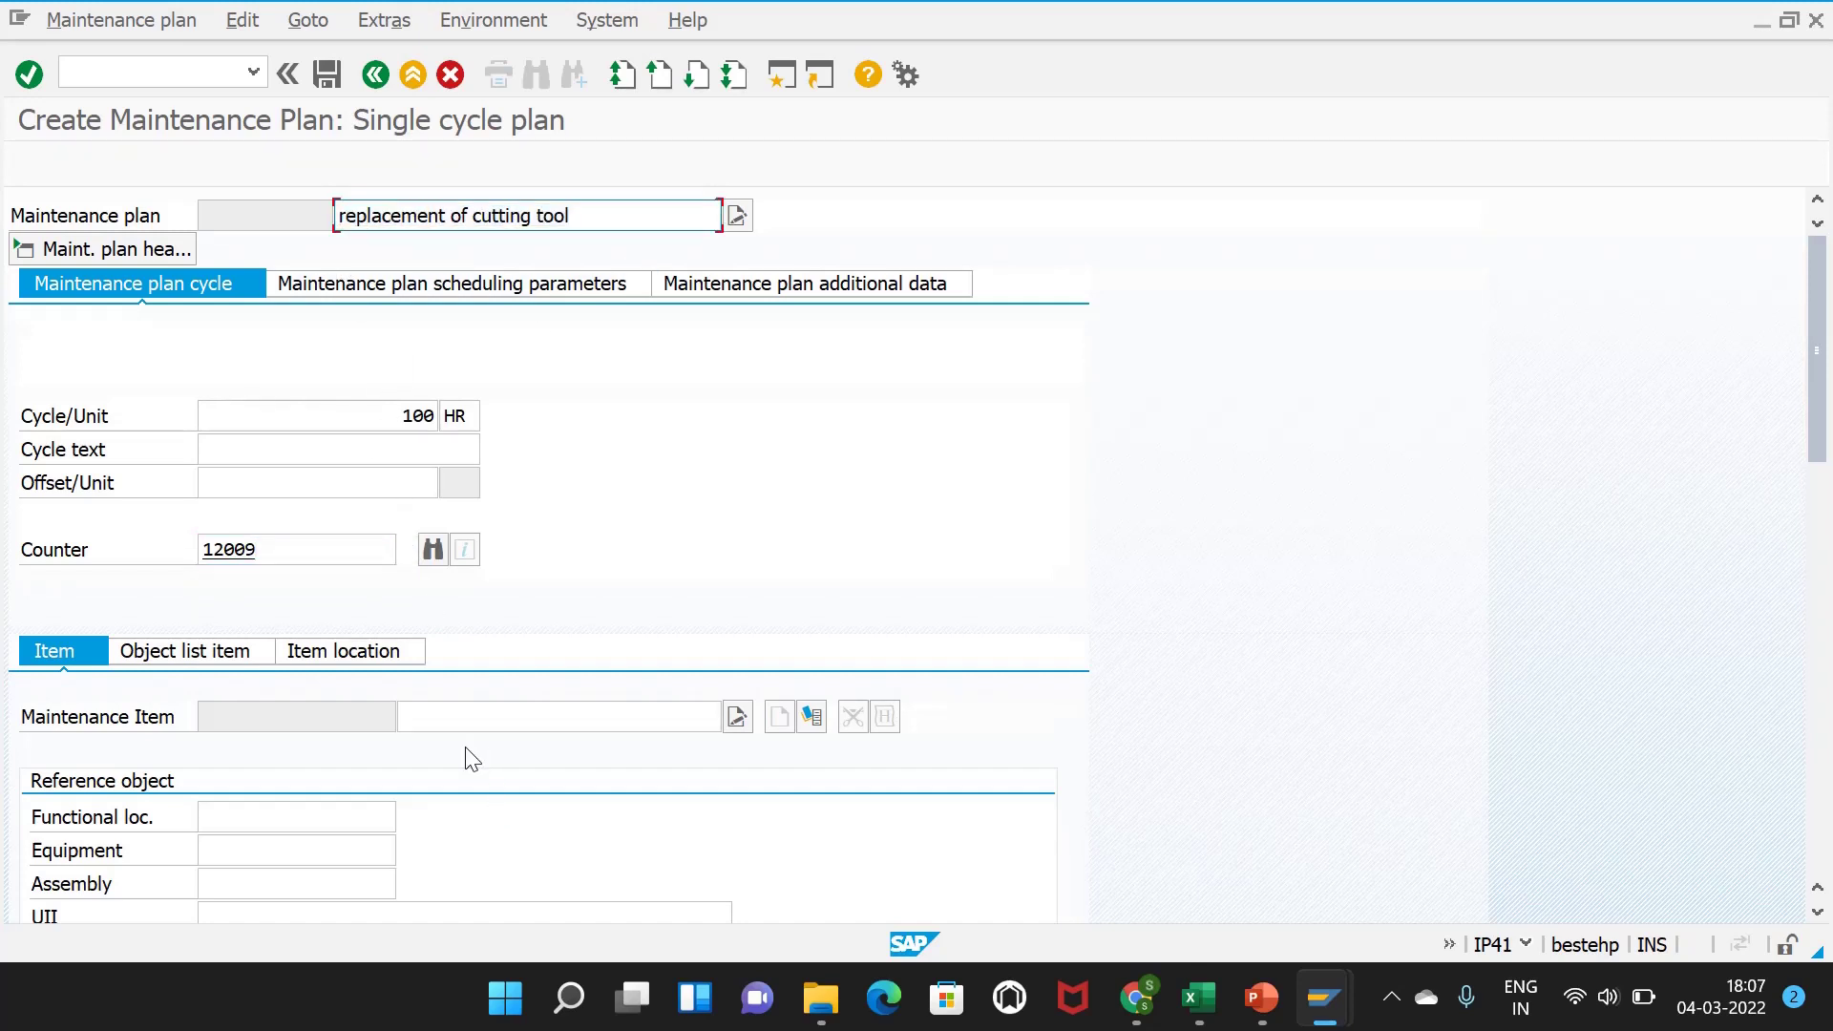
pyautogui.click(437, 716)
pyautogui.hotkey('ctrl', 'v')
pyautogui.press('Return')
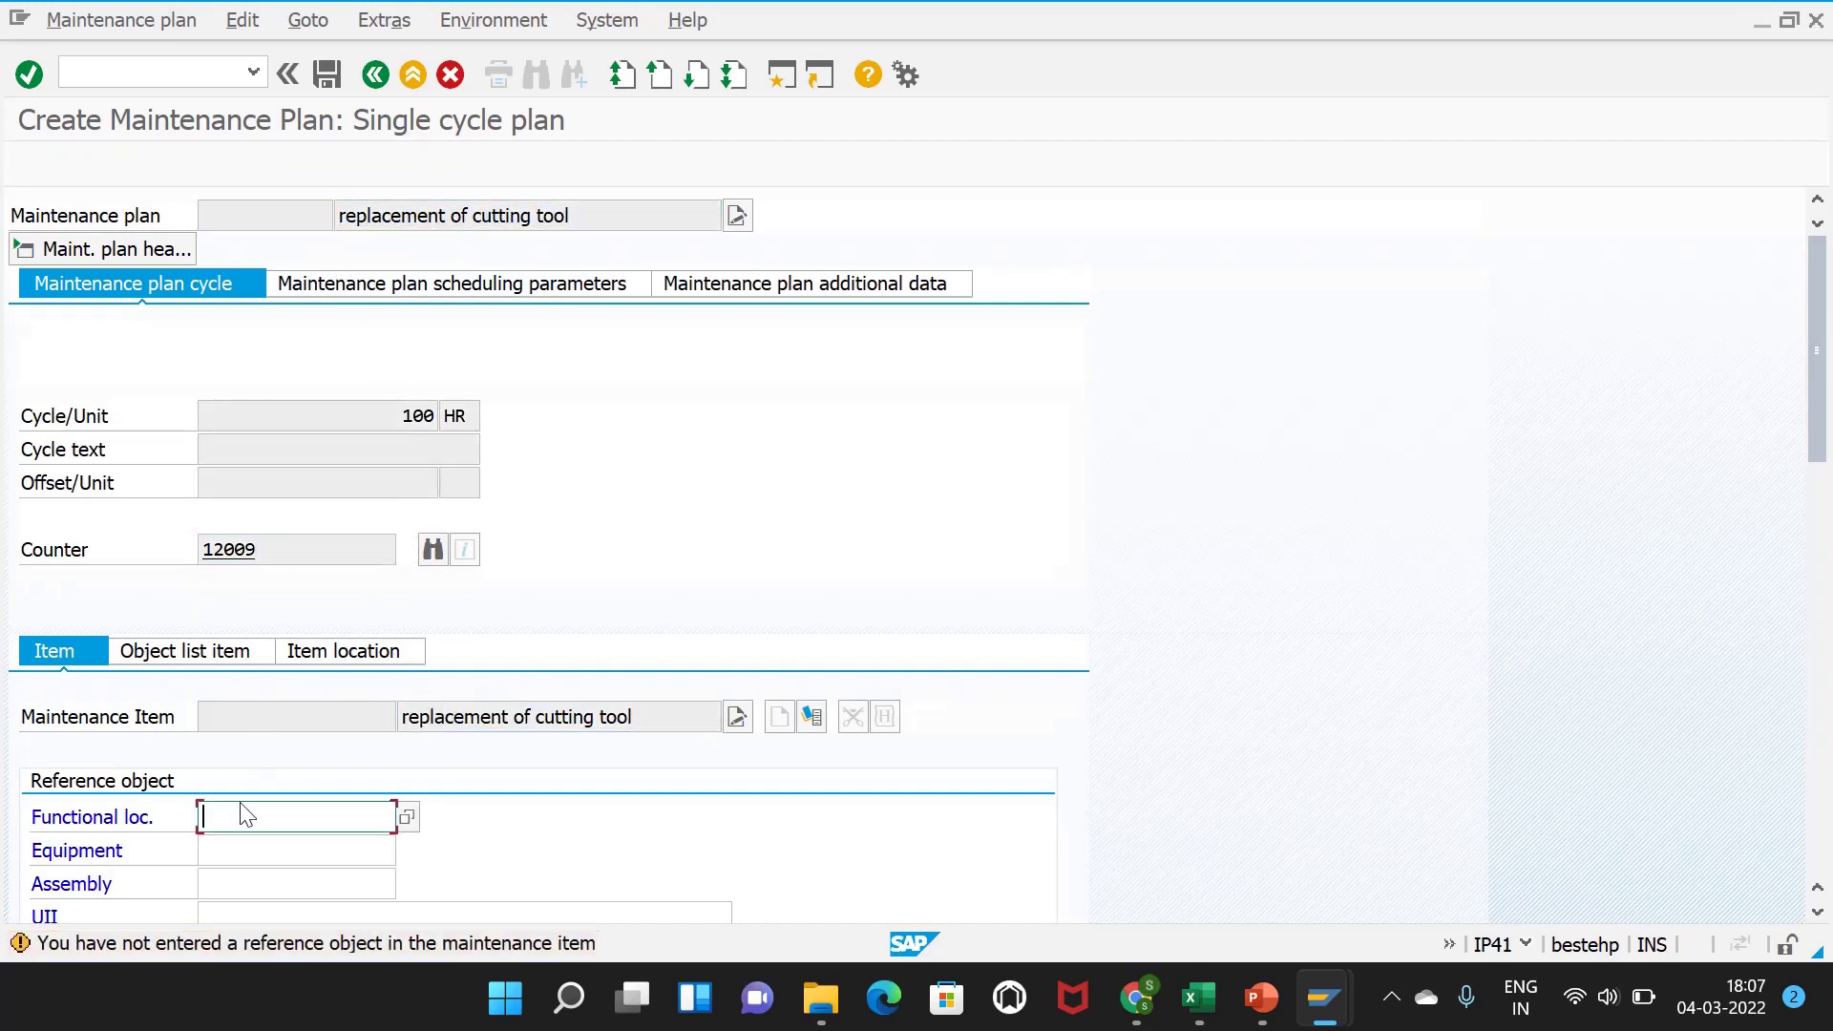
# - Copy lathe equipment number 10007026 from the Excel notes and enter it as the maintenance item's reference equipment
pyautogui.click(229, 846)
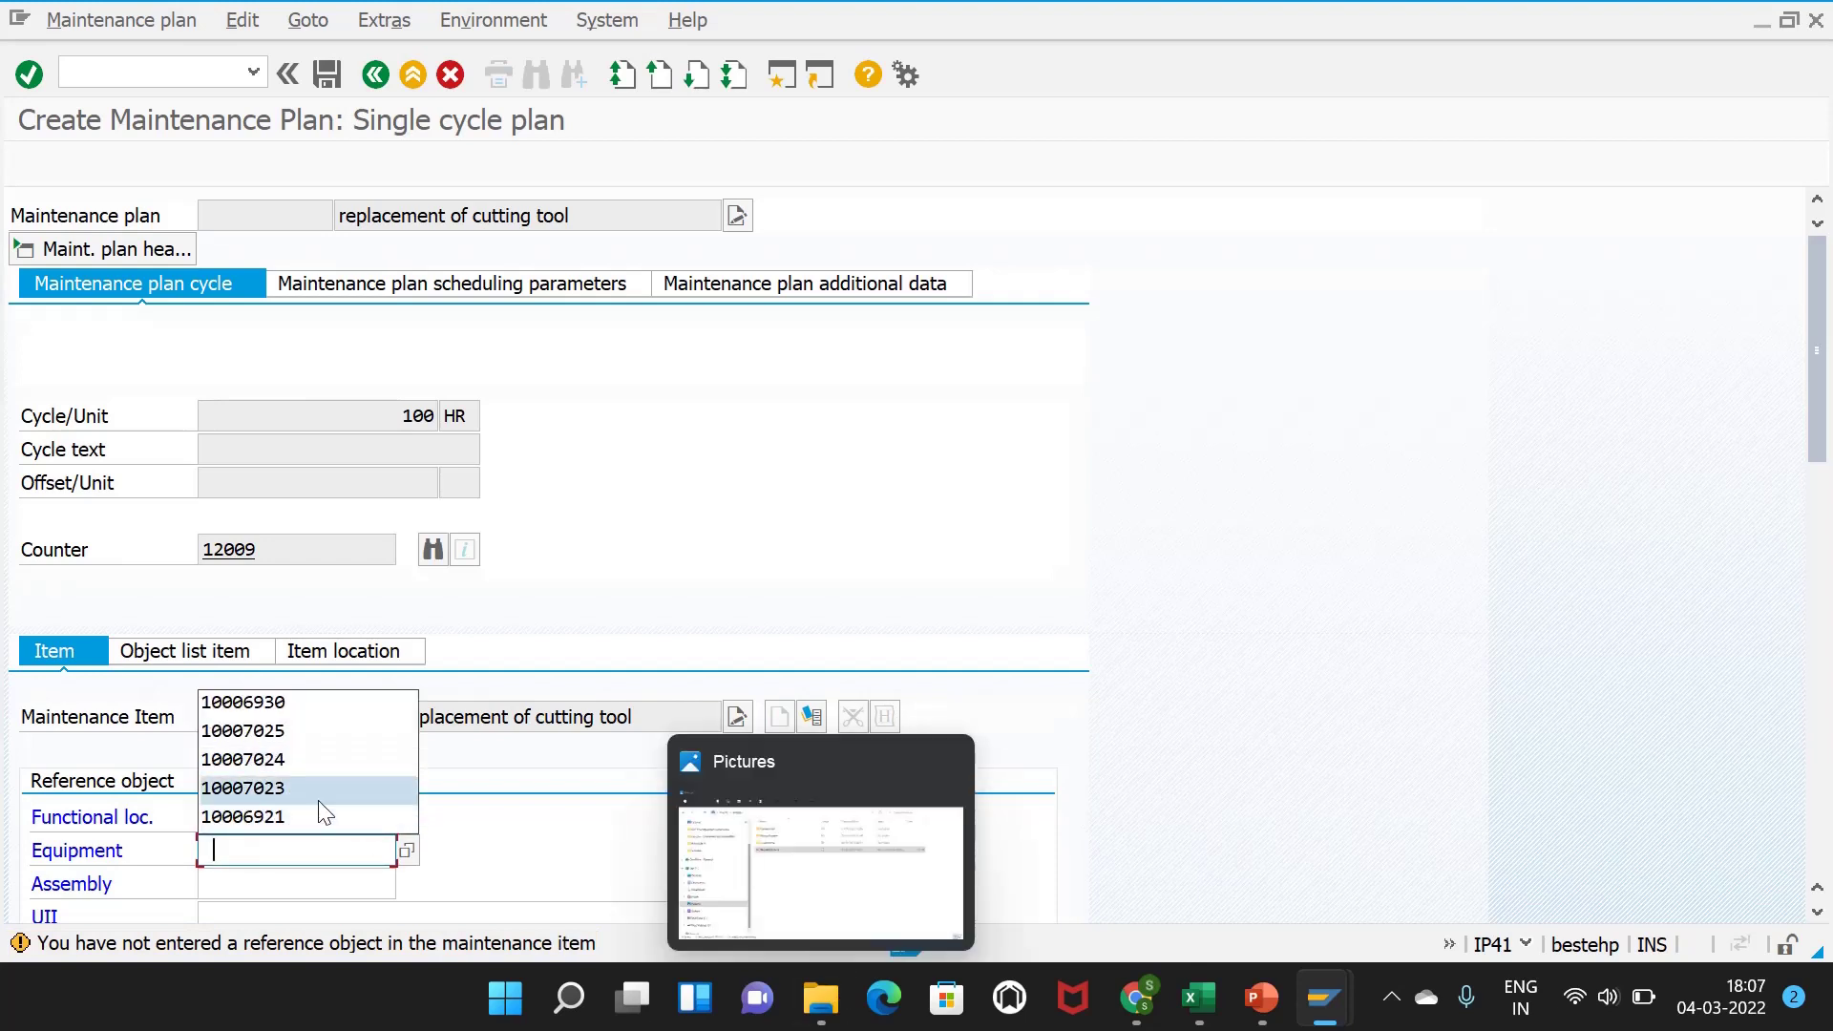
pyautogui.click(1189, 1002)
pyautogui.click(1332, 559)
pyautogui.hotkey('ctrl', 'c')
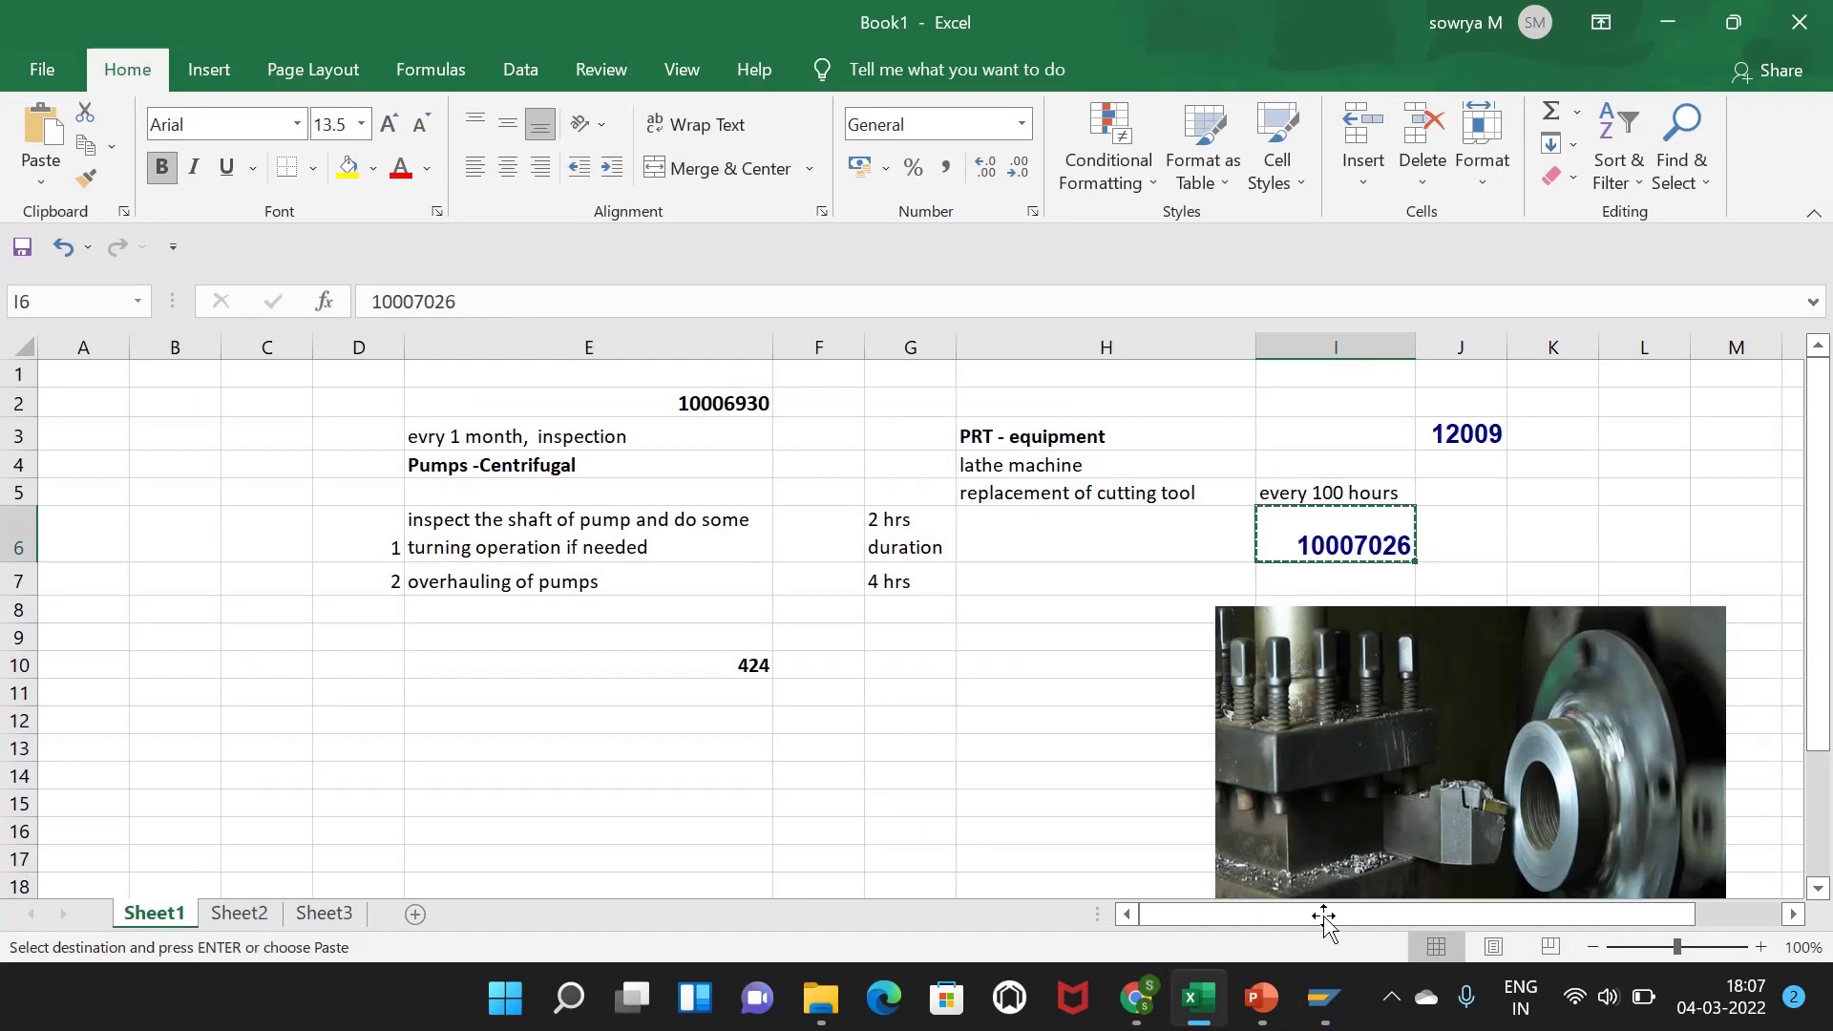
pyautogui.moveTo(1324, 998)
pyautogui.click(1363, 877)
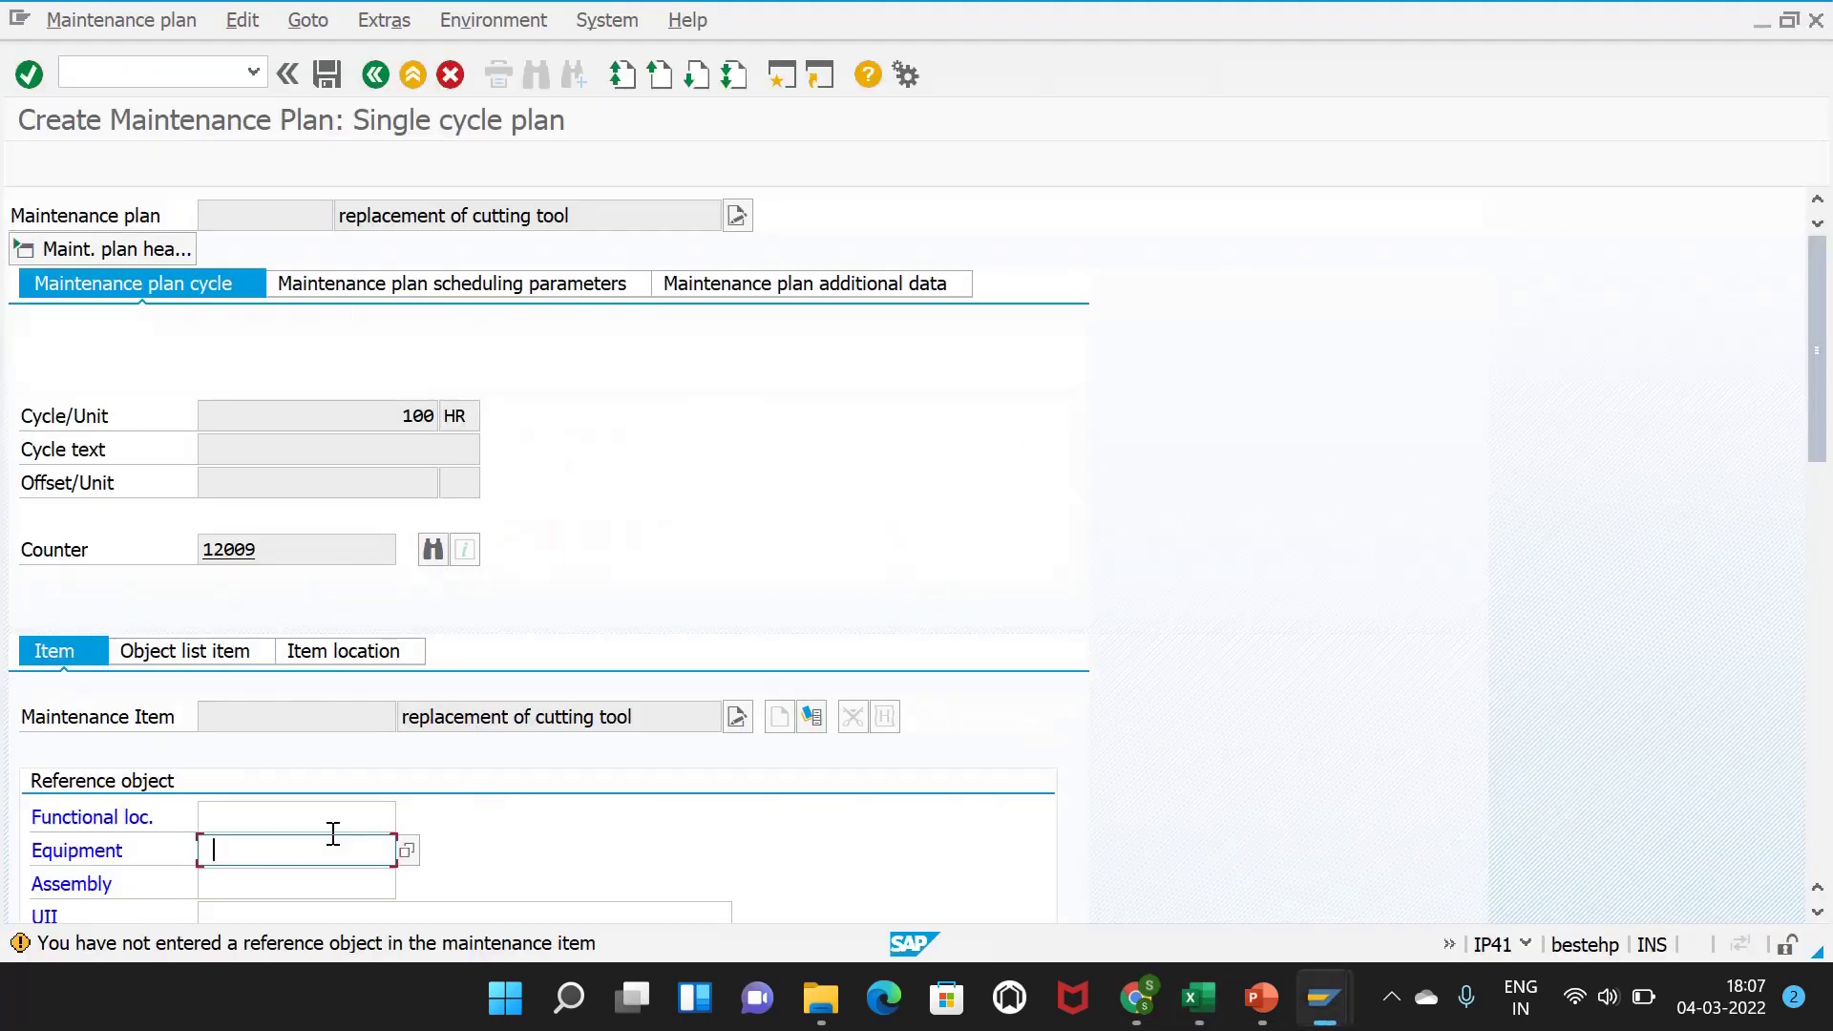
pyautogui.hotkey('ctrl', 'v')
pyautogui.press('Return')
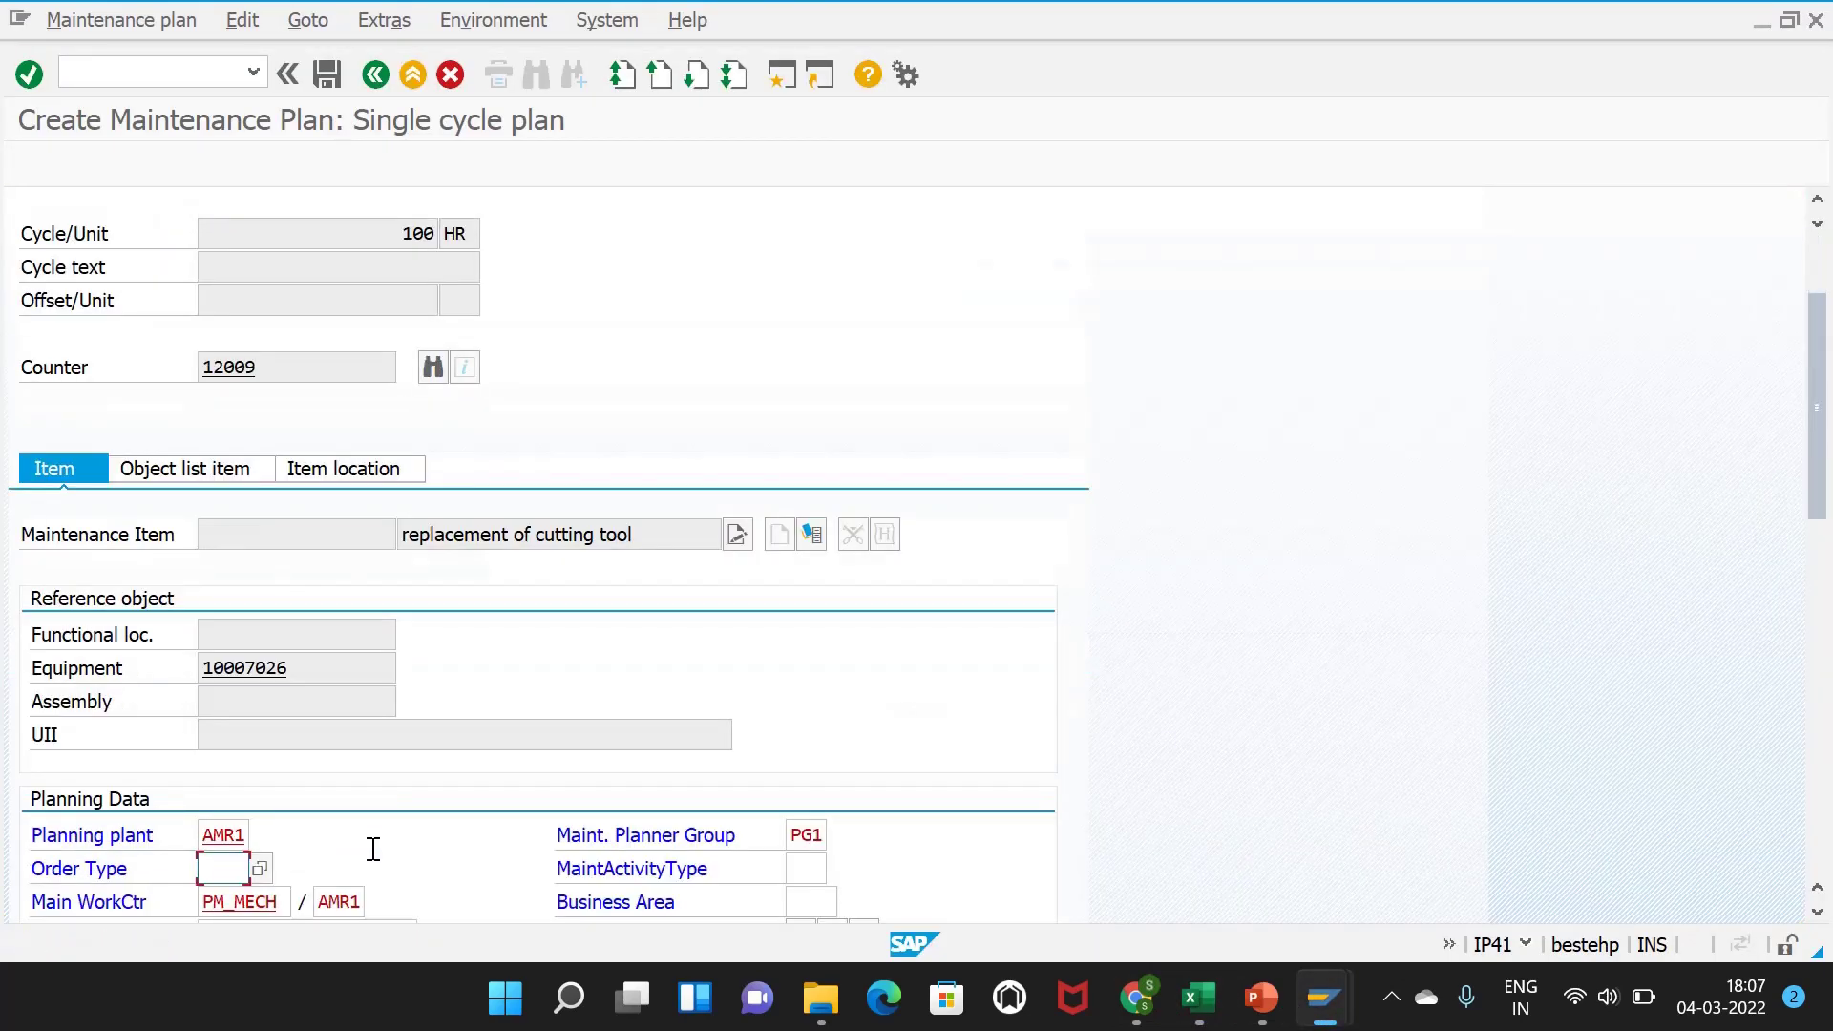
# - Set the item's order type to PM03 in the planning data and enable Do Not Rel.Immediately
pyautogui.click(210, 862)
pyautogui.click(243, 903)
pyautogui.scroll(-2, 602, 565)
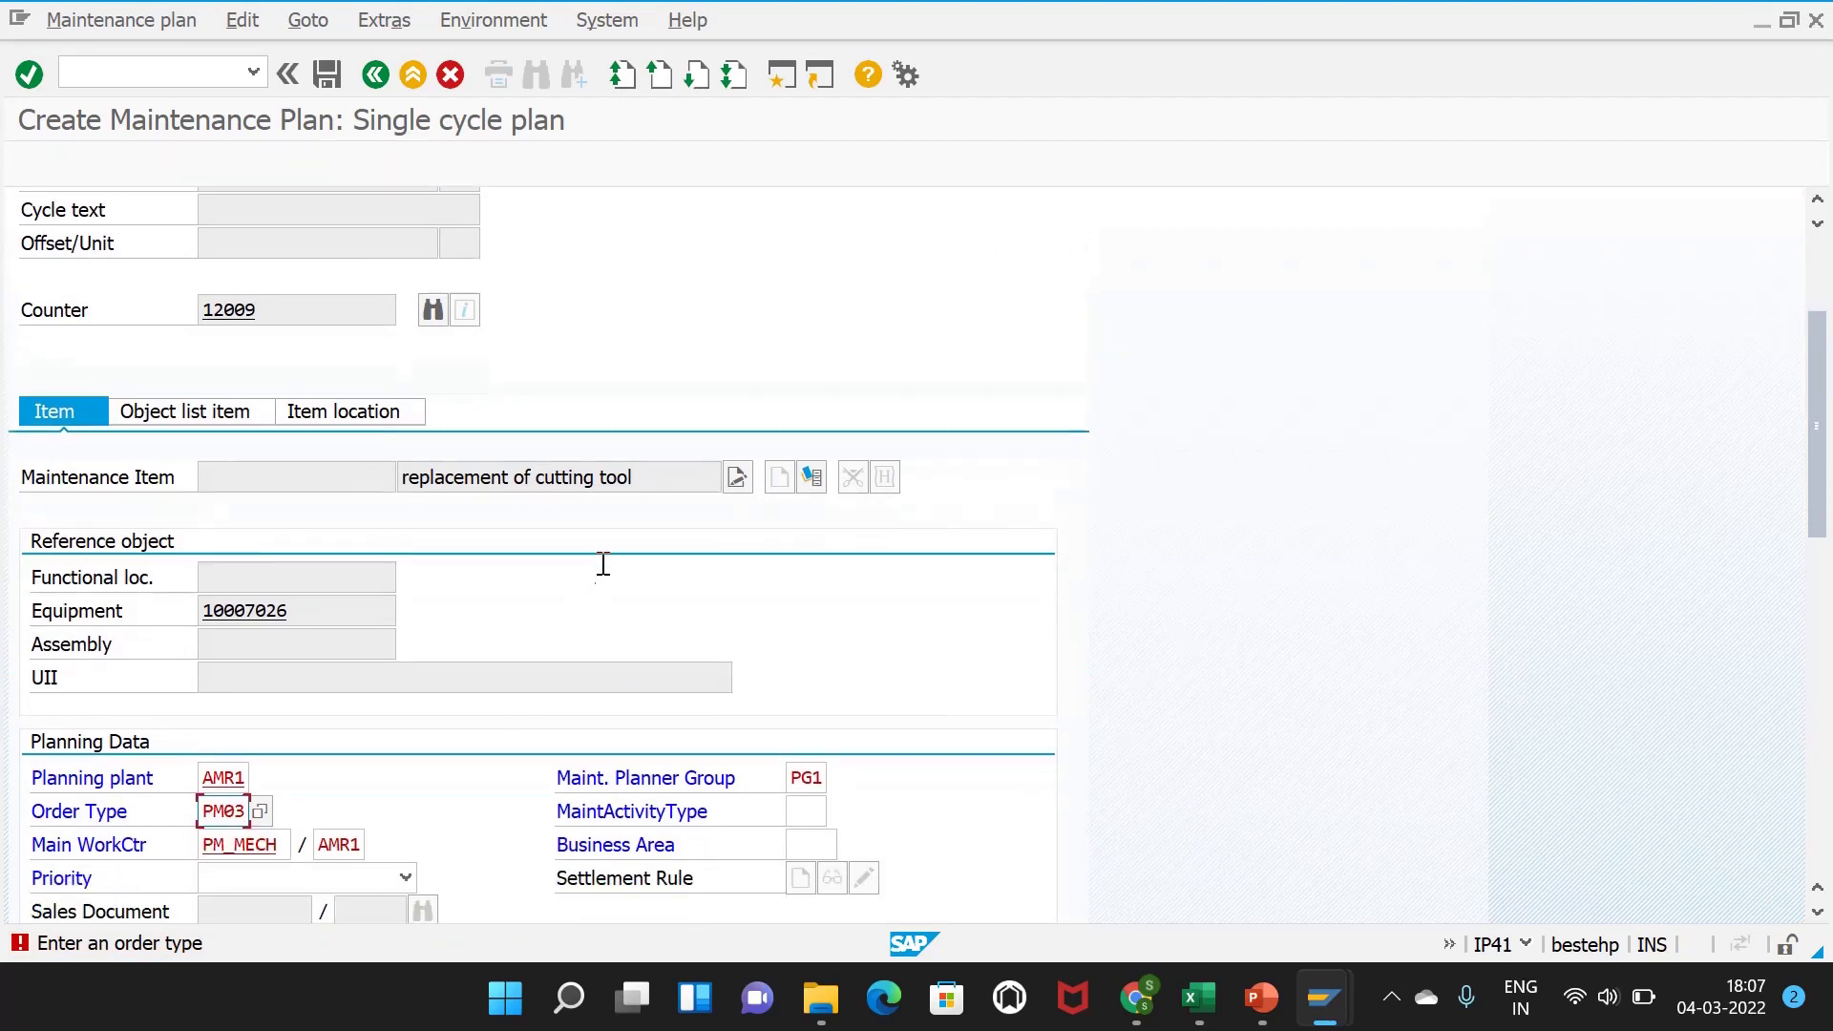
pyautogui.scroll(-1, 536, 549)
pyautogui.press('Return')
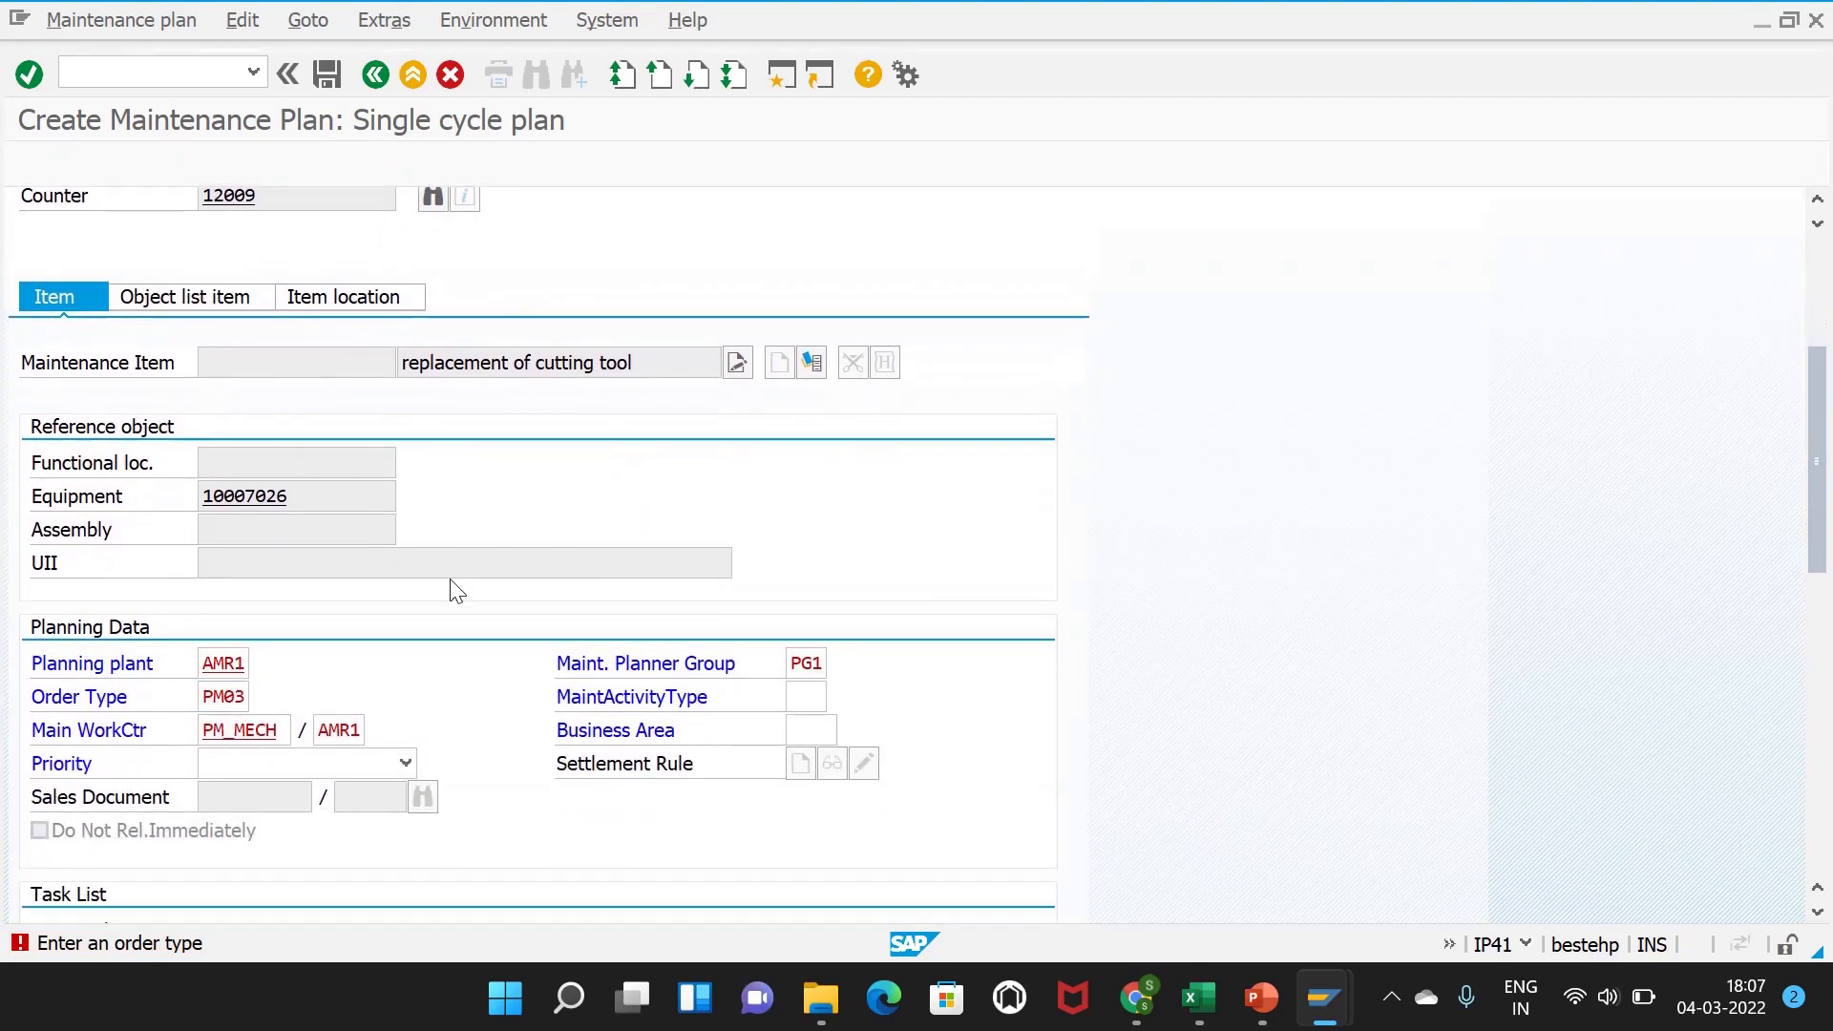
pyautogui.click(693, 852)
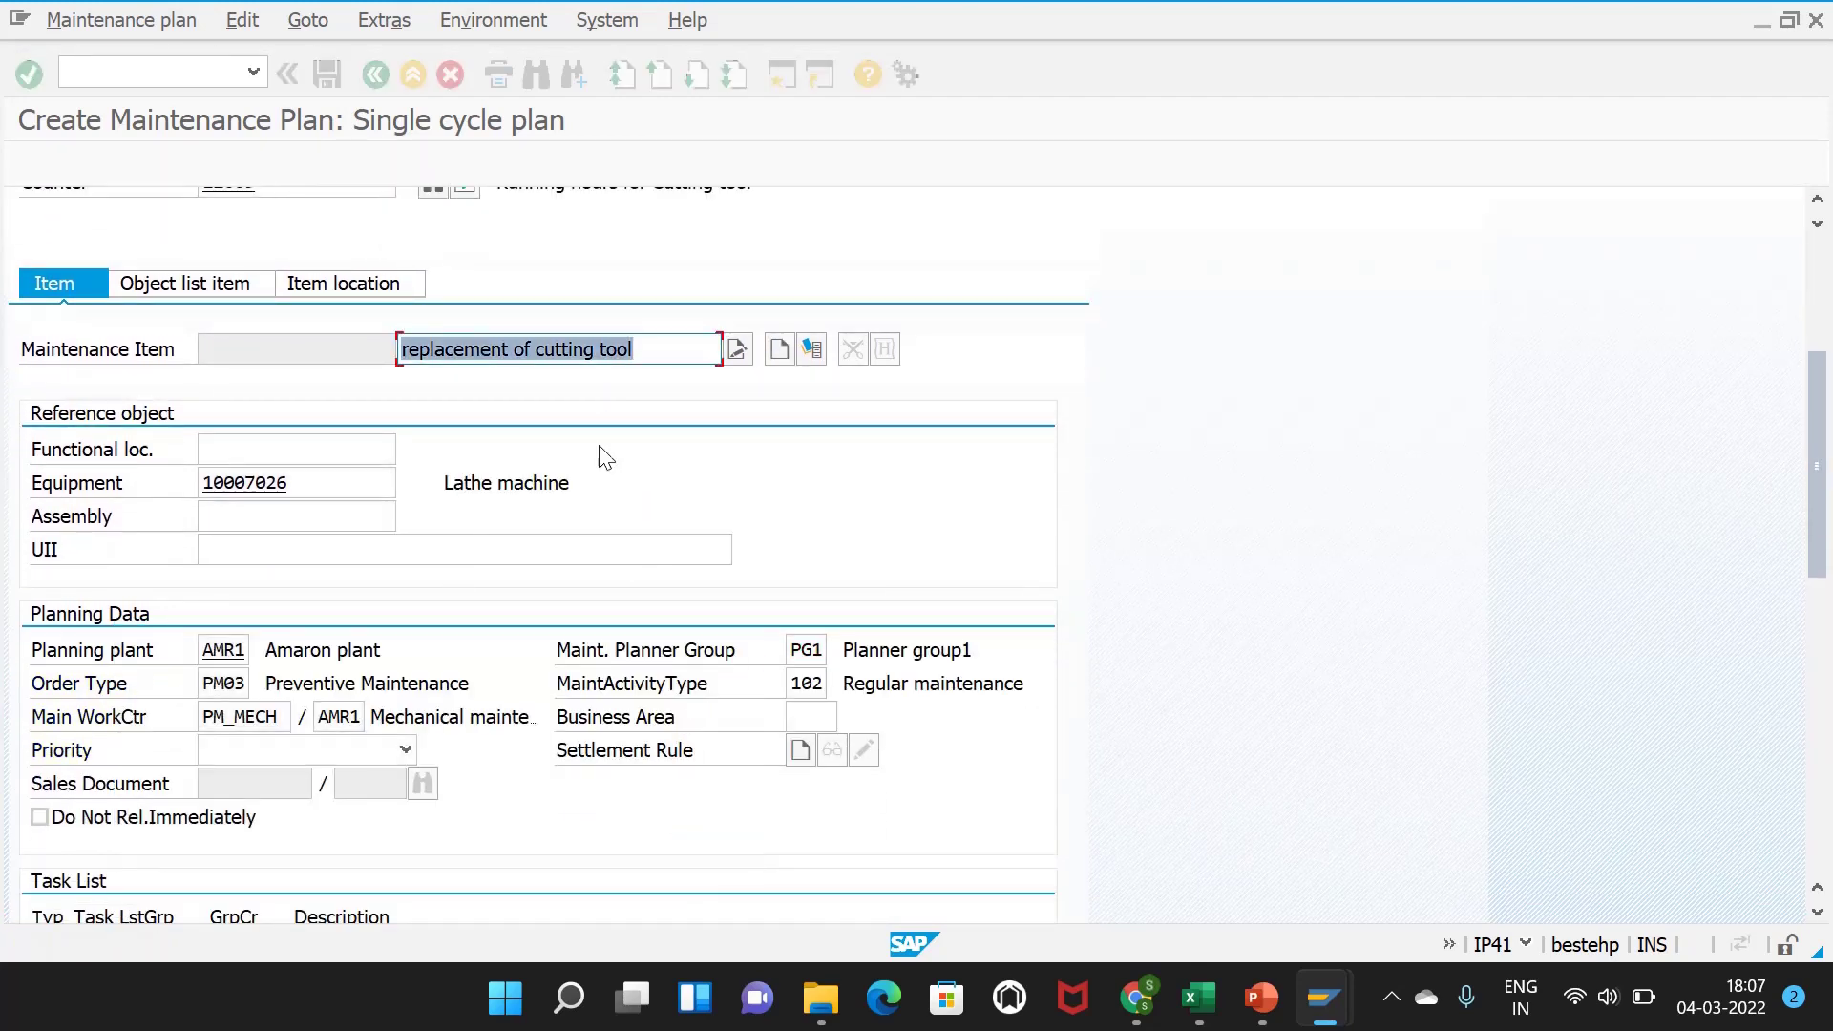
pyautogui.scroll(-4, 601, 449)
pyautogui.scroll(-2, 440, 338)
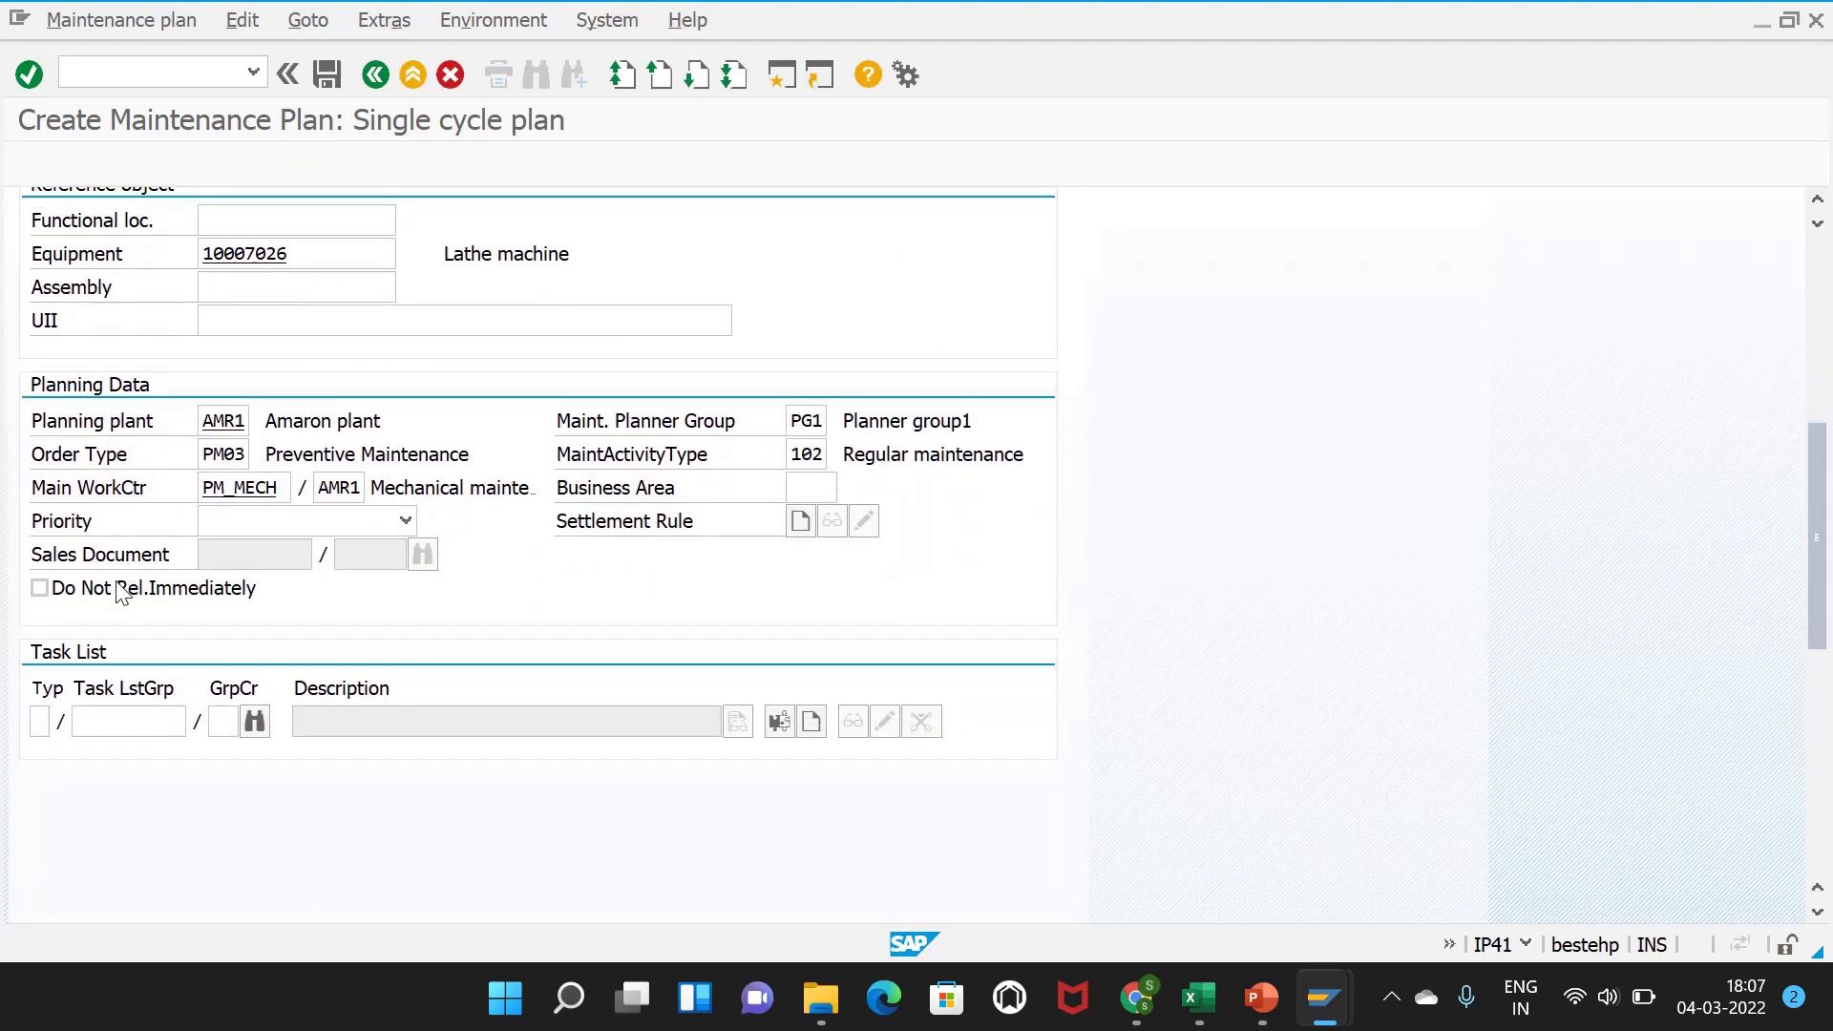
pyautogui.click(40, 588)
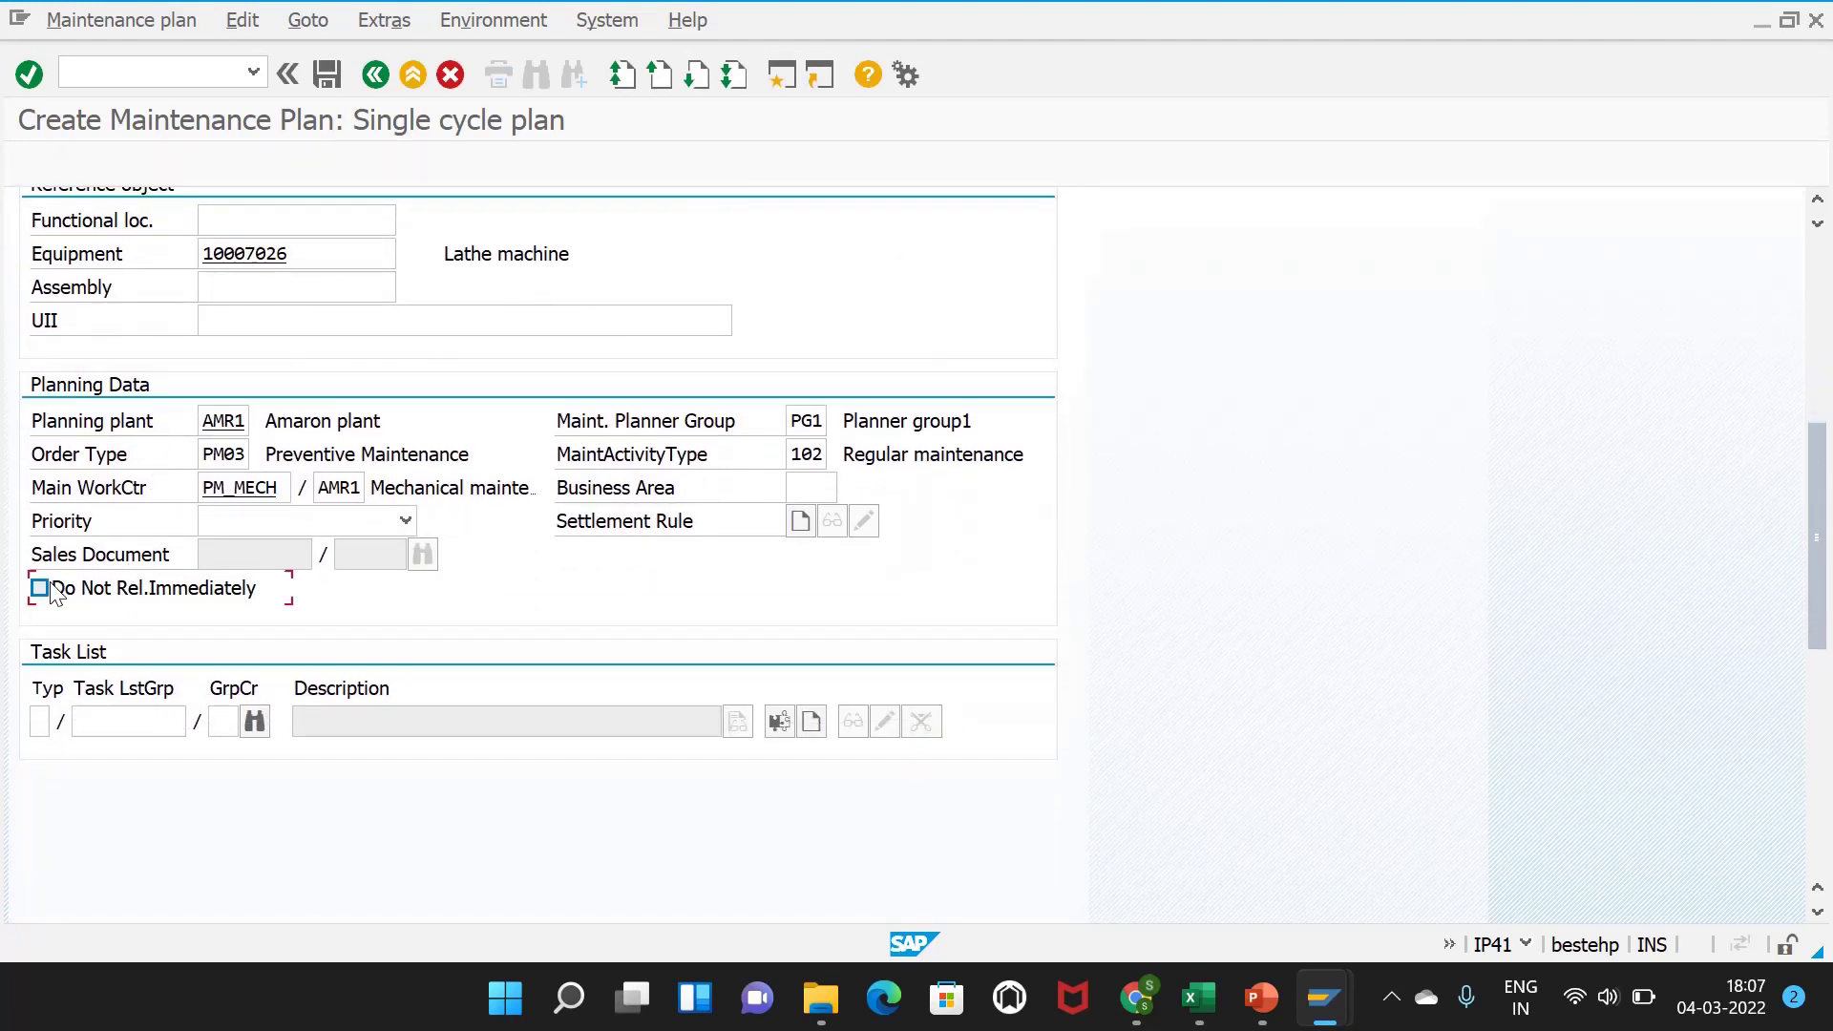
# - Create a task list for equipment from the maintenance item and proceed to its header general view
pyautogui.click(812, 721)
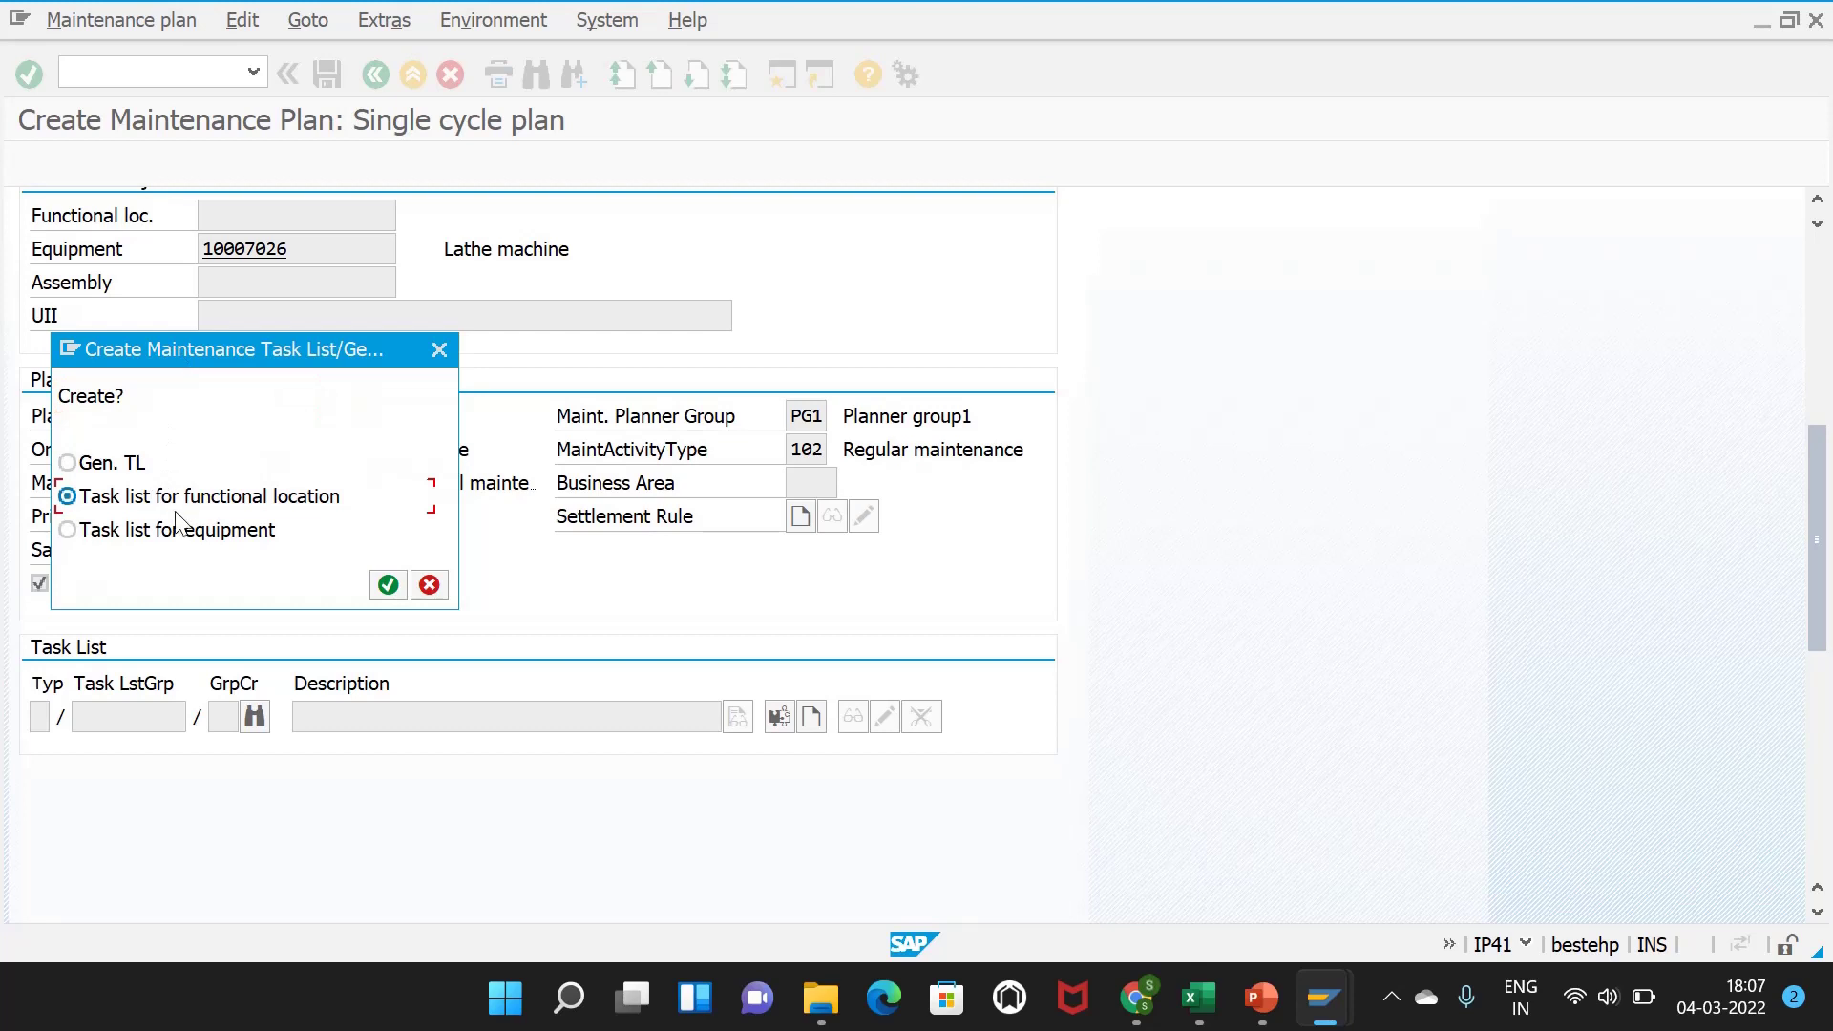
pyautogui.click(181, 529)
pyautogui.click(387, 584)
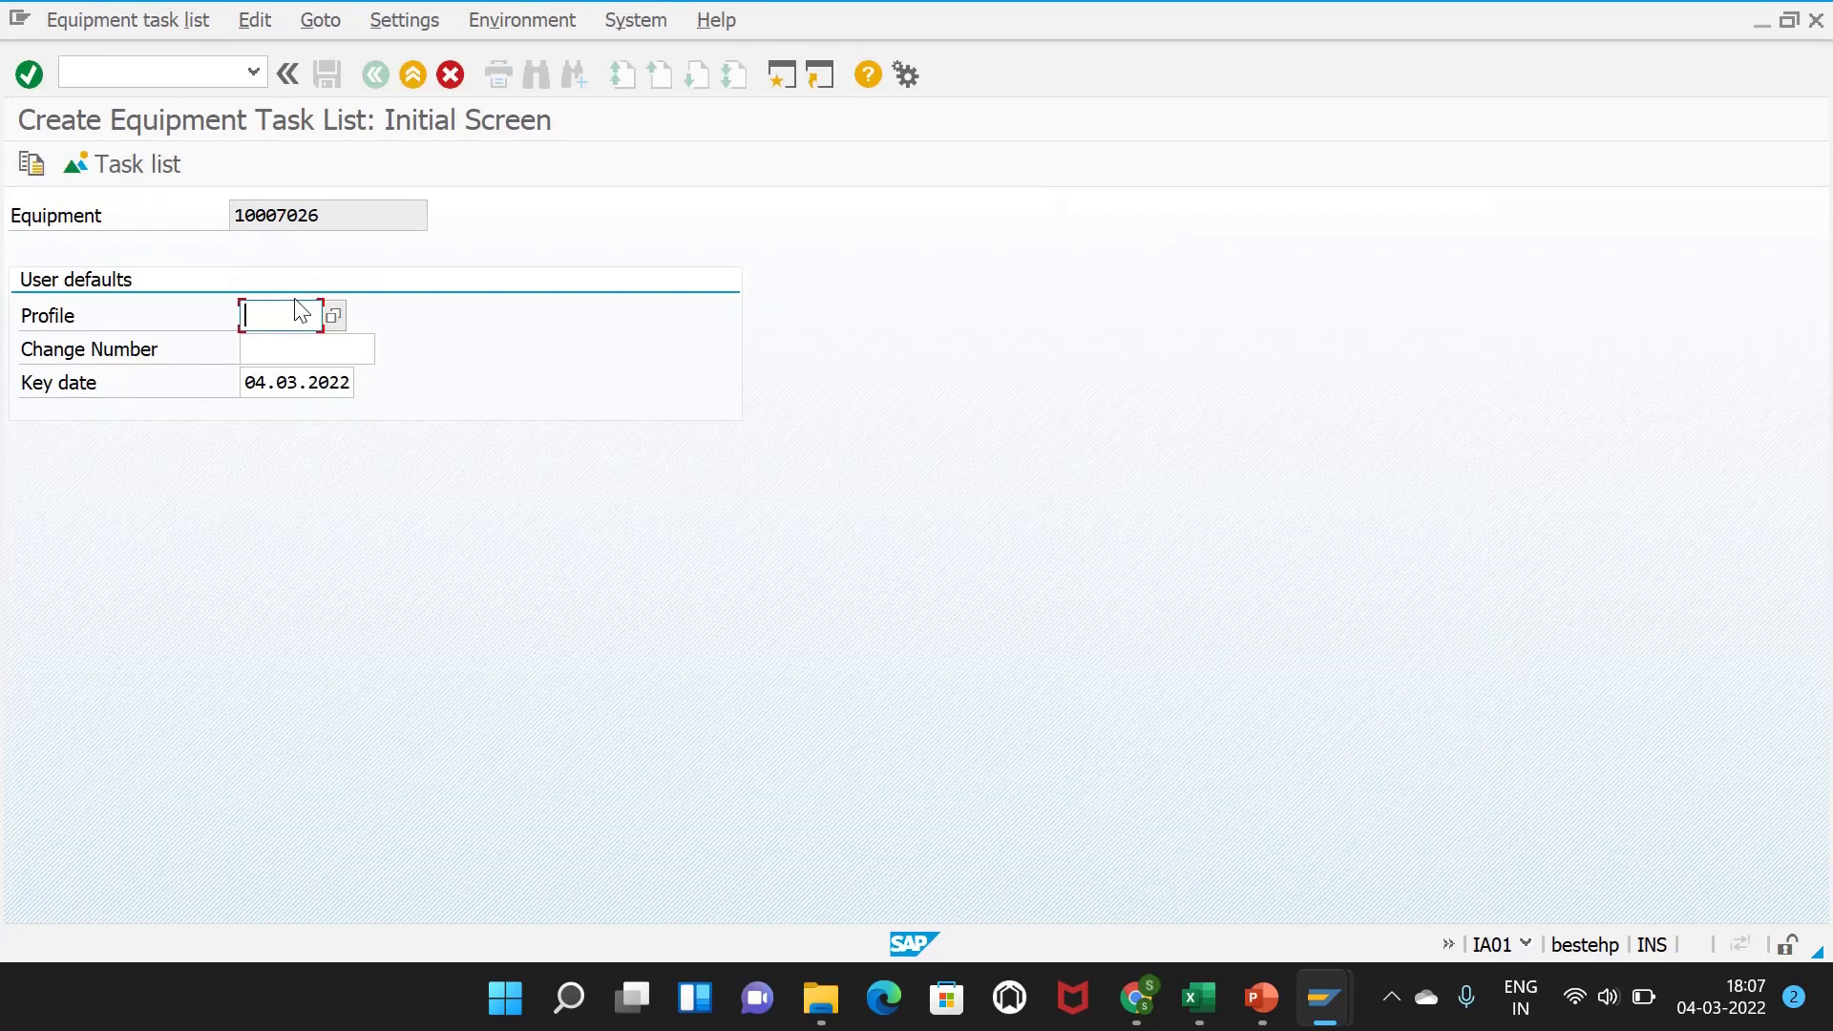
pyautogui.press('Return')
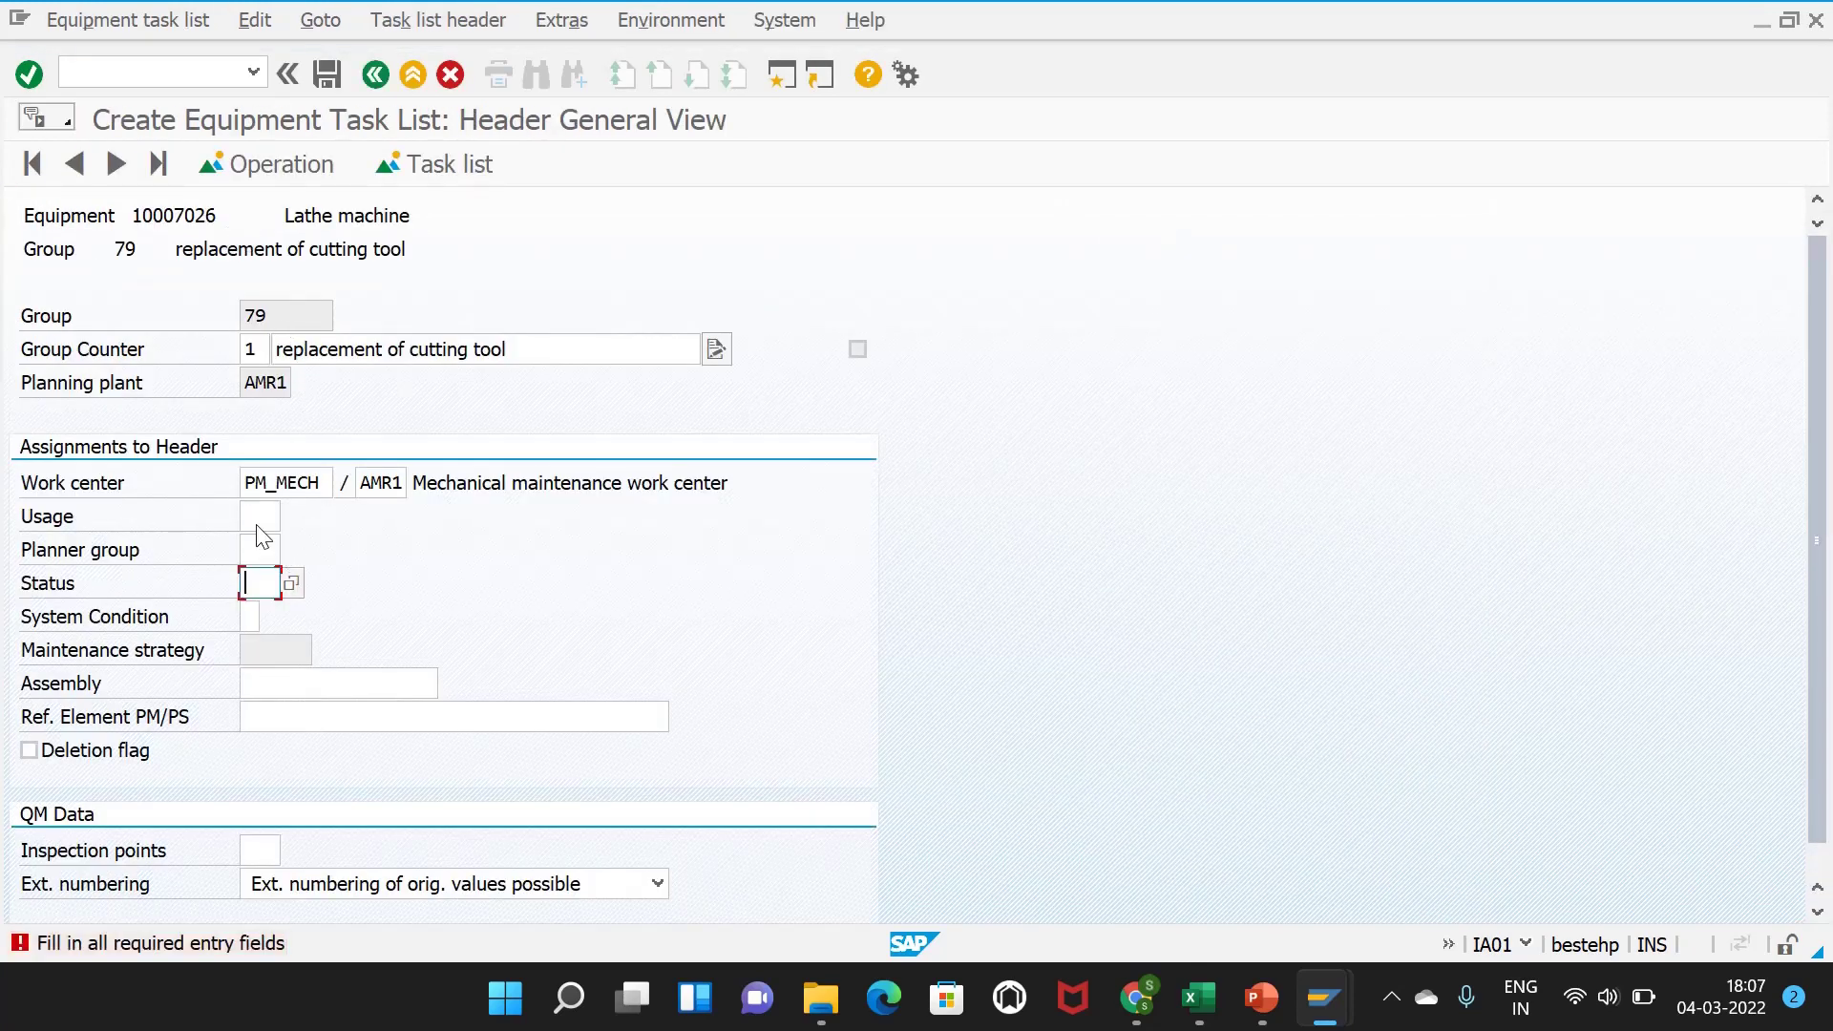
# - Set the task list header's usage to 4, planner group to PG1, status to 4 and system condition to 0, and open the operation overview
pyautogui.click(259, 528)
pyautogui.click(259, 544)
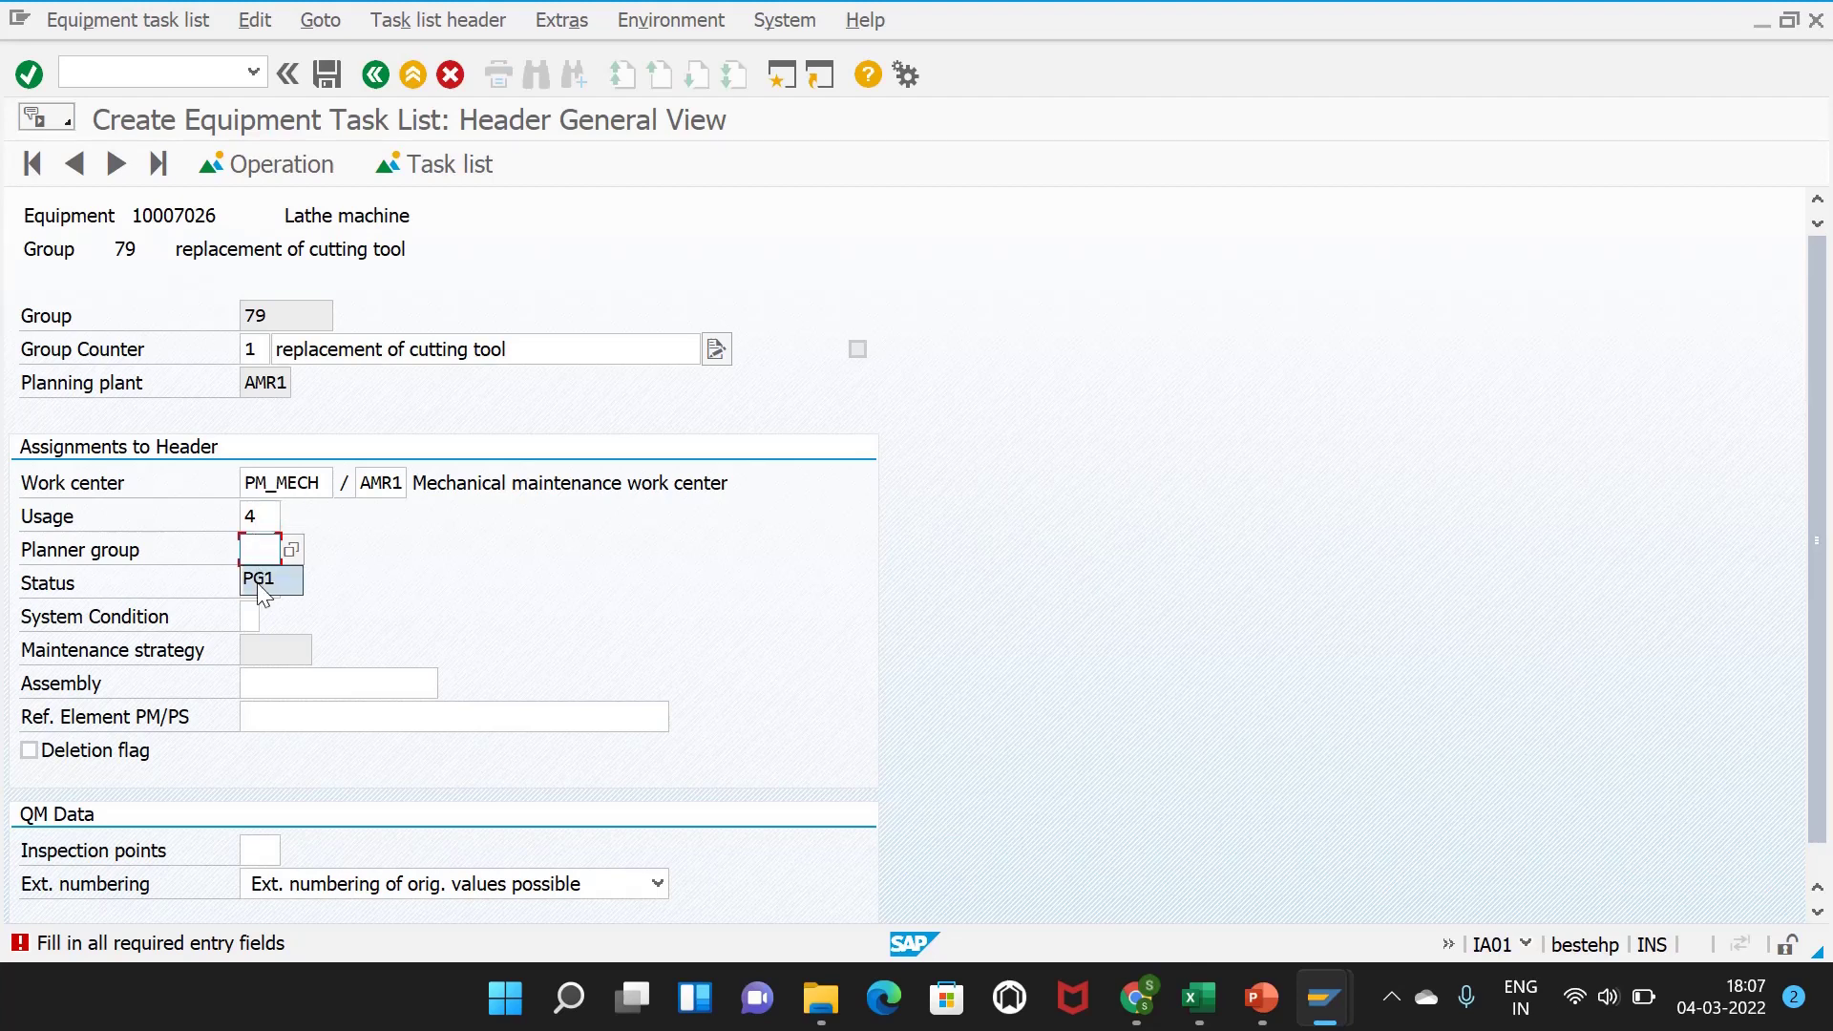
pyautogui.click(254, 583)
pyautogui.click(254, 582)
pyautogui.click(259, 610)
pyautogui.click(259, 616)
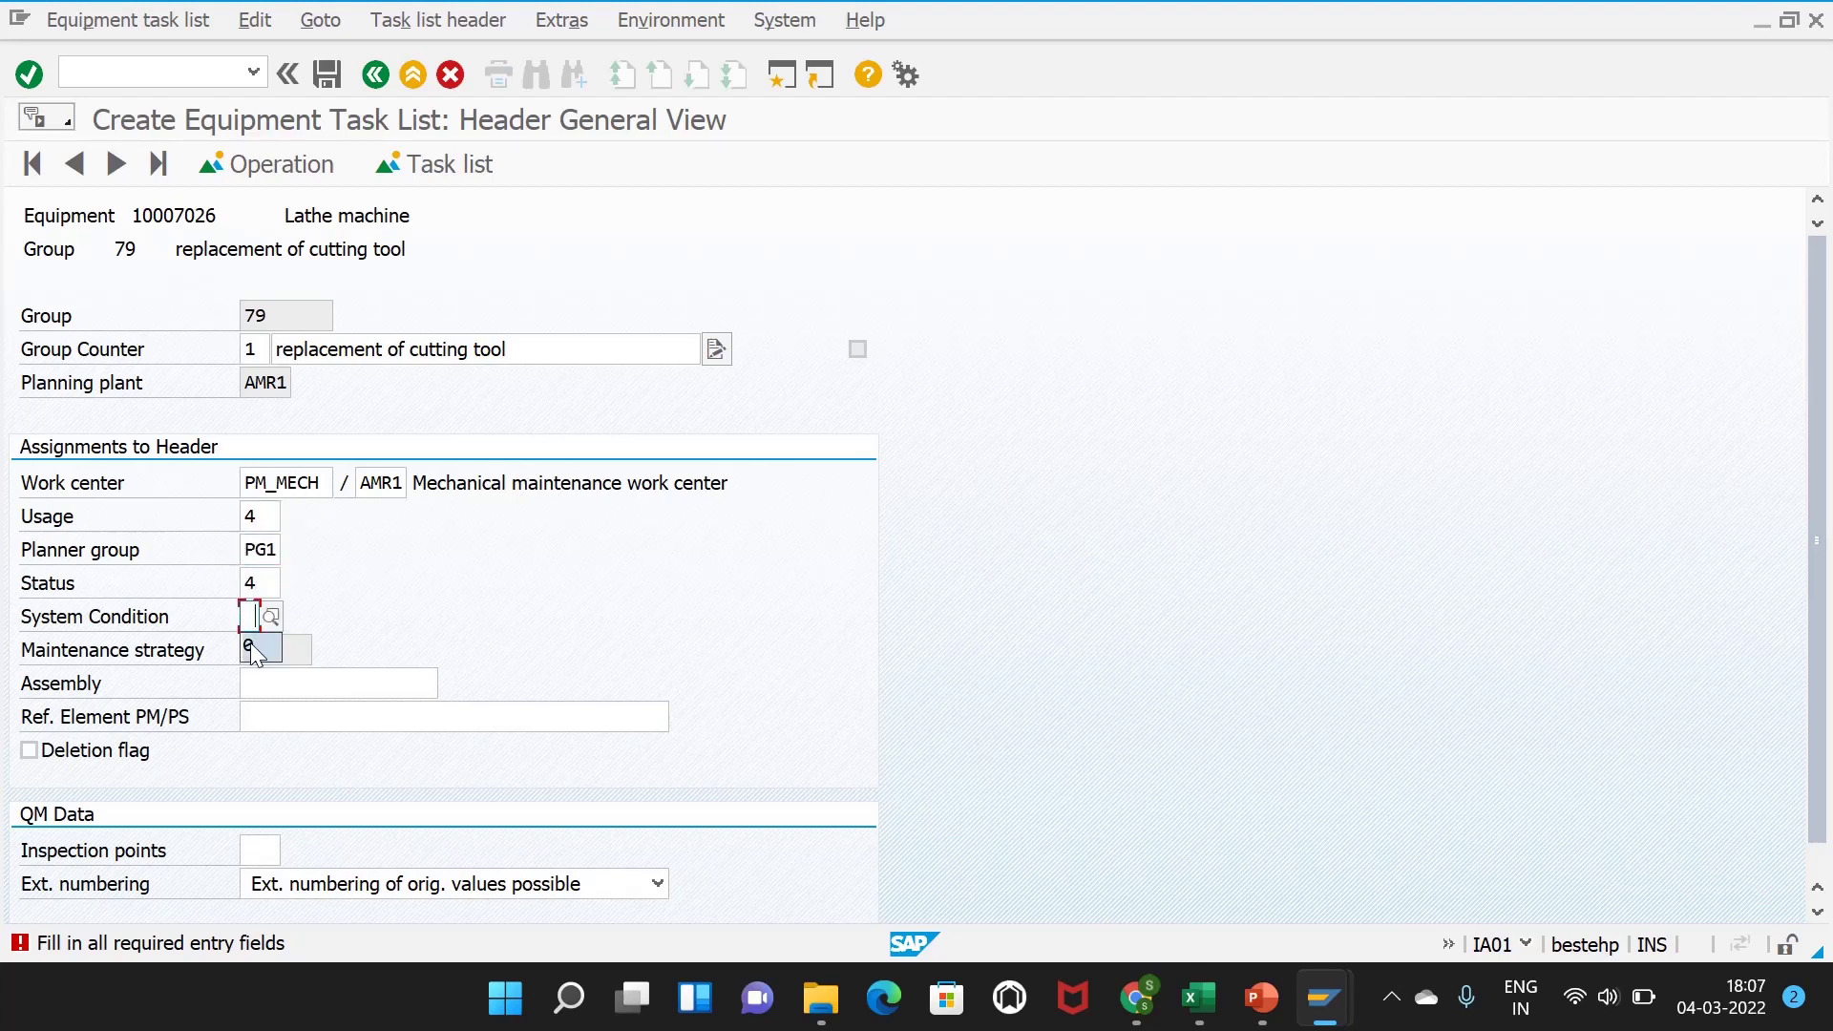
pyautogui.click(273, 639)
pyautogui.press('F5')
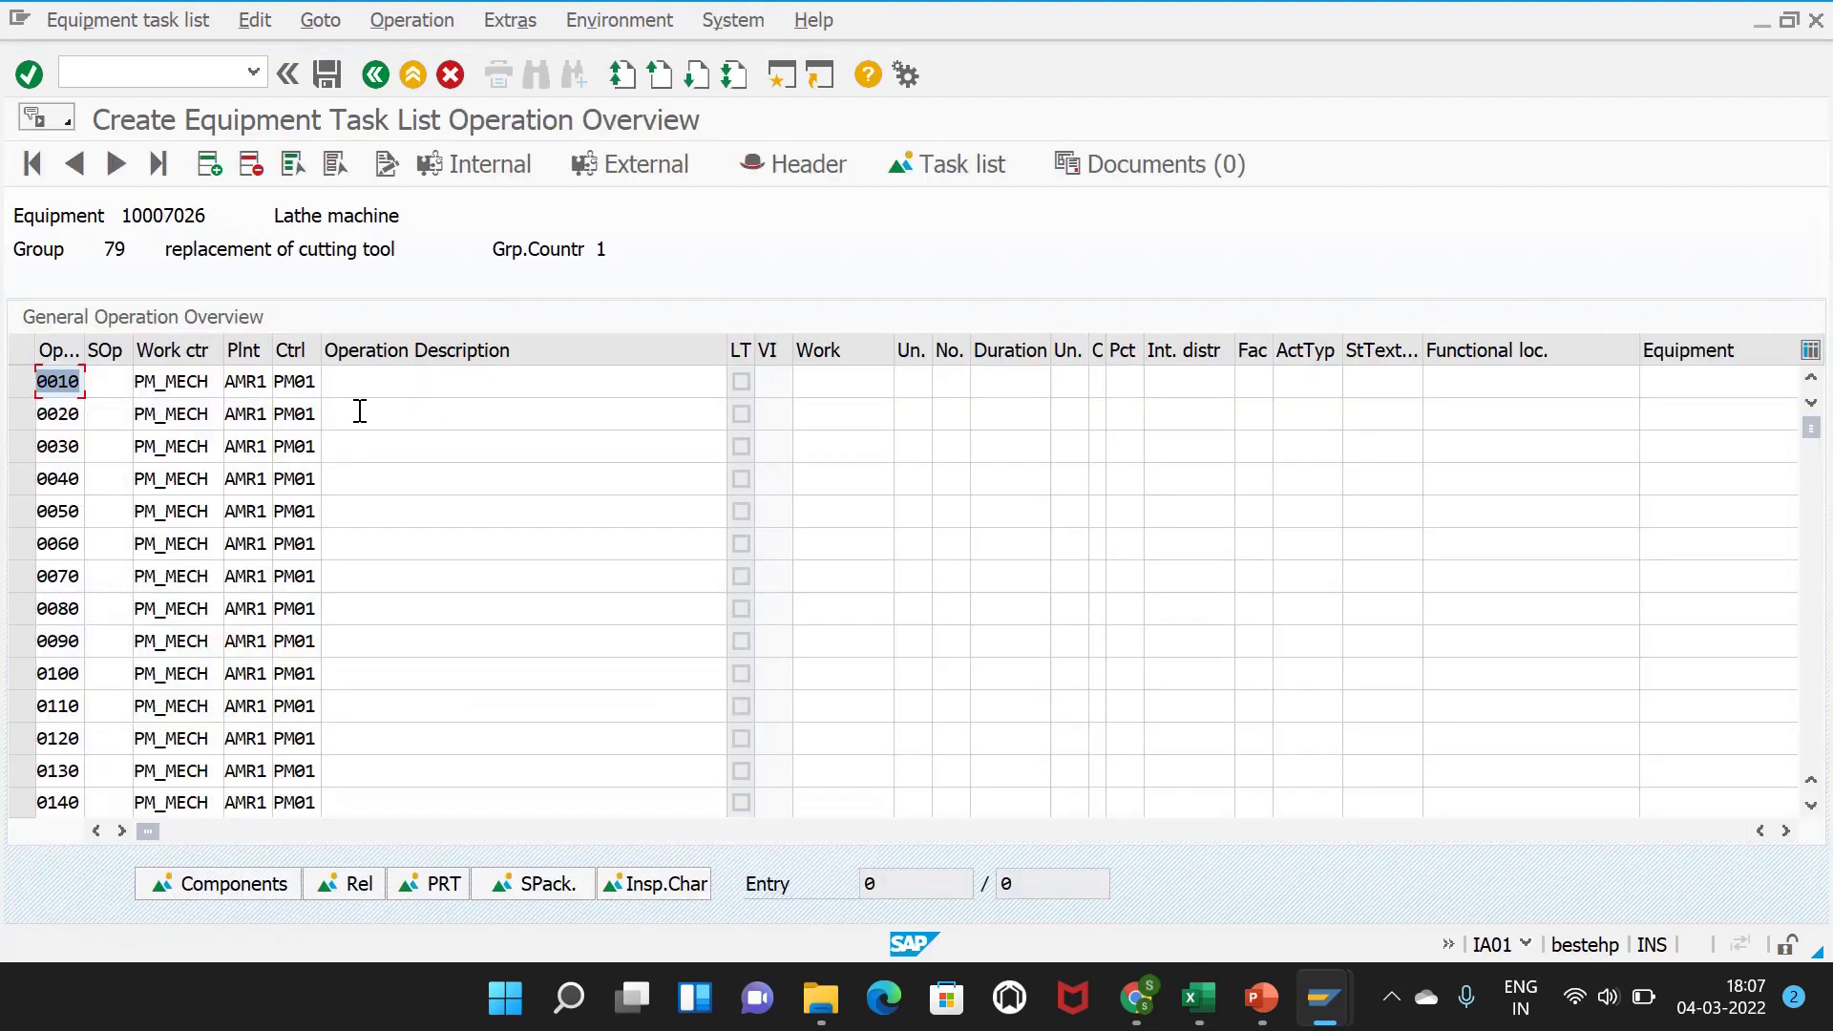
# - Describe operation 0010 as Replacement of cutting tool and set its duration to 4 HR
pyautogui.click(353, 385)
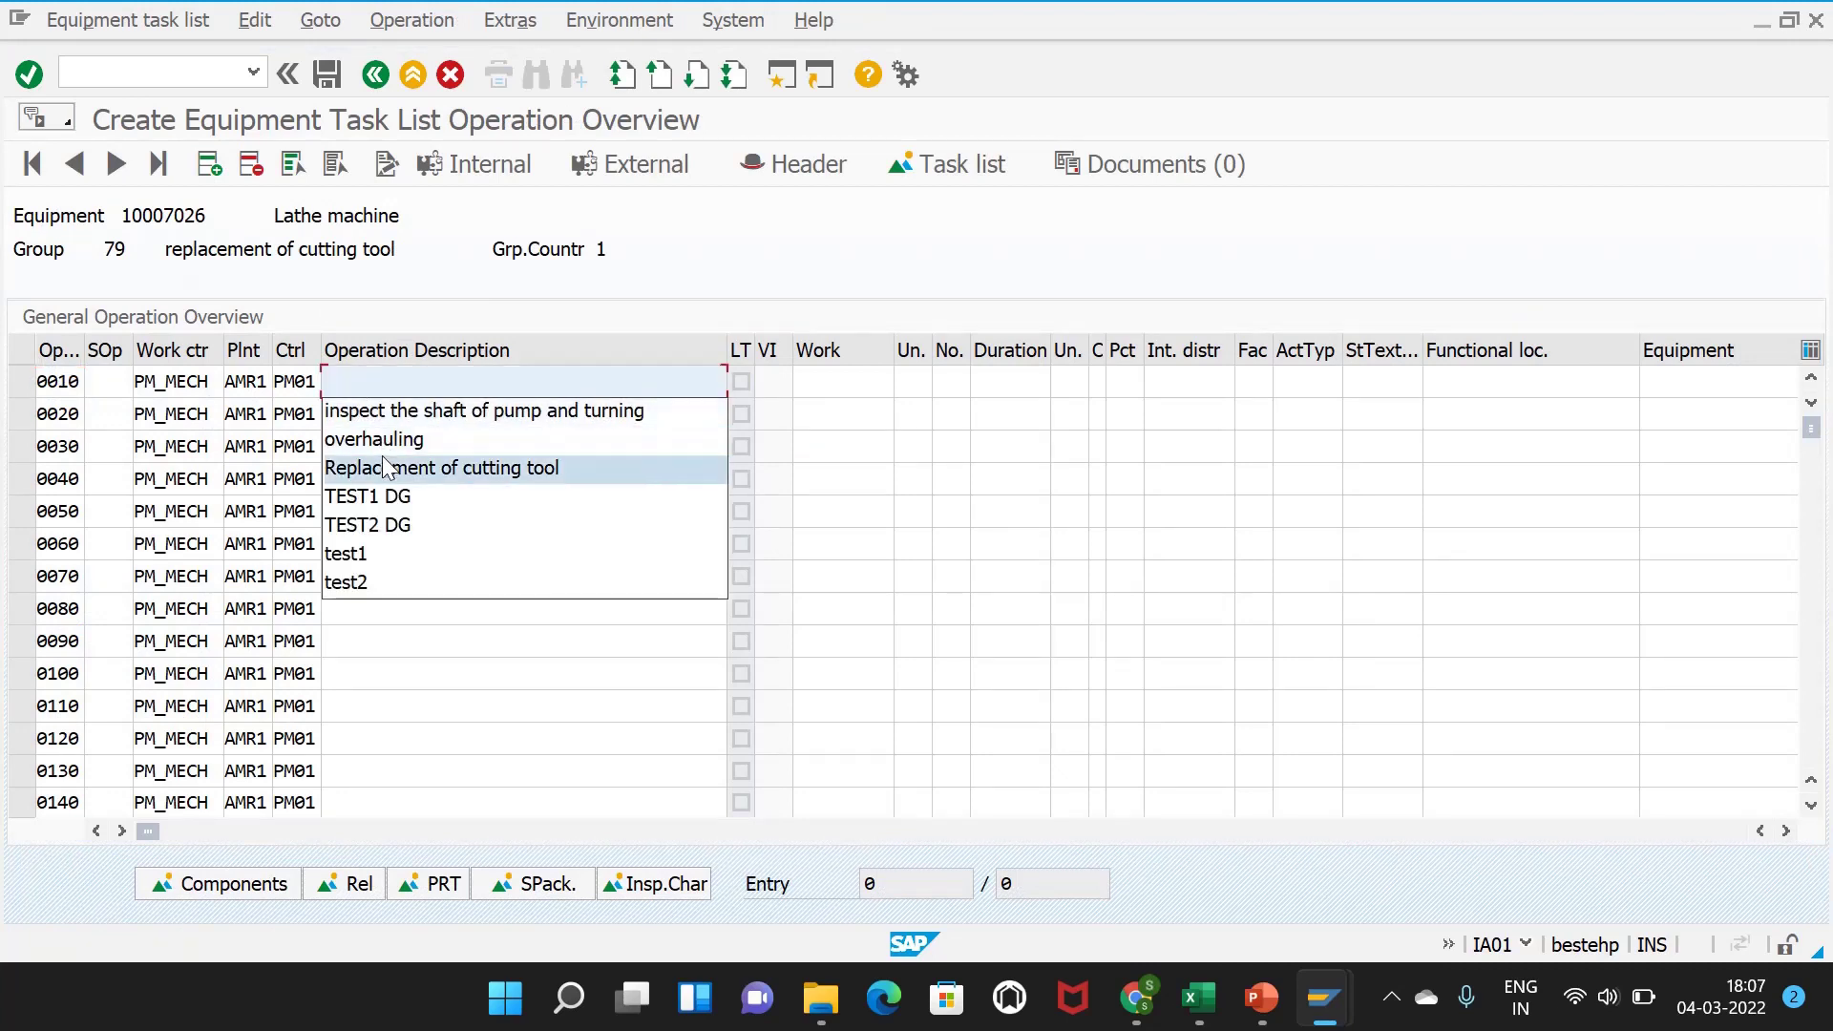
pyautogui.click(430, 466)
pyautogui.click(1048, 377)
pyautogui.click(1031, 409)
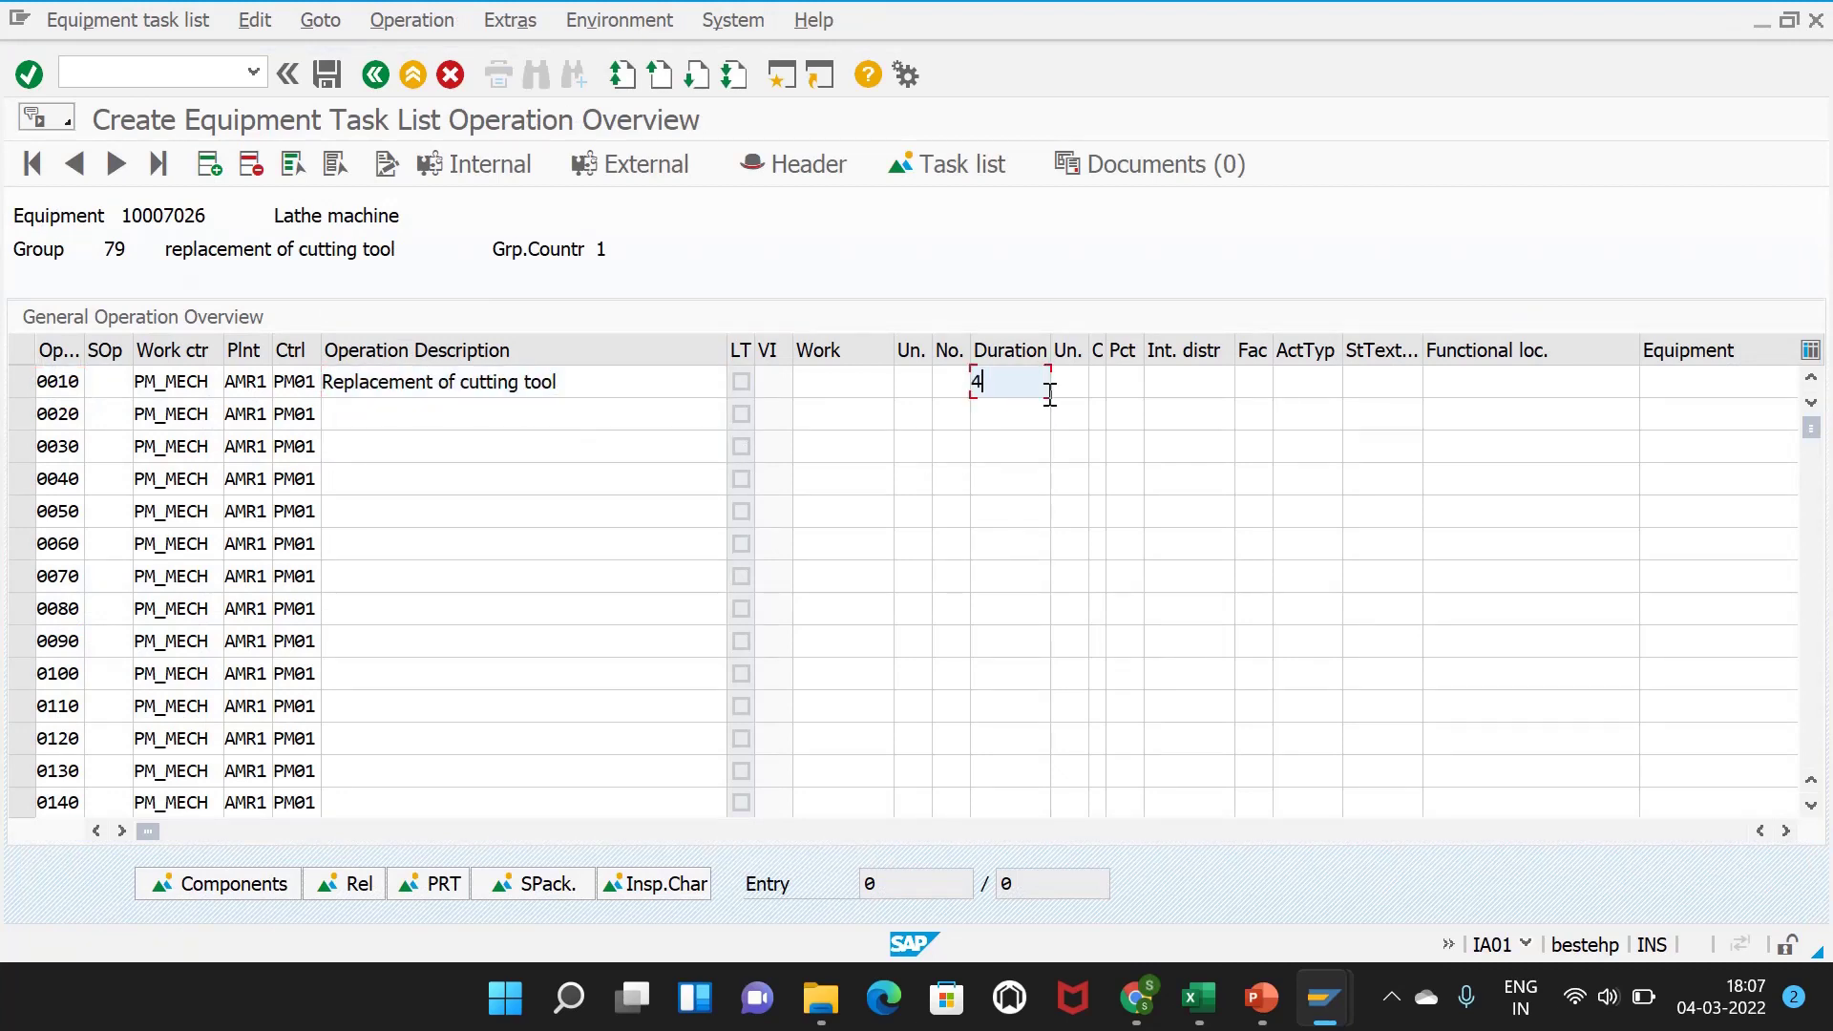
pyautogui.click(1067, 382)
pyautogui.click(1067, 411)
# - Set operation 0010's work unit to HR and save the equipment task list
pyautogui.click(946, 383)
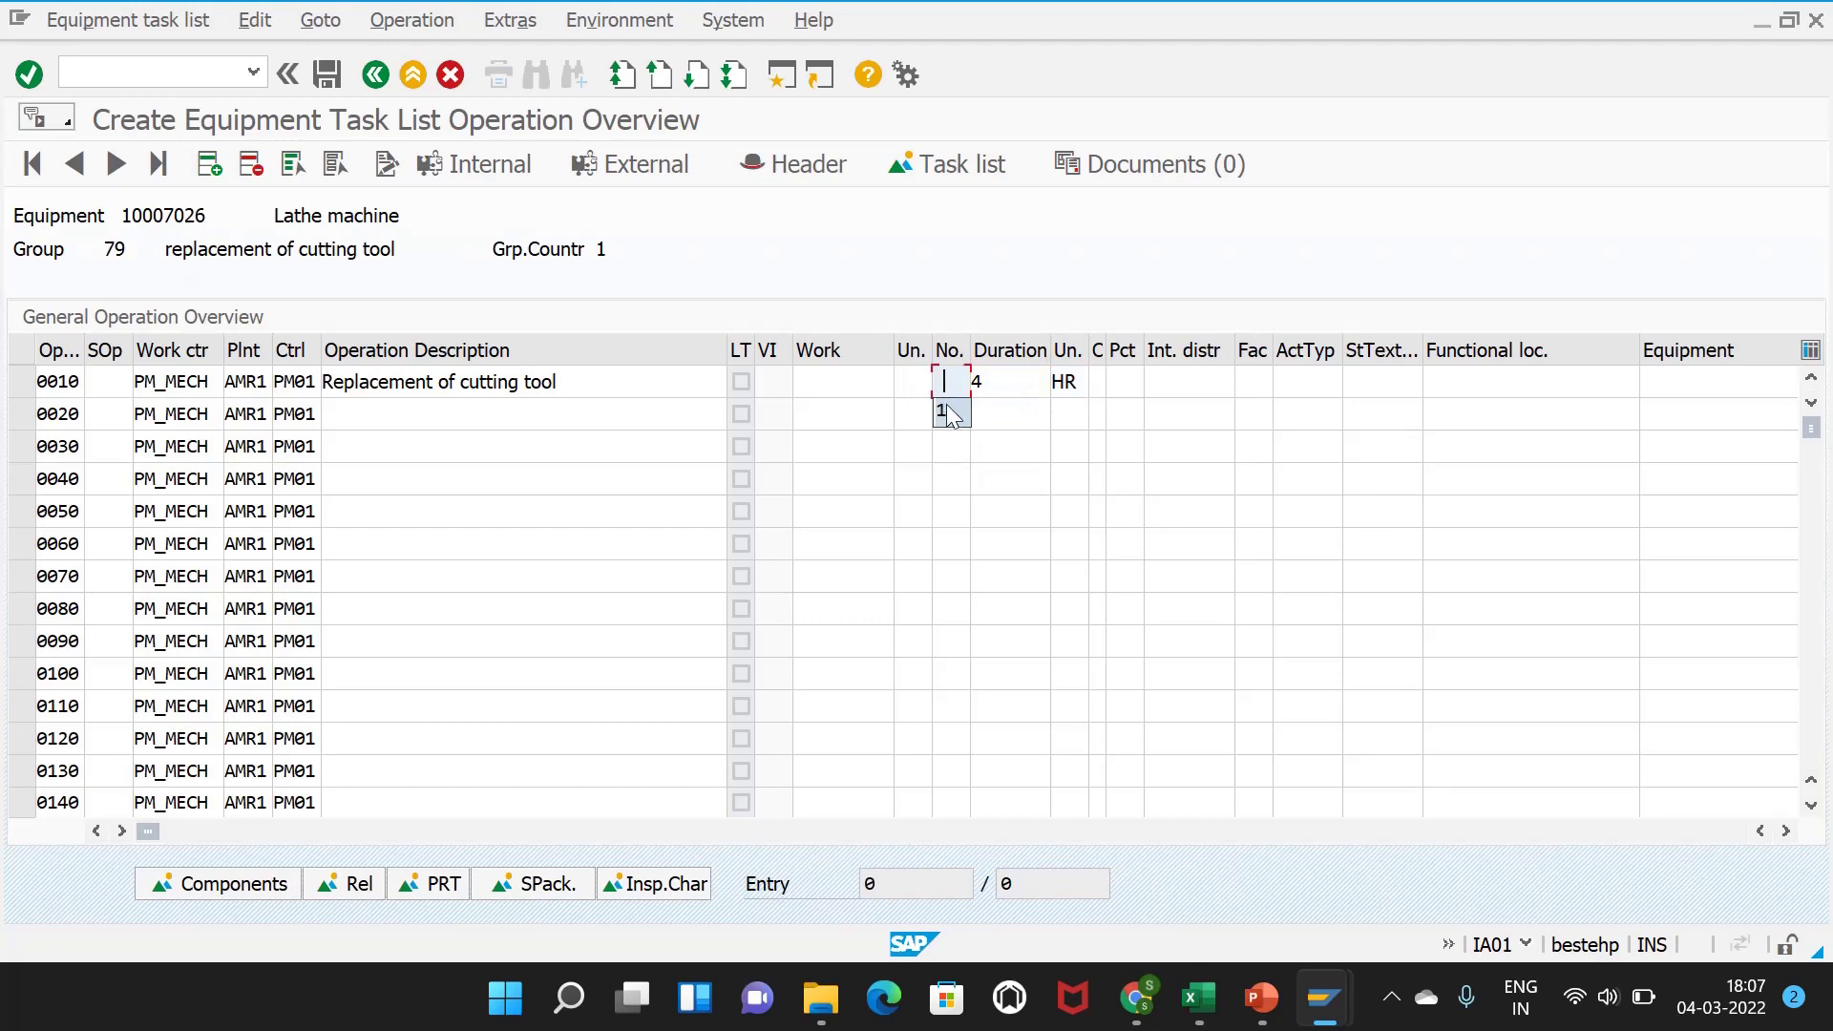
pyautogui.click(918, 384)
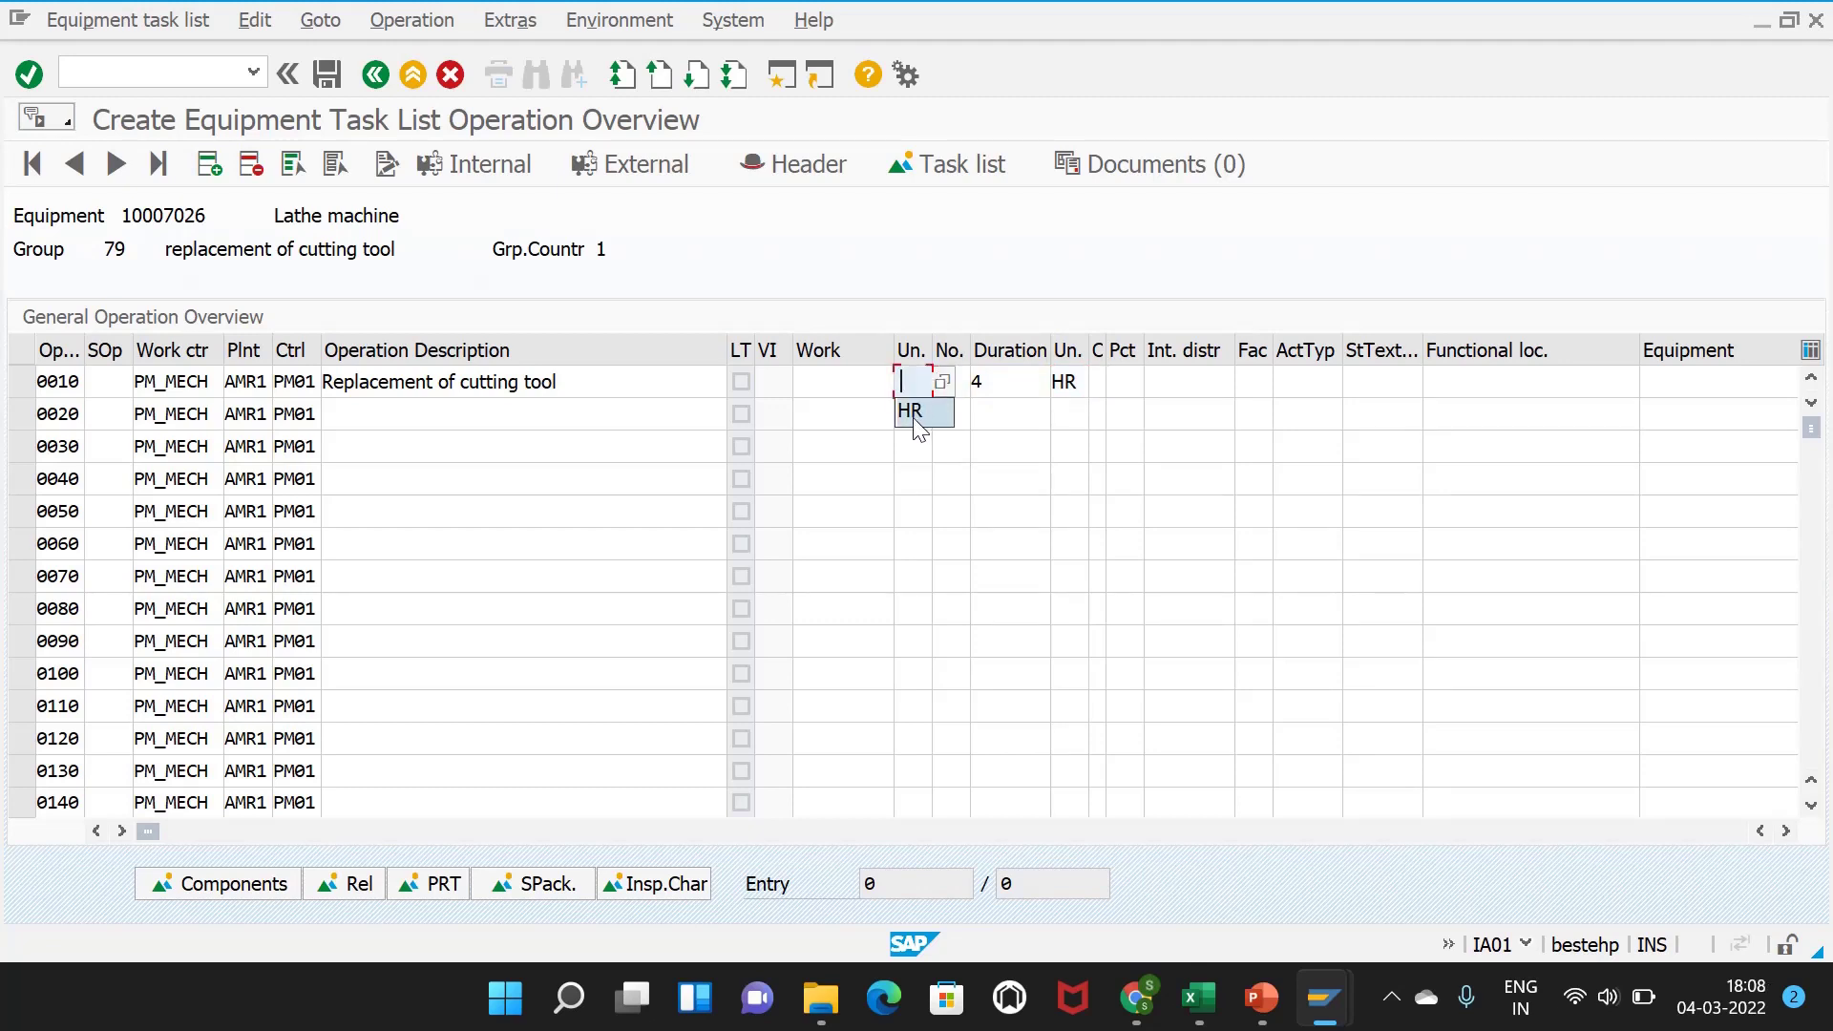
pyautogui.click(915, 412)
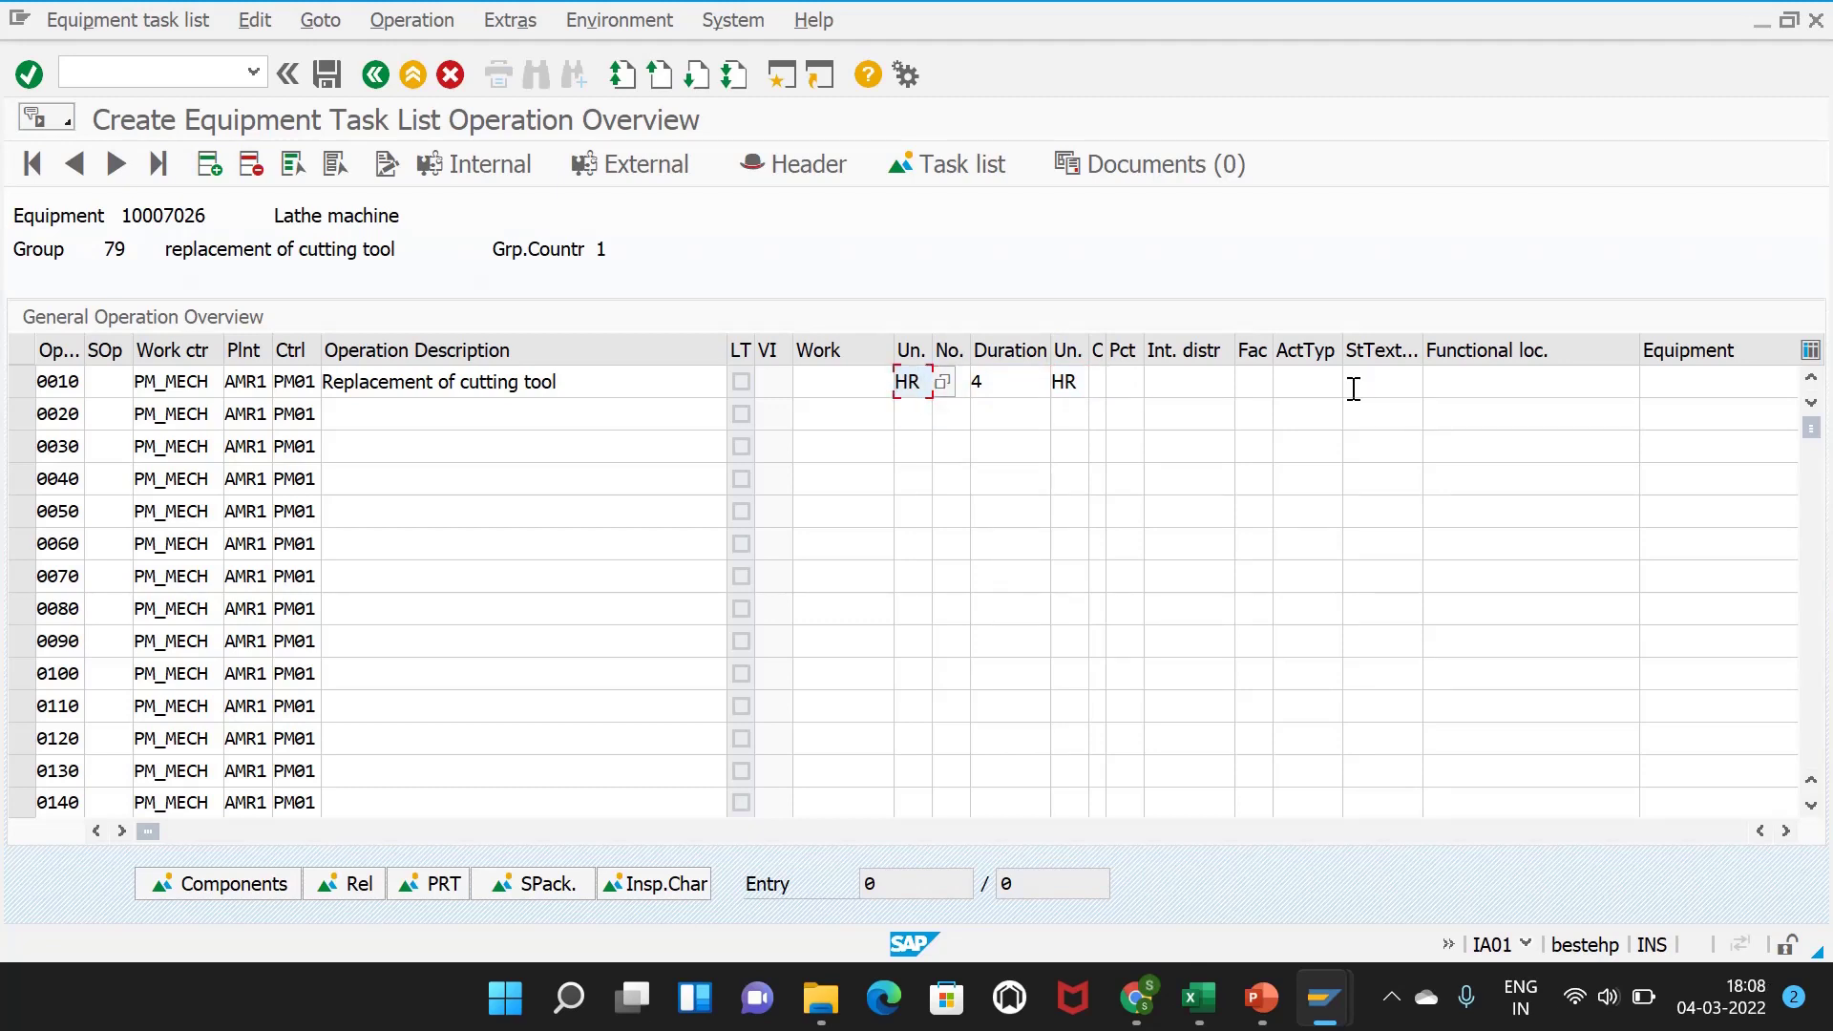
pyautogui.press('Return')
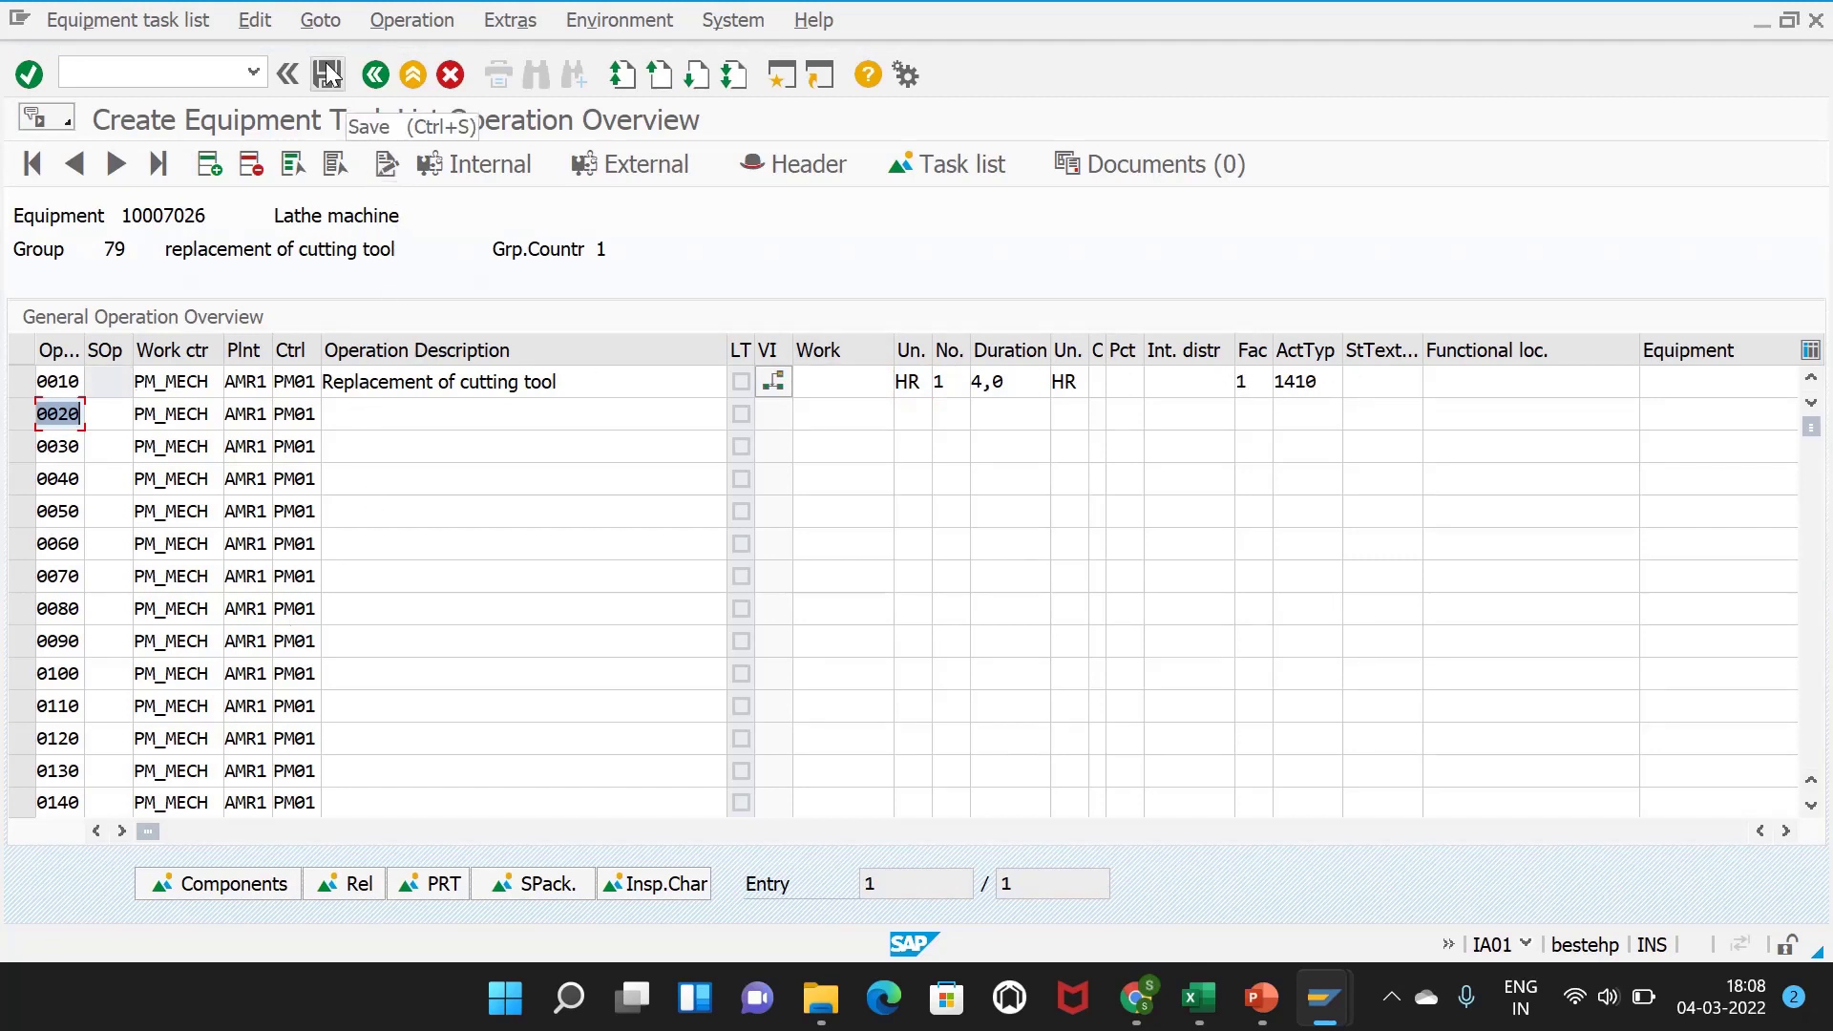
pyautogui.click(328, 75)
# - Set the maintenance plan's scheduling parameters to call horizon 0 %, scheduling period 180 TAG and start counter reading 0 hrs
pyautogui.scroll(2, 538, 506)
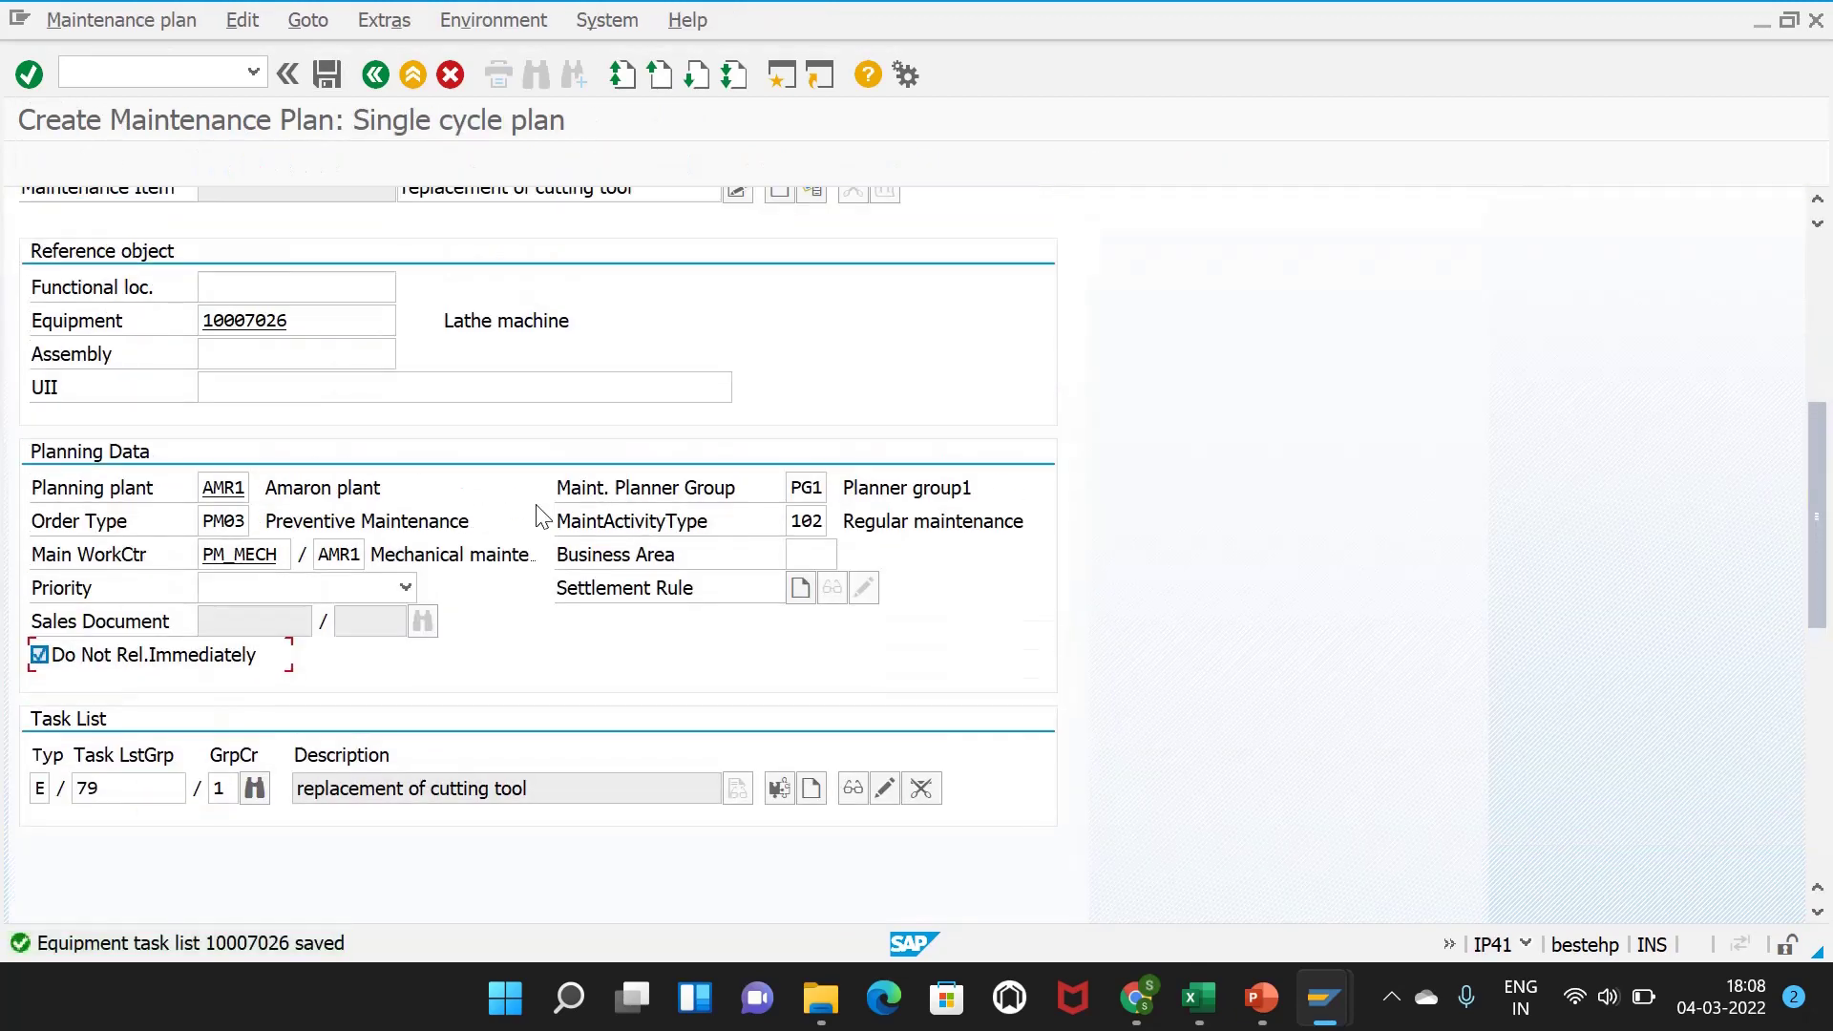
pyautogui.scroll(5, 541, 515)
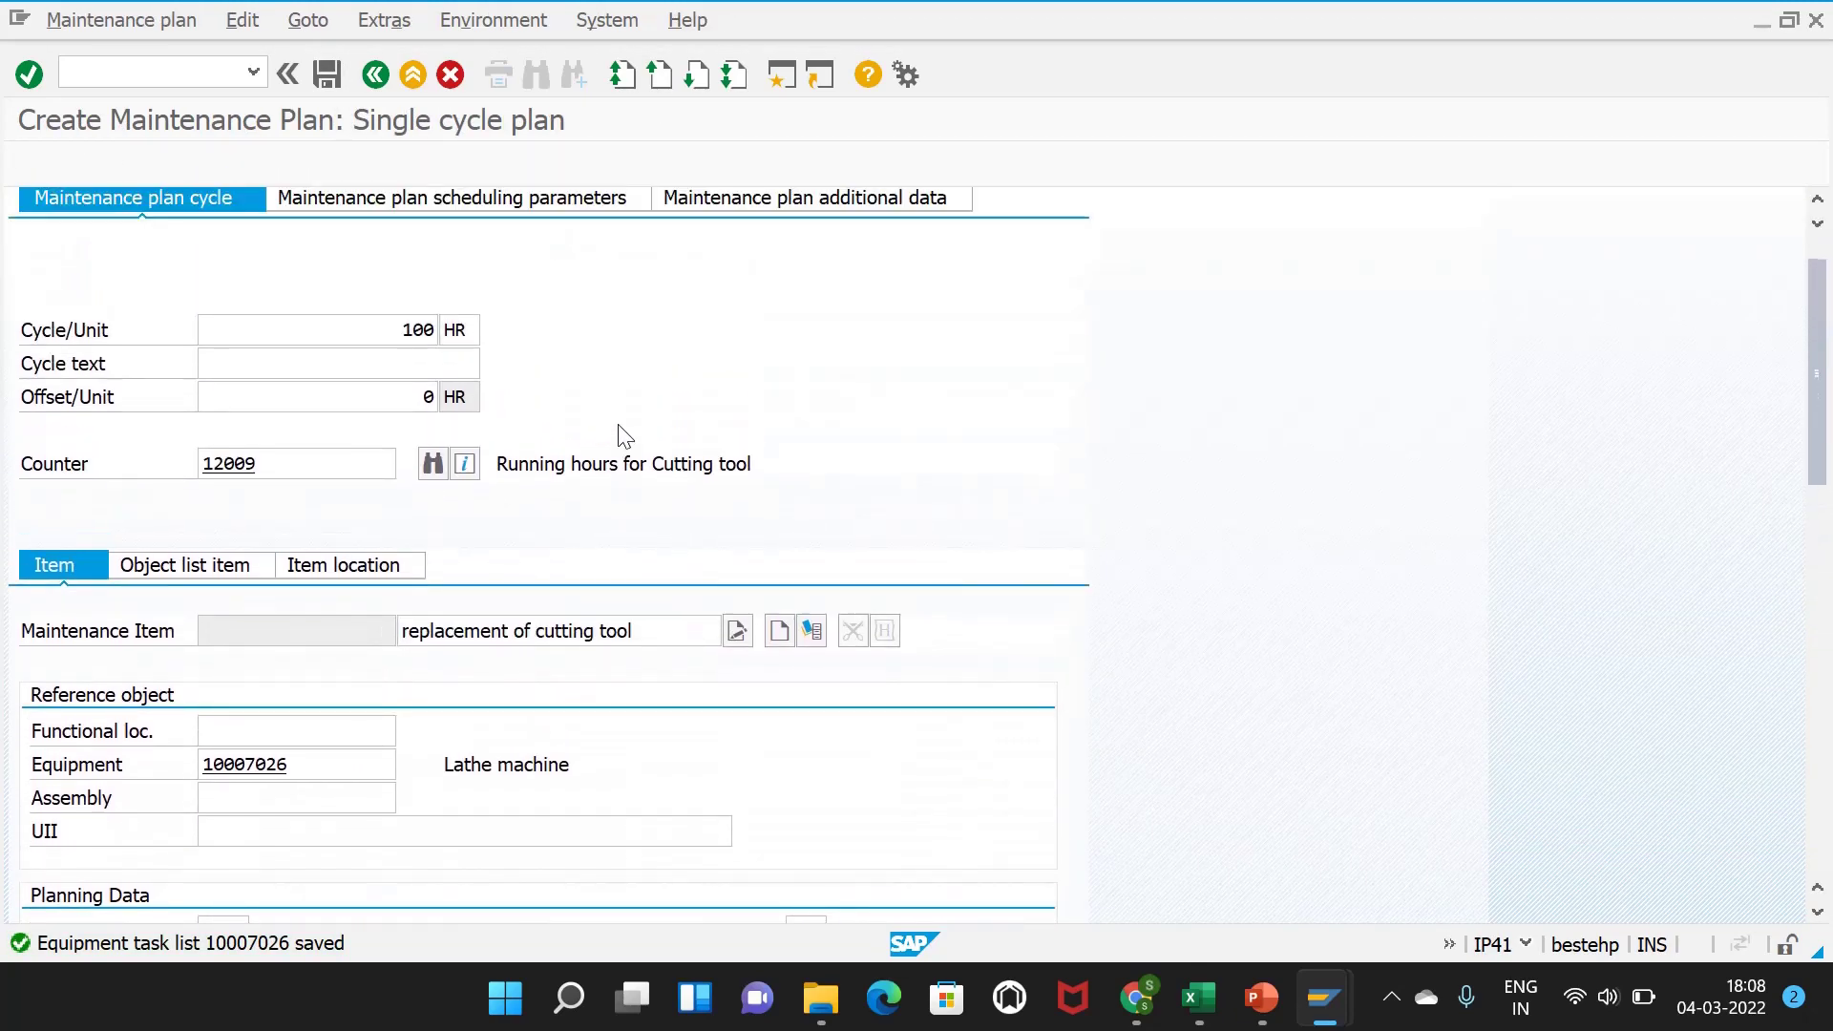
pyautogui.scroll(2, 626, 436)
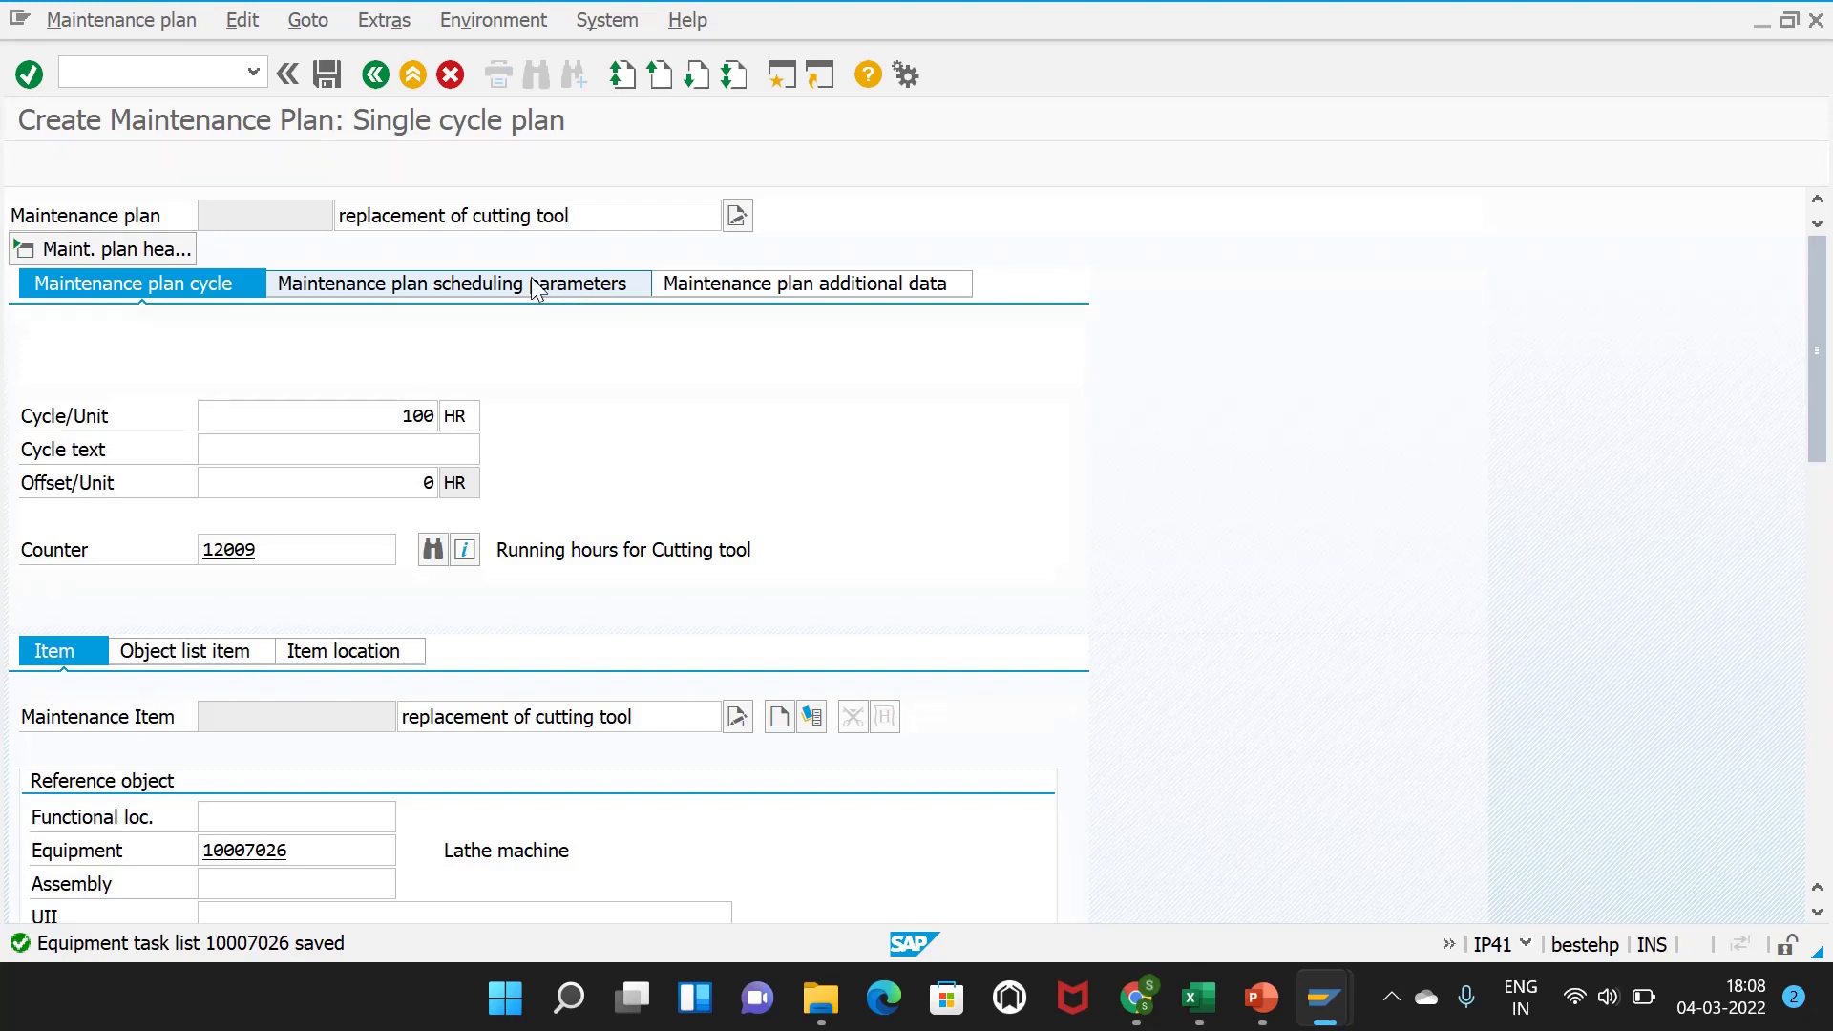
pyautogui.scroll(-3, 455, 362)
pyautogui.scroll(3, 578, 411)
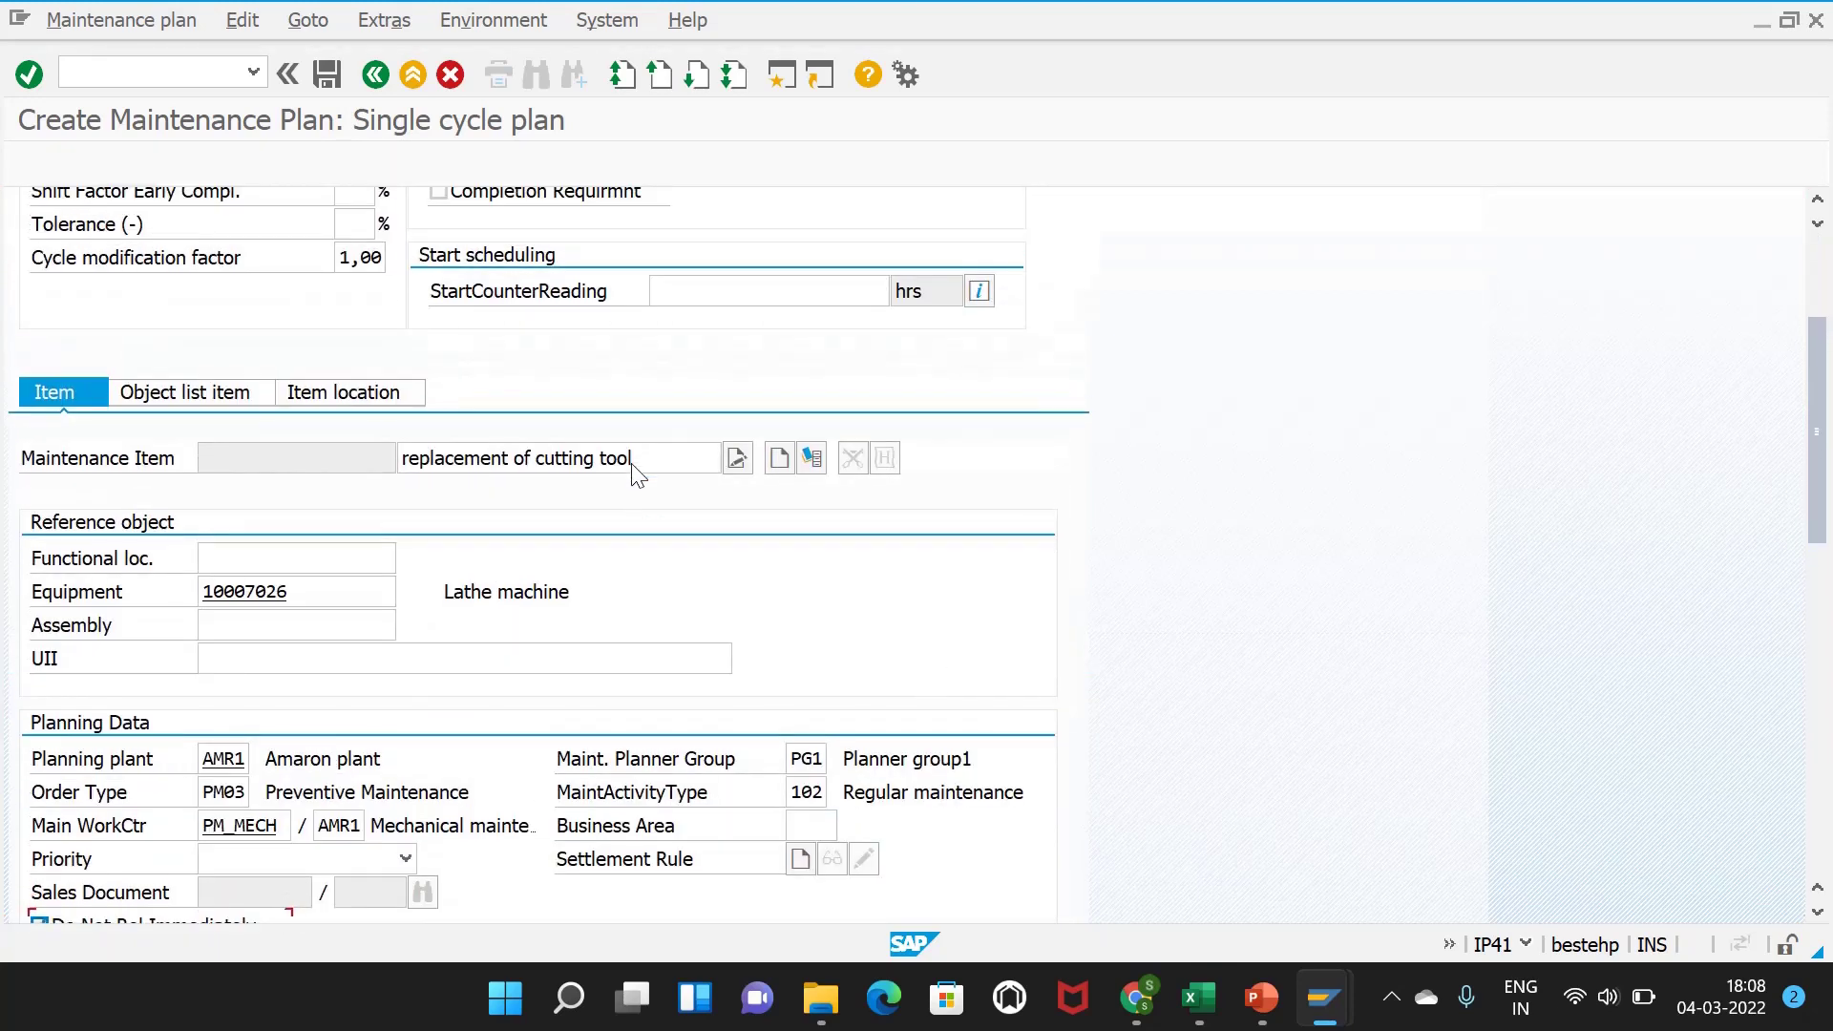
pyautogui.click(669, 298)
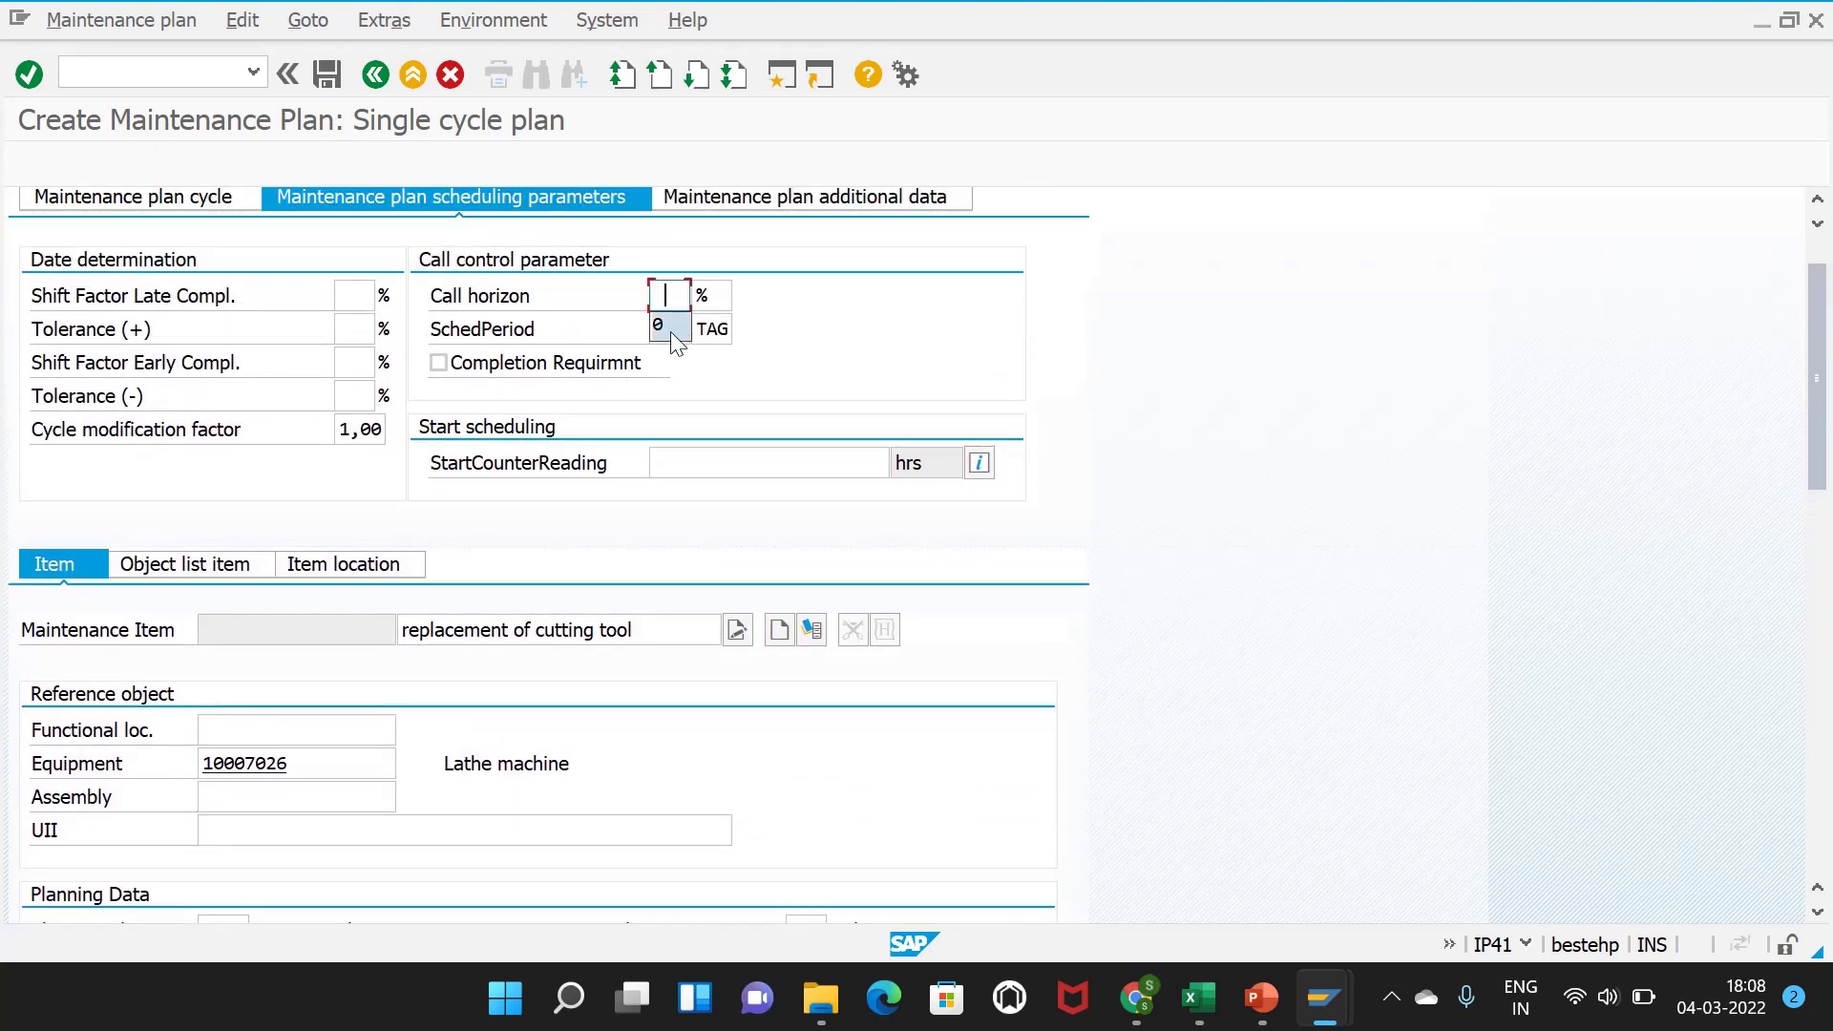
pyautogui.write('0')
pyautogui.click(672, 330)
pyautogui.write('180')
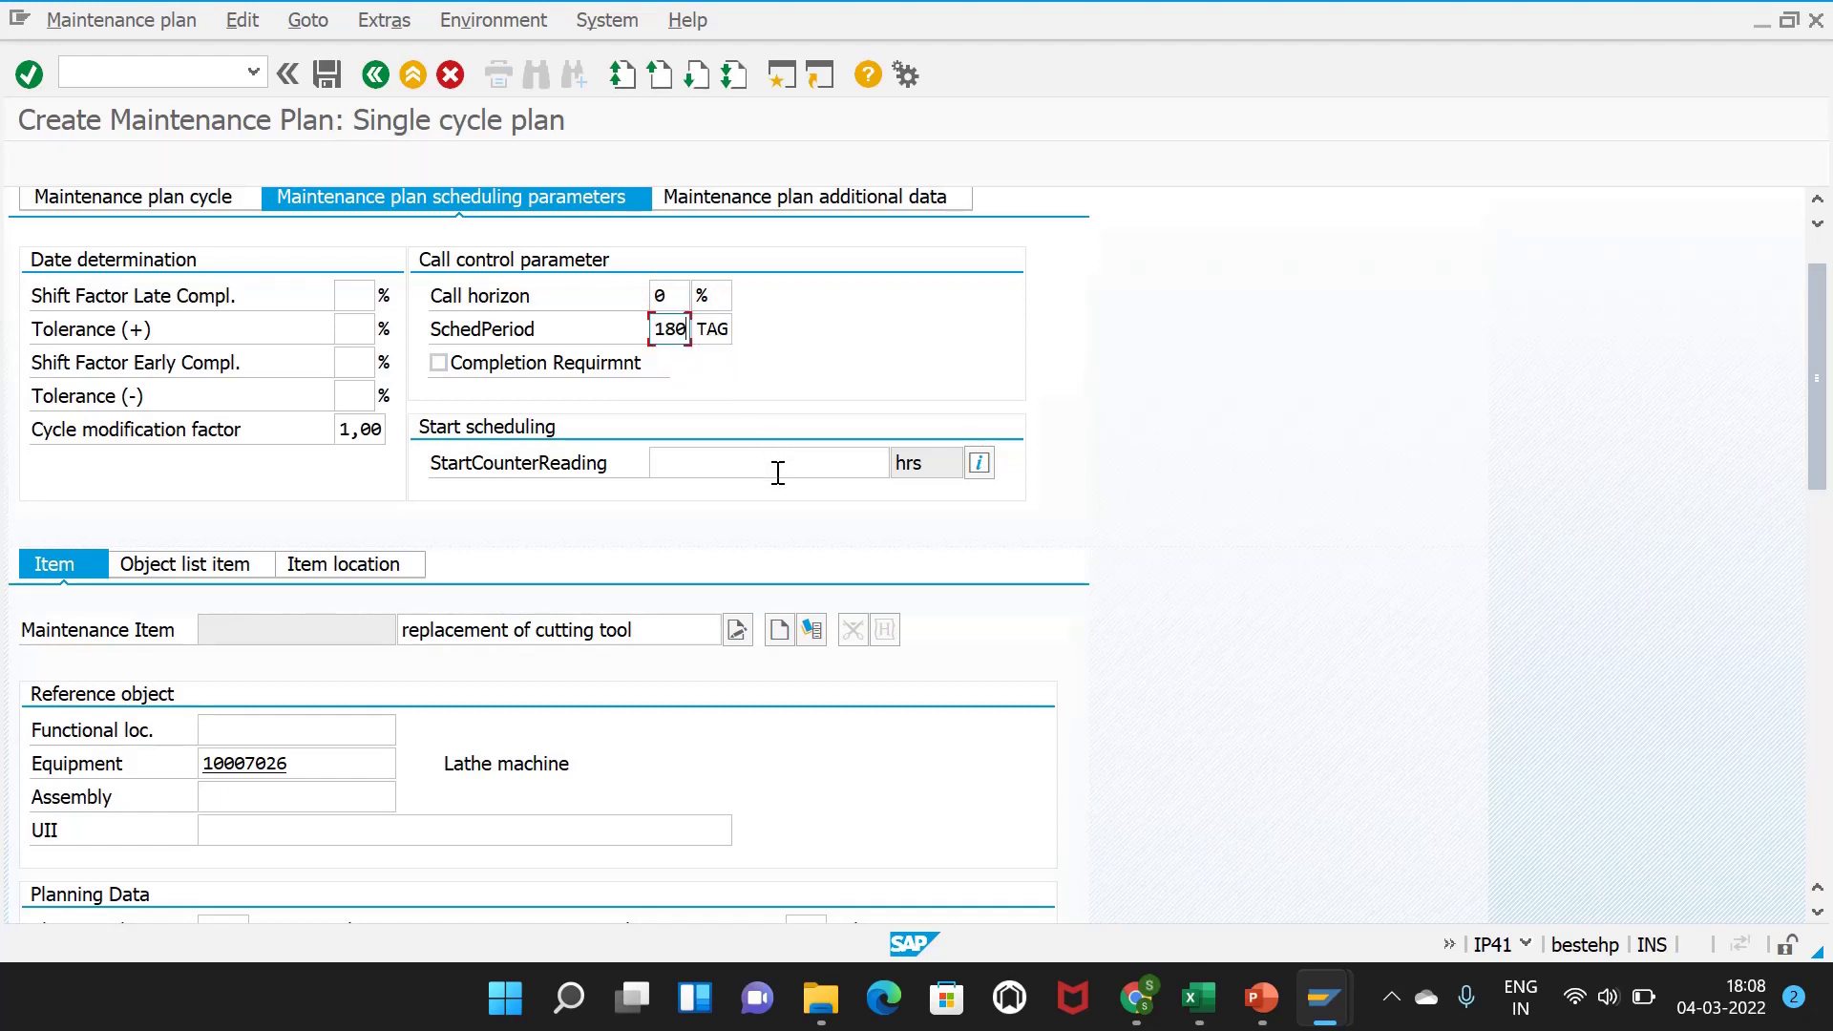
pyautogui.click(802, 466)
pyautogui.write('0')
pyautogui.press('Return')
pyautogui.press('Return')
pyautogui.scroll(1, 897, 254)
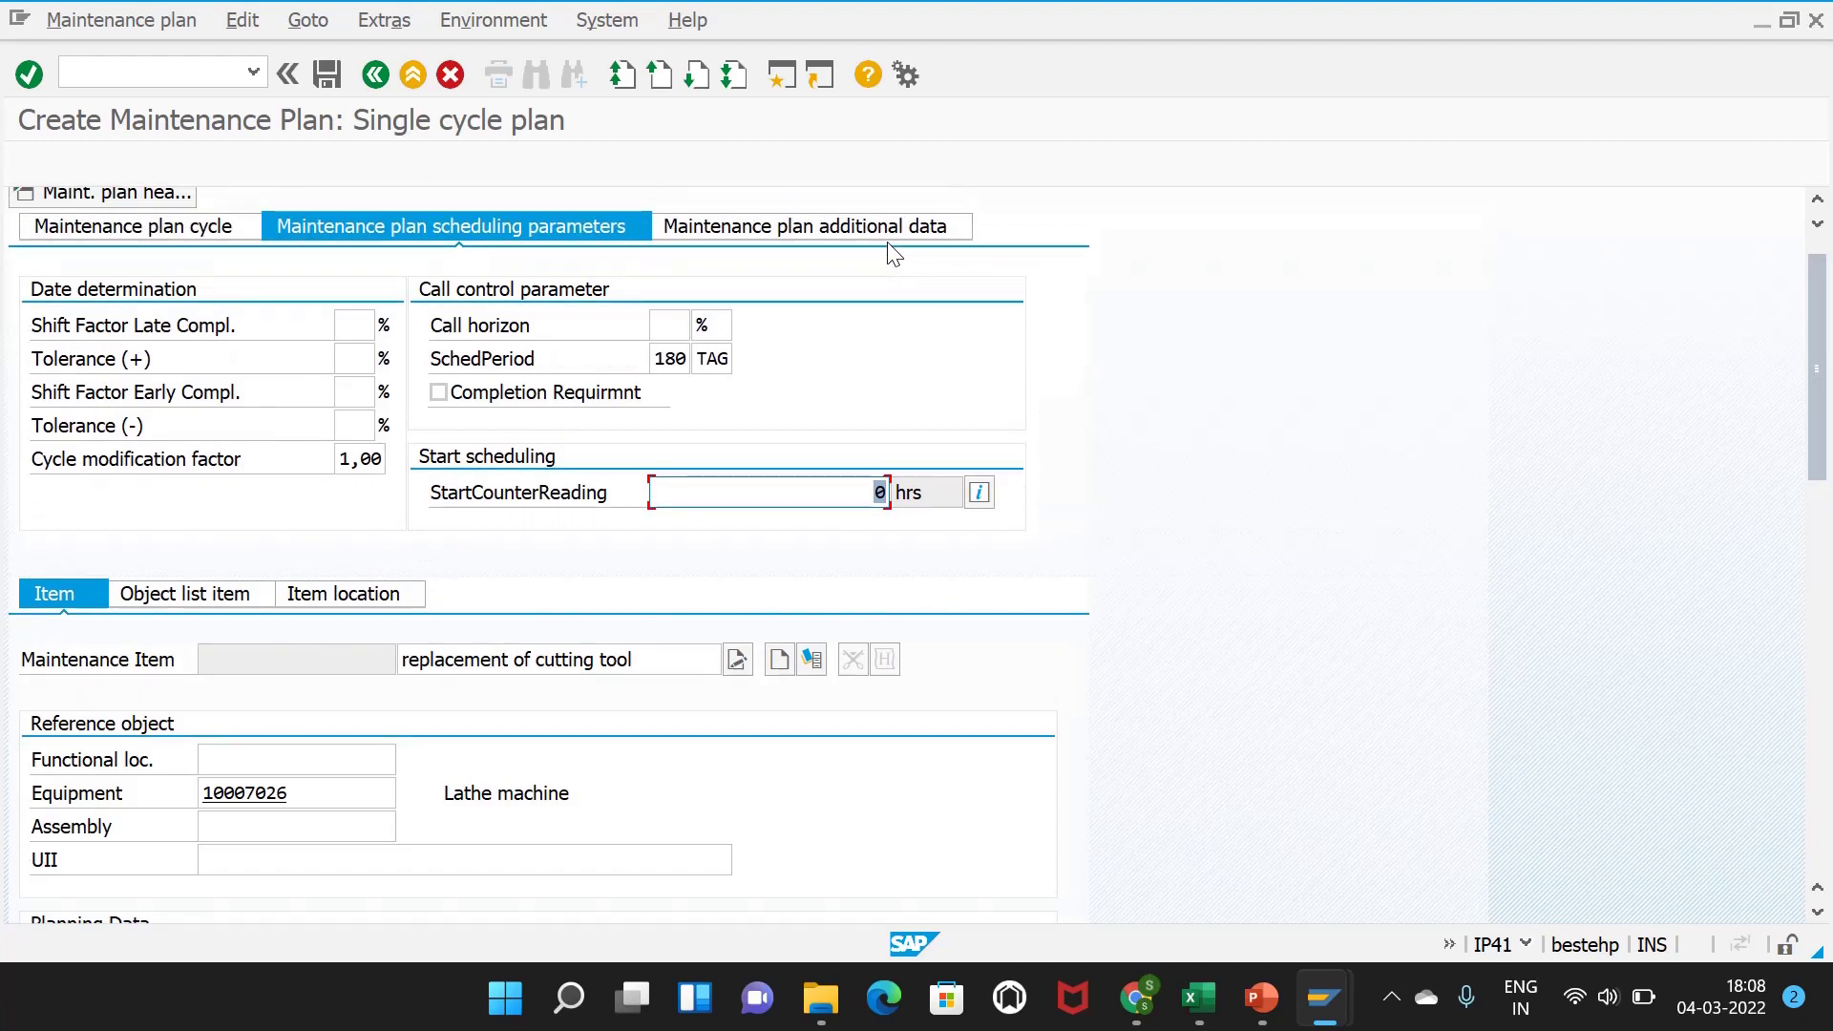
# - Set the plan's sort field to UTIL Utility related plans in the additional data and save the maintenance plan
pyautogui.click(859, 227)
pyautogui.click(450, 282)
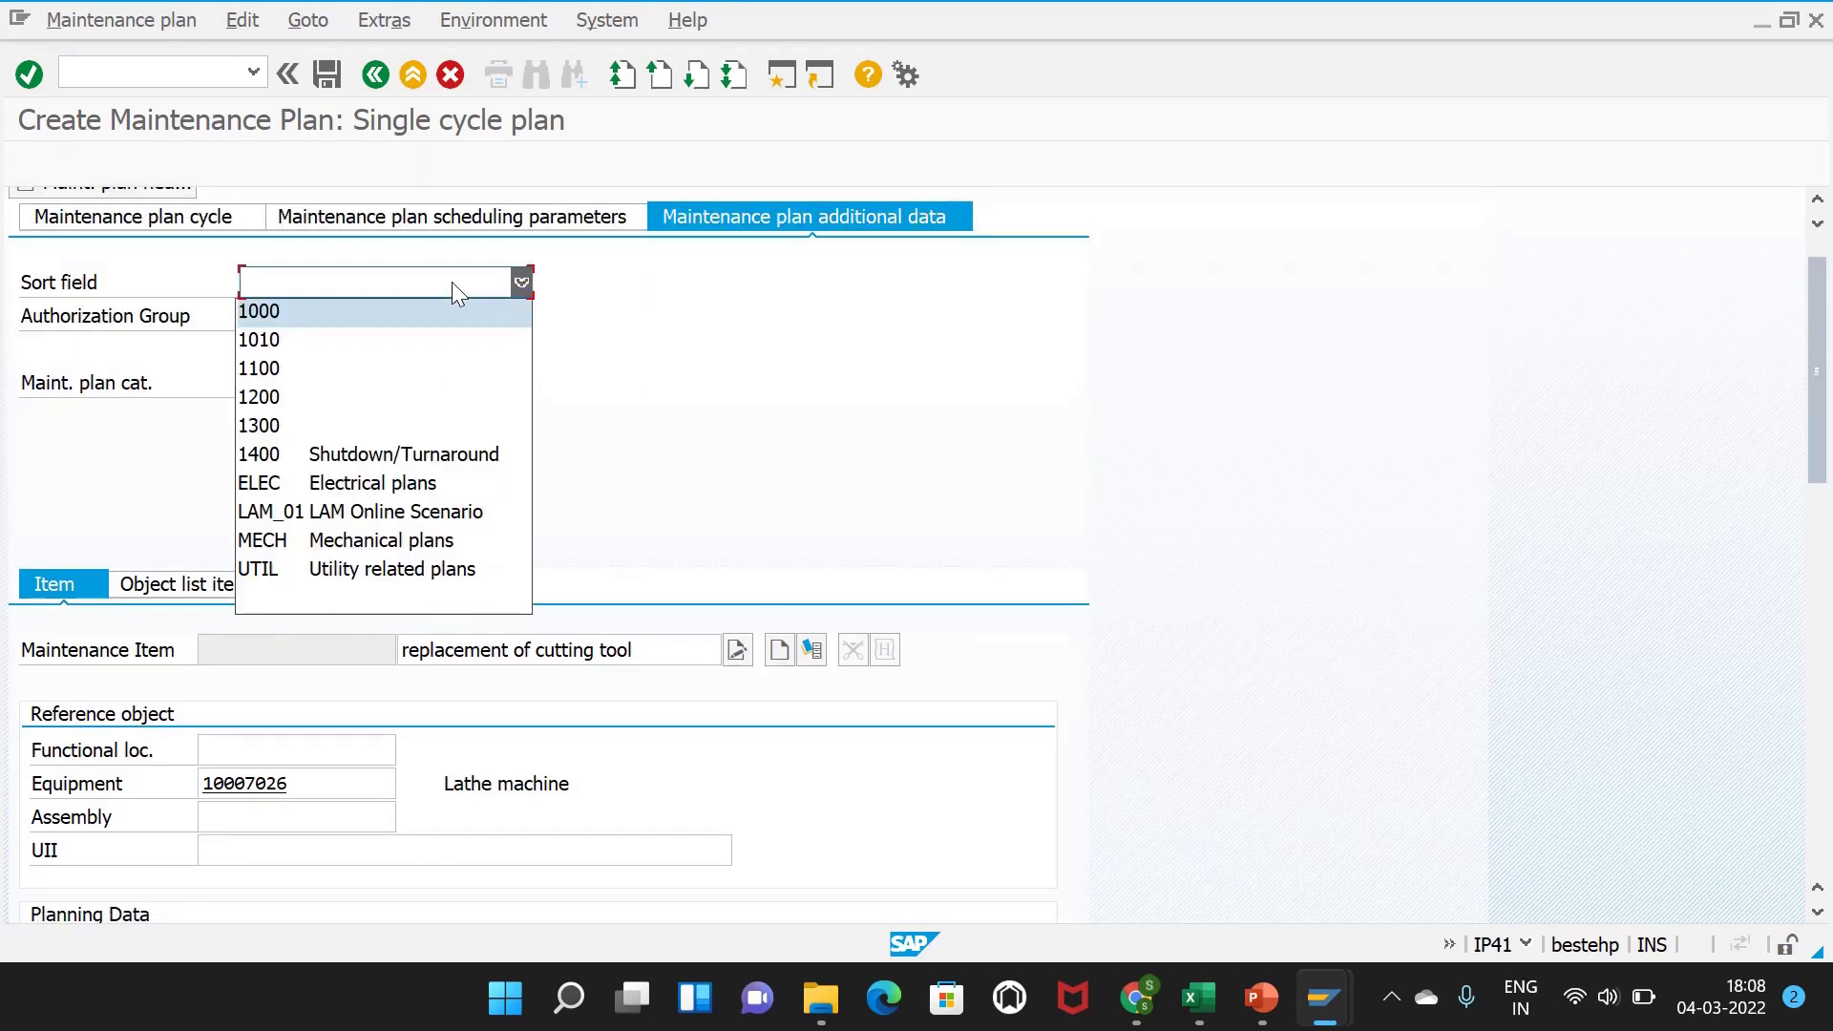
pyautogui.click(336, 569)
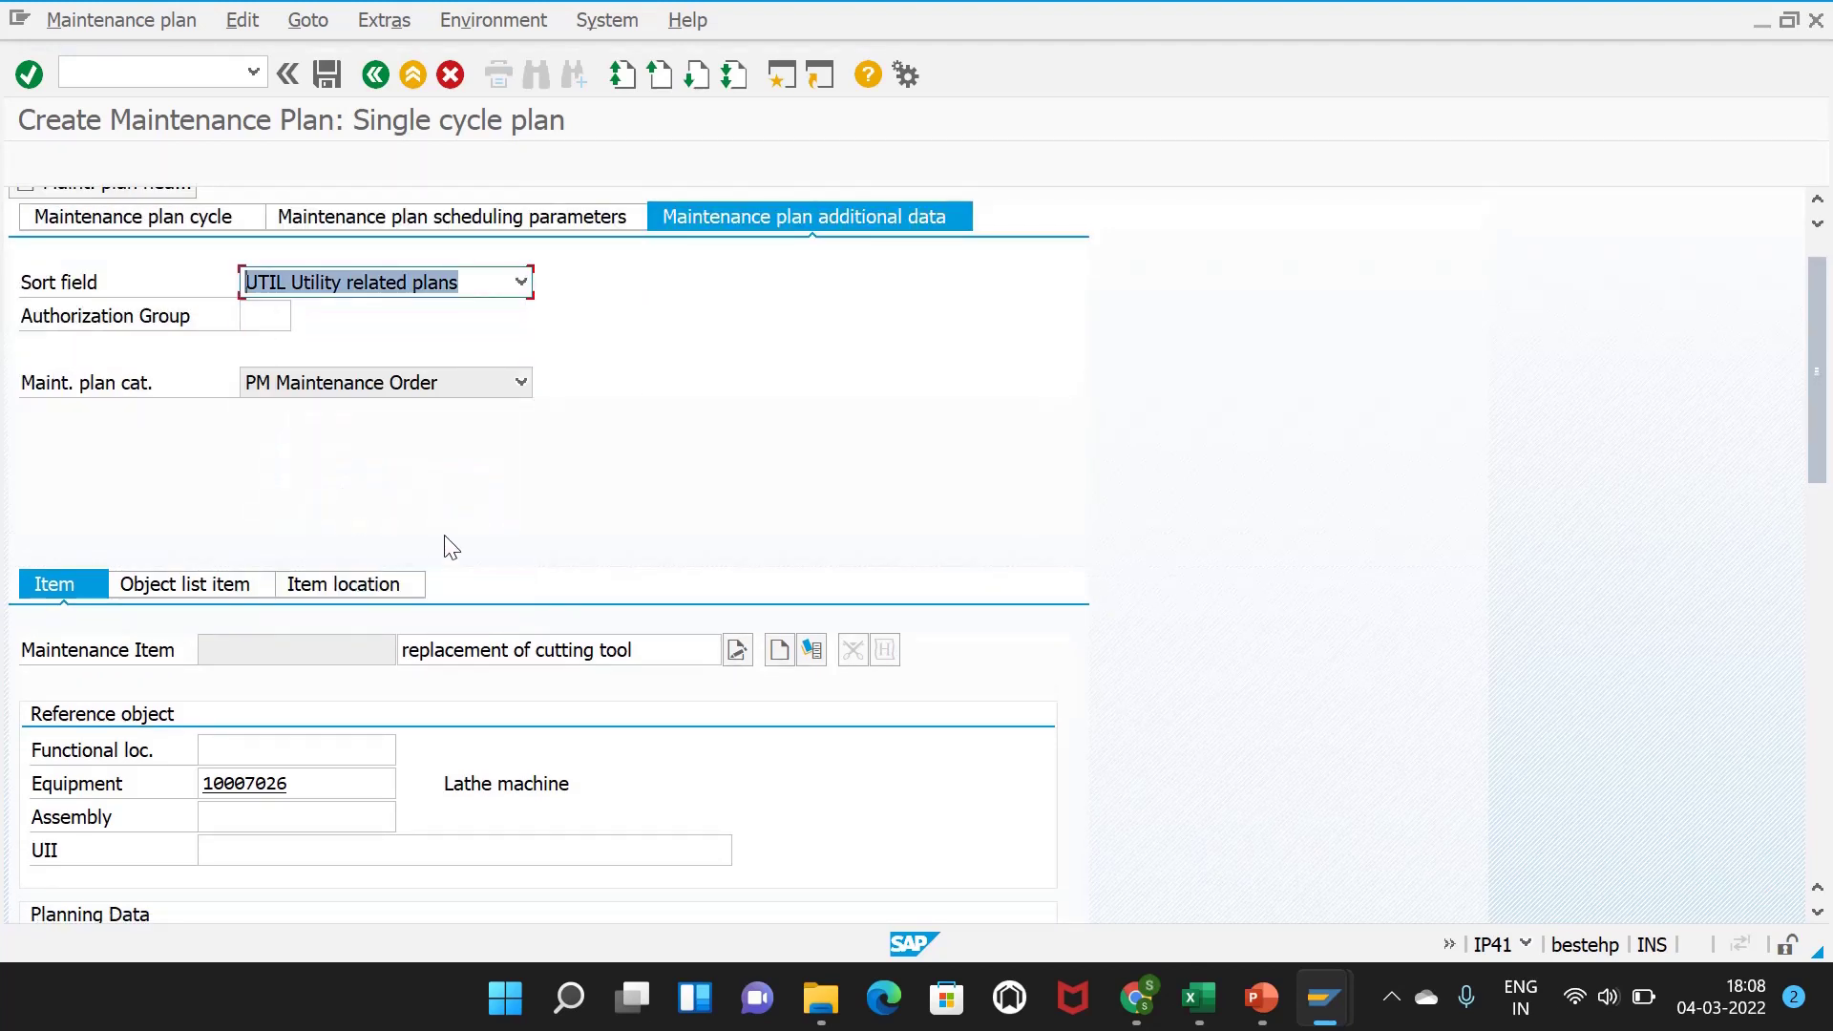
pyautogui.click(315, 84)
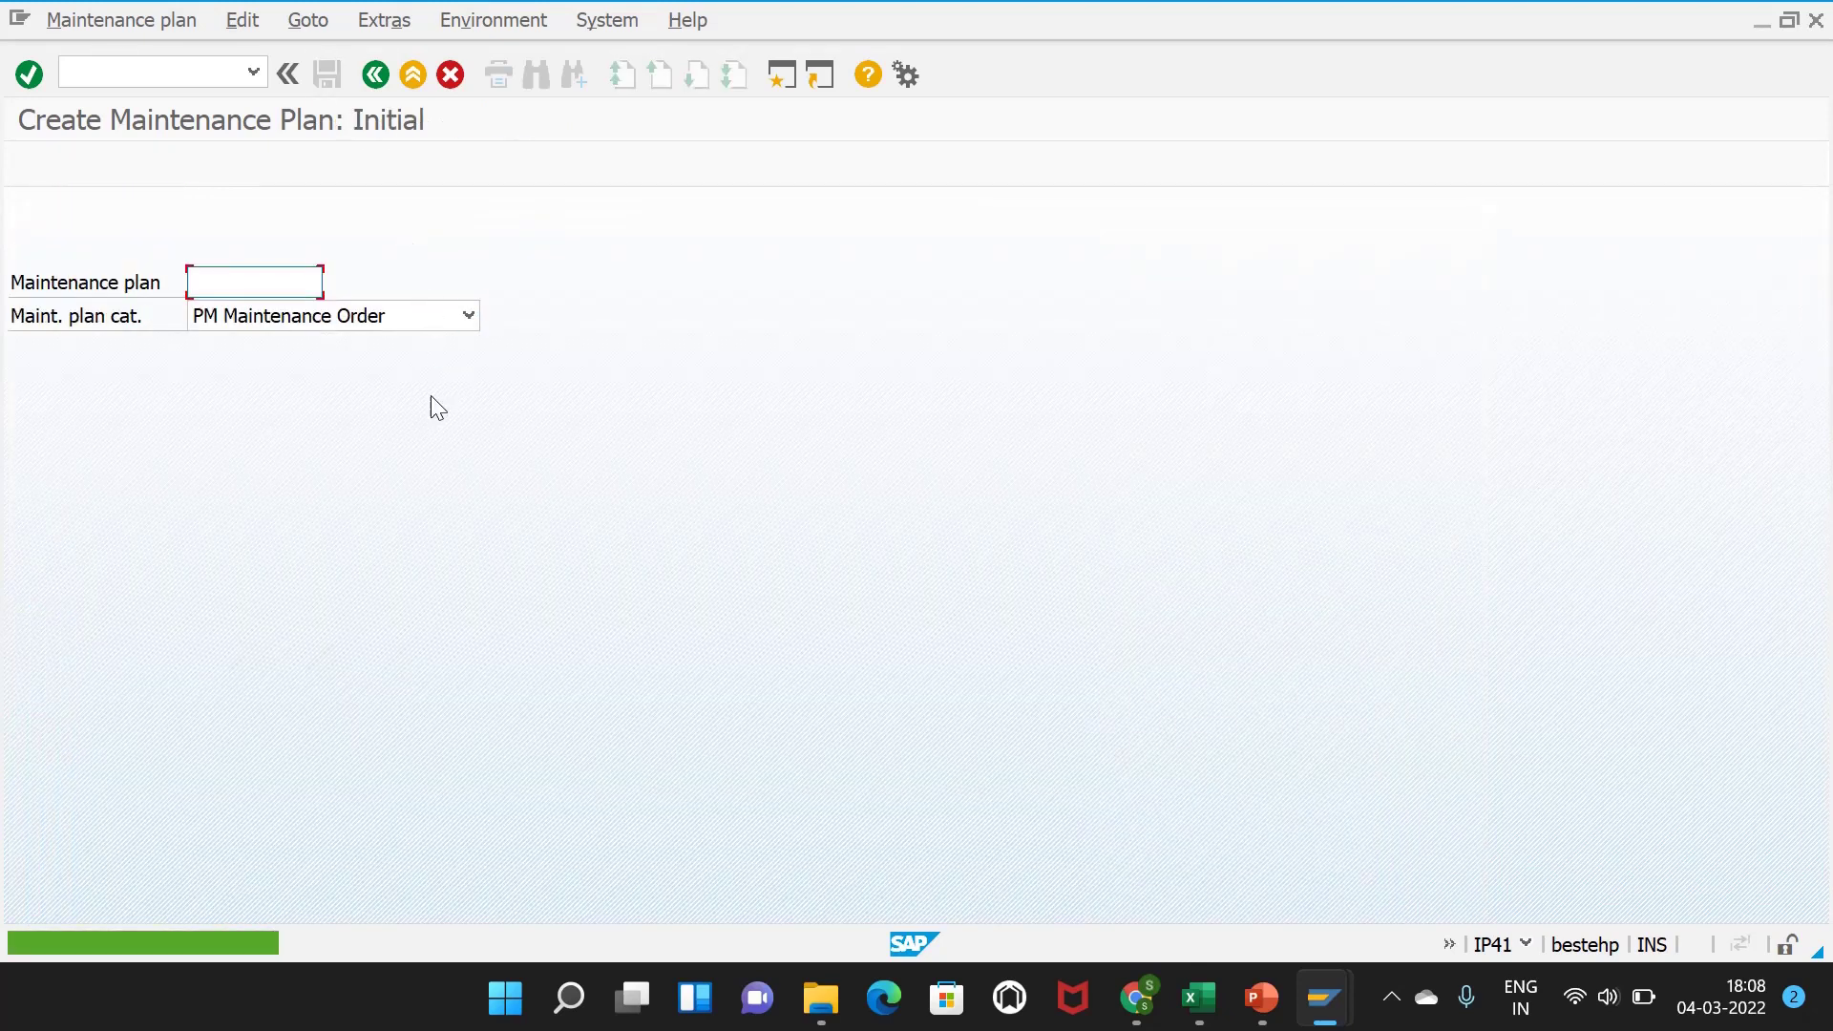
# - Open maintenance plan 424 for scheduling with transaction IP10
pyautogui.click(181, 81)
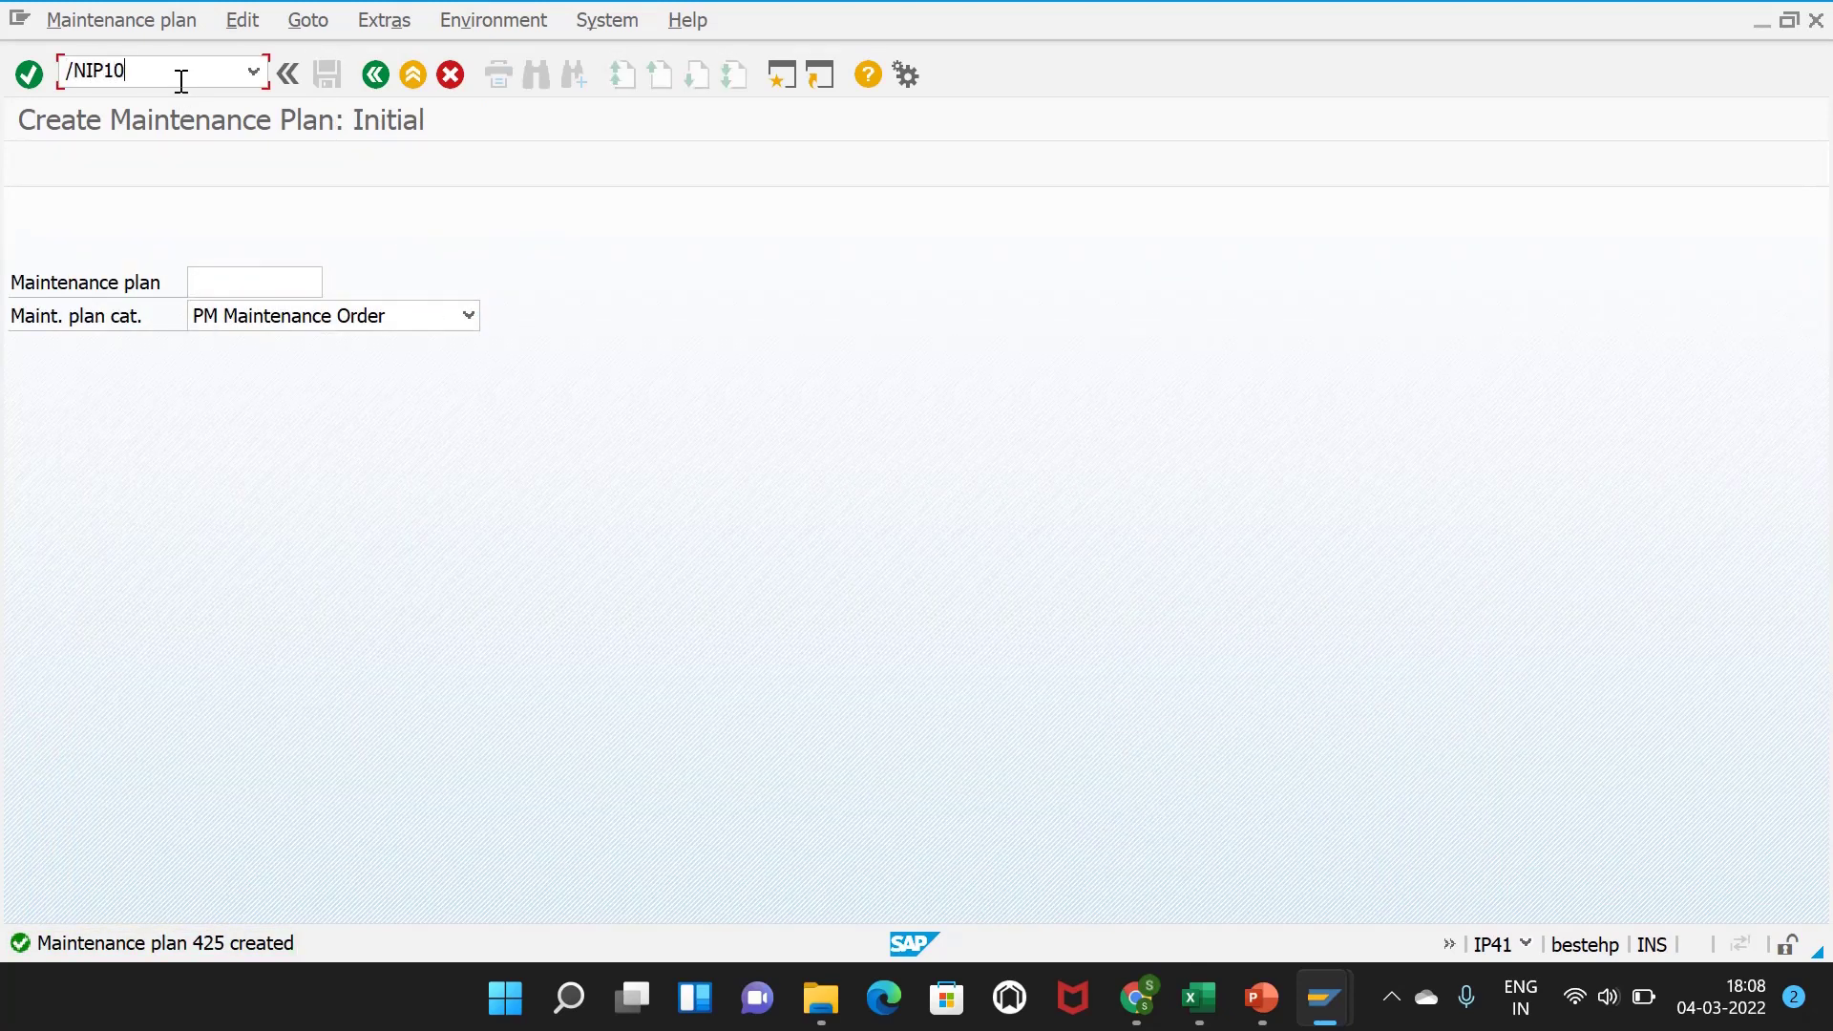
pyautogui.press('Return')
pyautogui.write('424')
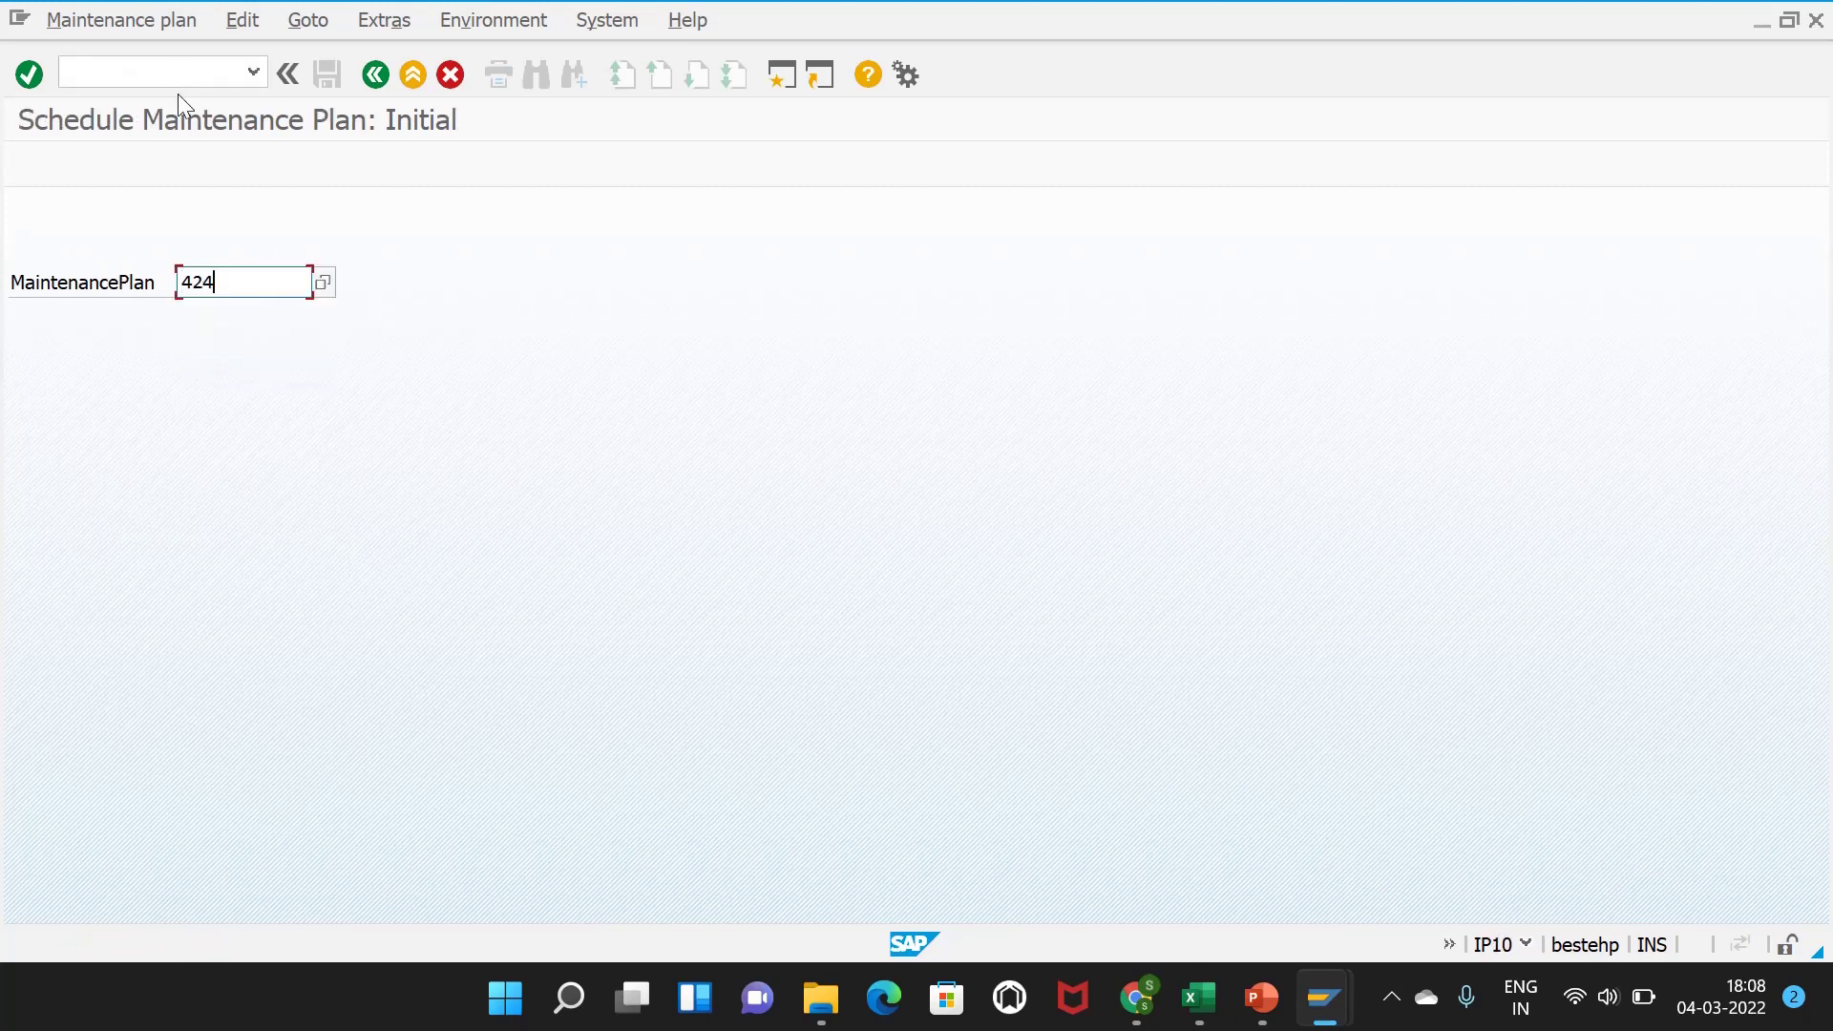
pyautogui.press('Return')
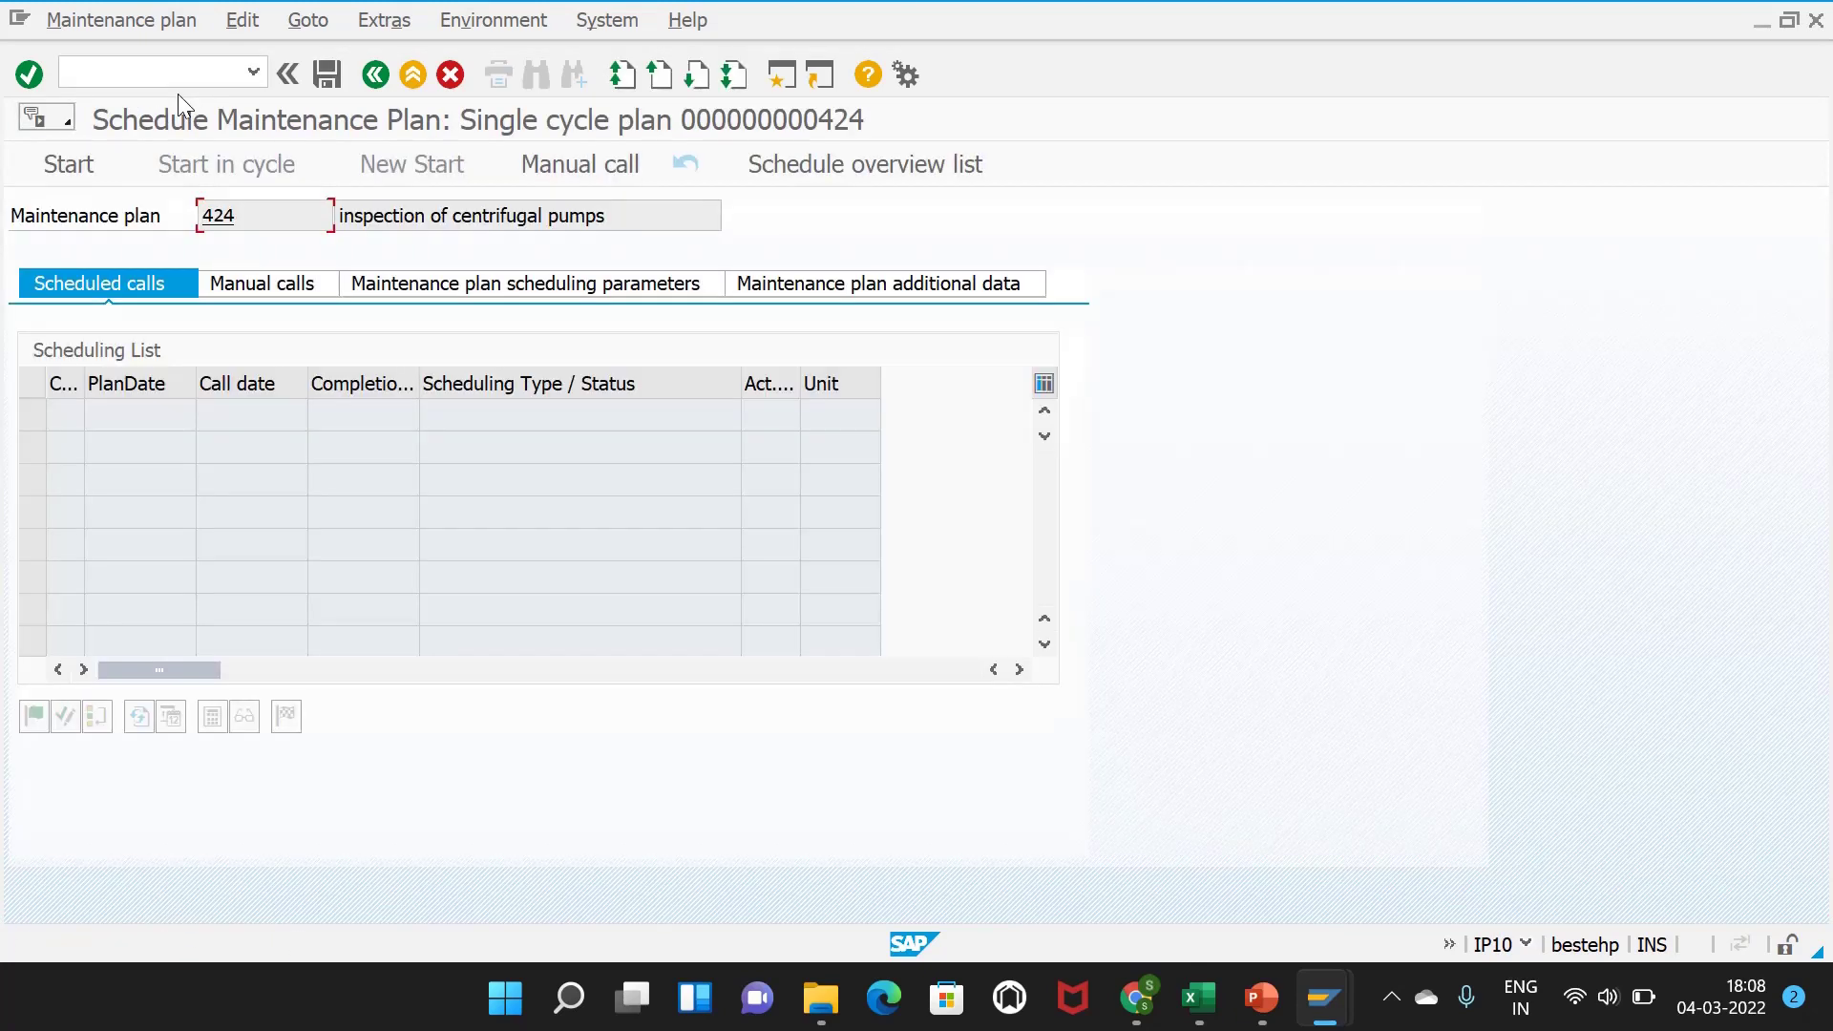
# - Start scheduling the centrifugal pump inspection plan with cycle start 04.03.2022 and save the schedule
pyautogui.click(86, 168)
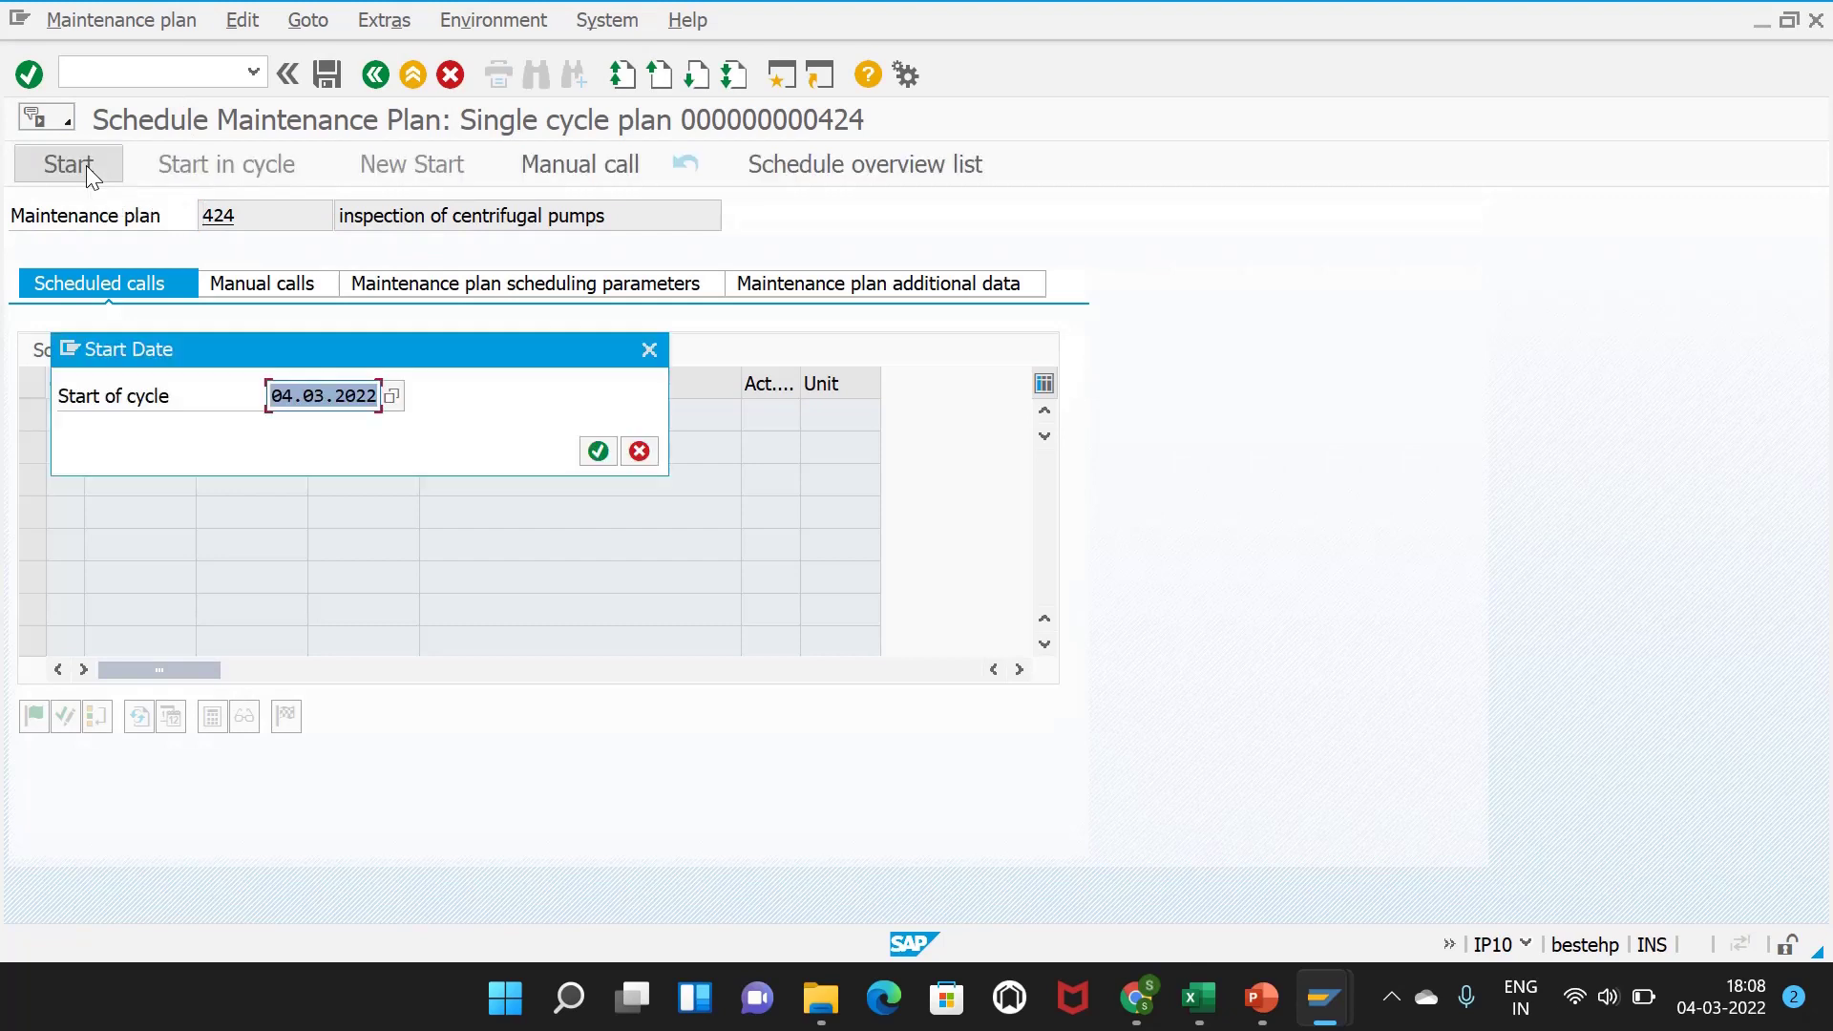
pyautogui.click(587, 450)
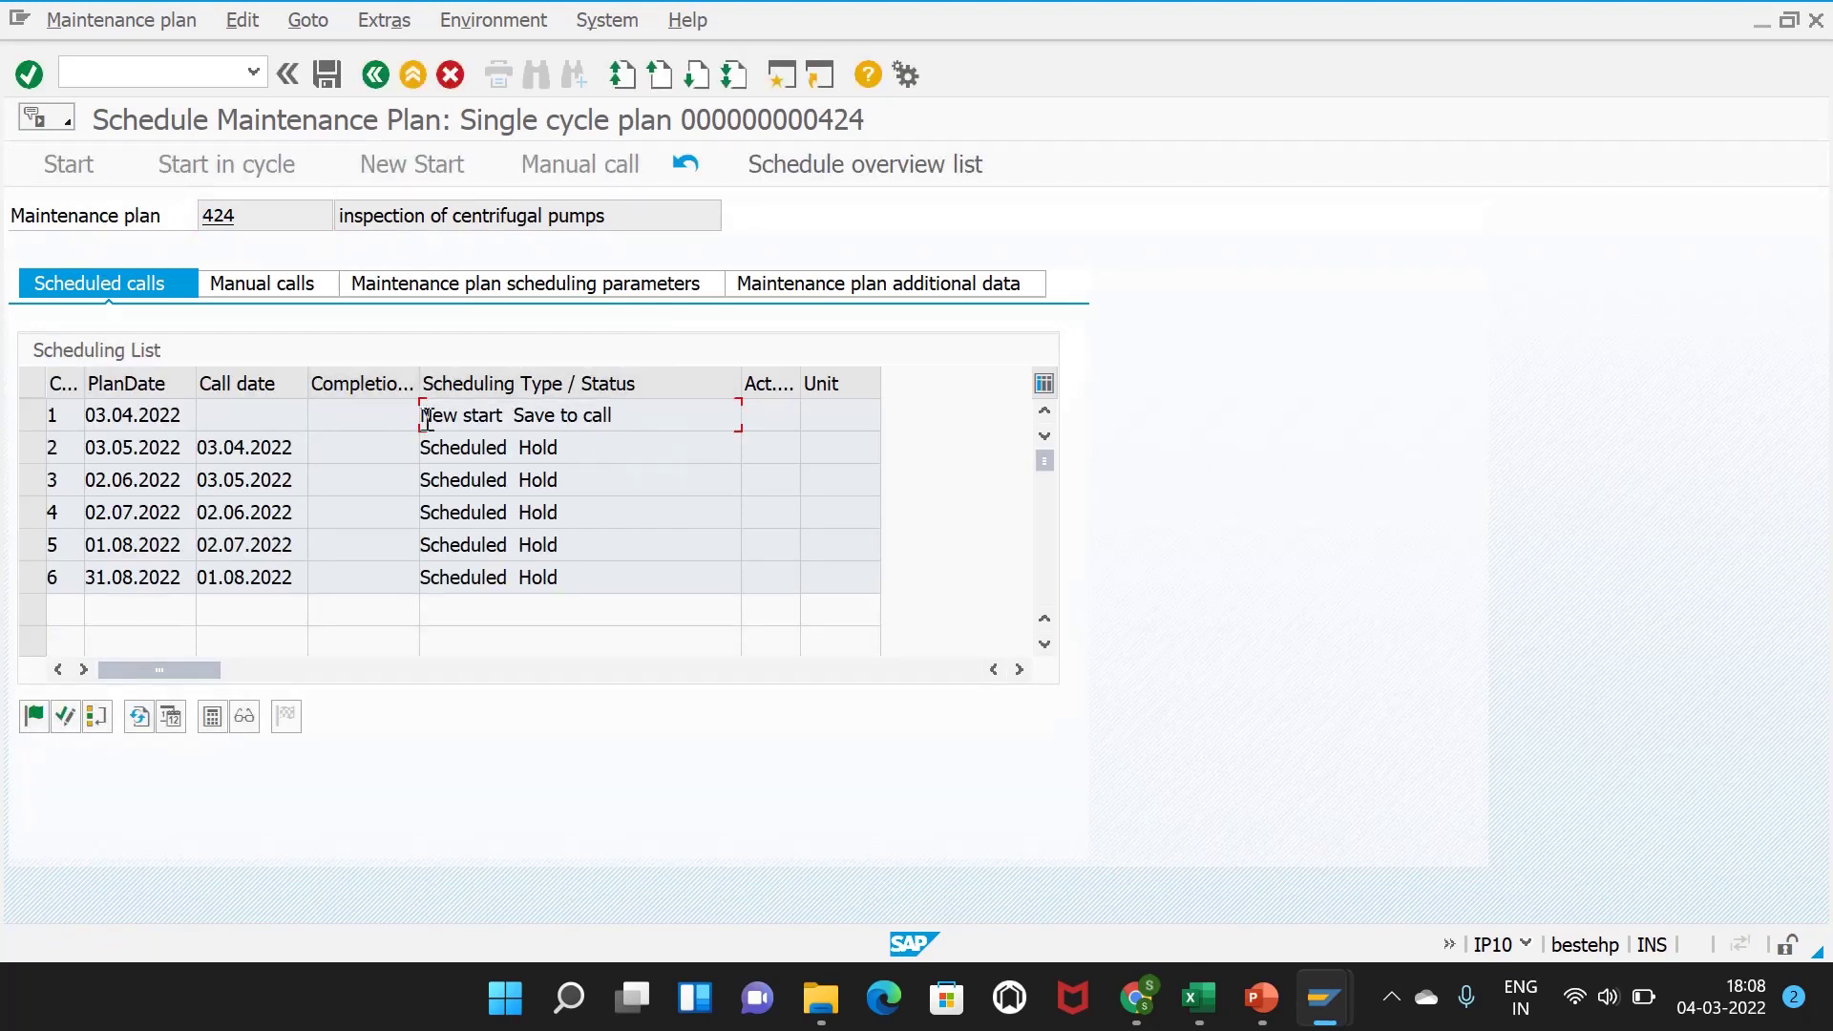
pyautogui.moveTo(427, 417); pyautogui.dragTo(629, 422)
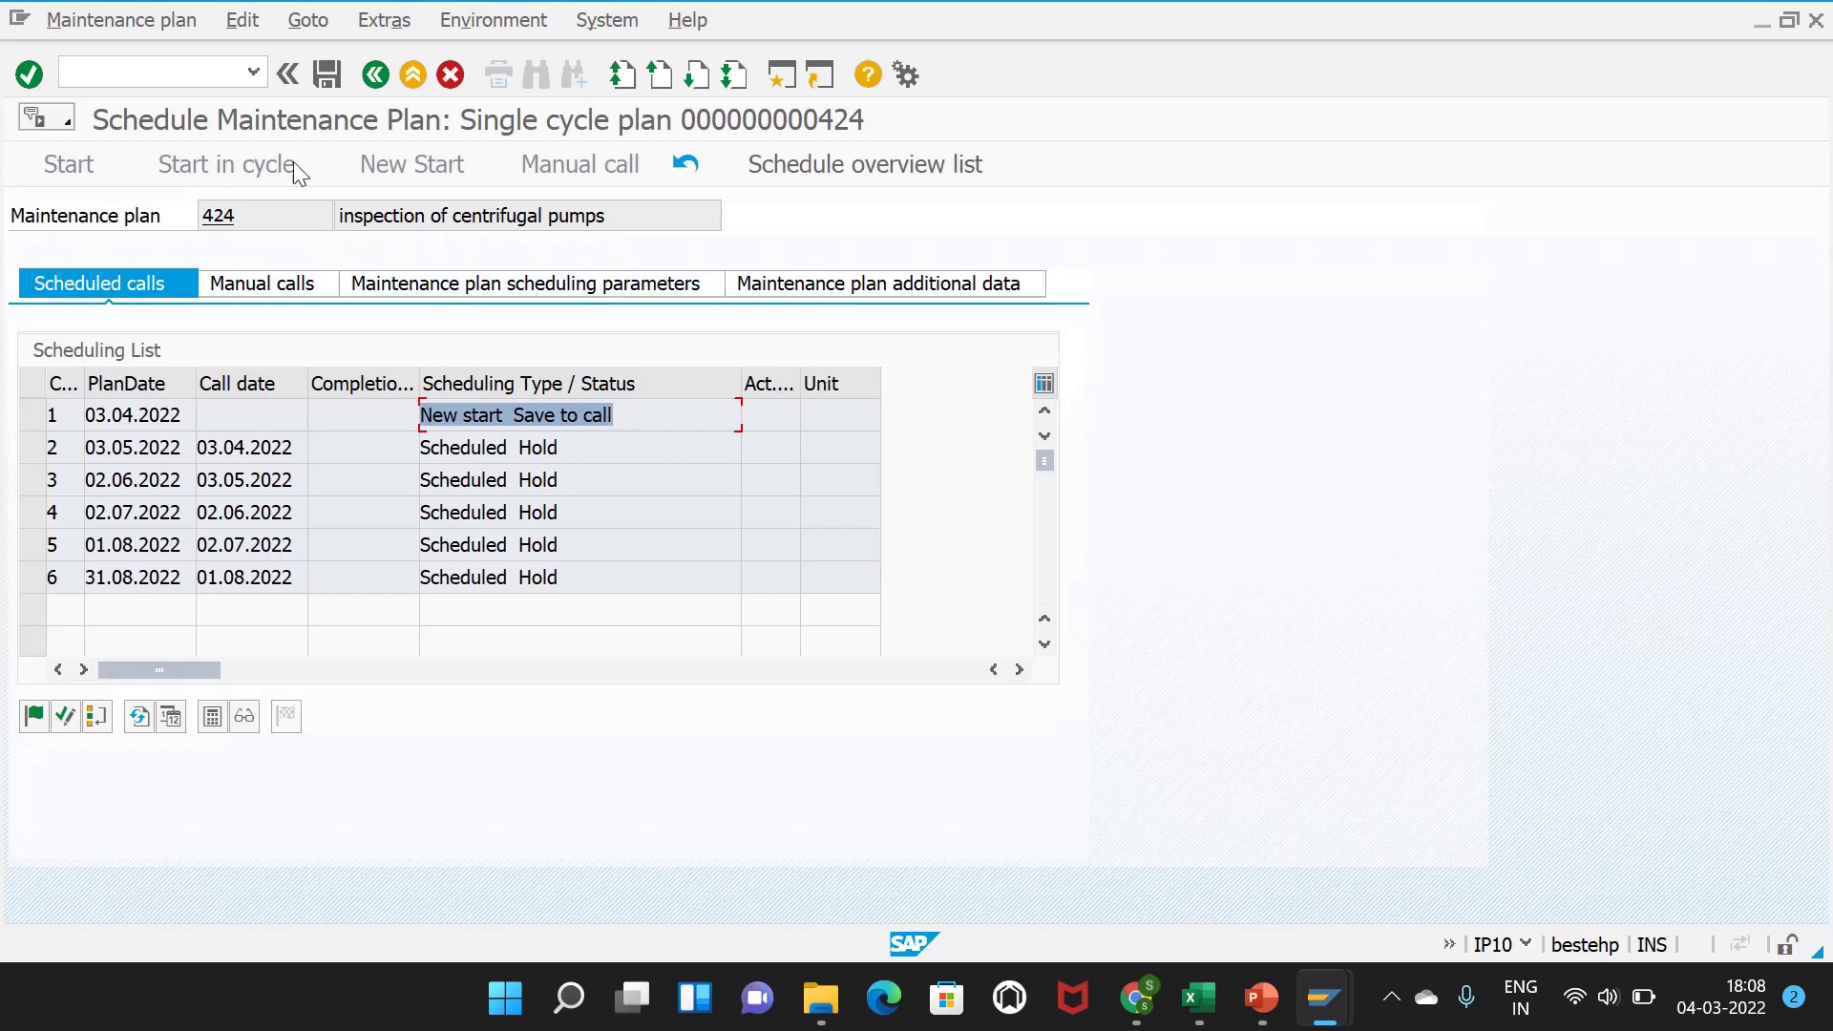
pyautogui.click(258, 415)
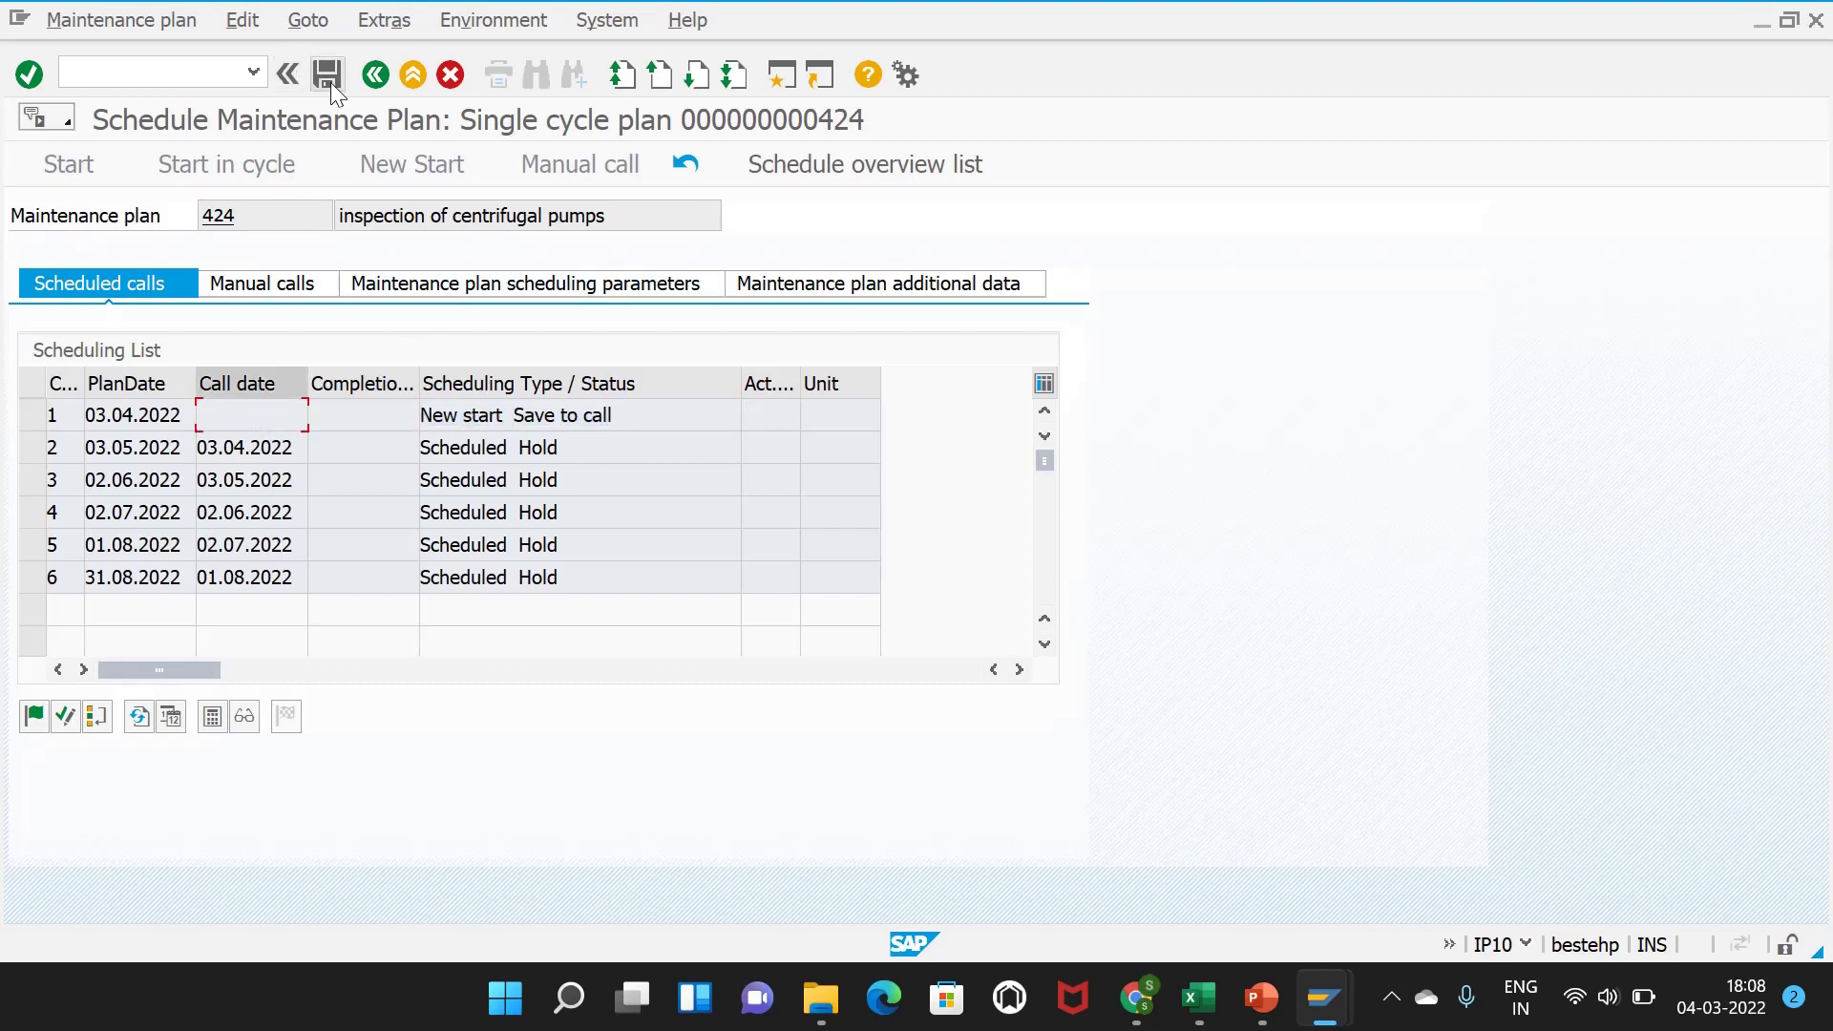
pyautogui.click(331, 82)
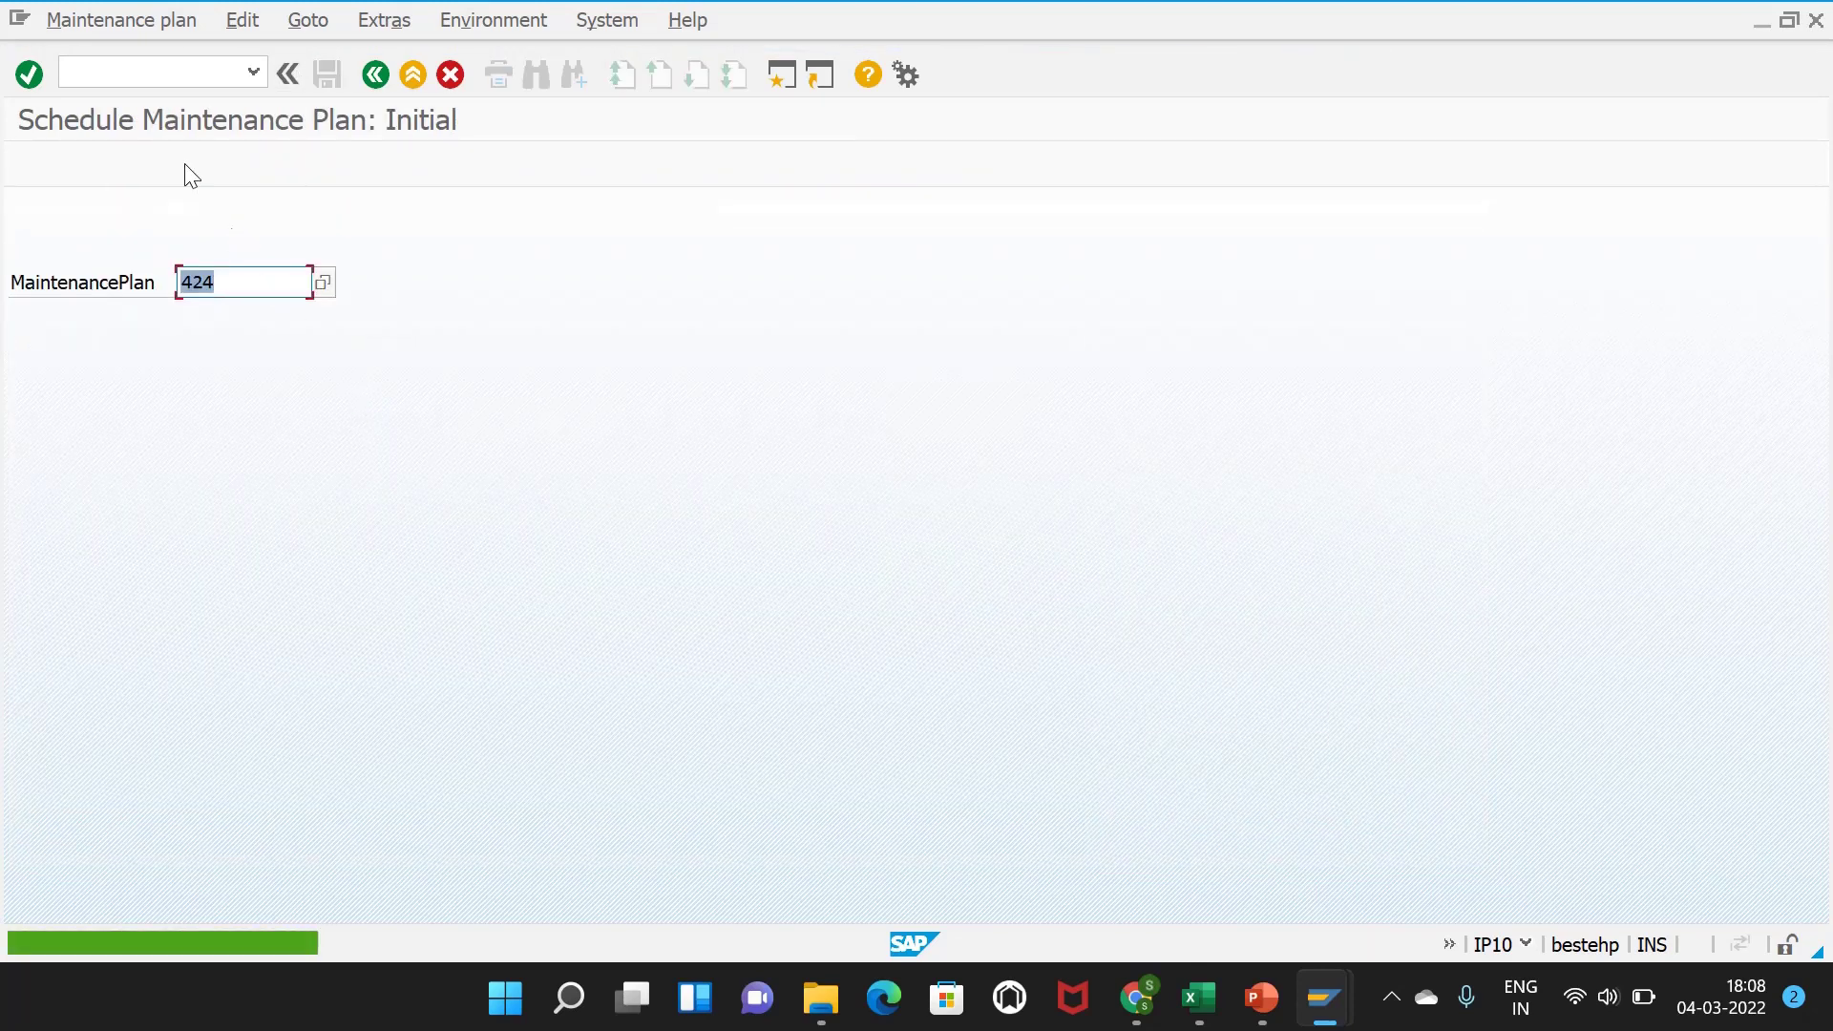
# - List the scheduling overview for maintenance plan 424 with transaction IP24 and look up the first call's order
pyautogui.click(168, 63)
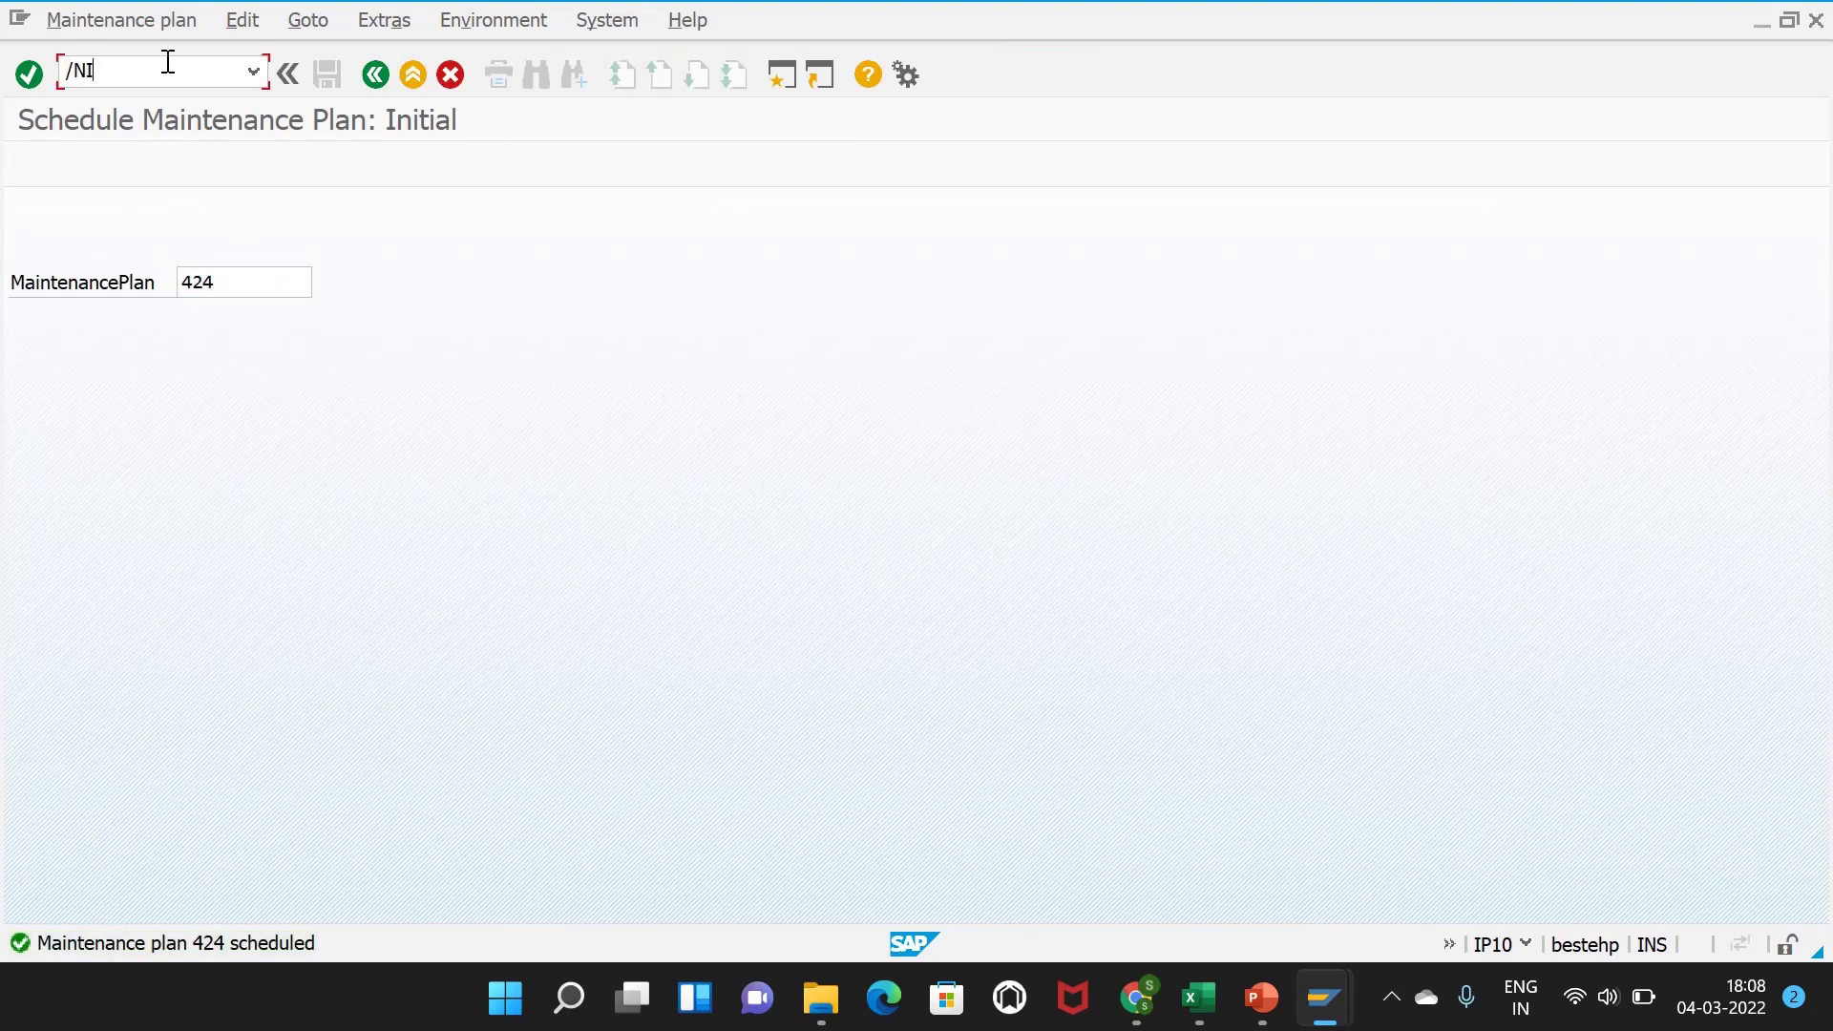
pyautogui.write('/NIP24')
pyautogui.press('Return')
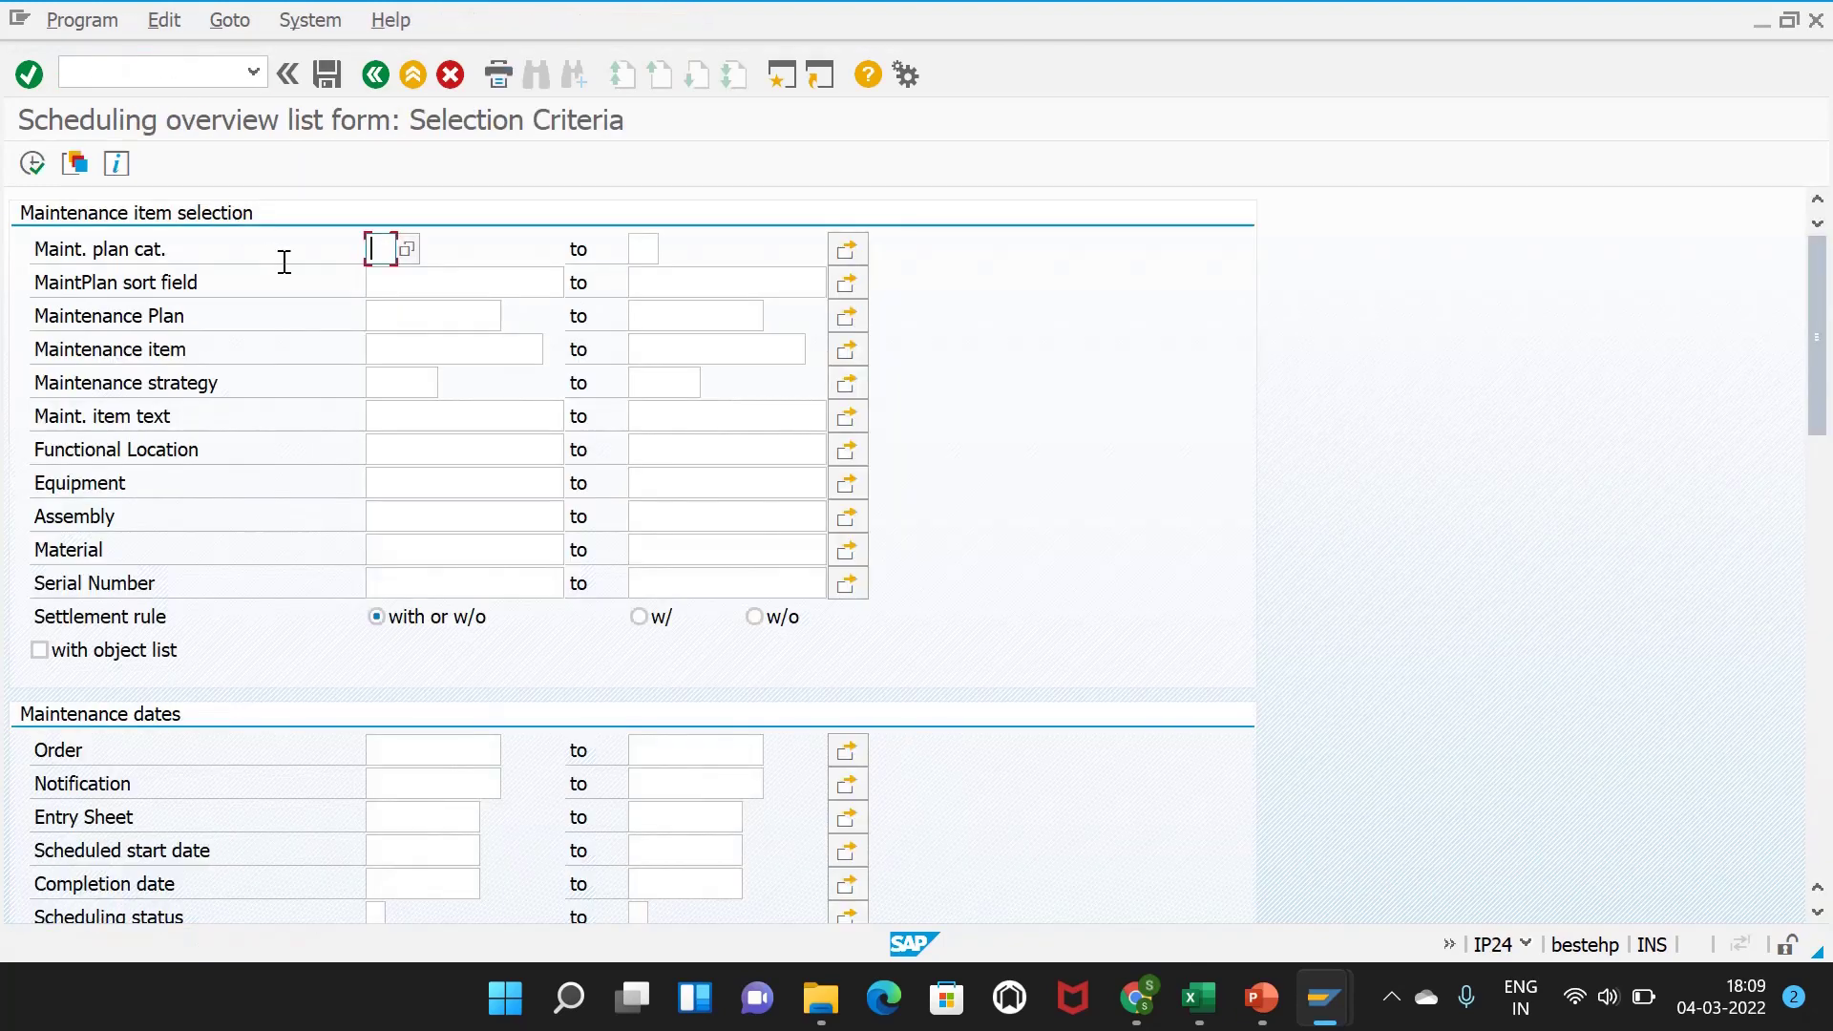
pyautogui.click(399, 315)
pyautogui.write('424')
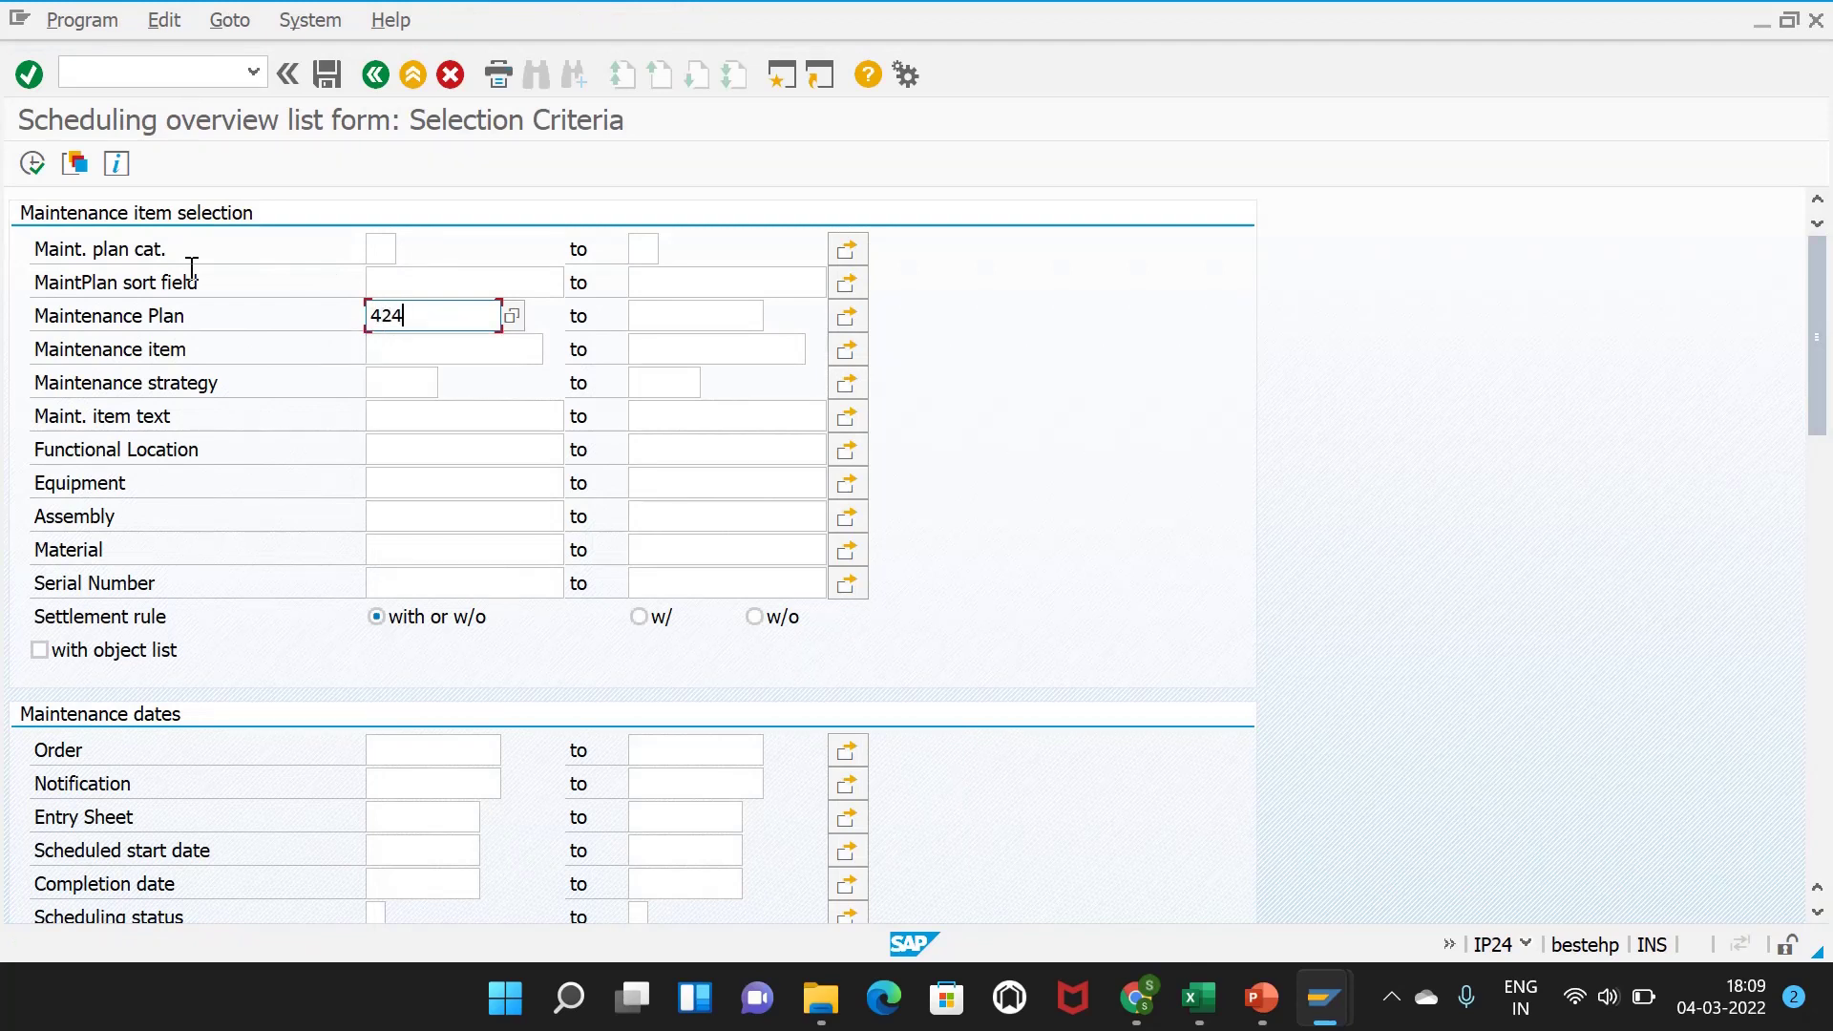
pyautogui.click(38, 164)
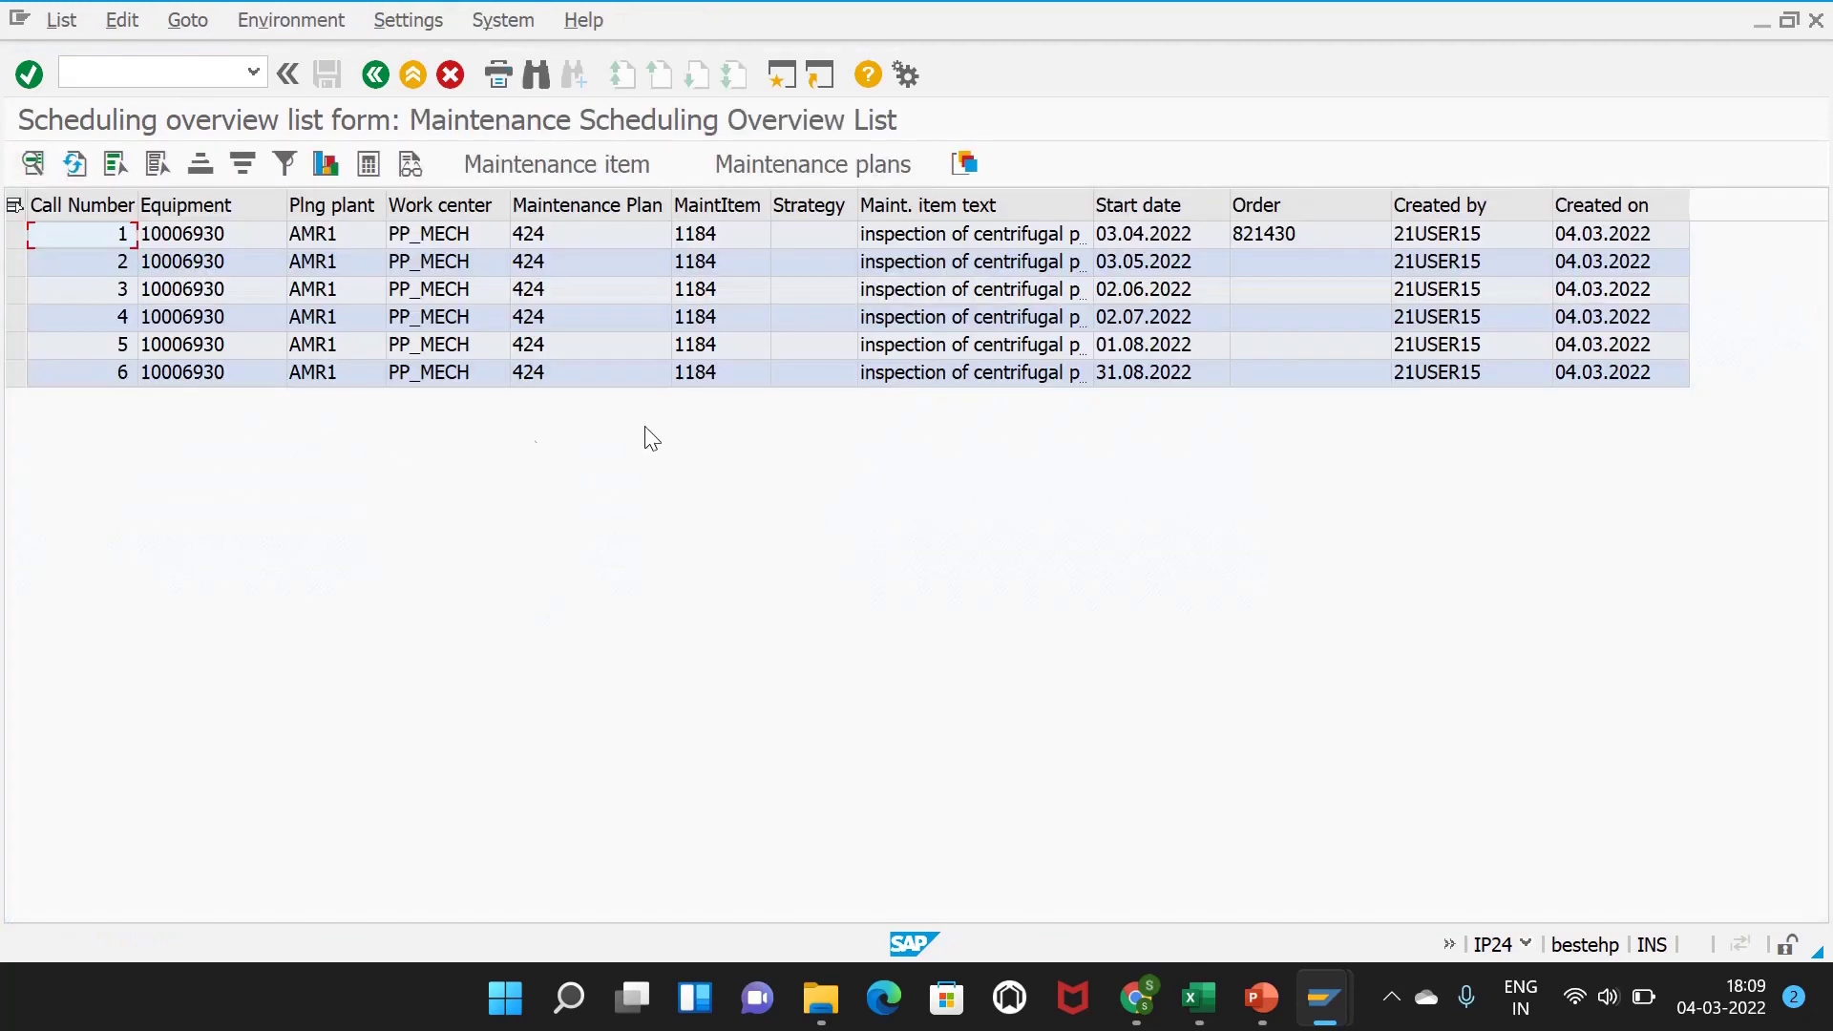
pyautogui.click(1296, 231)
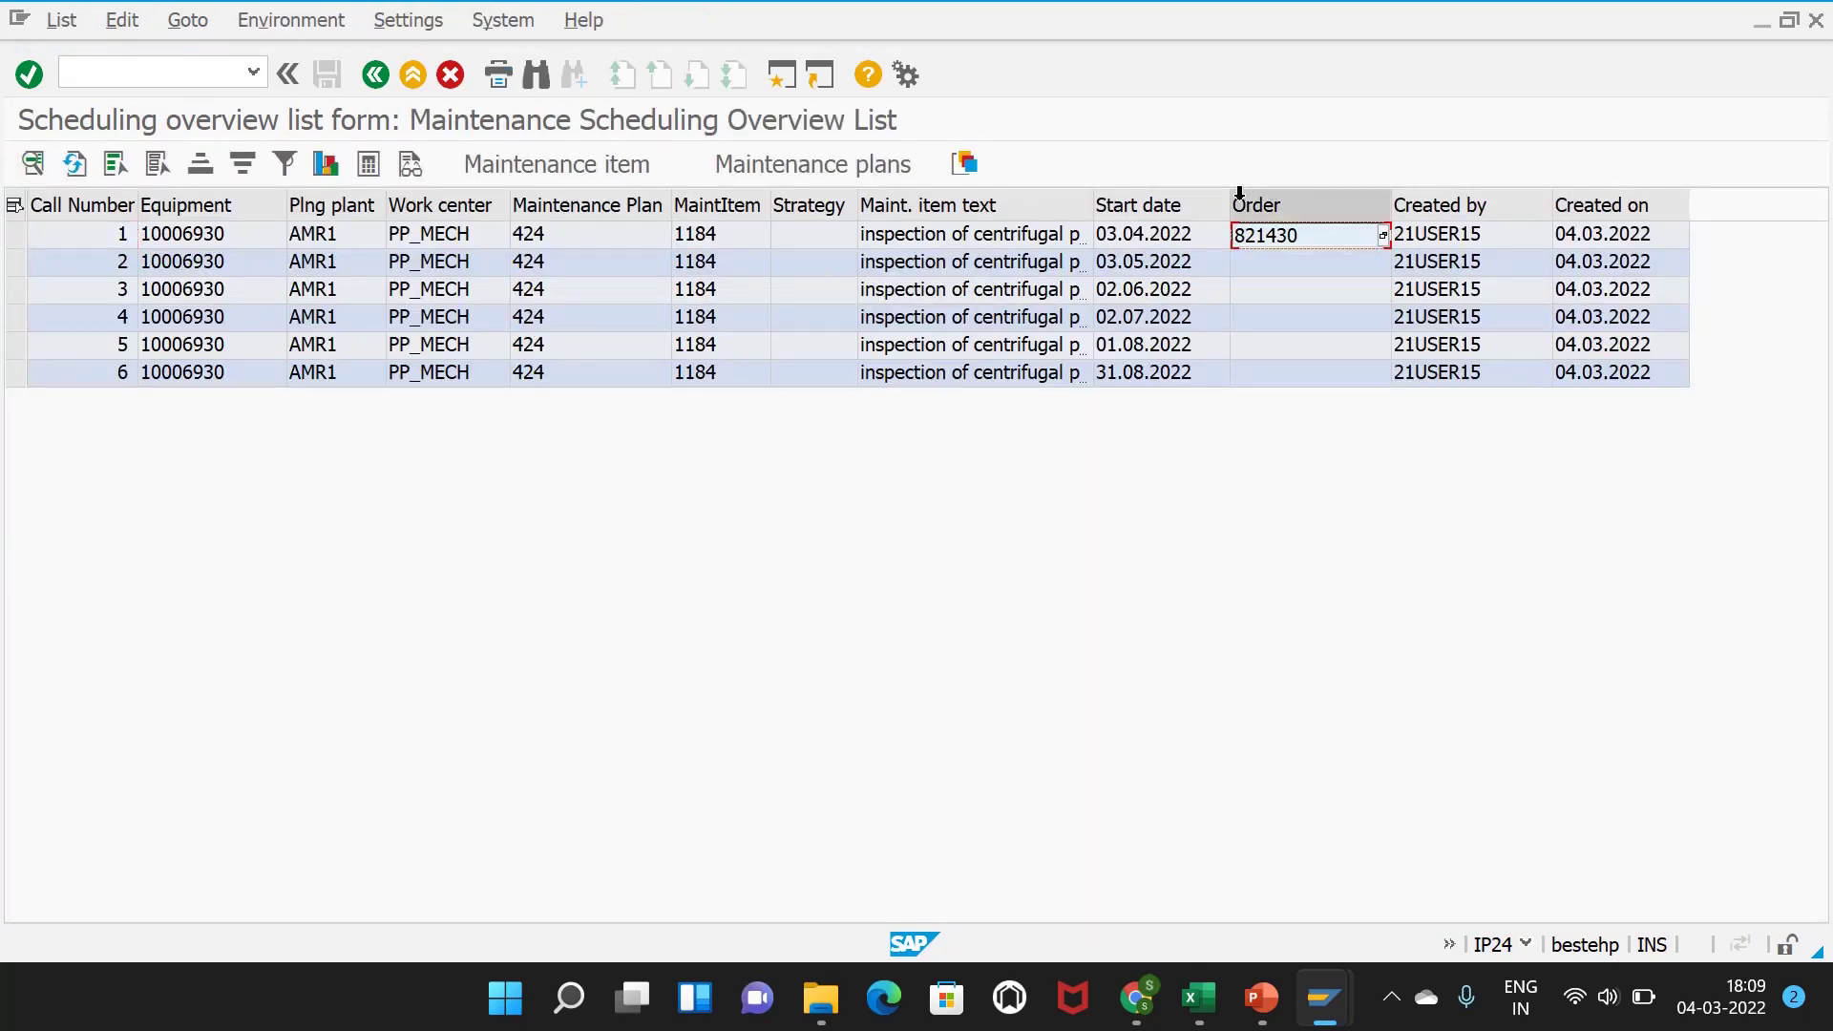
# - Open the first call's pump inspection order for changing with transaction IW32
pyautogui.click(135, 70)
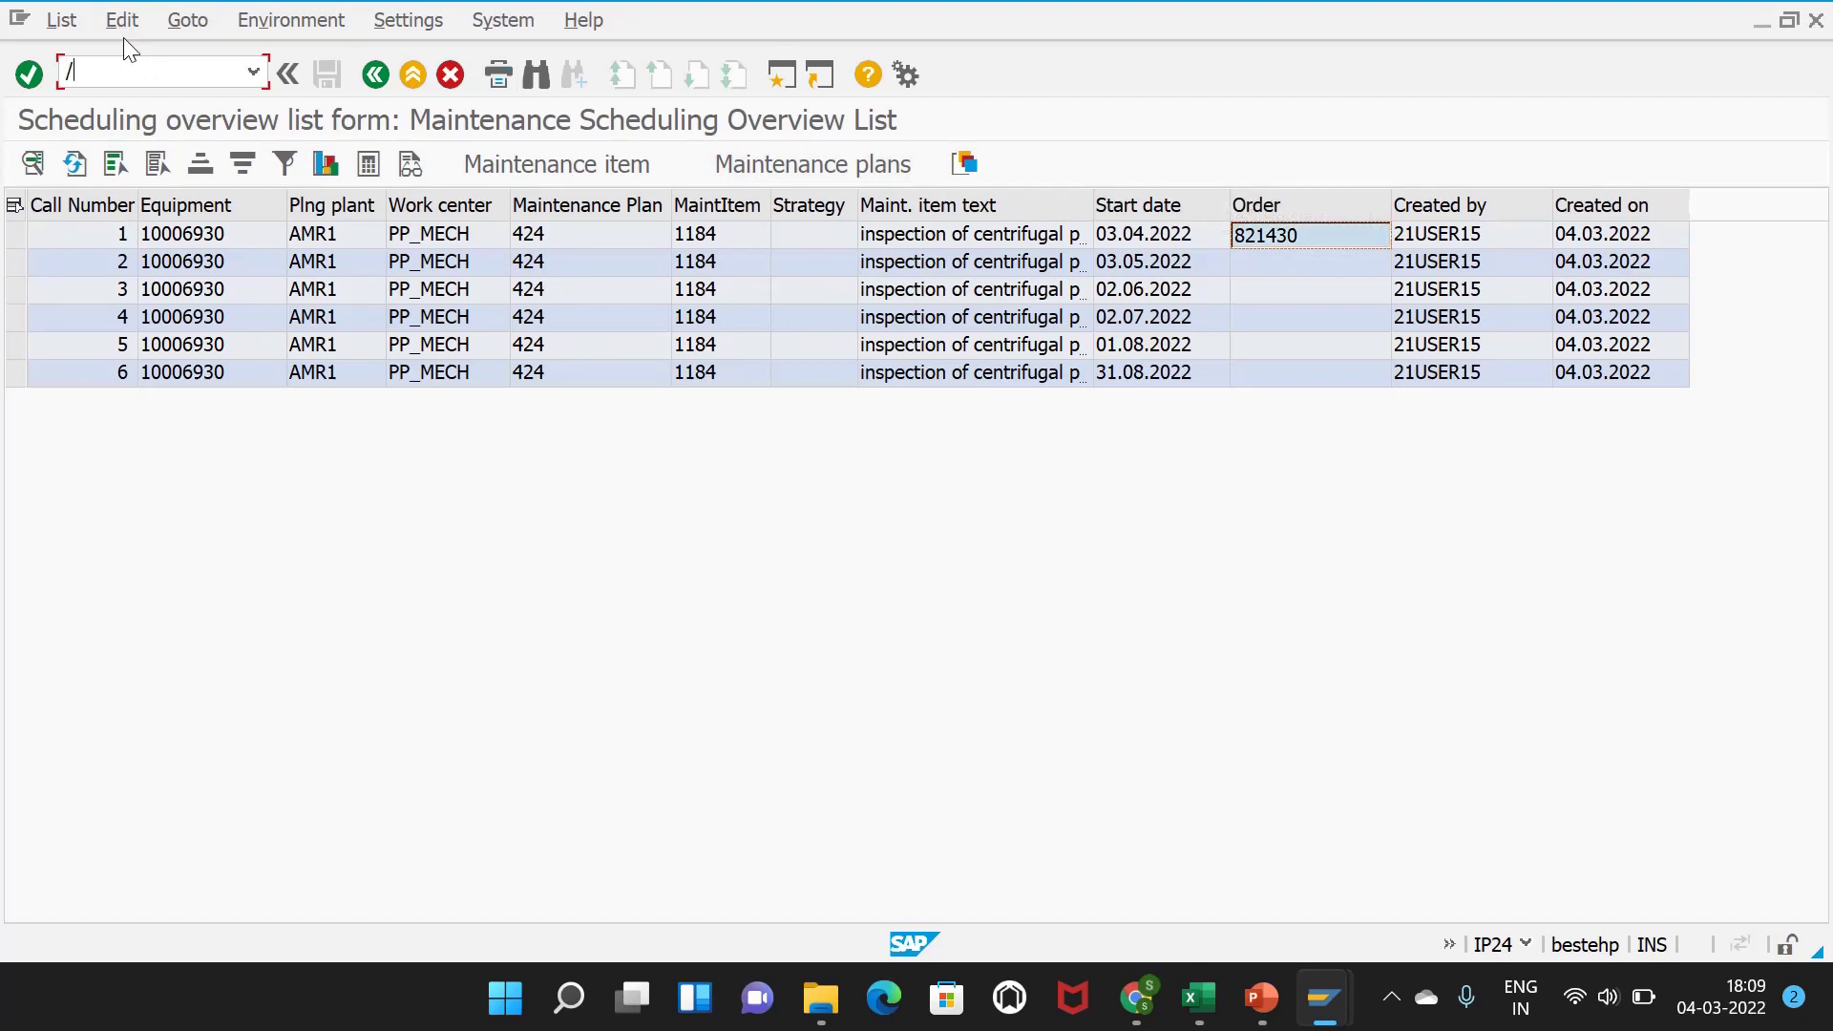
pyautogui.write('/NIW32')
pyautogui.press('Return')
pyautogui.write('821430')
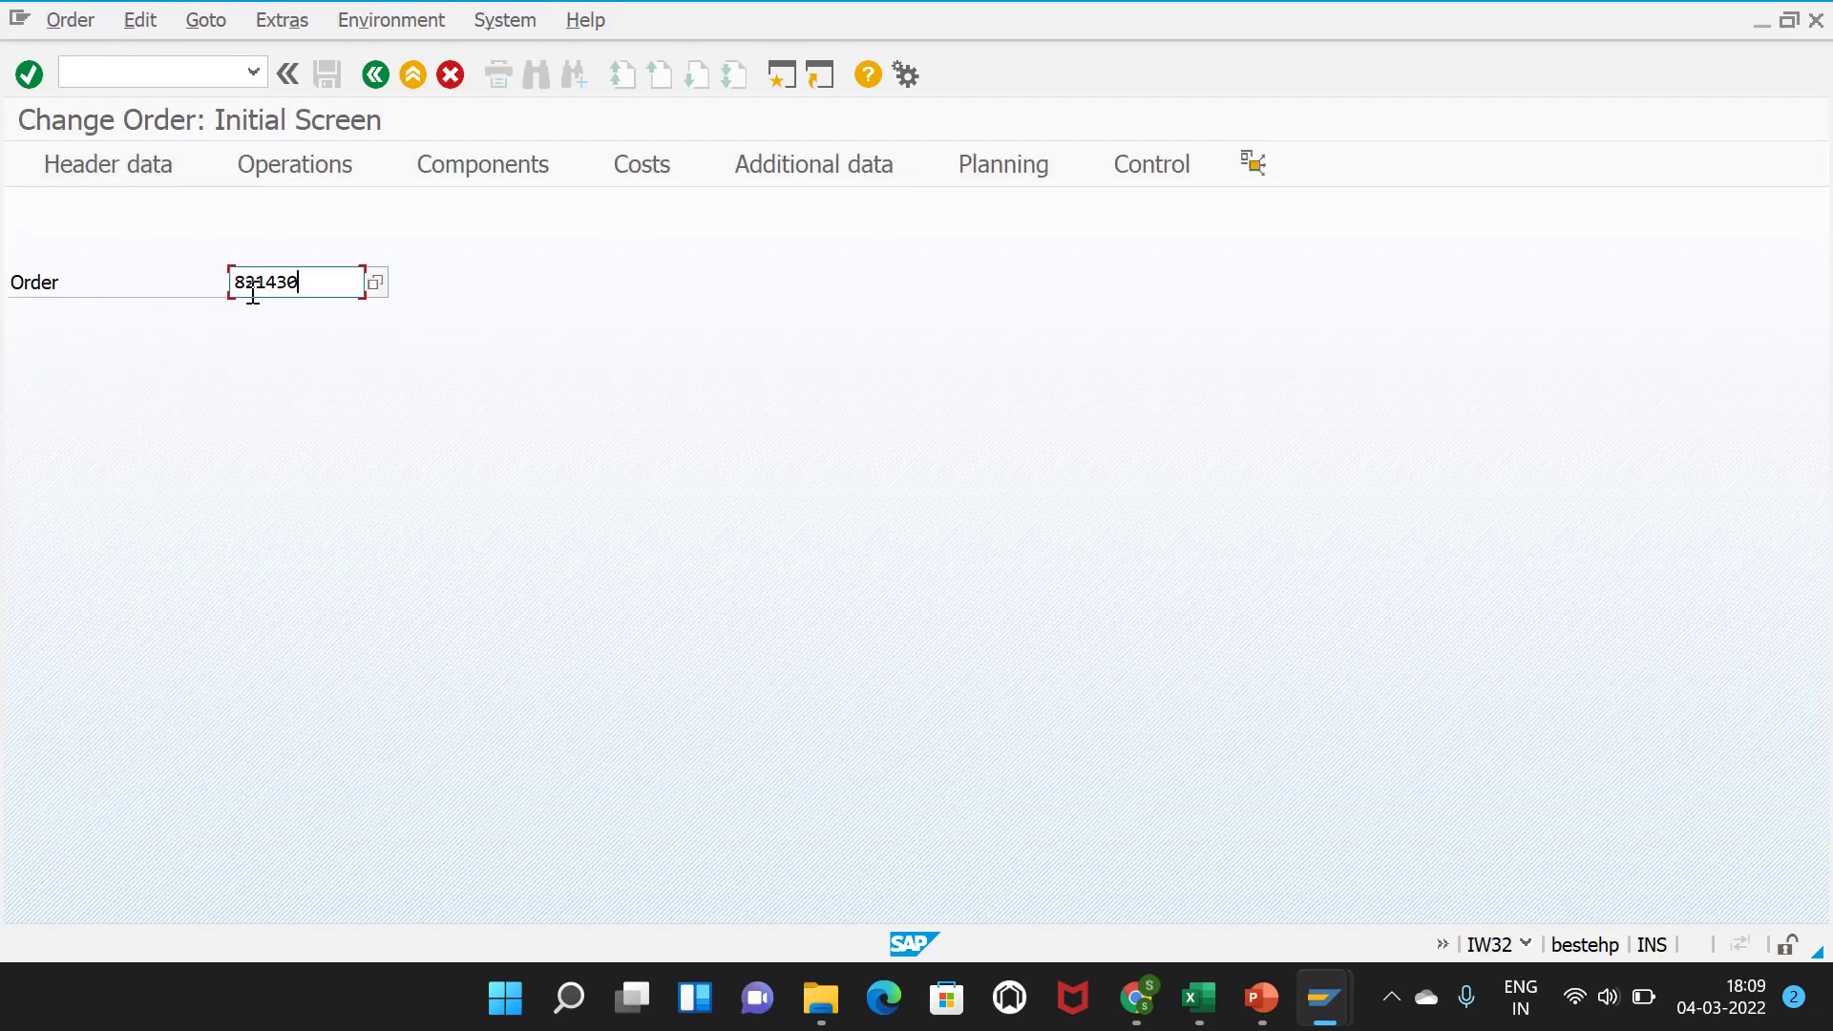
pyautogui.press('Return')
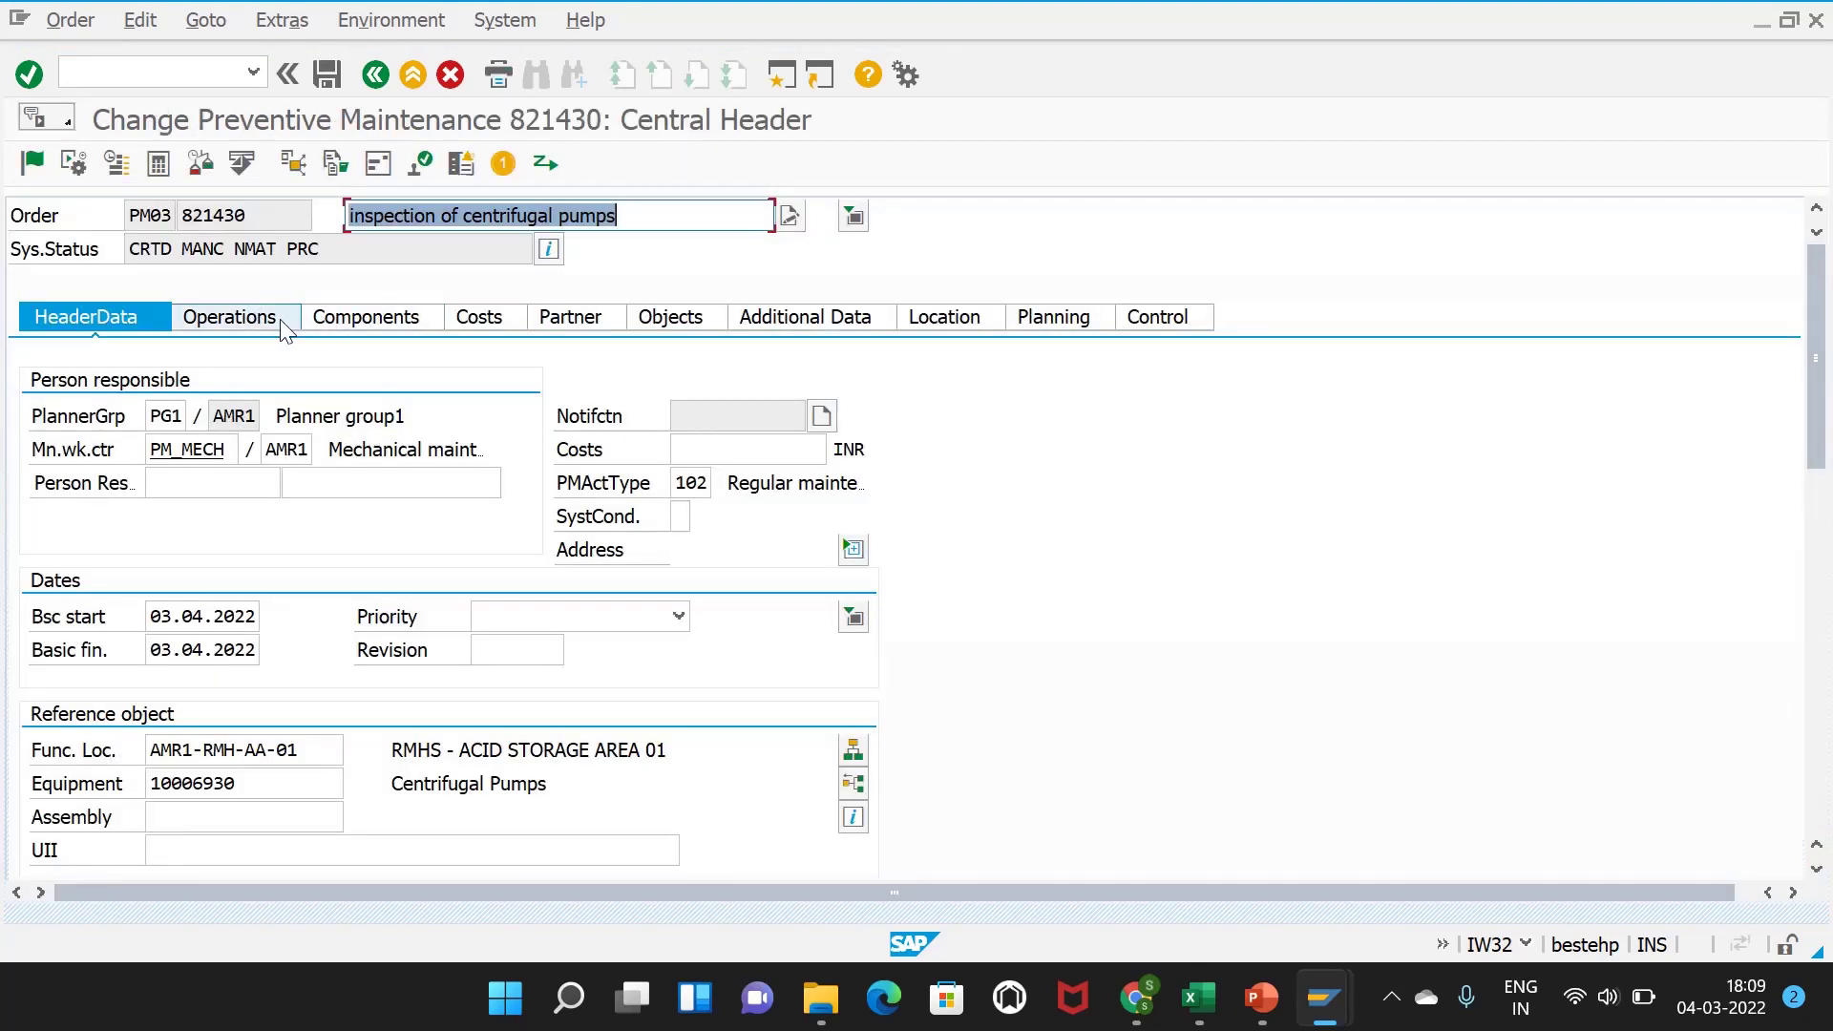
# - Set the calculation key of operations 0010 and 0020 to Calculate work and calculate the pump inspection order's planned costs
pyautogui.click(231, 318)
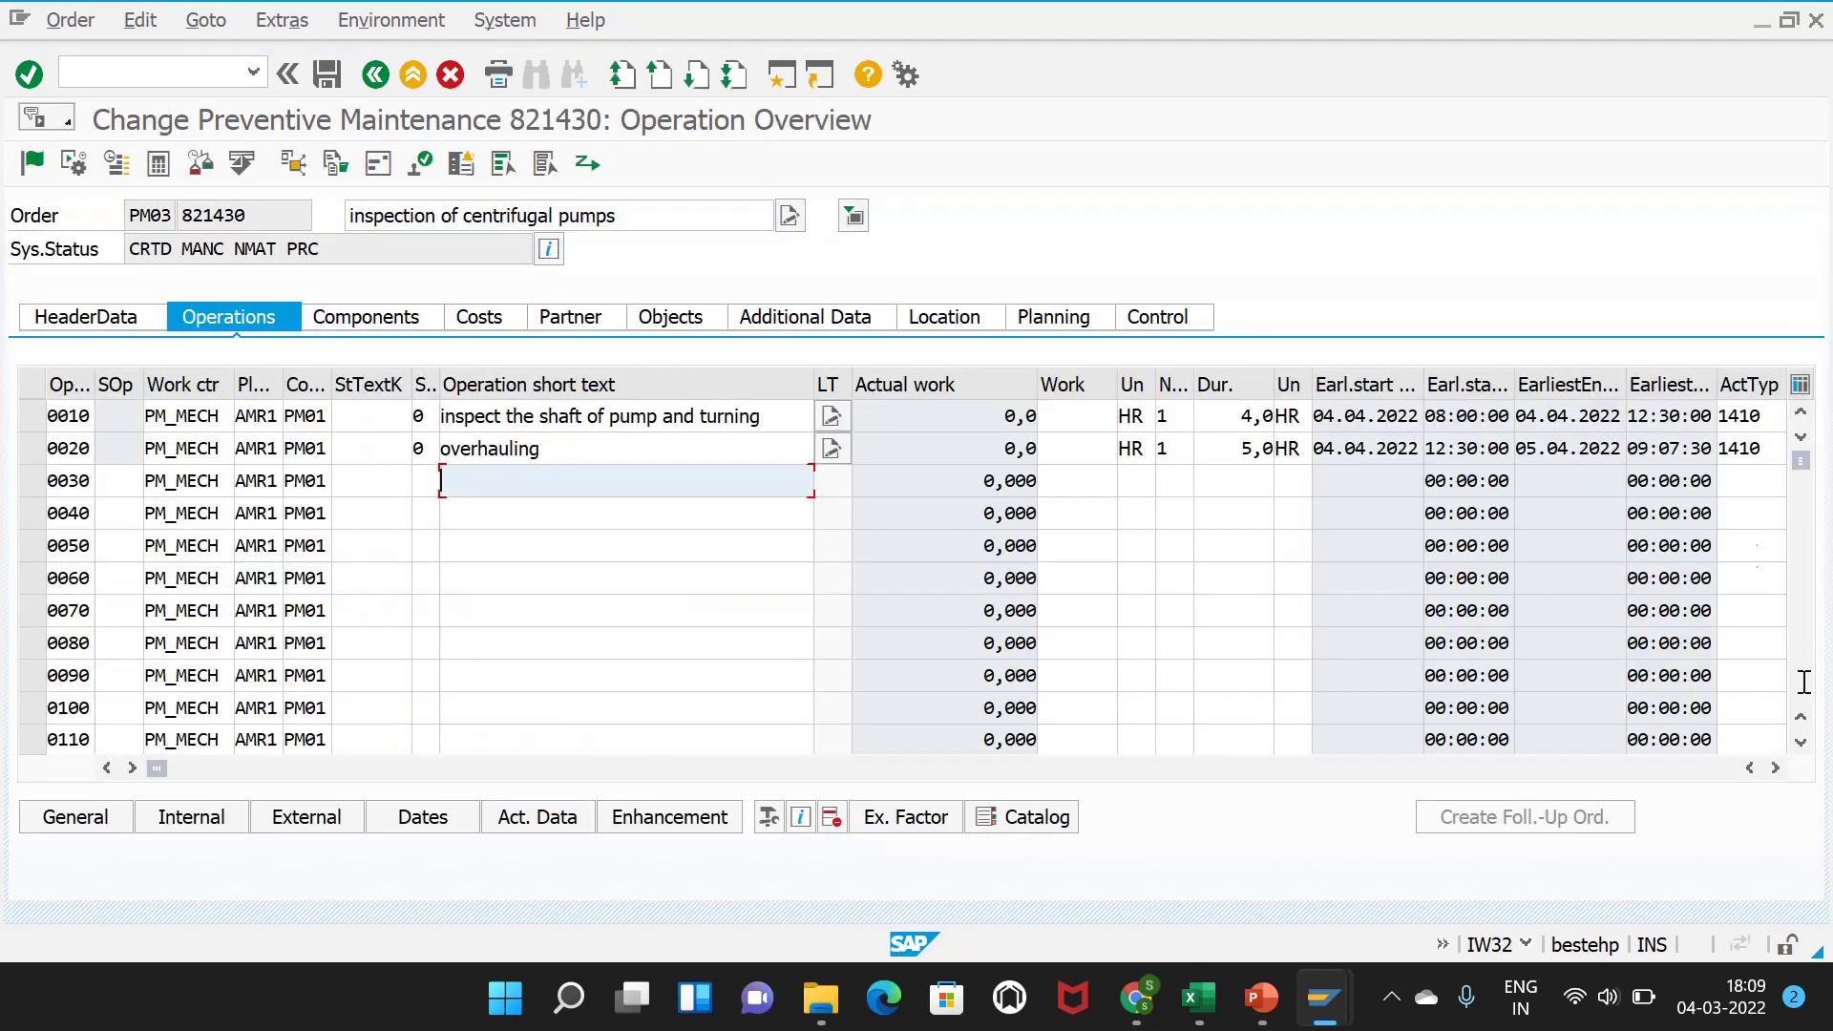
pyautogui.click(1775, 769)
pyautogui.doubleClick(1775, 769)
pyautogui.click(1638, 417)
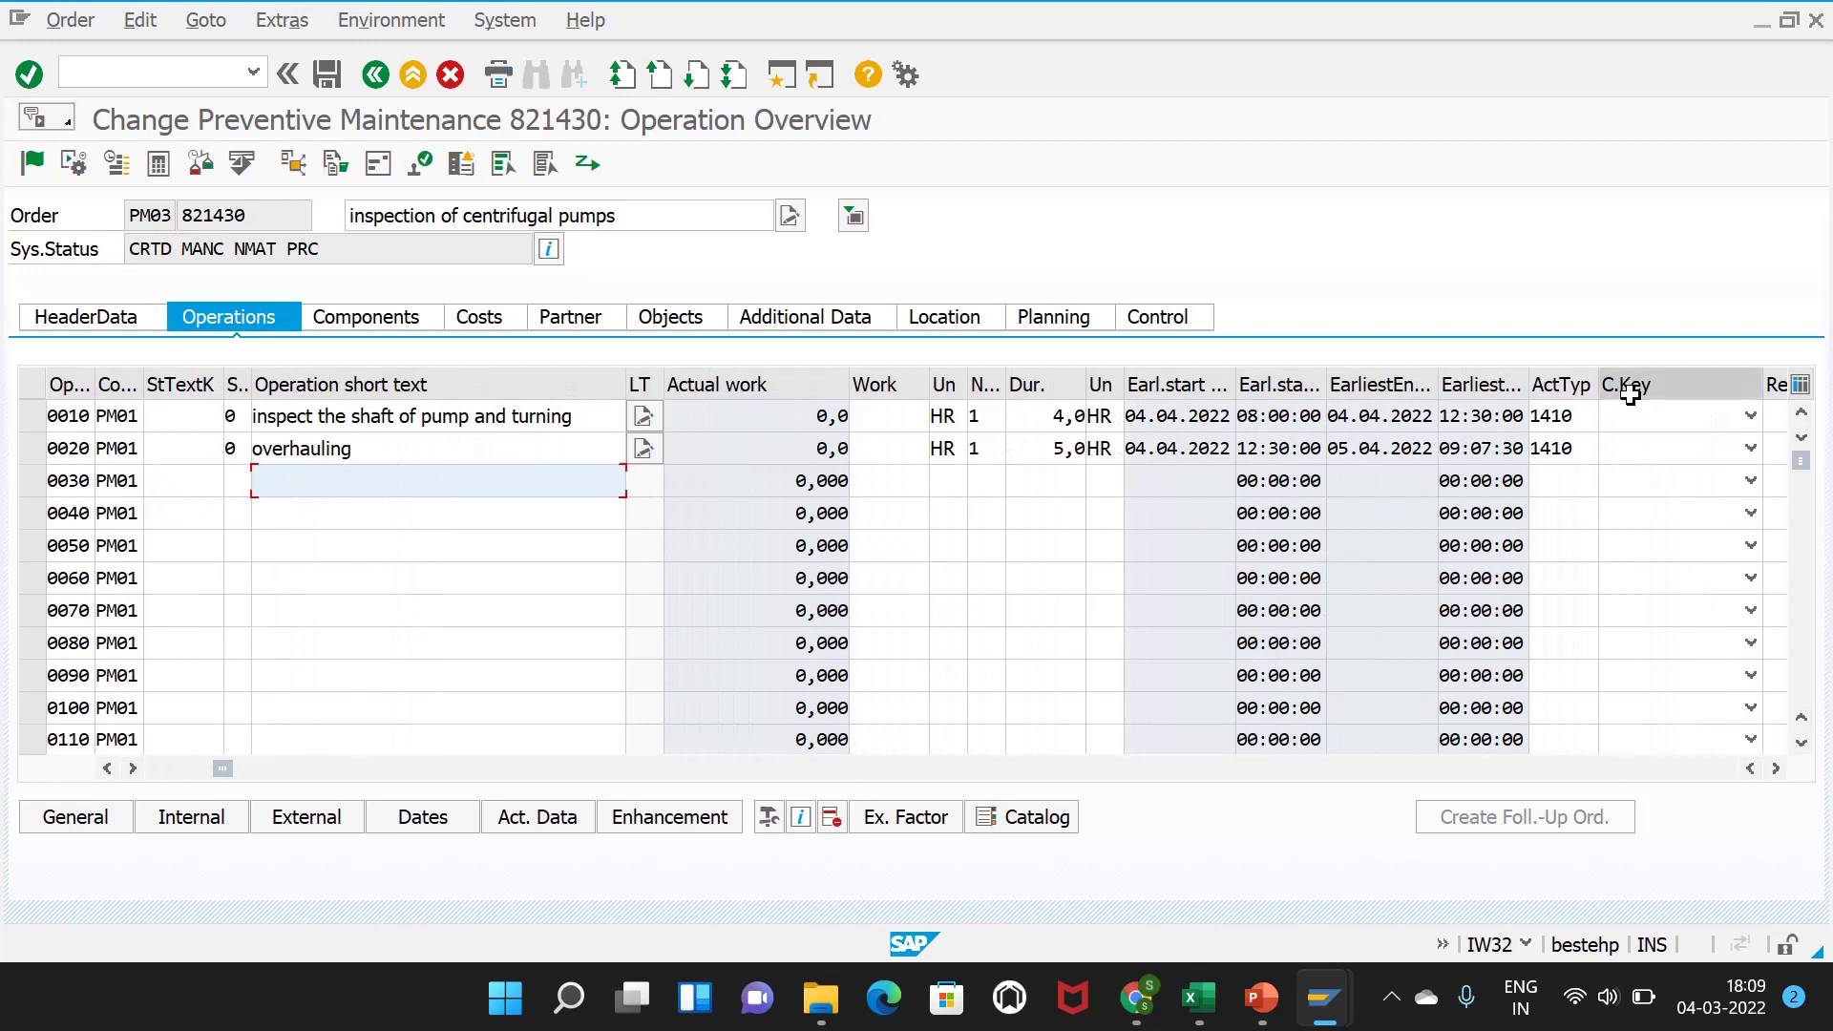
pyautogui.click(1575, 503)
pyautogui.click(1651, 450)
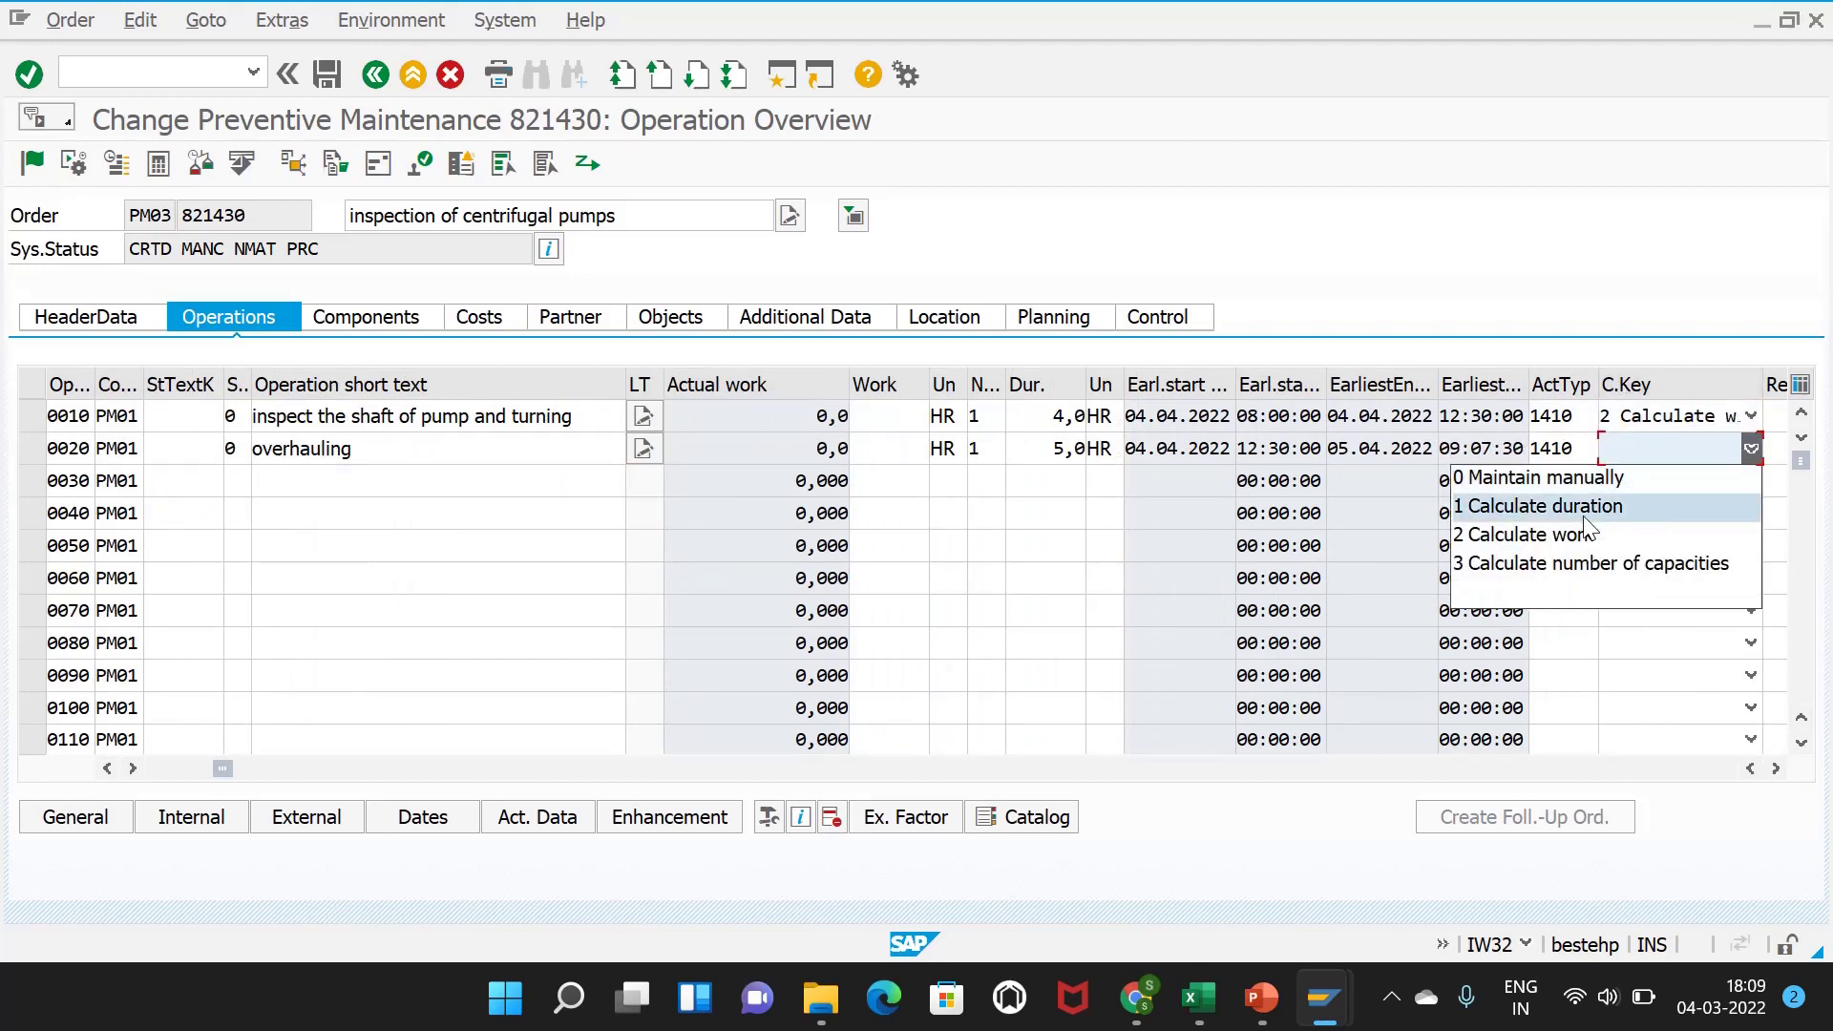
pyautogui.click(1567, 532)
pyautogui.click(158, 164)
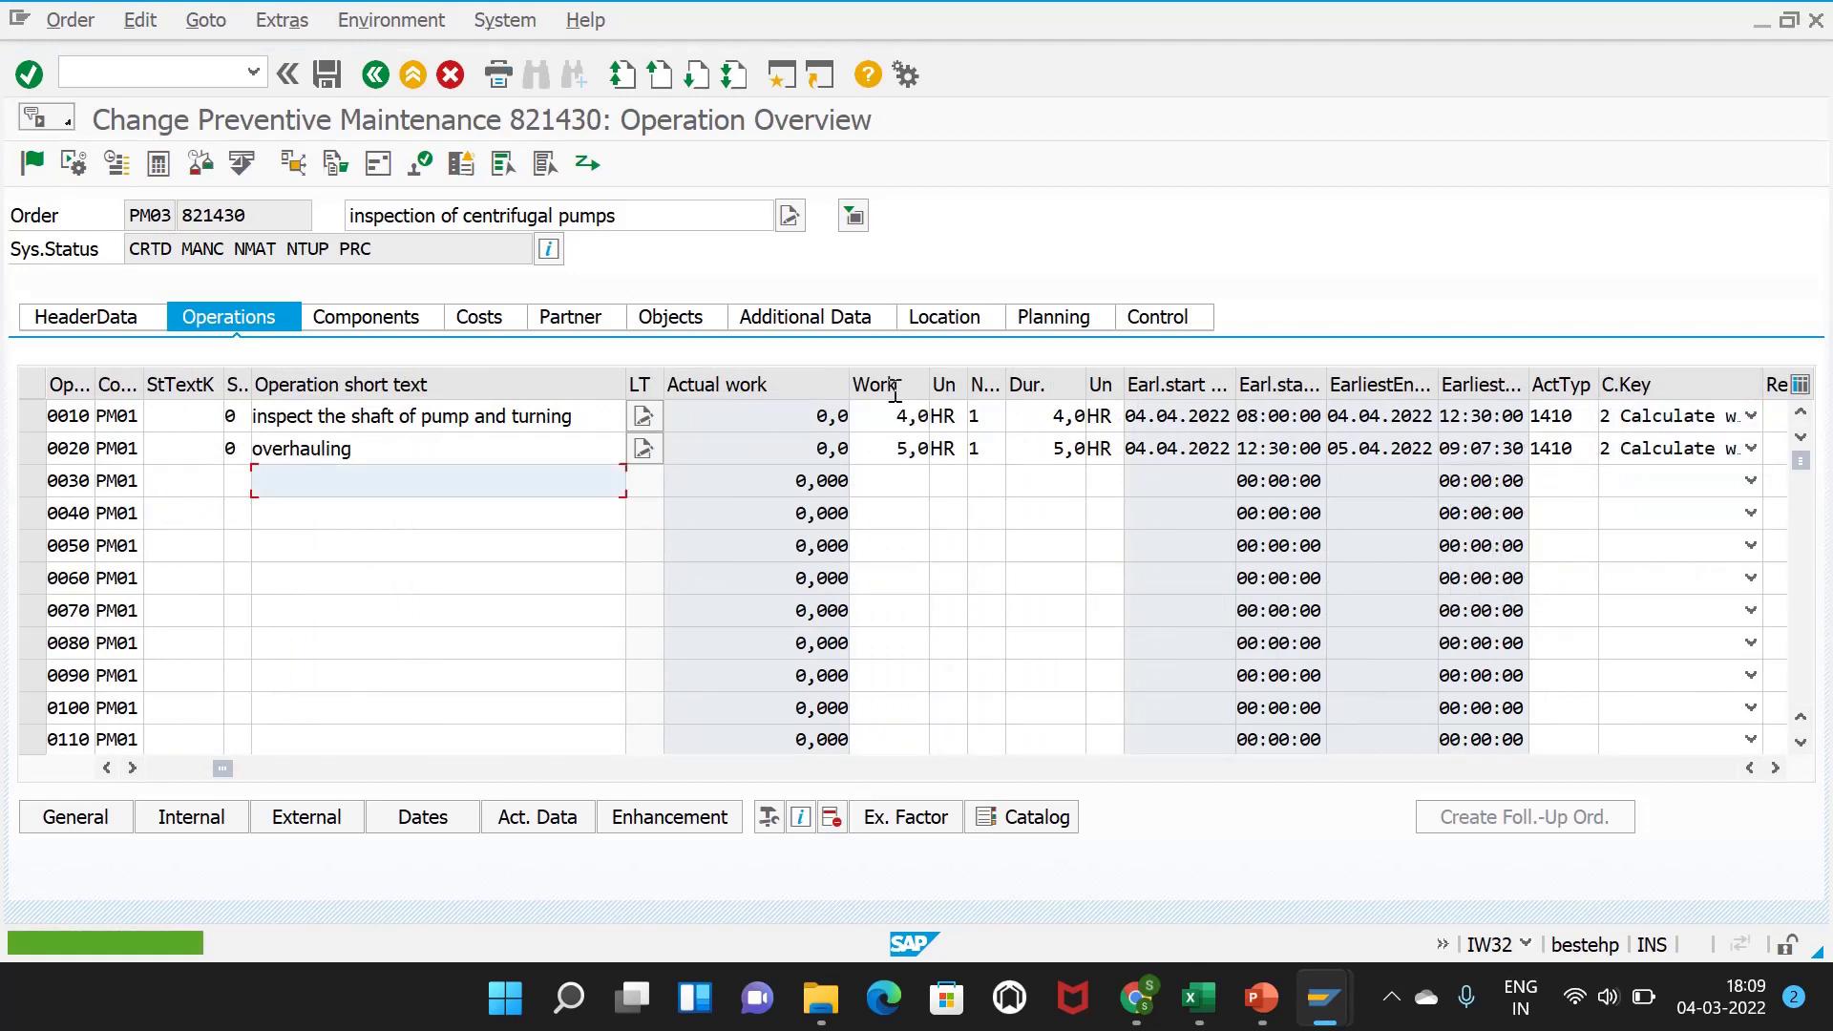
pyautogui.click(456, 324)
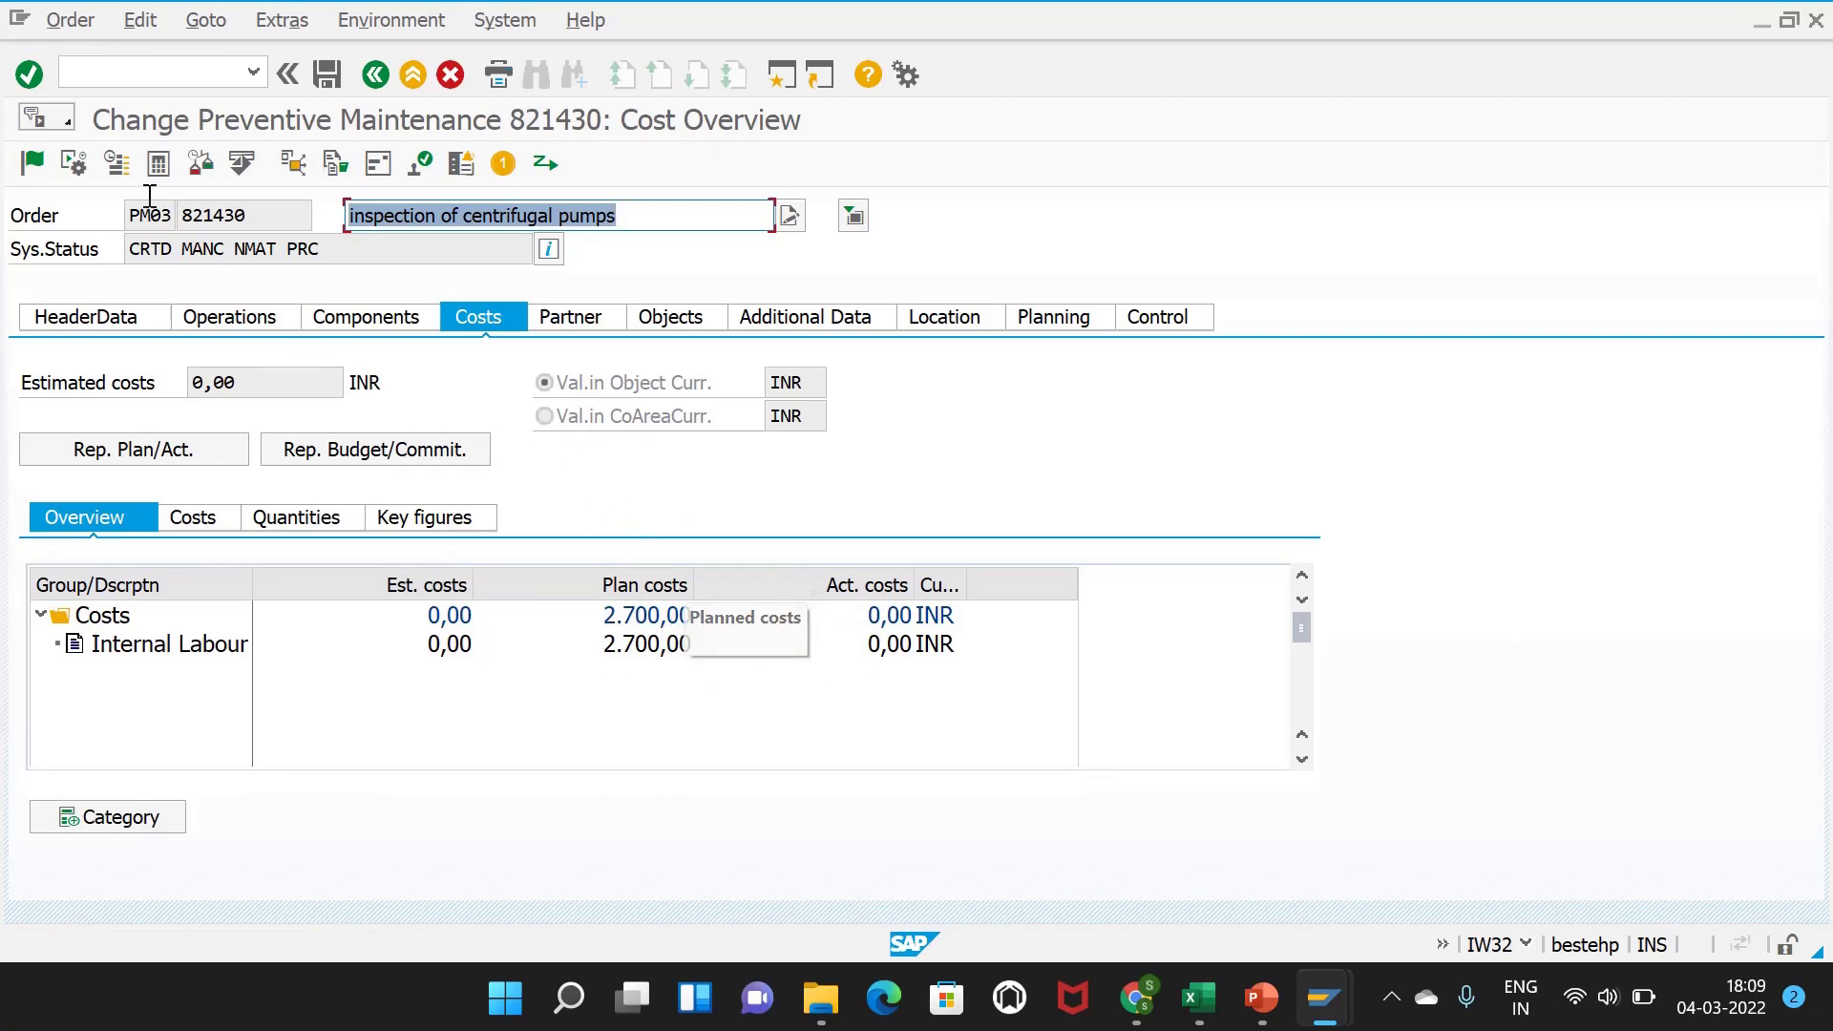
# - Release the pump inspection order and save it
pyautogui.click(329, 321)
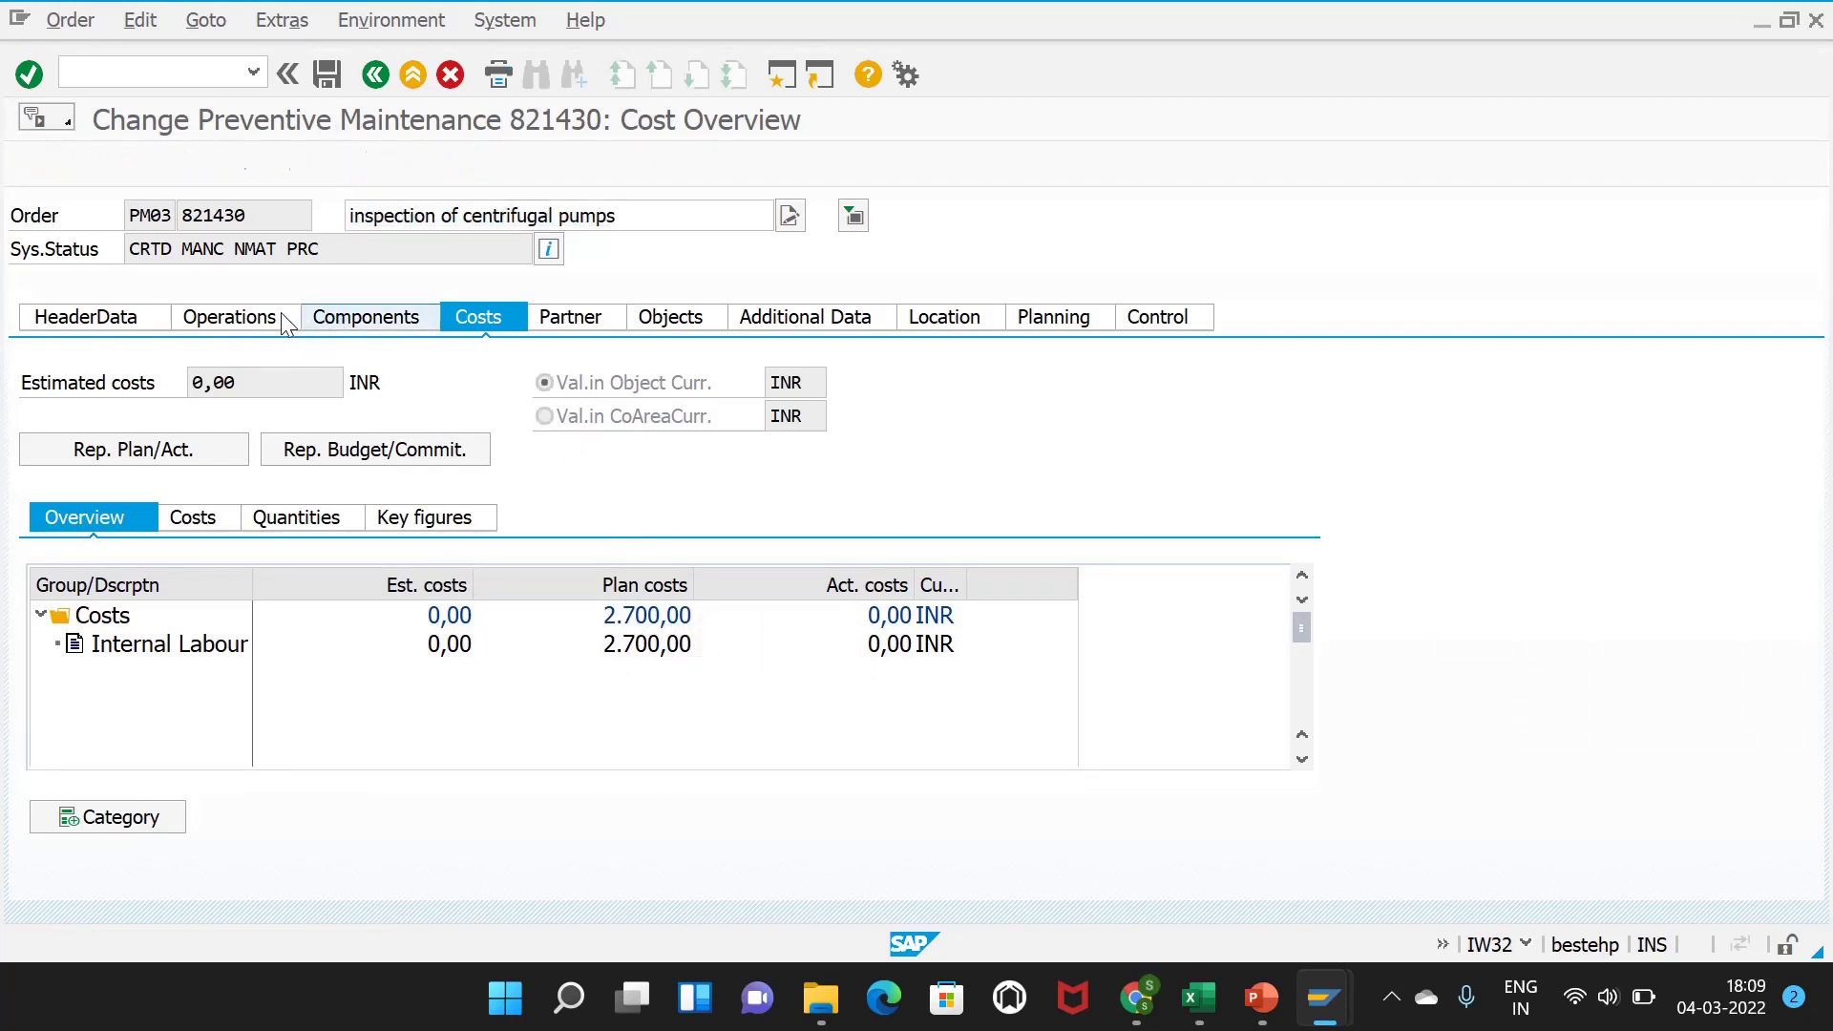
pyautogui.click(231, 318)
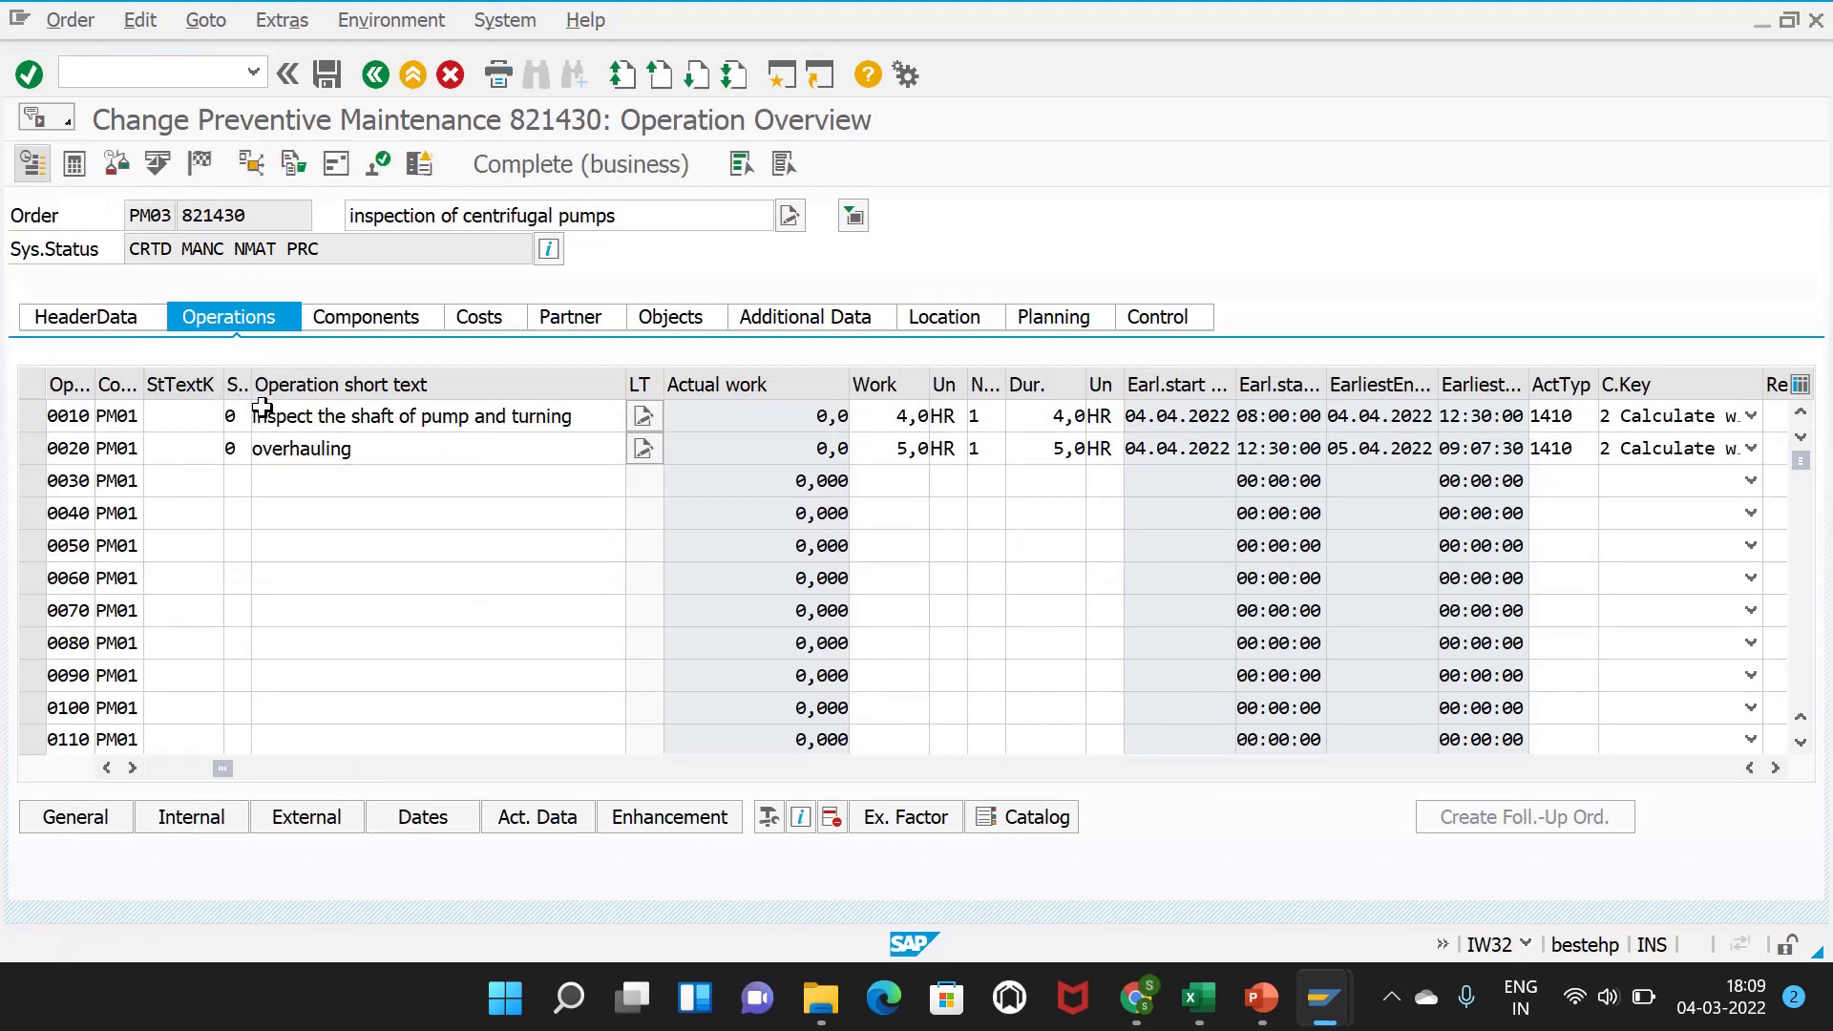
pyautogui.click(293, 163)
pyautogui.hotkey('ctrl', 's')
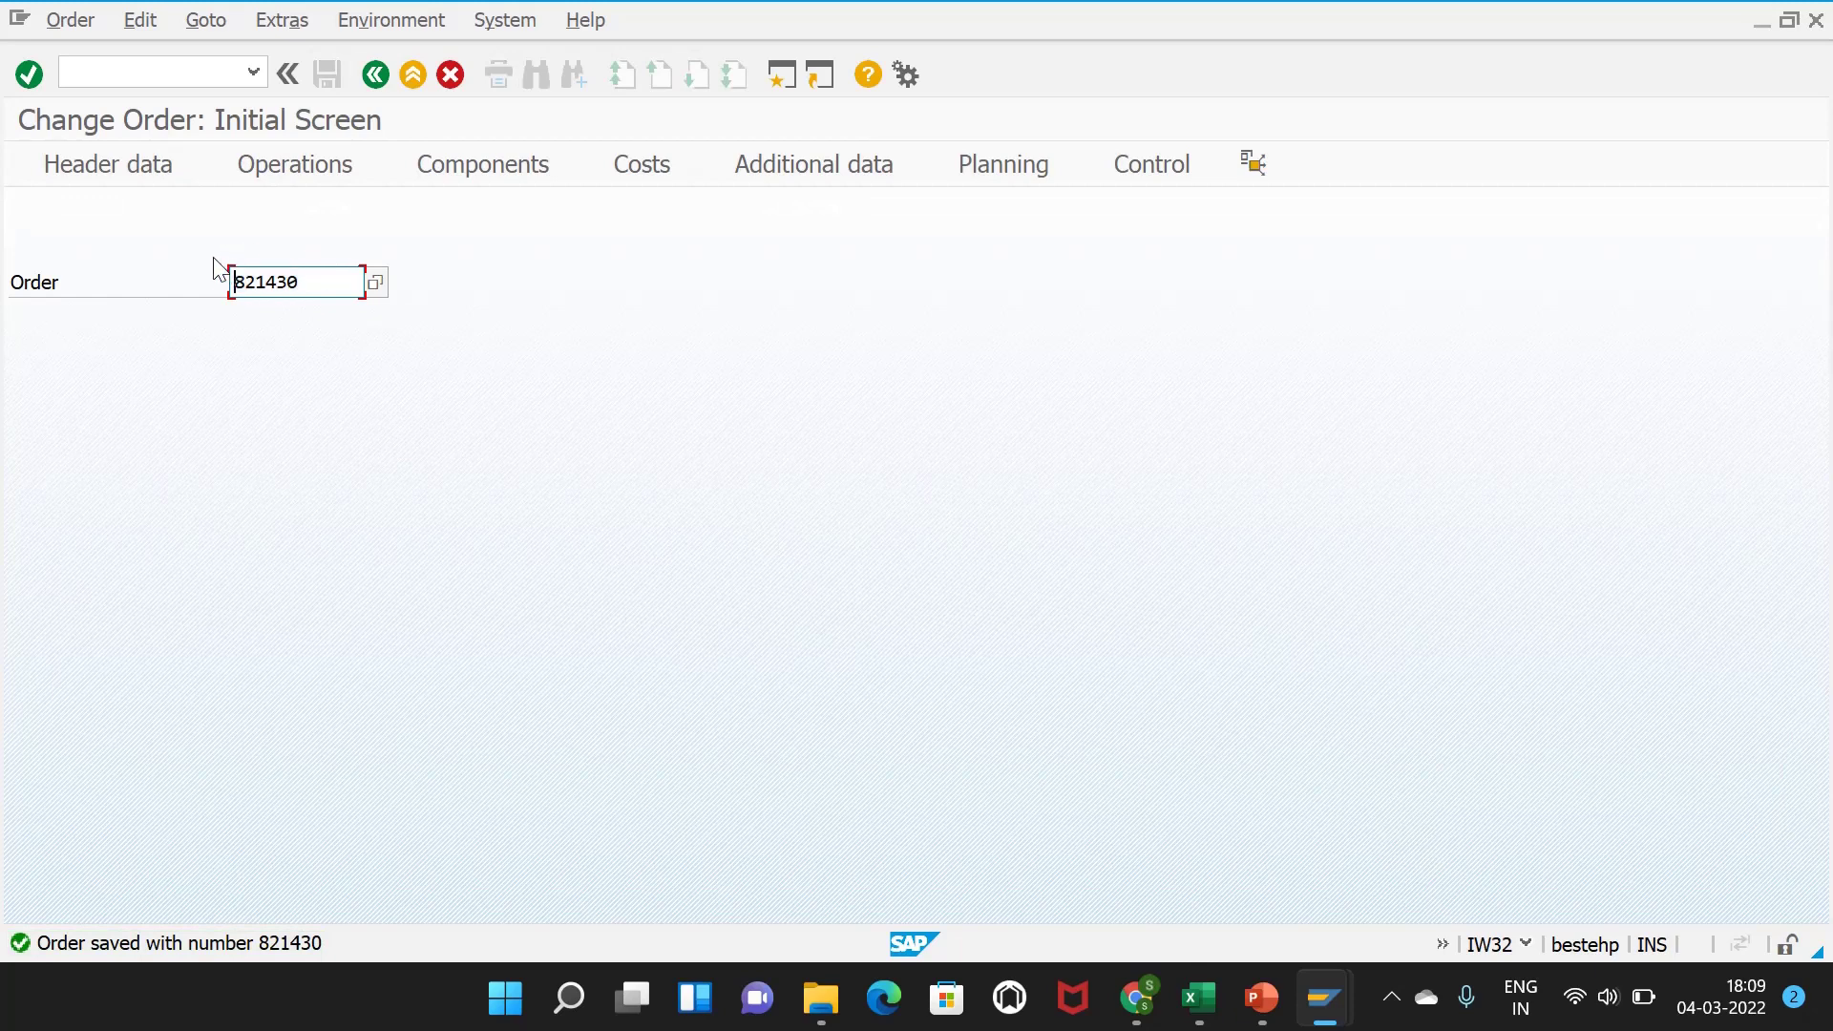
# - Start a confirmation of the pump inspection order's operation 0010 with transaction IW41
pyautogui.click(153, 72)
pyautogui.press('Return')
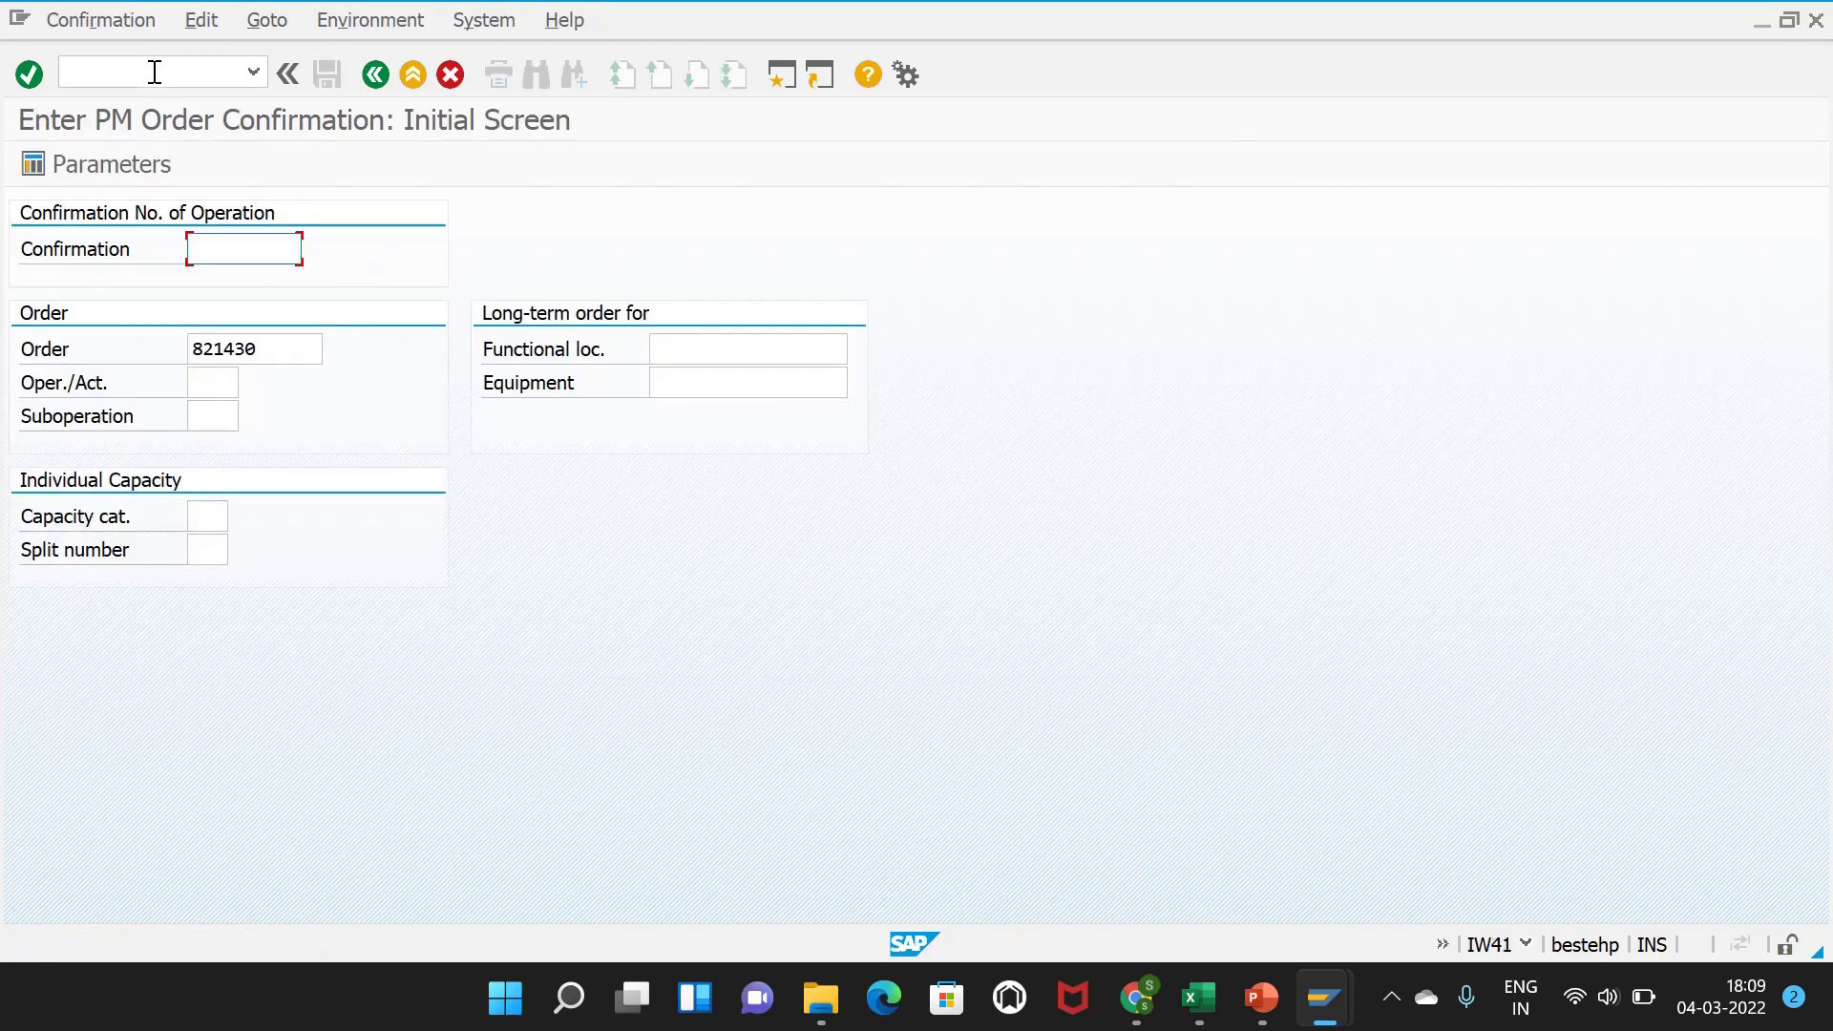
pyautogui.click(261, 357)
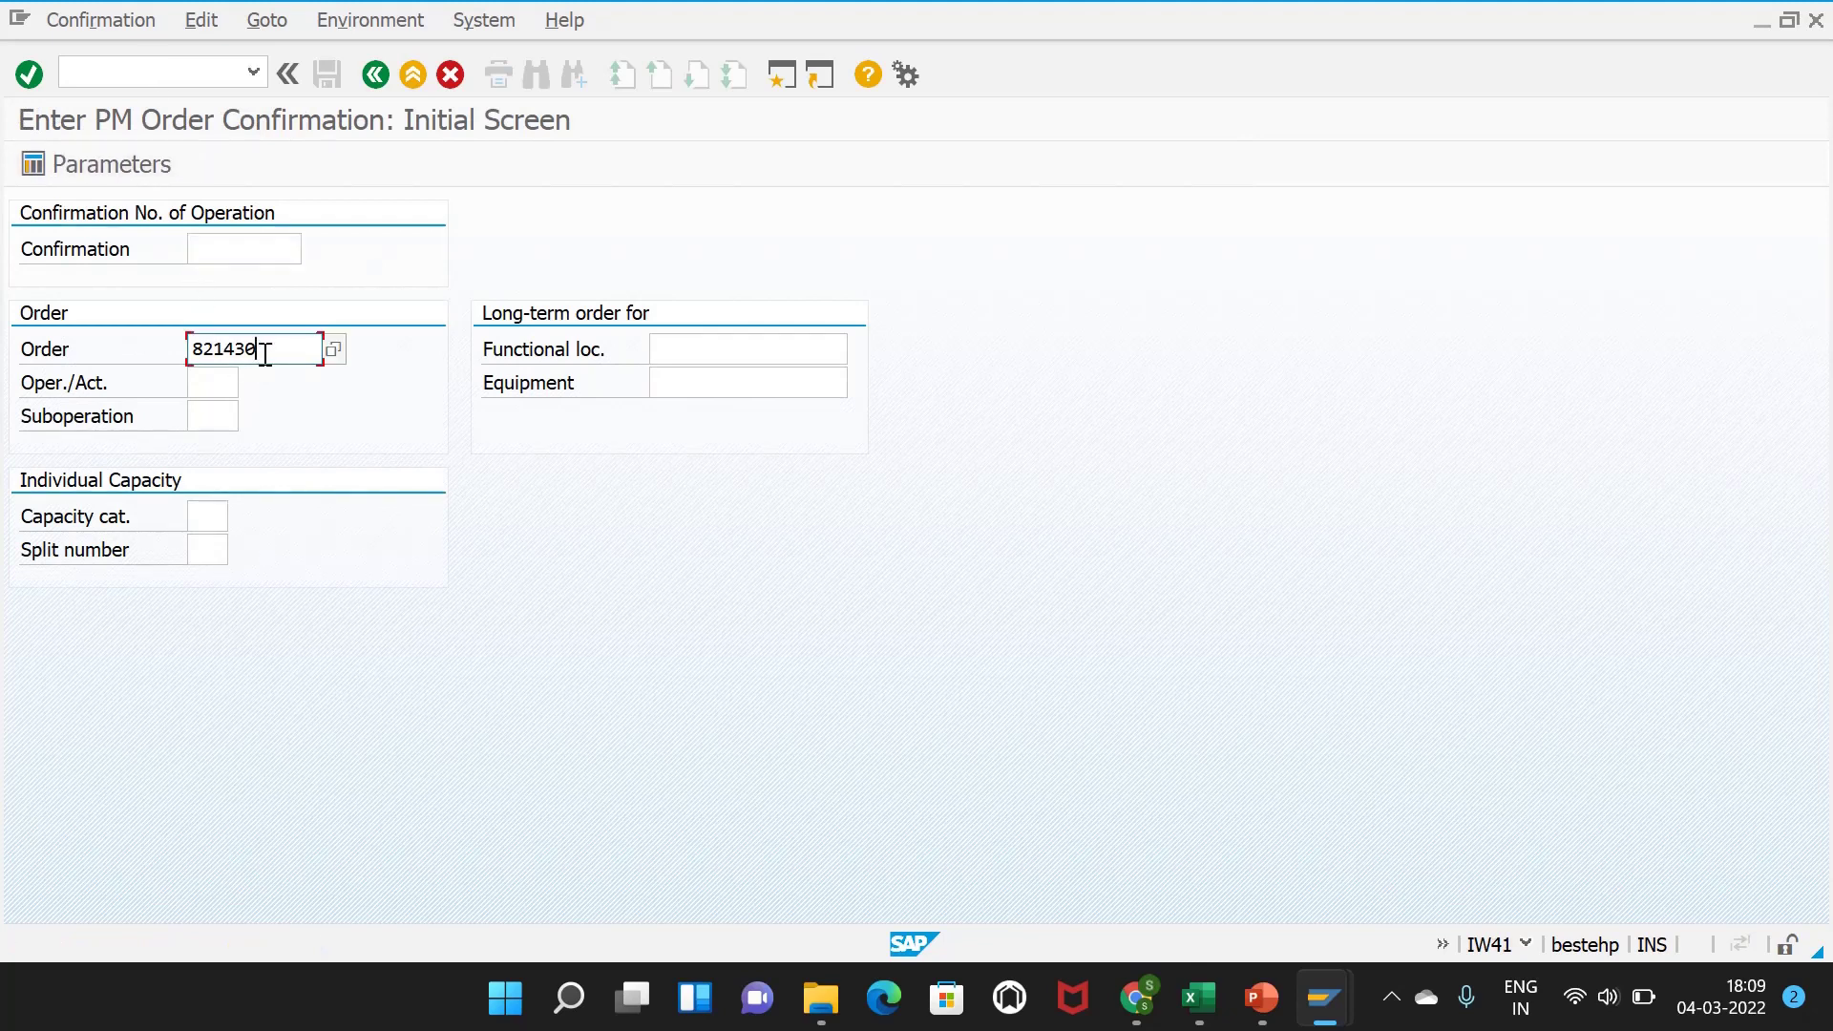
pyautogui.press('Return')
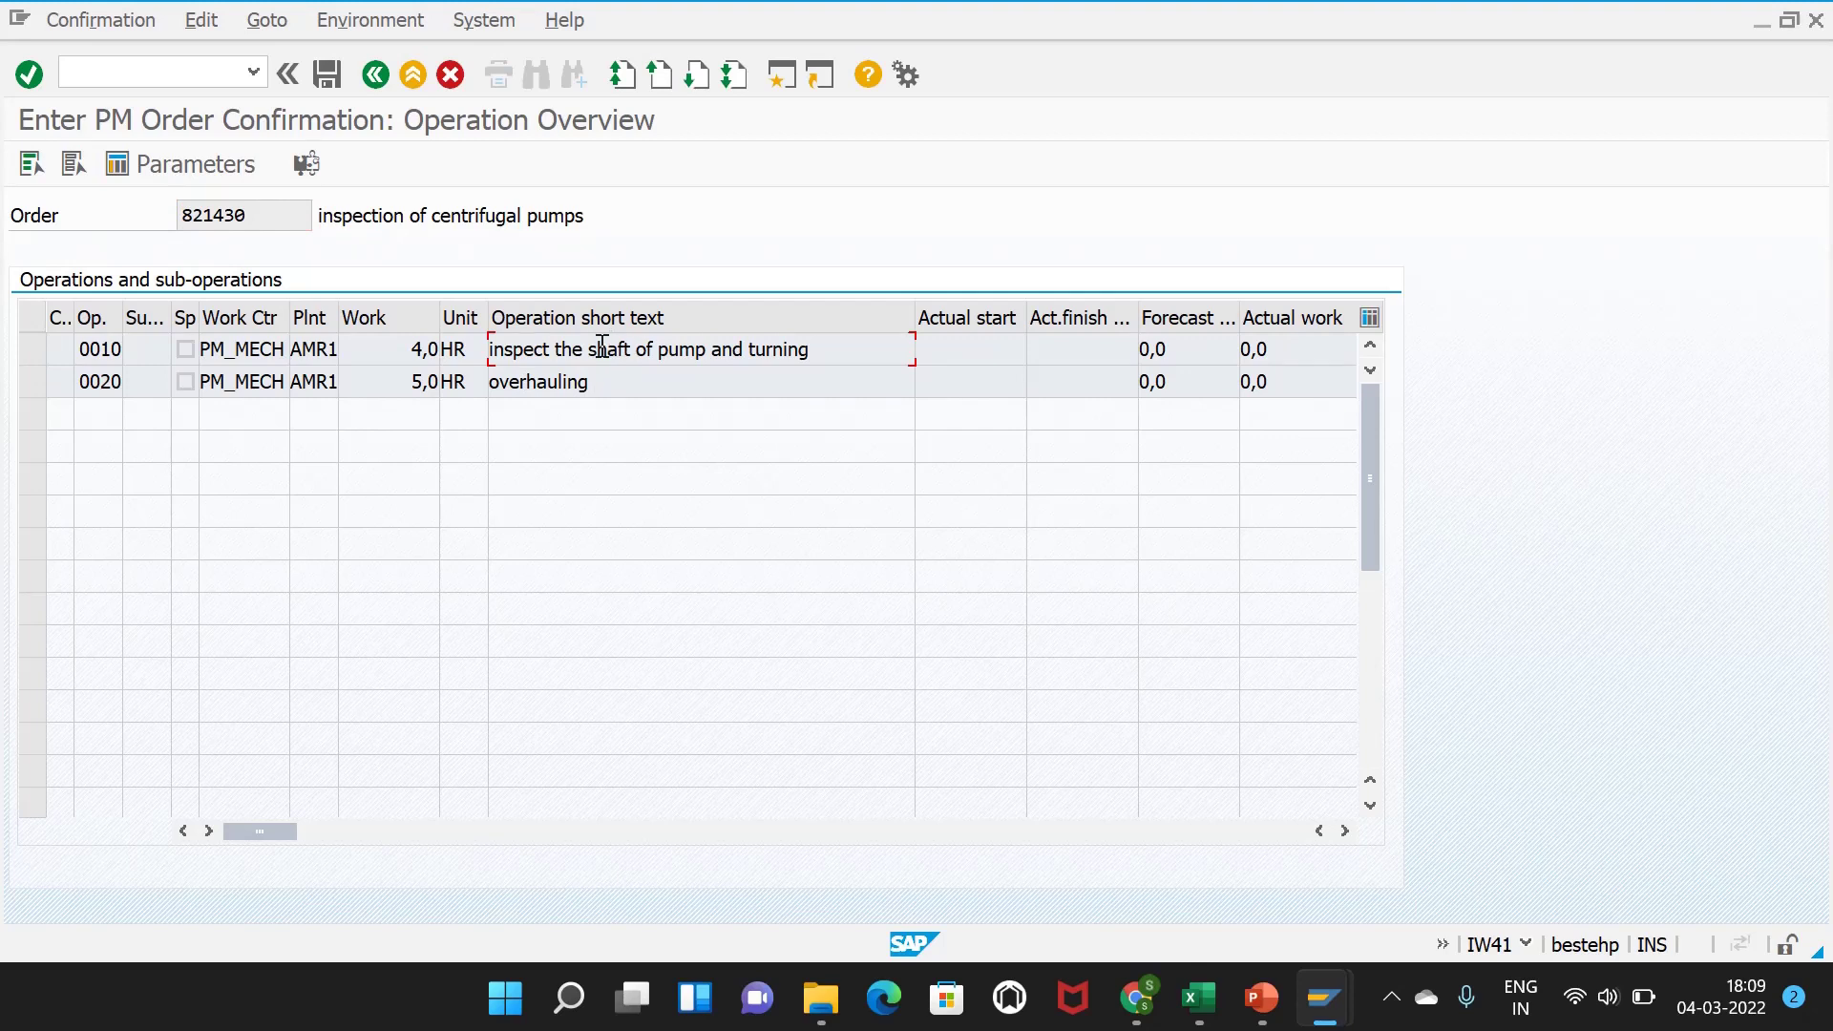
pyautogui.doubleClick(93, 353)
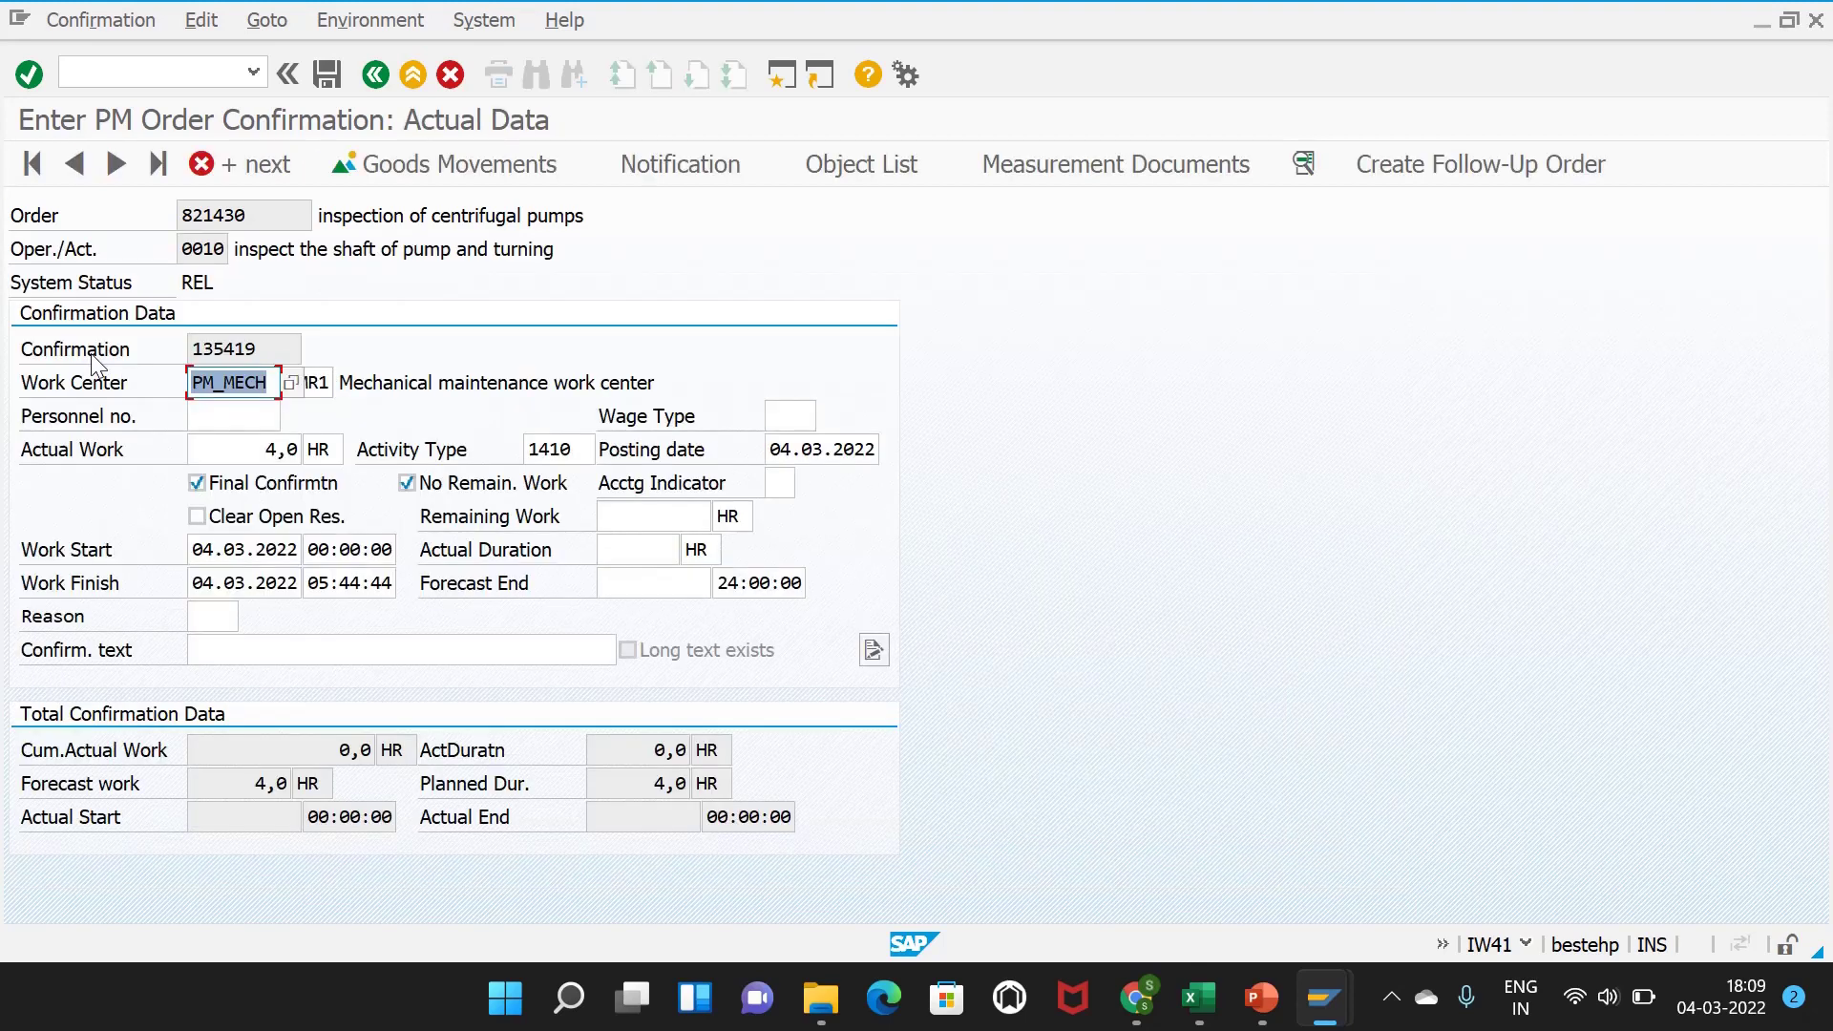
# - Set the confirmation of operation 0010 to clear open reservations and enter an actual duration of 4 HR
pyautogui.click(196, 518)
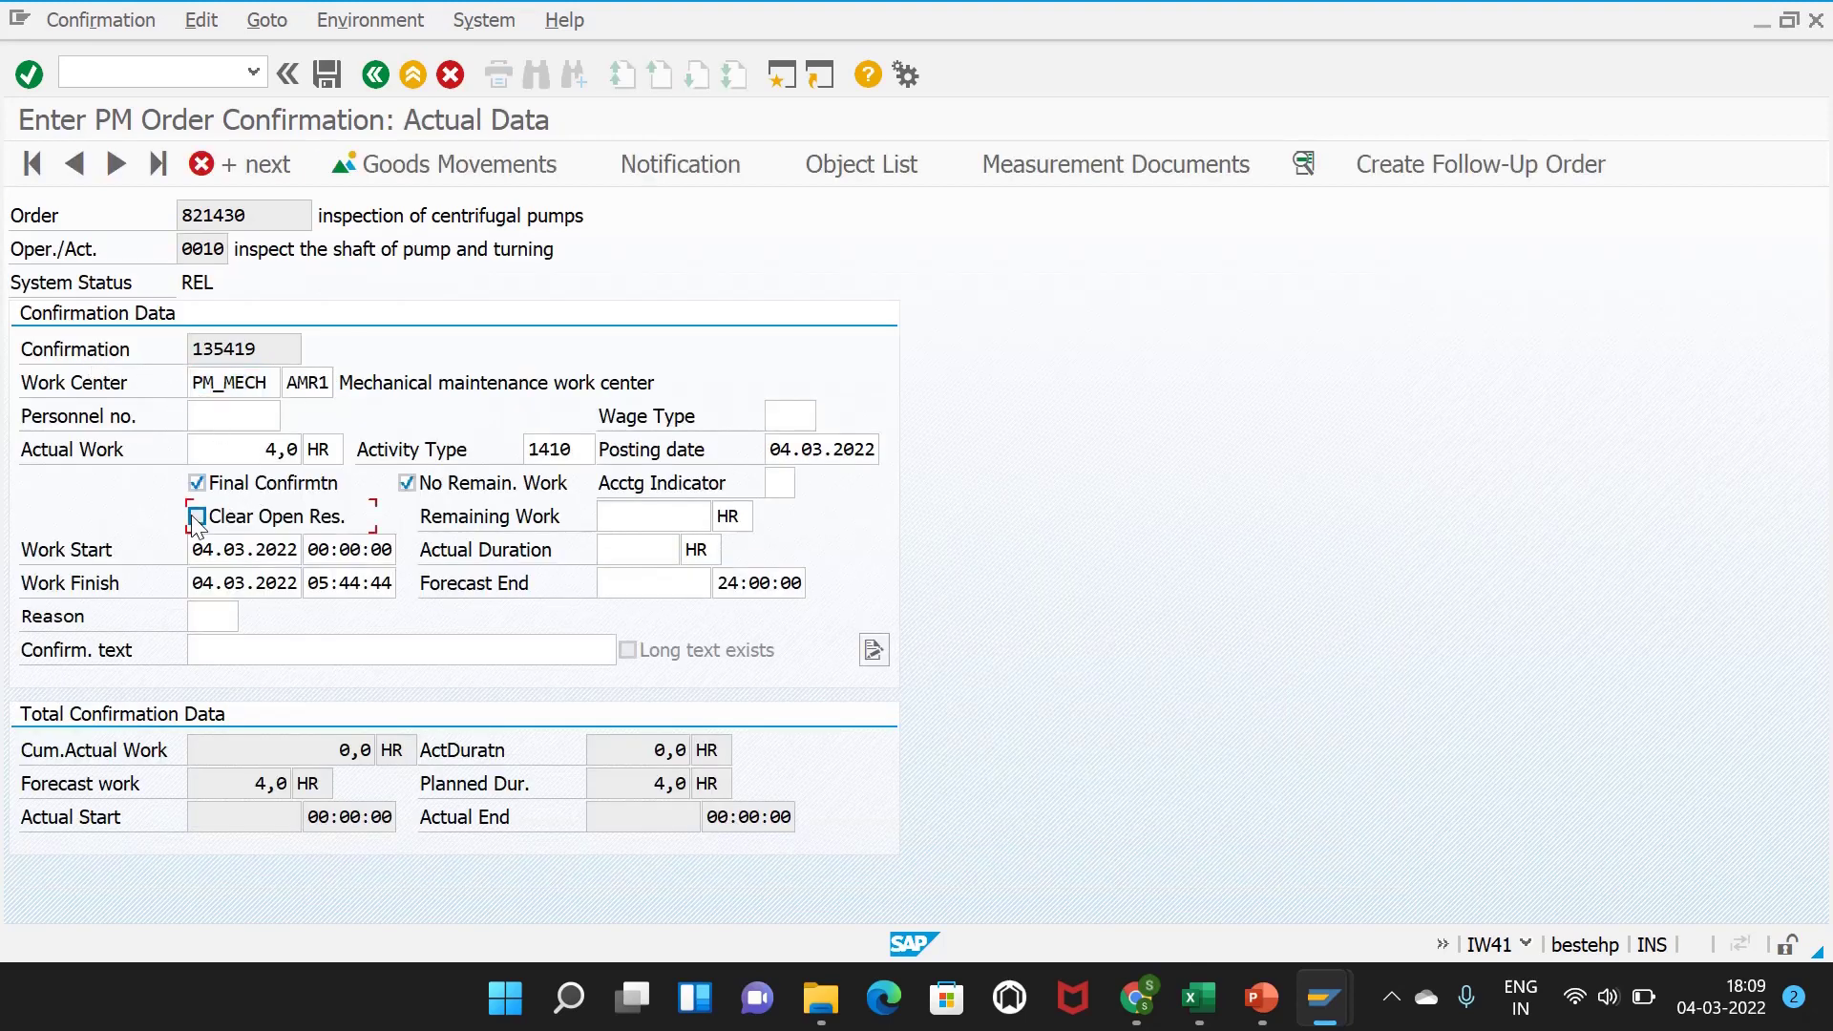
pyautogui.click(633, 549)
pyautogui.write('4')
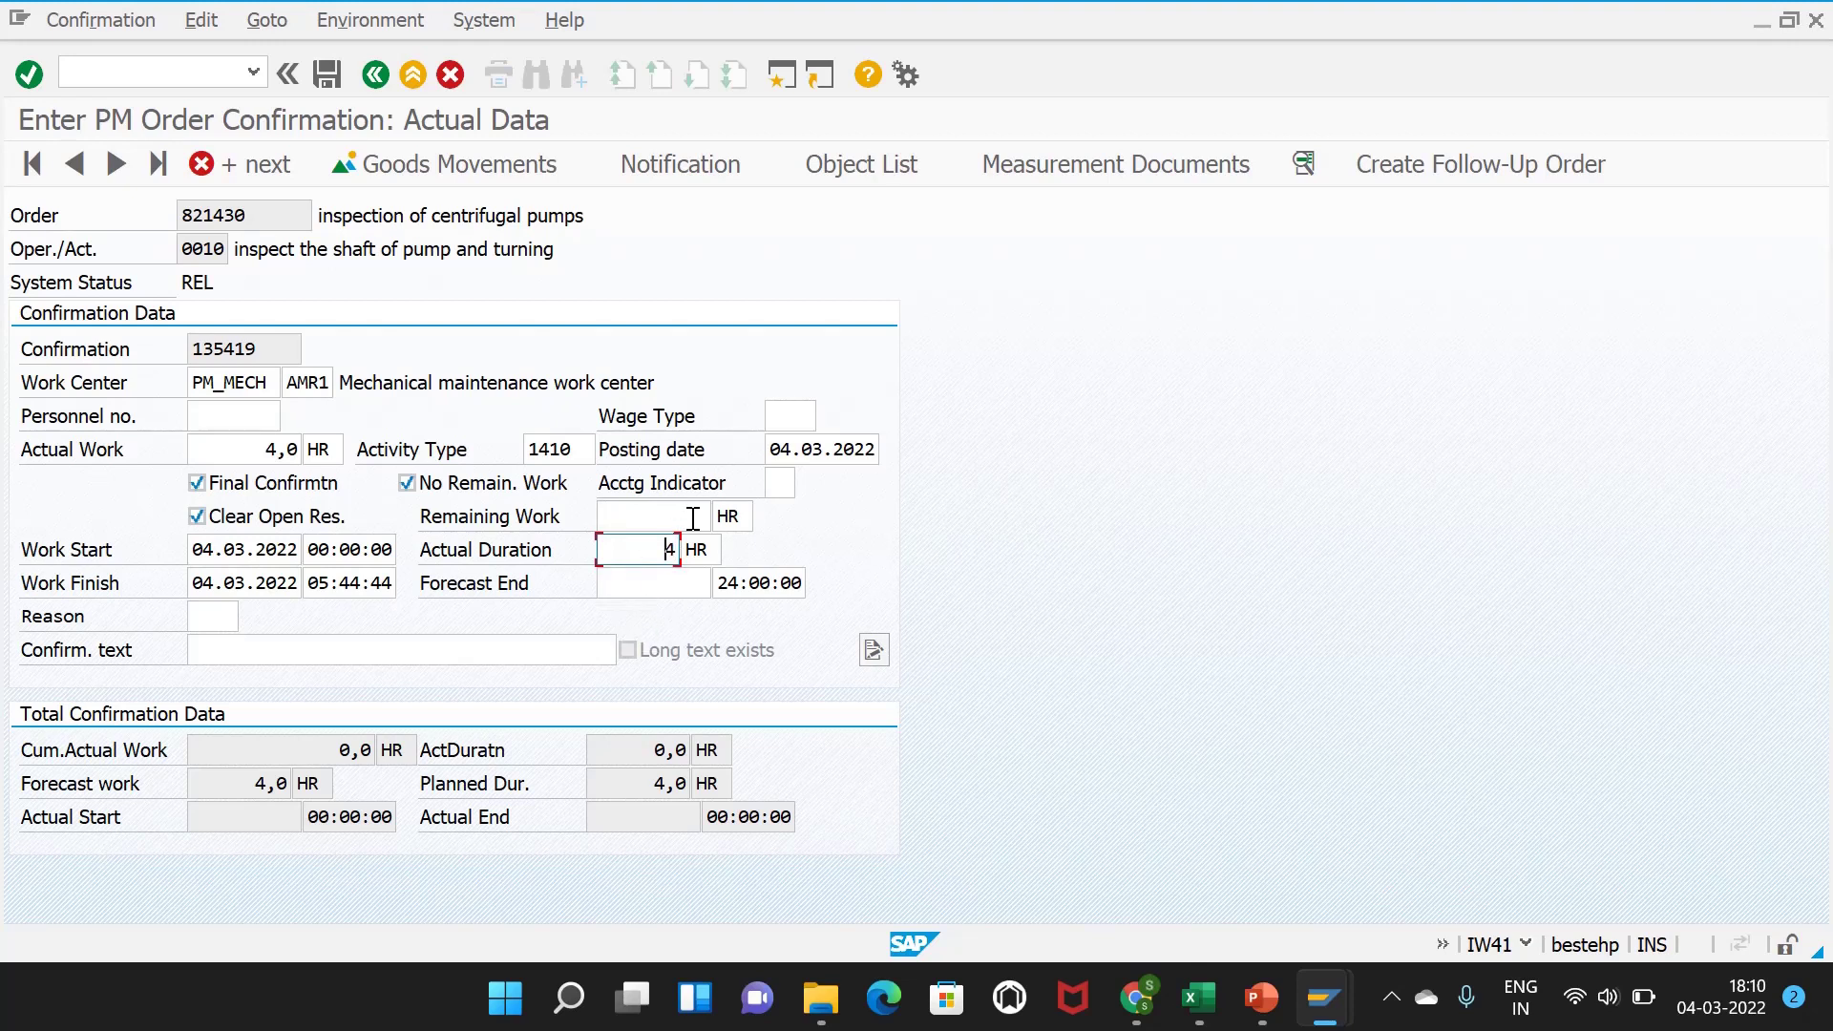
pyautogui.press('Return')
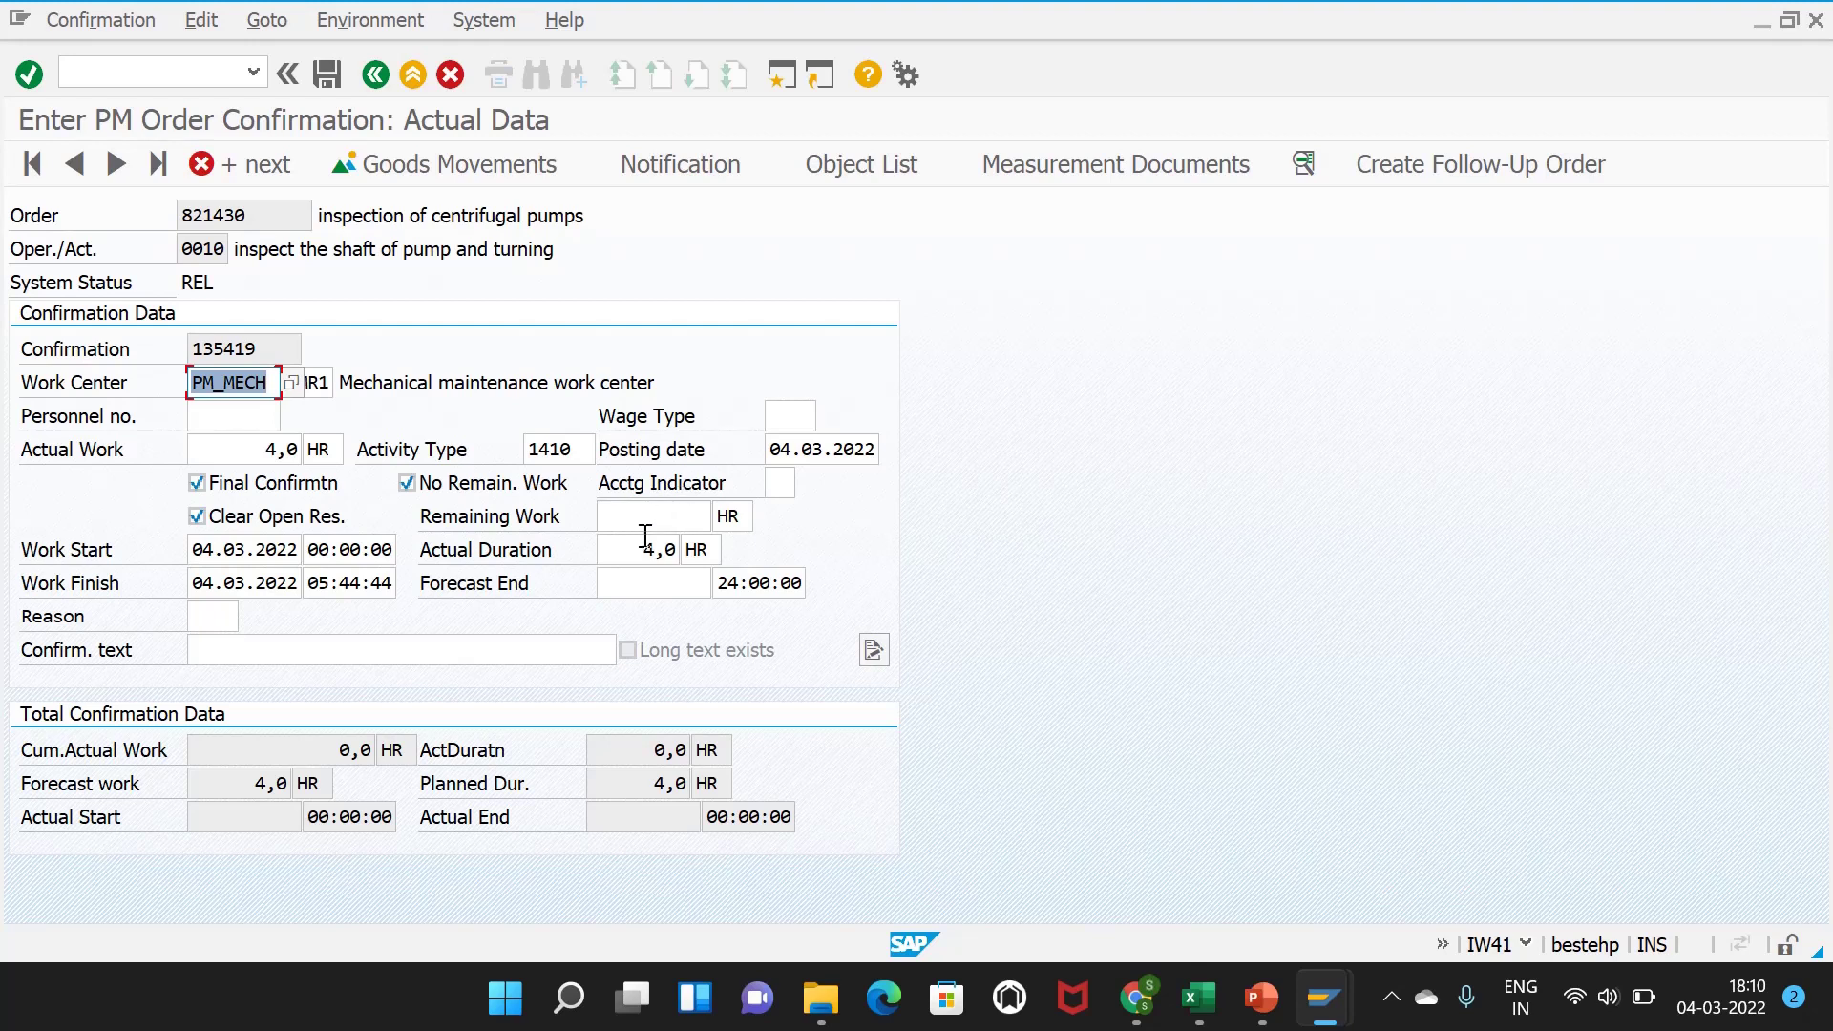
# - Enter a measurement document with a counter reading of 4 hrs for measuring point 12009 and save the order confirmation
pyautogui.click(1103, 162)
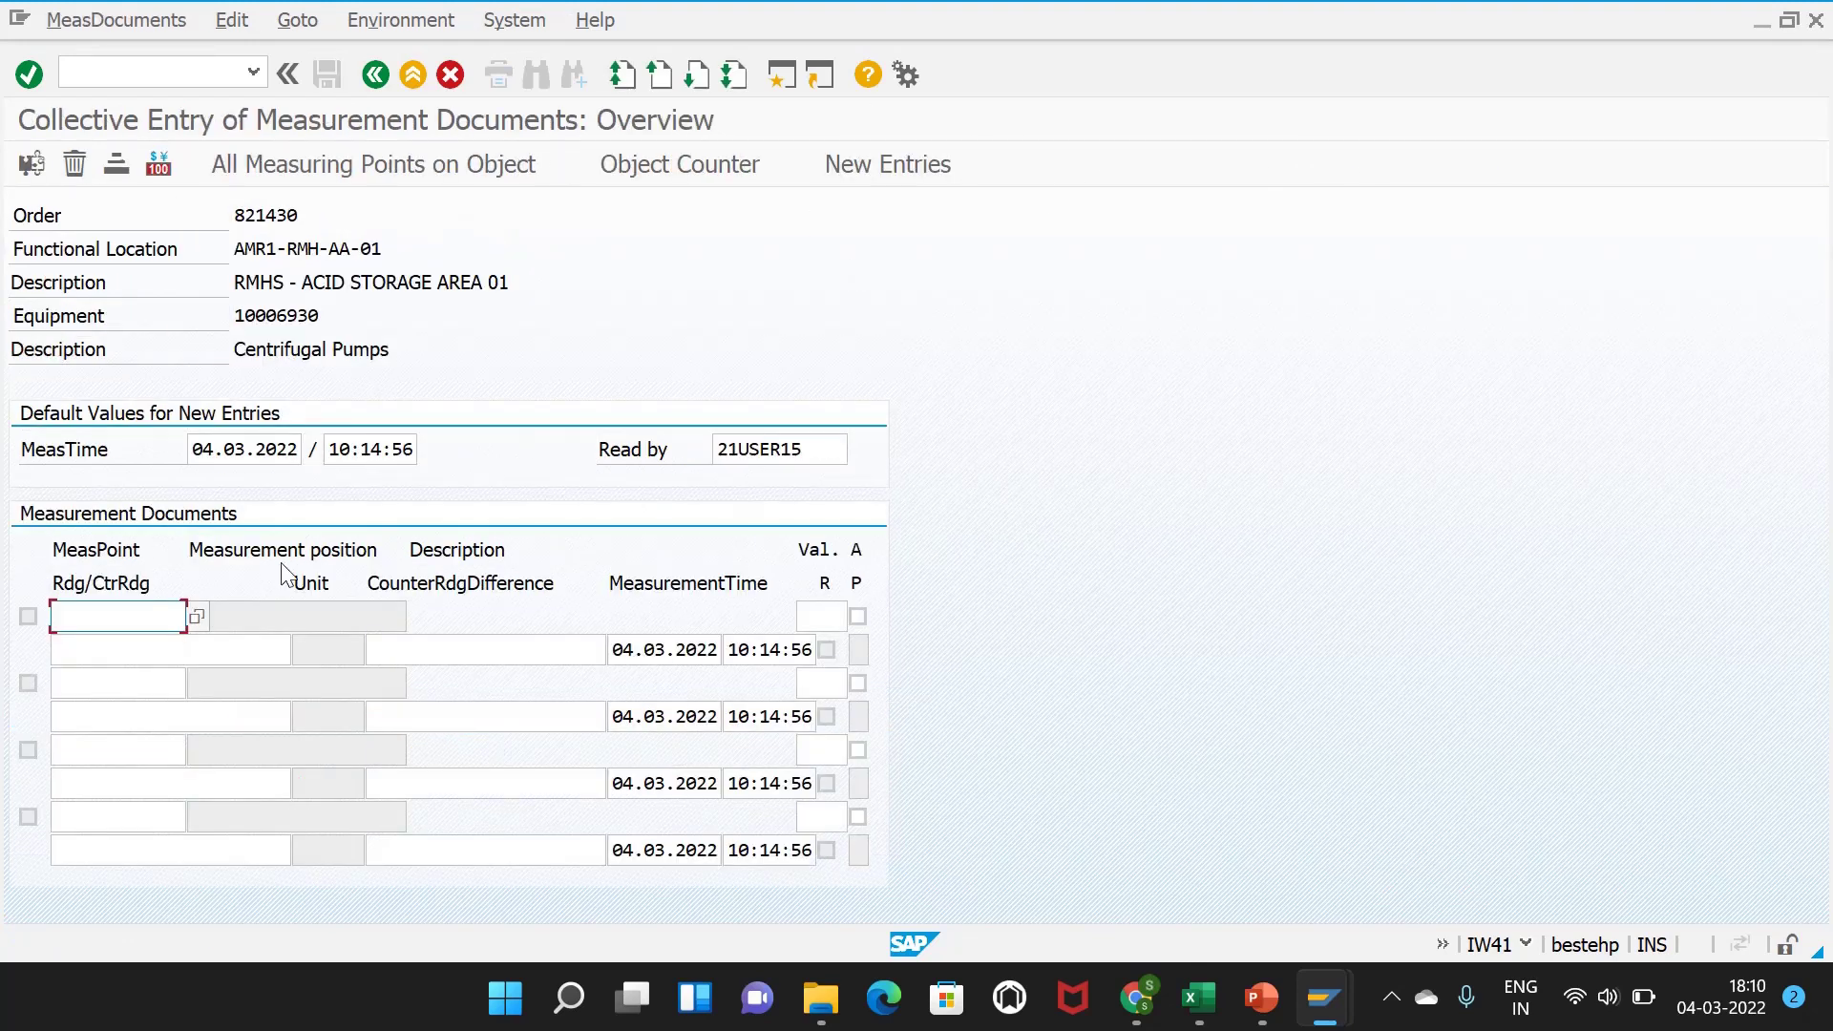
pyautogui.write('12008')
pyautogui.press('BackSpace')
pyautogui.write('9')
pyautogui.click(115, 655)
pyautogui.press('Return')
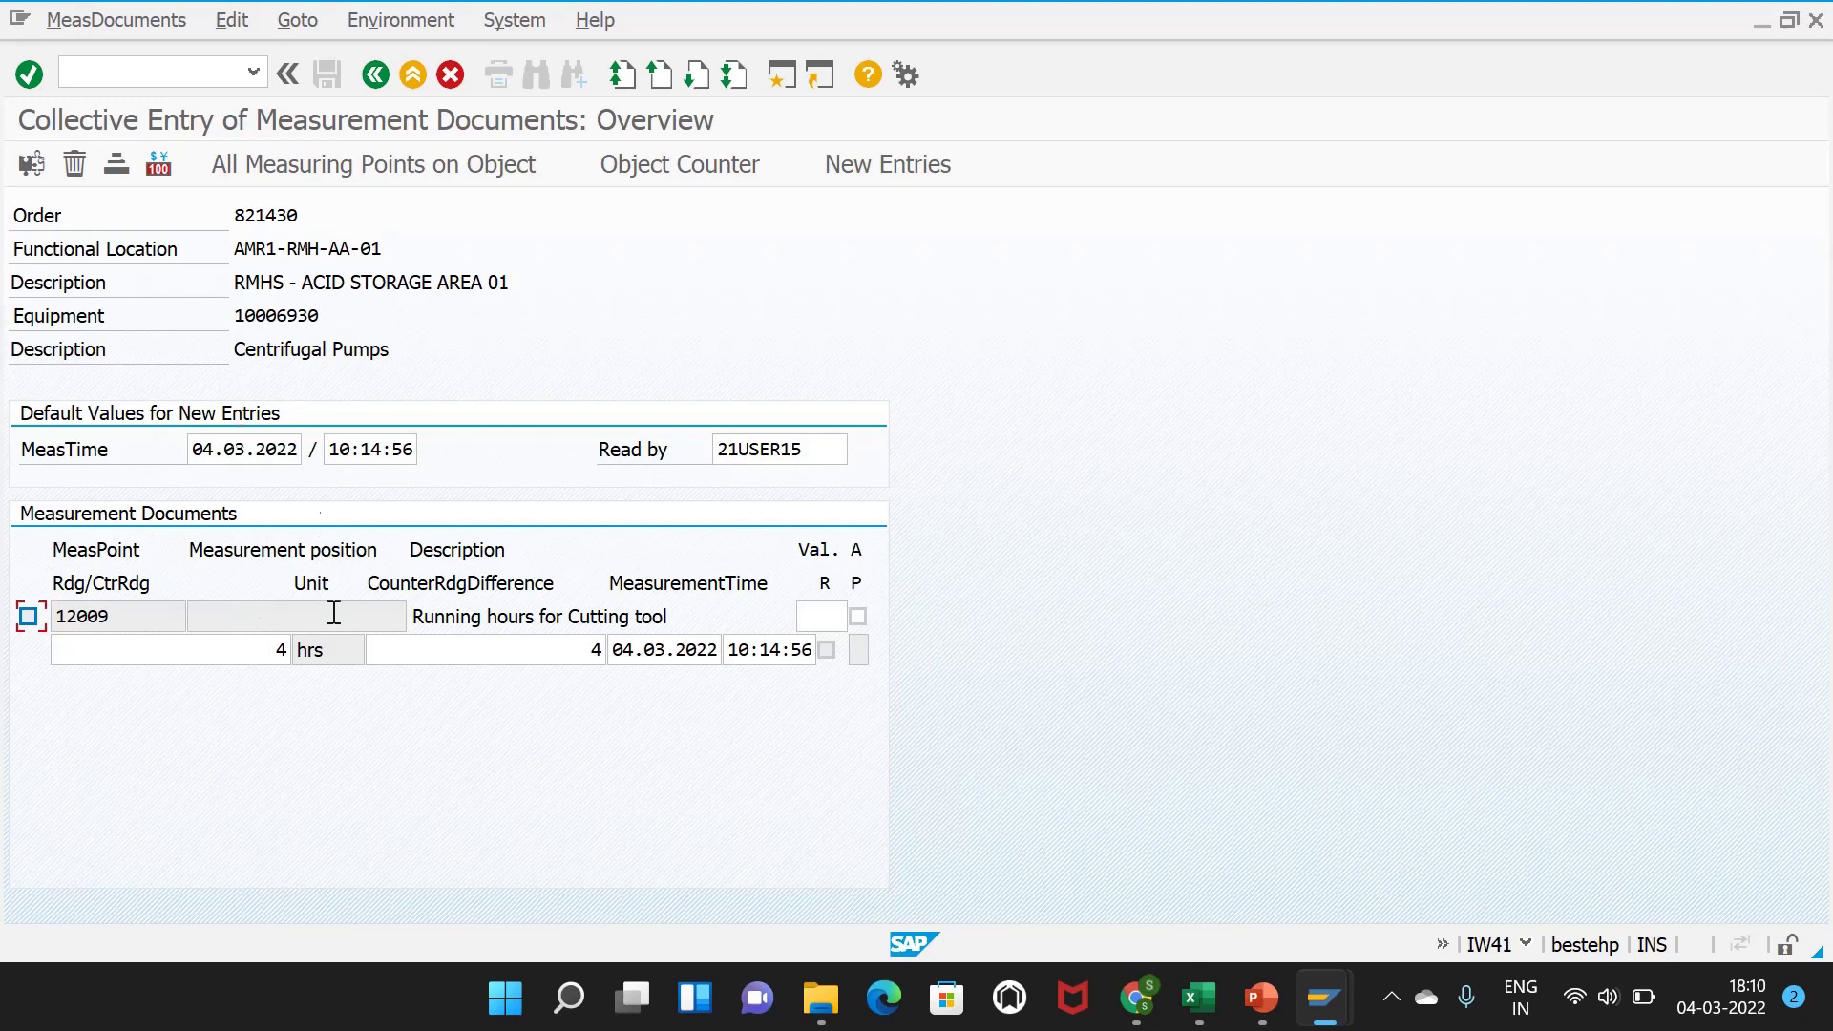
pyautogui.click(374, 76)
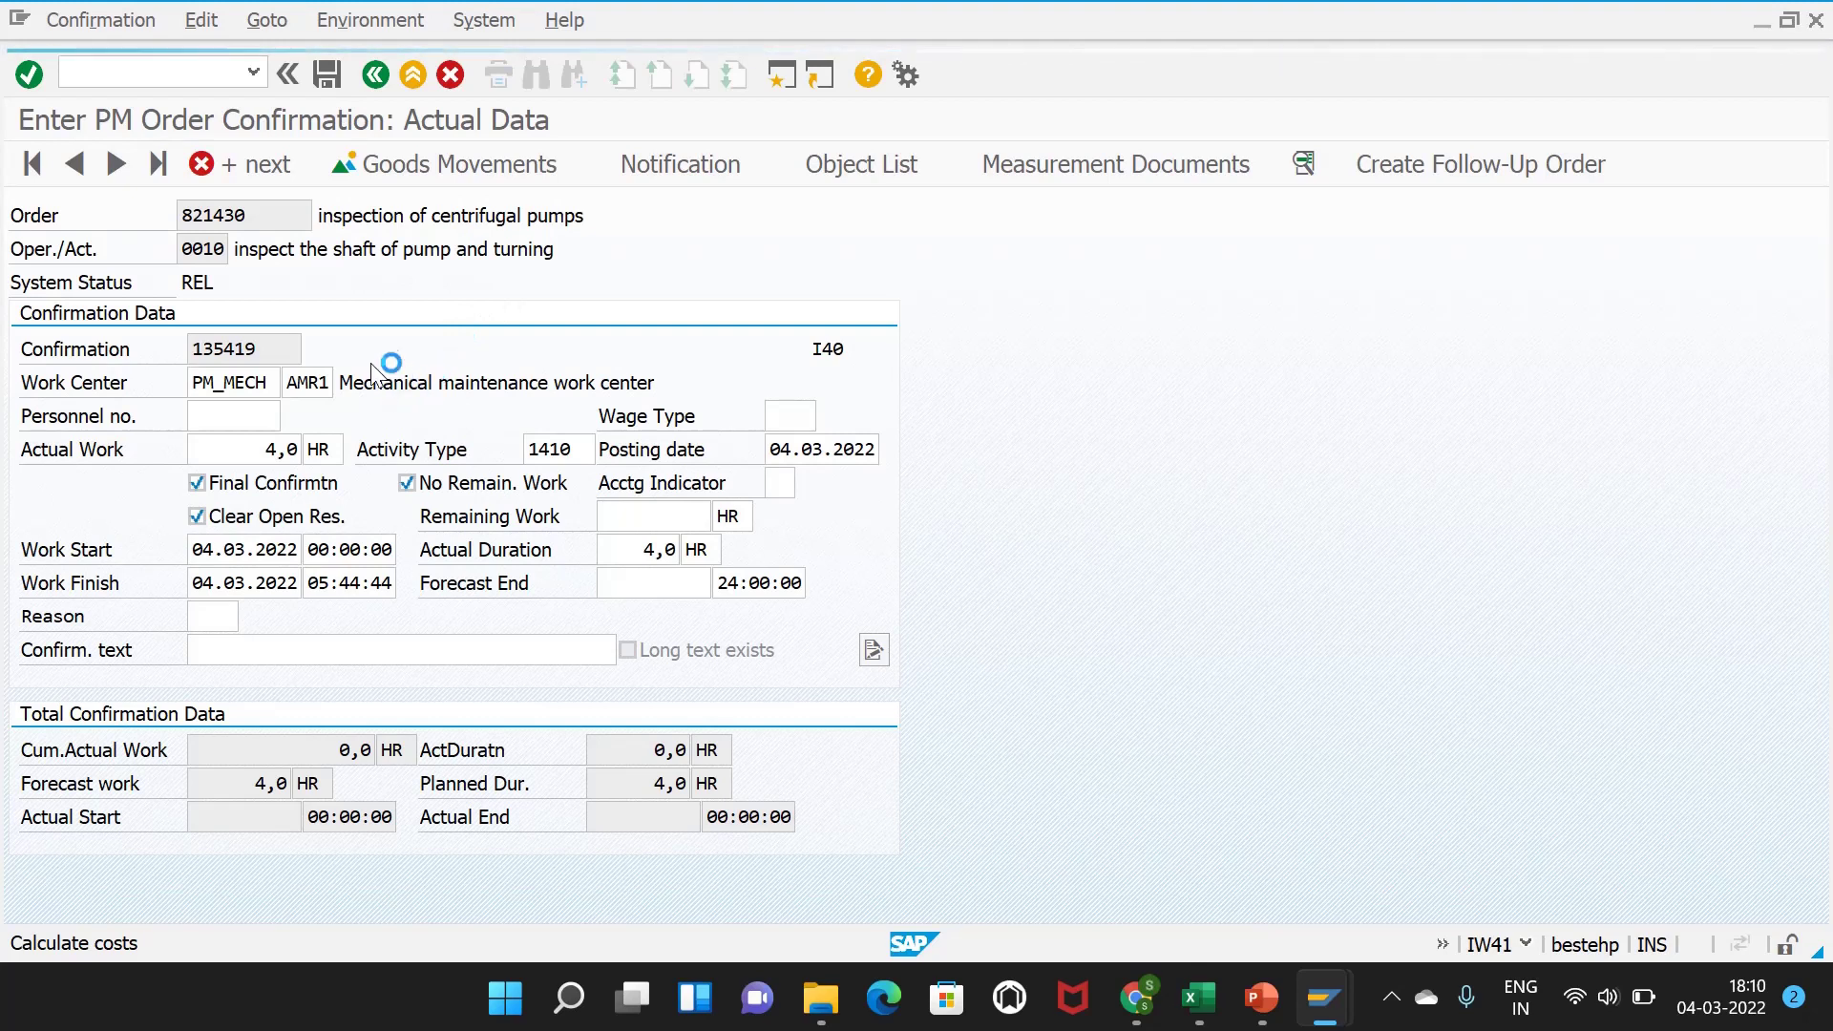
# - Reopen the pump inspection order with transaction IW32 and check its actual costs and the actual work of its operations
pyautogui.click(148, 77)
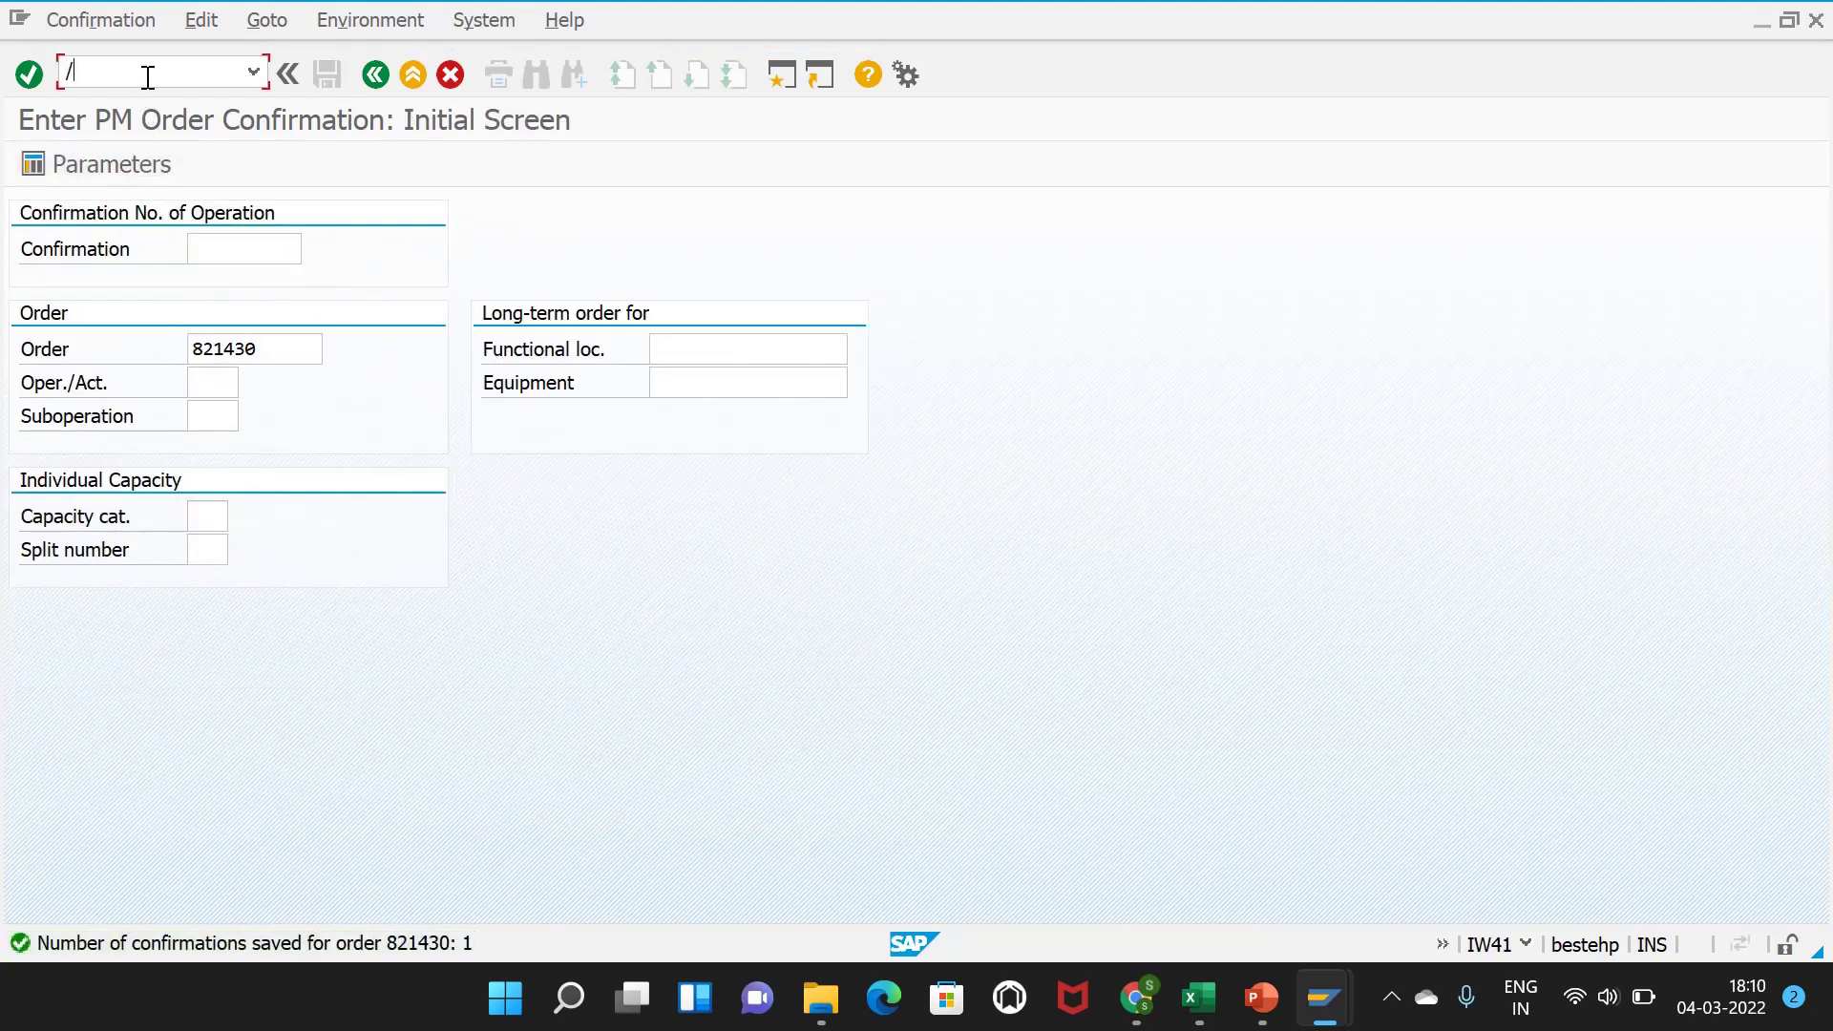
pyautogui.write('/NIW32')
pyautogui.press('Return')
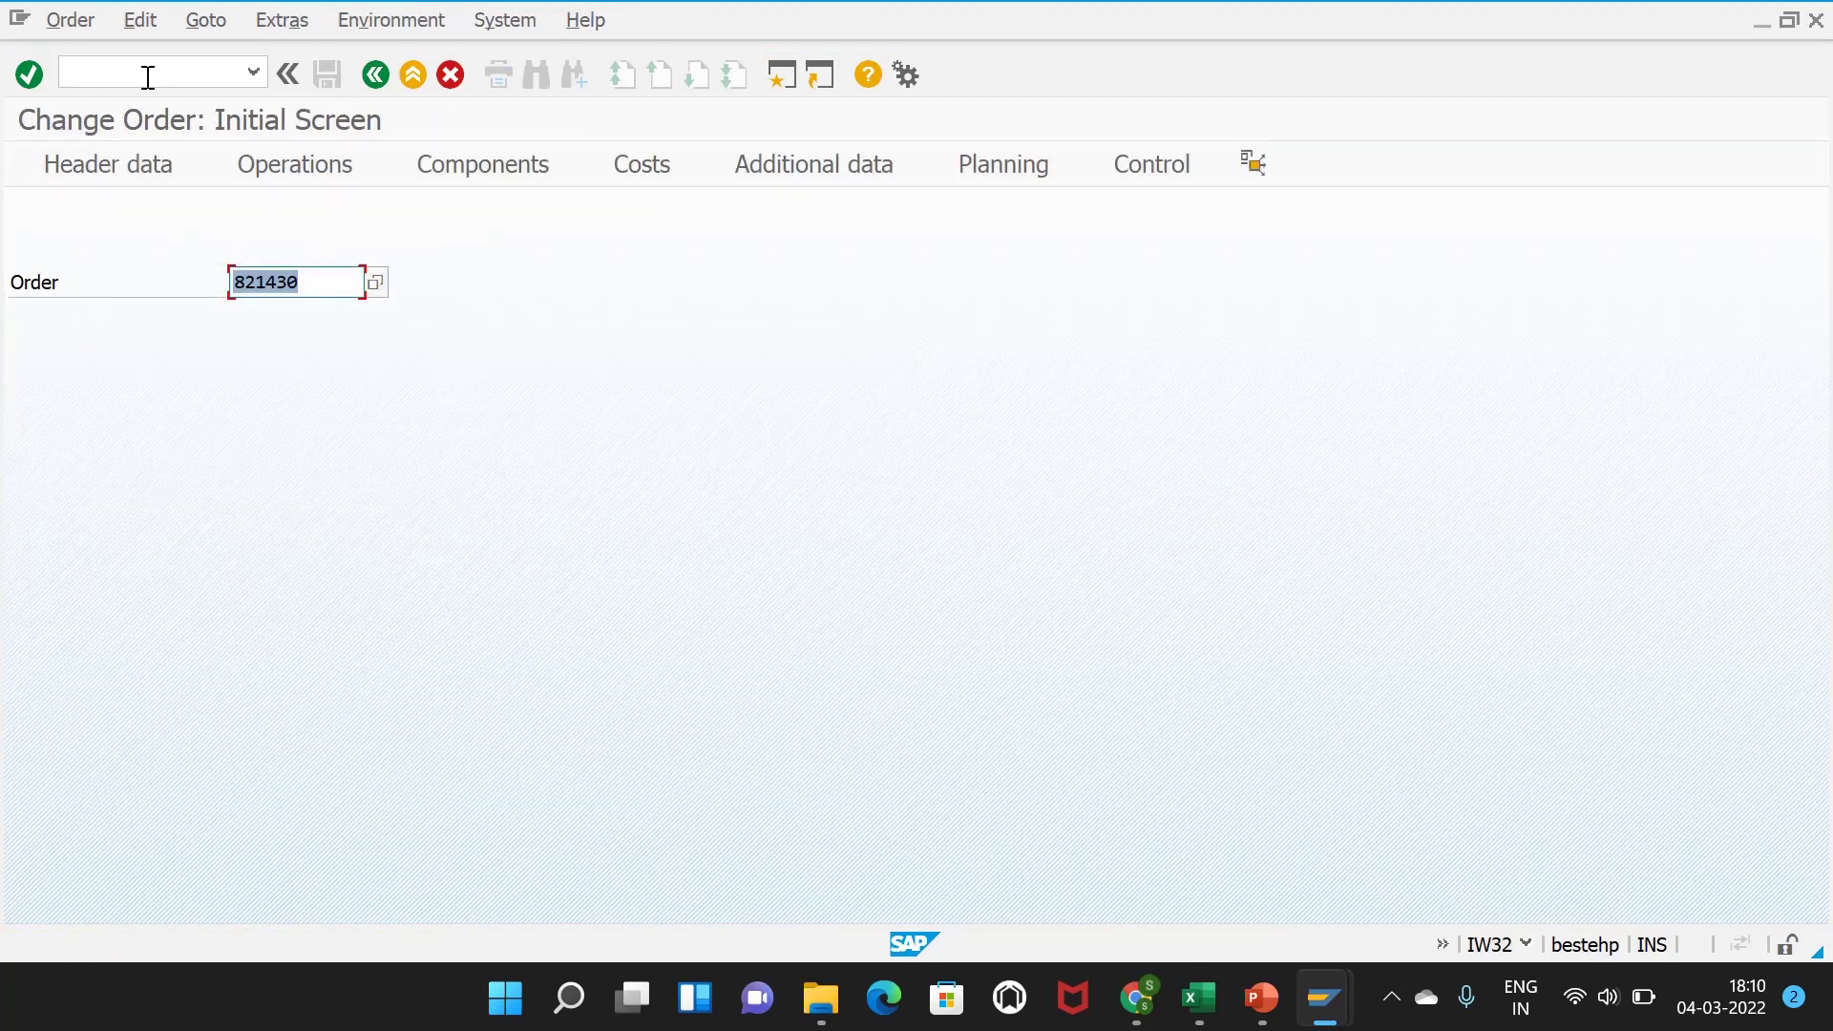
pyautogui.press('Return')
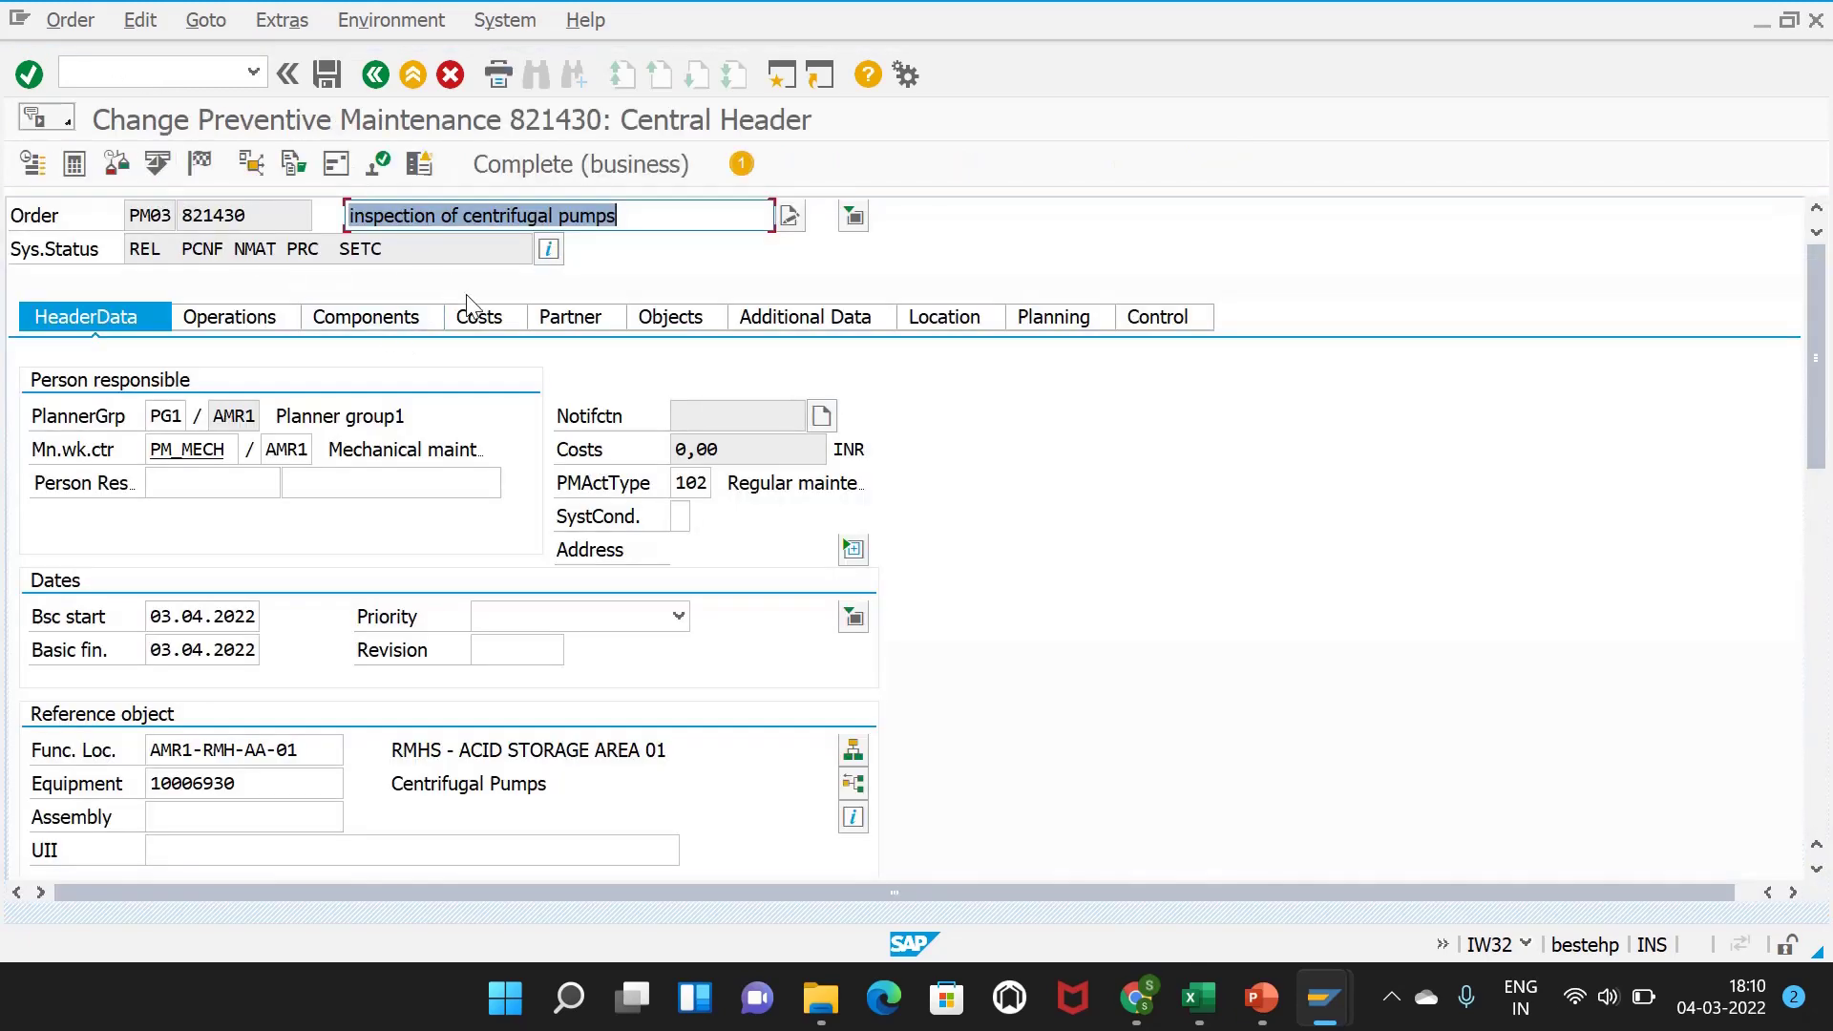
pyautogui.click(478, 316)
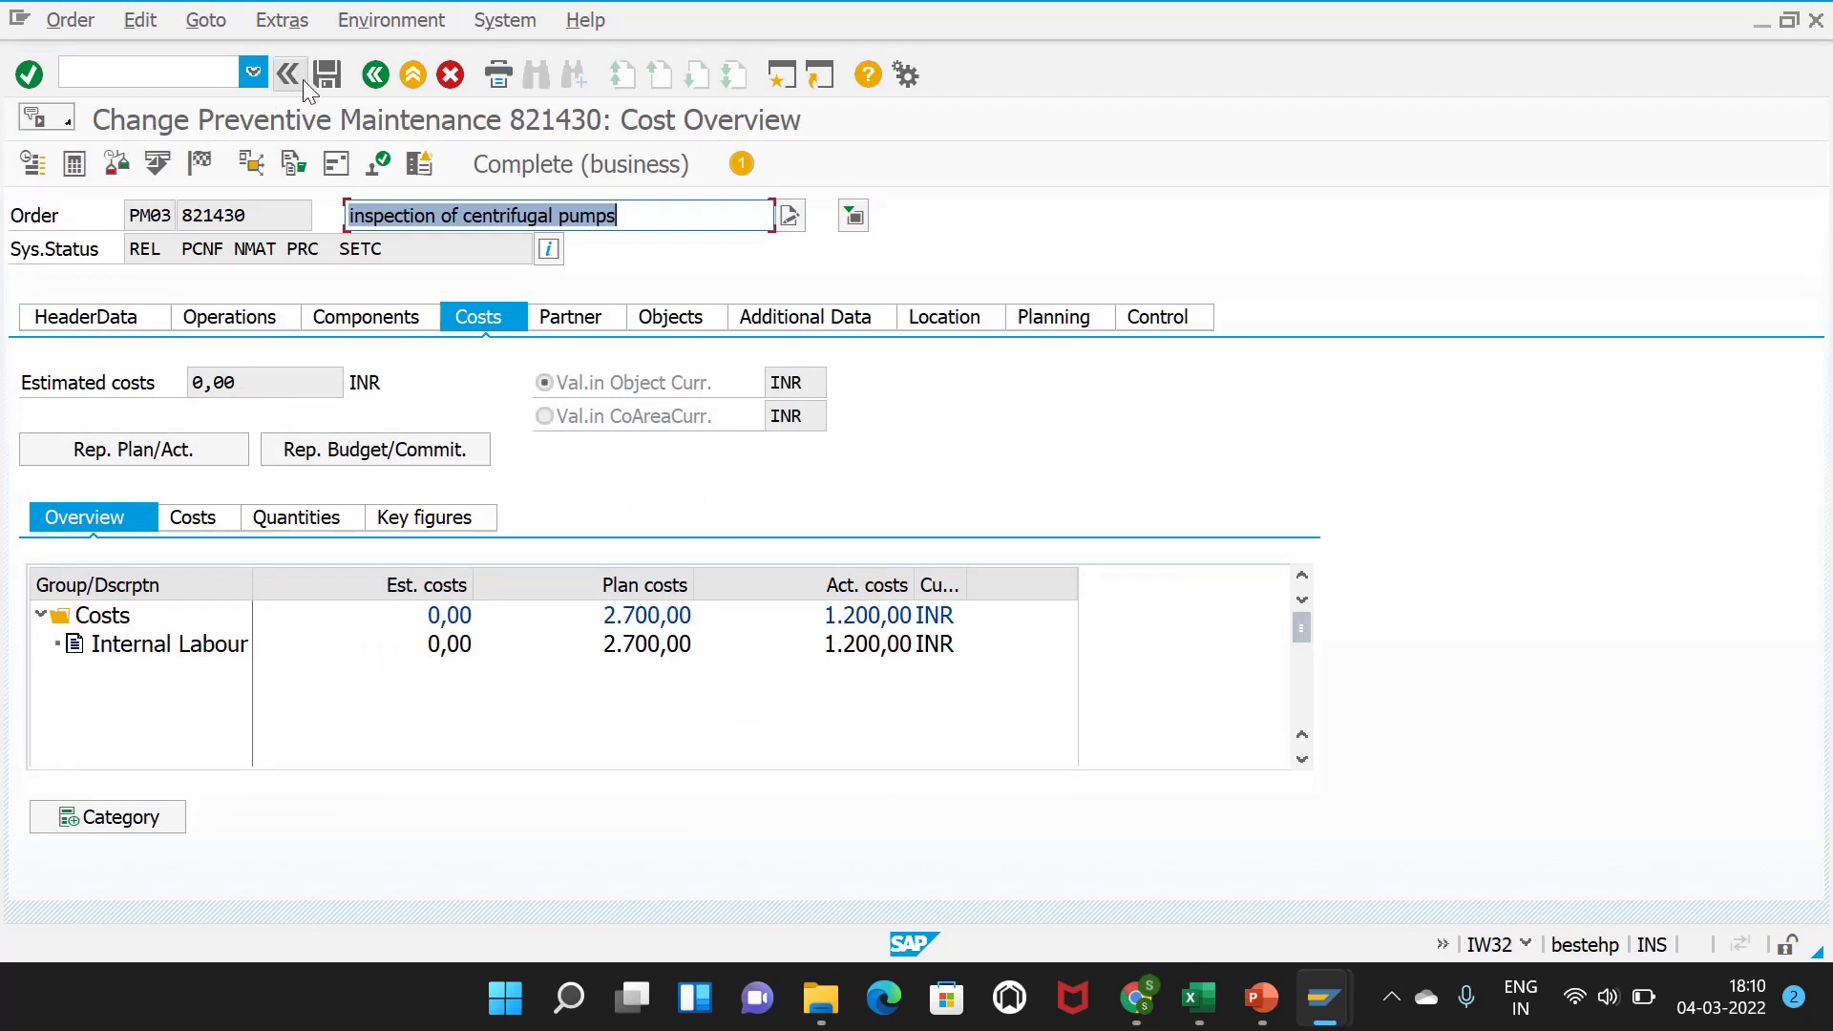
pyautogui.click(229, 316)
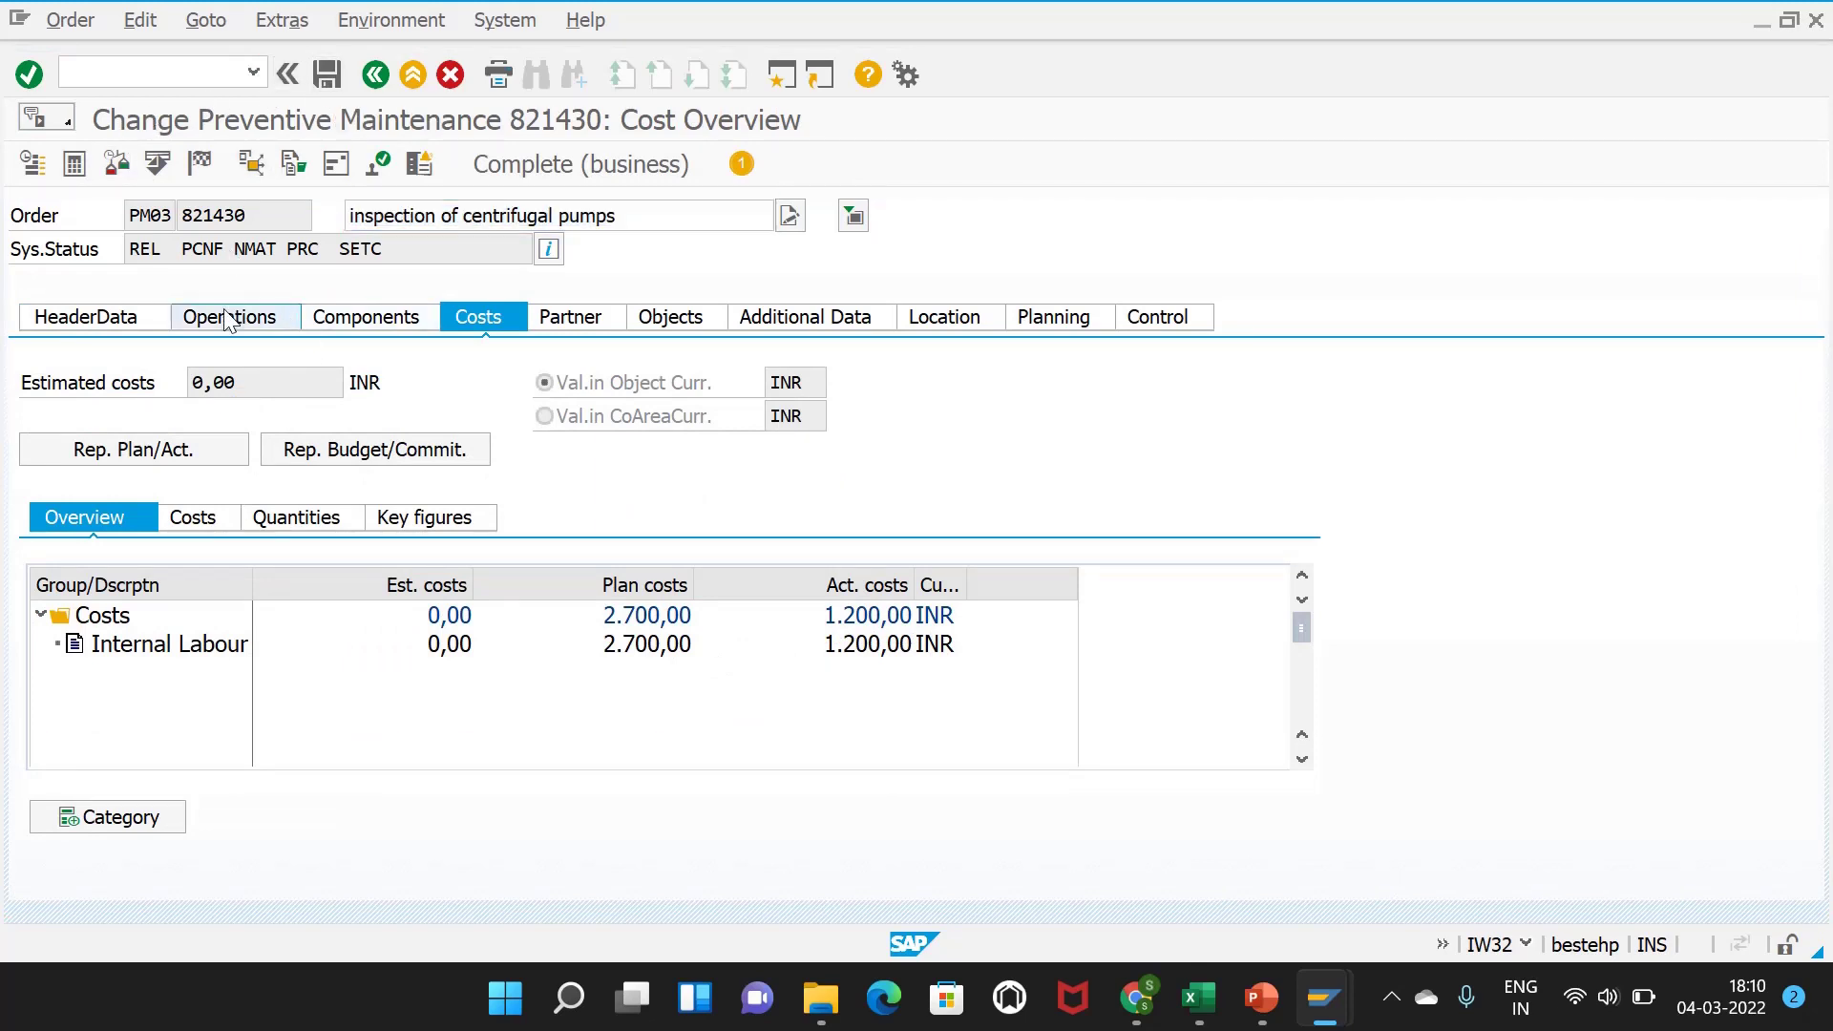
pyautogui.moveTo(549, 448); pyautogui.dragTo(461, 450)
pyautogui.click(319, 77)
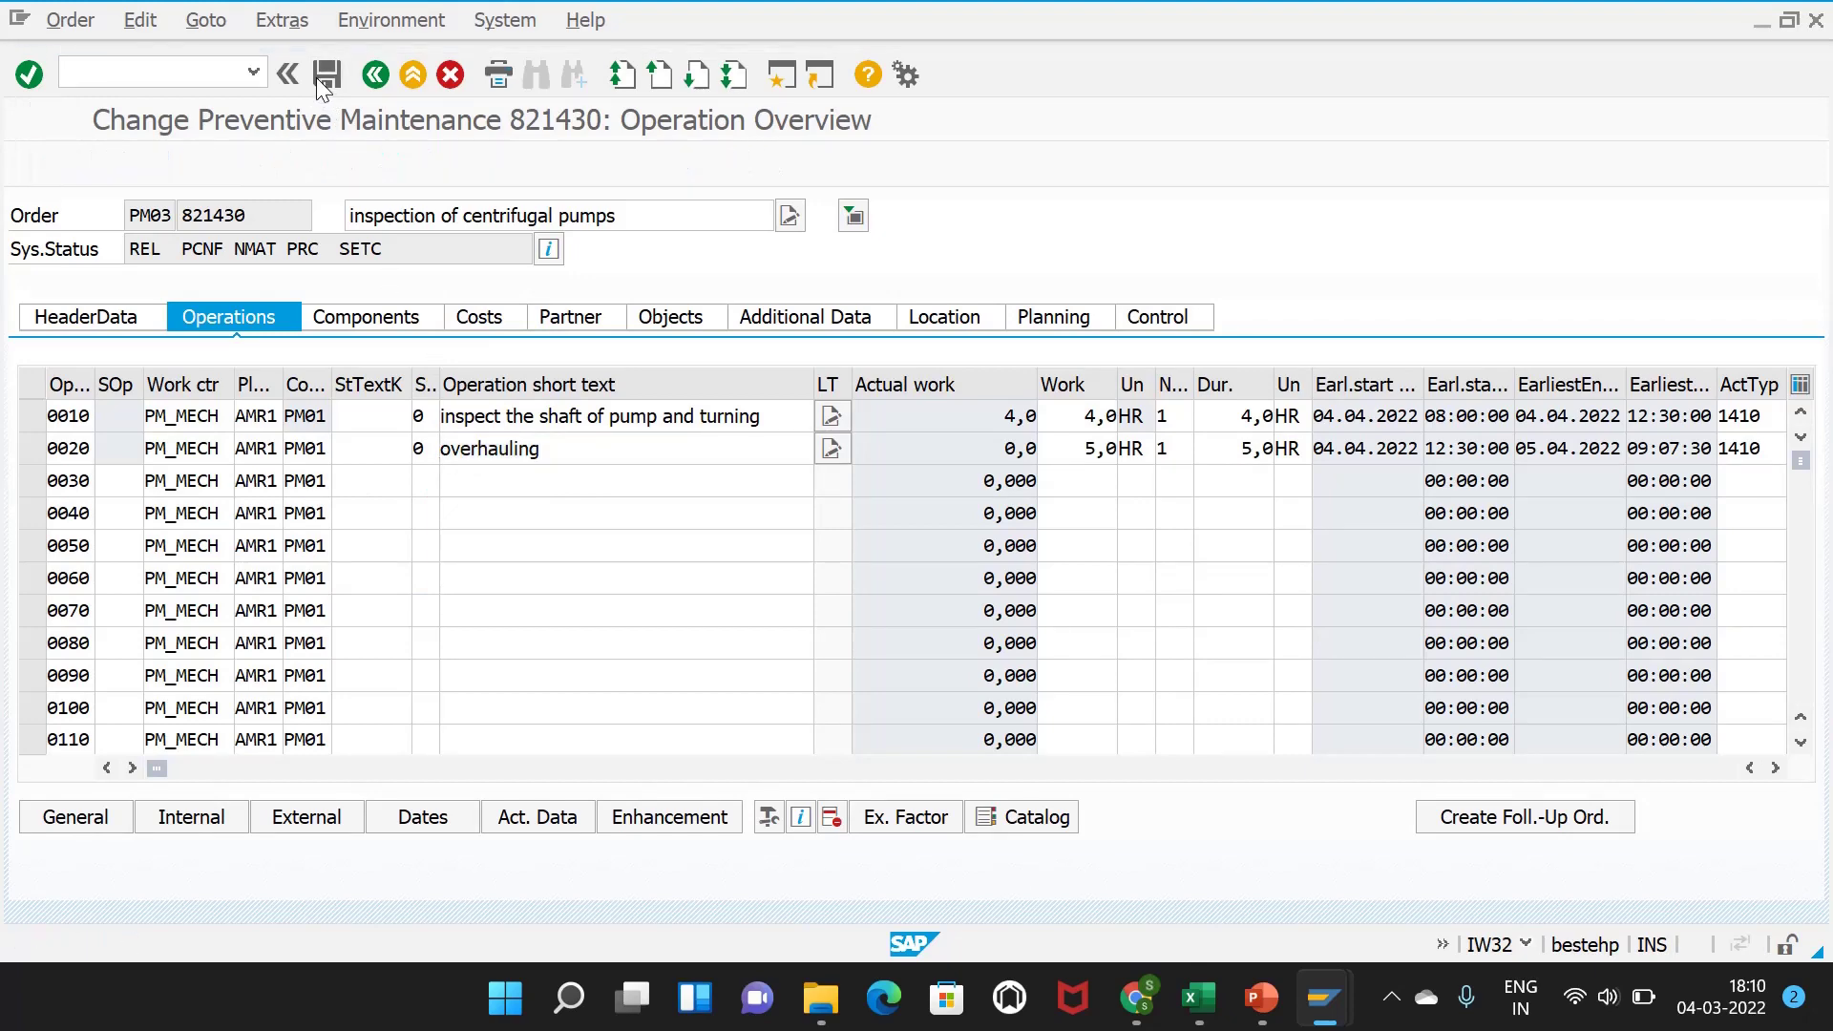
# - Display the measurement document for measuring point 12009 with transaction IK17
pyautogui.click(220, 81)
pyautogui.write('/NIK17')
pyautogui.press('Return')
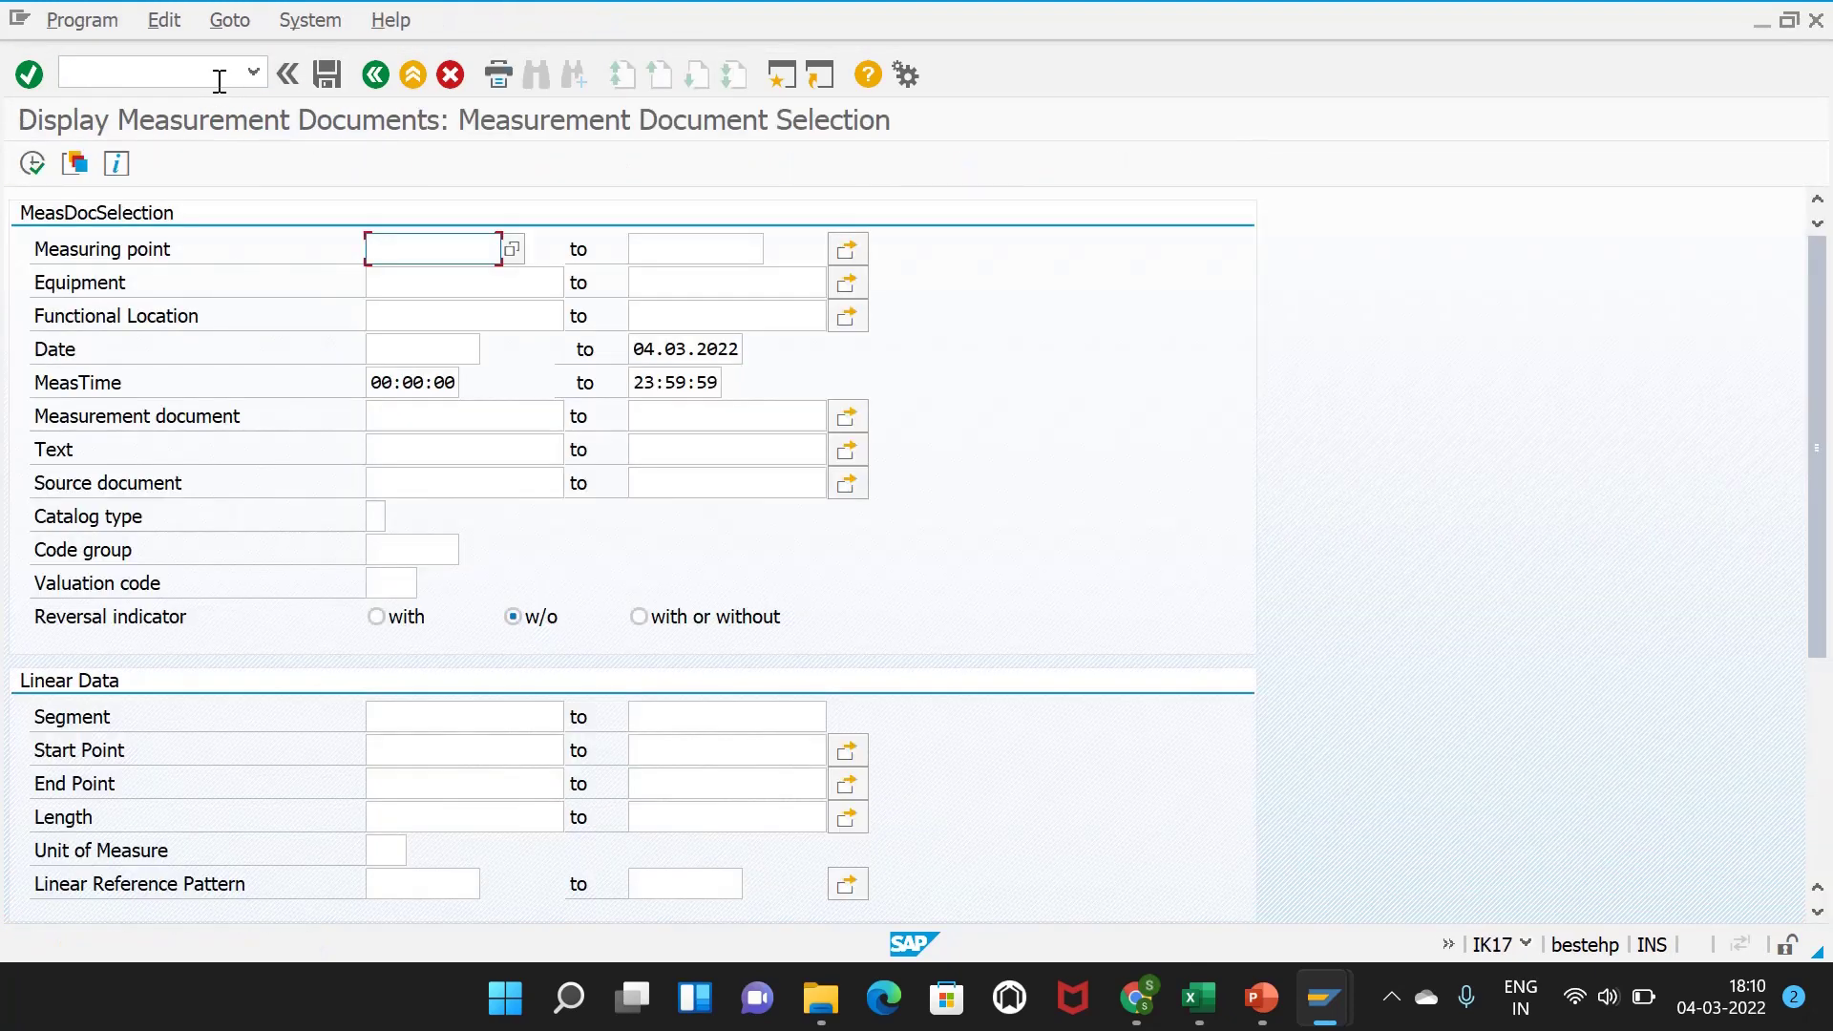
pyautogui.click(411, 263)
pyautogui.click(411, 274)
pyautogui.moveTo(425, 250); pyautogui.dragTo(383, 250)
pyautogui.click(426, 250)
pyautogui.press('BackSpace')
pyautogui.write('9')
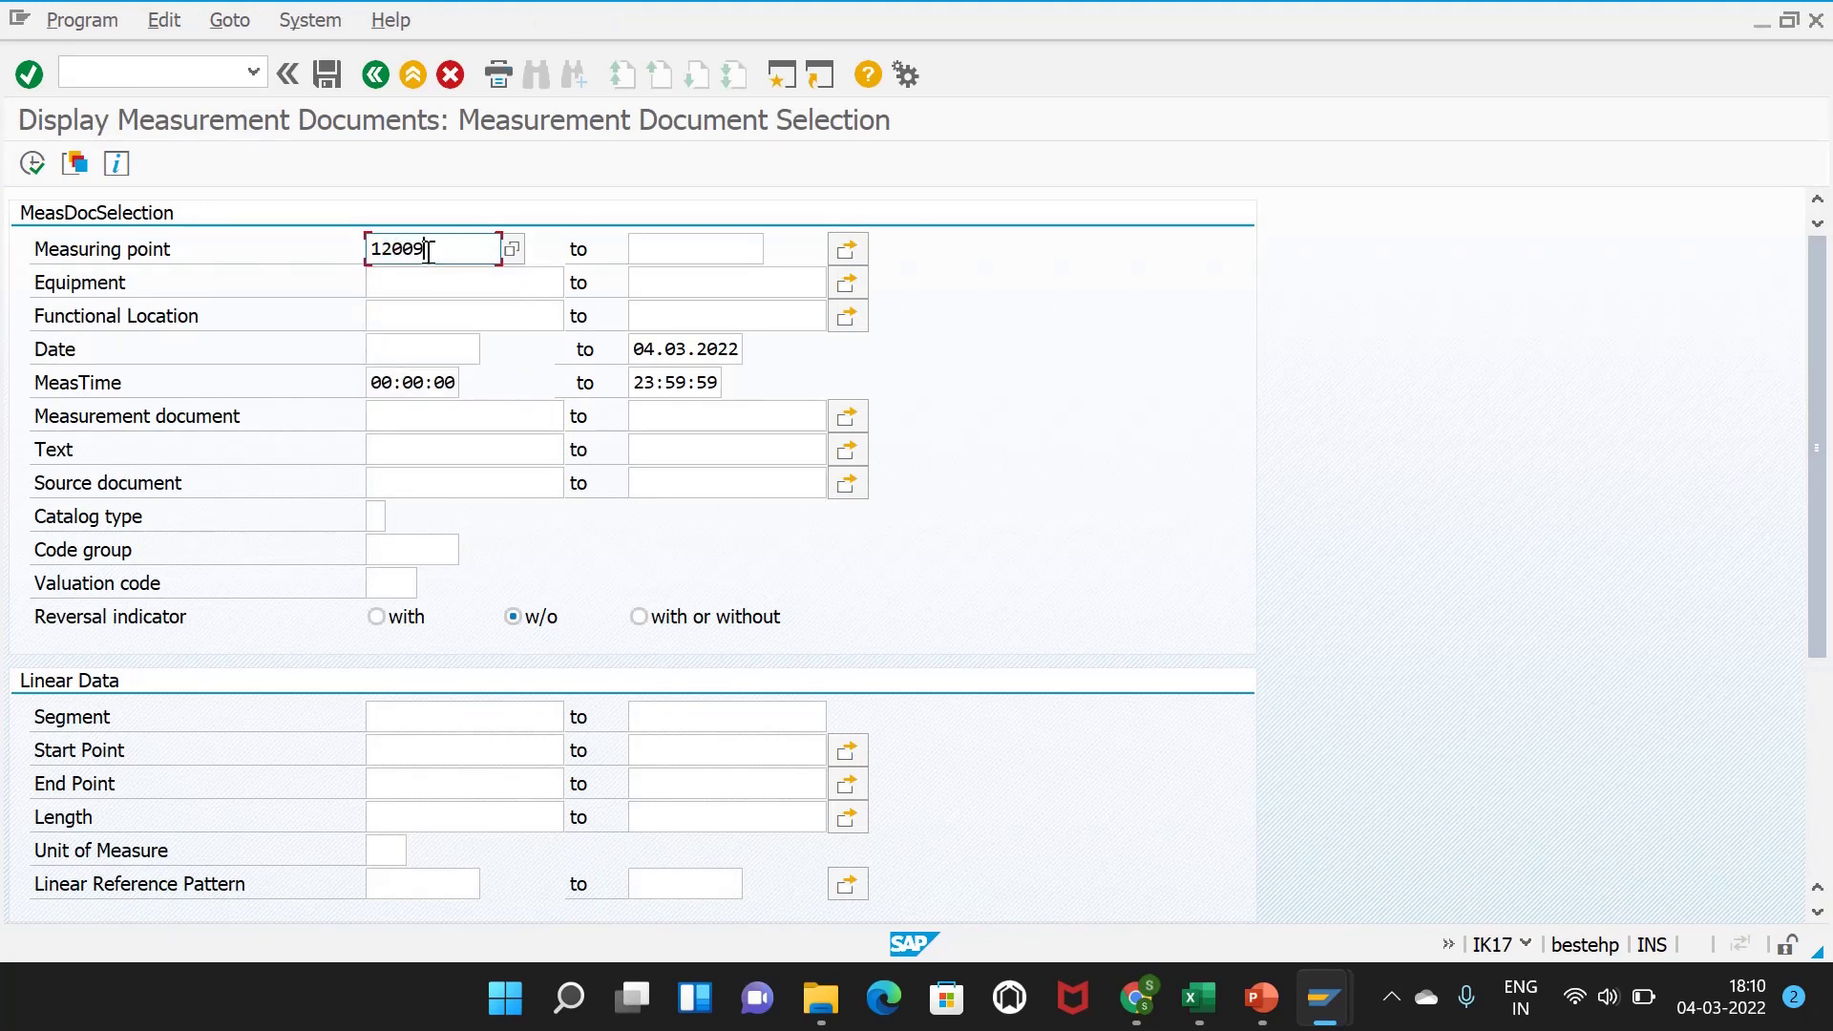
pyautogui.click(32, 163)
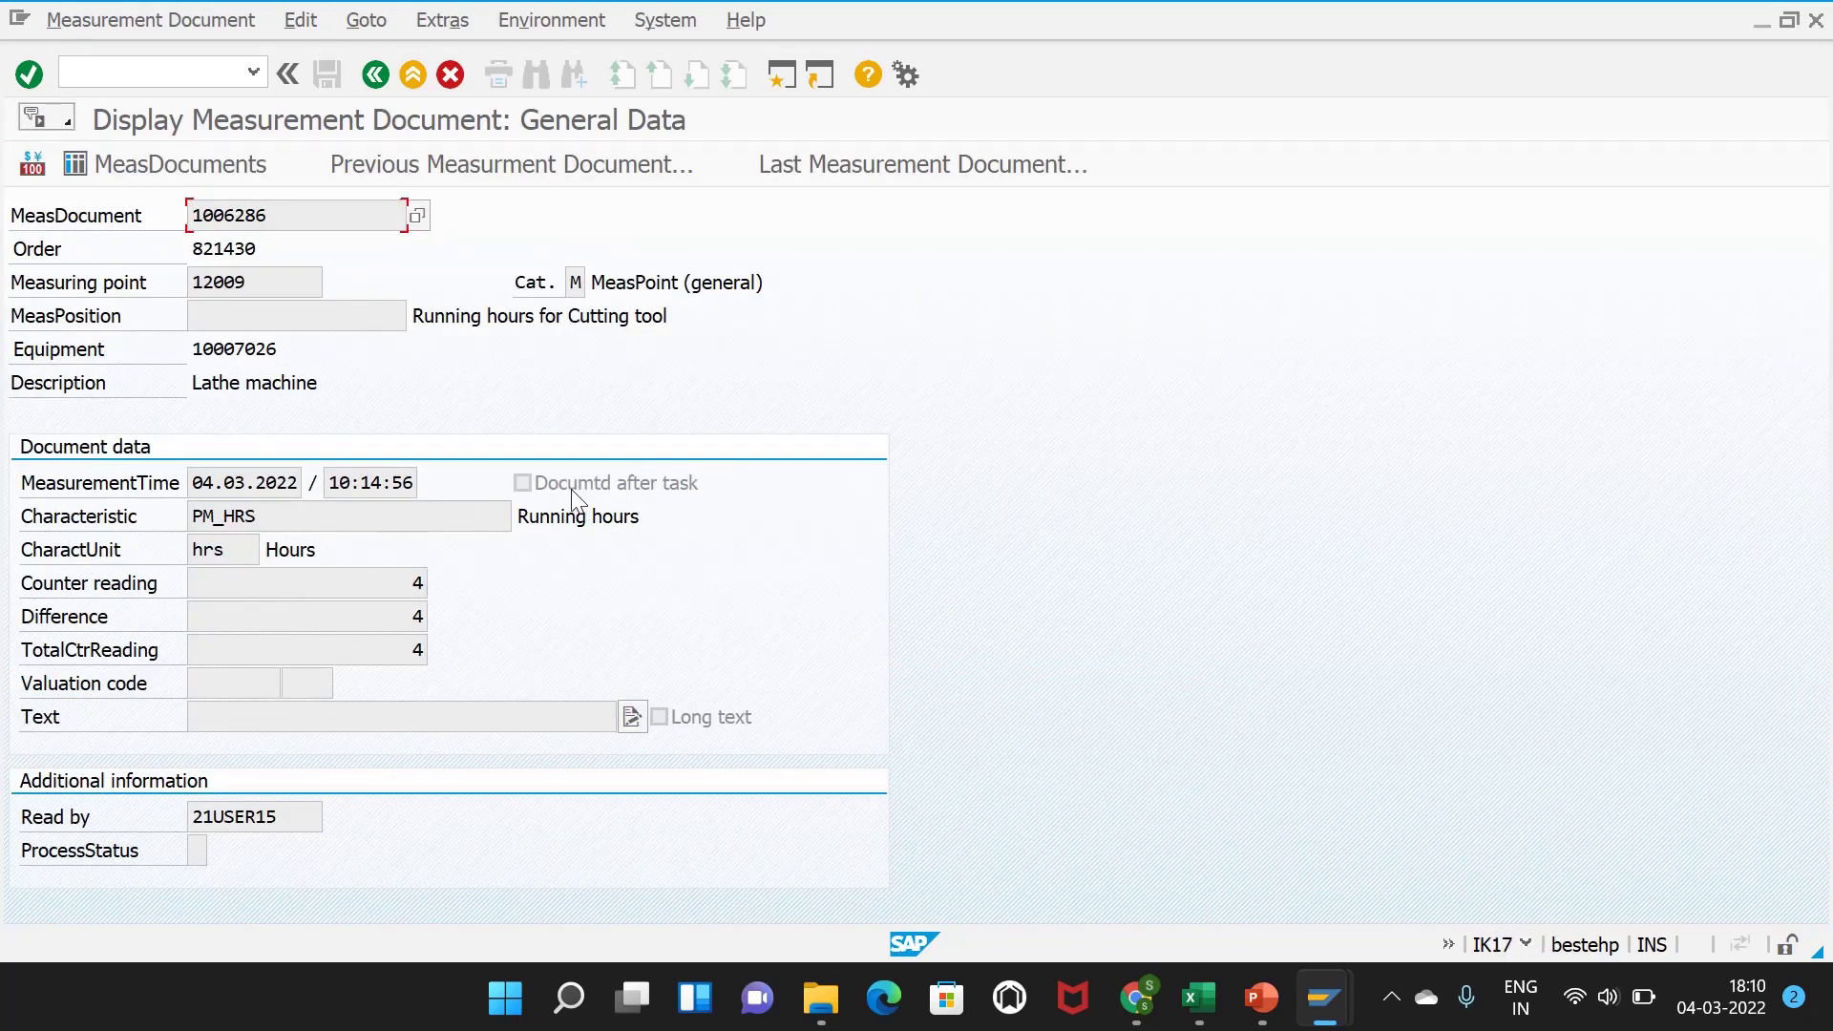
# - Examine the counter reading, difference and total counter reading in the cutting tool's measurement document
pyautogui.click(409, 580)
pyautogui.click(434, 616)
pyautogui.click(418, 646)
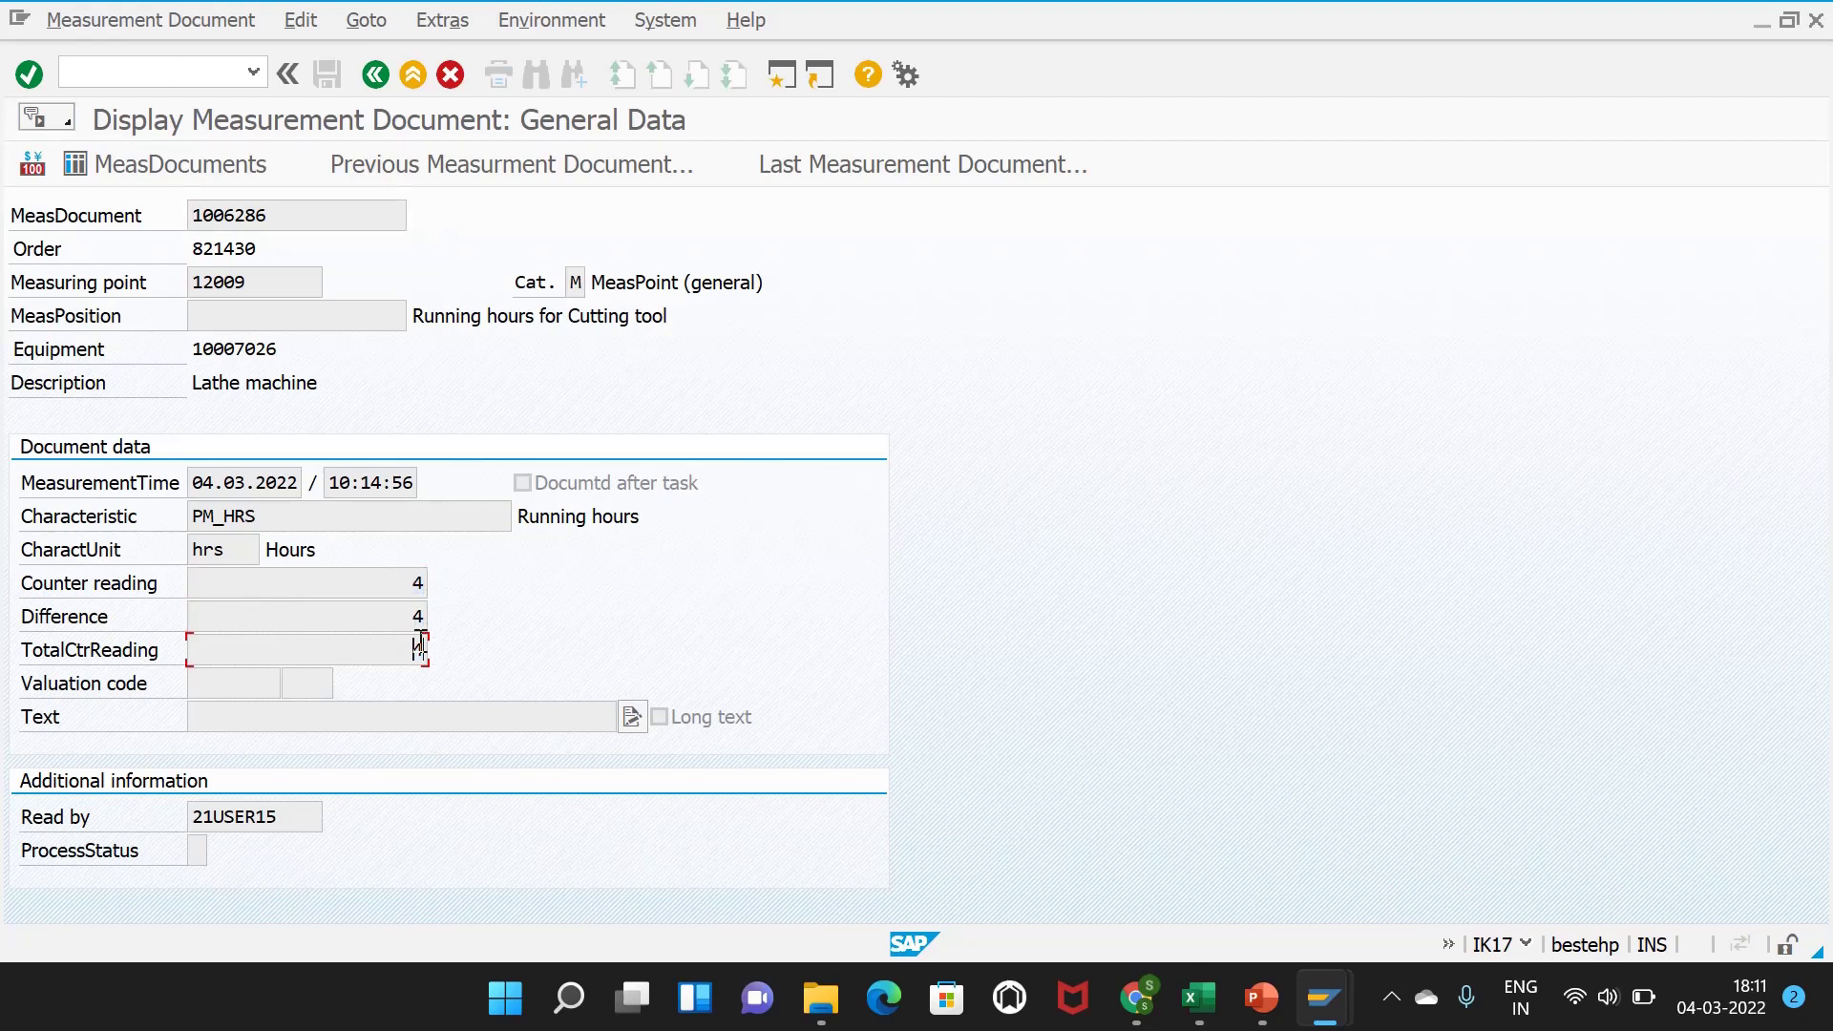
pyautogui.click(428, 594)
pyautogui.doubleClick(419, 615)
pyautogui.doubleClick(423, 649)
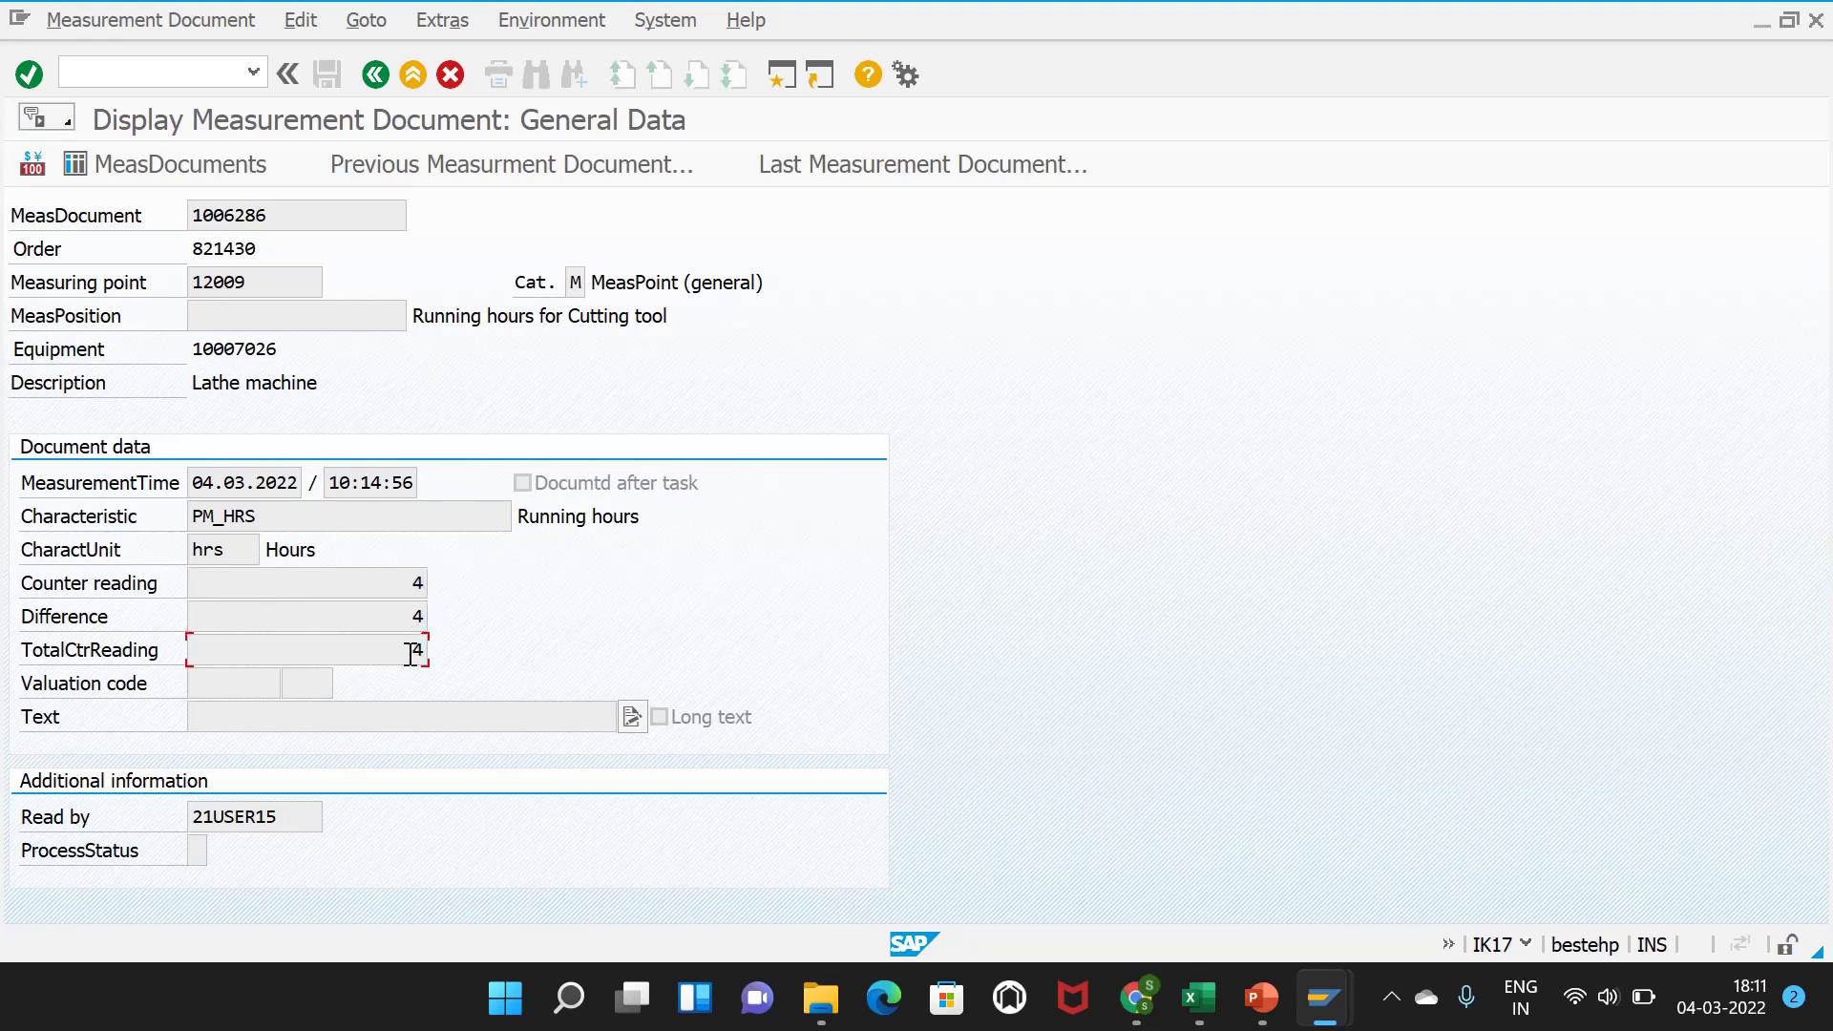
pyautogui.click(445, 563)
pyautogui.doubleClick(419, 582)
pyautogui.doubleClick(421, 615)
pyautogui.click(422, 651)
# - Switch to the Excel workbook and review the cutting tool replacement requirement for the lathe machine on Sheet1
pyautogui.click(1205, 988)
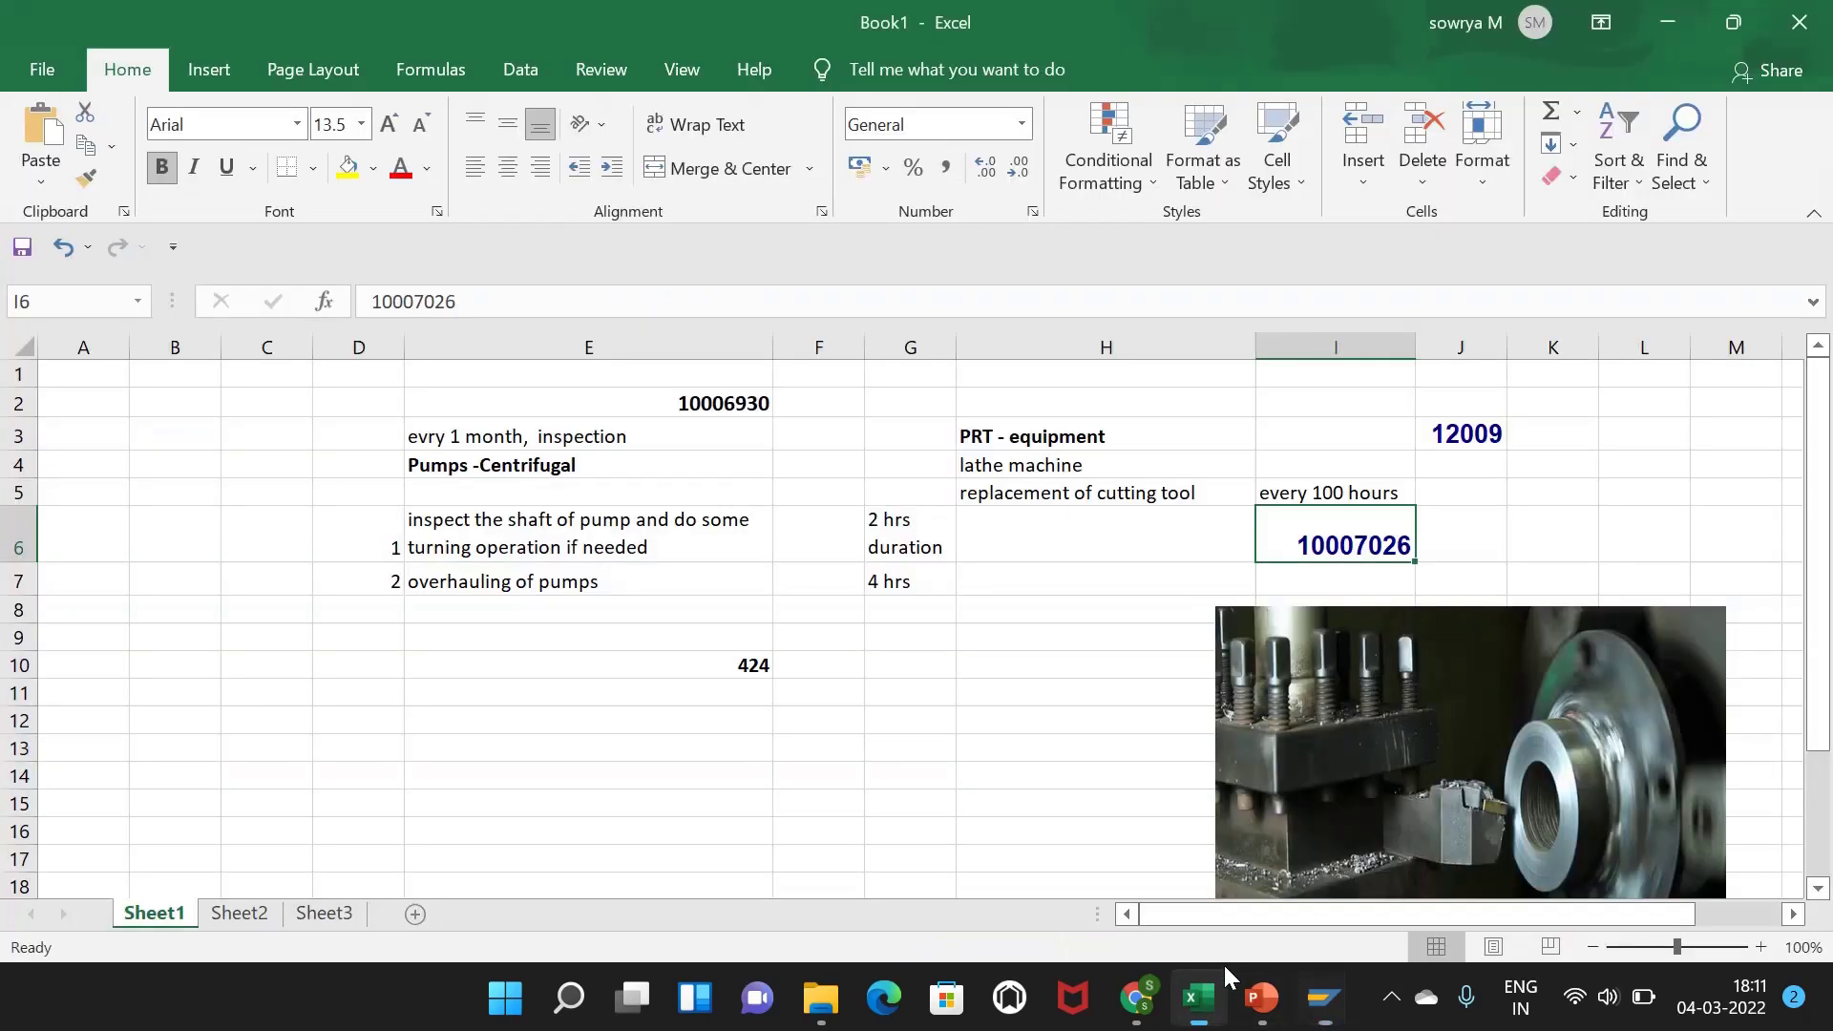
pyautogui.click(1114, 549)
pyautogui.click(1121, 491)
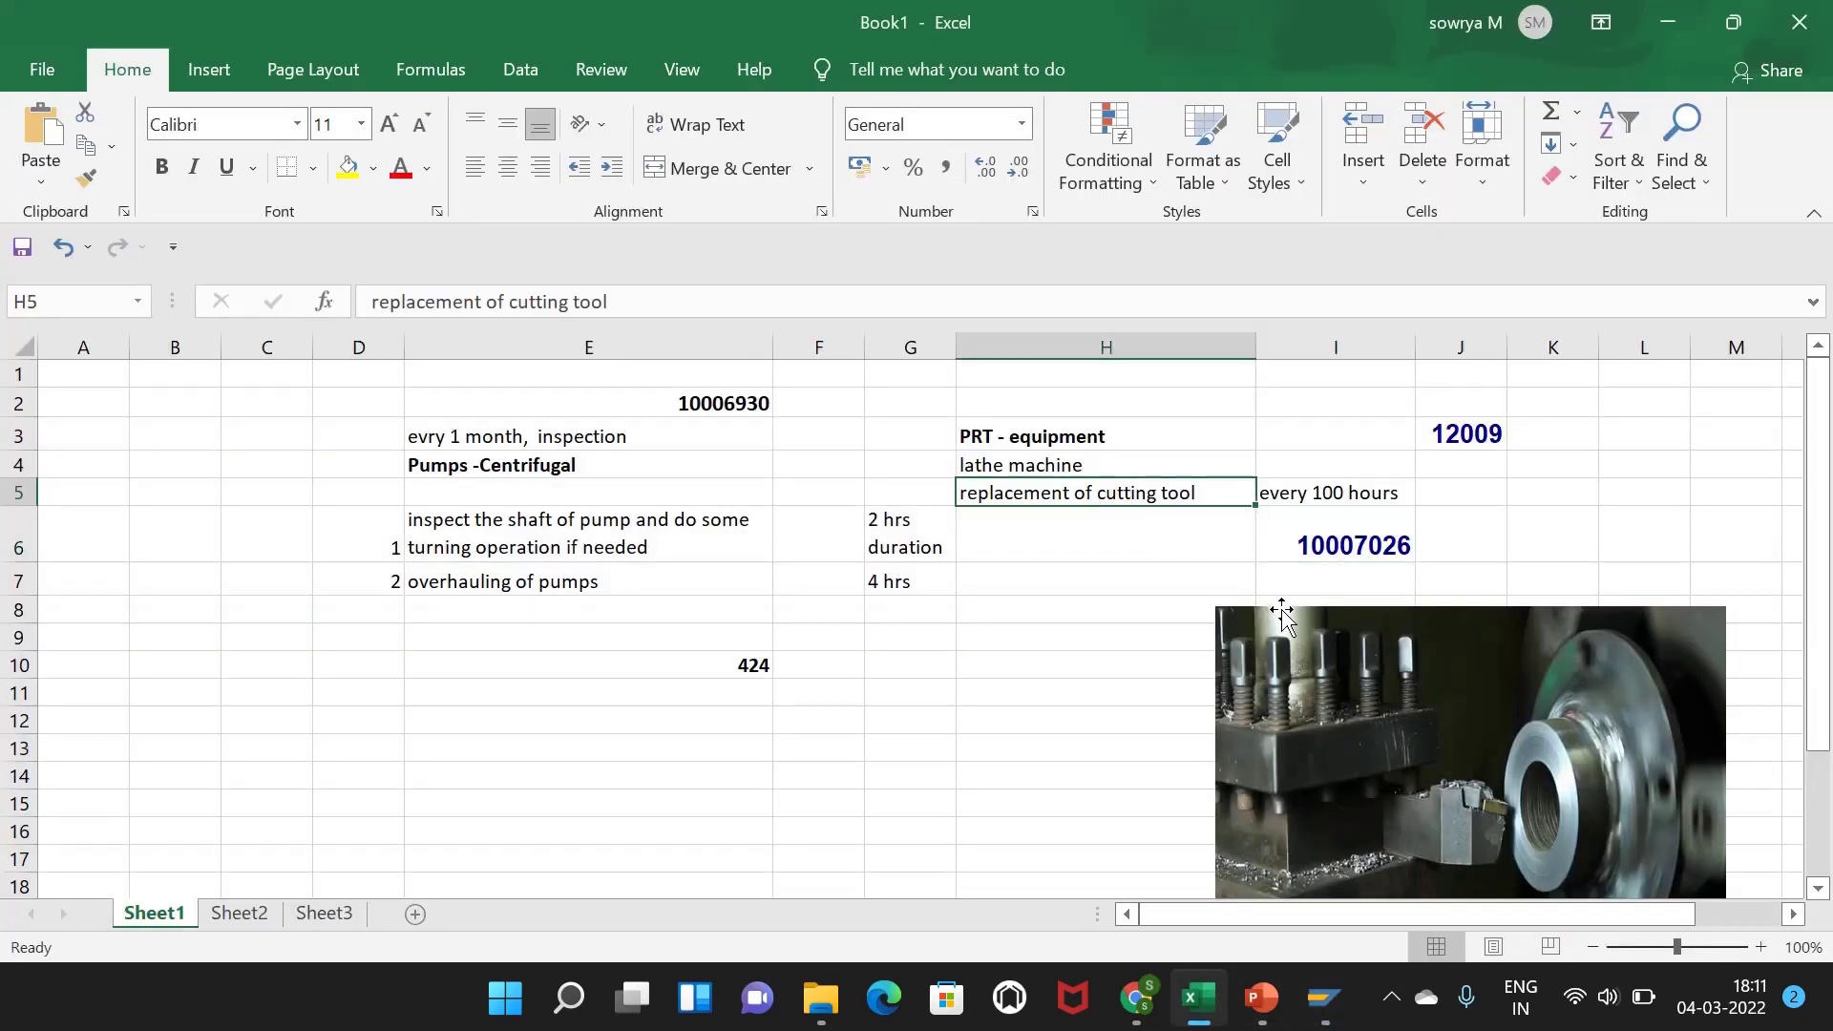
pyautogui.scroll(-1, 1282, 616)
pyautogui.scroll(1, 1282, 611)
# - Return to the measurement document in SAP and check which order and measuring point it belongs to
pyautogui.moveTo(1326, 997)
pyautogui.click(1461, 849)
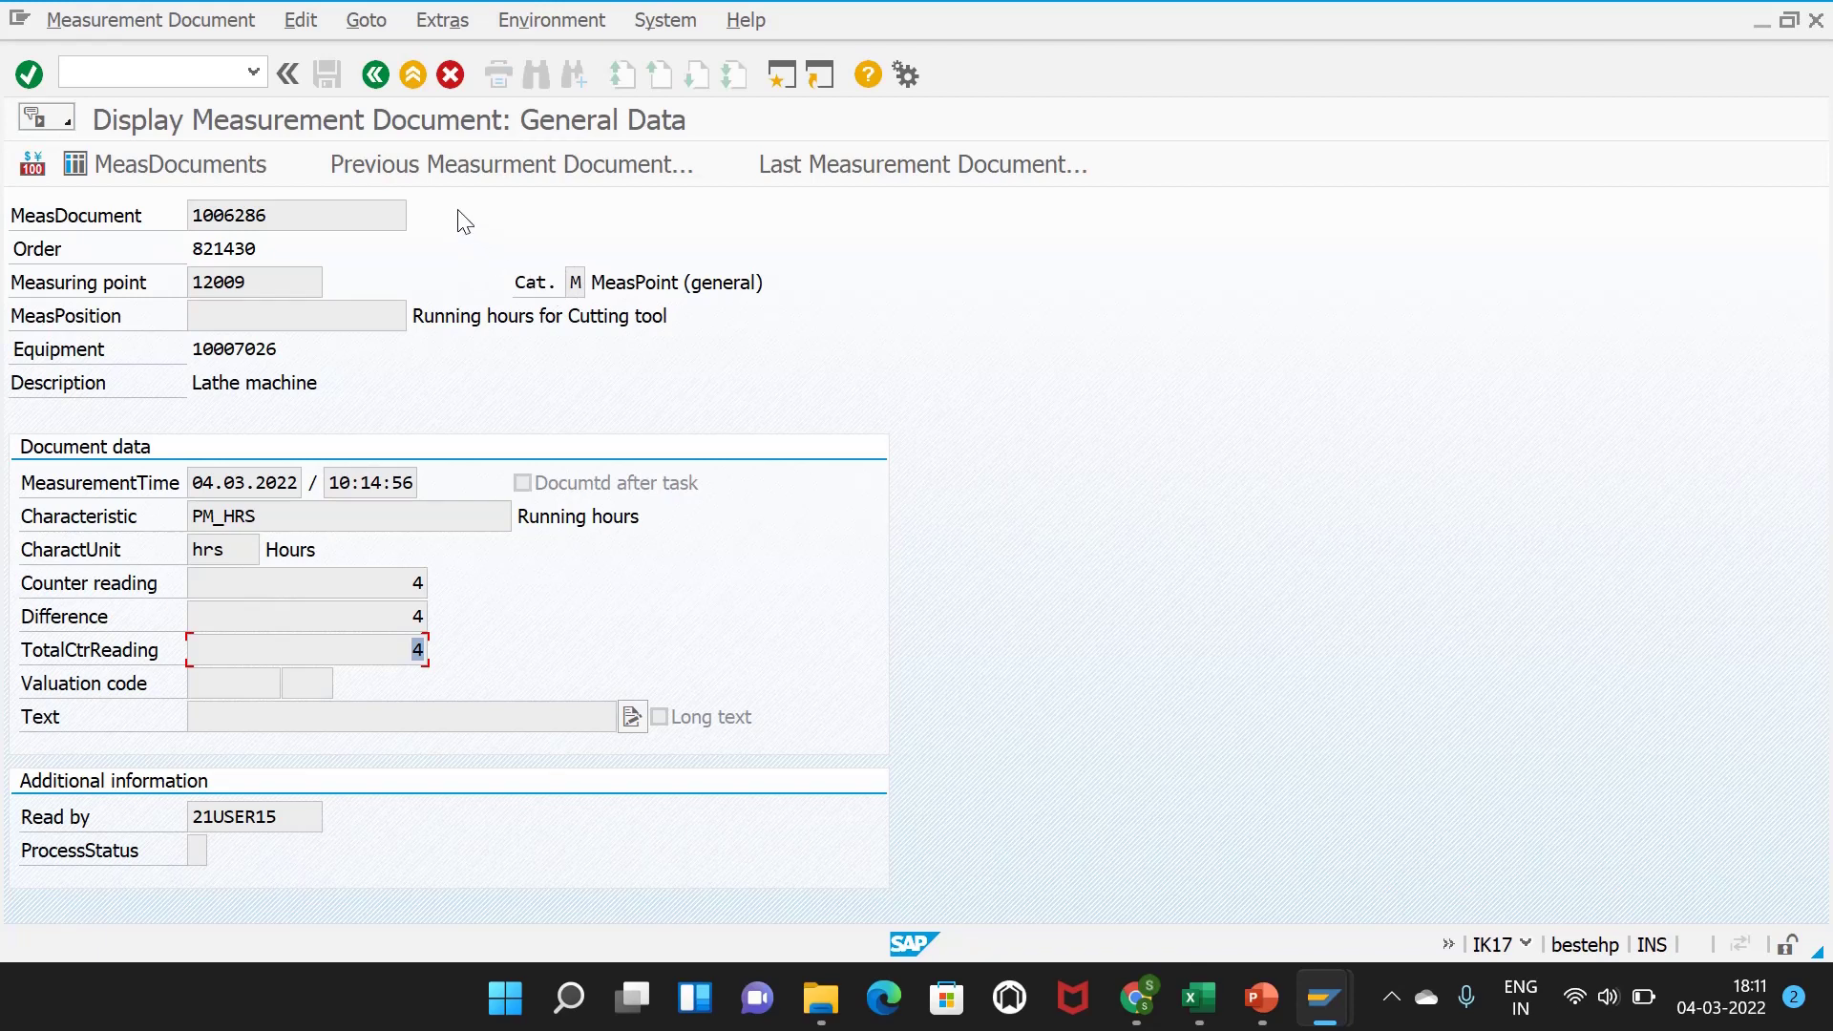
pyautogui.click(457, 247)
pyautogui.moveTo(296, 214)
pyautogui.mouseDown()
pyautogui.moveTo(211, 234)
pyautogui.moveTo(194, 282)
pyautogui.mouseUp()
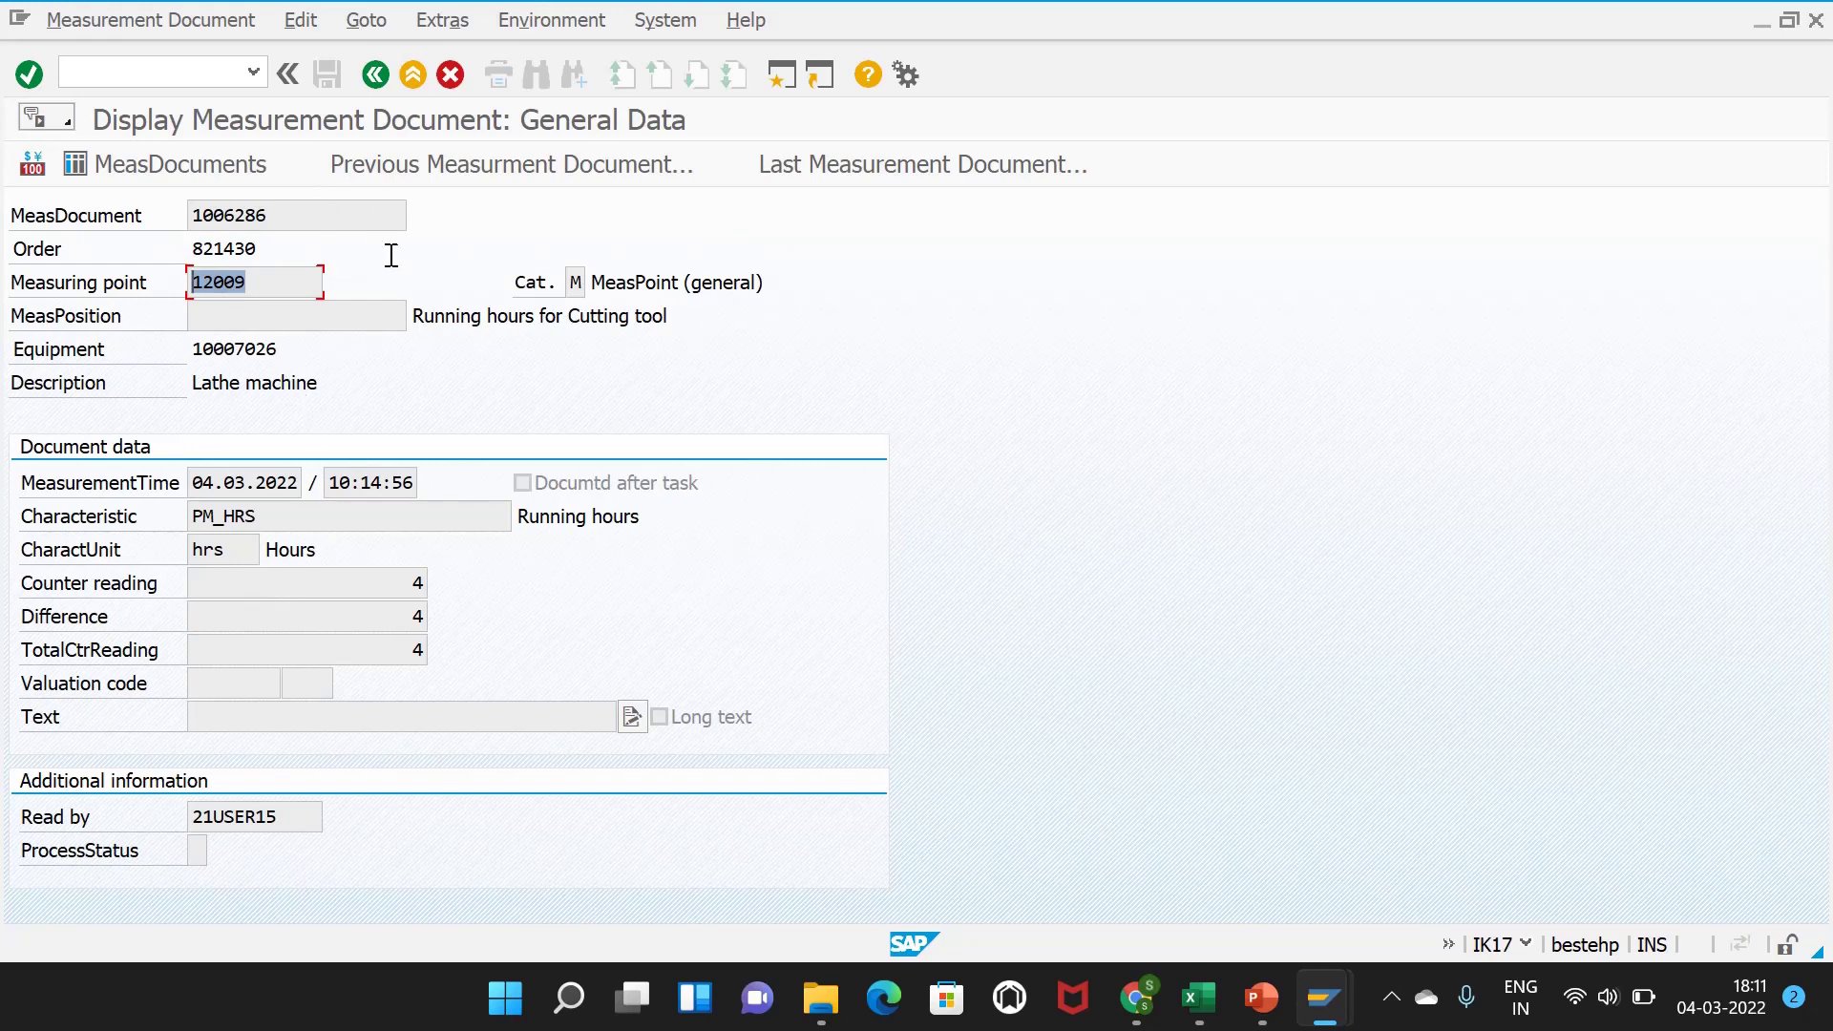
# - Switch to the Excel workbook and review the PRT equipment notes in range H3:I6
pyautogui.click(1198, 998)
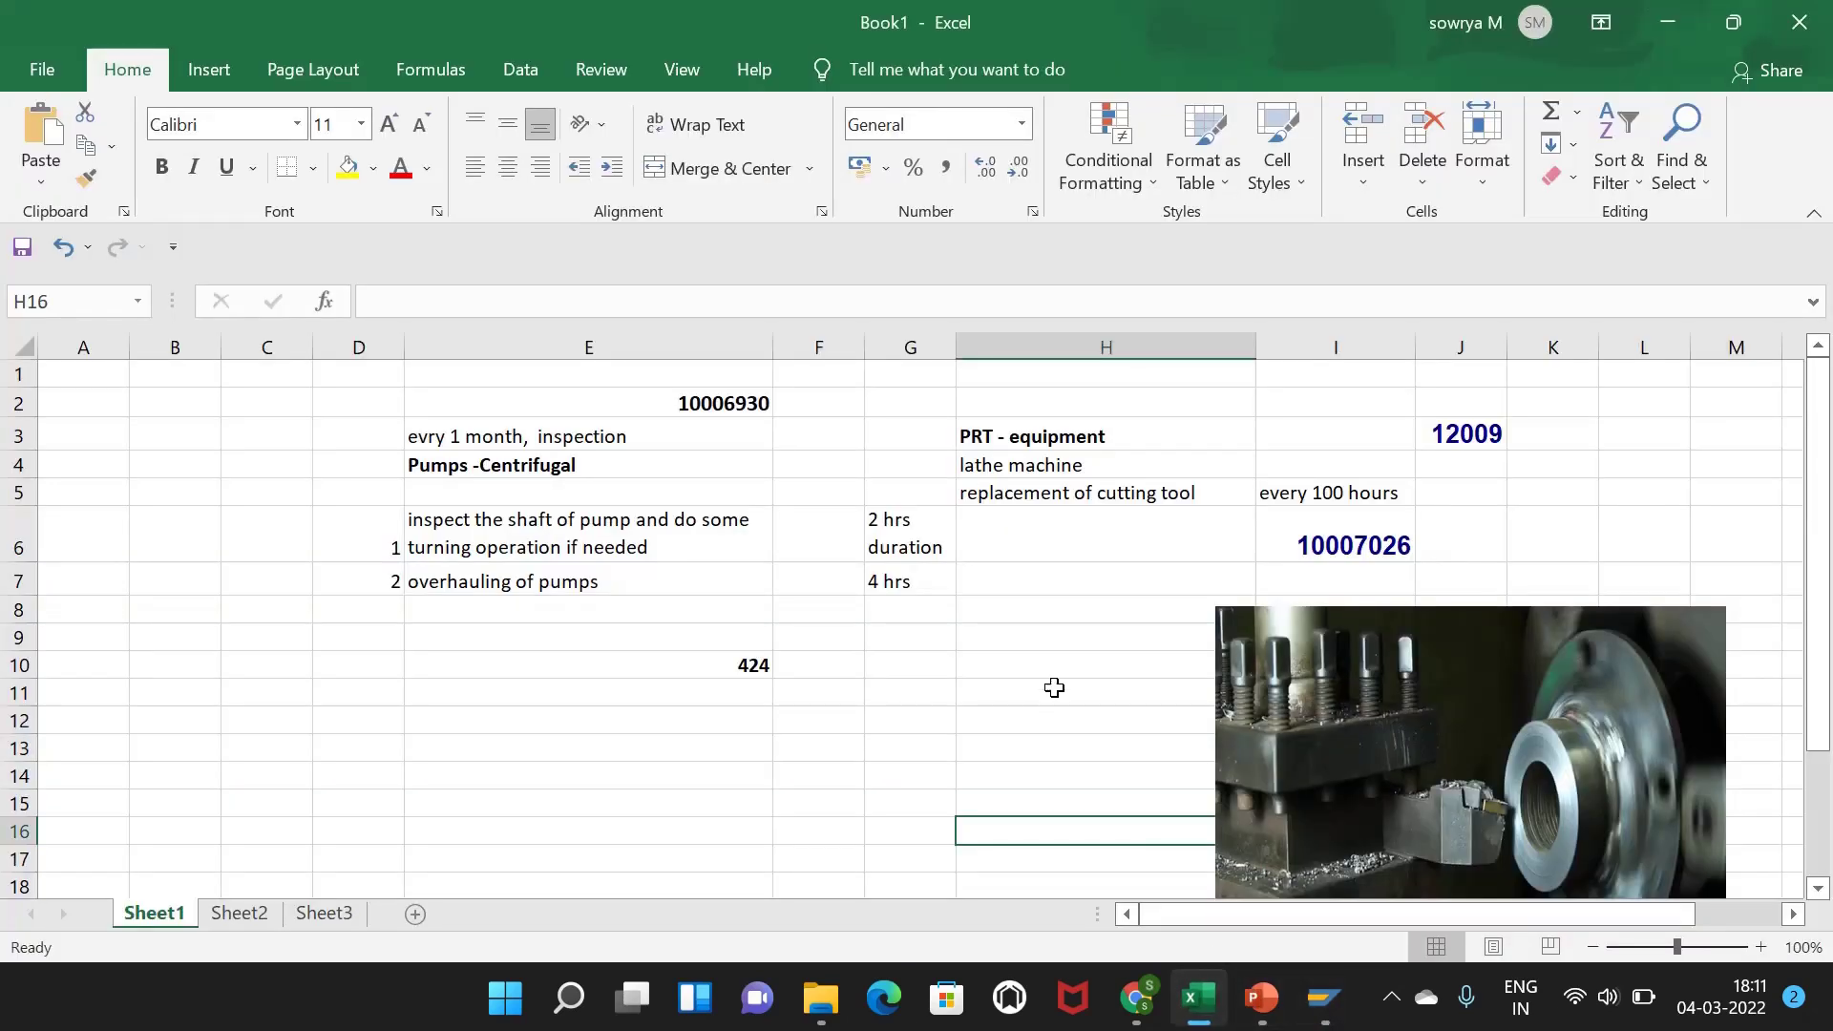
pyautogui.click(1034, 646)
pyautogui.moveTo(972, 441); pyautogui.dragTo(1414, 556)
pyautogui.click(1113, 579)
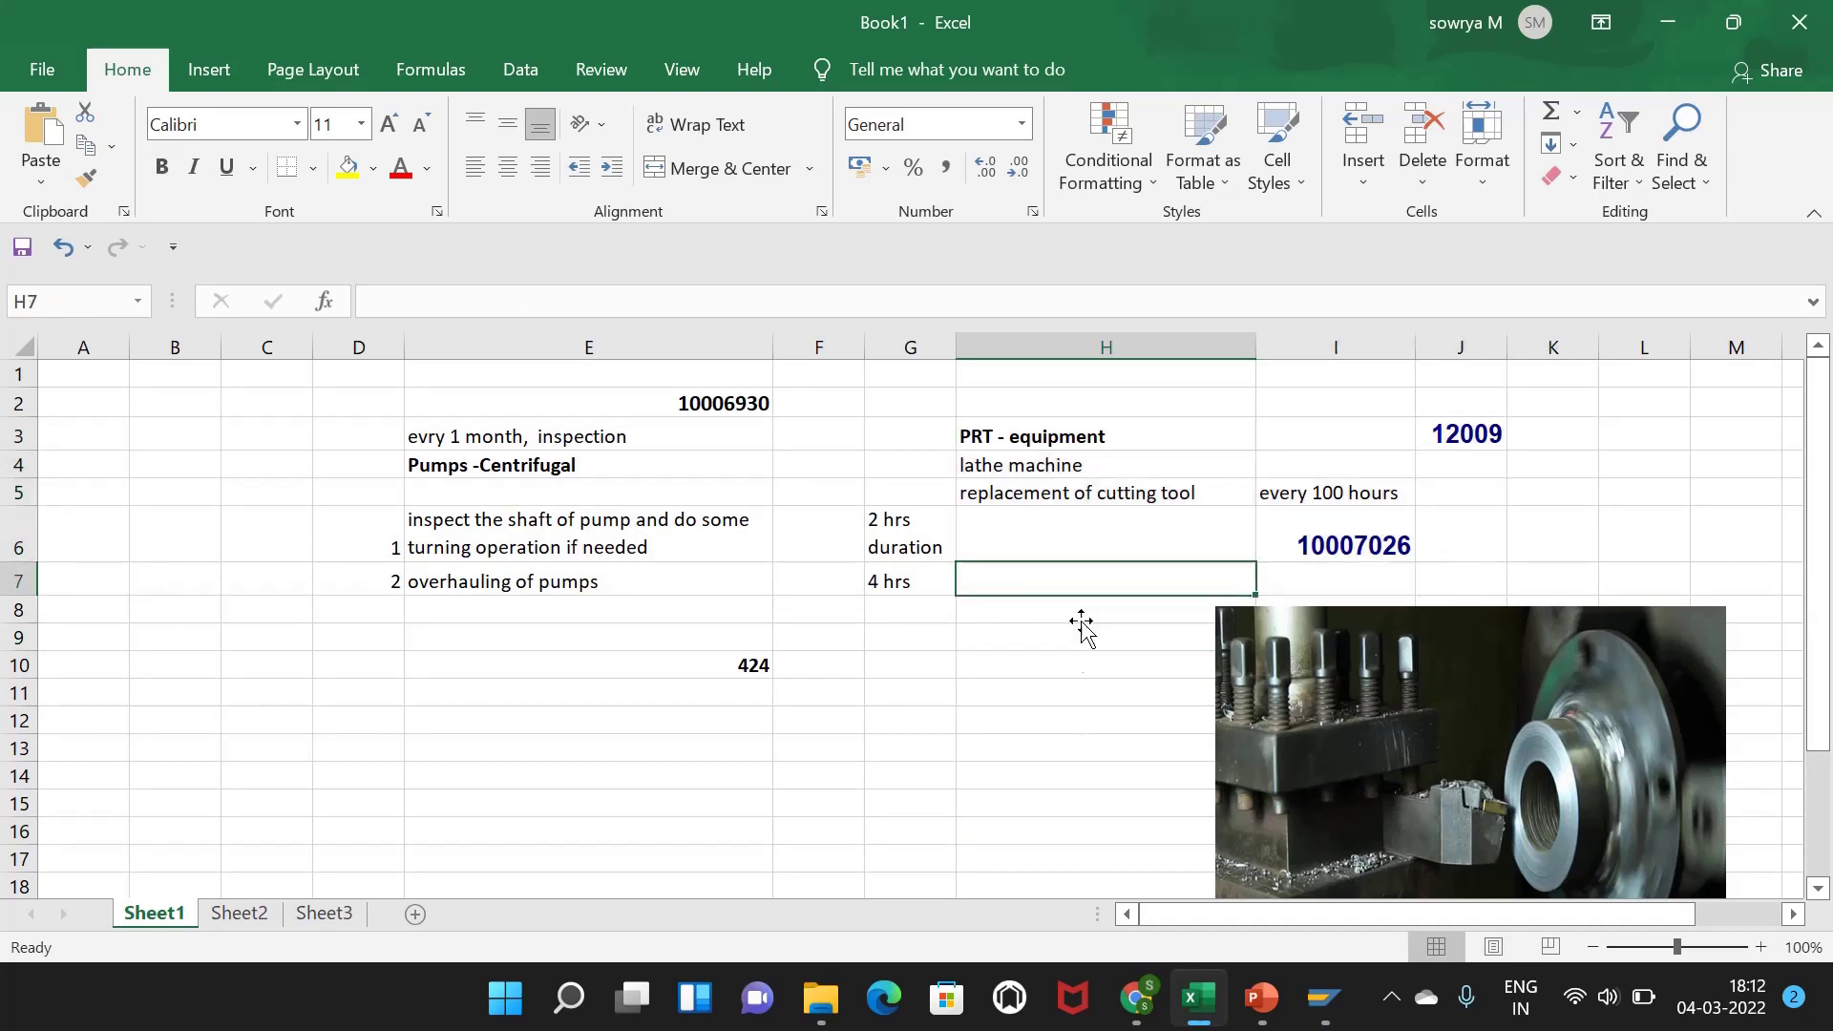
# - Check the measuring point in SAP's measurement document once more and switch to the new batch announcement slide in PowerPoint
pyautogui.moveTo(1321, 1003)
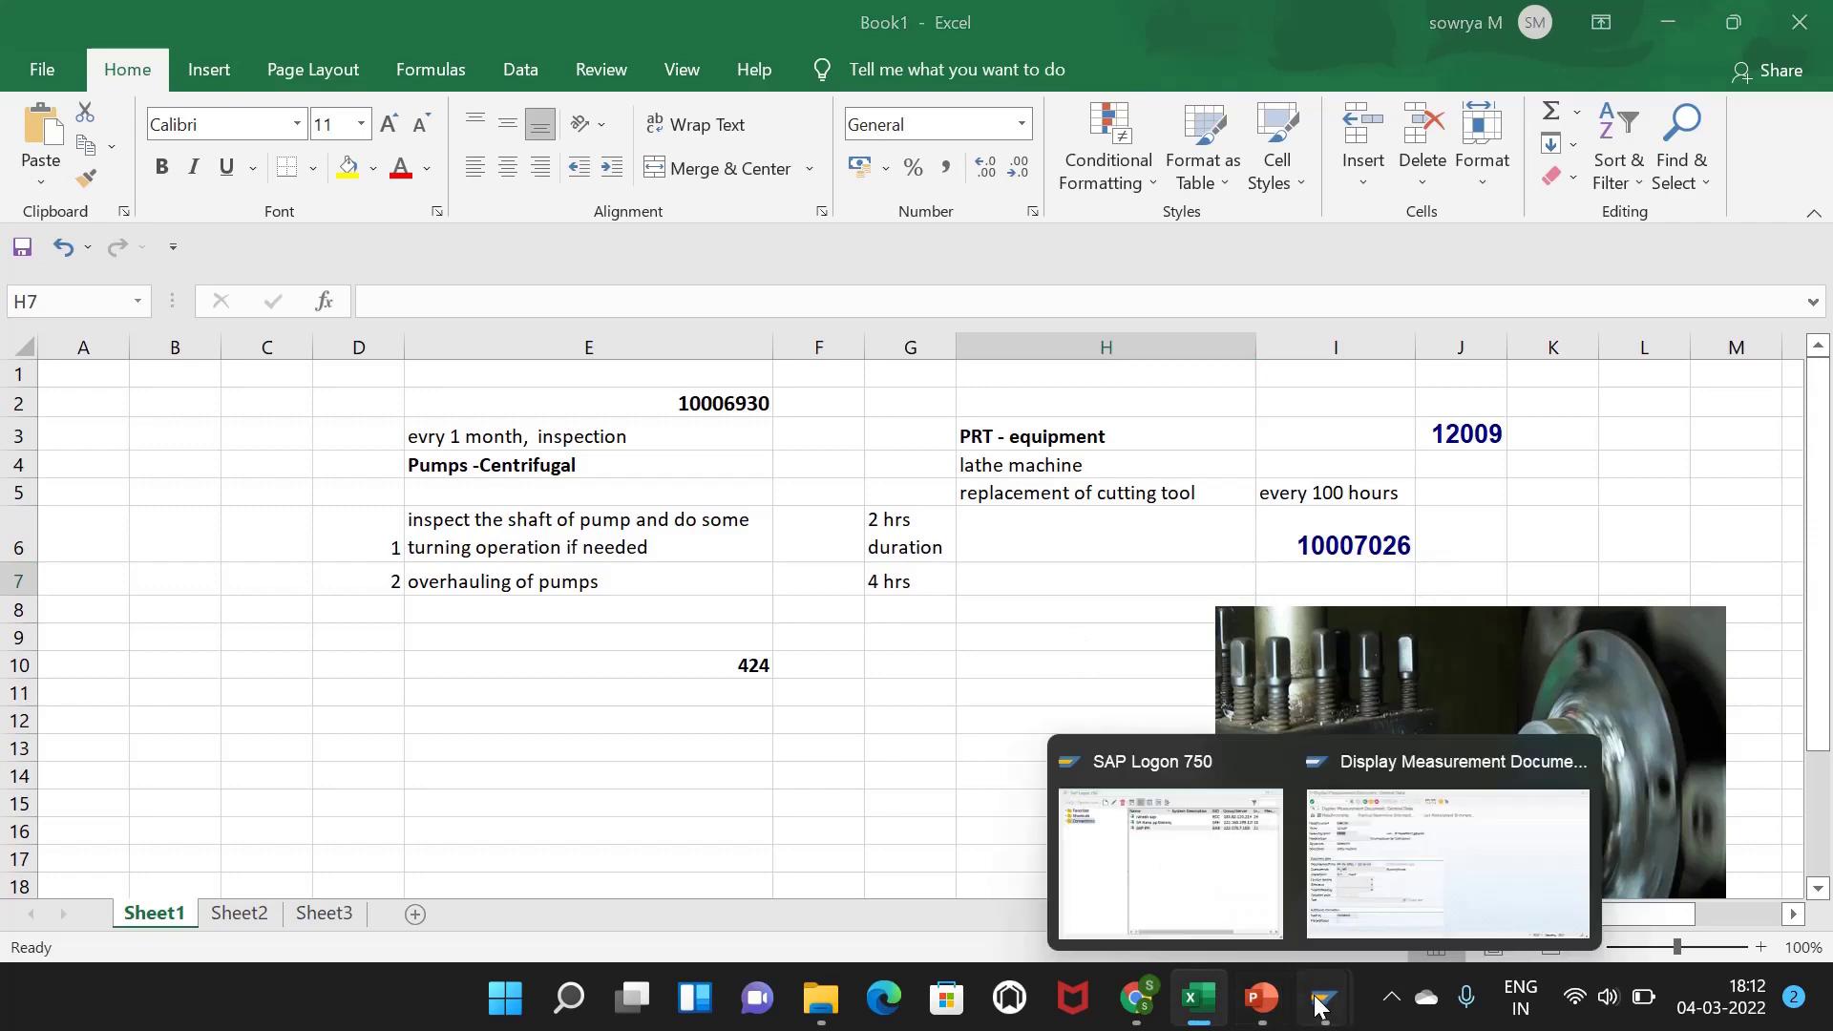
pyautogui.click(1446, 859)
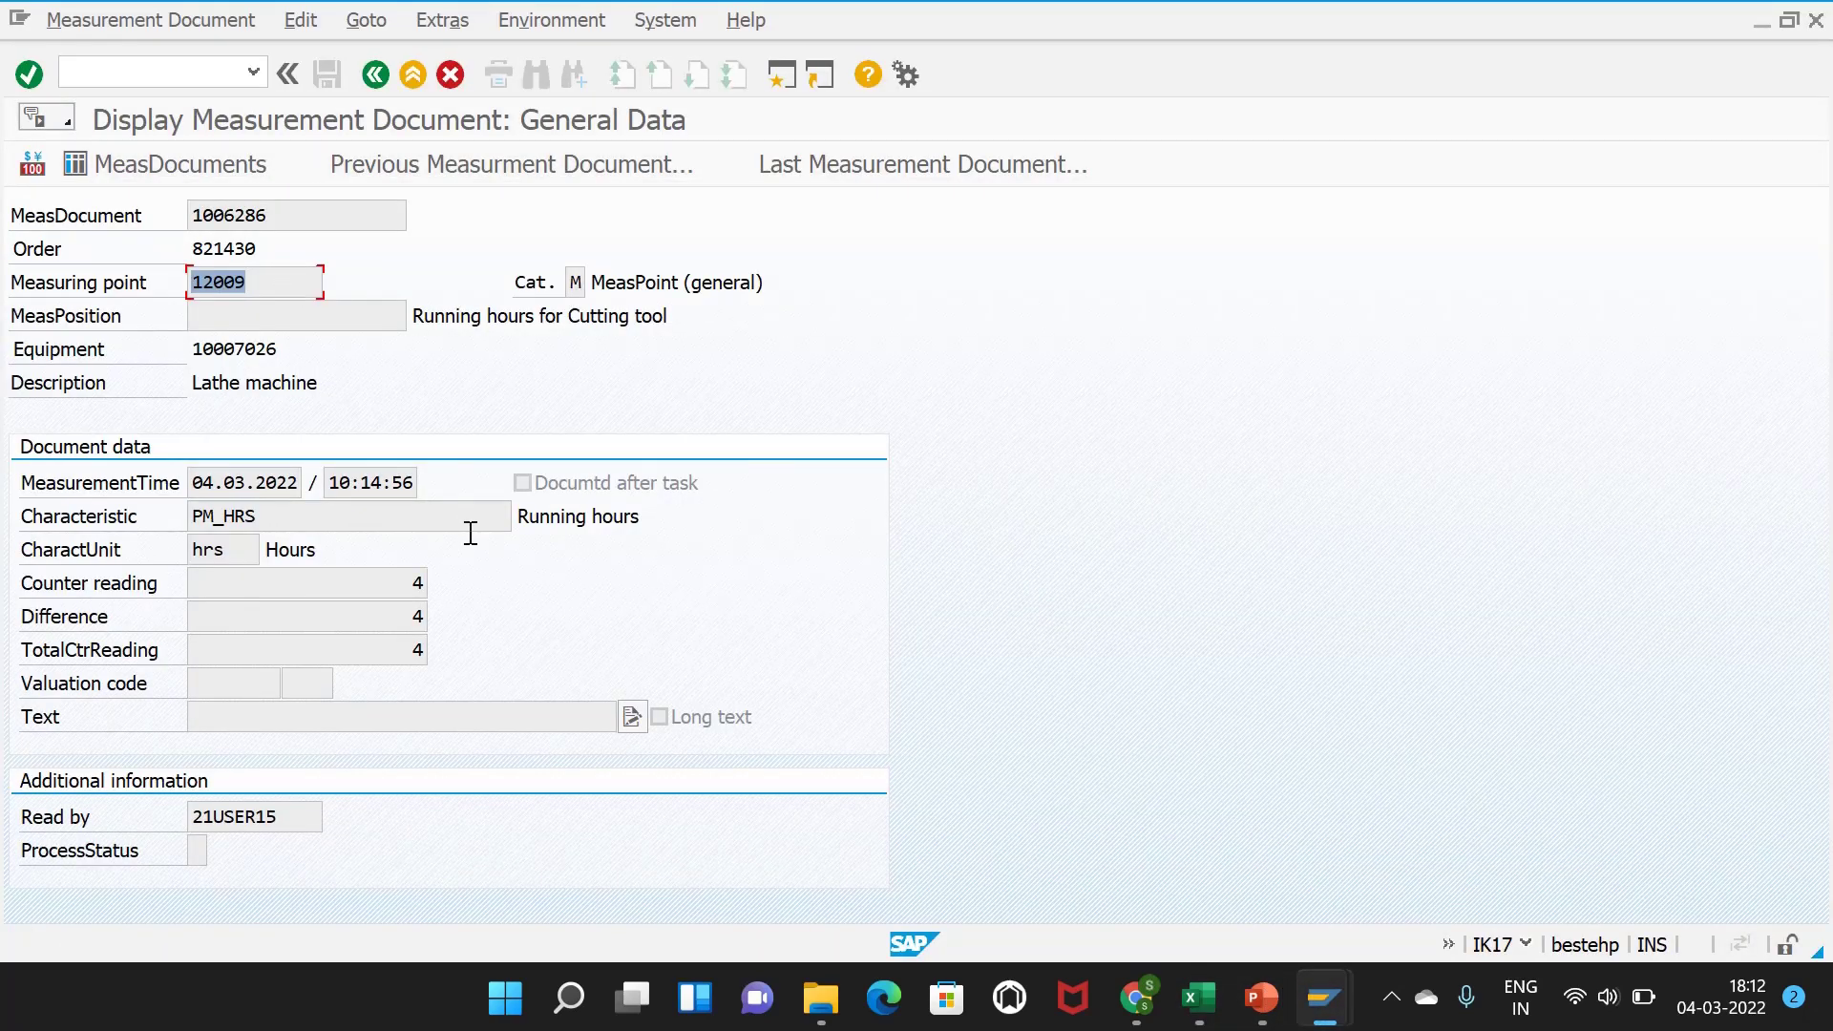
pyautogui.moveTo(272, 285); pyautogui.dragTo(229, 289)
pyautogui.click(1280, 1014)
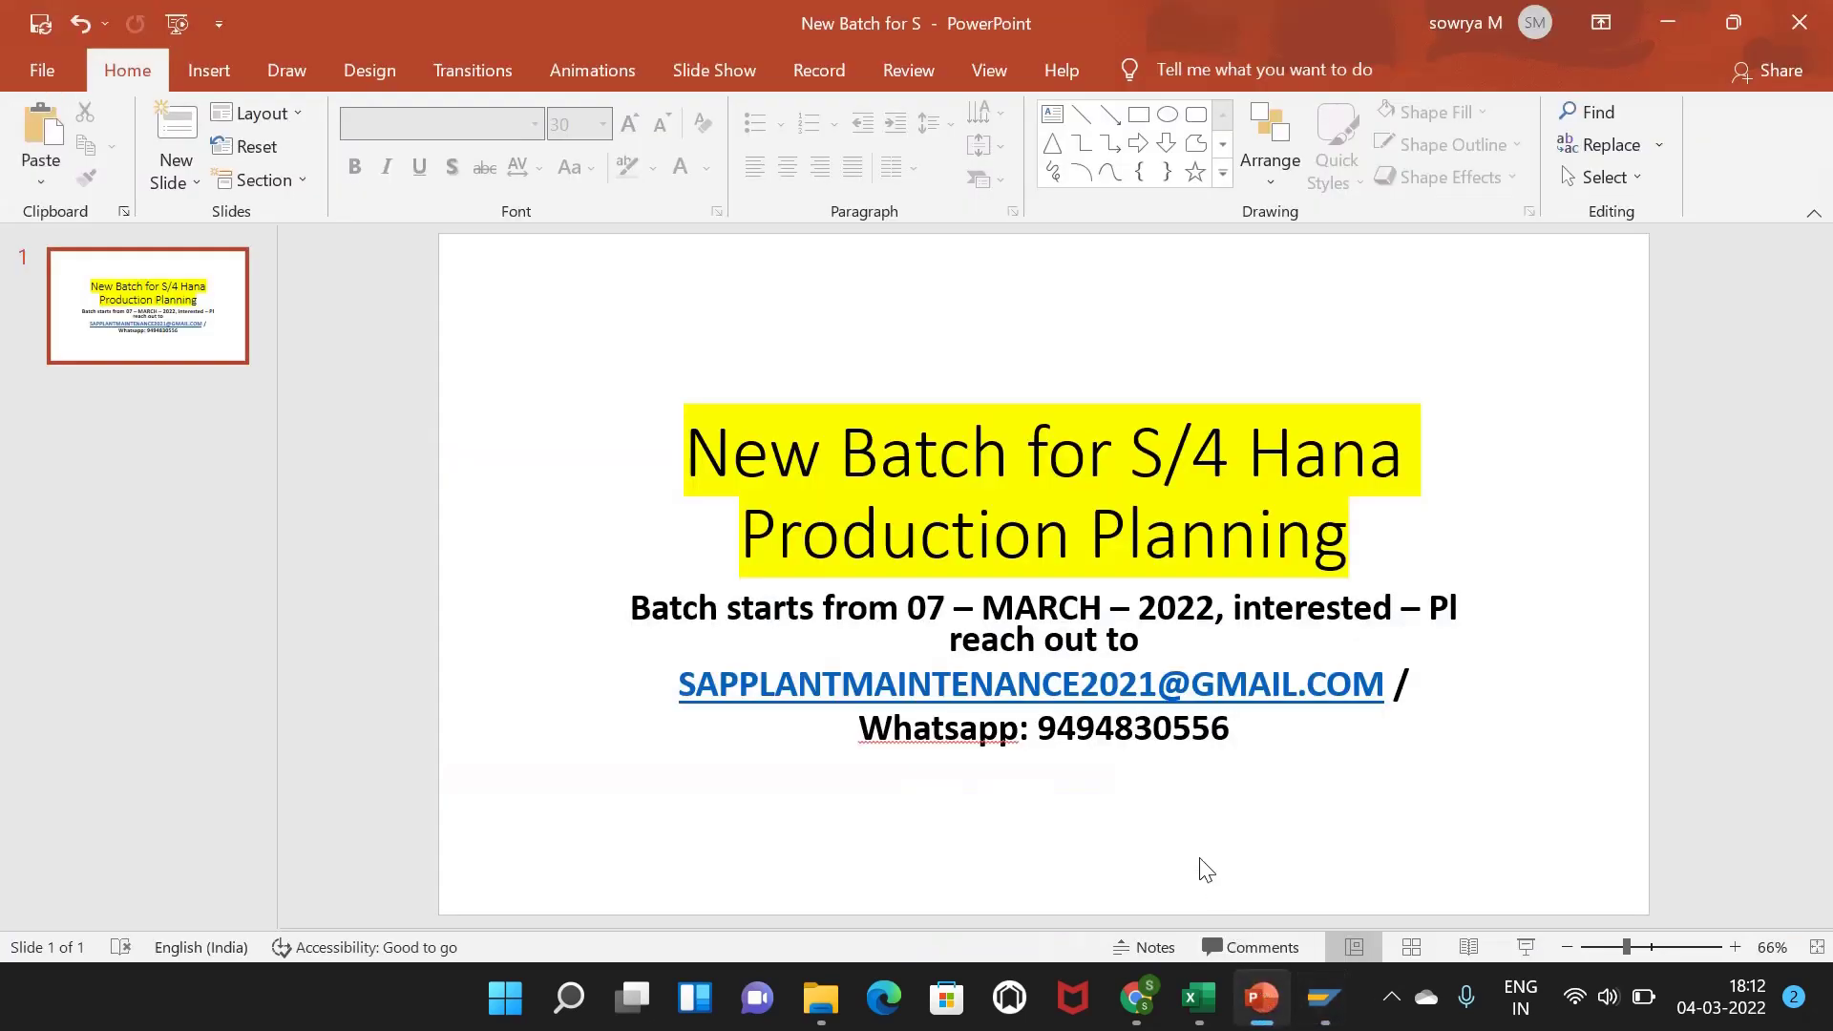